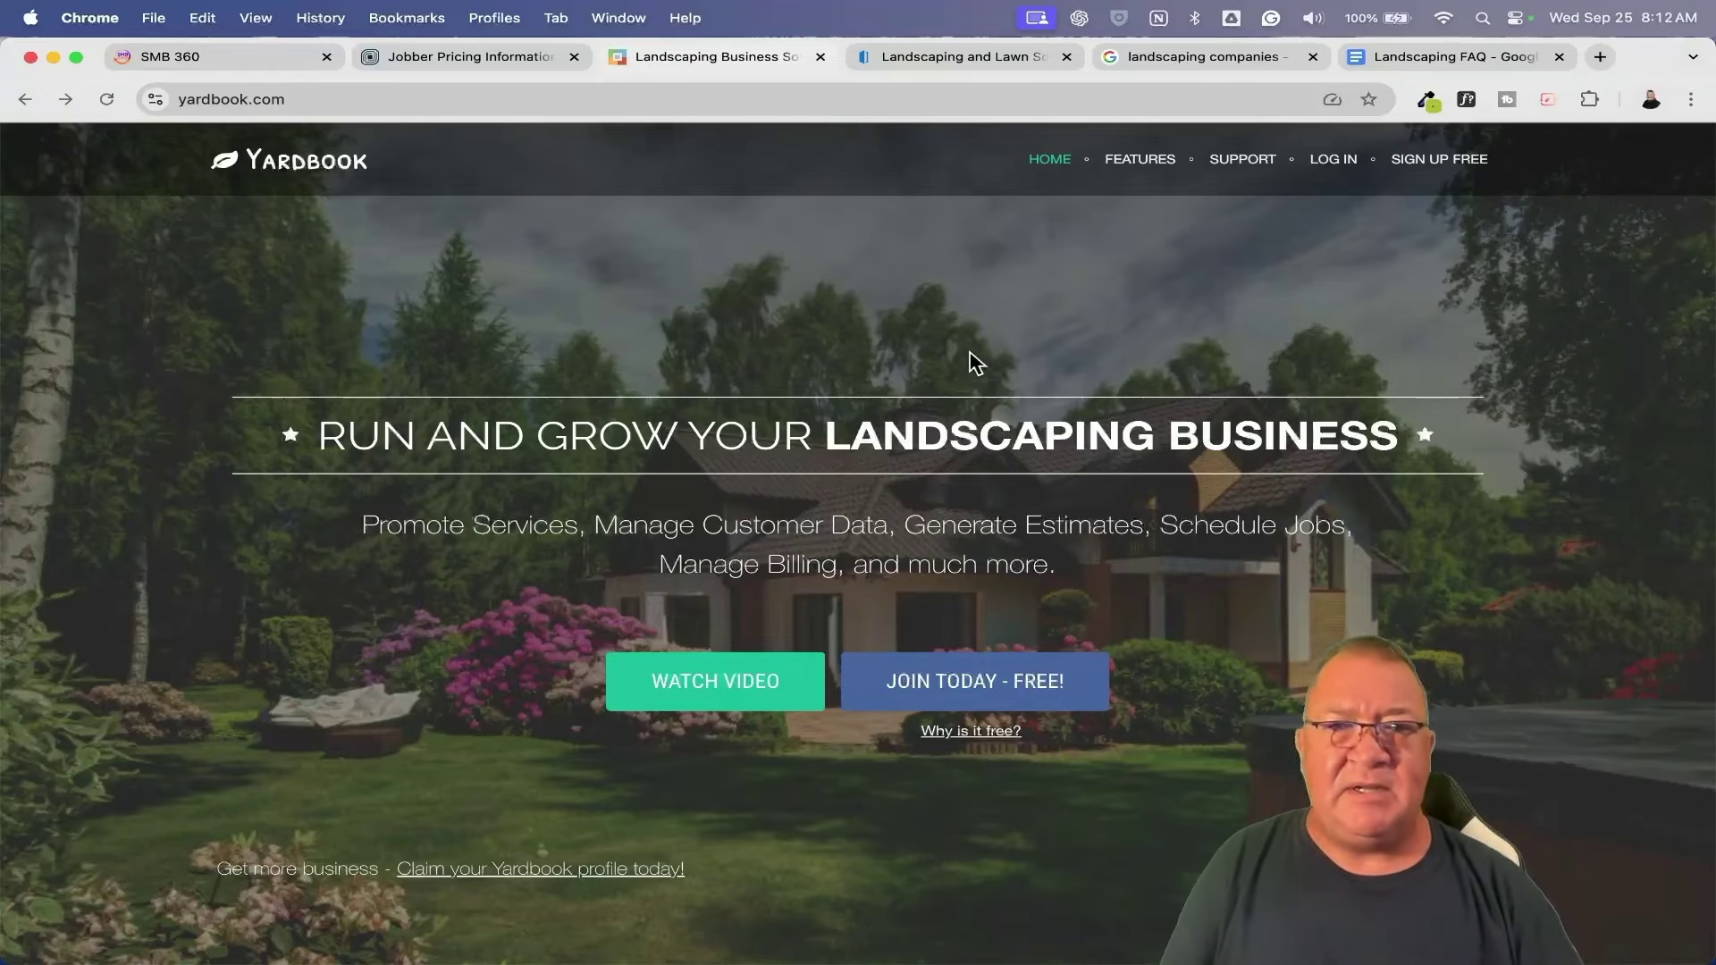
Browse the Yardbook homepage and its features list, then switch to the Housecall Pro lawn software tab.
scroll(975, 361, "down", 9)
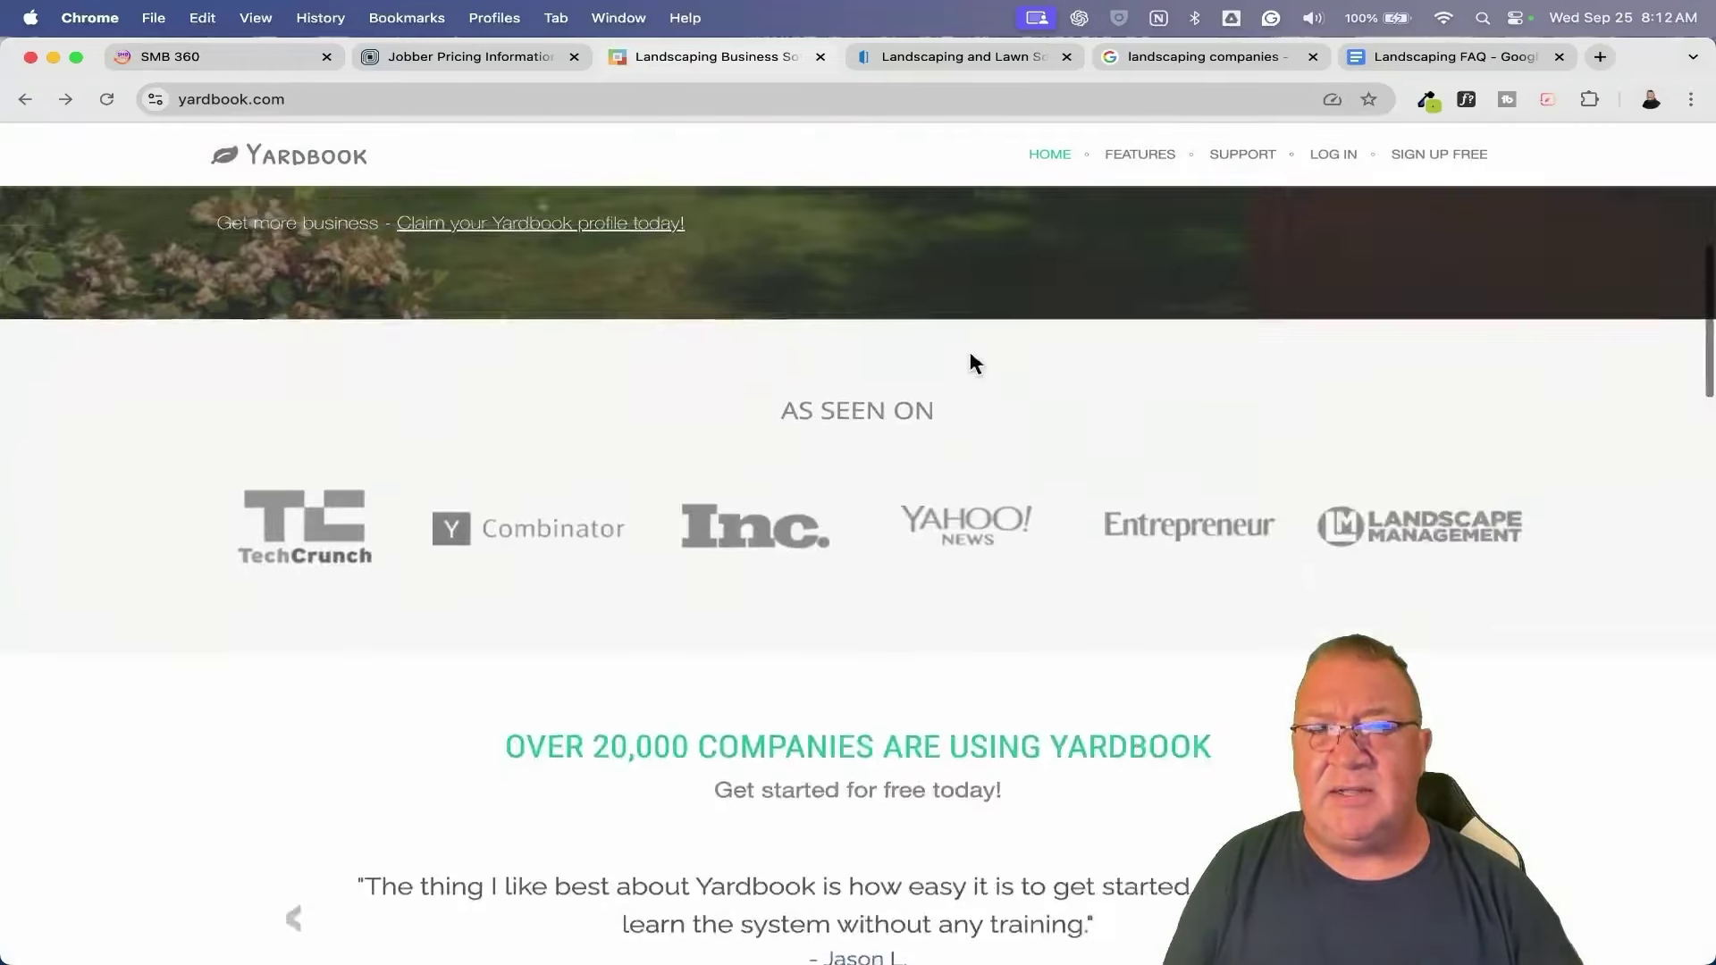
scroll(976, 362, "up", 9)
scroll(976, 362, "down", 3)
scroll(969, 363, "up", 2)
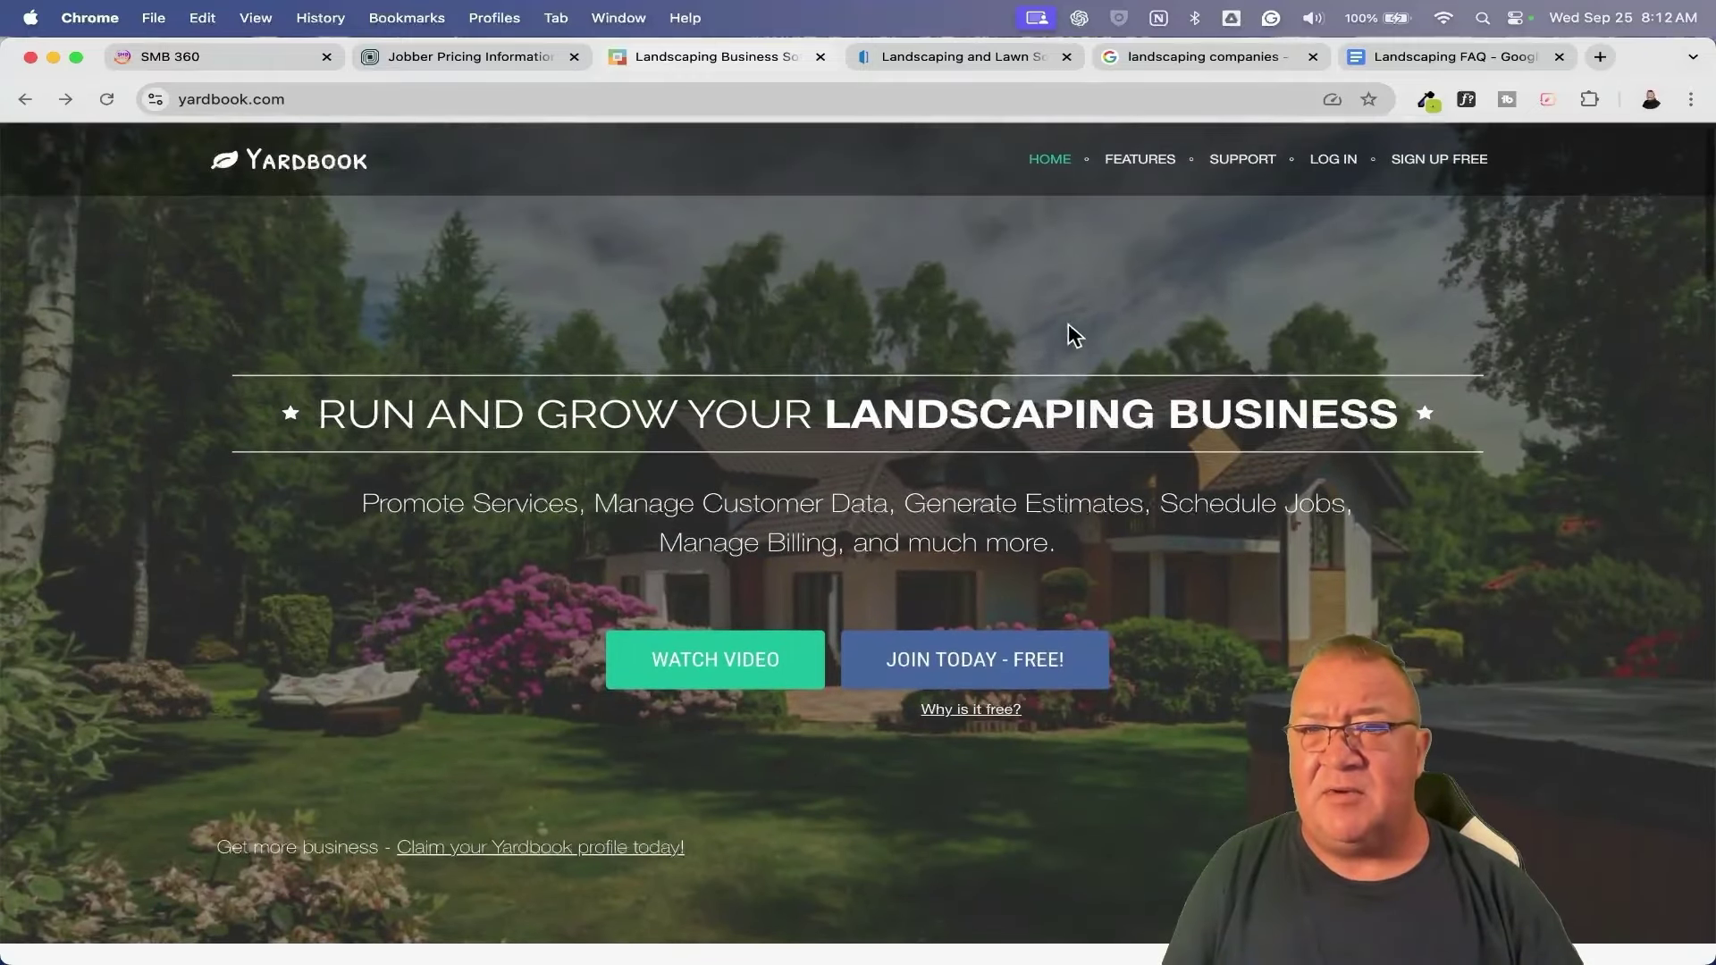
scroll(1070, 333, "down", 7)
left_click(1135, 154)
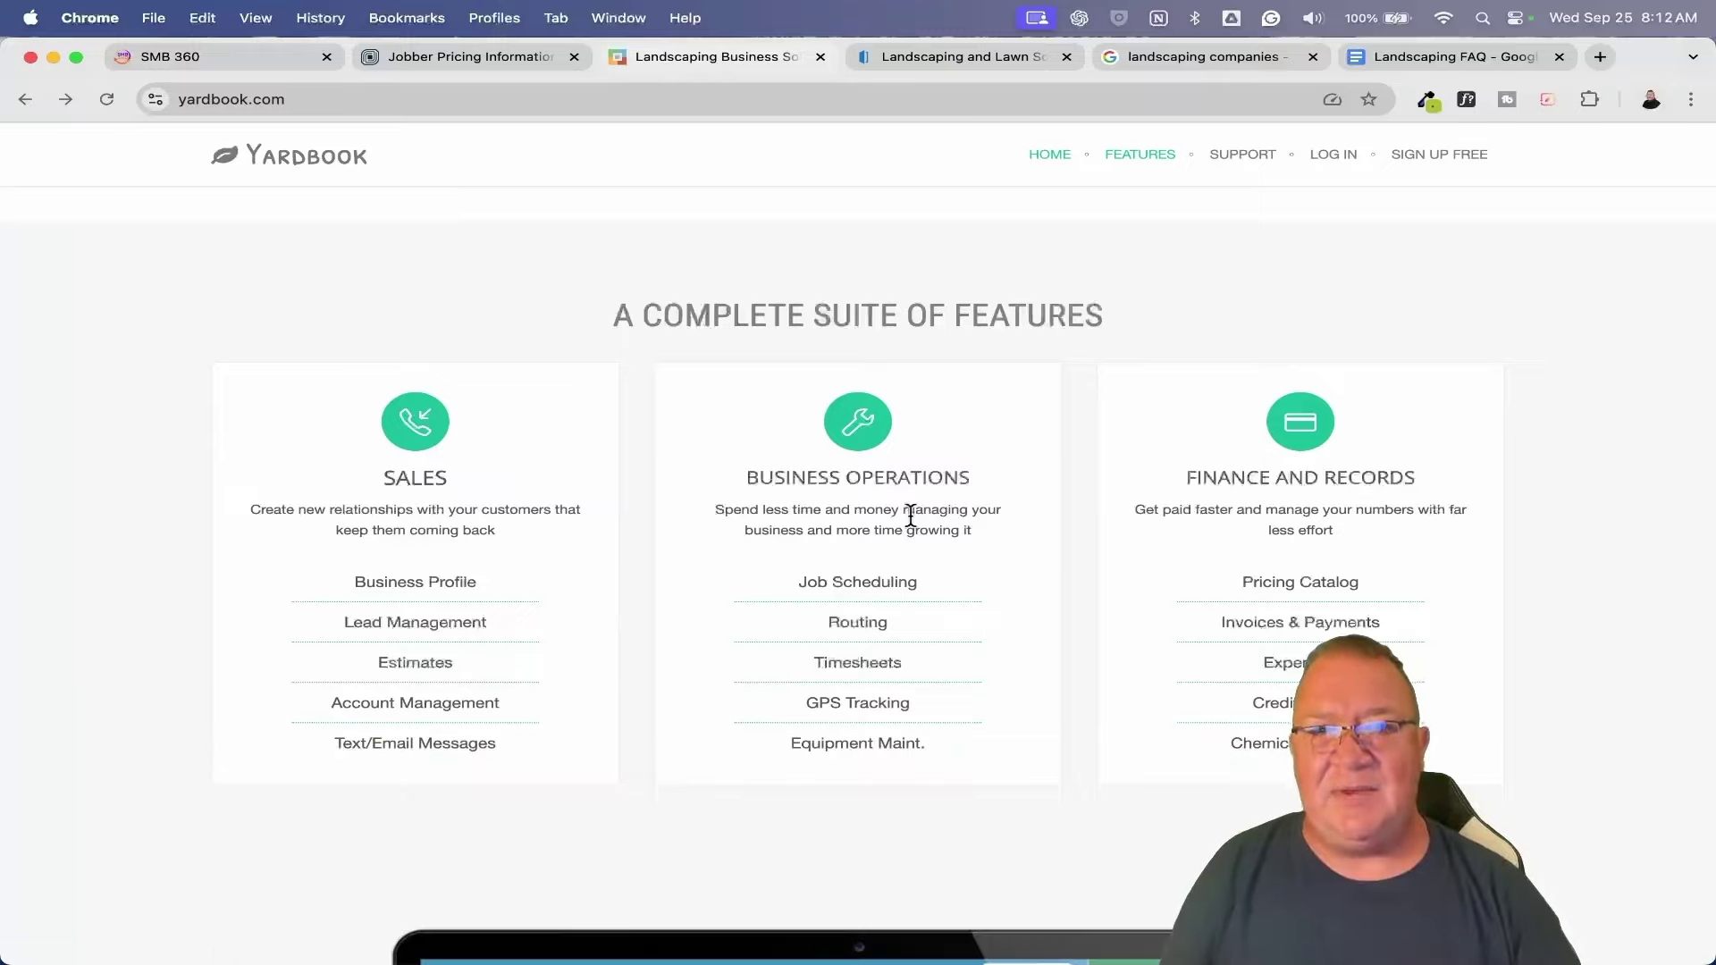
left_click(938, 57)
Open Housecall Pro's Landscaping And Lawn page and browse its crew, billing and customer-loyalty features.
mouse_move(519, 174)
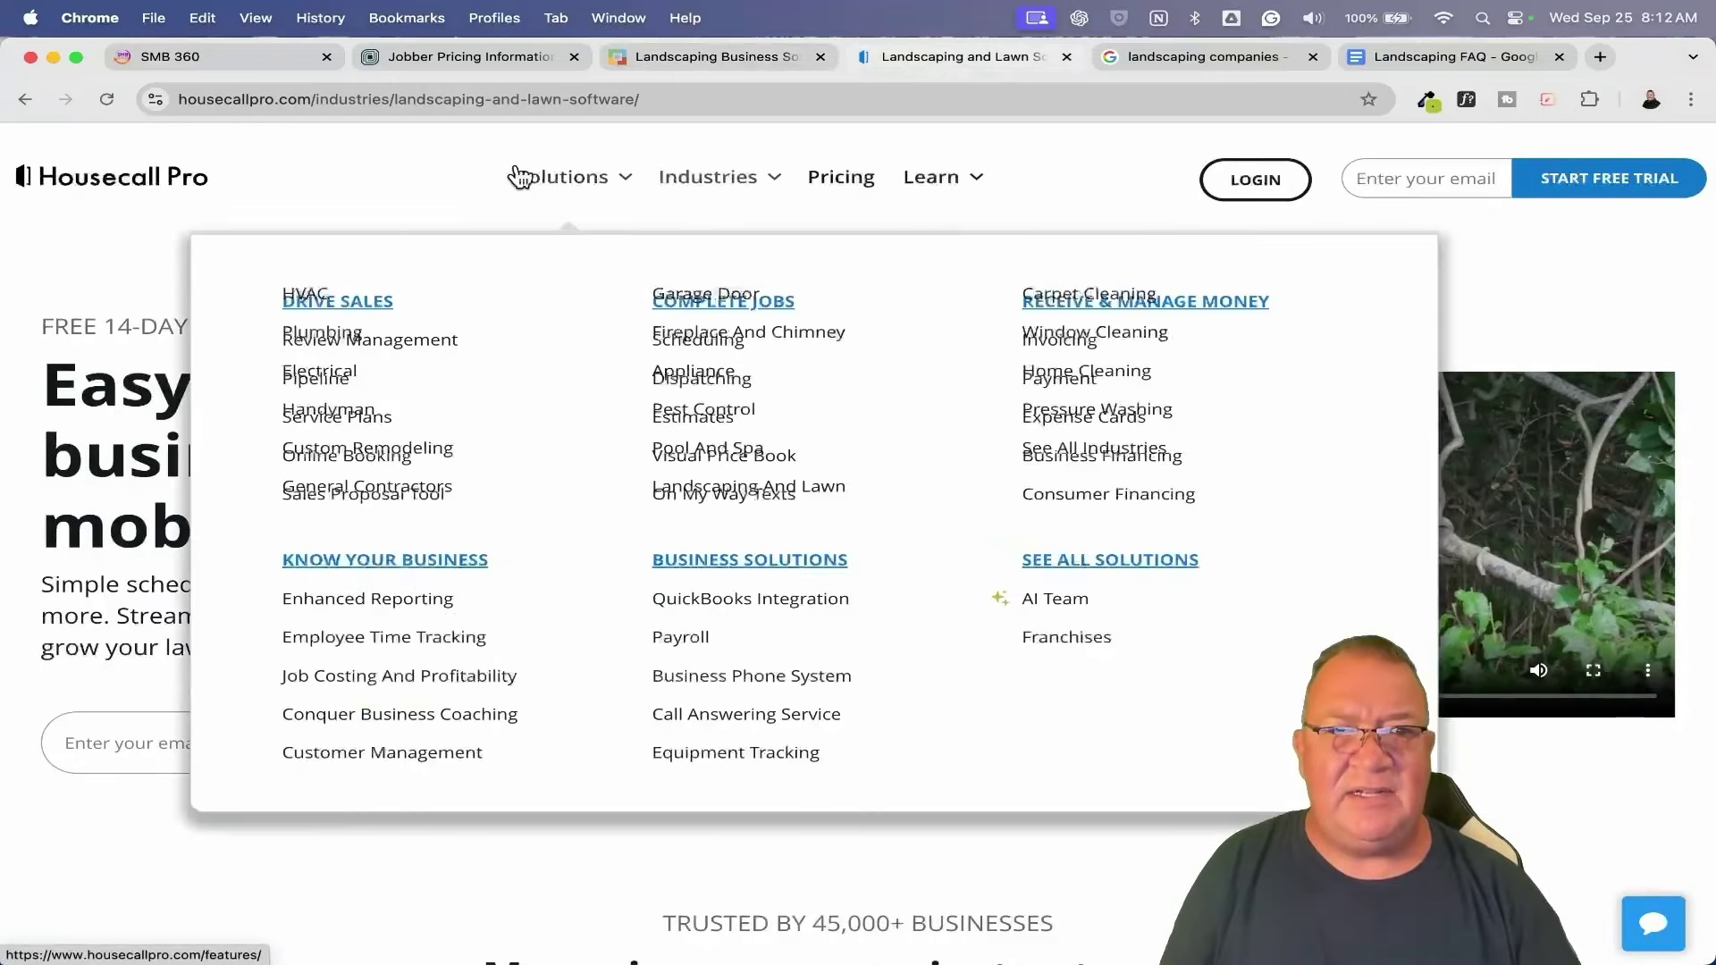
mouse_move(716, 184)
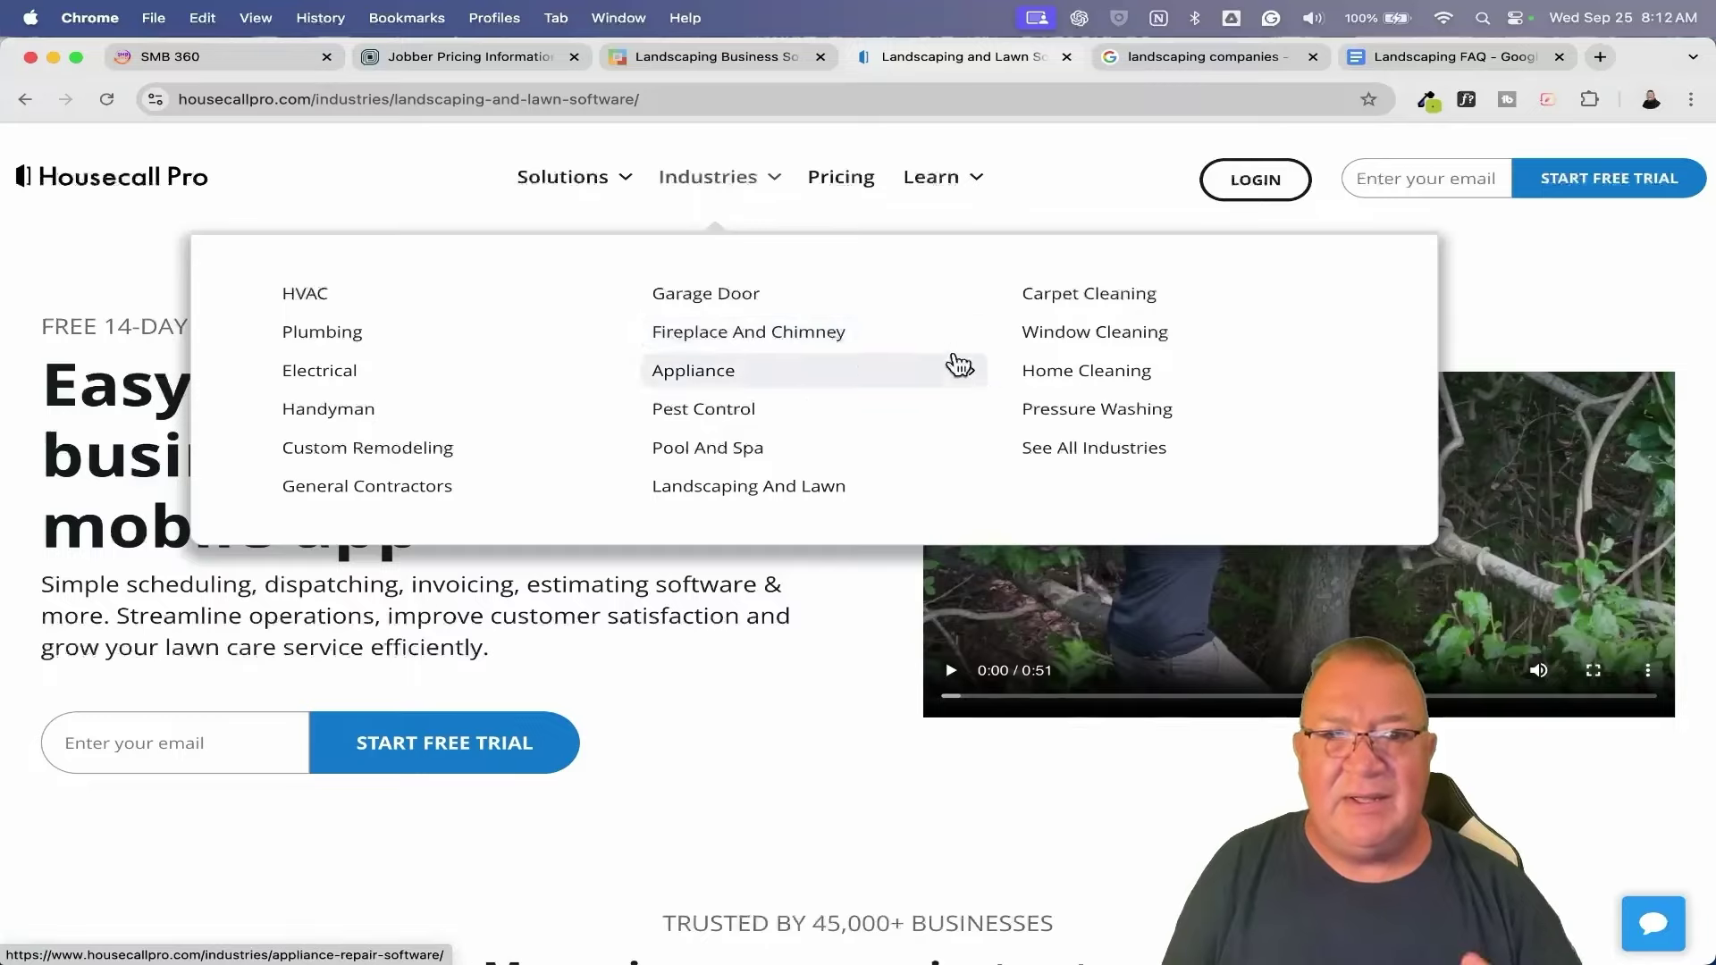
left_click(777, 488)
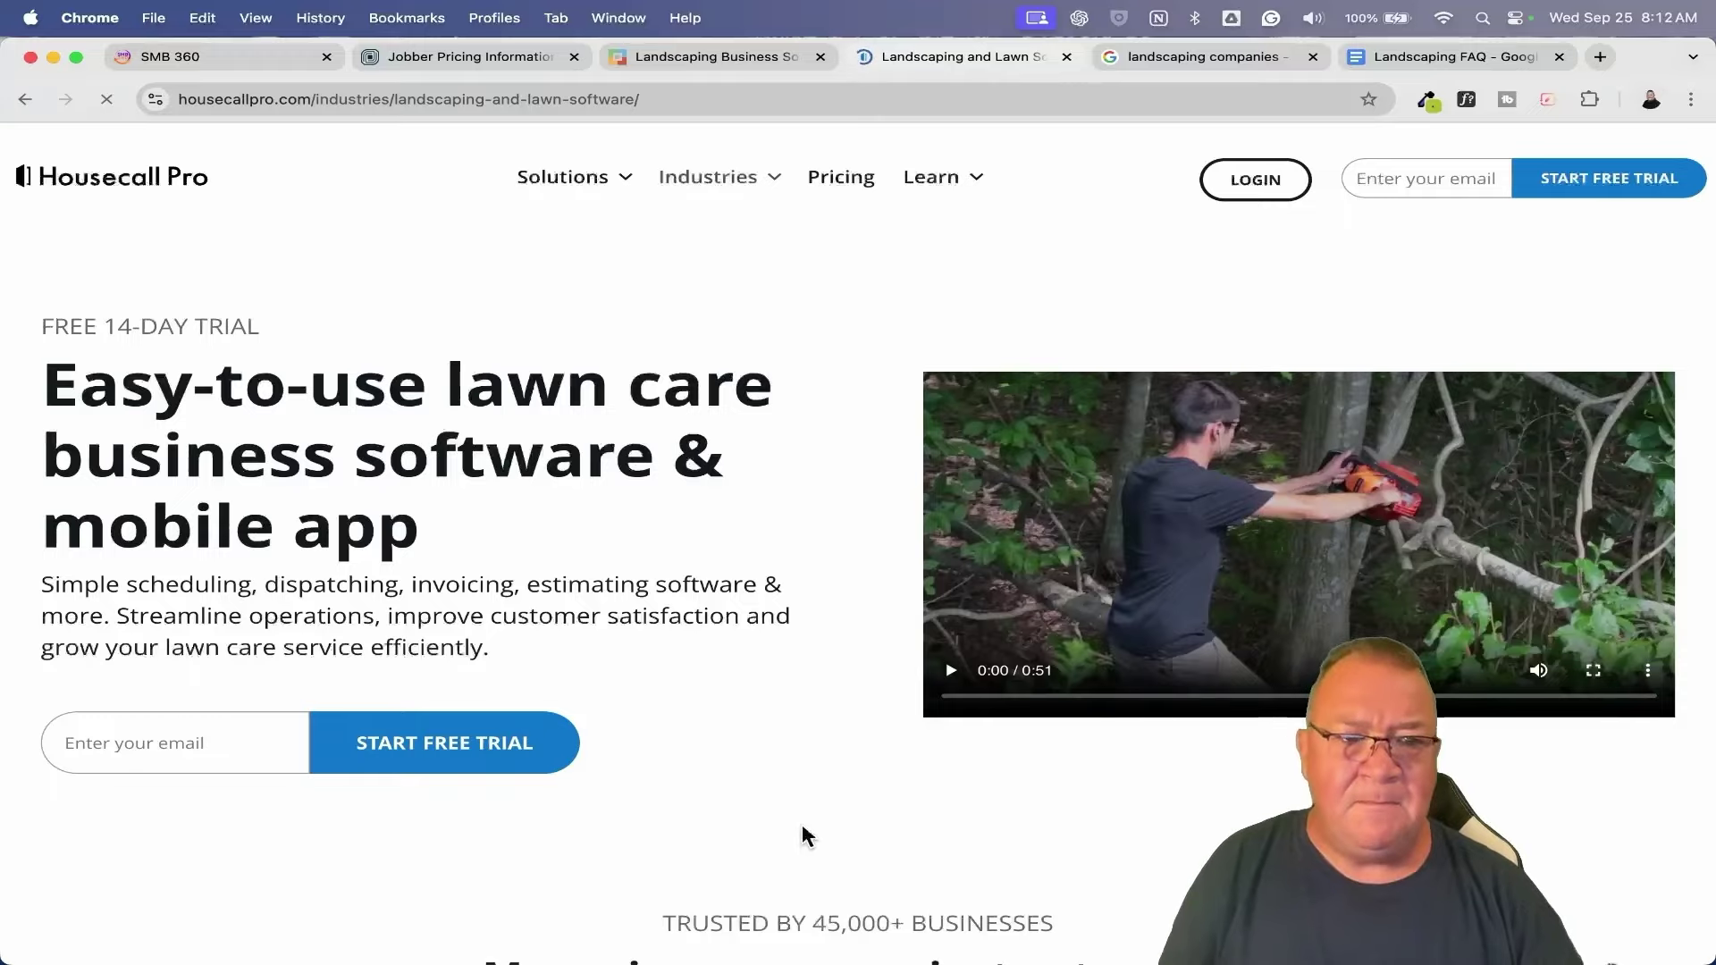
scroll(804, 835, "down", 1)
scroll(804, 836, "down", 15)
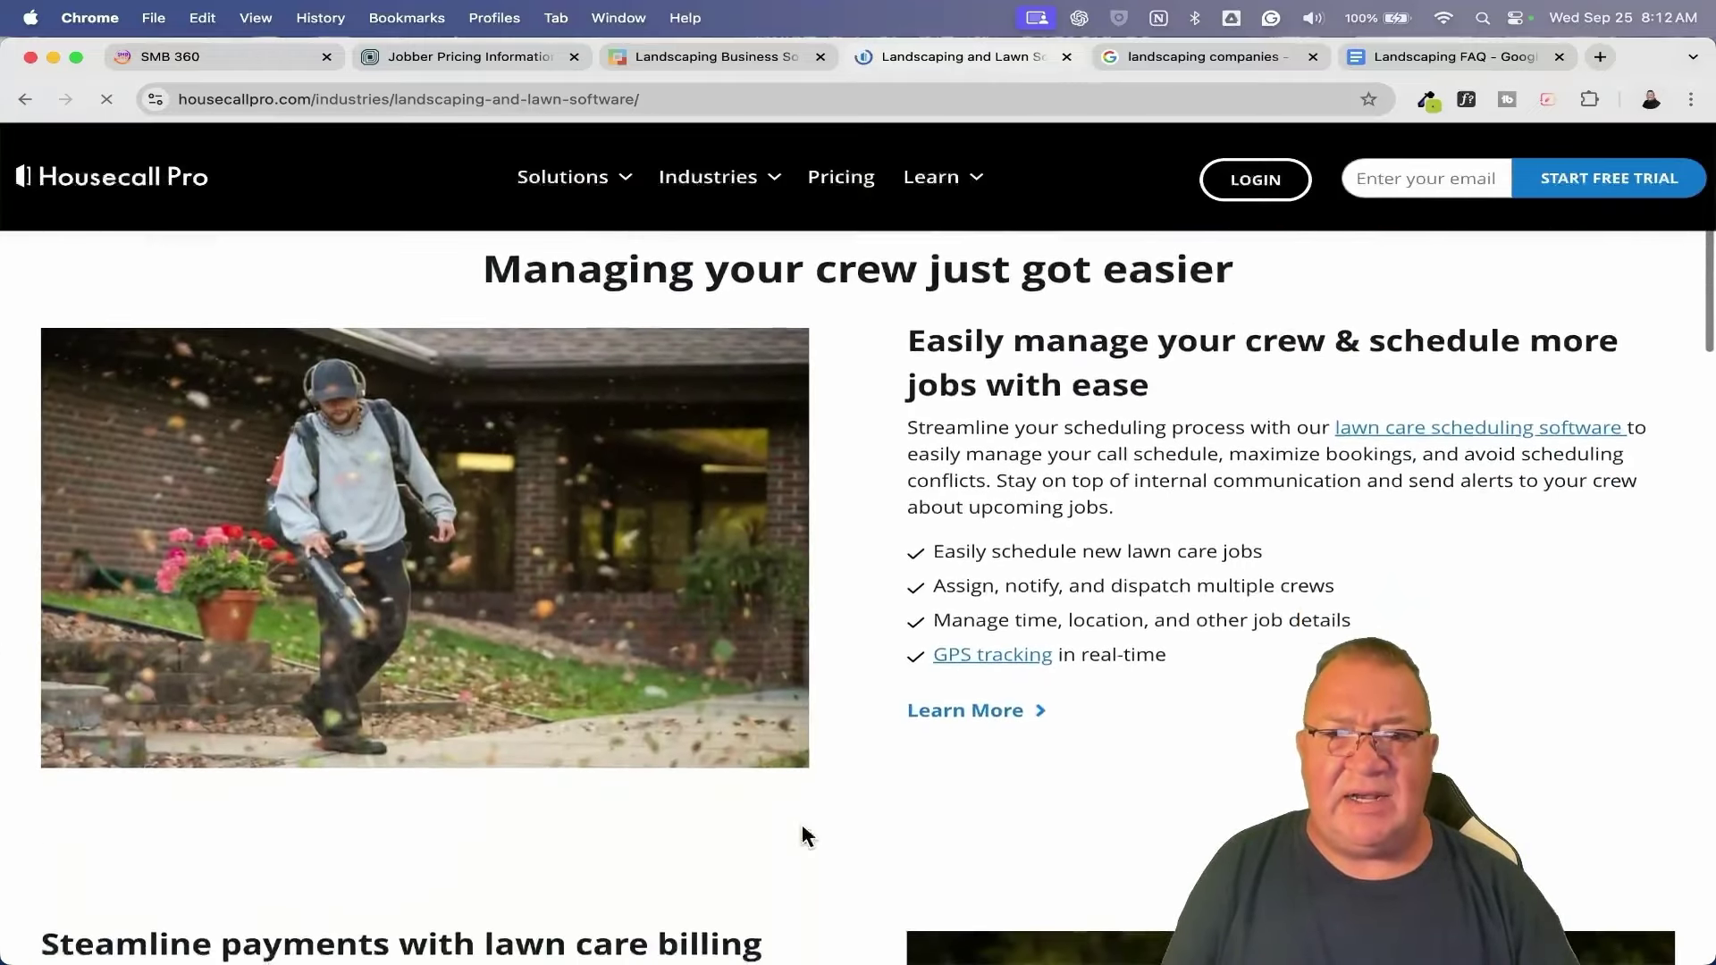
scroll(801, 835, "down", 5)
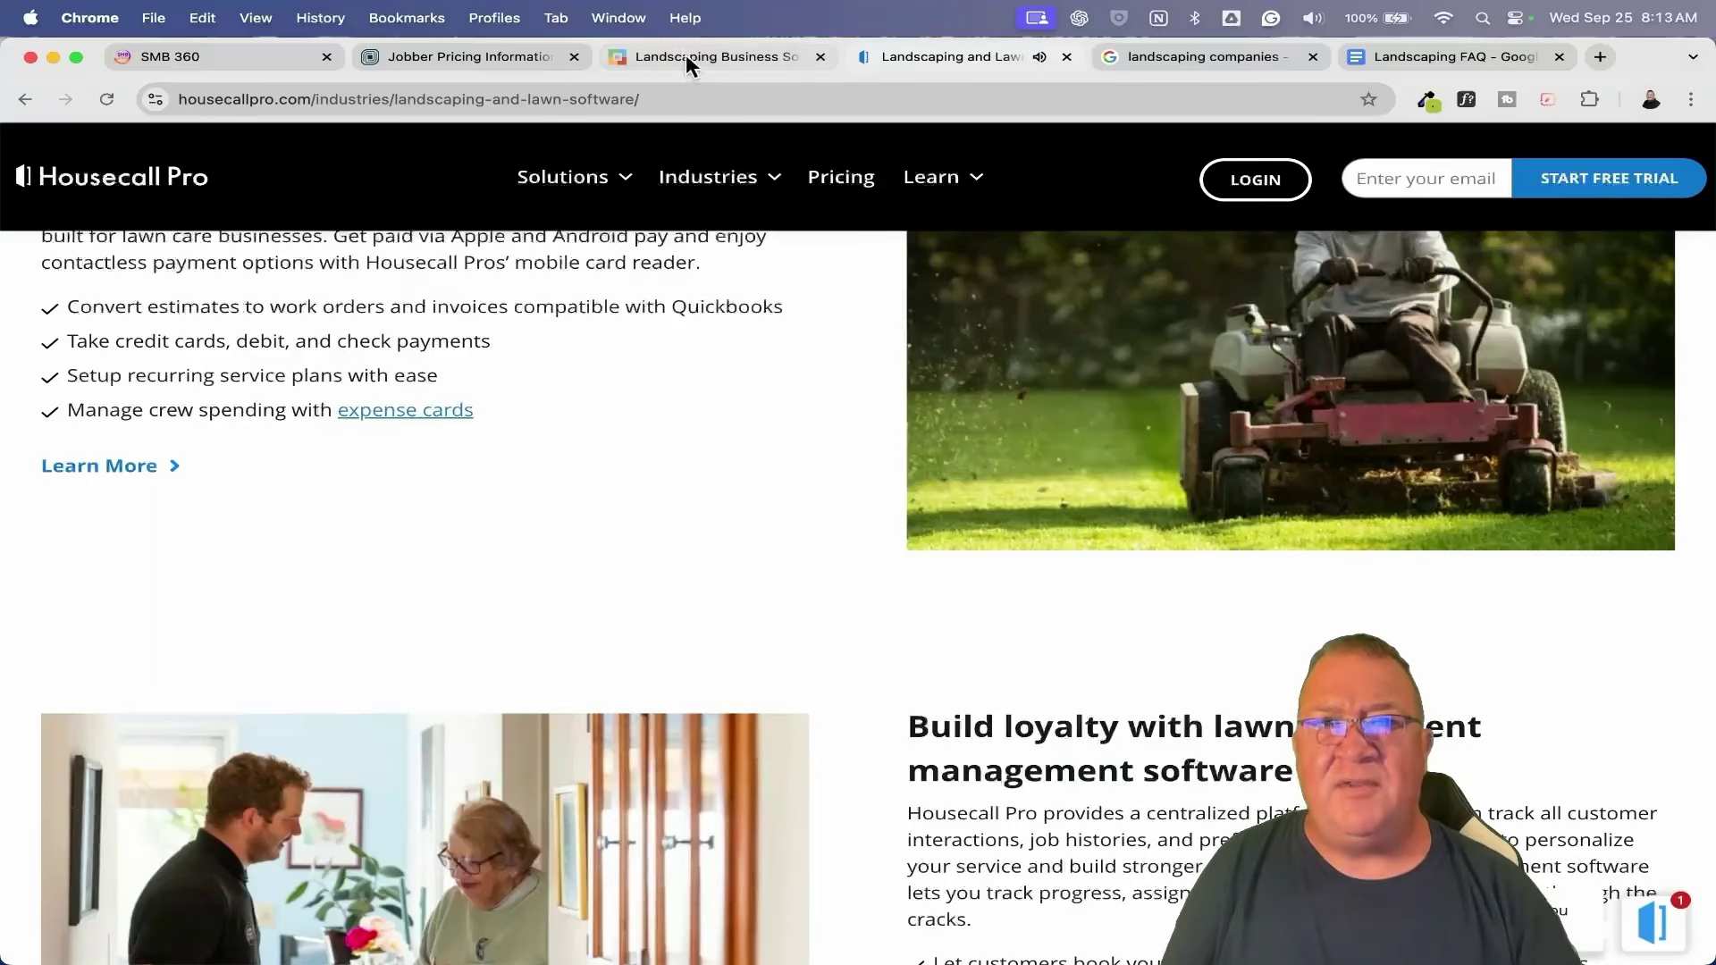
left_click(684, 54)
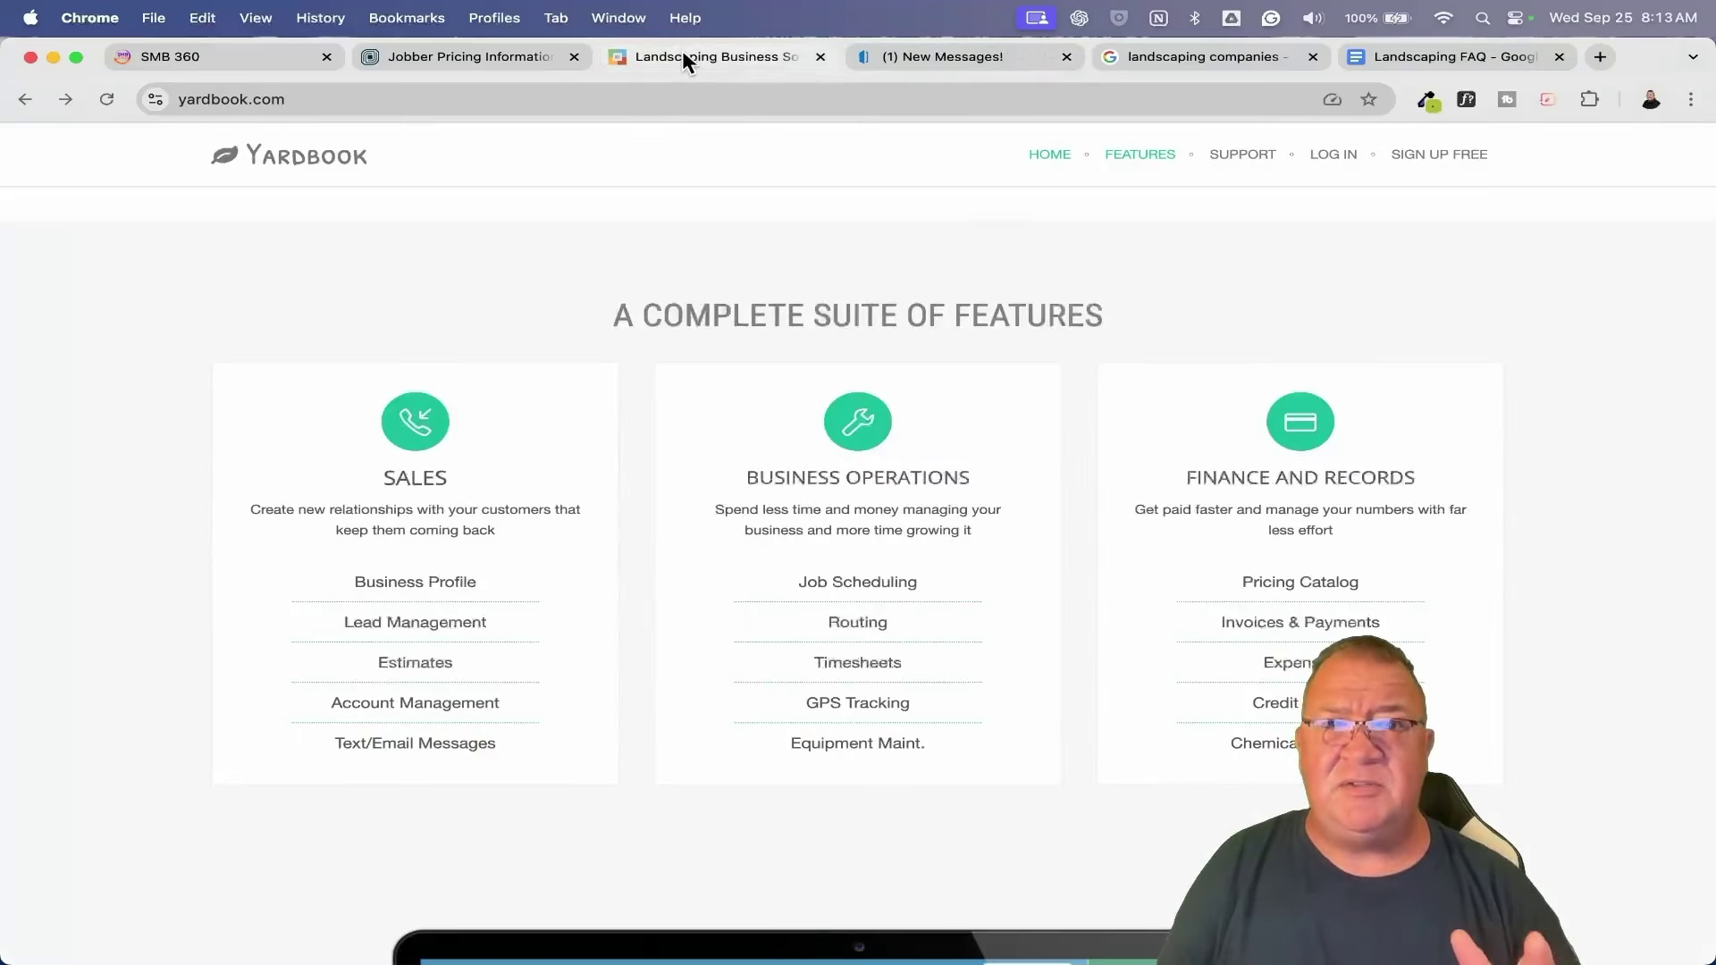
Close the Housecall Pro tab, review Yardbook's sales, operations and finance features, then close Yardbook.
left_click(1066, 56)
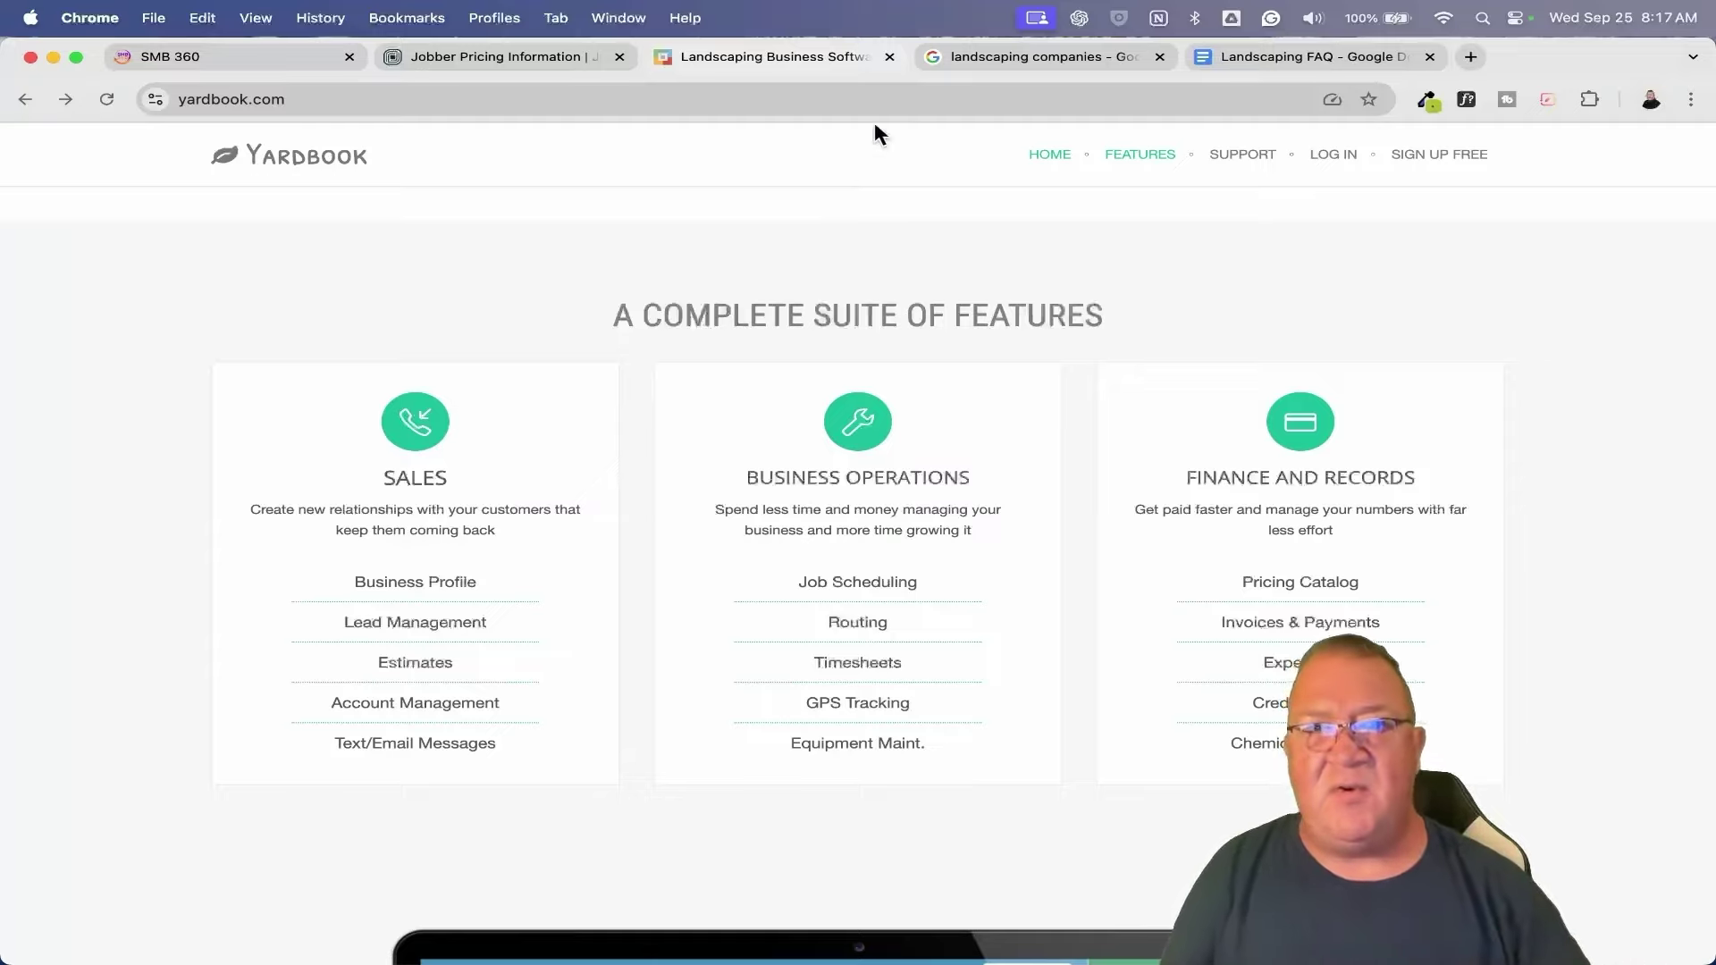
left_click(890, 57)
Close the Jobber pricing tab and expand Google's full list of local landscaping businesses.
left_click(620, 57)
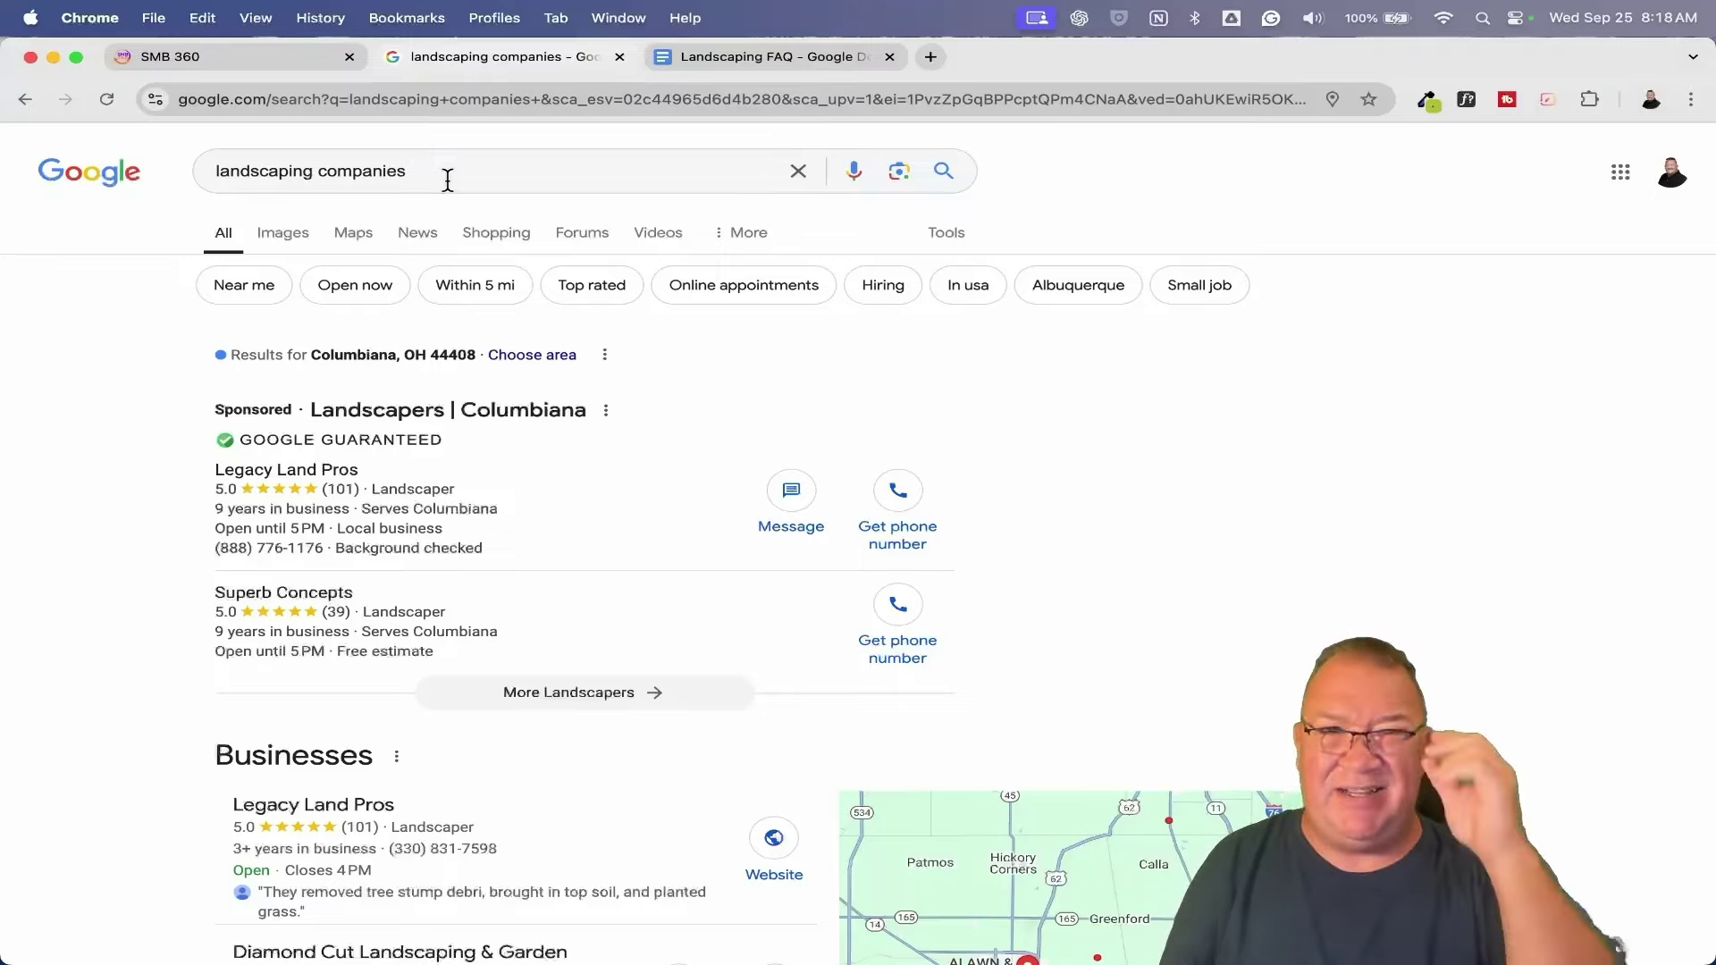
scroll(713, 697, "down", 6)
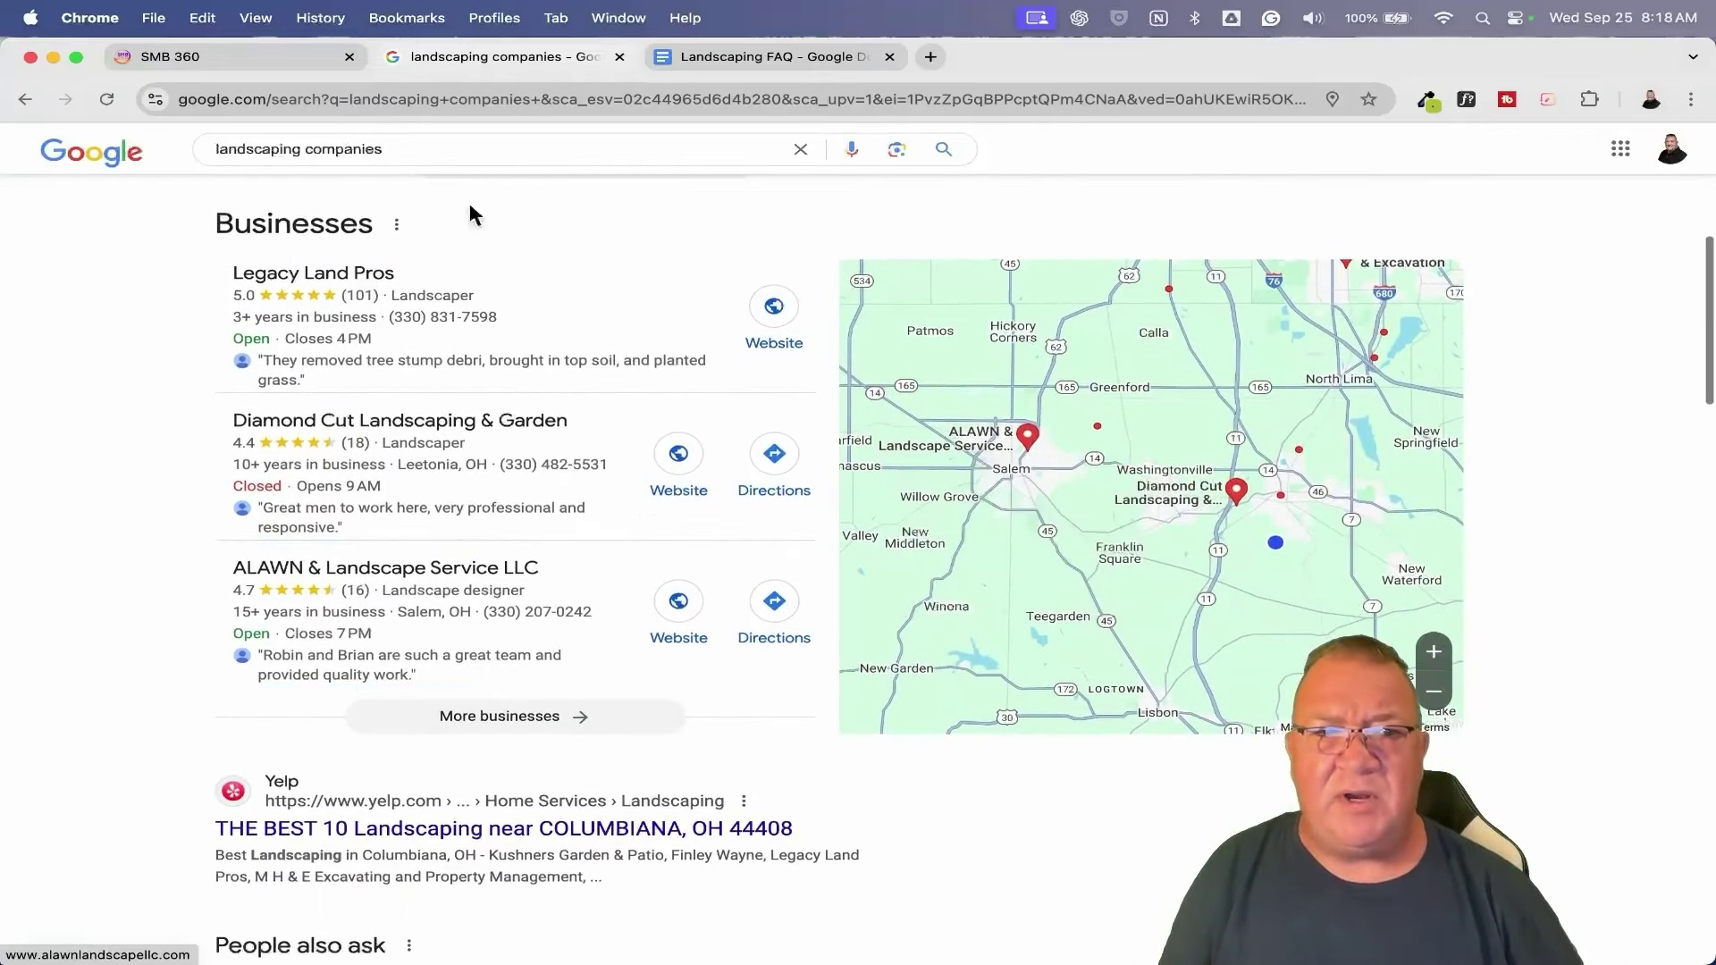
left_click(541, 716)
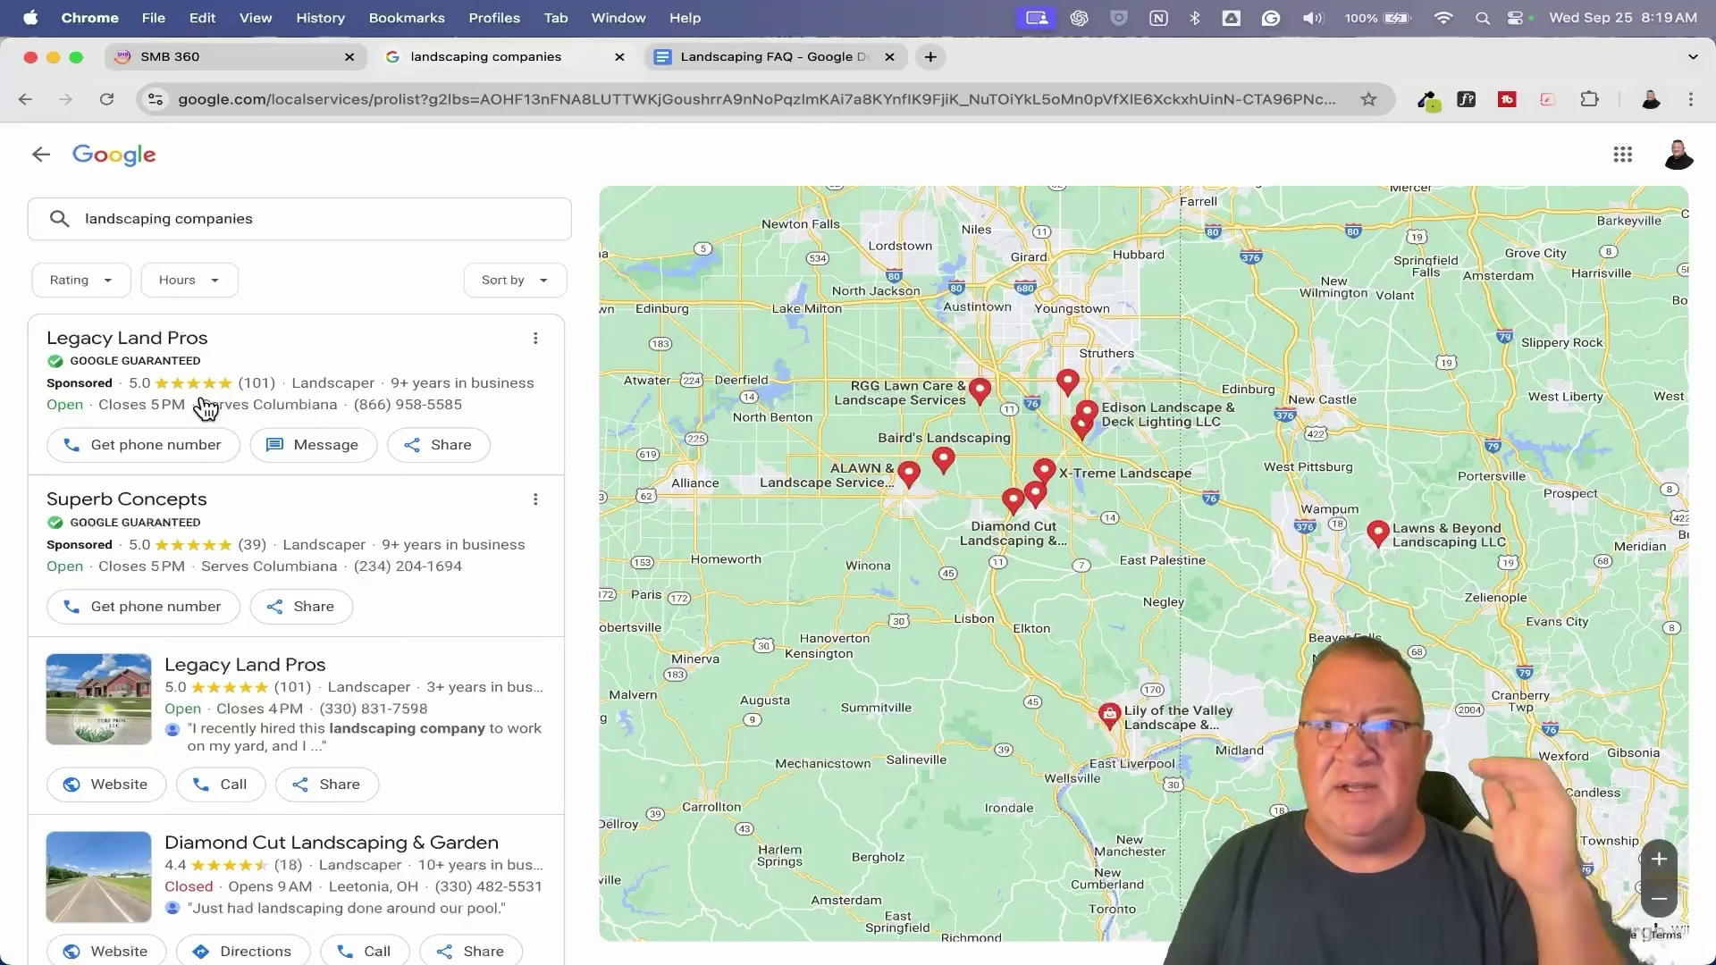
scroll(205, 408, "down", 3)
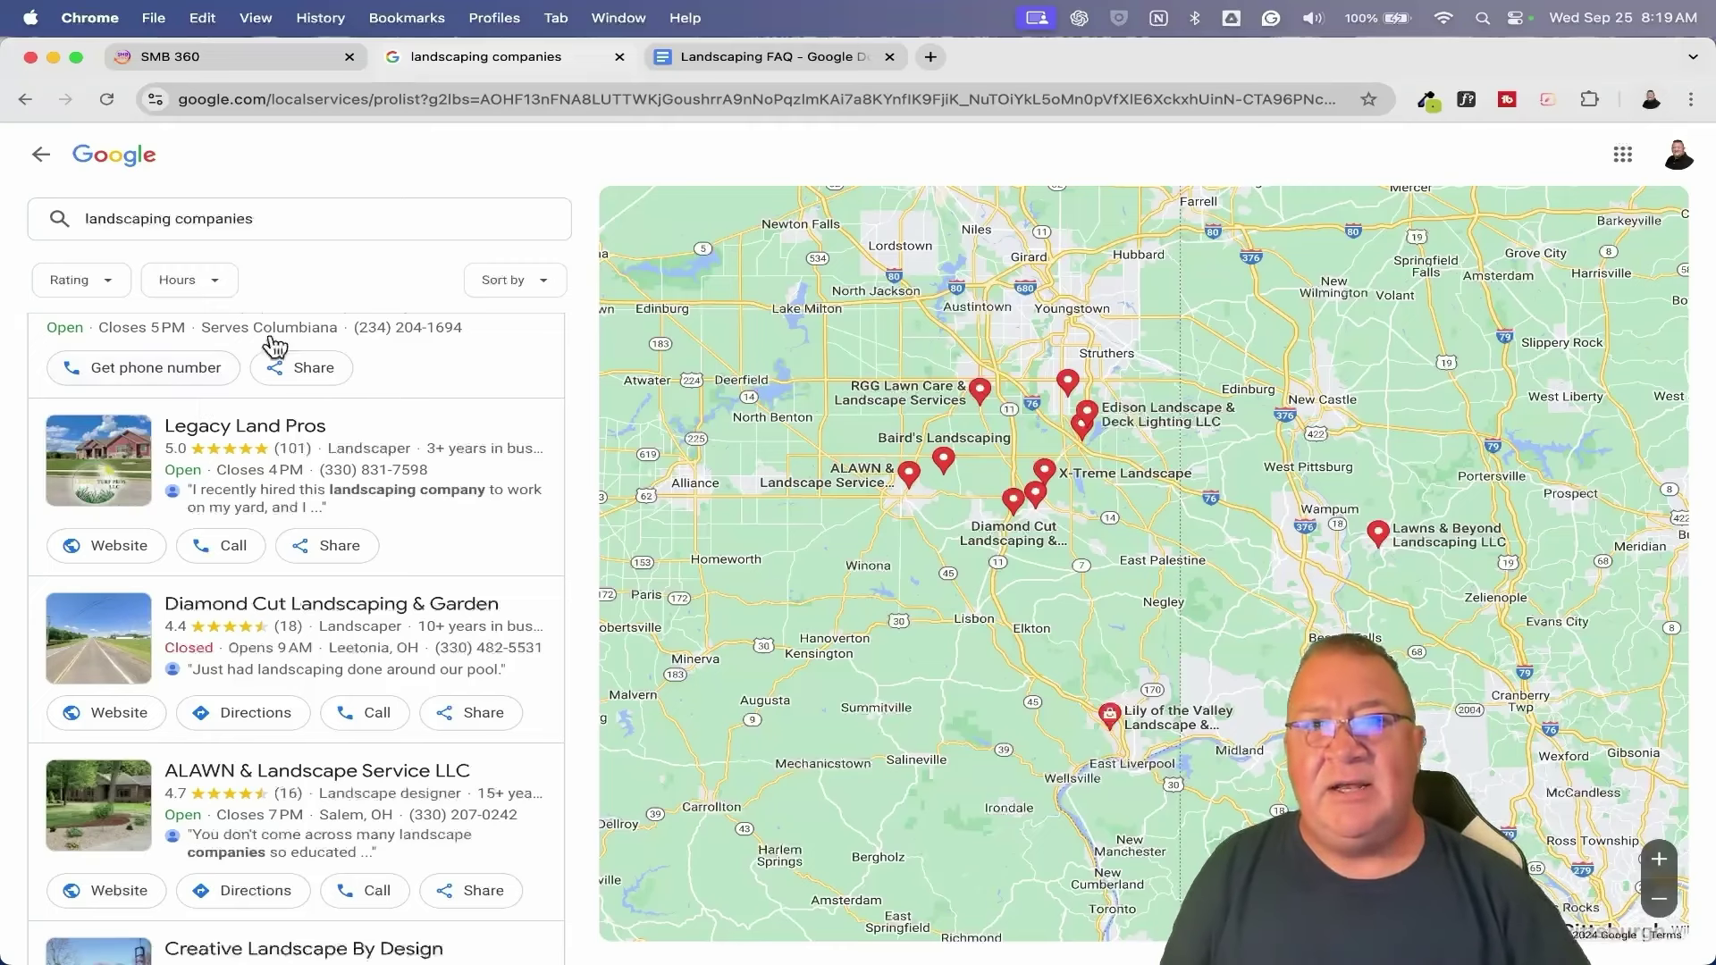
Load serenityscapelandscaping.com in a new tab, try its SMB 360 chat assistant, then collapse it.
left_click(930, 56)
type("serenityscapelandscaping.com")
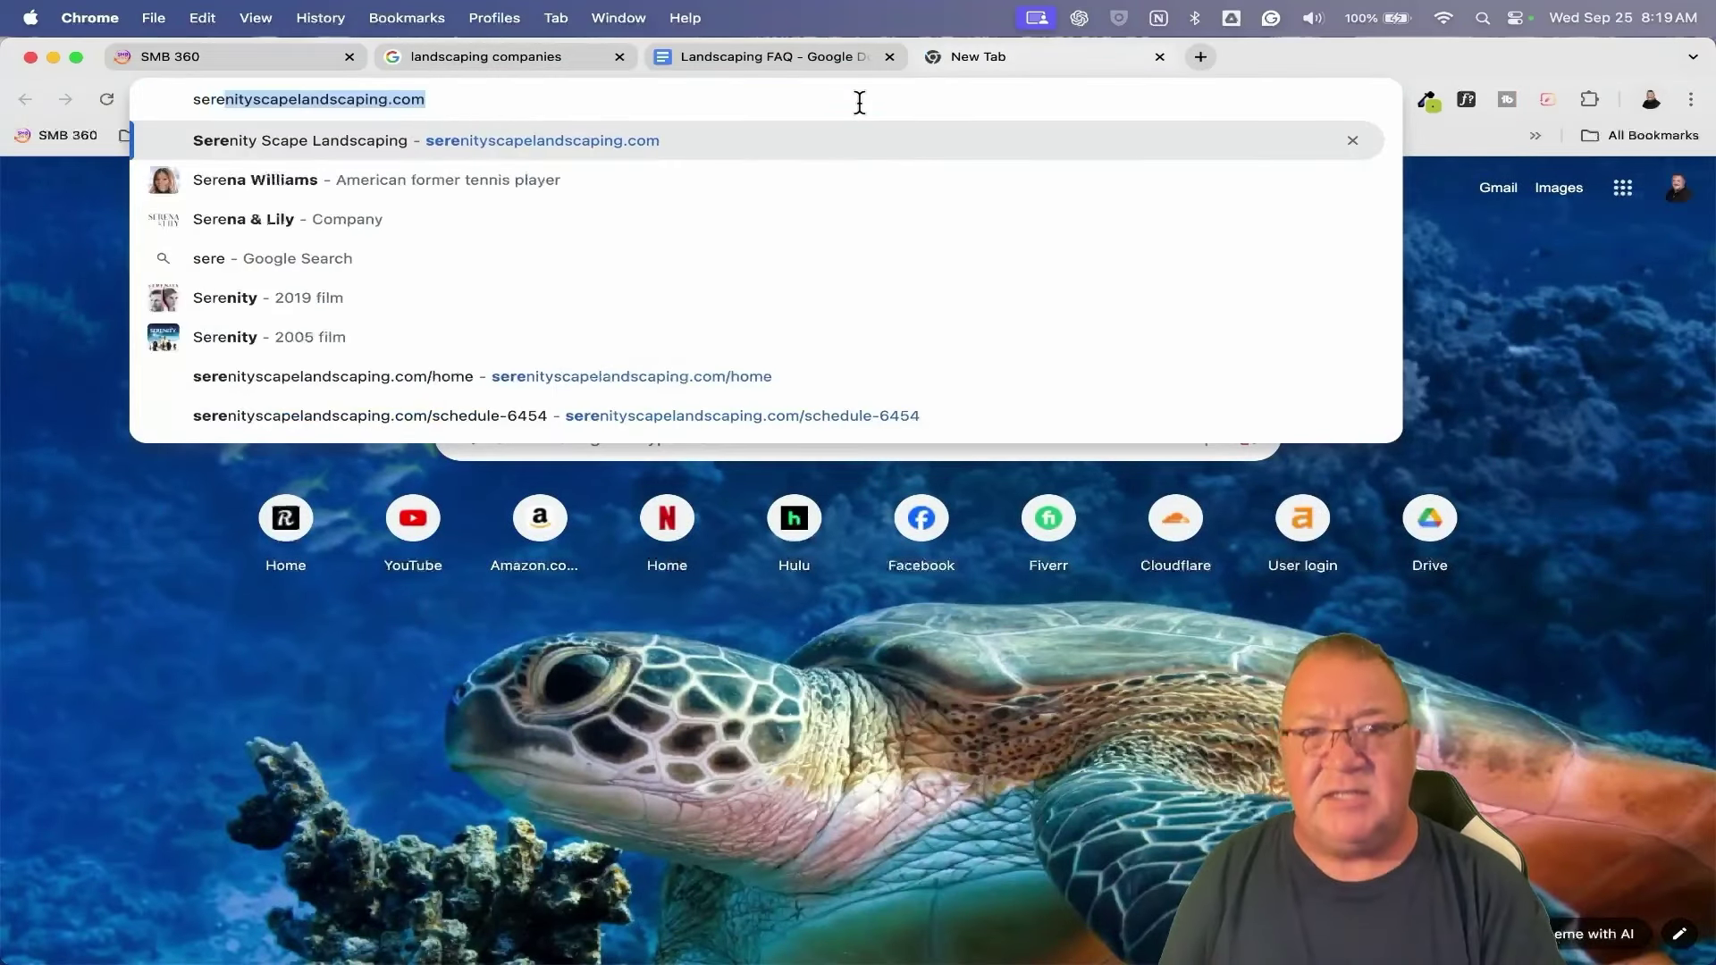
key("Return")
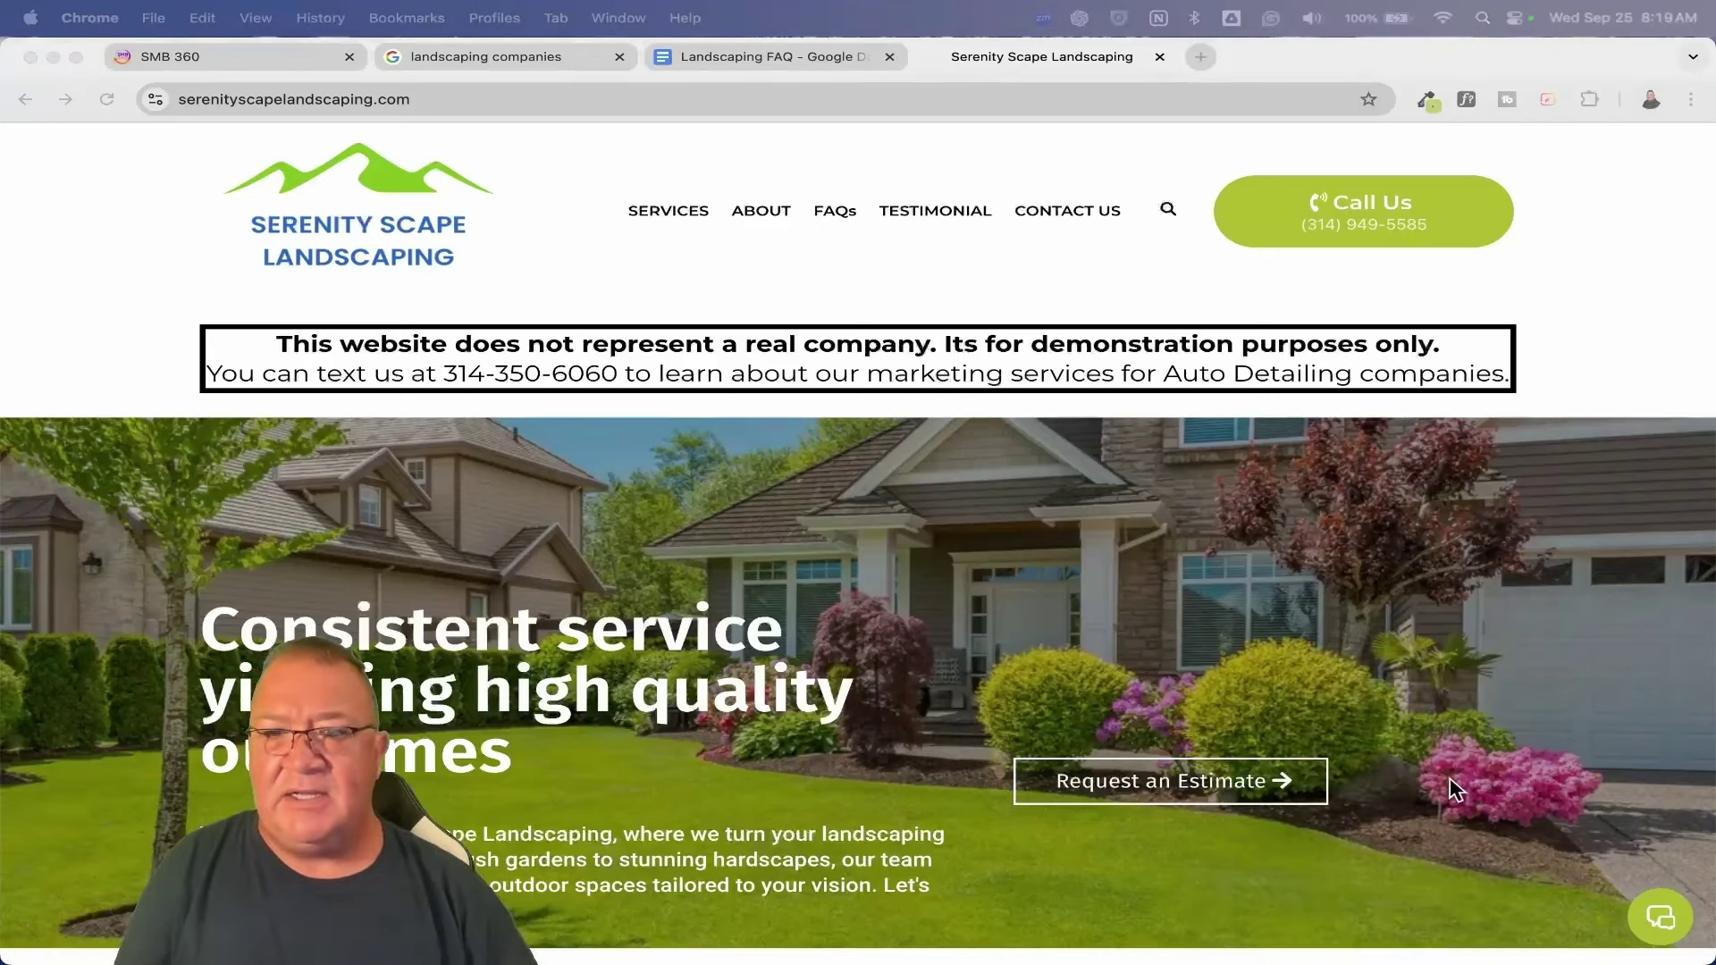
left_click(1661, 918)
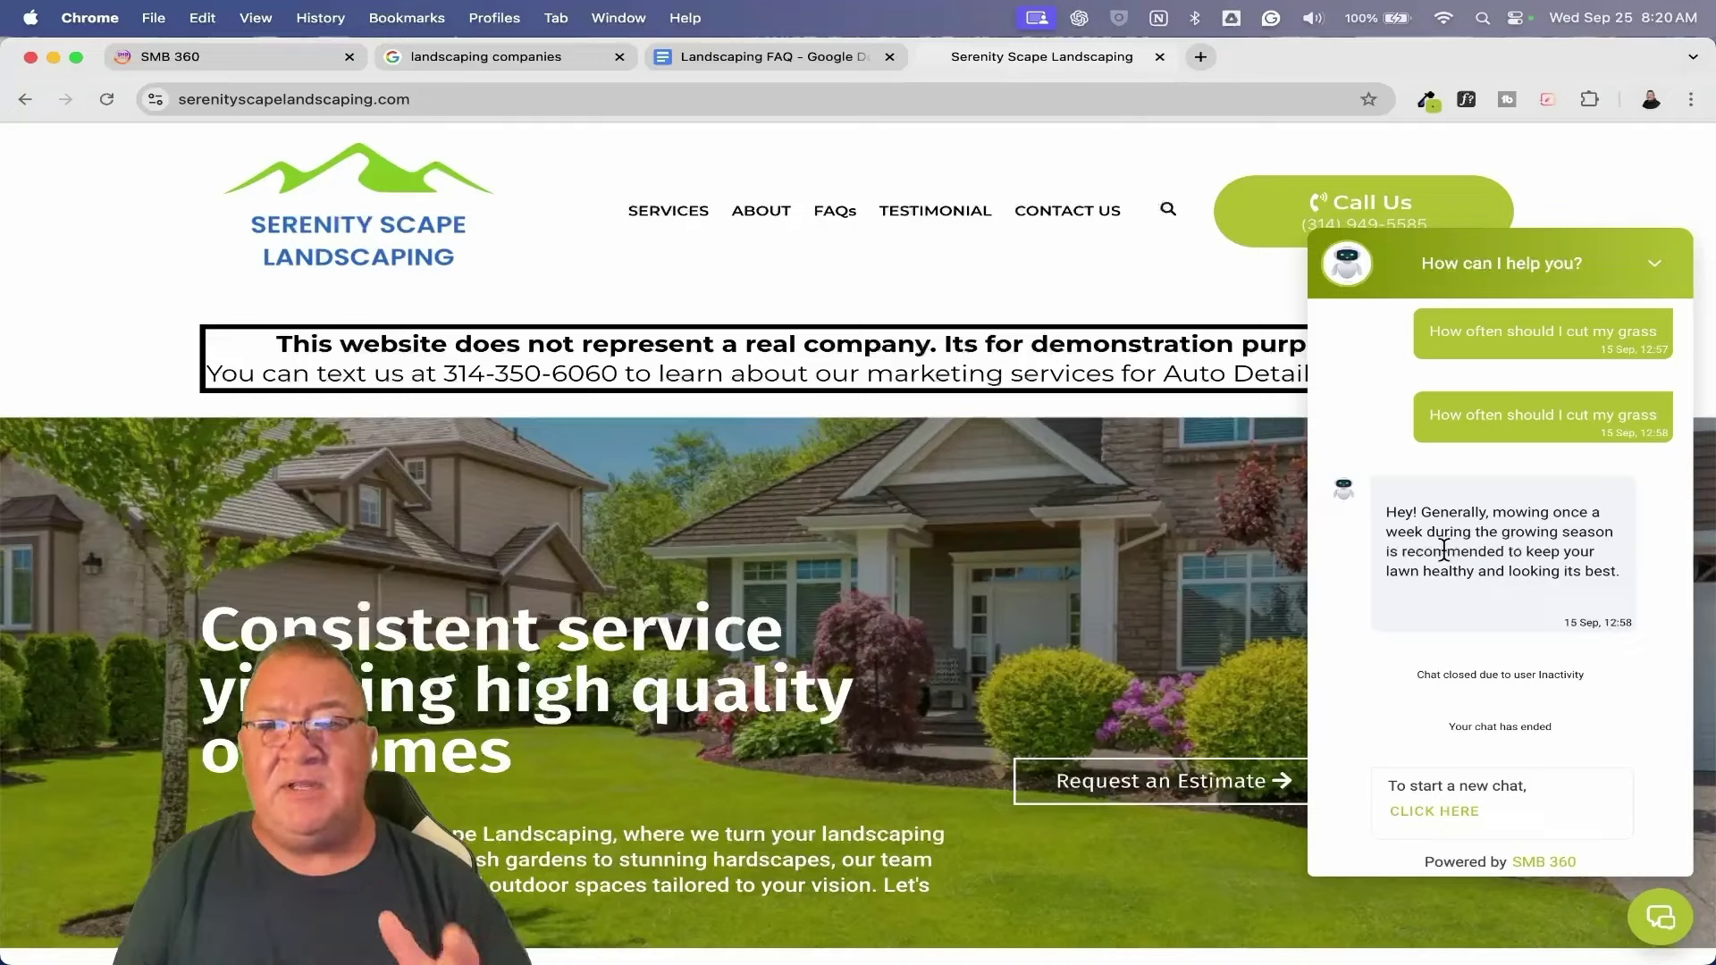
left_click(1654, 264)
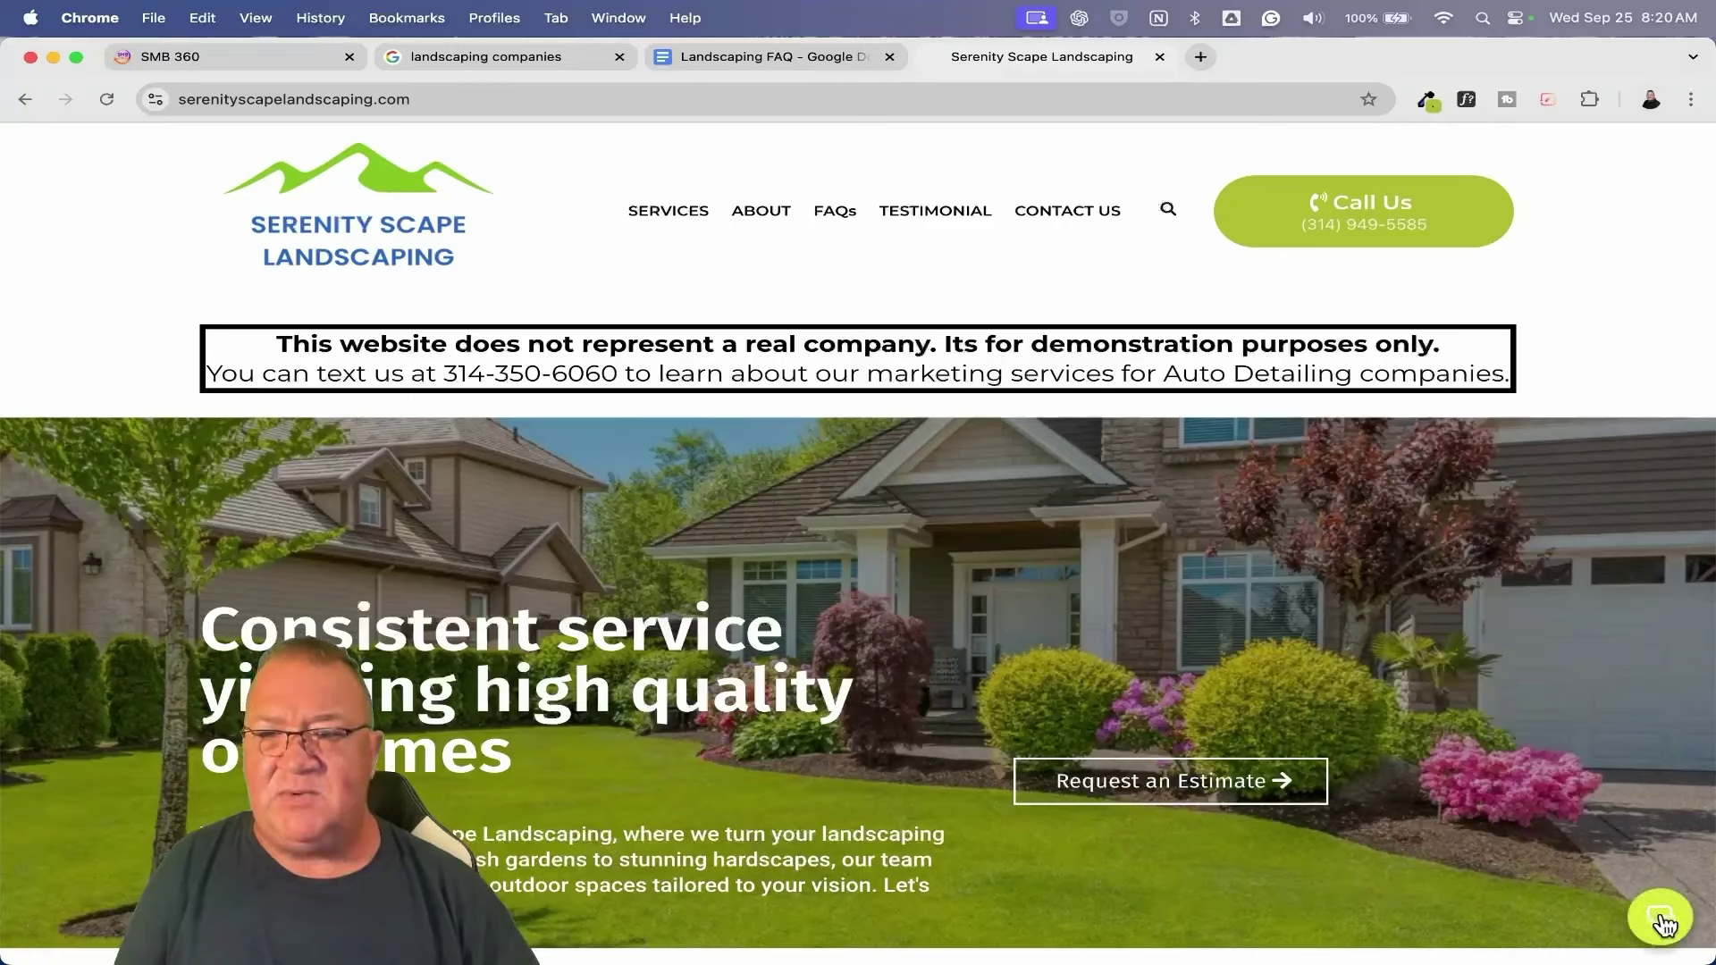
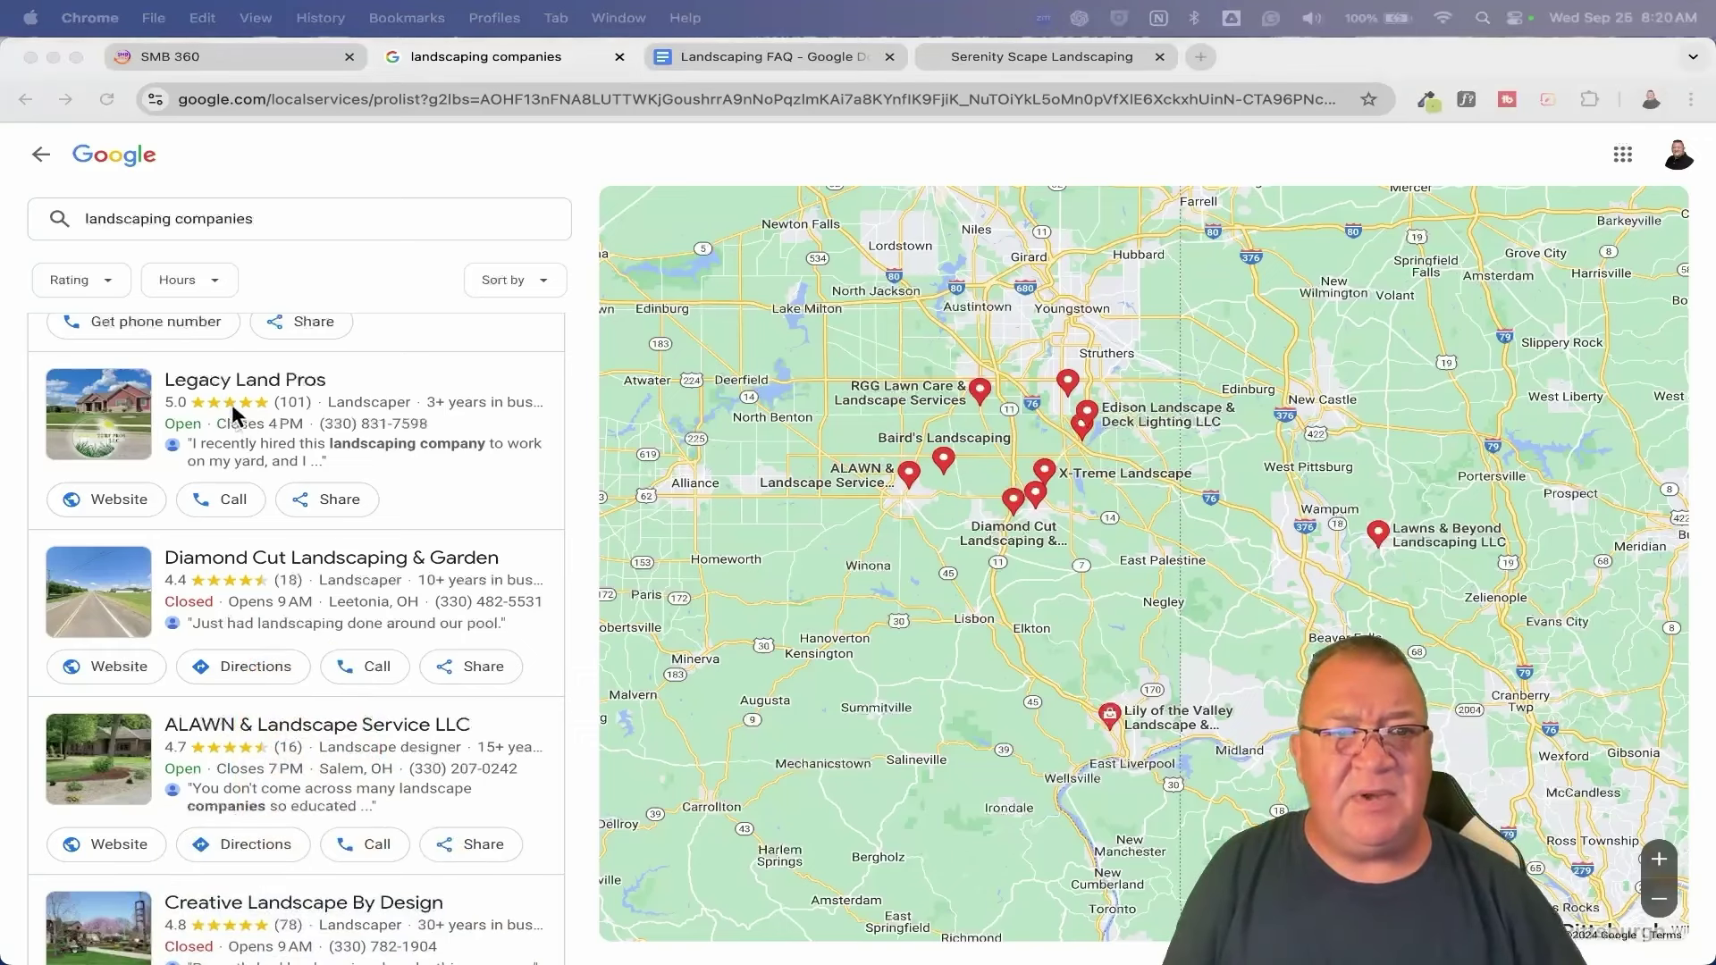
Bring Chrome forward on the 'landscaping companies' Google local results tab.
left_click(229, 407)
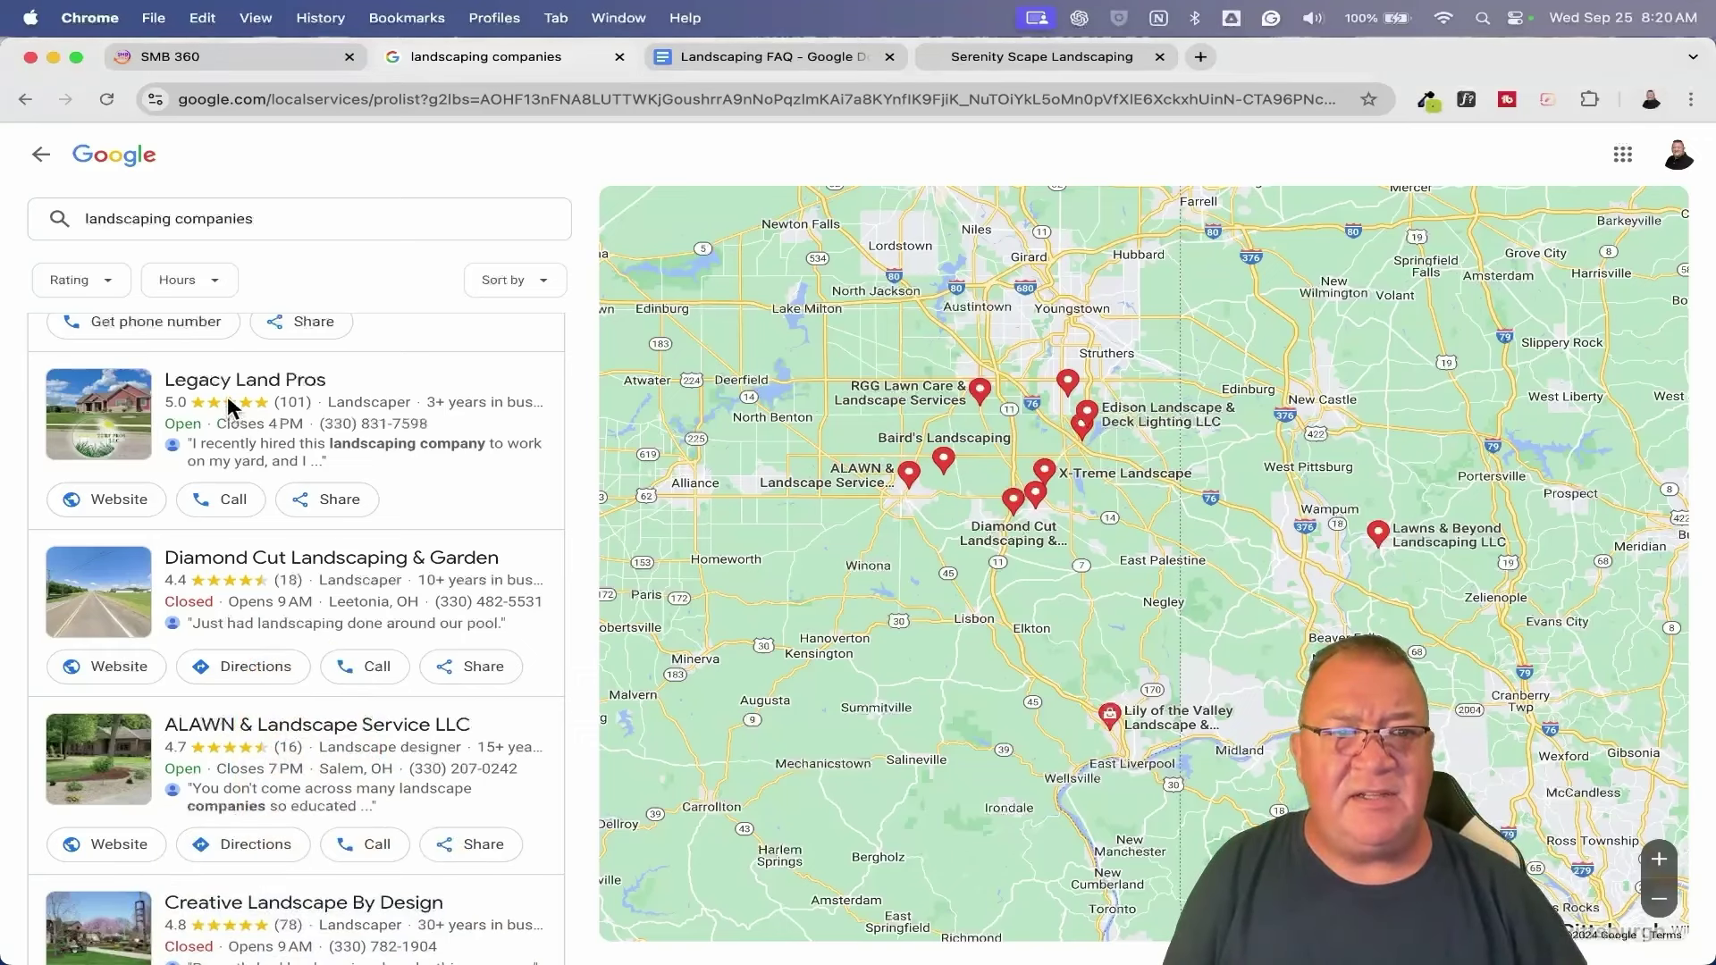
Open the Legacy Land Pros website from its listing in a new tab and view it.
left_click(297, 413)
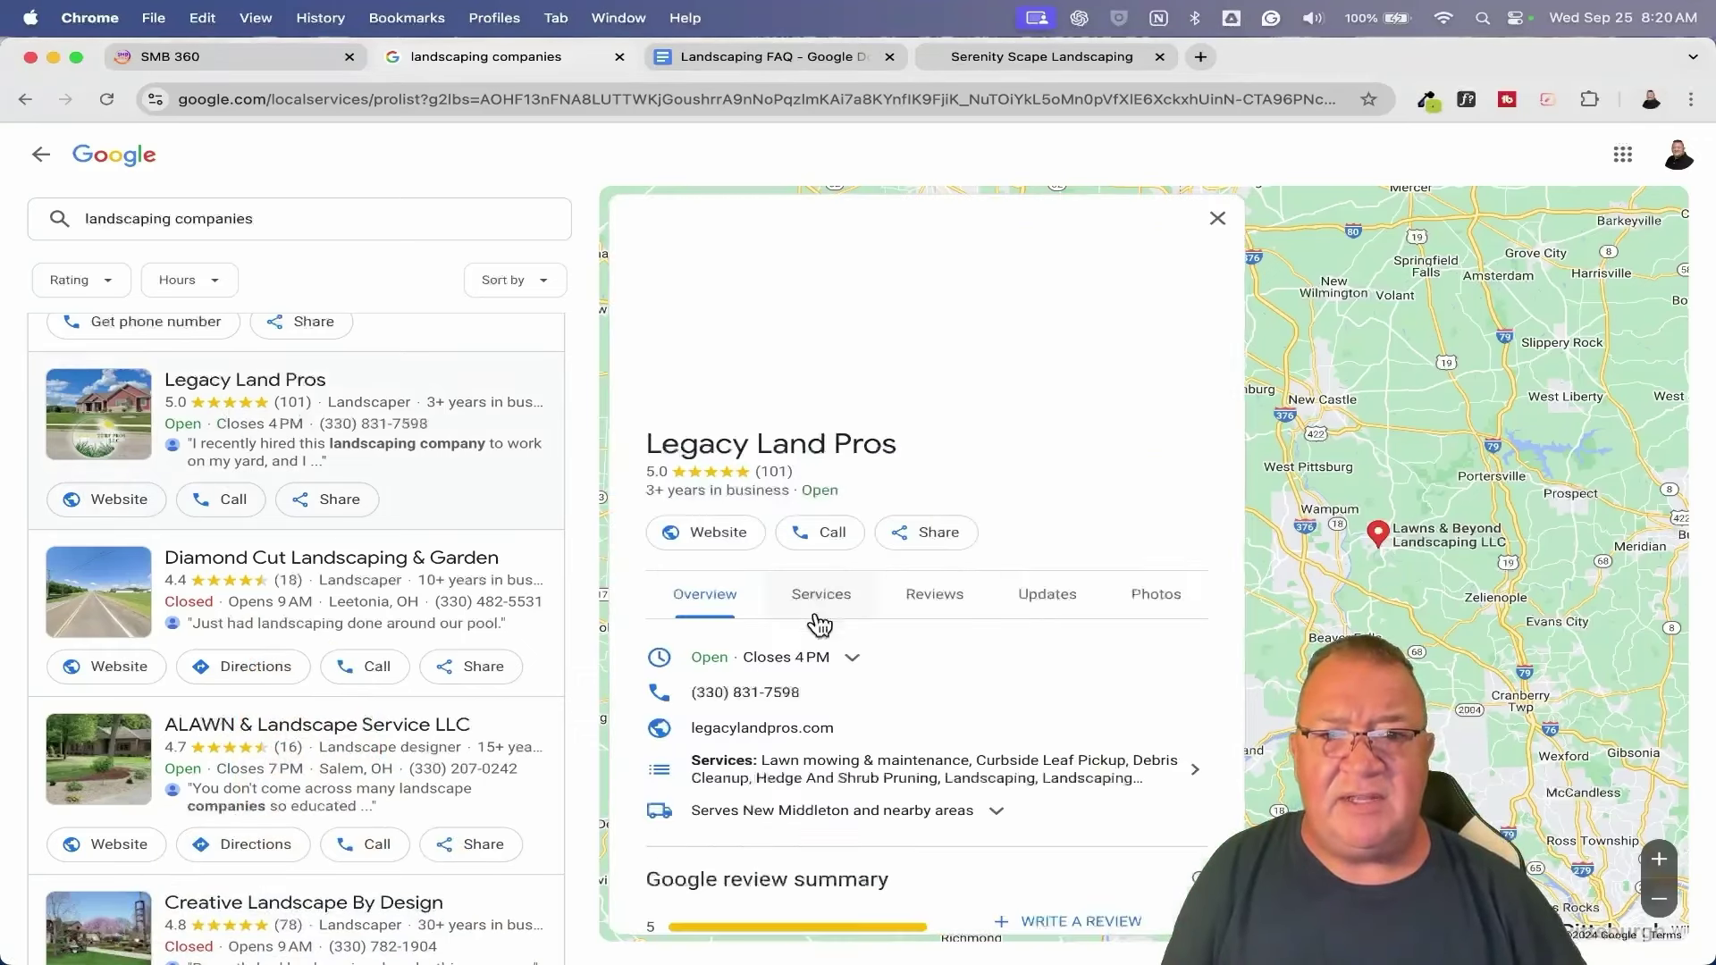
right_click(706, 535)
left_click(766, 549)
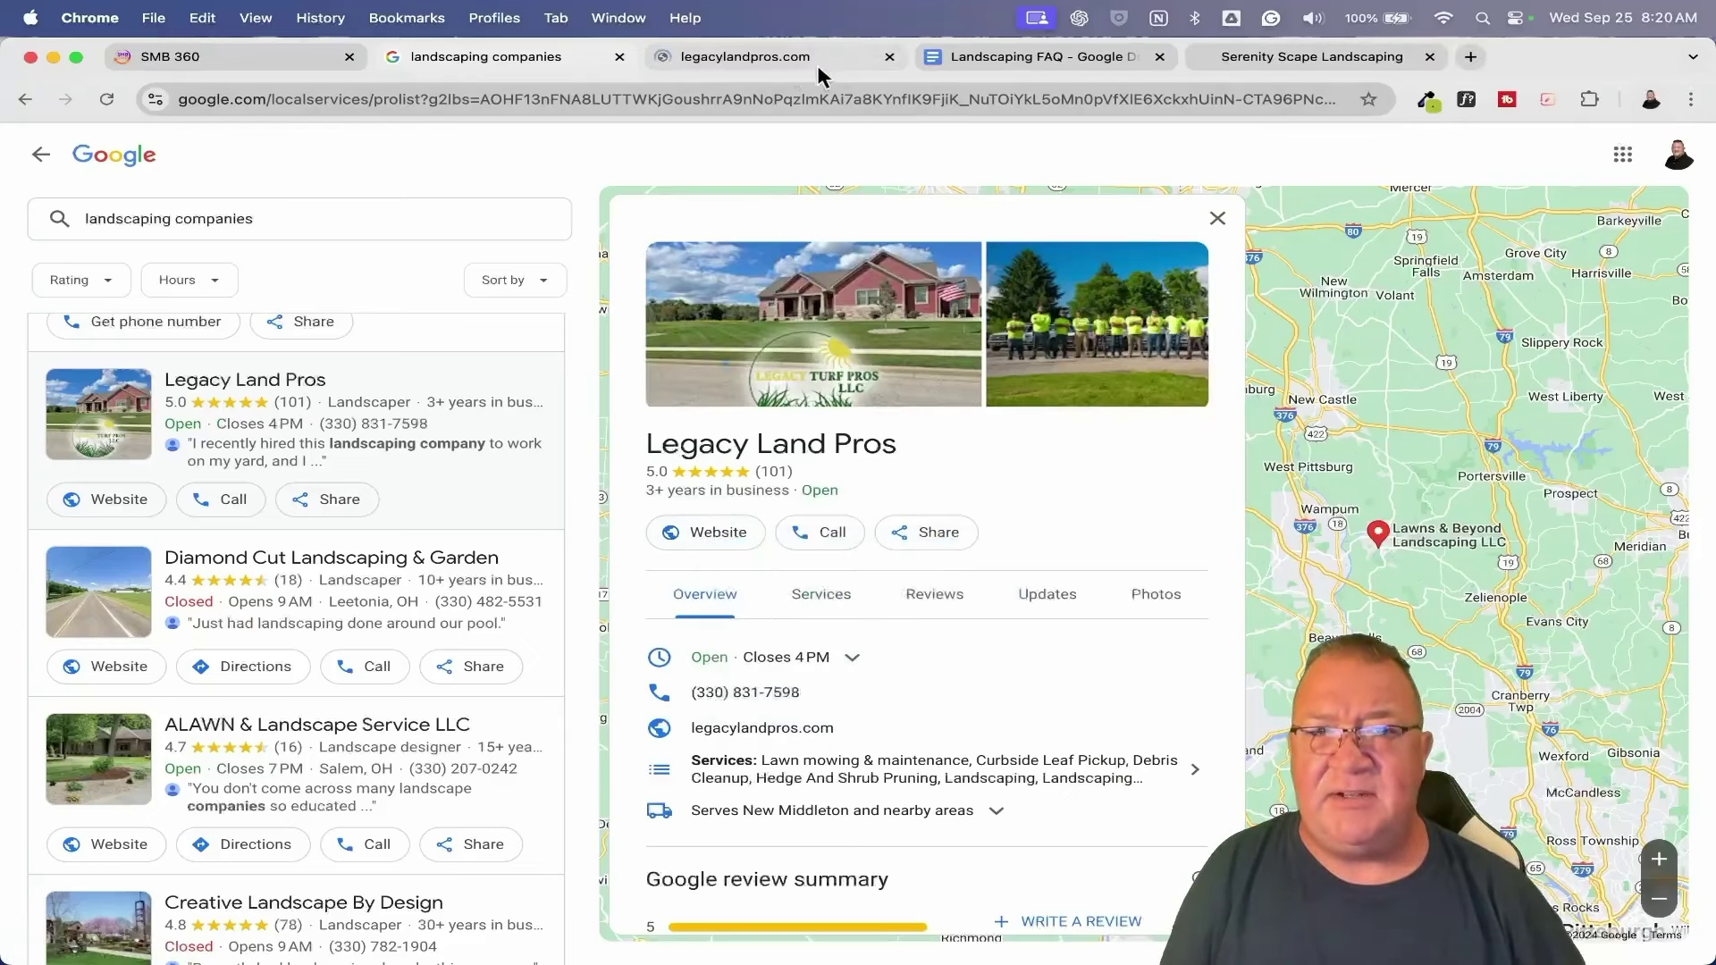
left_click(748, 55)
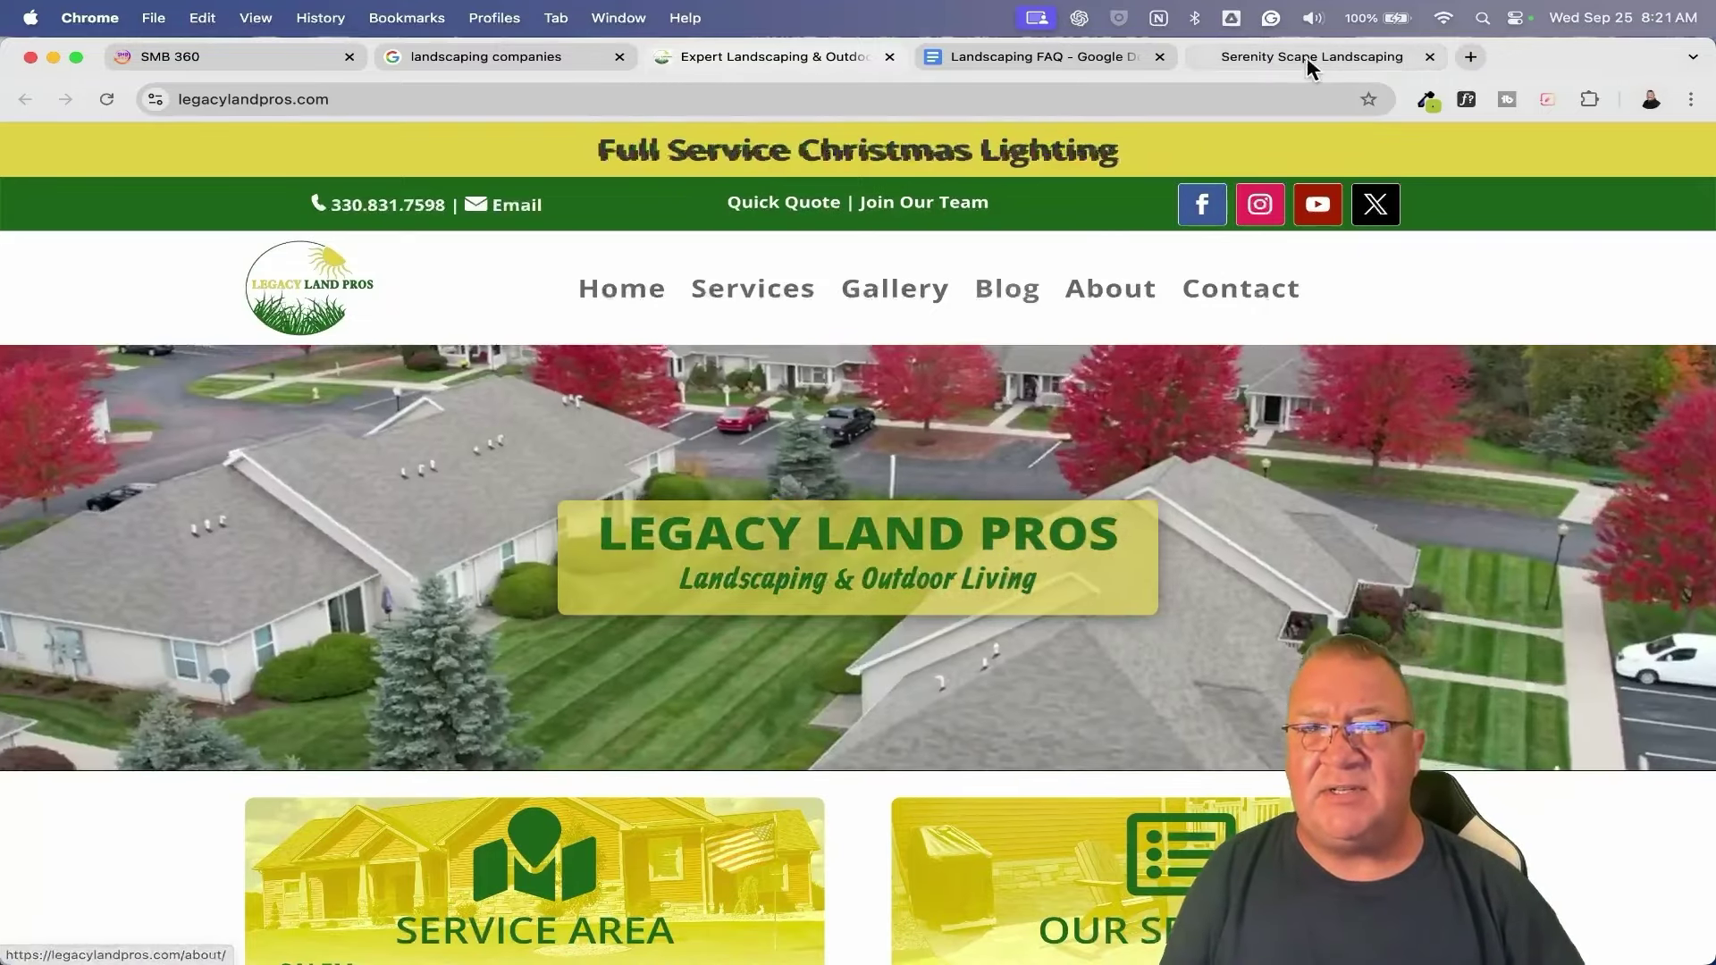
left_click(1307, 56)
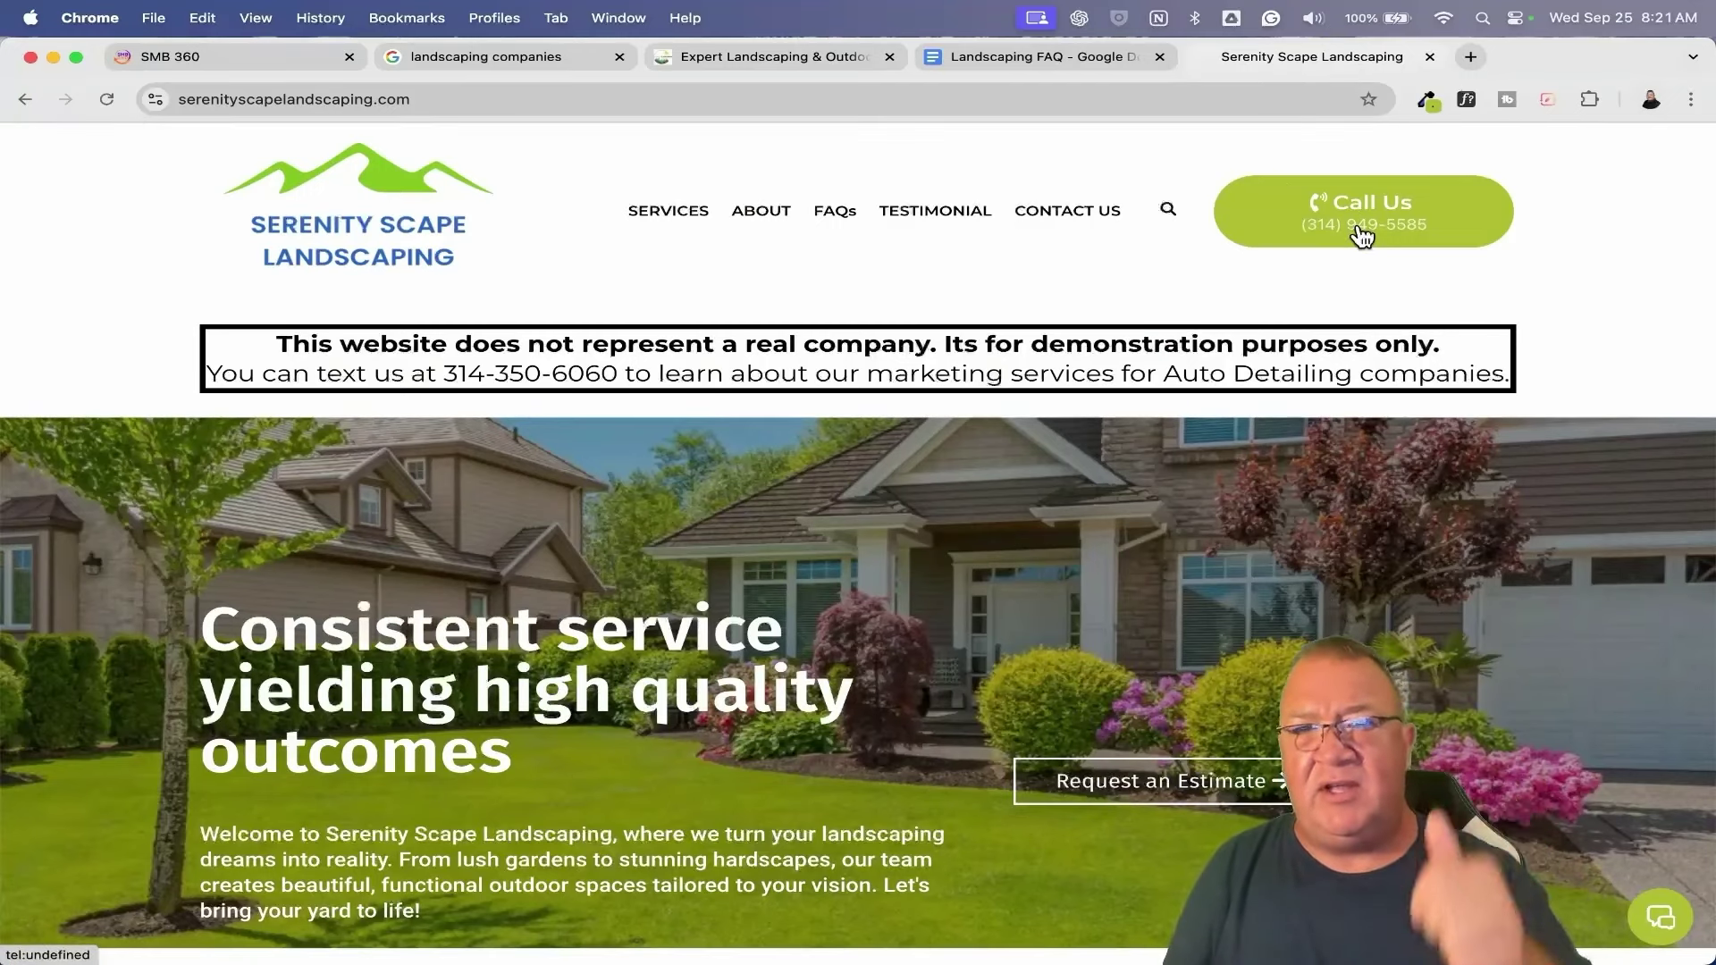
Scroll through the Legacy Land Pros website to look it over.
left_click(768, 56)
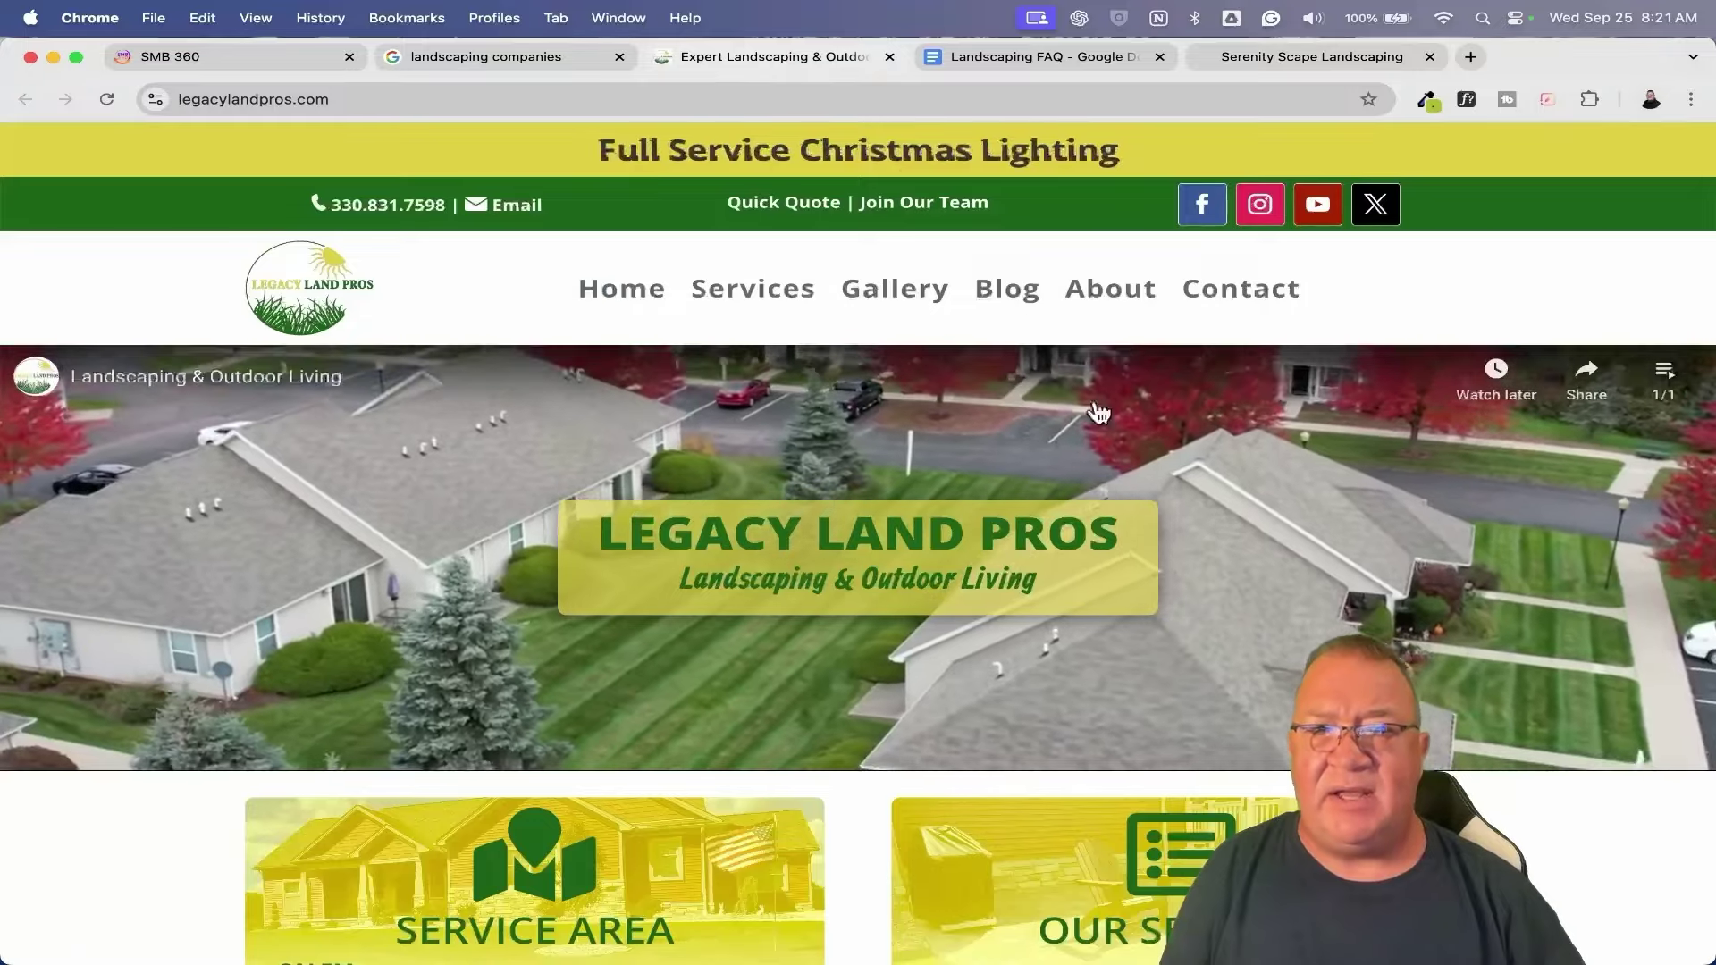
scroll(1467, 690, "down", 10)
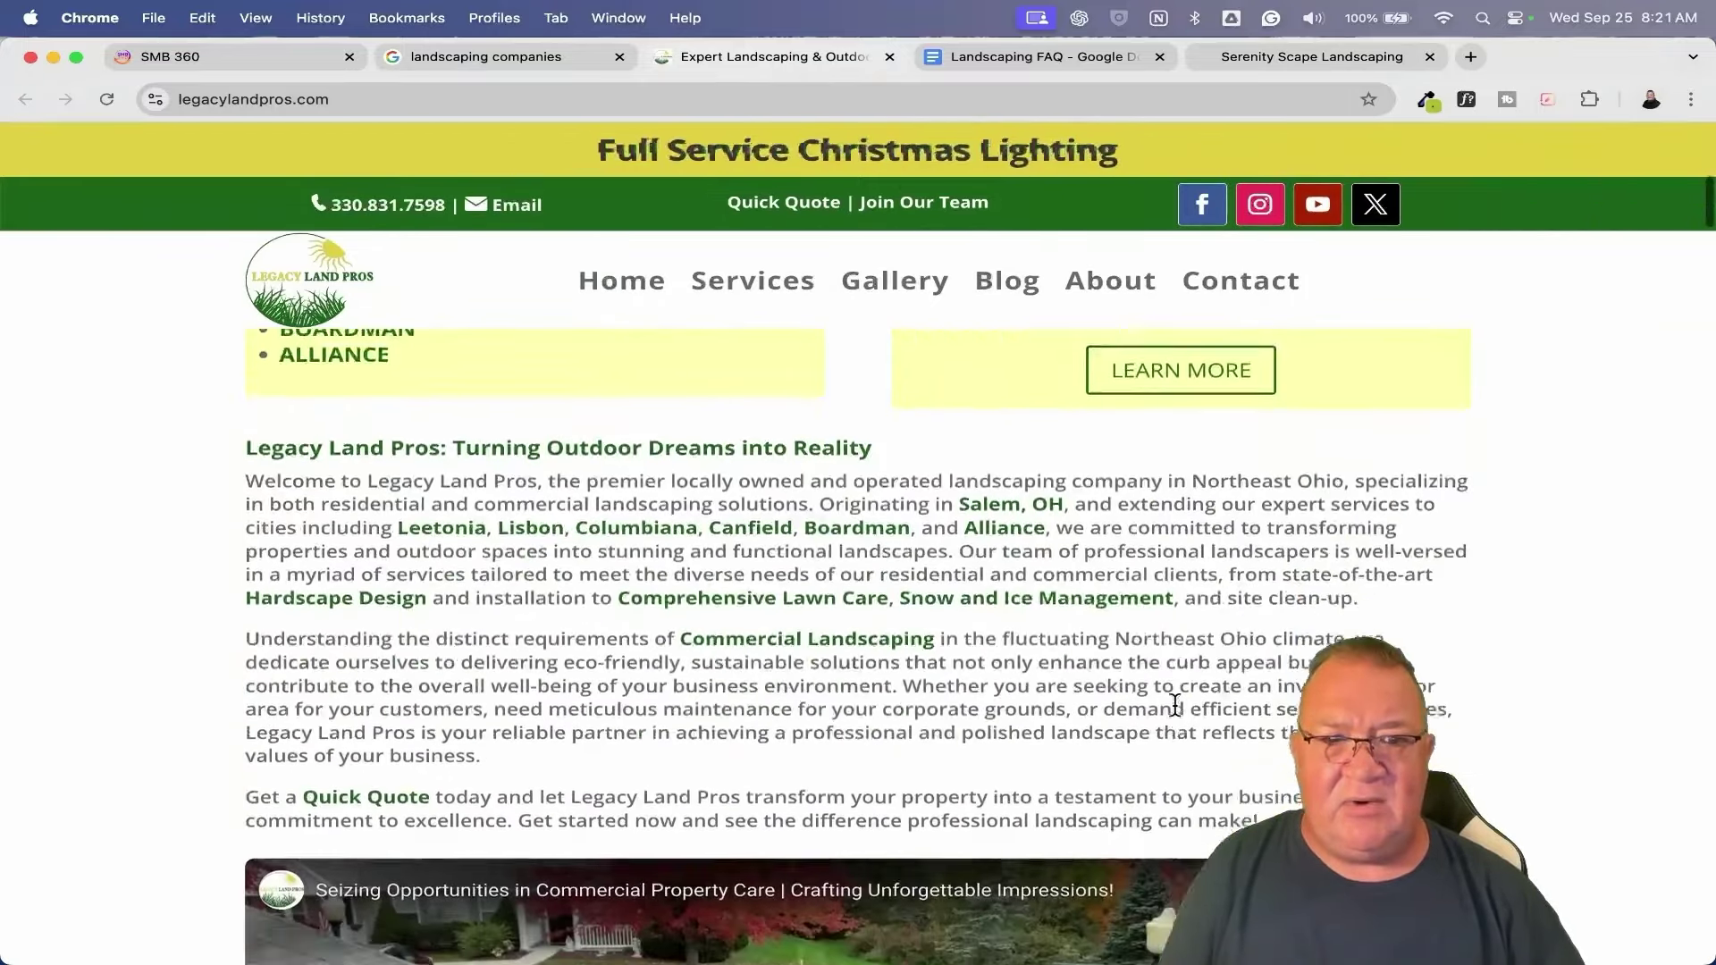
scroll(1174, 704, "up", 15)
scroll(1174, 710, "down", 10)
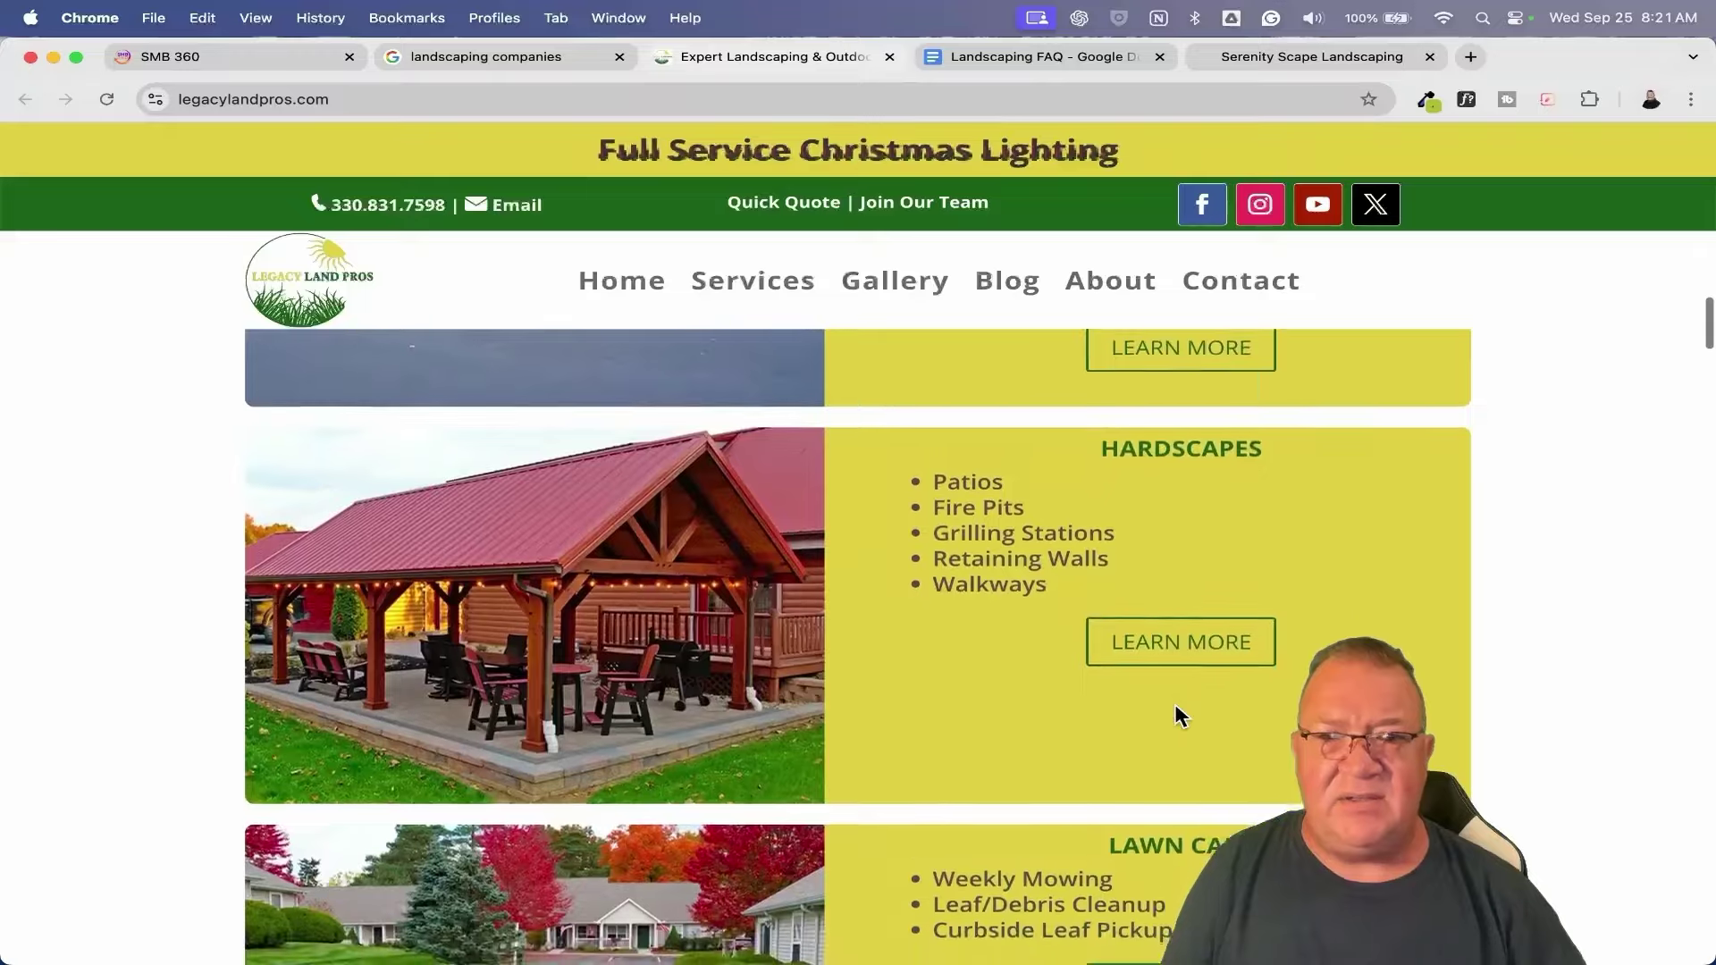
scroll(1176, 708, "down", 15)
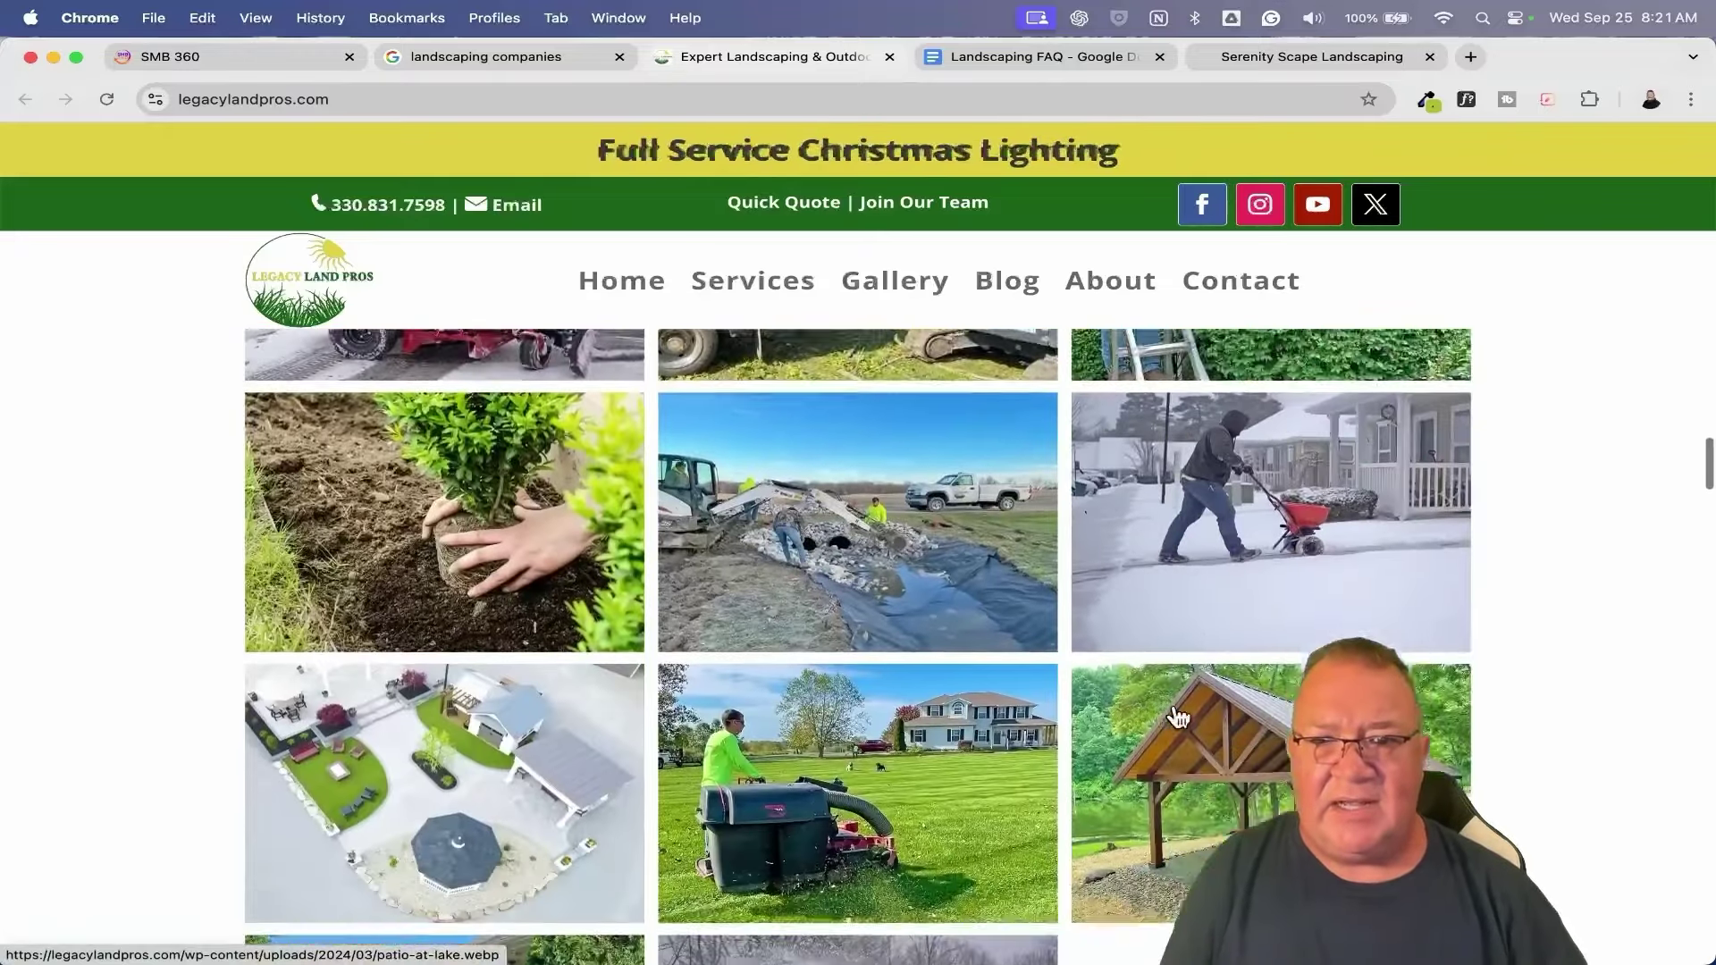
scroll(1178, 715, "down", 15)
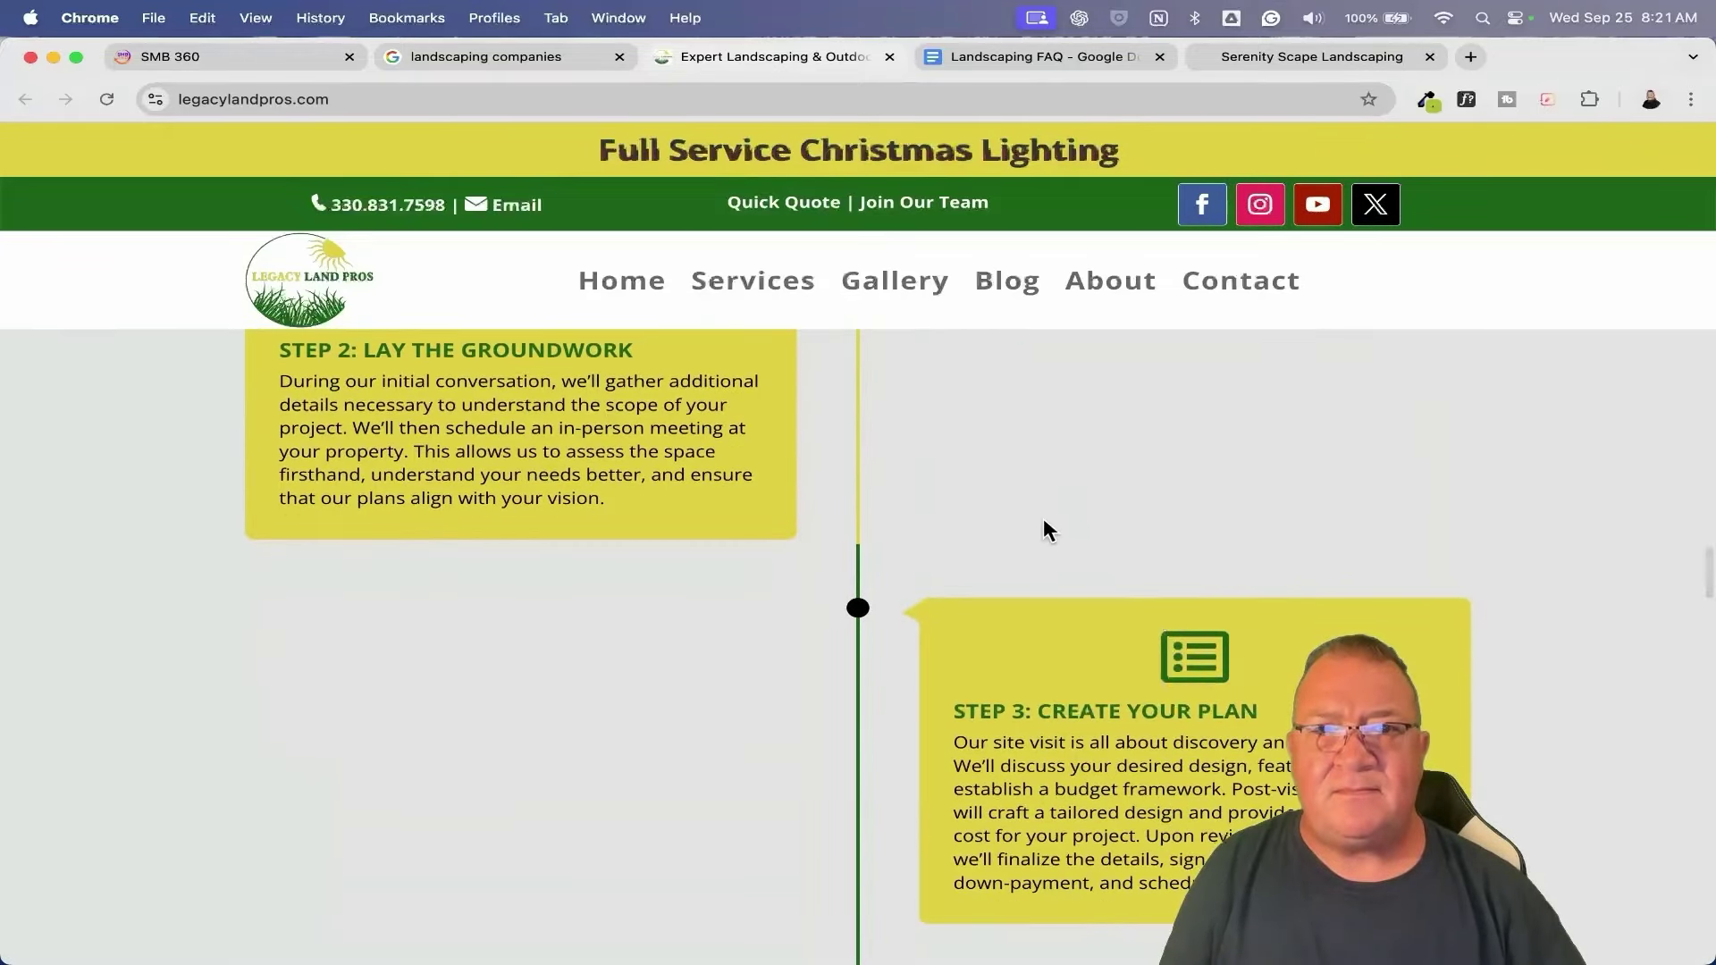
left_click(889, 57)
left_click(491, 57)
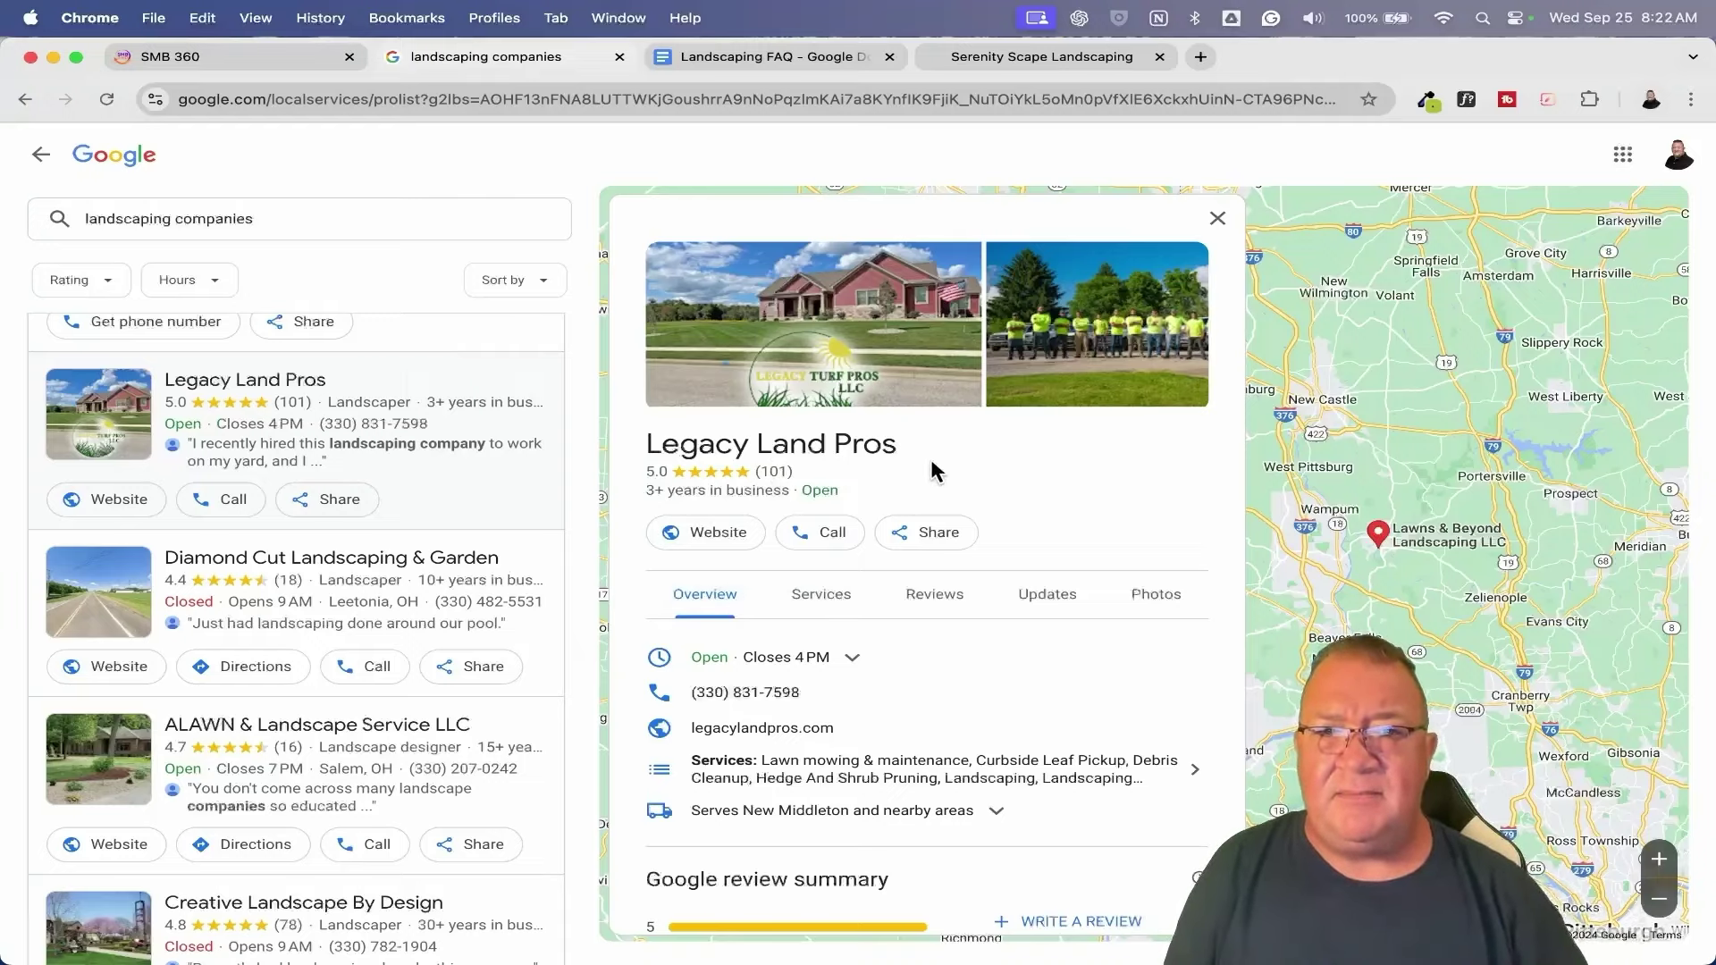
left_click(400, 593)
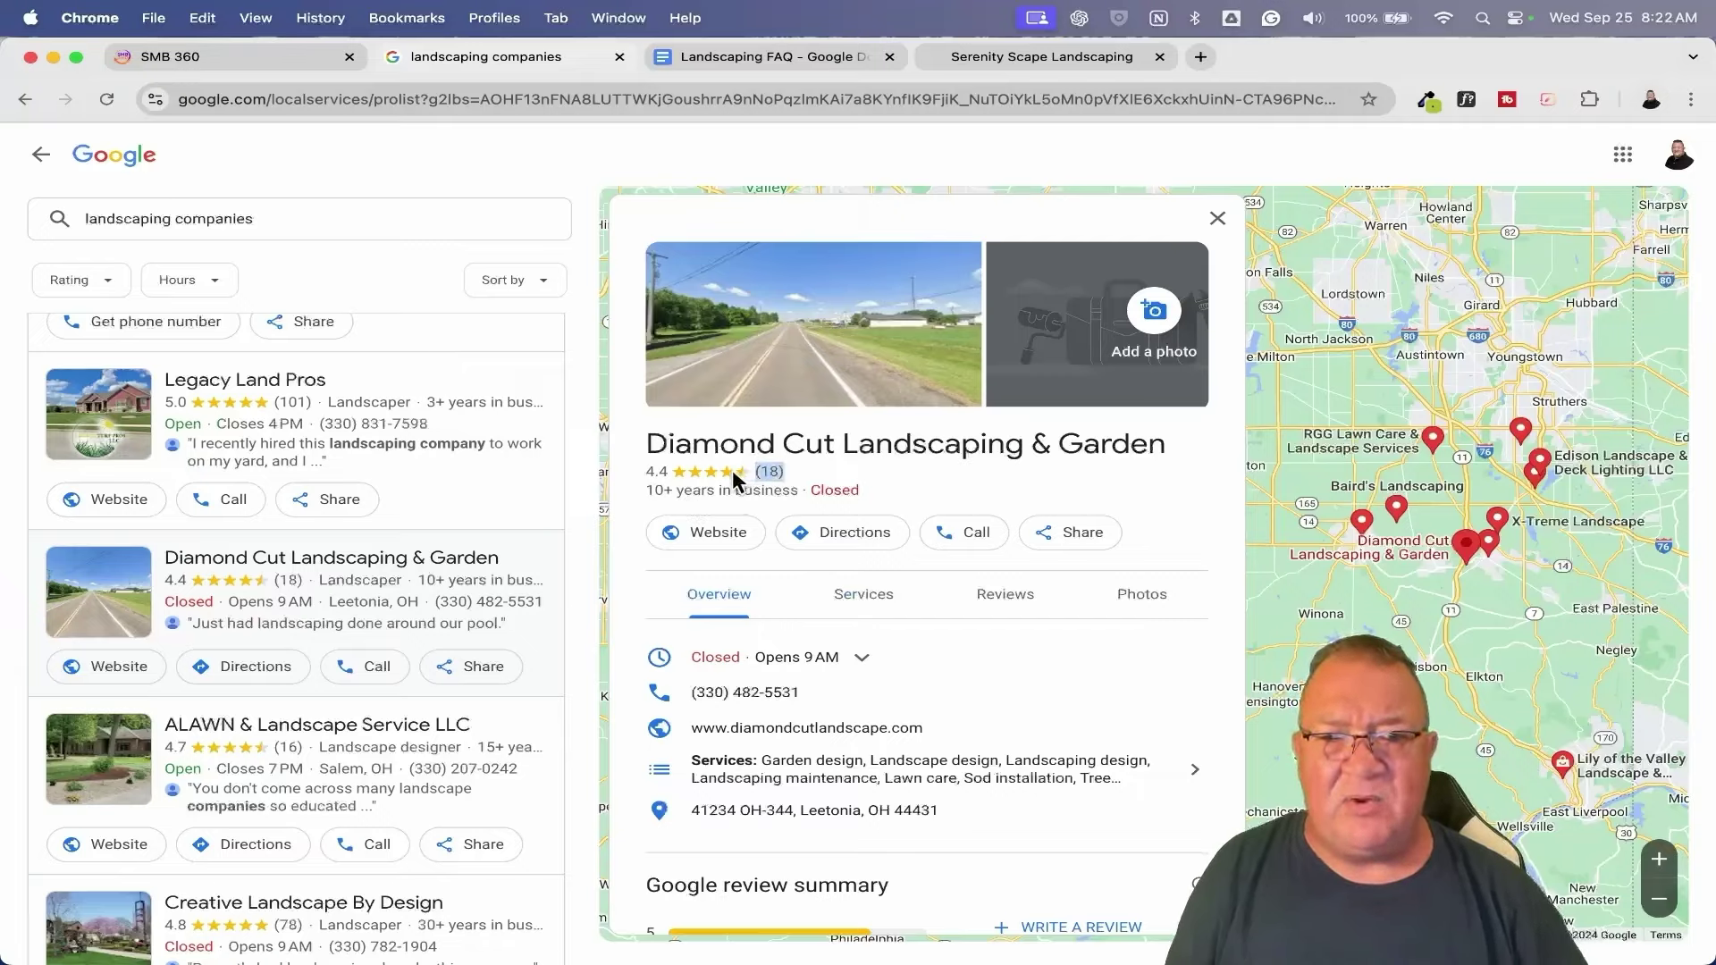
Open Diamond Cut's website in a new tab and dismiss its welcome popup.
right_click(712, 531)
left_click(751, 529)
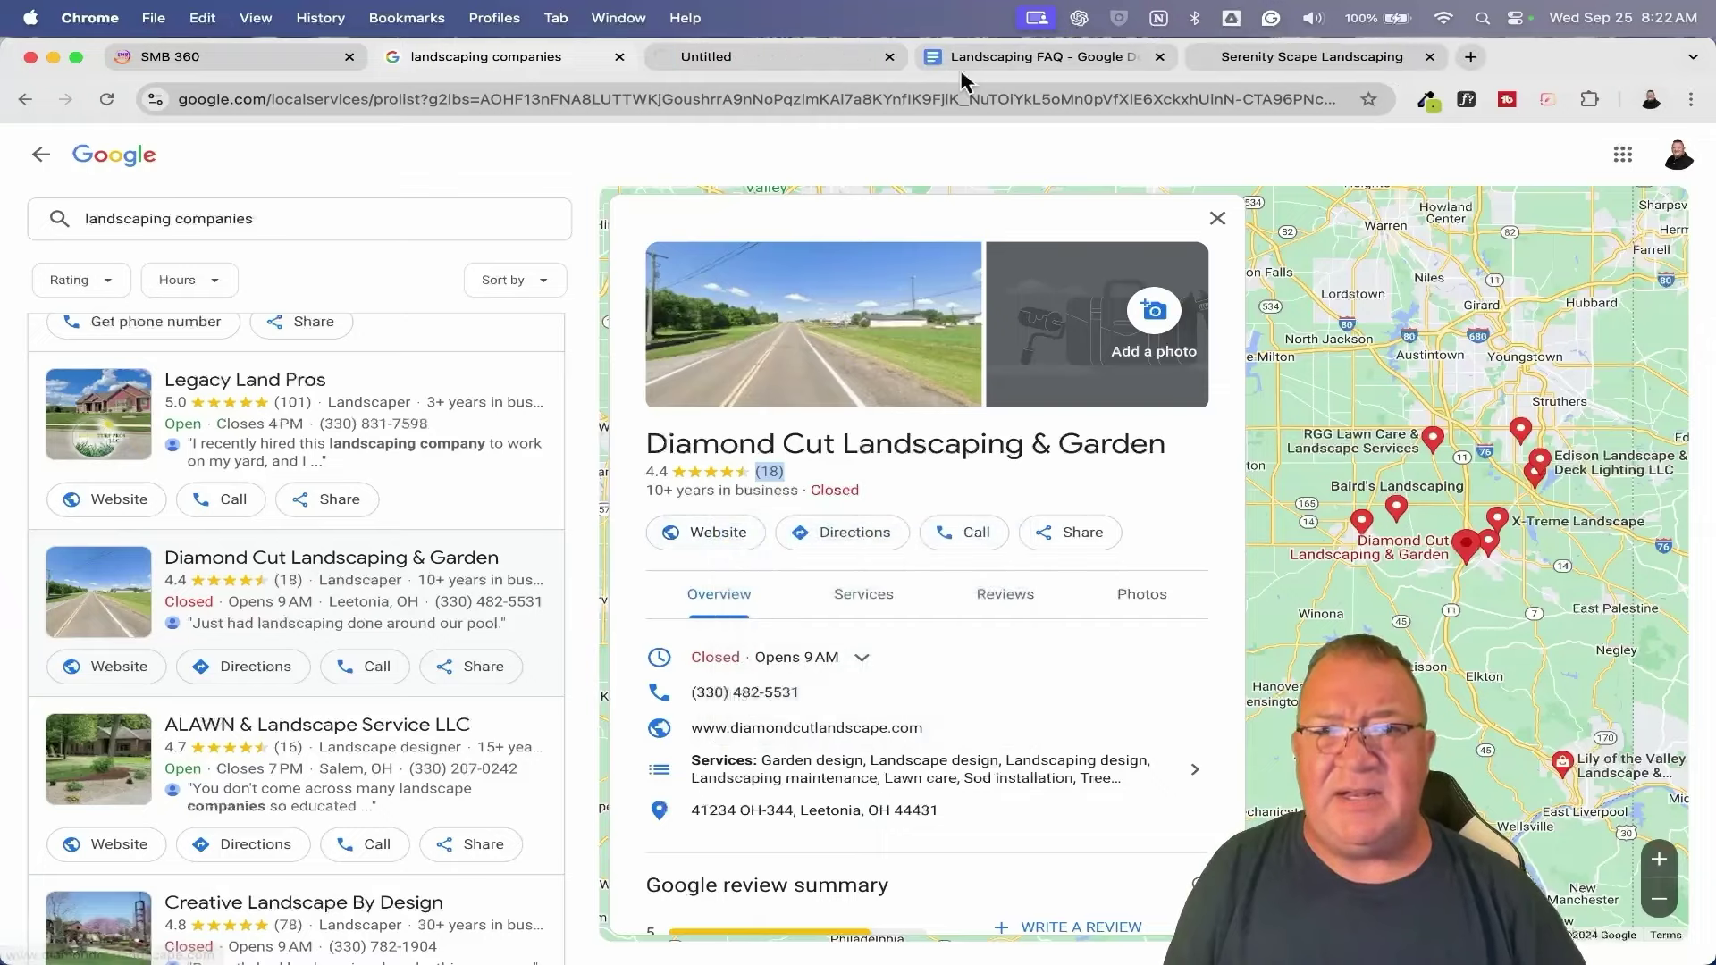
left_click(850, 63)
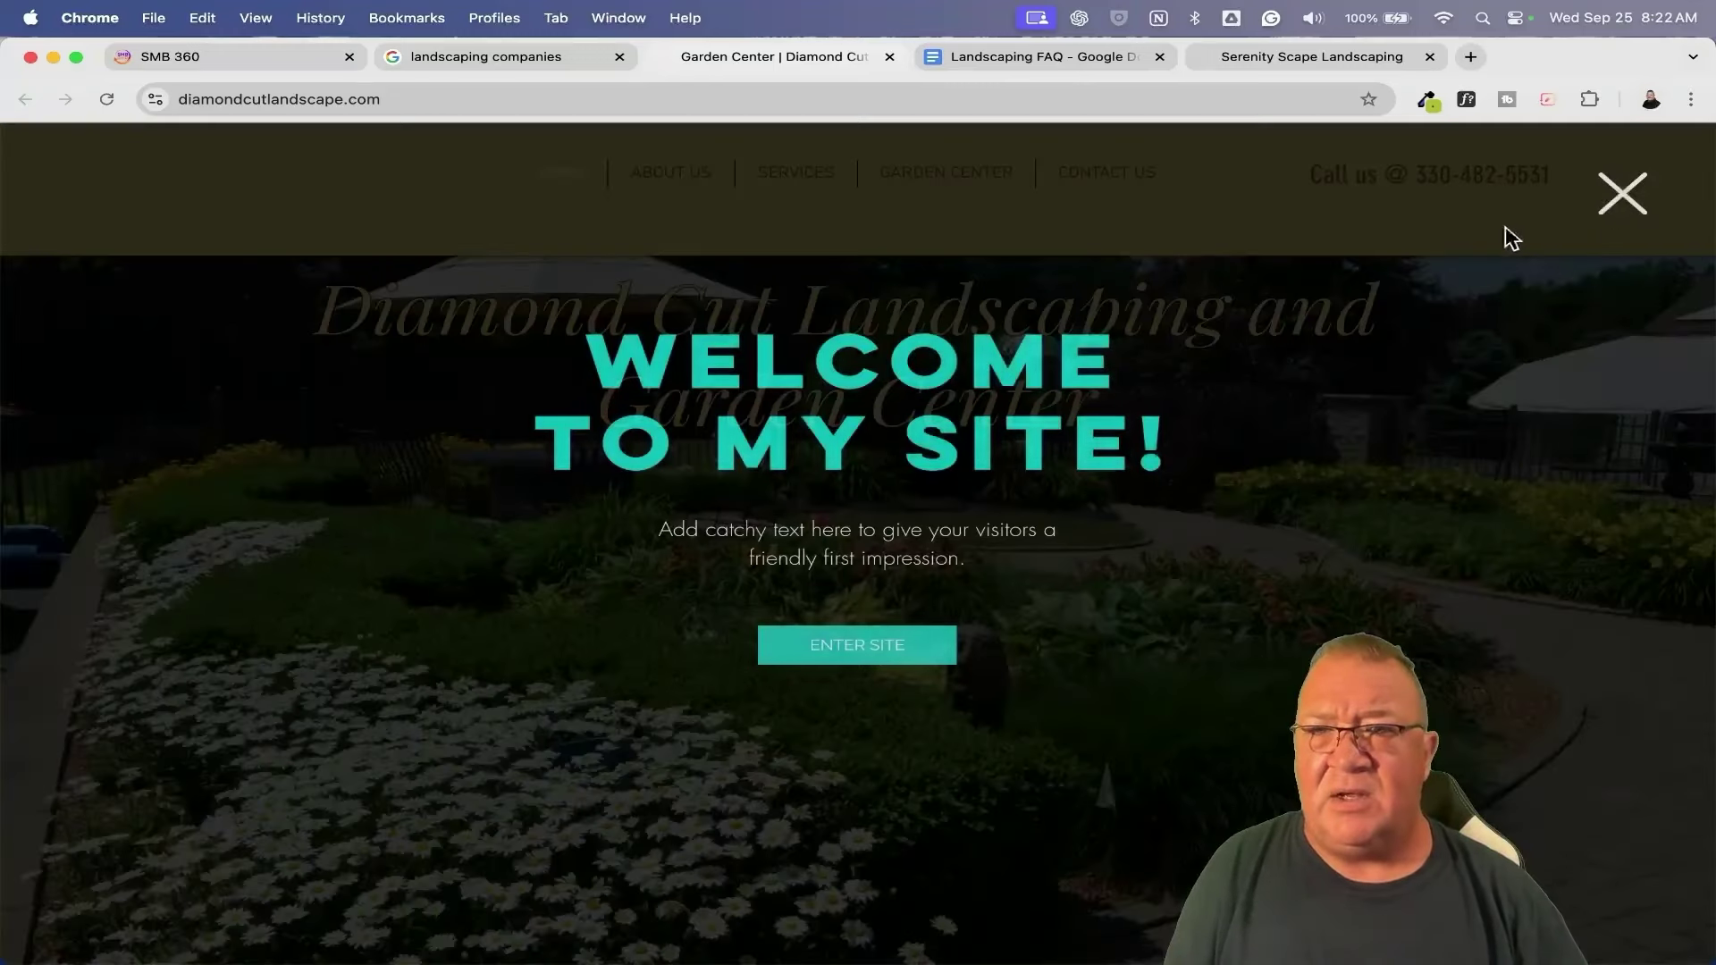
left_click(1622, 194)
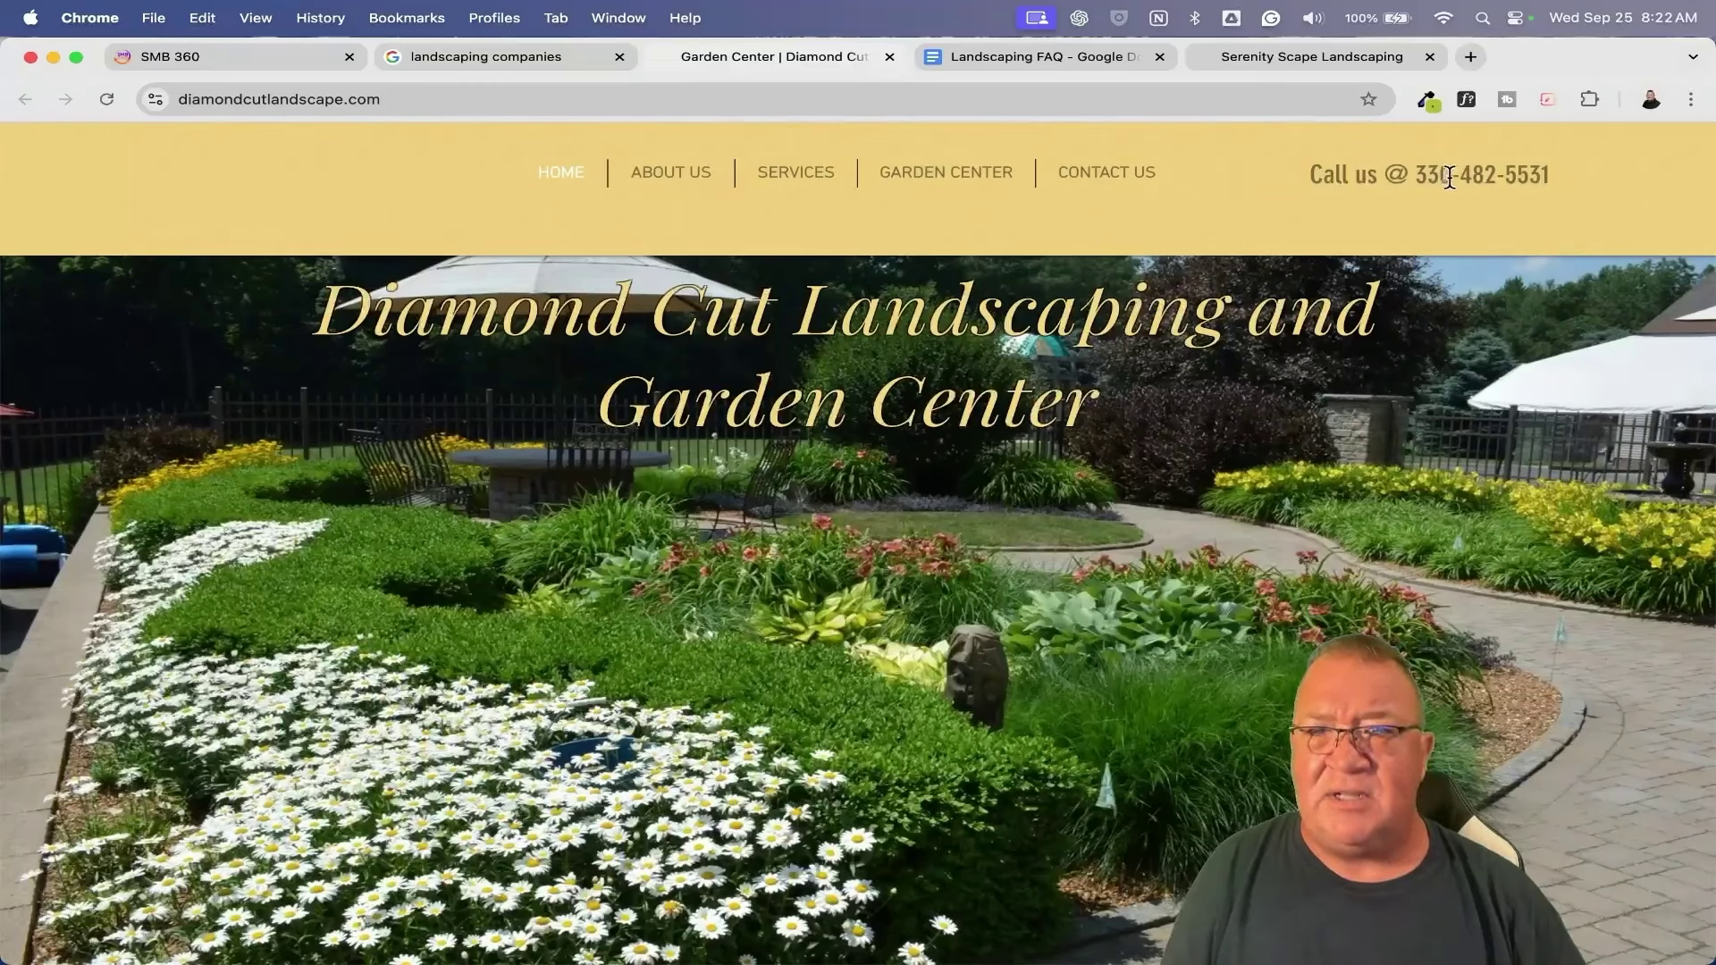
Select Diamond Cut's header phone number and scroll its homepage before returning to Serenity Scape.
left_click_drag(1510, 174, 1555, 168)
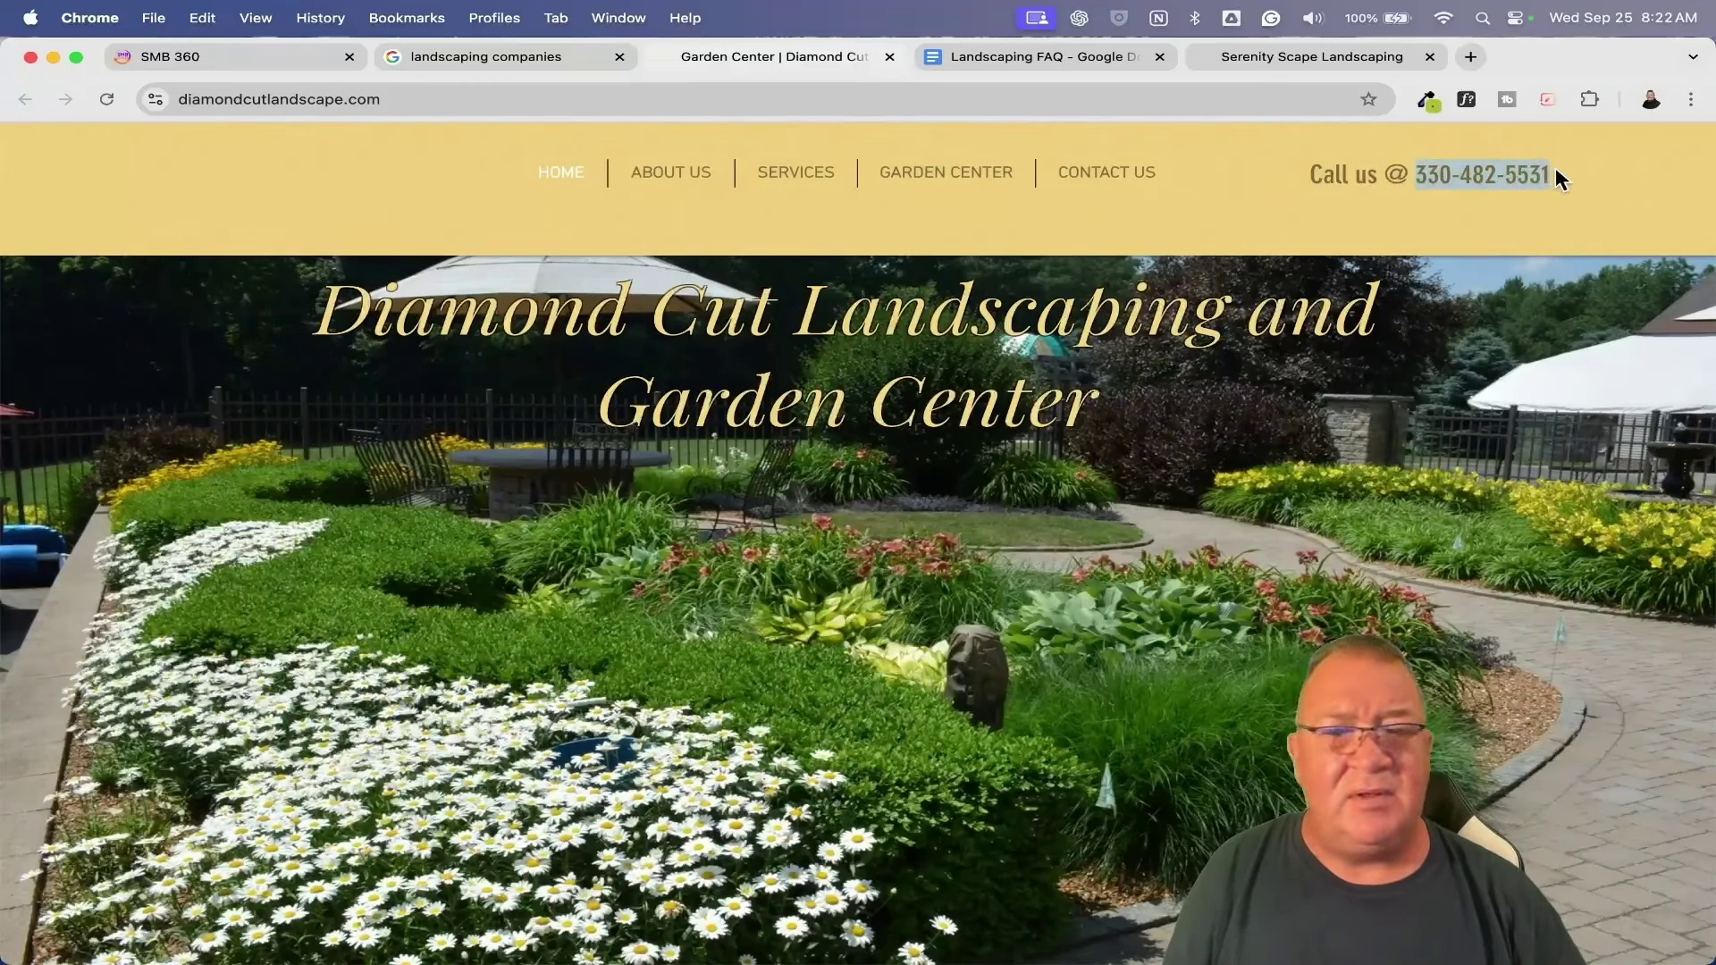
left_click(1443, 172)
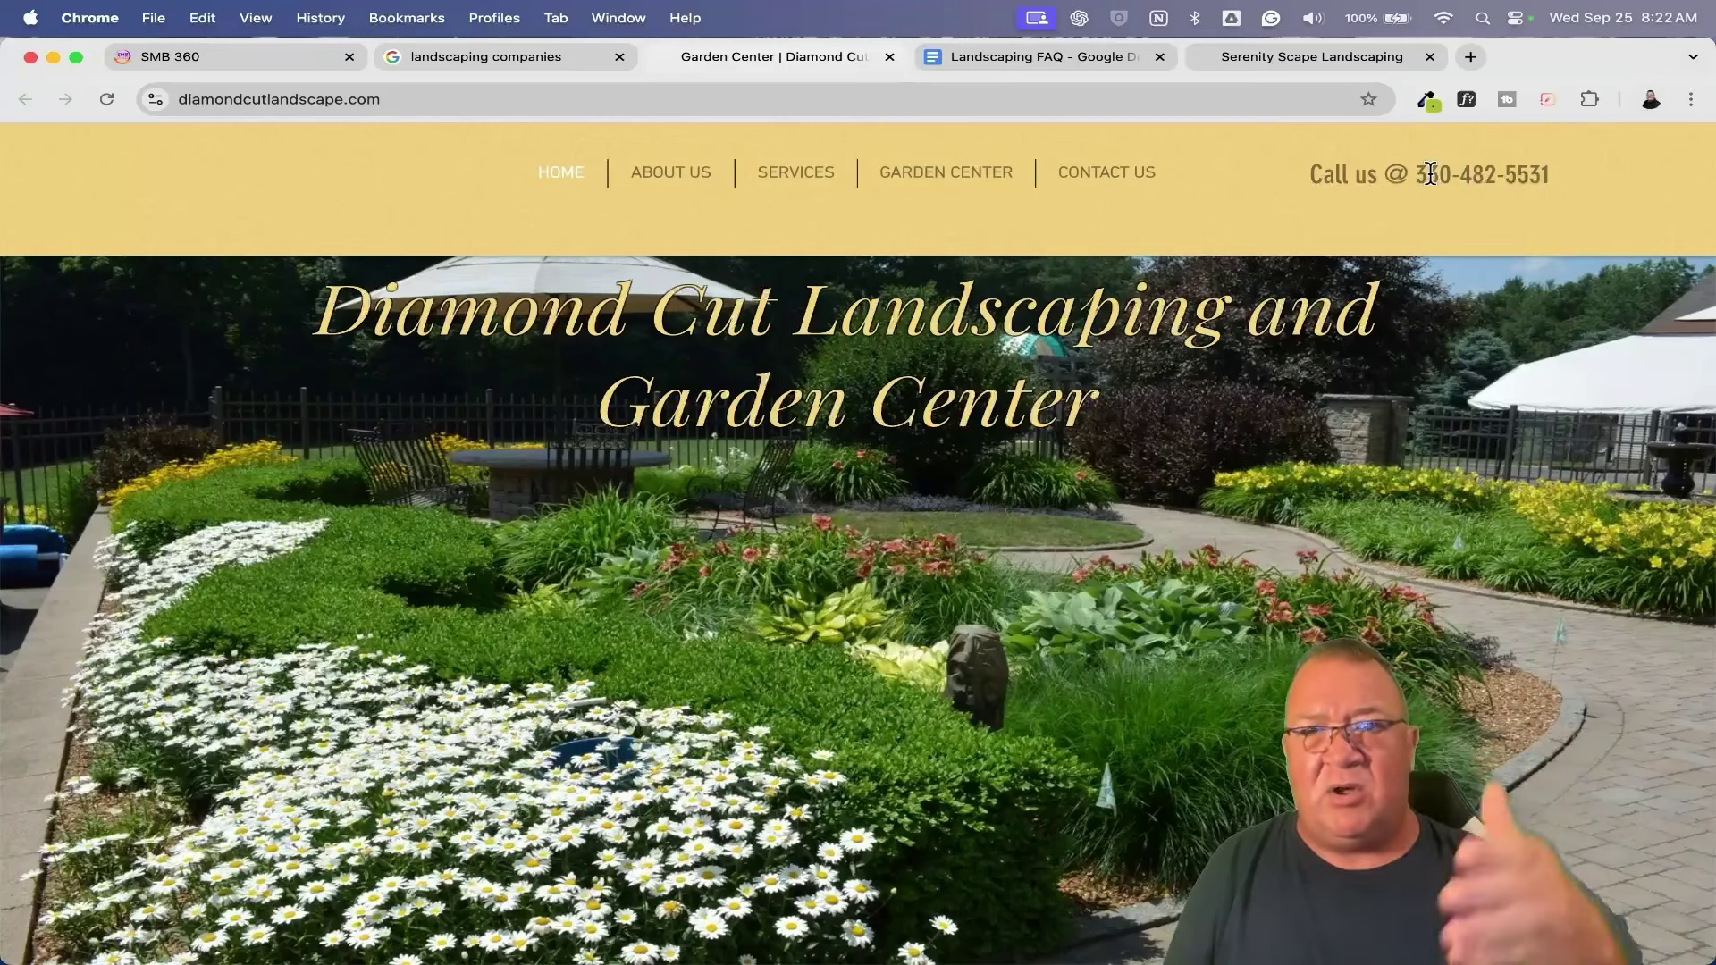
scroll(1063, 572, "down", 3)
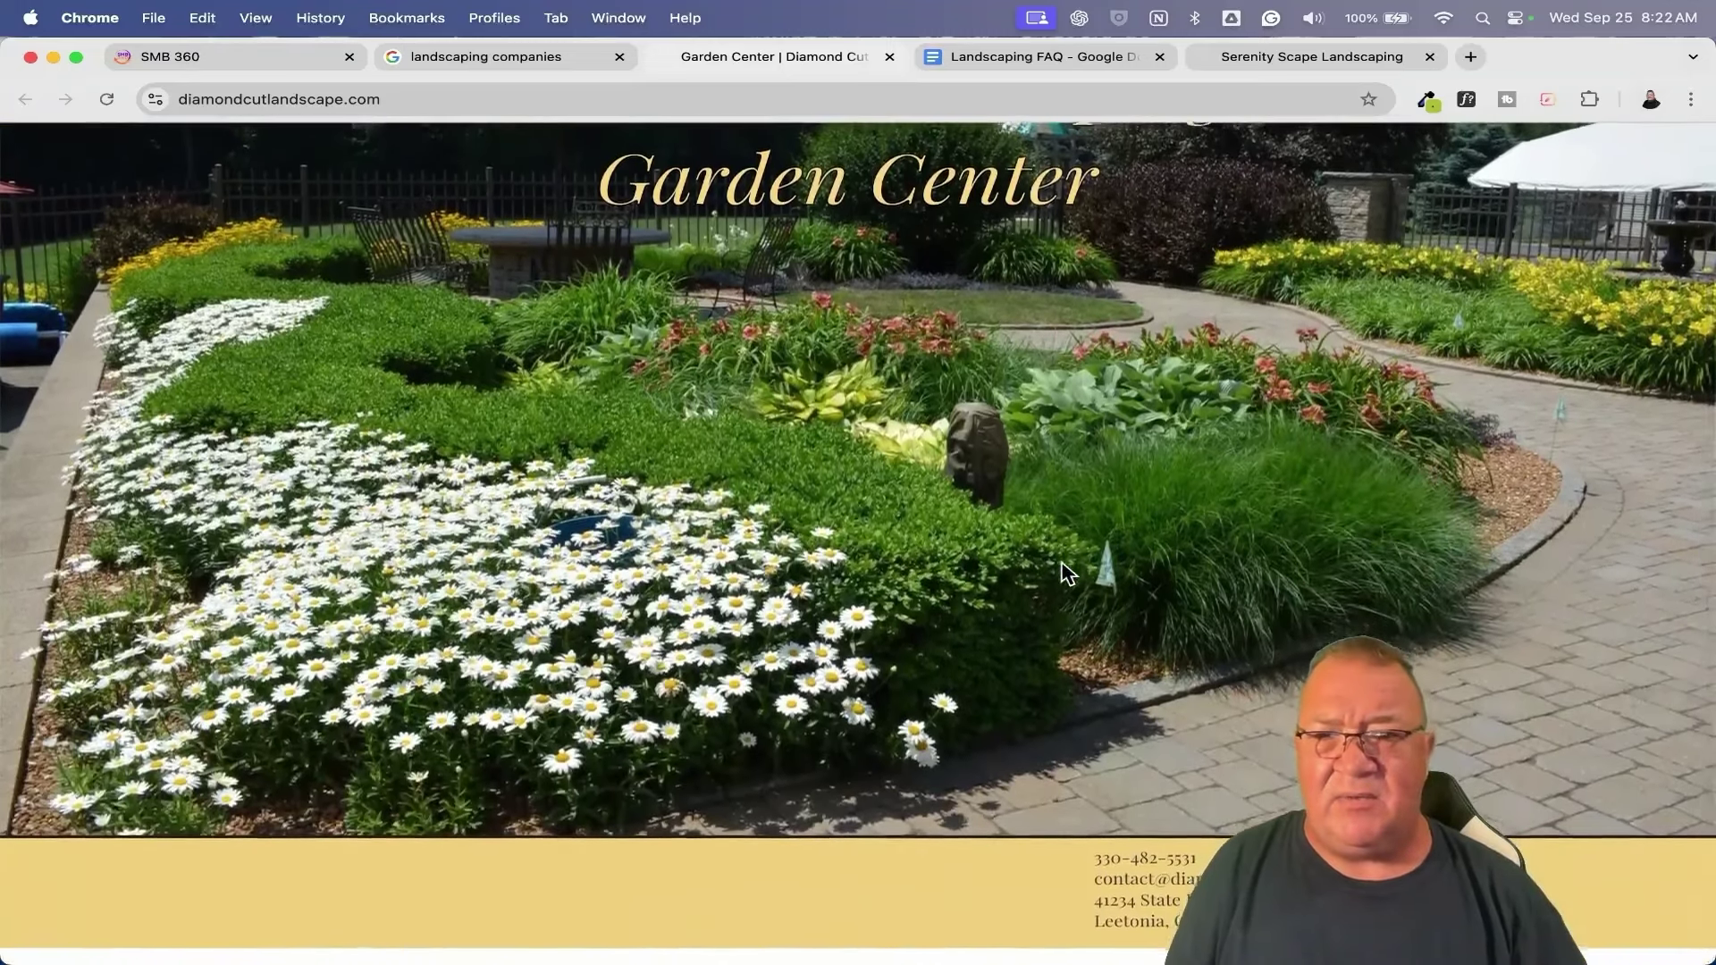
scroll(585, 239, "up", 3)
scroll(1046, 493, "down", 3)
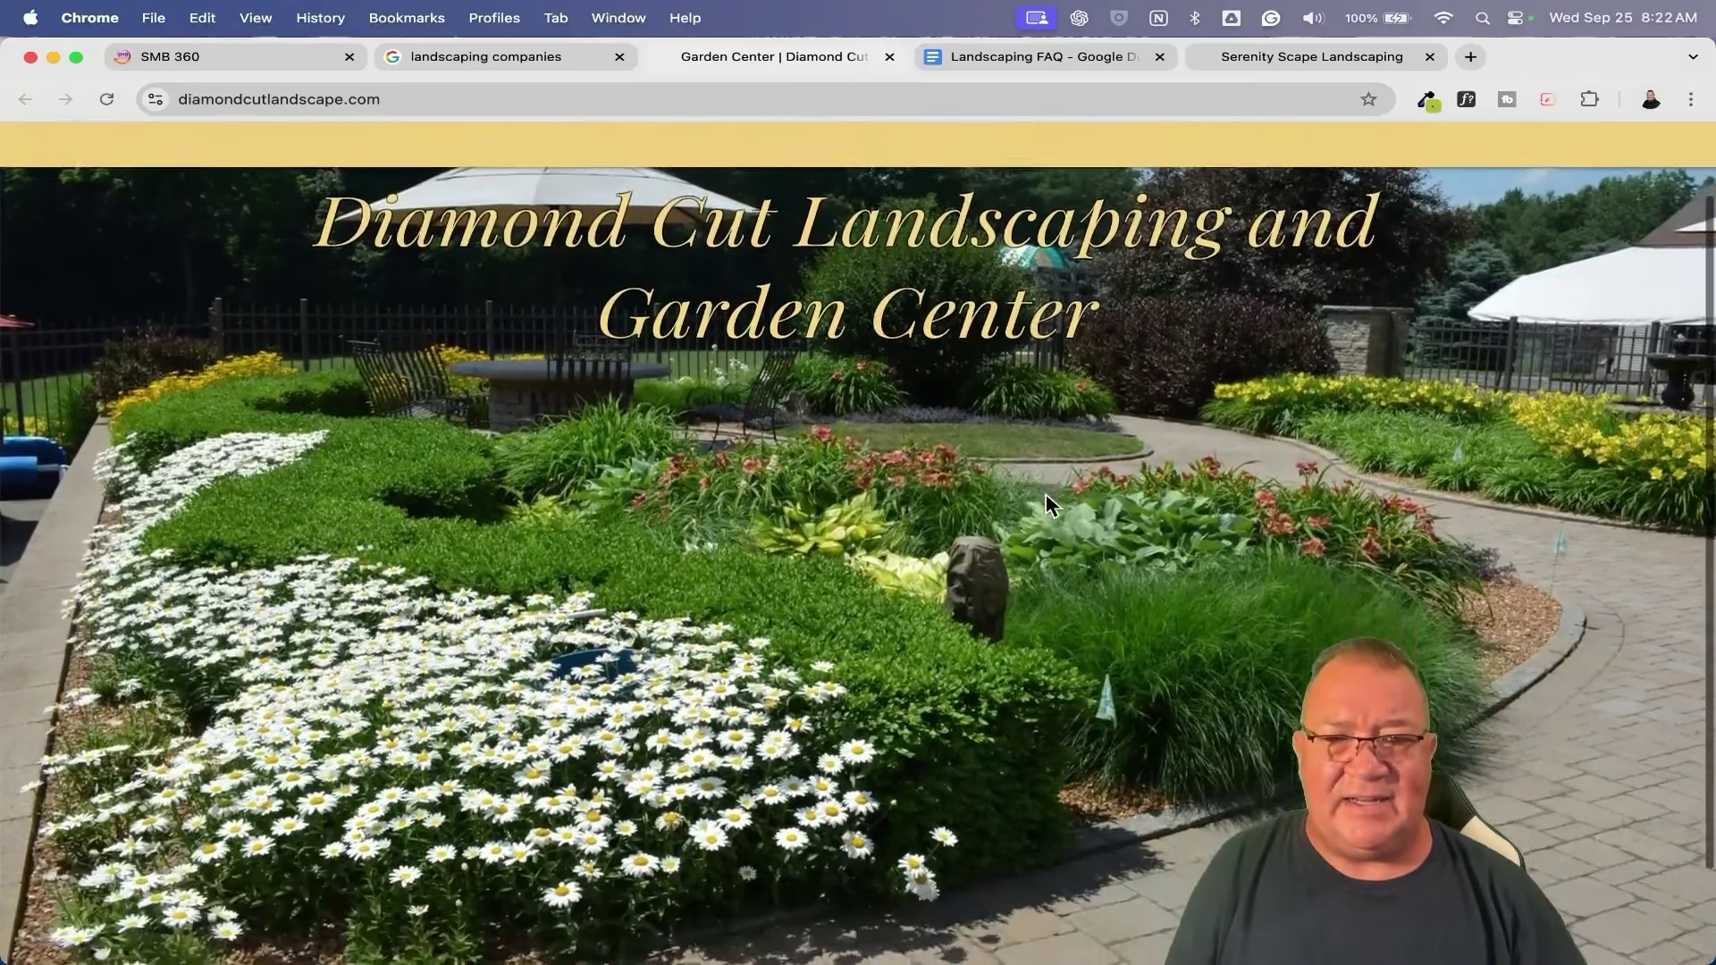
scroll(1050, 505, "up", 3)
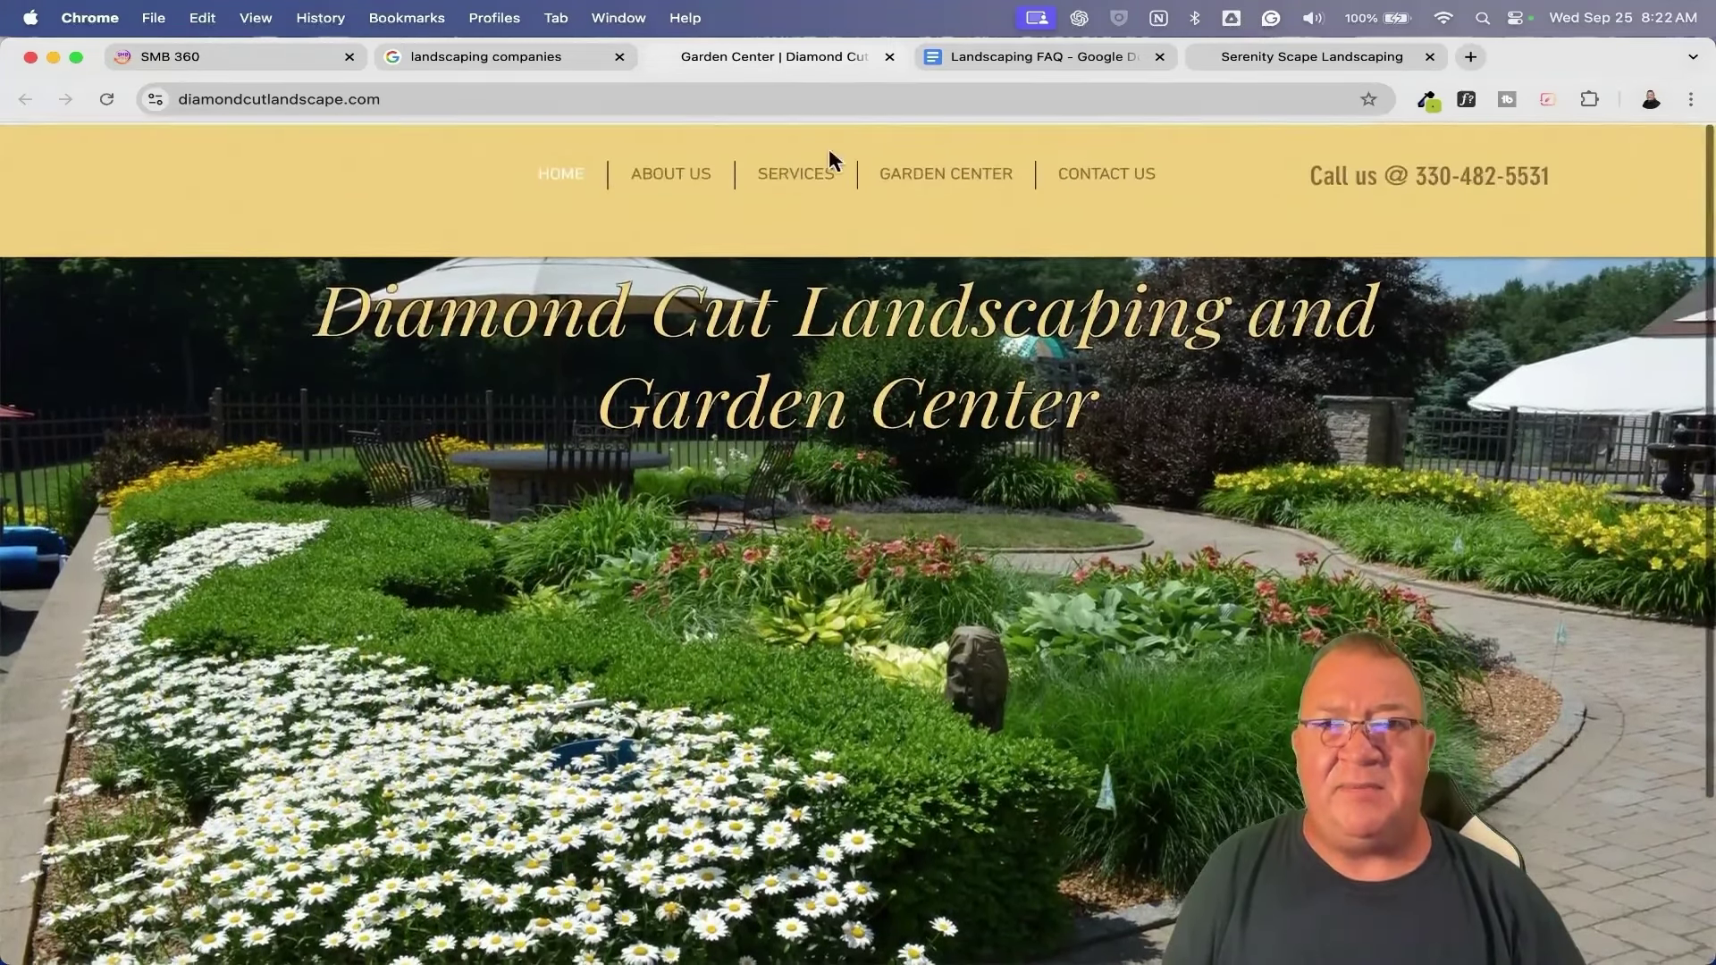
left_click(1287, 57)
Scroll the Serenity Scape Landscaping page down to its footer.
scroll(1203, 702, "down", 15)
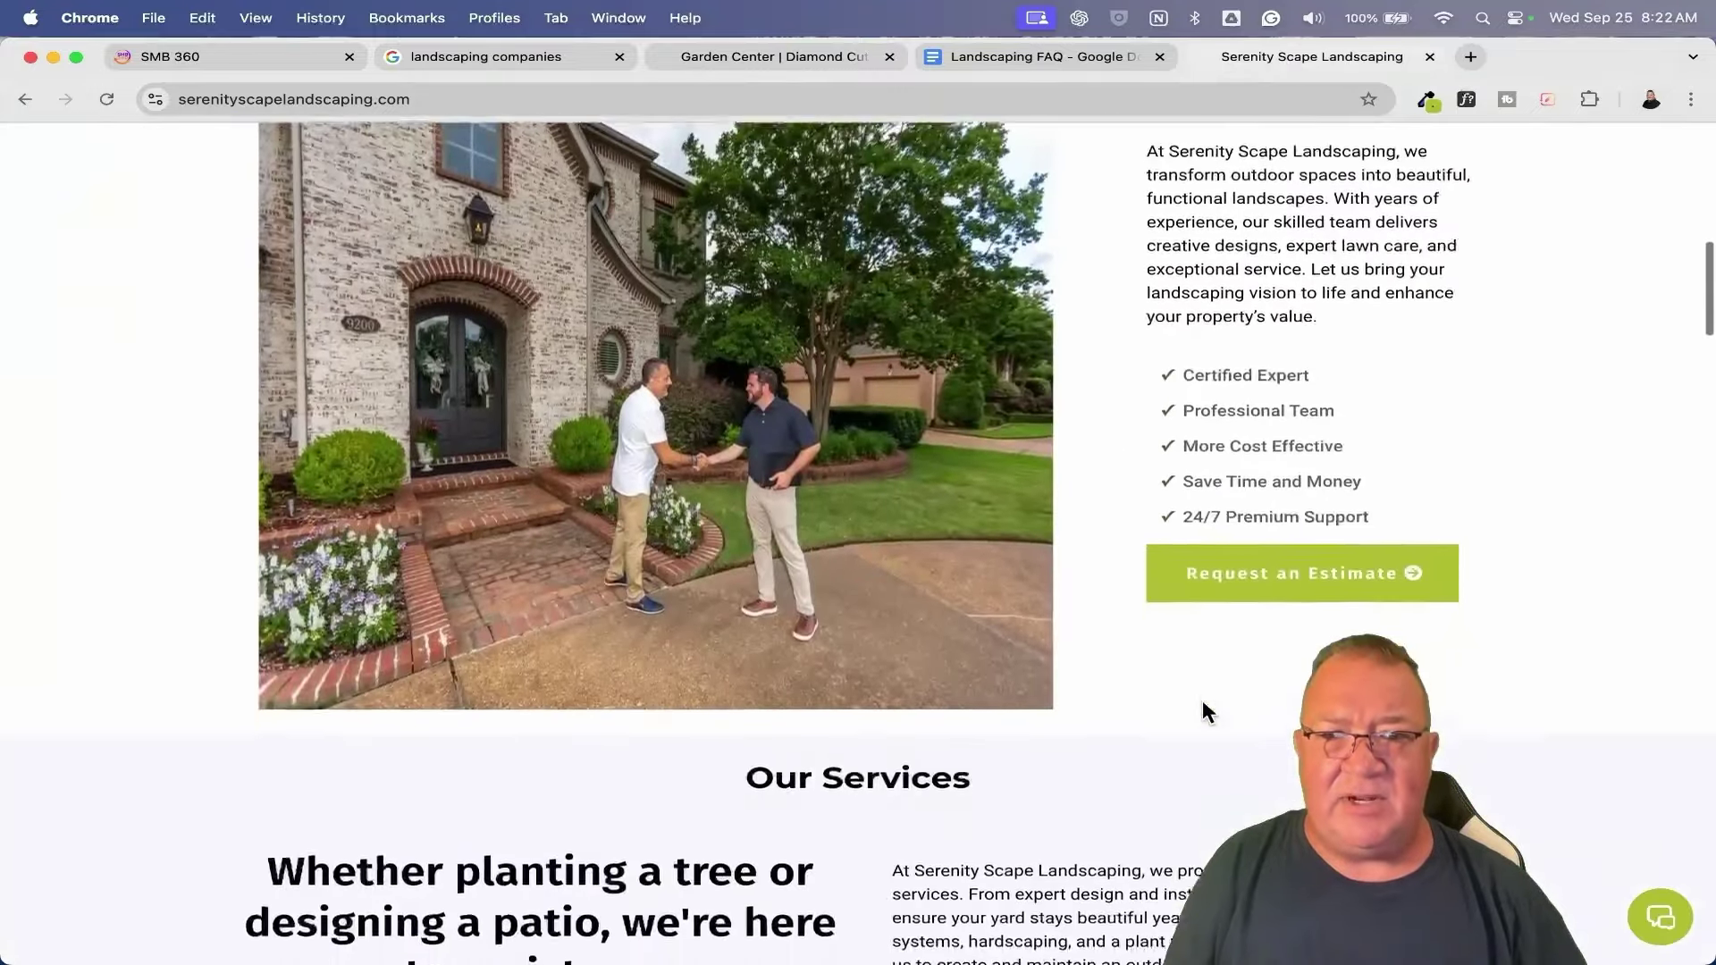
scroll(1203, 699, "down", 15)
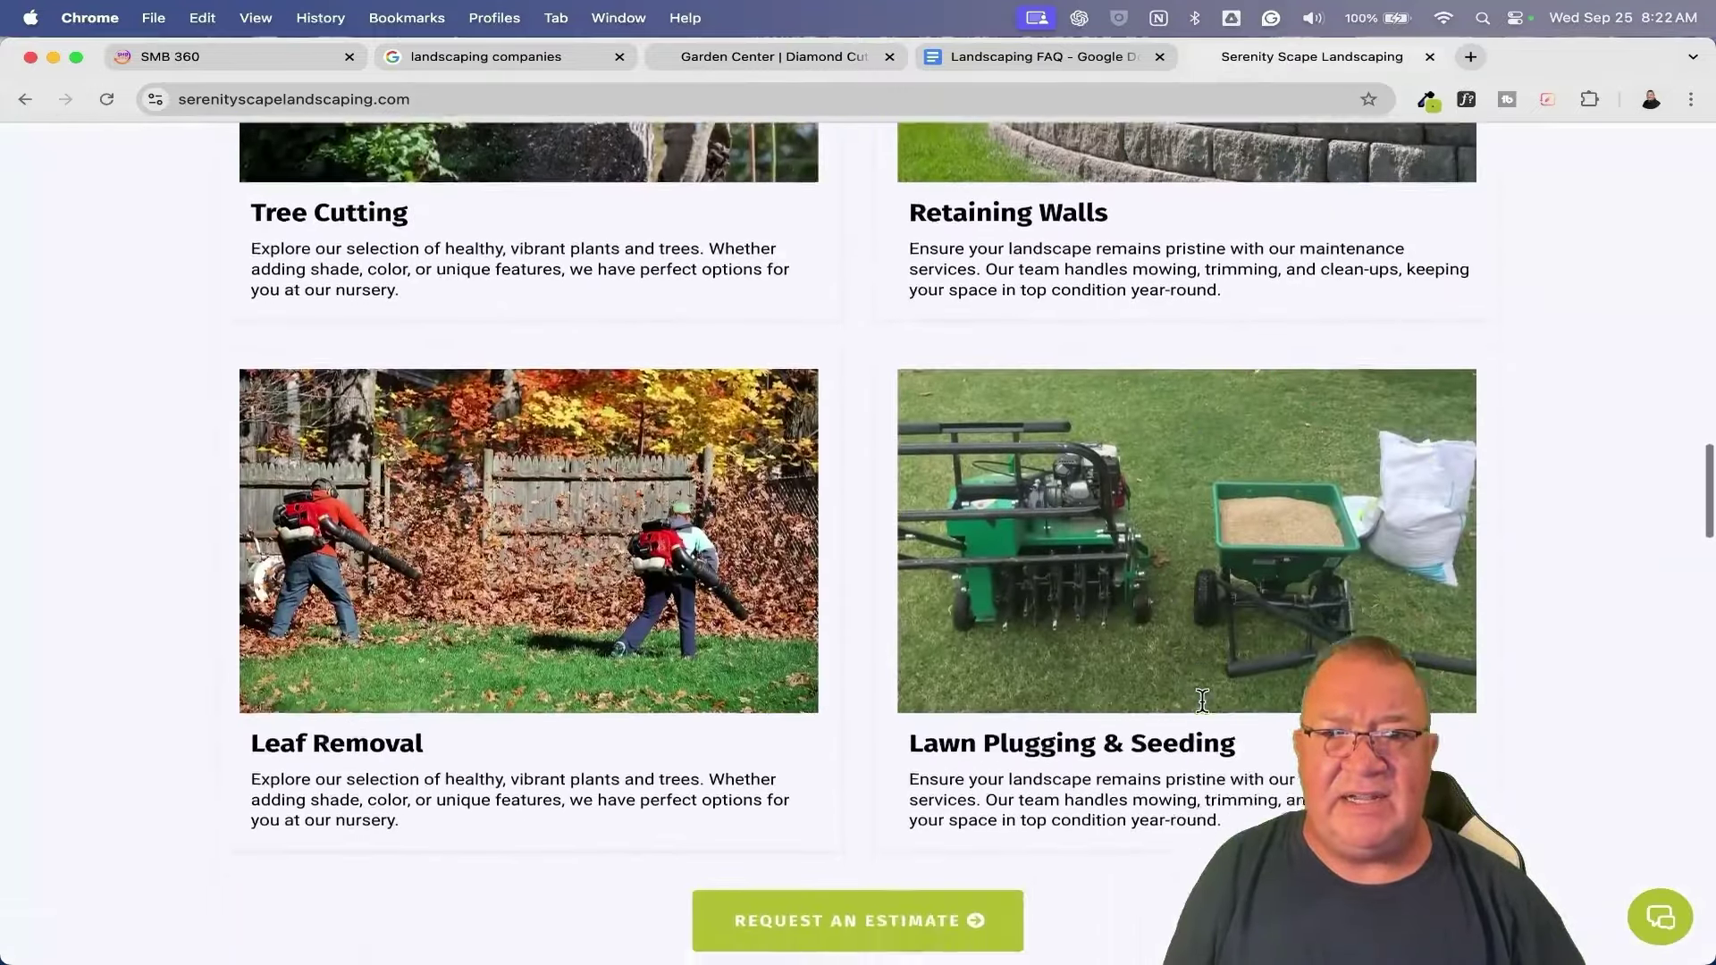
scroll(1203, 699, "down", 8)
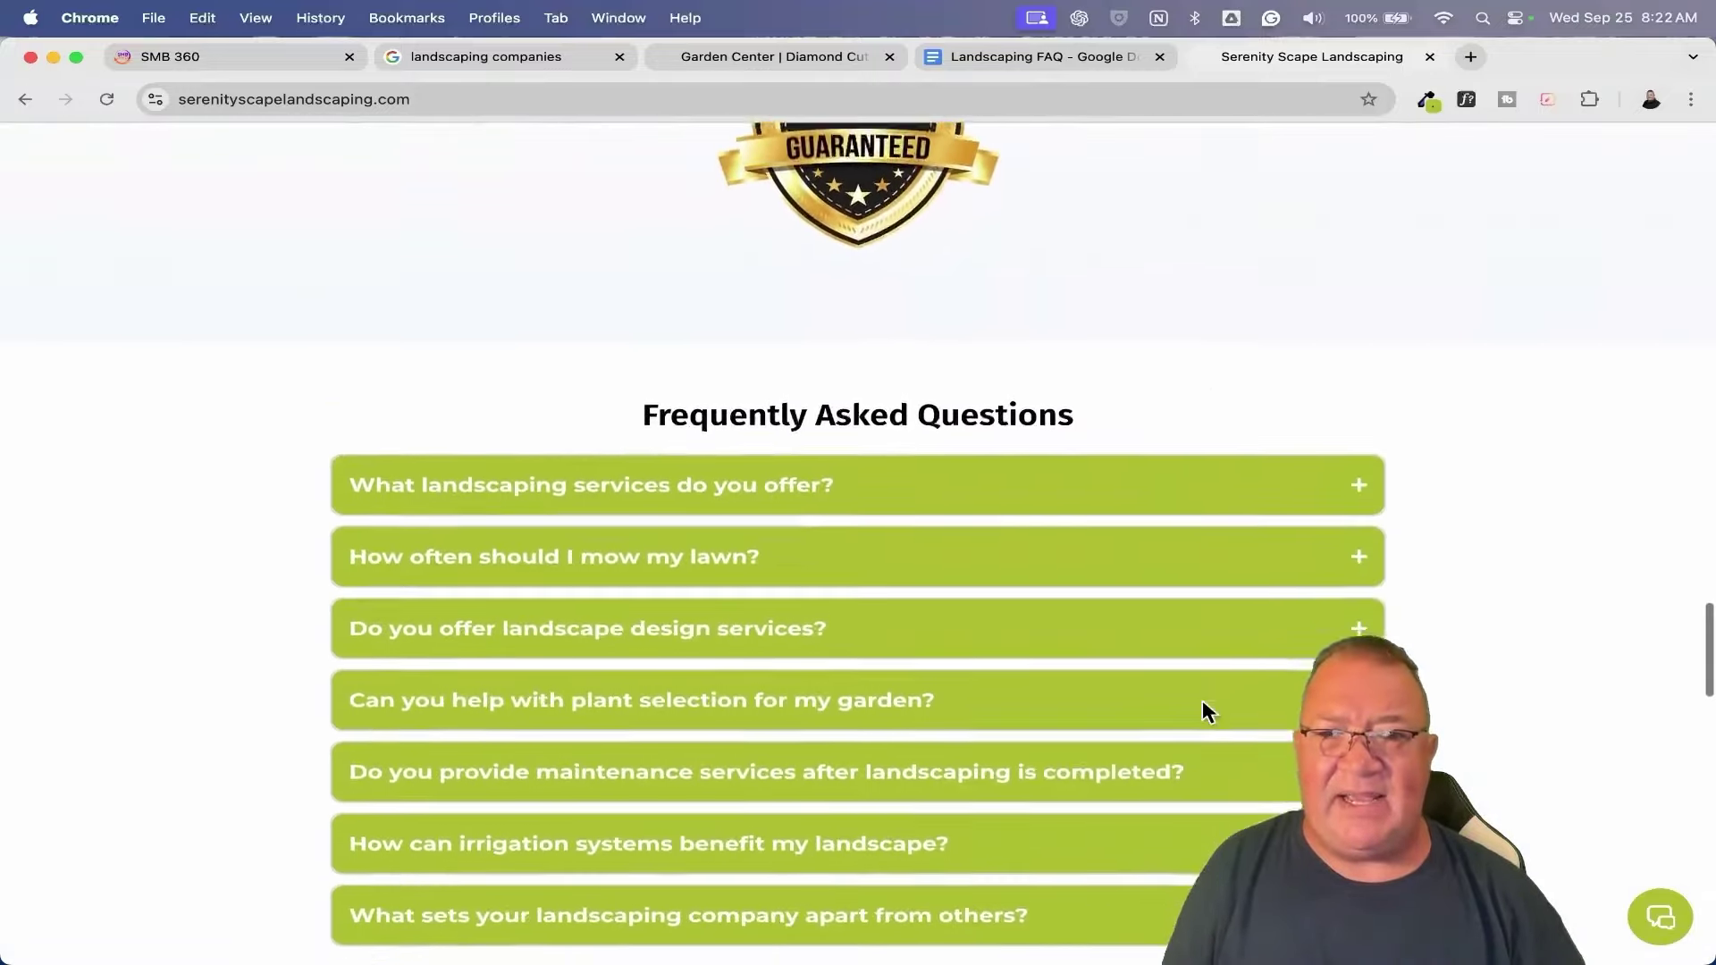
scroll(1019, 498, "down", 5)
scroll(1019, 501, "down", 2)
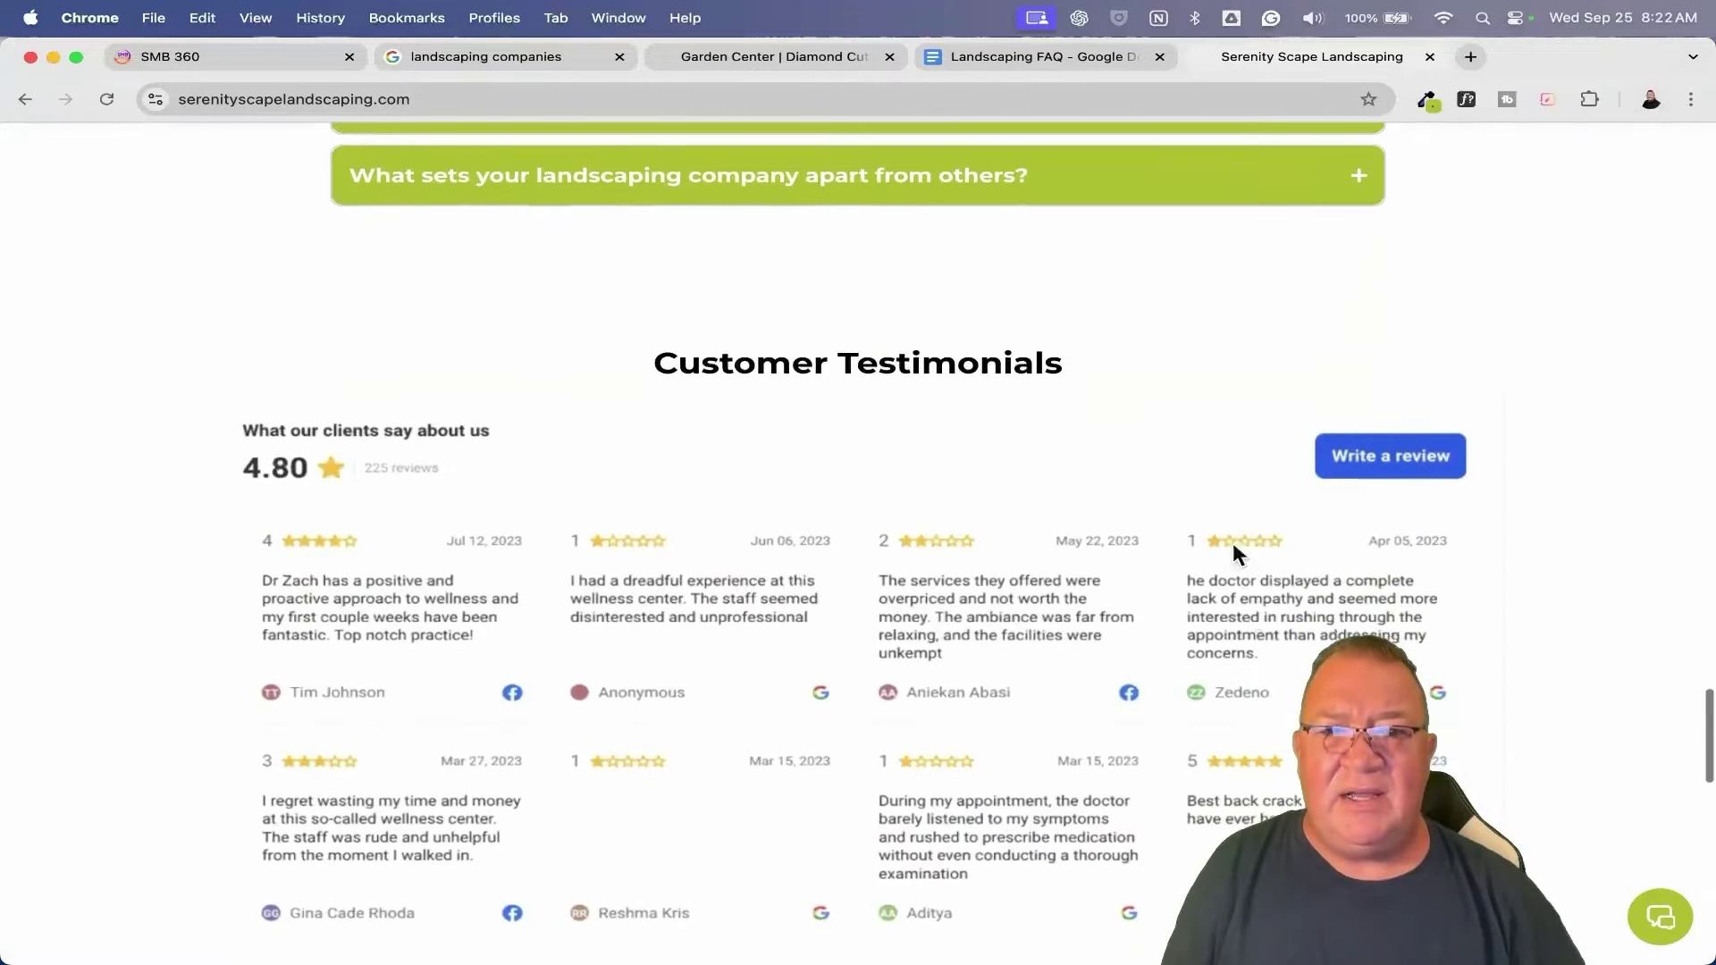
scroll(1136, 685, "down", 6)
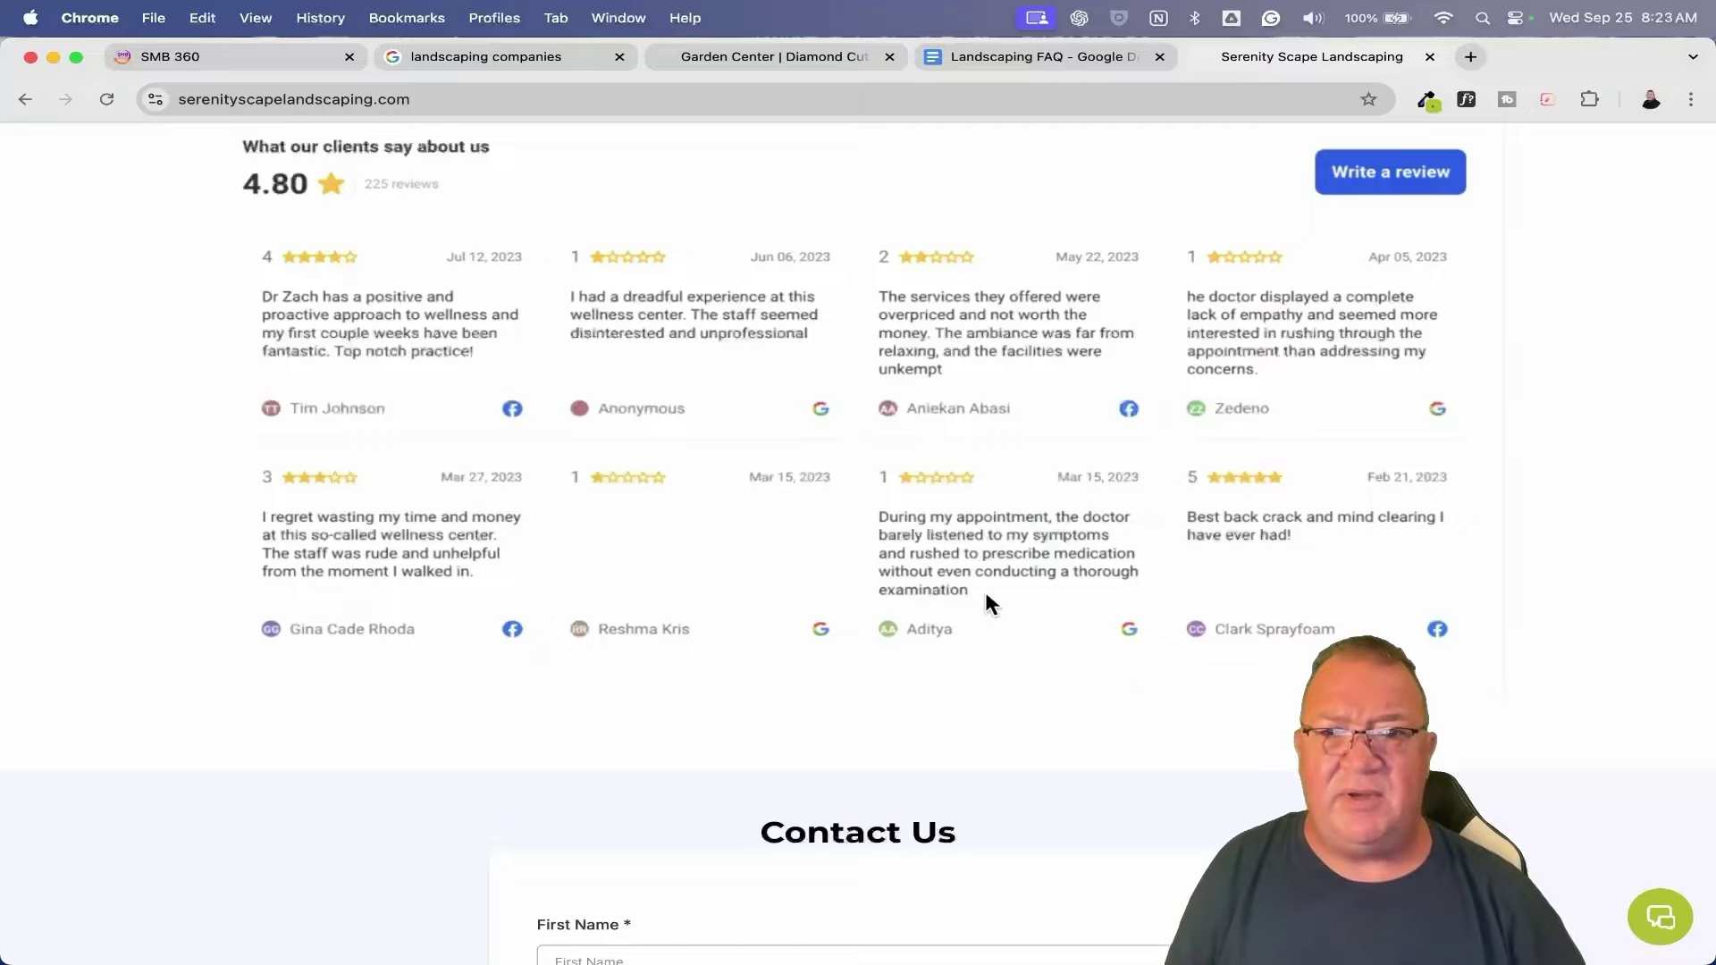
scroll(992, 596, "down", 14)
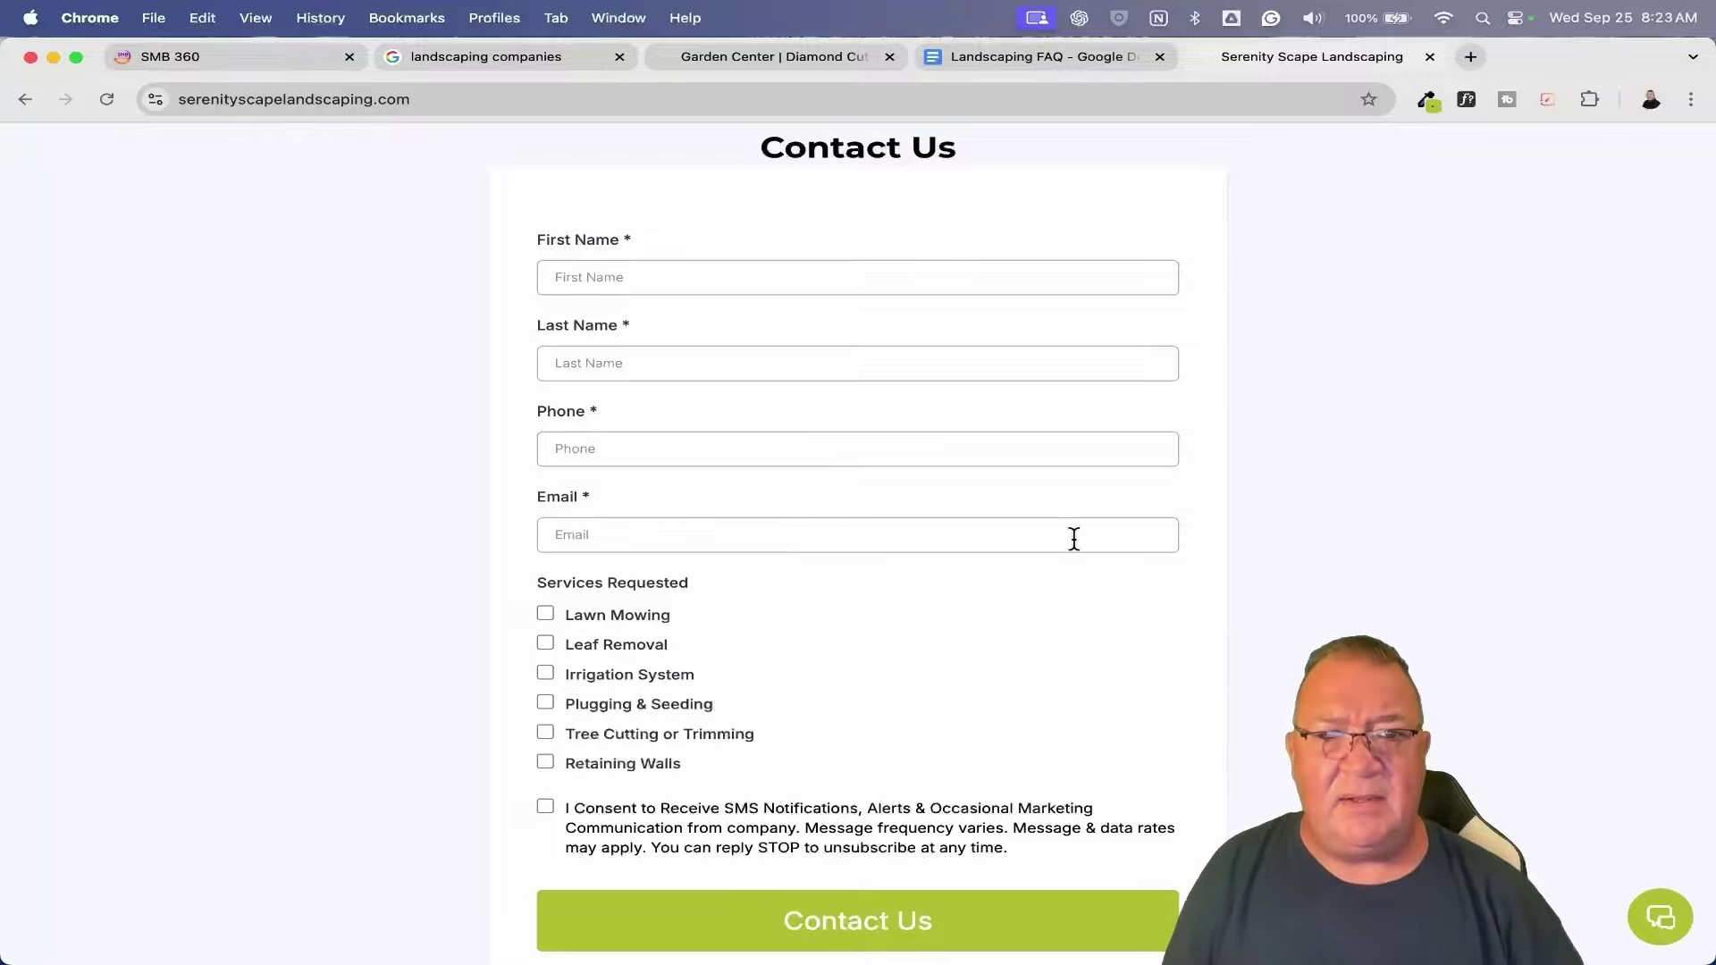
scroll(901, 608, "down", 10)
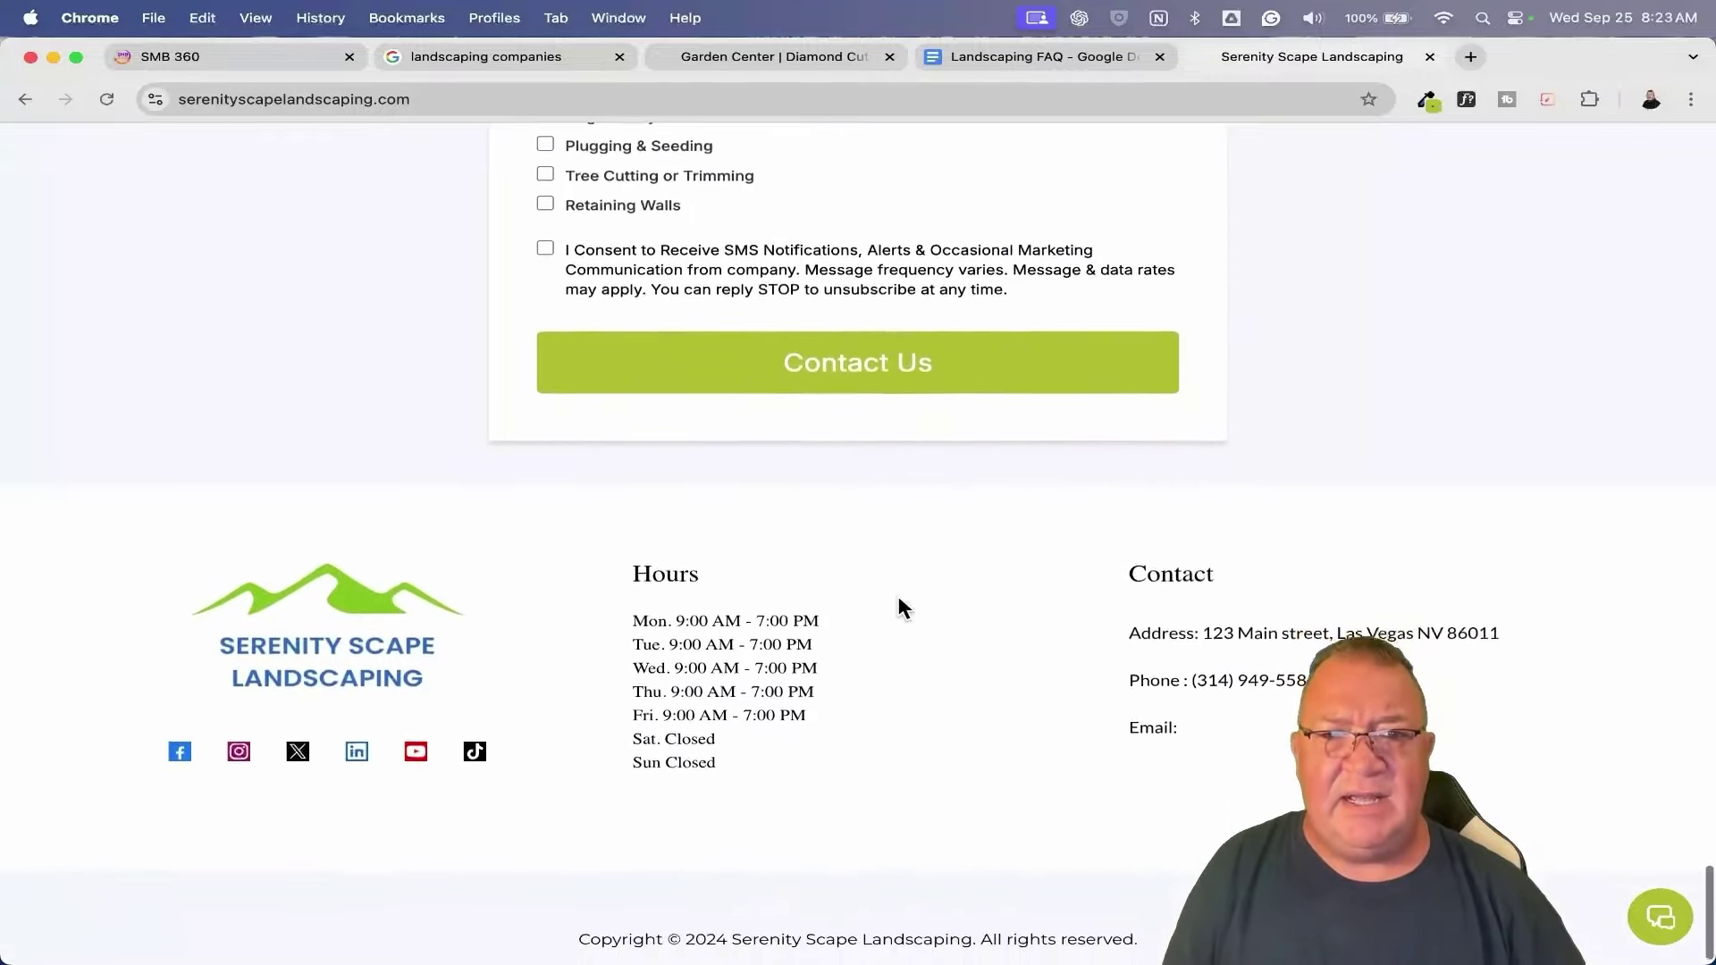
Scroll back up, then return to the Diamond Cut site and close its tab.
scroll(901, 608, "up", 20)
scroll(899, 603, "up", 20)
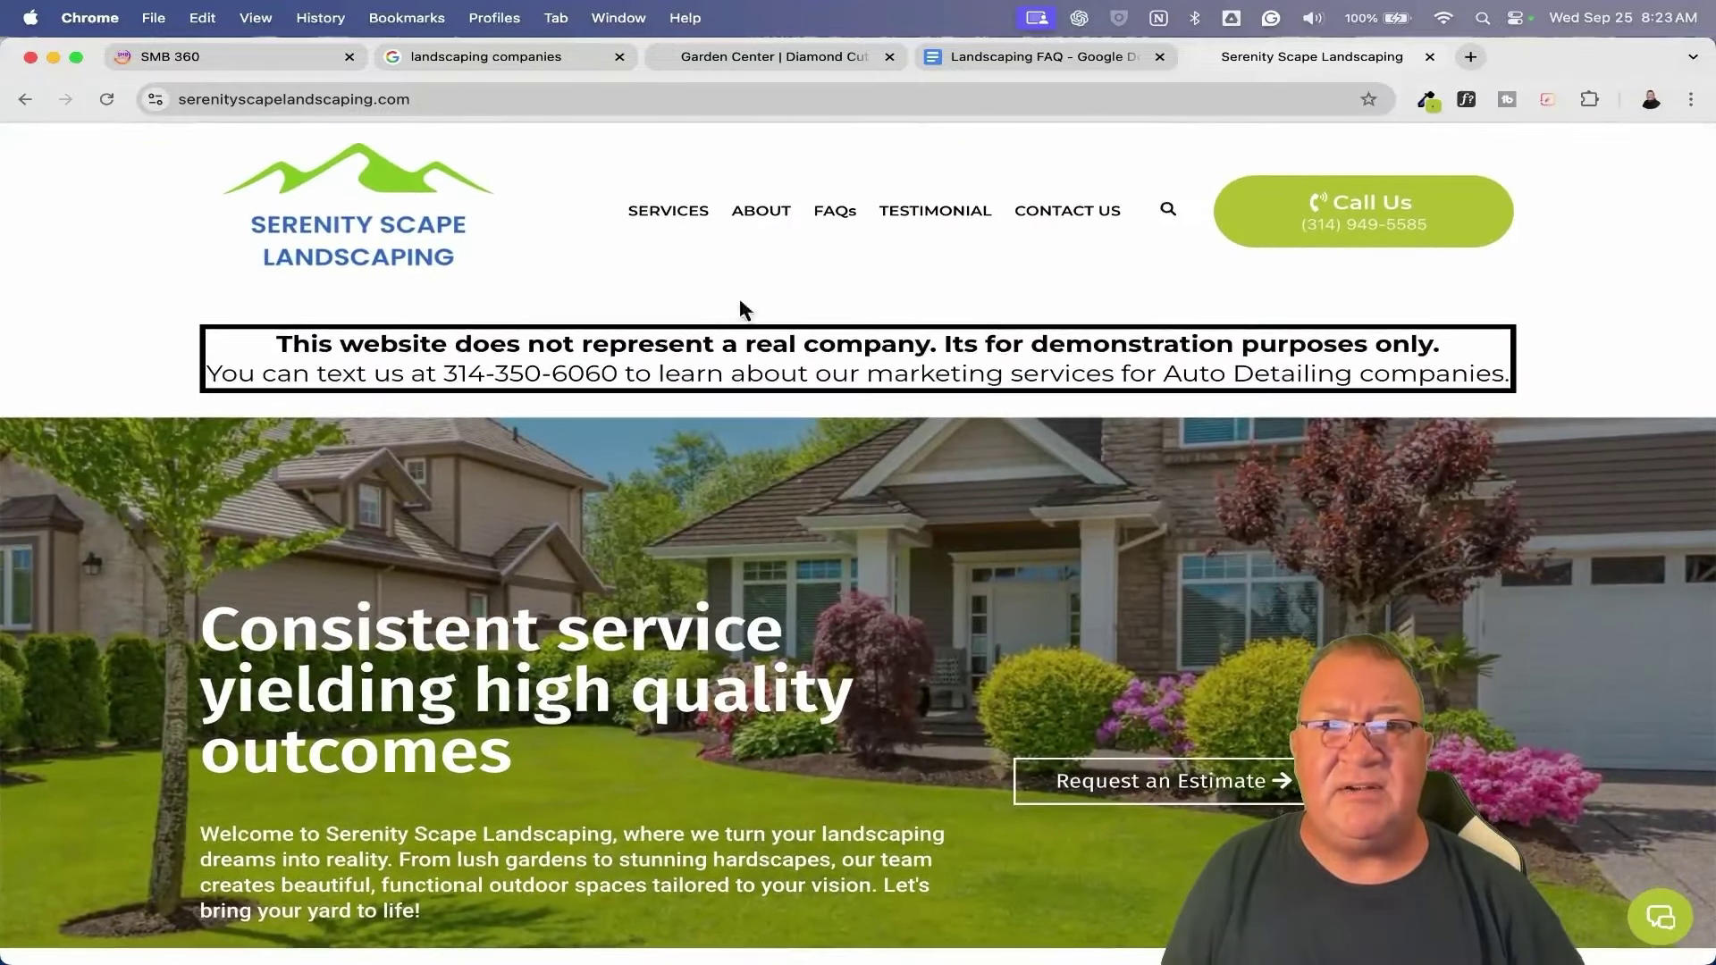
left_click(755, 59)
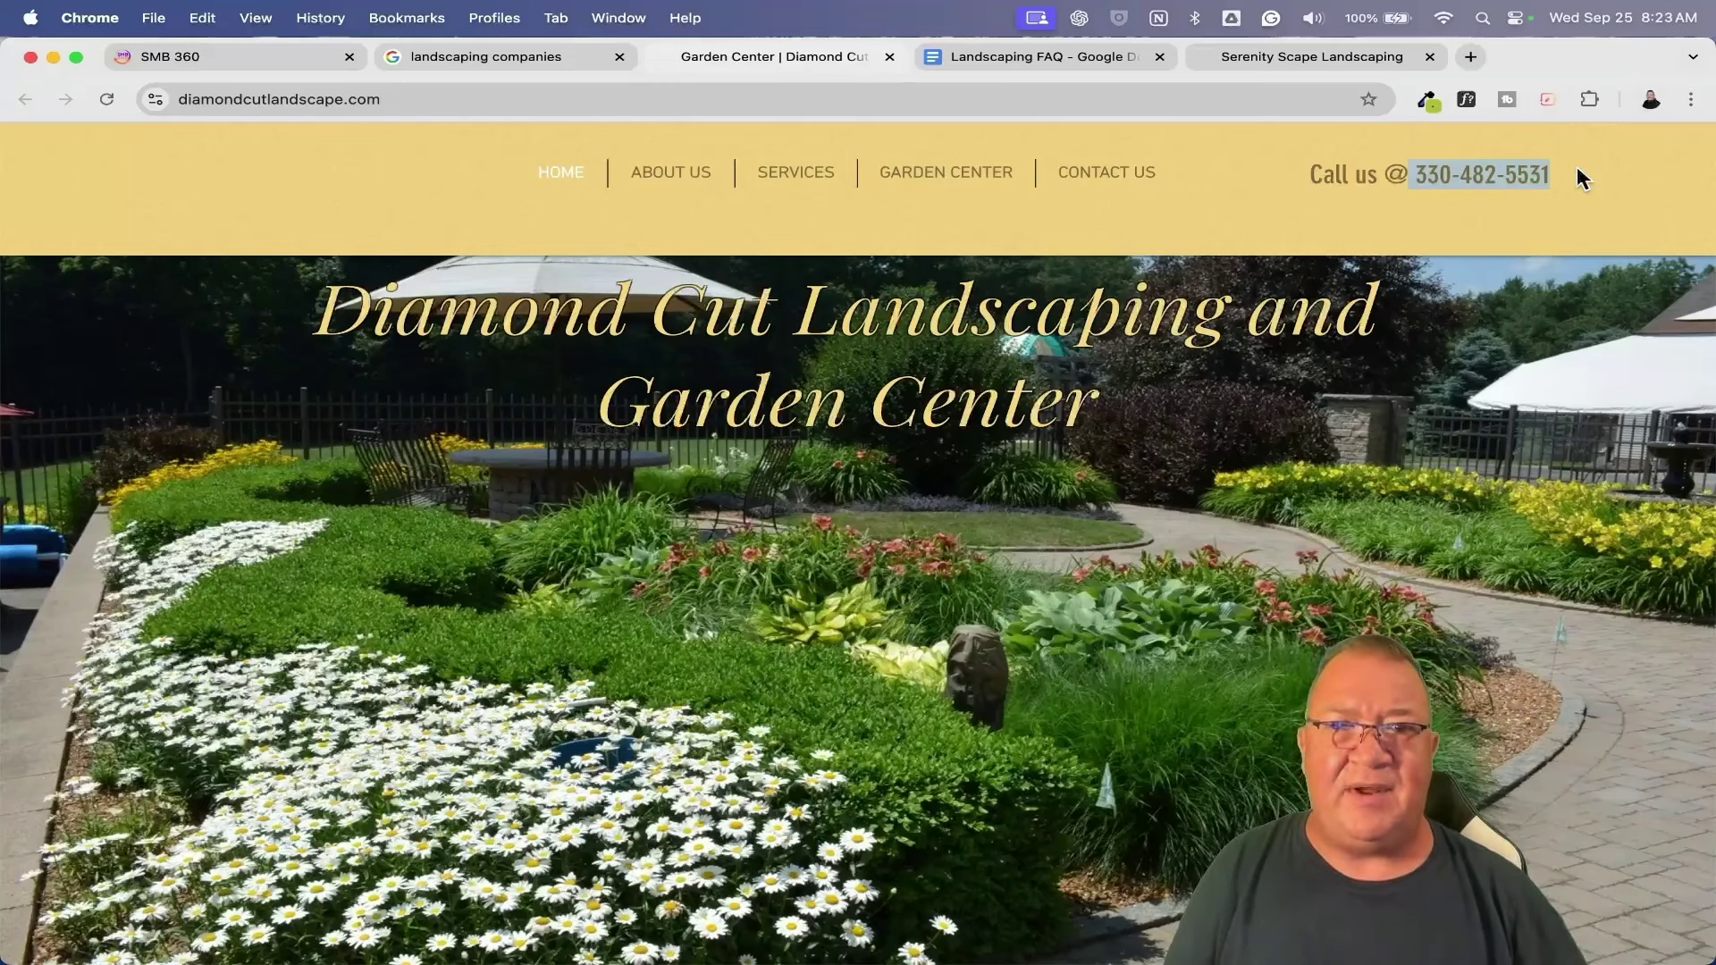
left_click(889, 57)
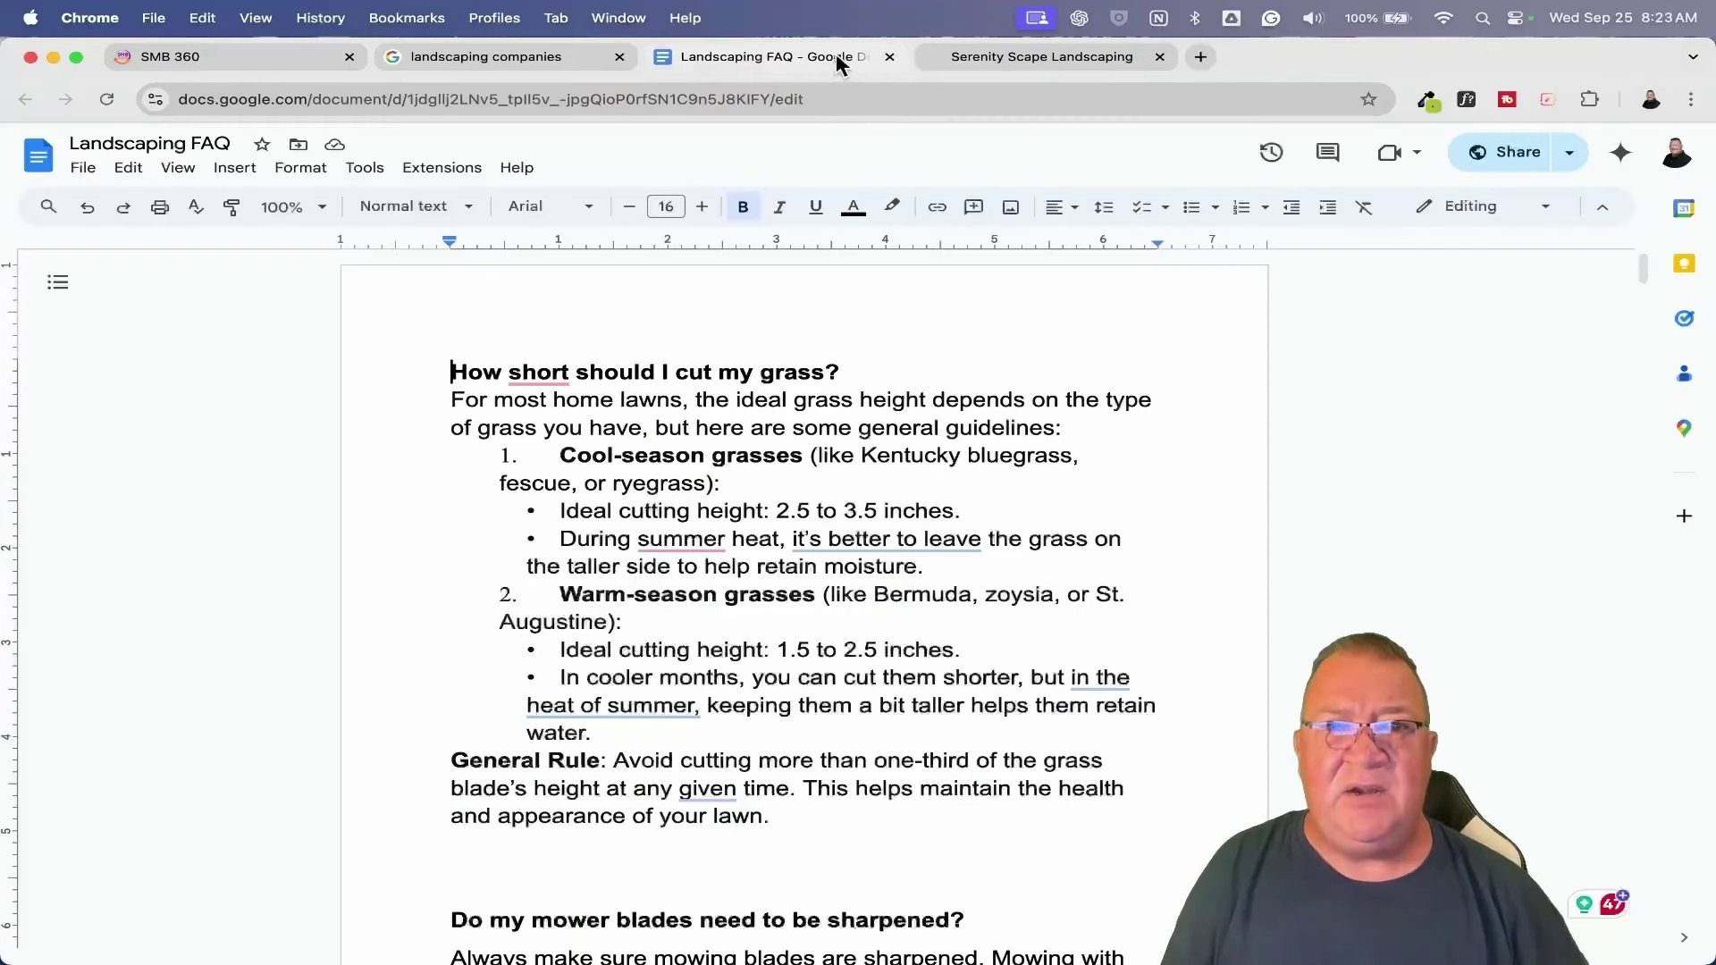
Return to the landscaping results and page ahead to the third page.
left_click(474, 59)
scroll(450, 713, "down", 15)
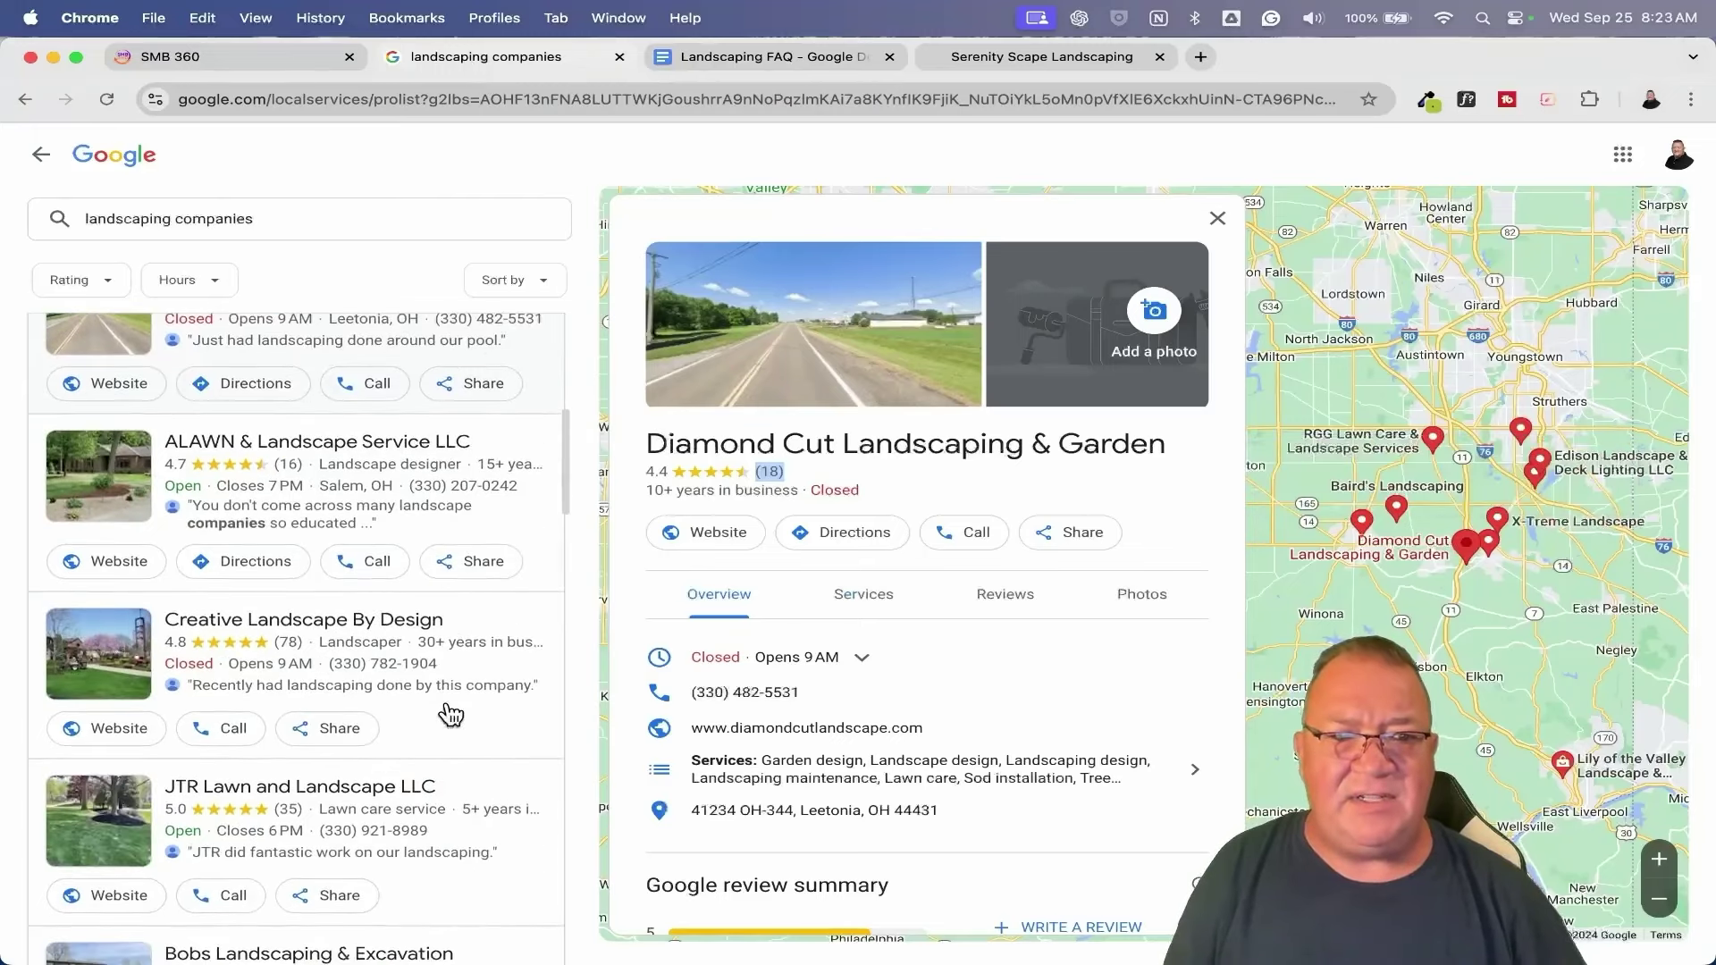
scroll(451, 712, "down", 10)
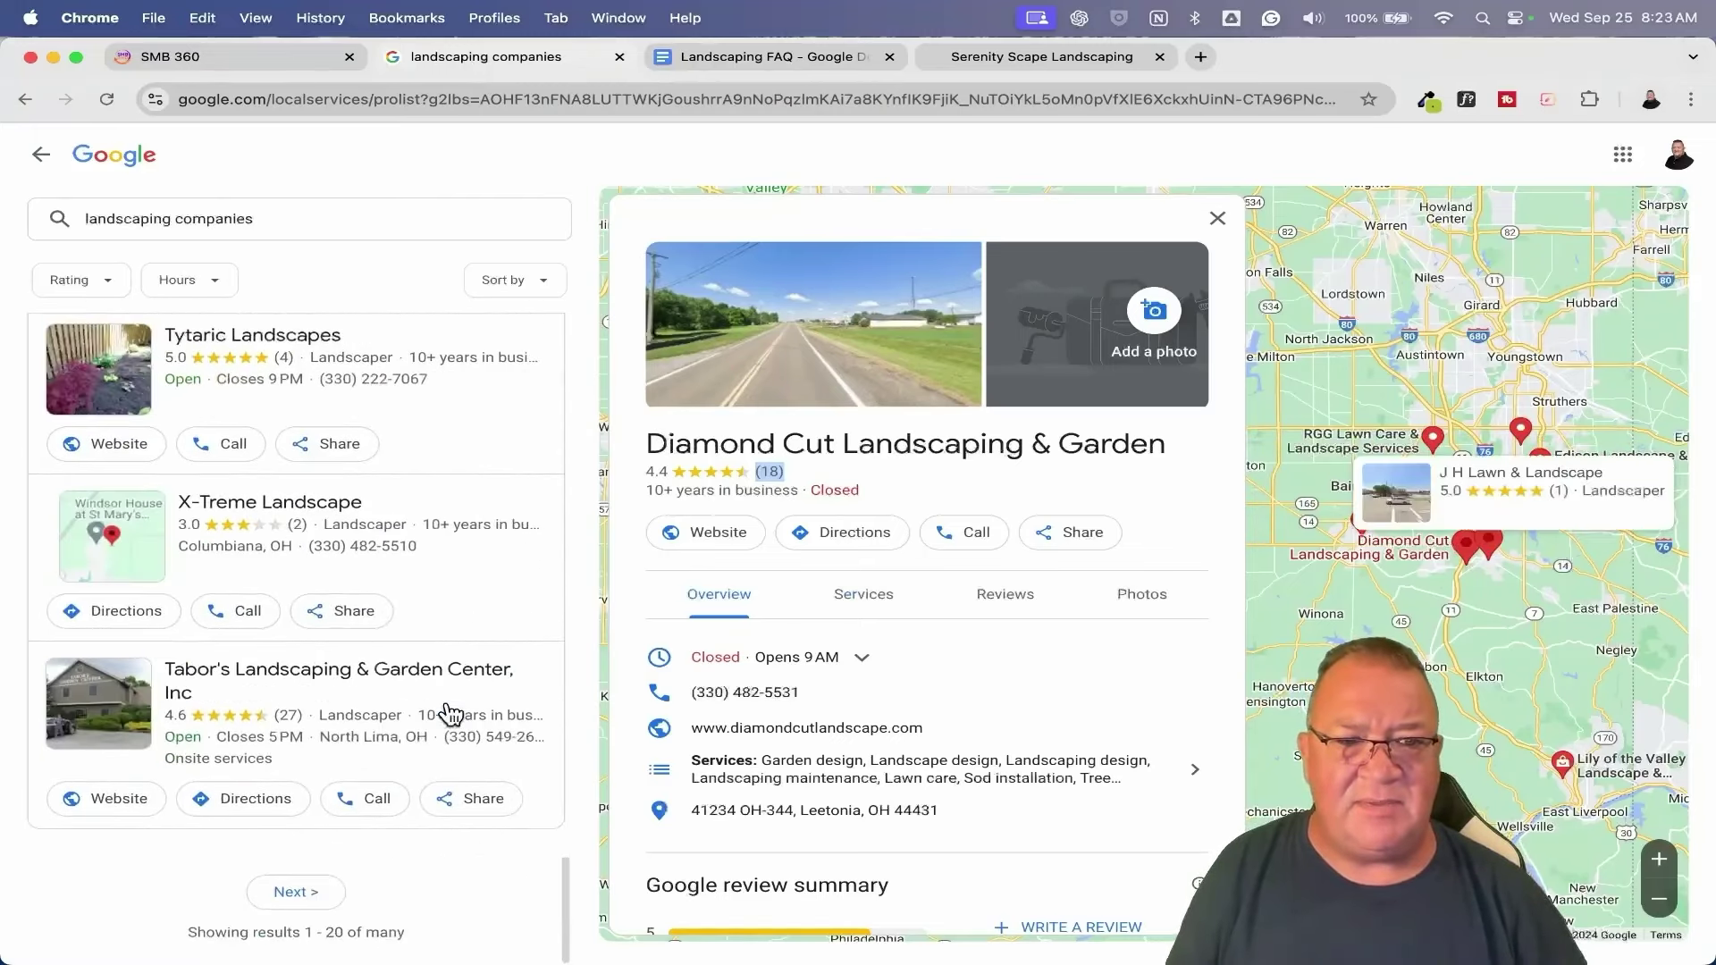
left_click(287, 900)
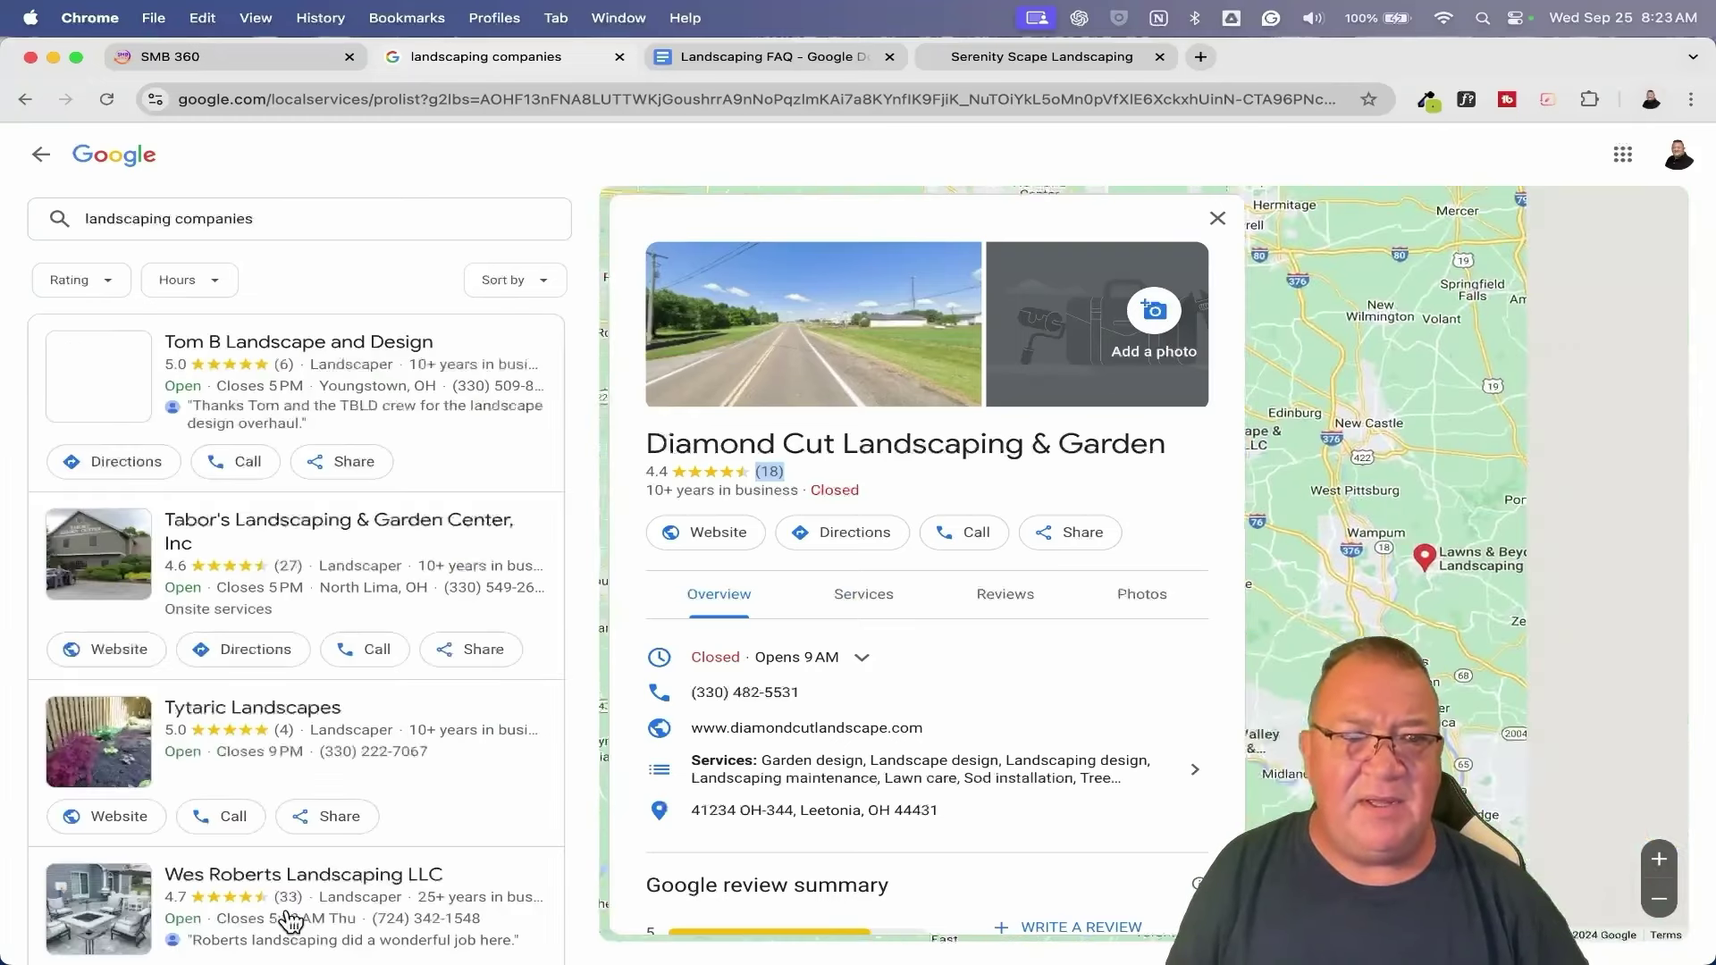
scroll(342, 778, "down", 5)
scroll(343, 777, "down", 10)
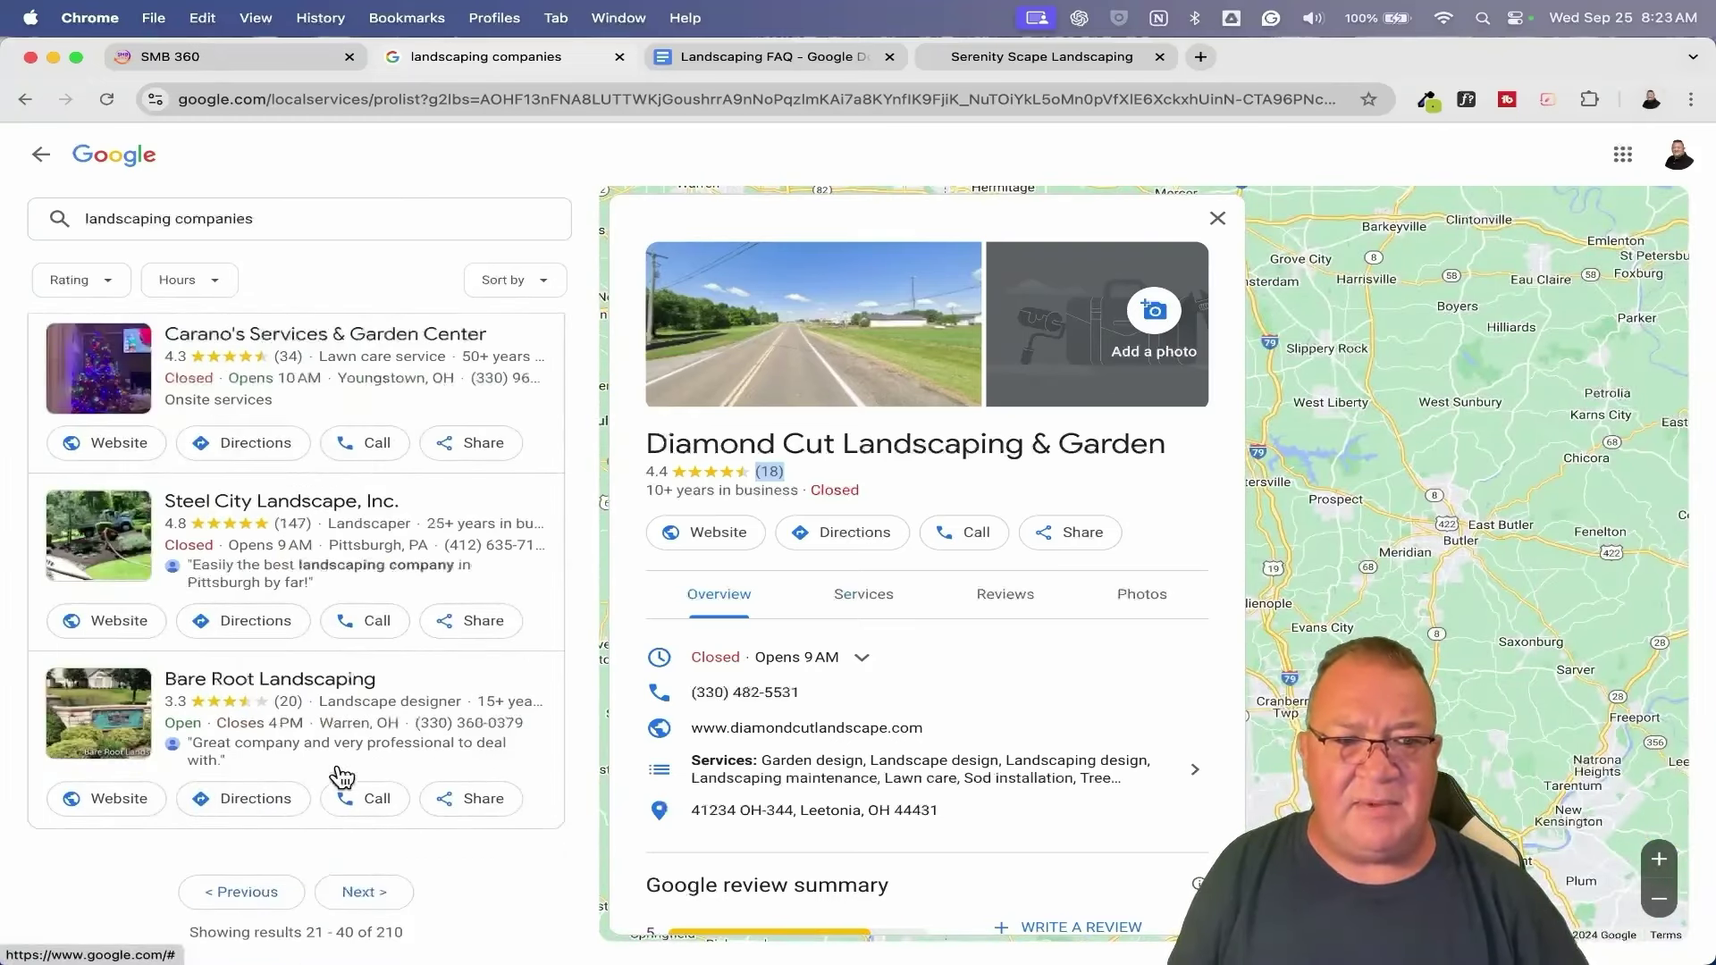
left_click(351, 896)
Scan the third results page and open Rock Hill Landscaping, LLC's profile (5.0, 51 reviews).
scroll(358, 615, "down", 5)
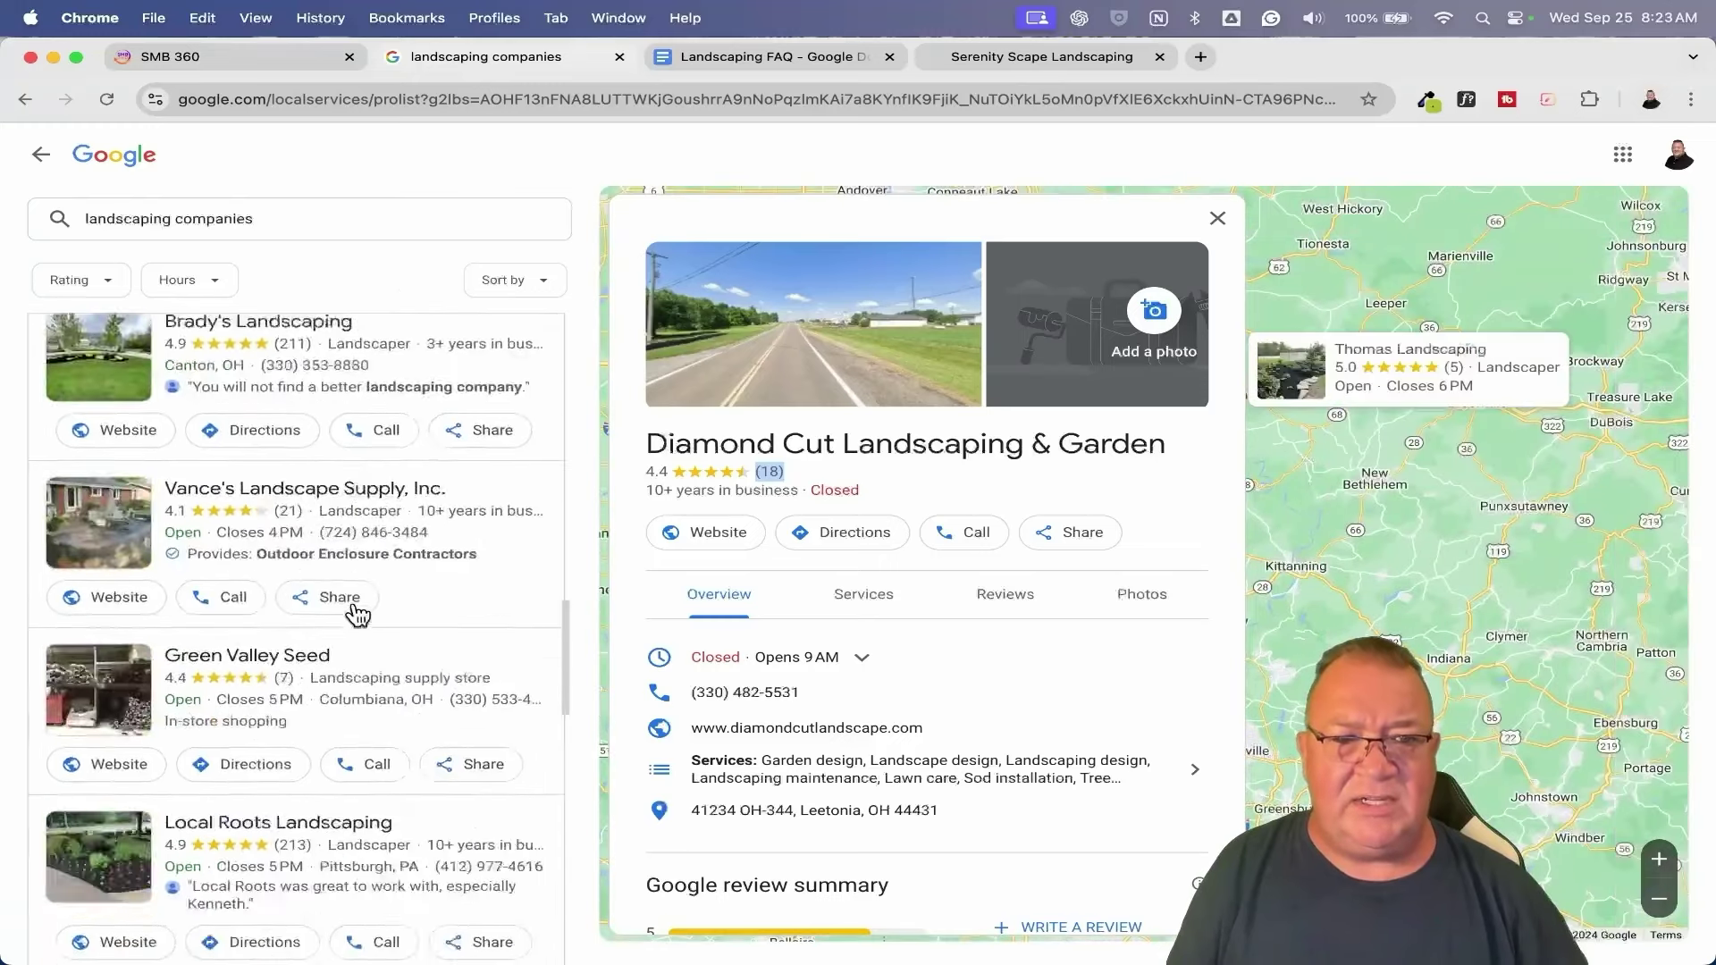
scroll(358, 615, "down", 15)
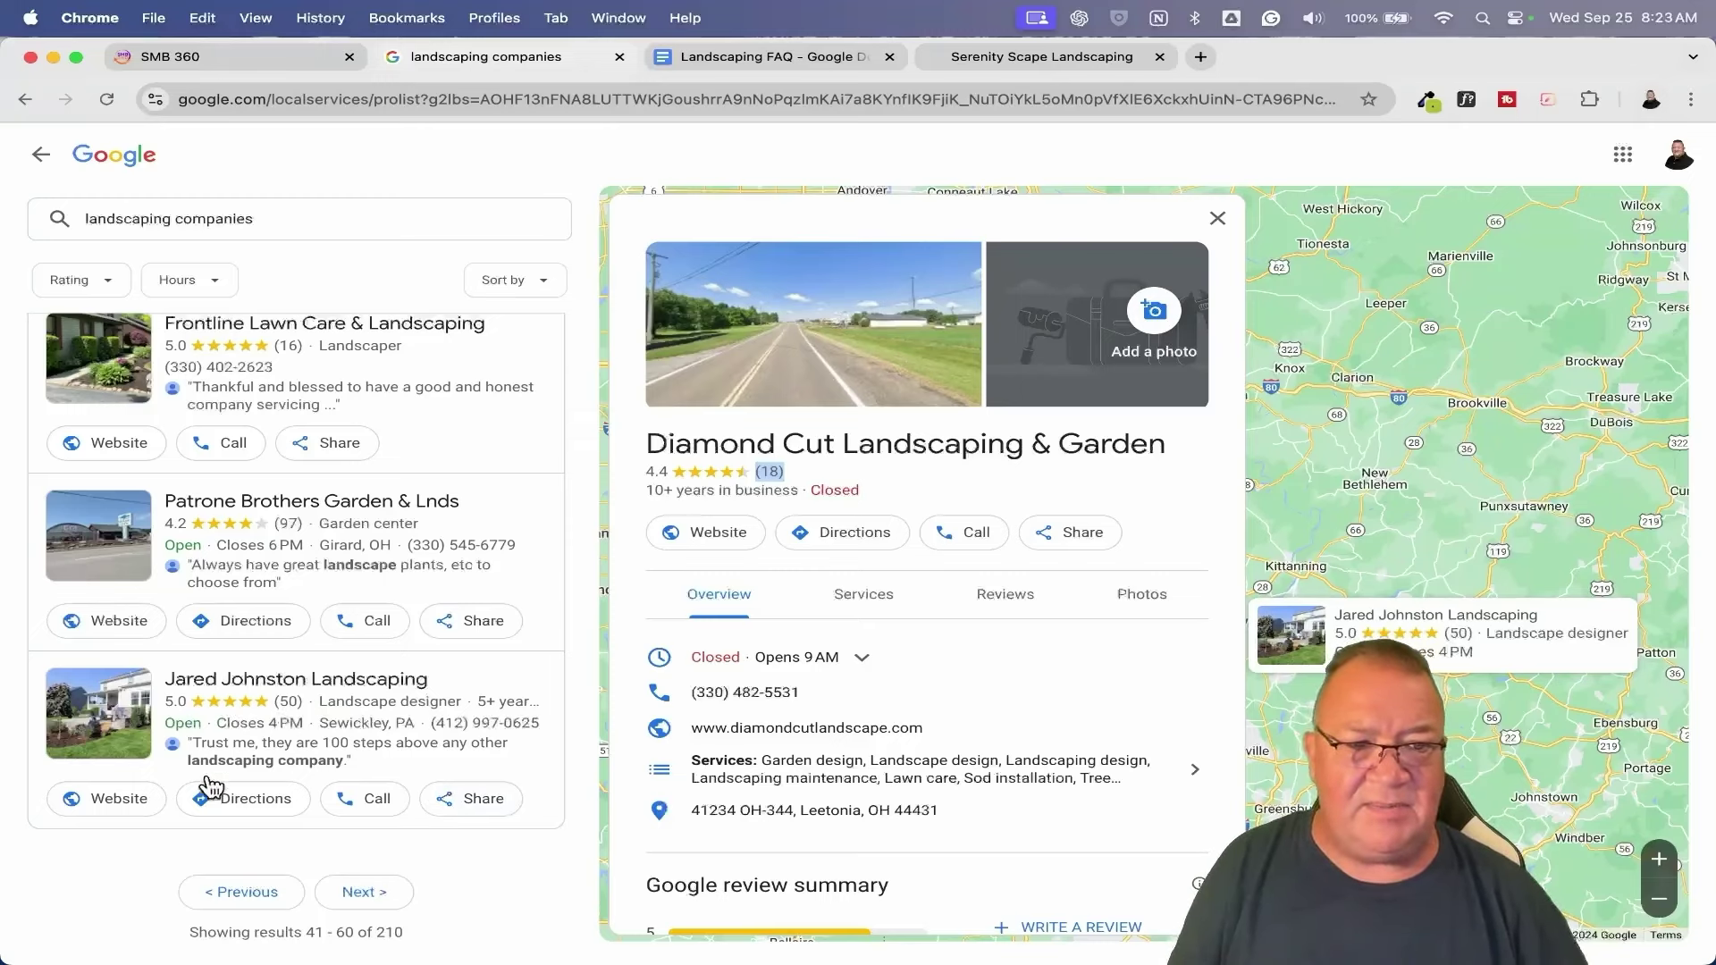
scroll(345, 616, "up", 5)
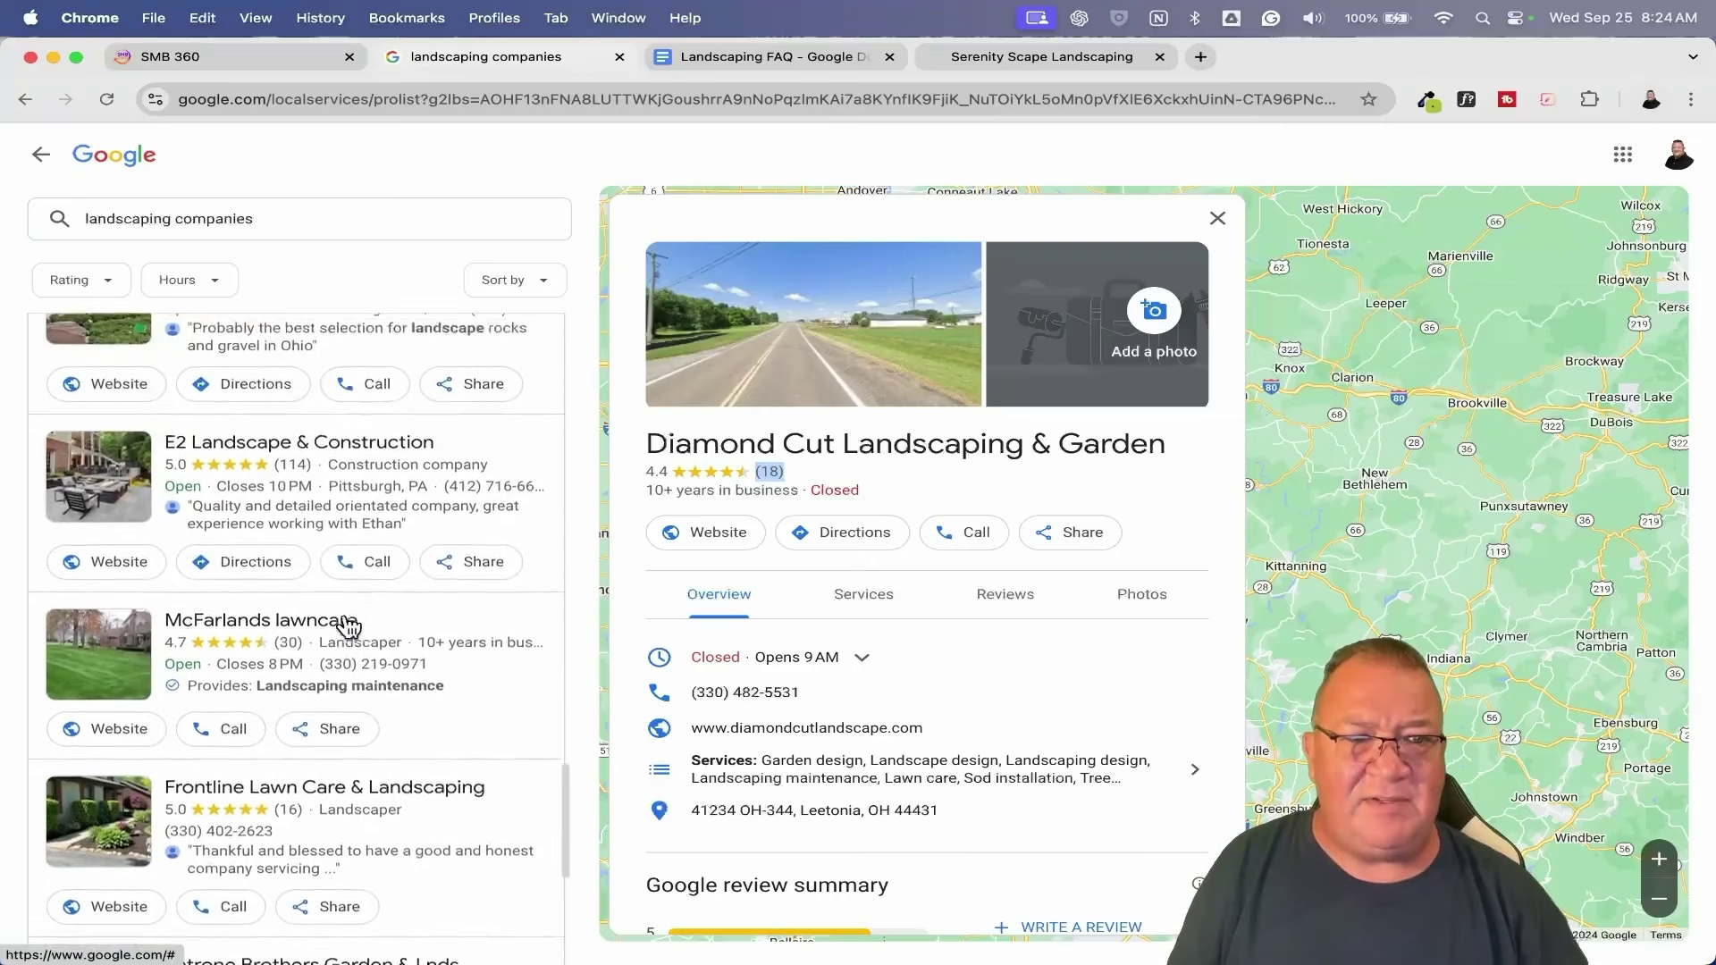
scroll(350, 620, "up", 1)
scroll(406, 555, "up", 8)
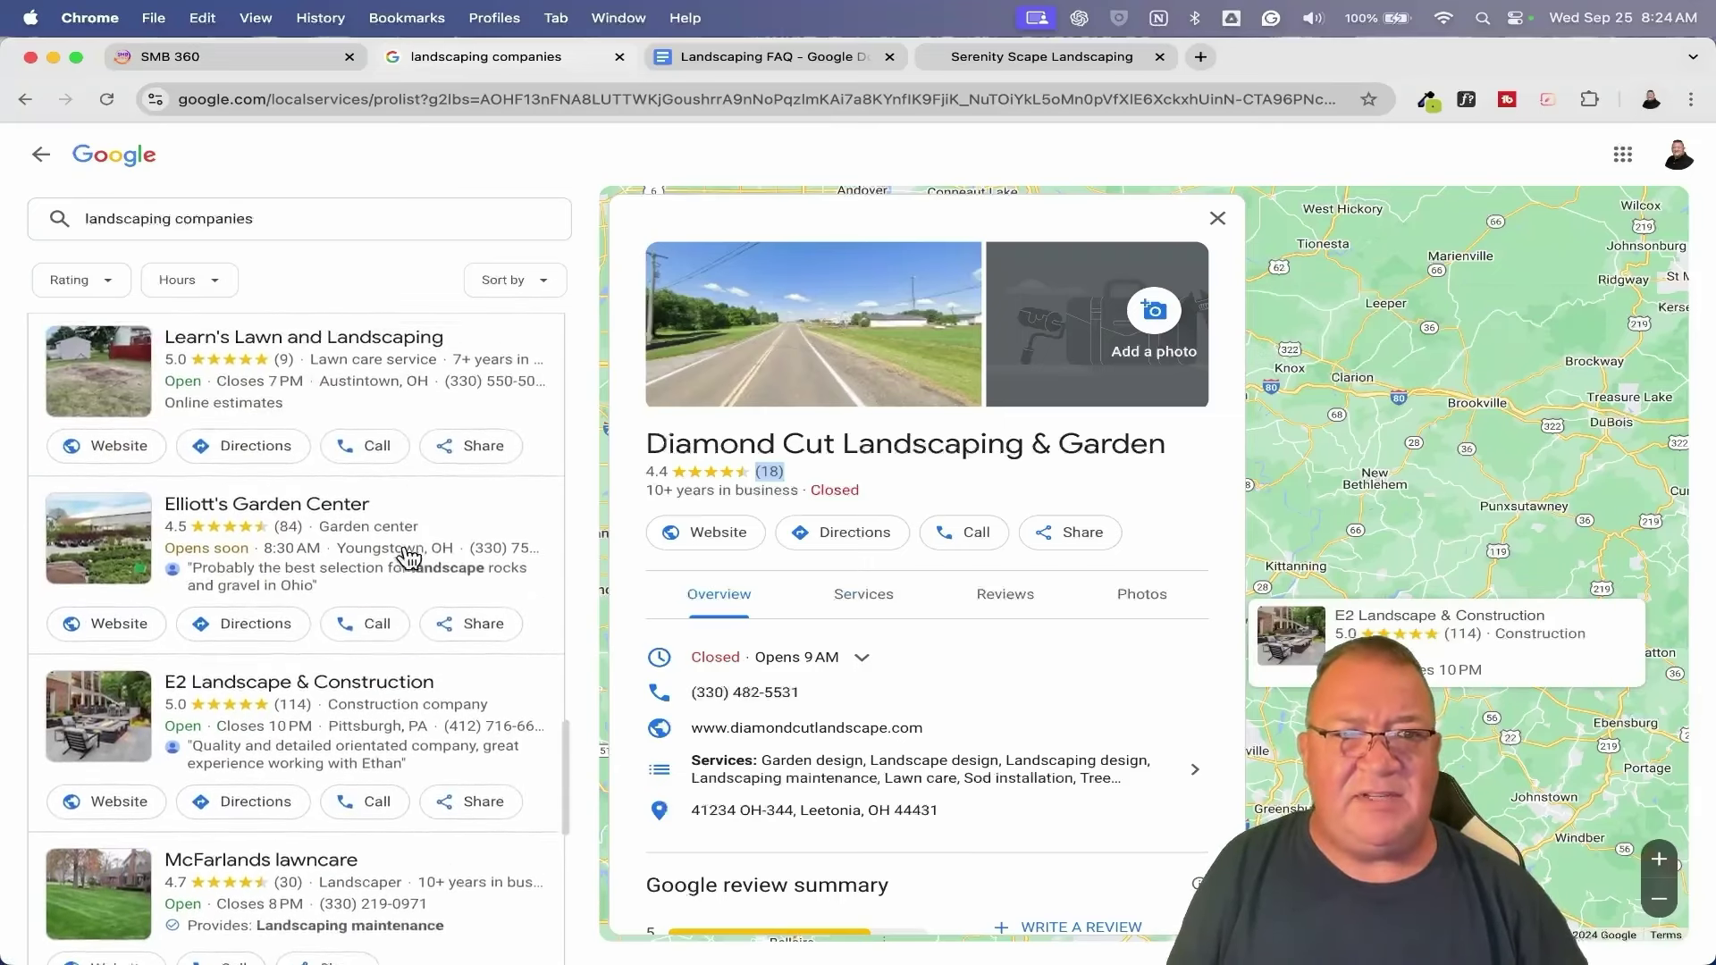
scroll(408, 558, "up", 5)
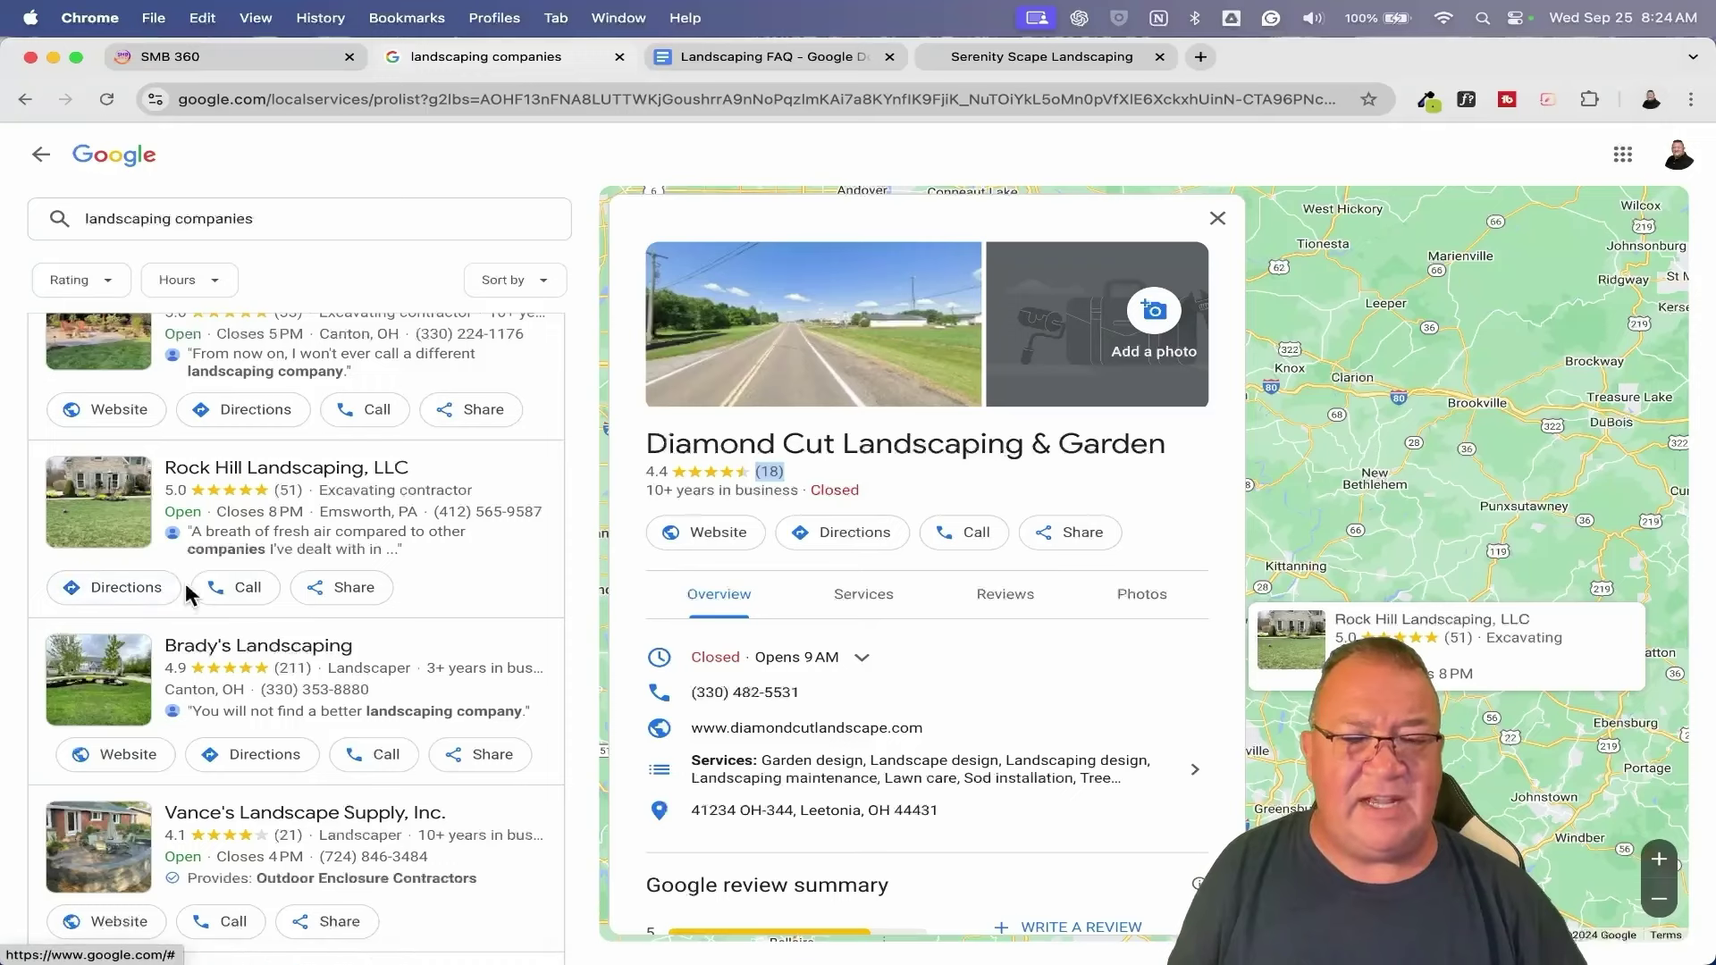
left_click(429, 563)
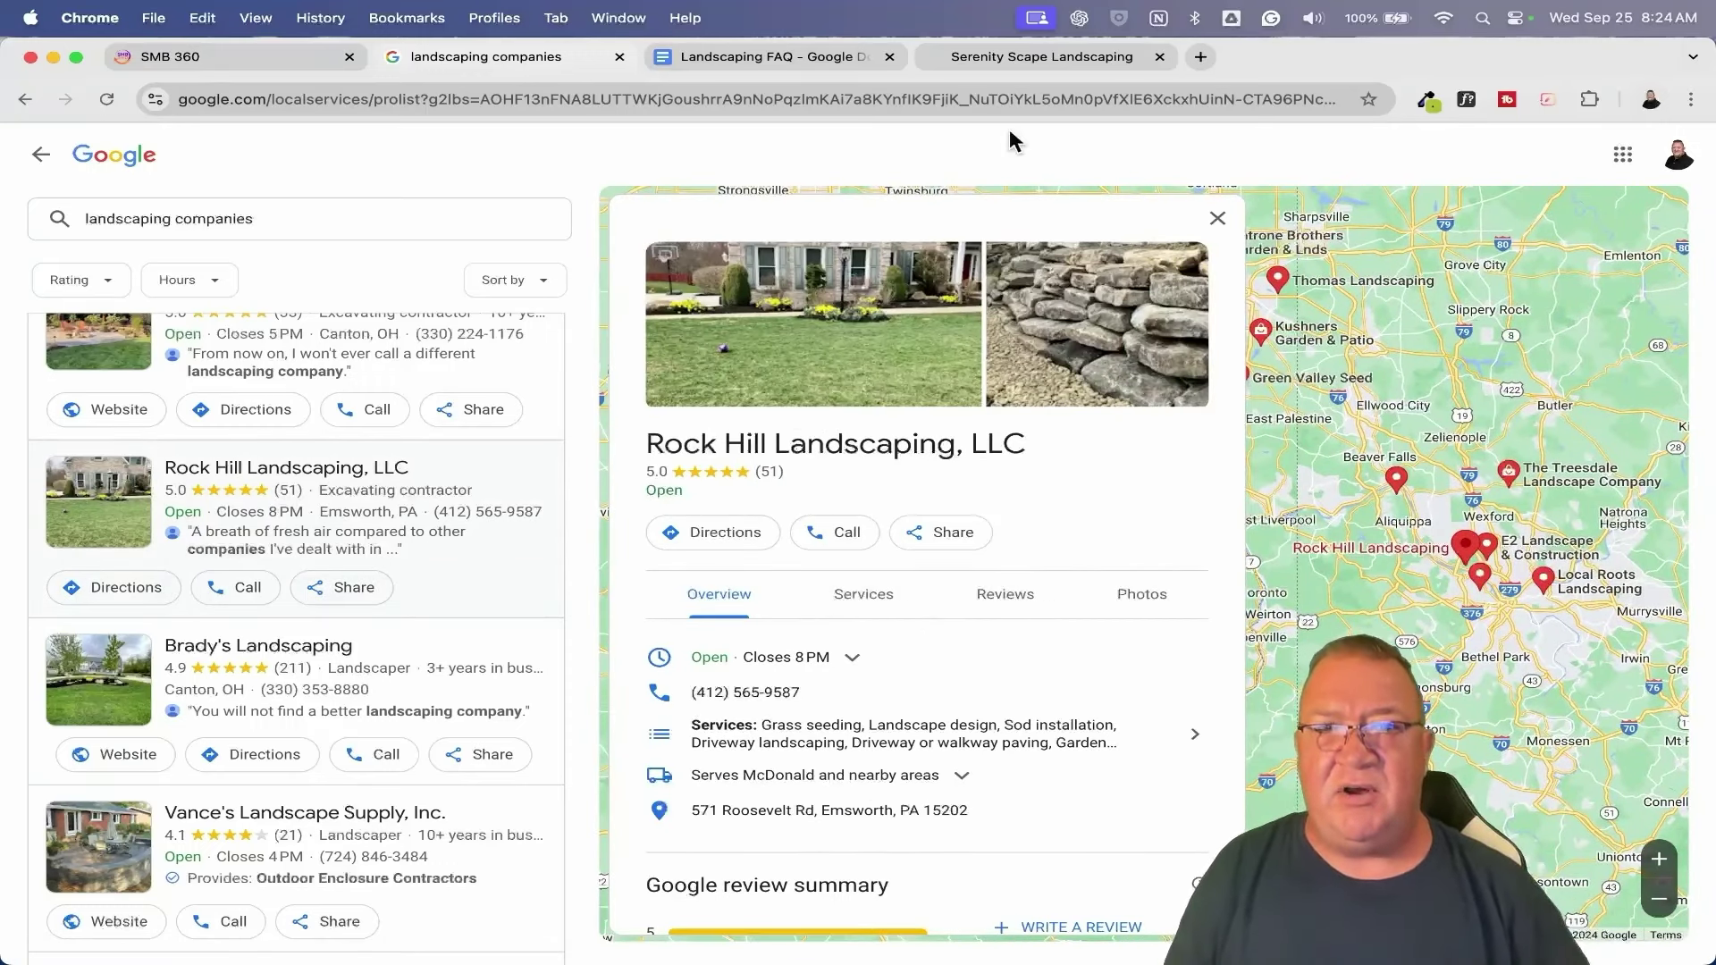
Glance at the Serenity Scape tab, then return to the landscaping results and scroll them.
left_click(1013, 56)
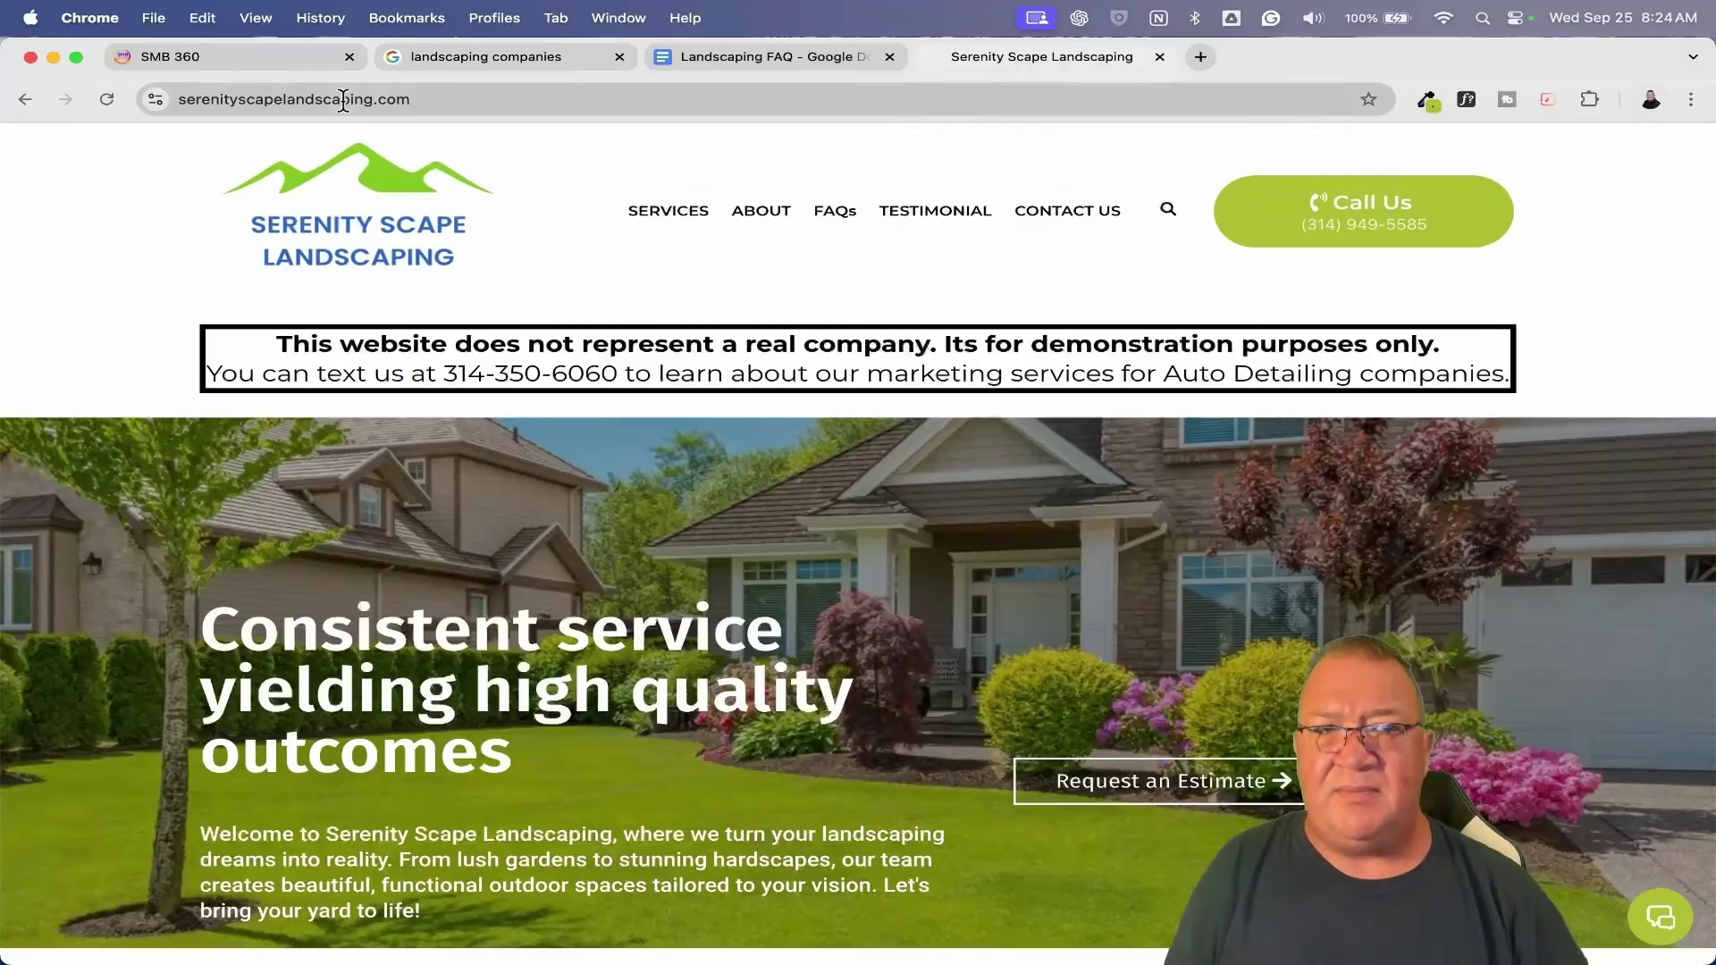
left_click(484, 59)
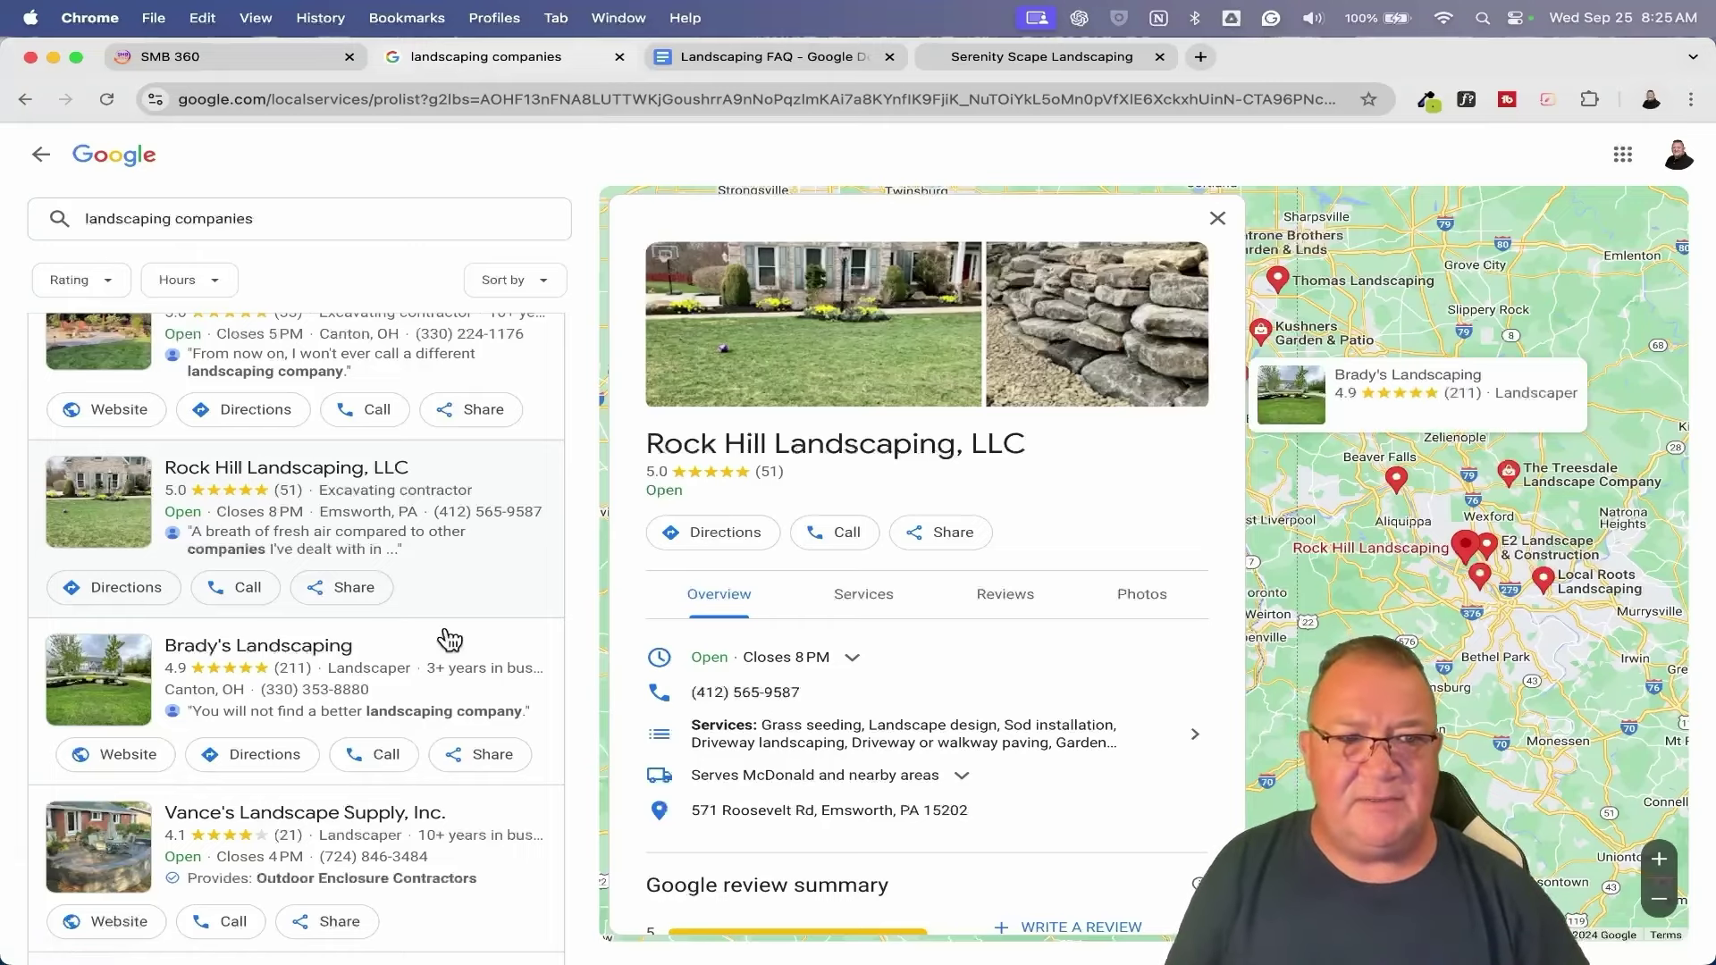
scroll(429, 605, "down", 4)
scroll(428, 602, "down", 1)
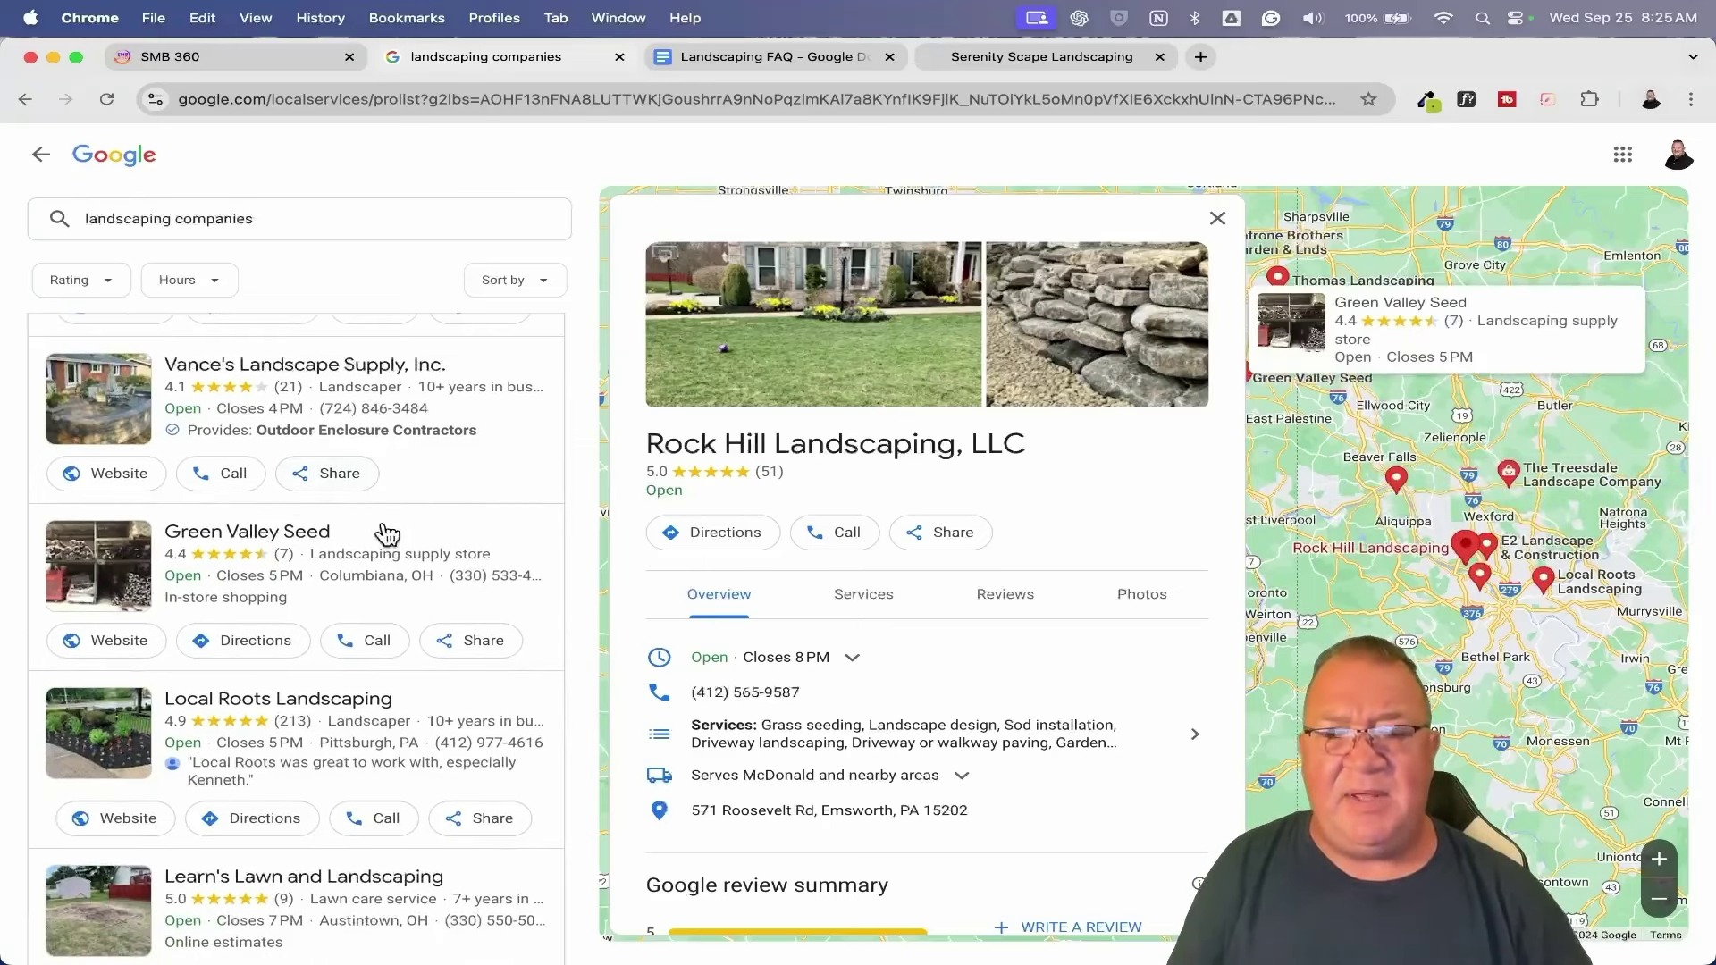
scroll(387, 535, "down", 13)
scroll(388, 536, "up", 6)
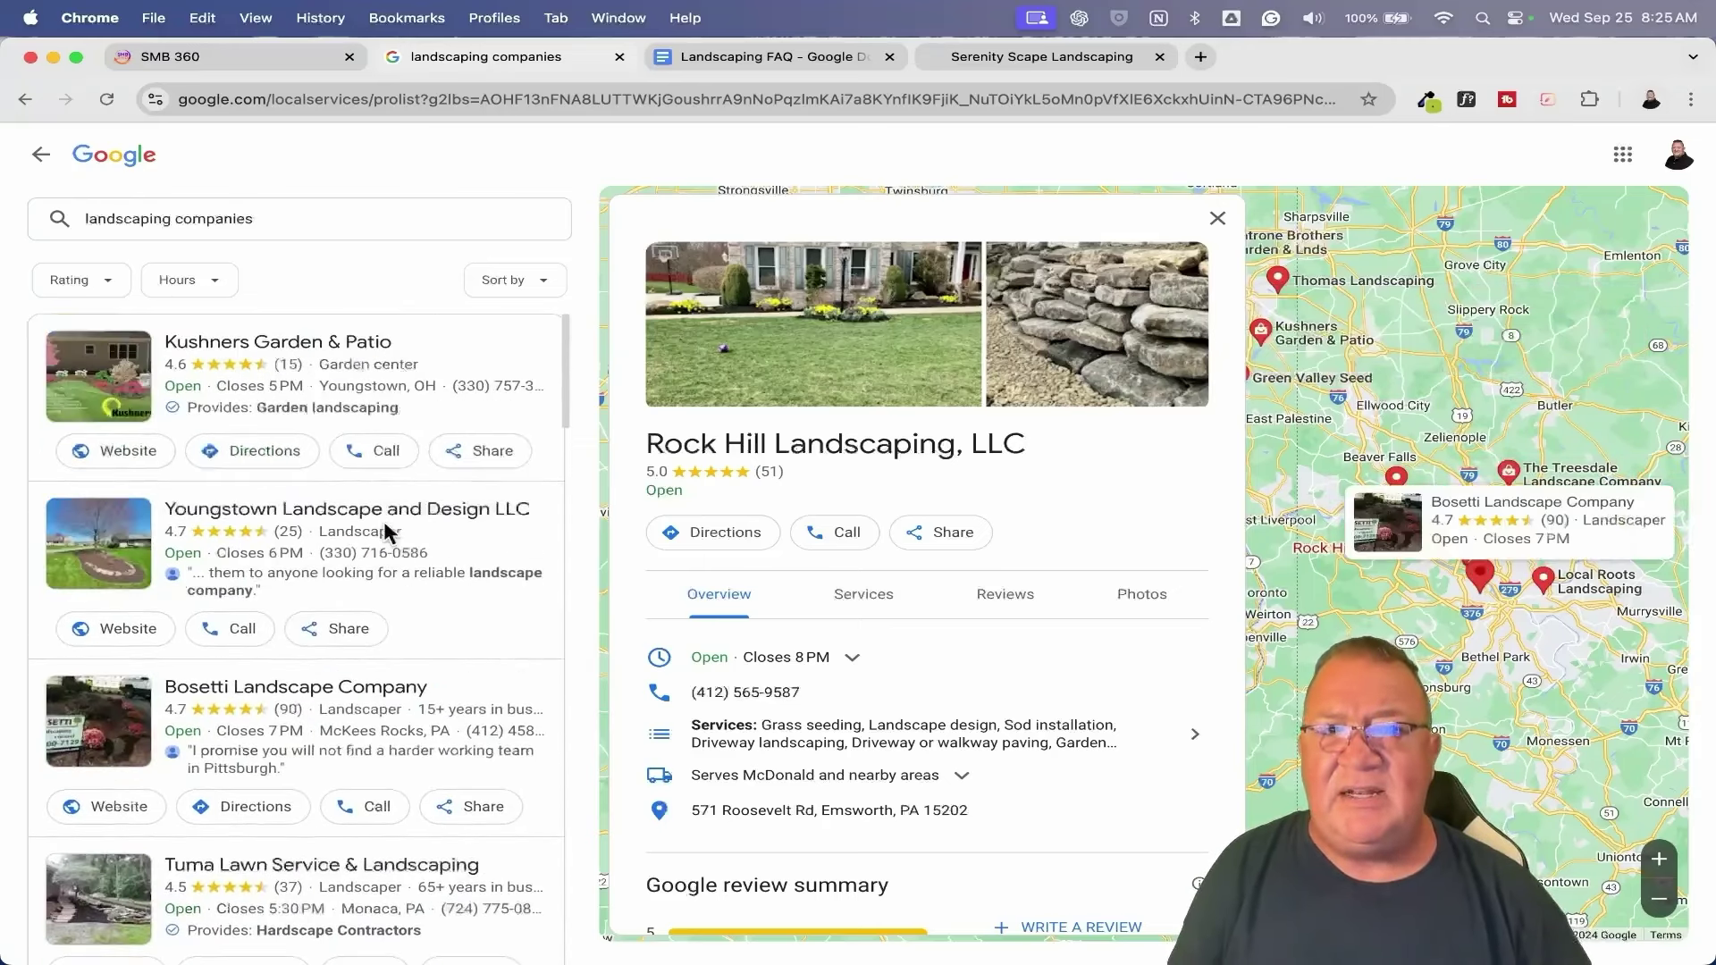
View the Kushners Garden & Patio listing, then go to the SMB 360 dashboard tab.
left_click(345, 386)
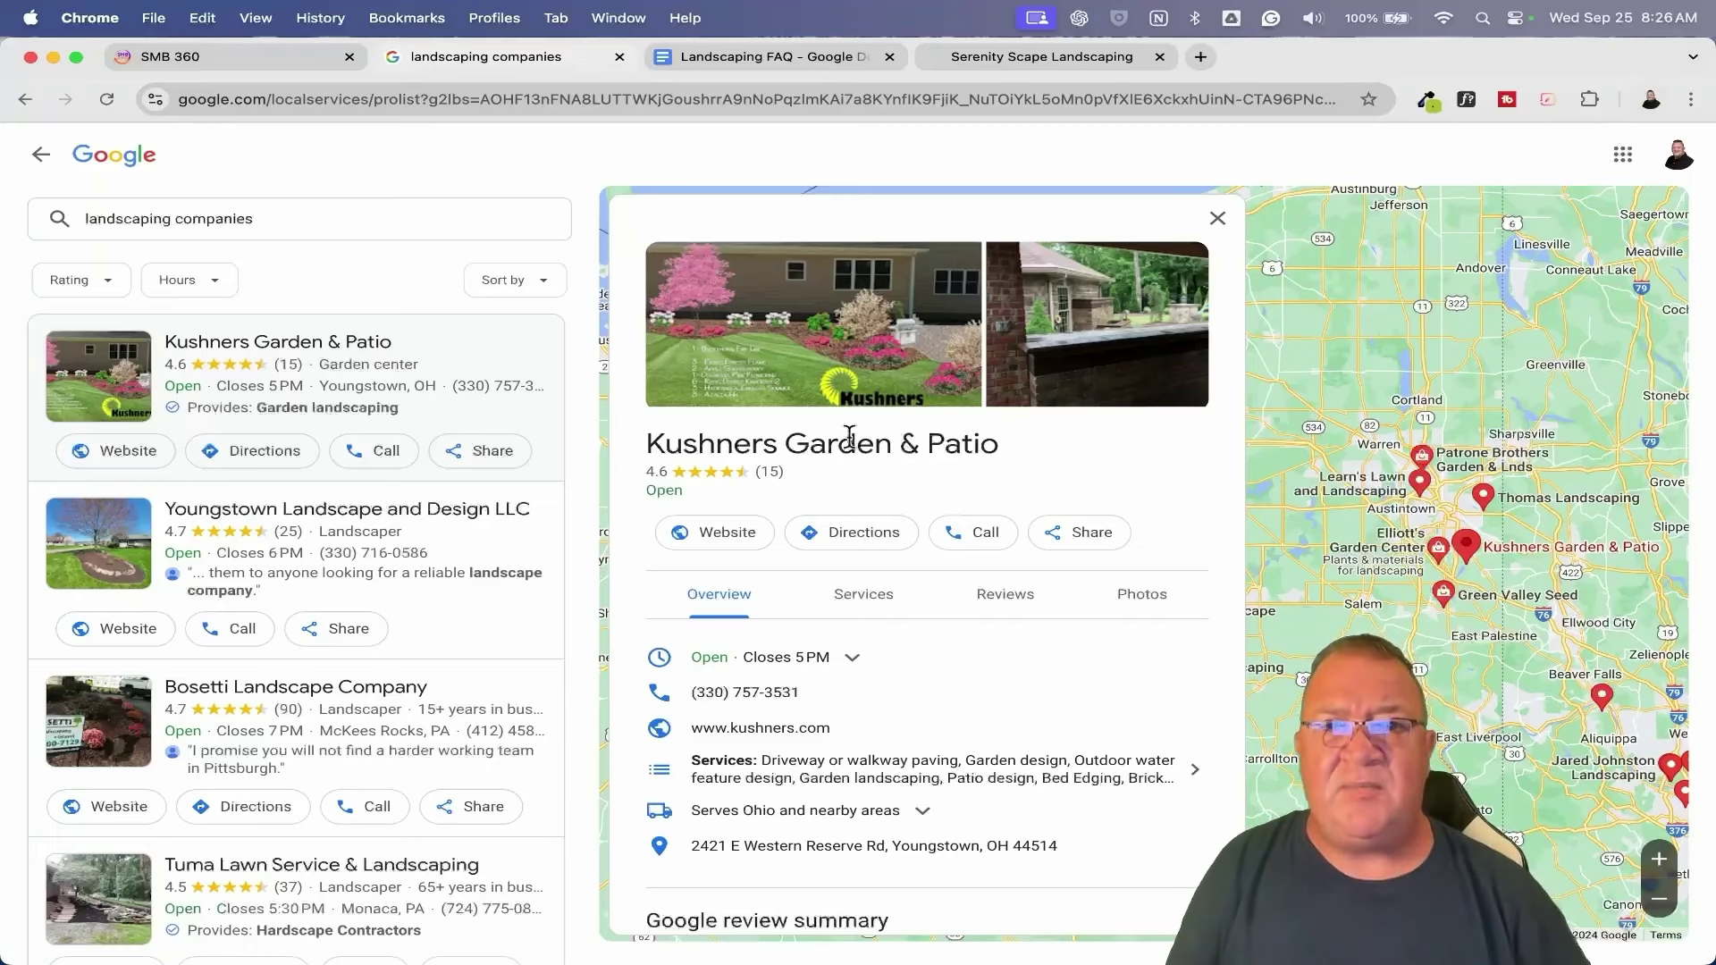
left_click(215, 58)
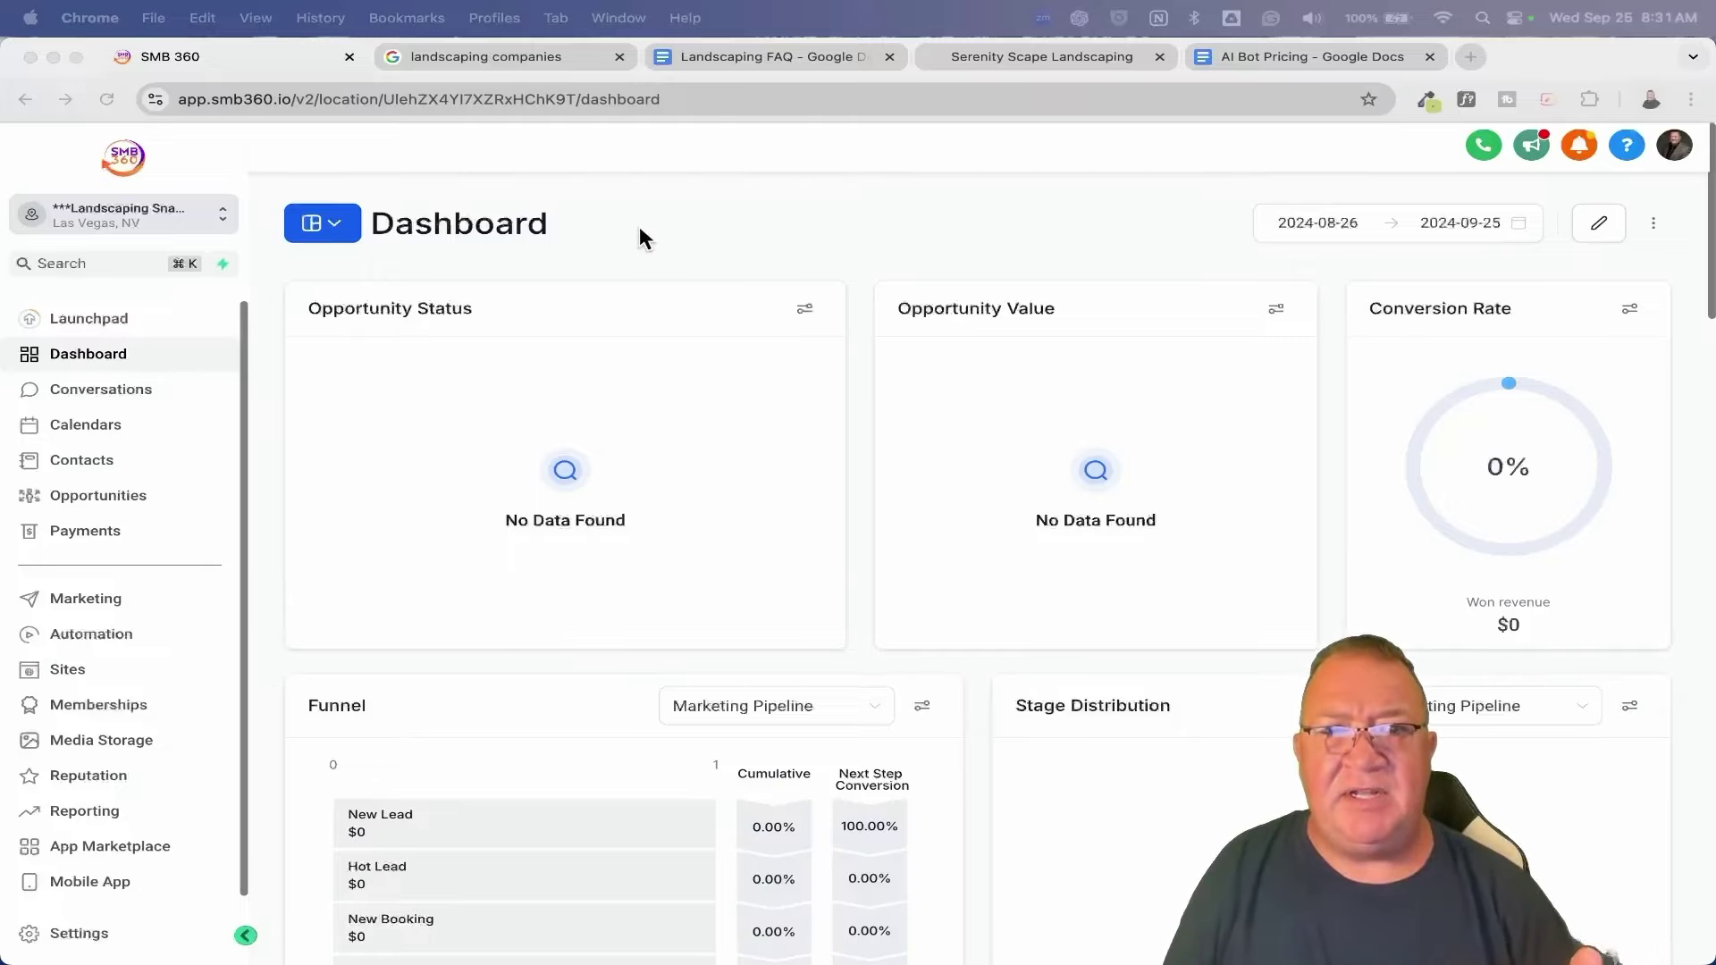
Preview Landscaping Funnel 1's Home page from Sites in a new tab and close the Serenity Scape tab.
left_click(68, 670)
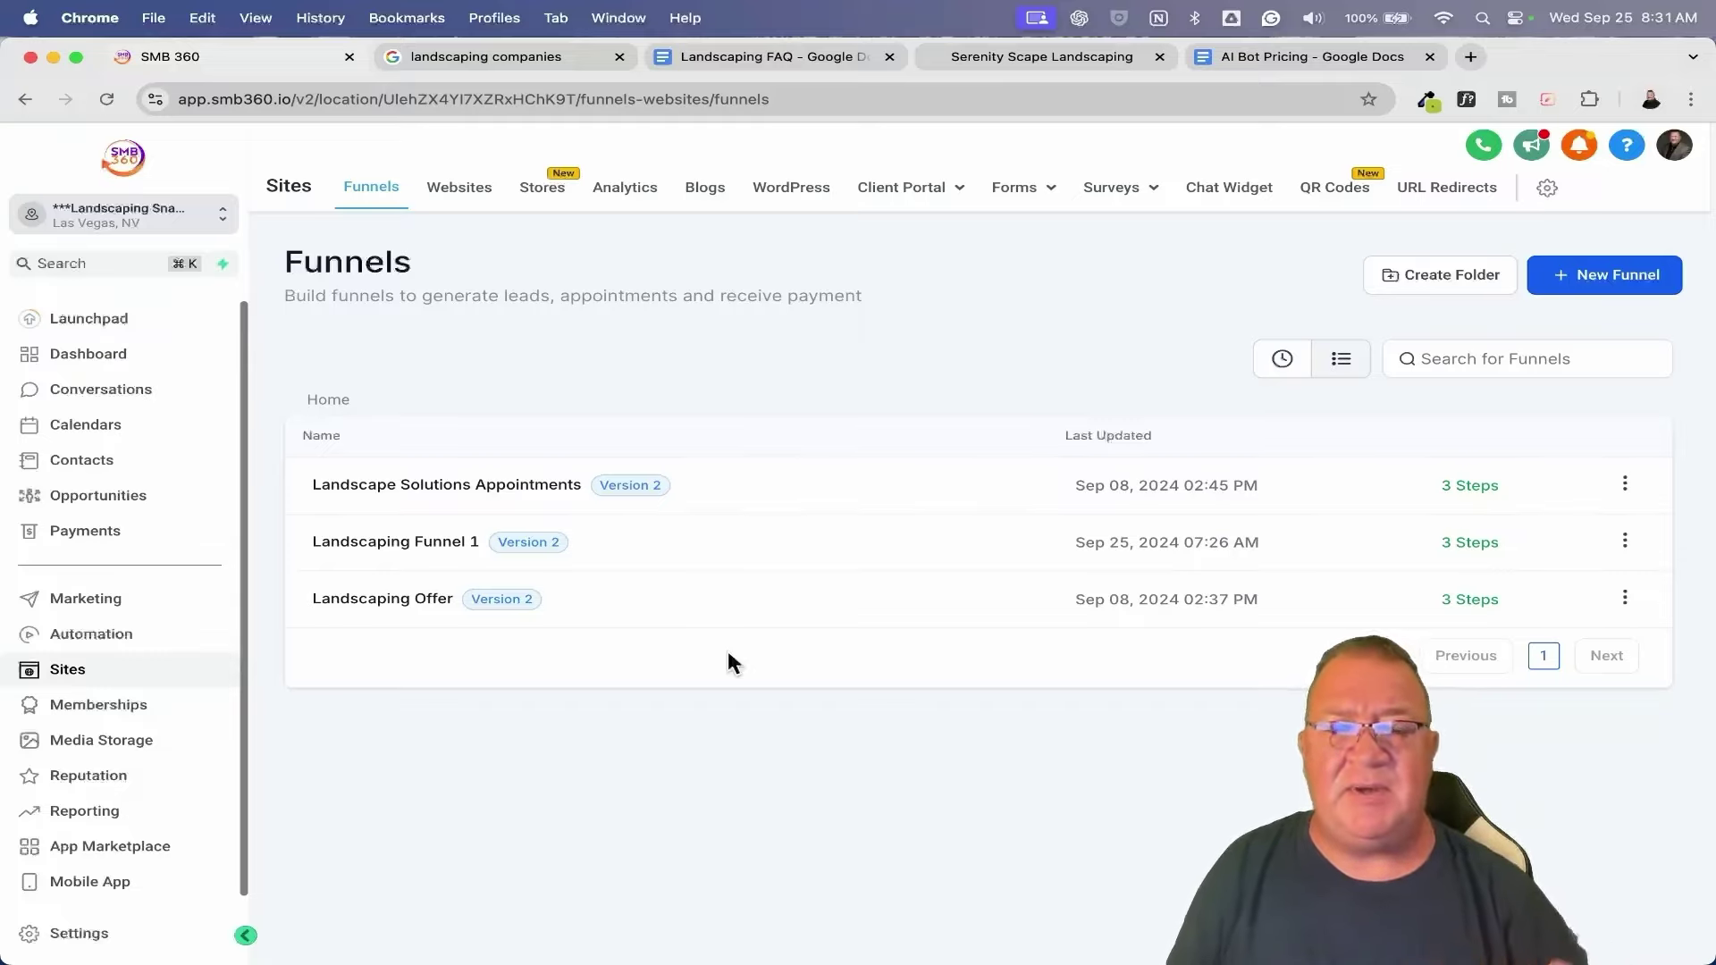
left_click(380, 545)
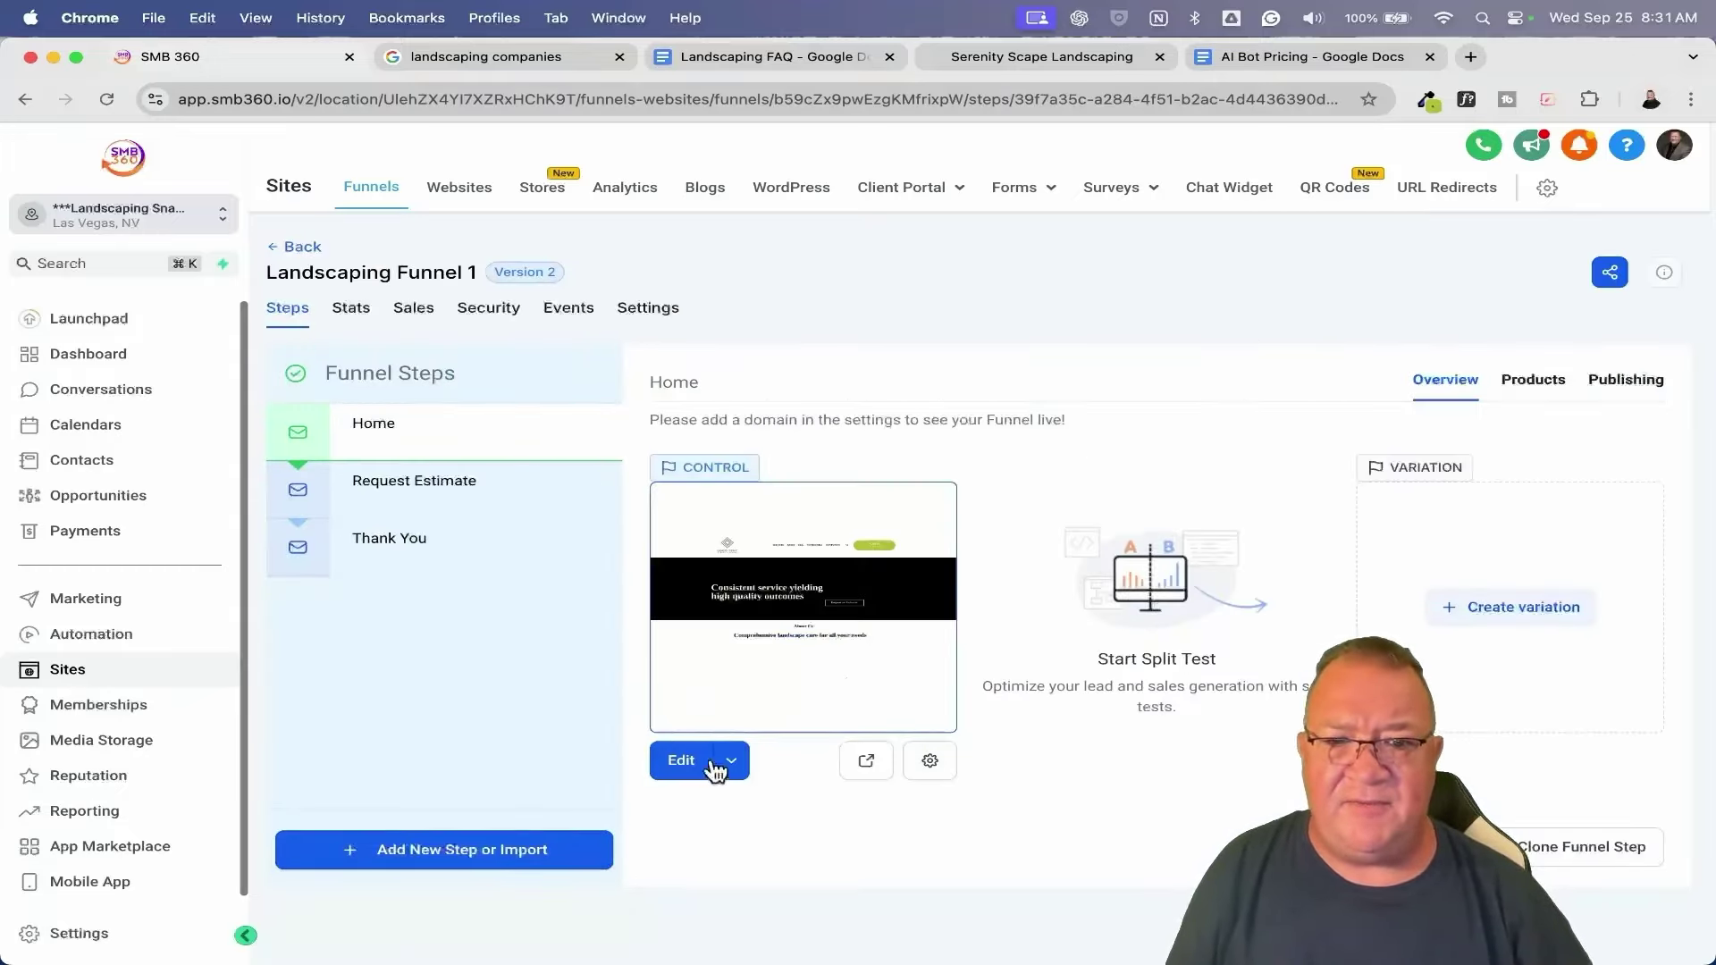
left_click(867, 760)
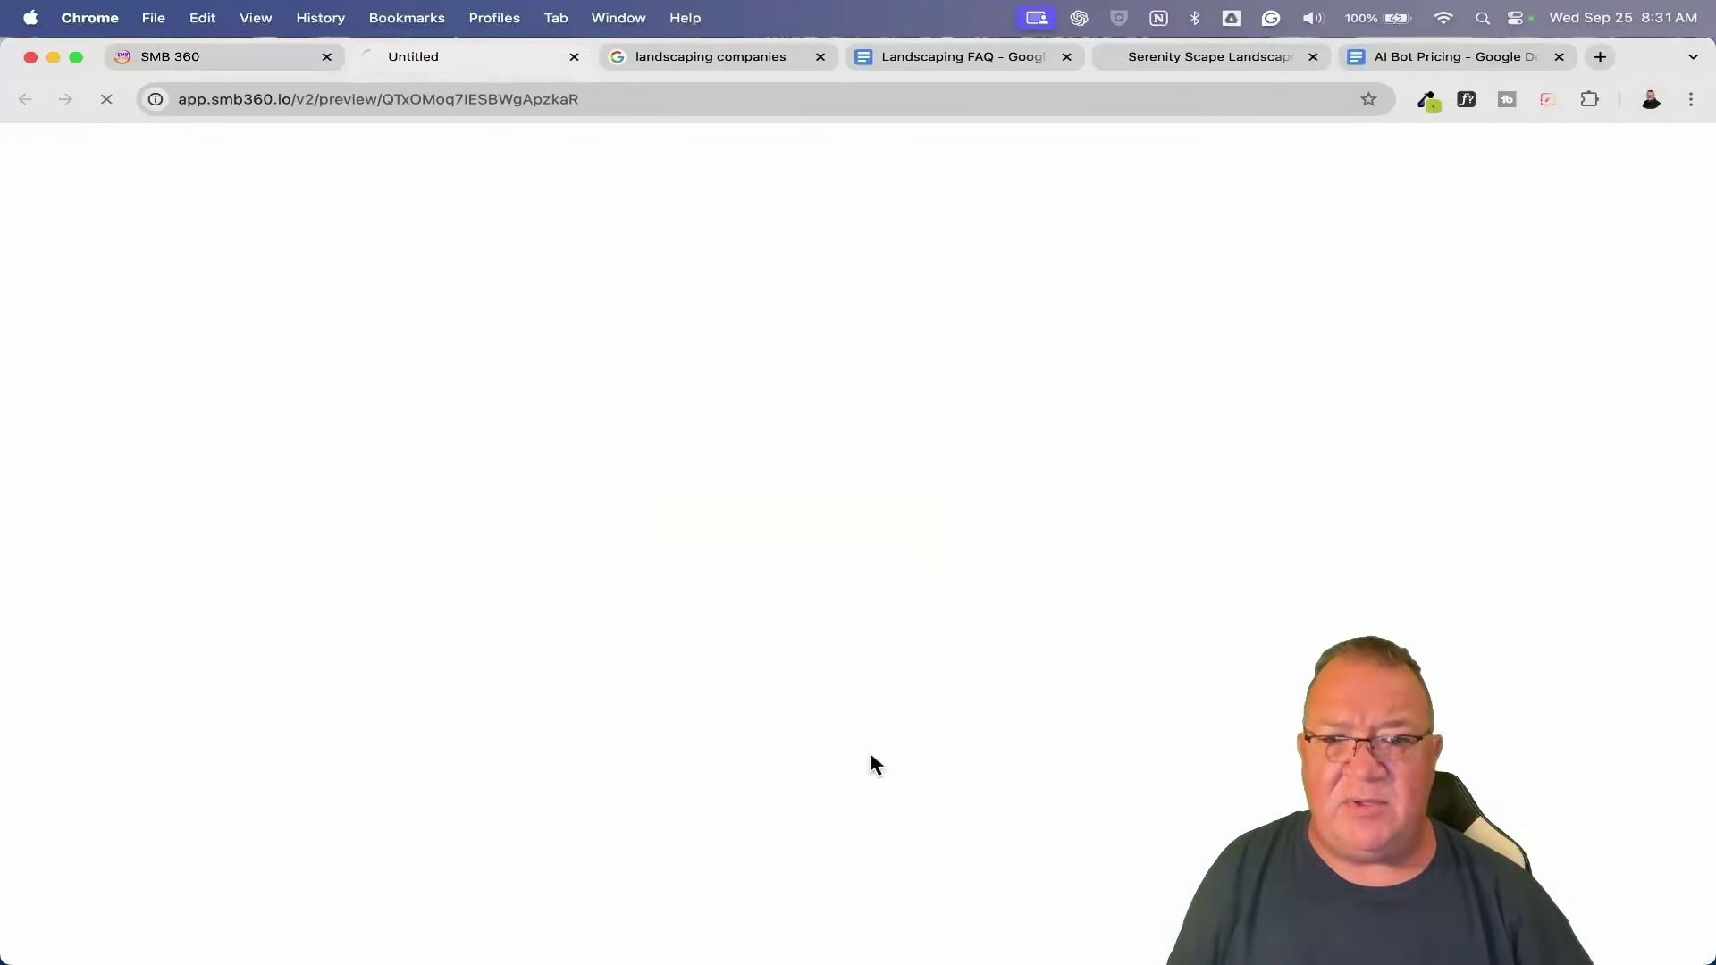
left_click(1312, 56)
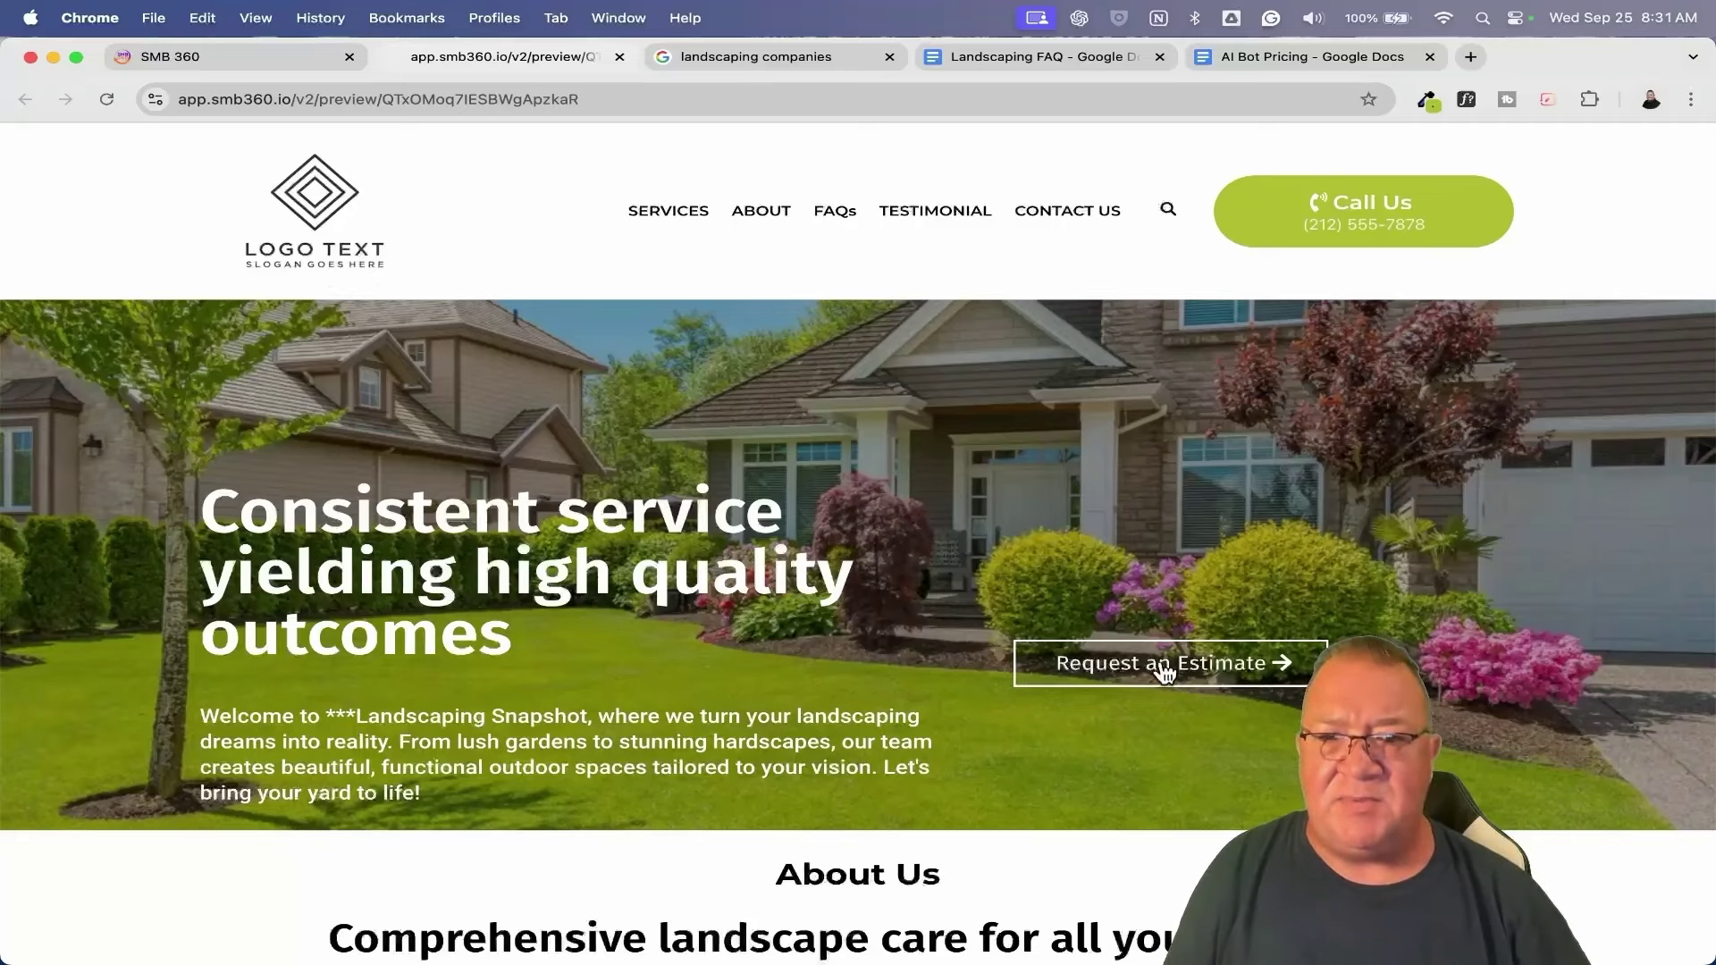
Scroll the funnel preview down to its FAQ section, then switch to the Landscaping FAQ doc.
scroll(1163, 672, "down", 10)
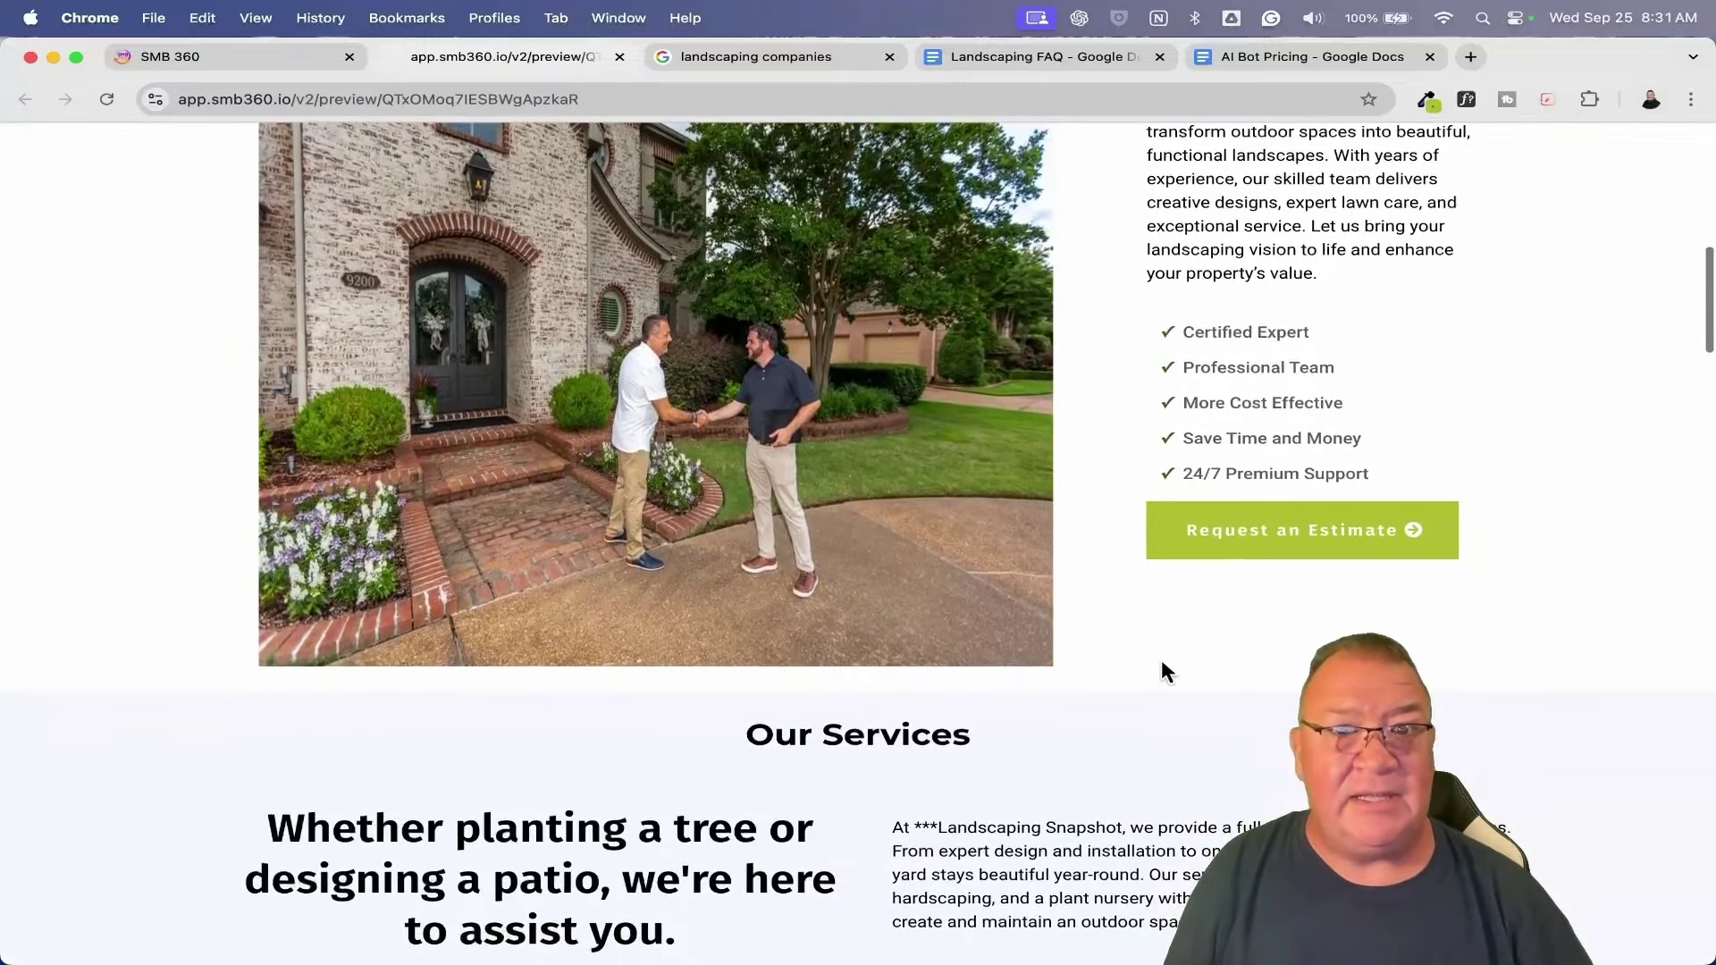
scroll(1162, 670, "down", 10)
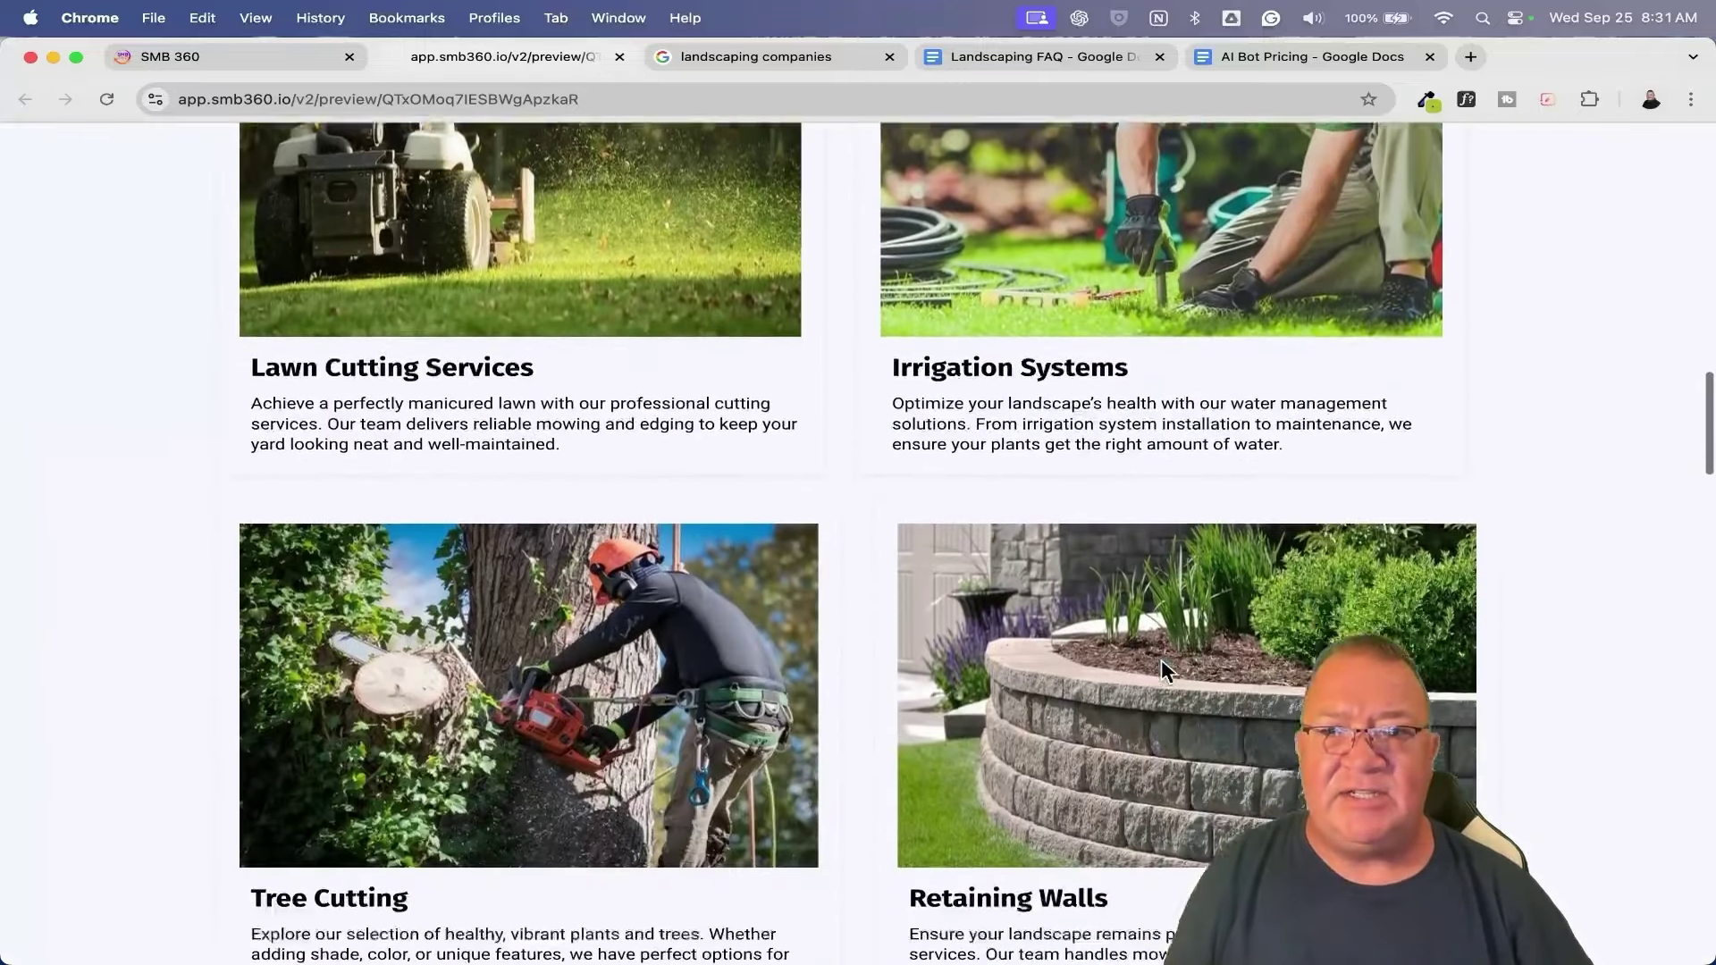
scroll(1160, 669, "down", 10)
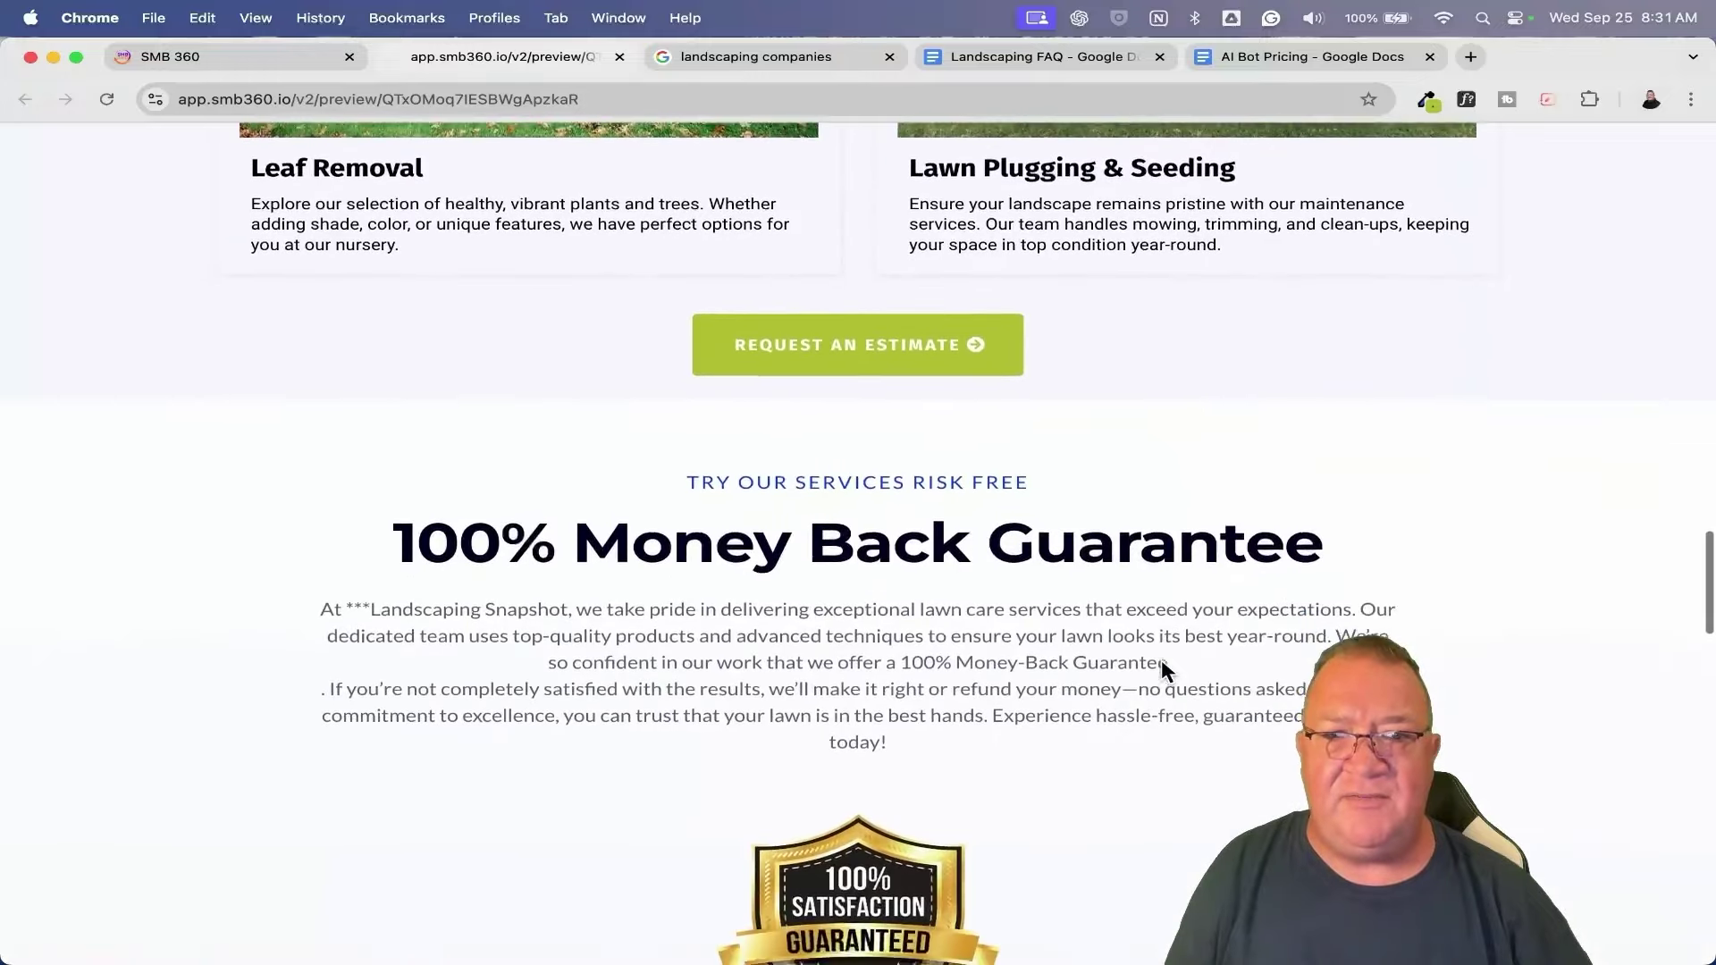
scroll(1161, 660, "down", 1)
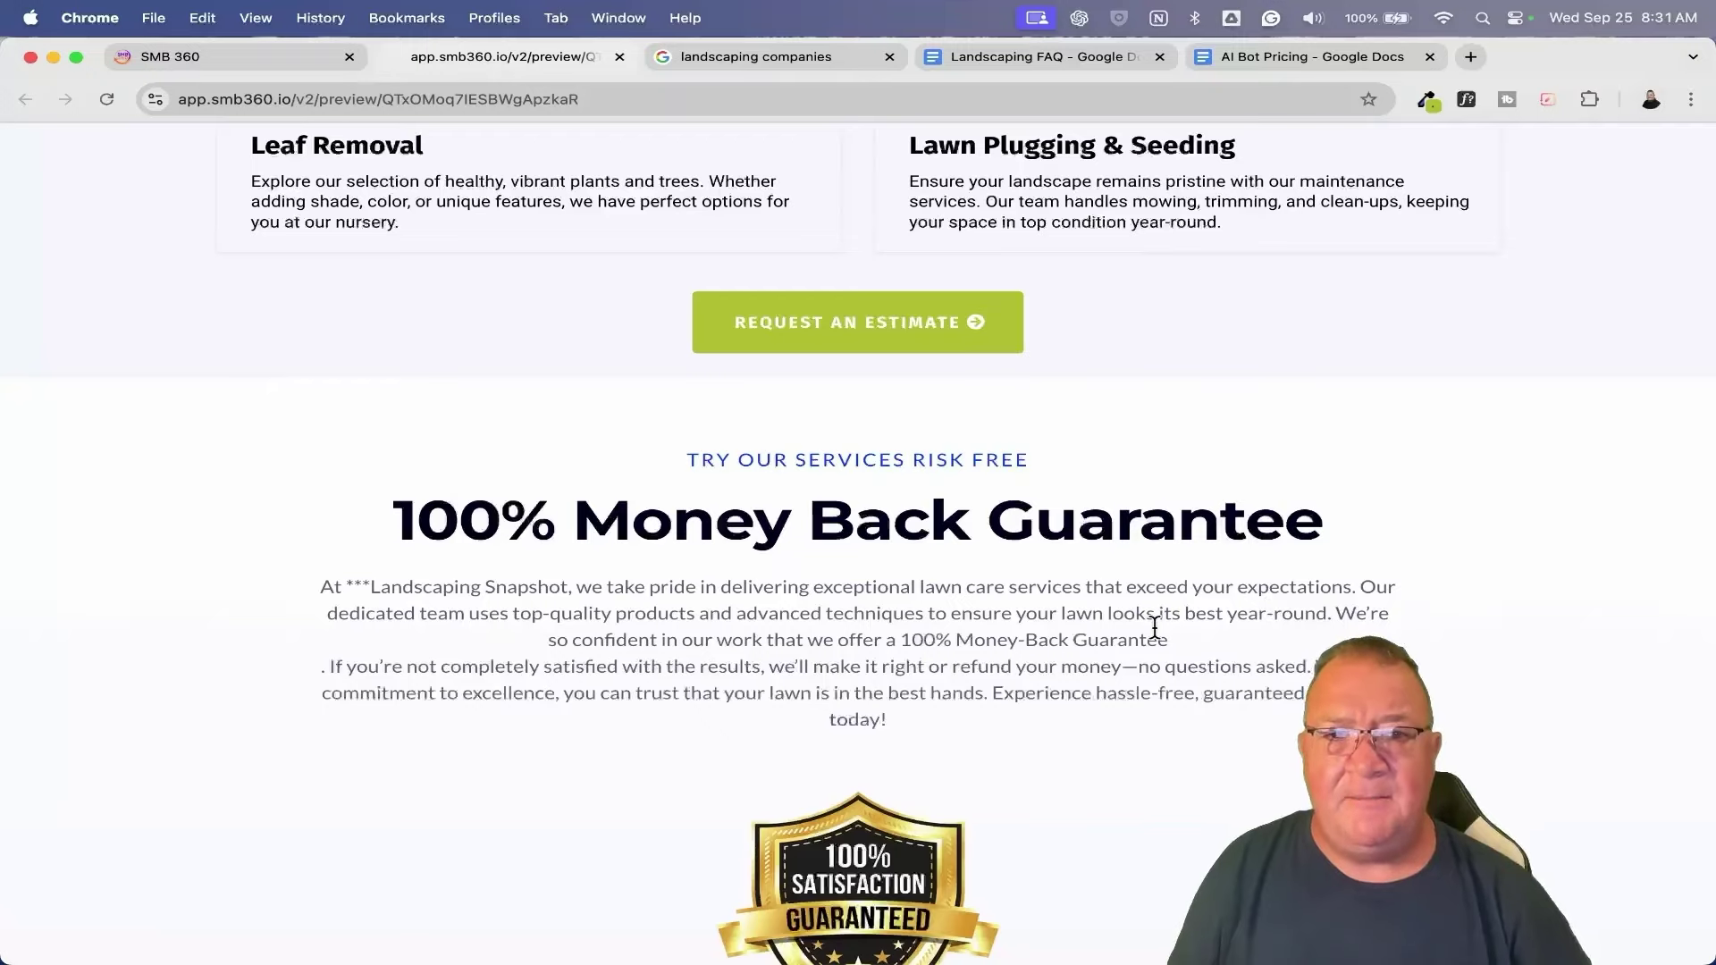
scroll(1161, 580, "down", 15)
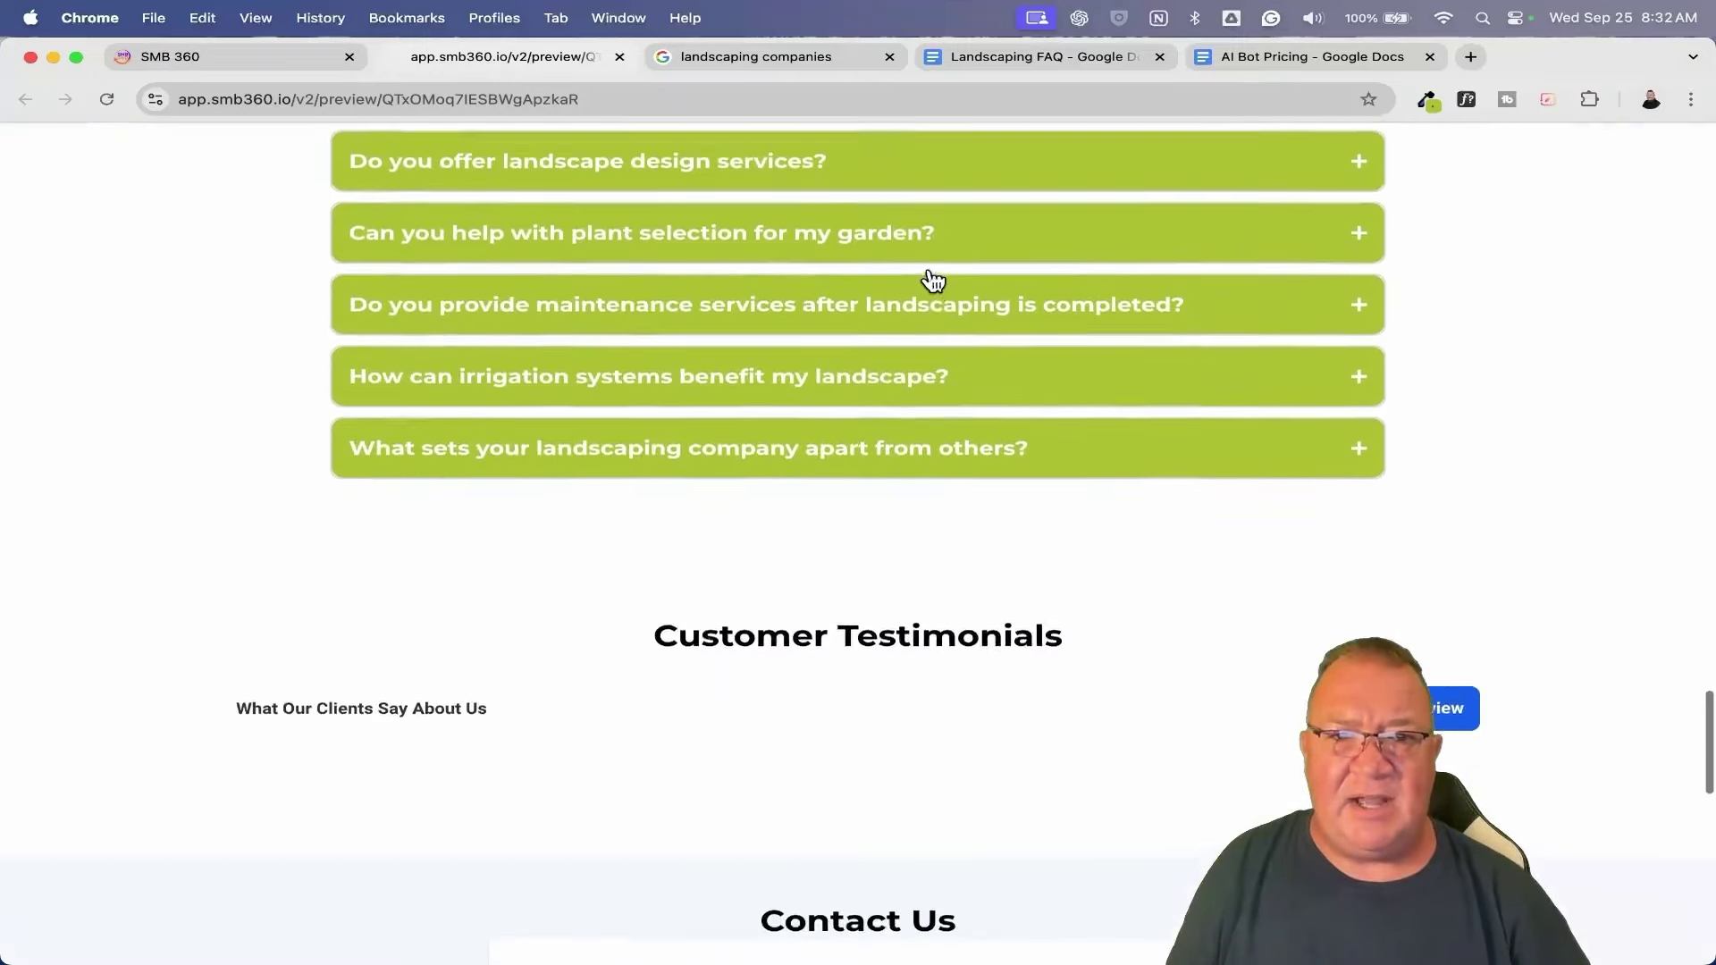
scroll(933, 281, "up", 3)
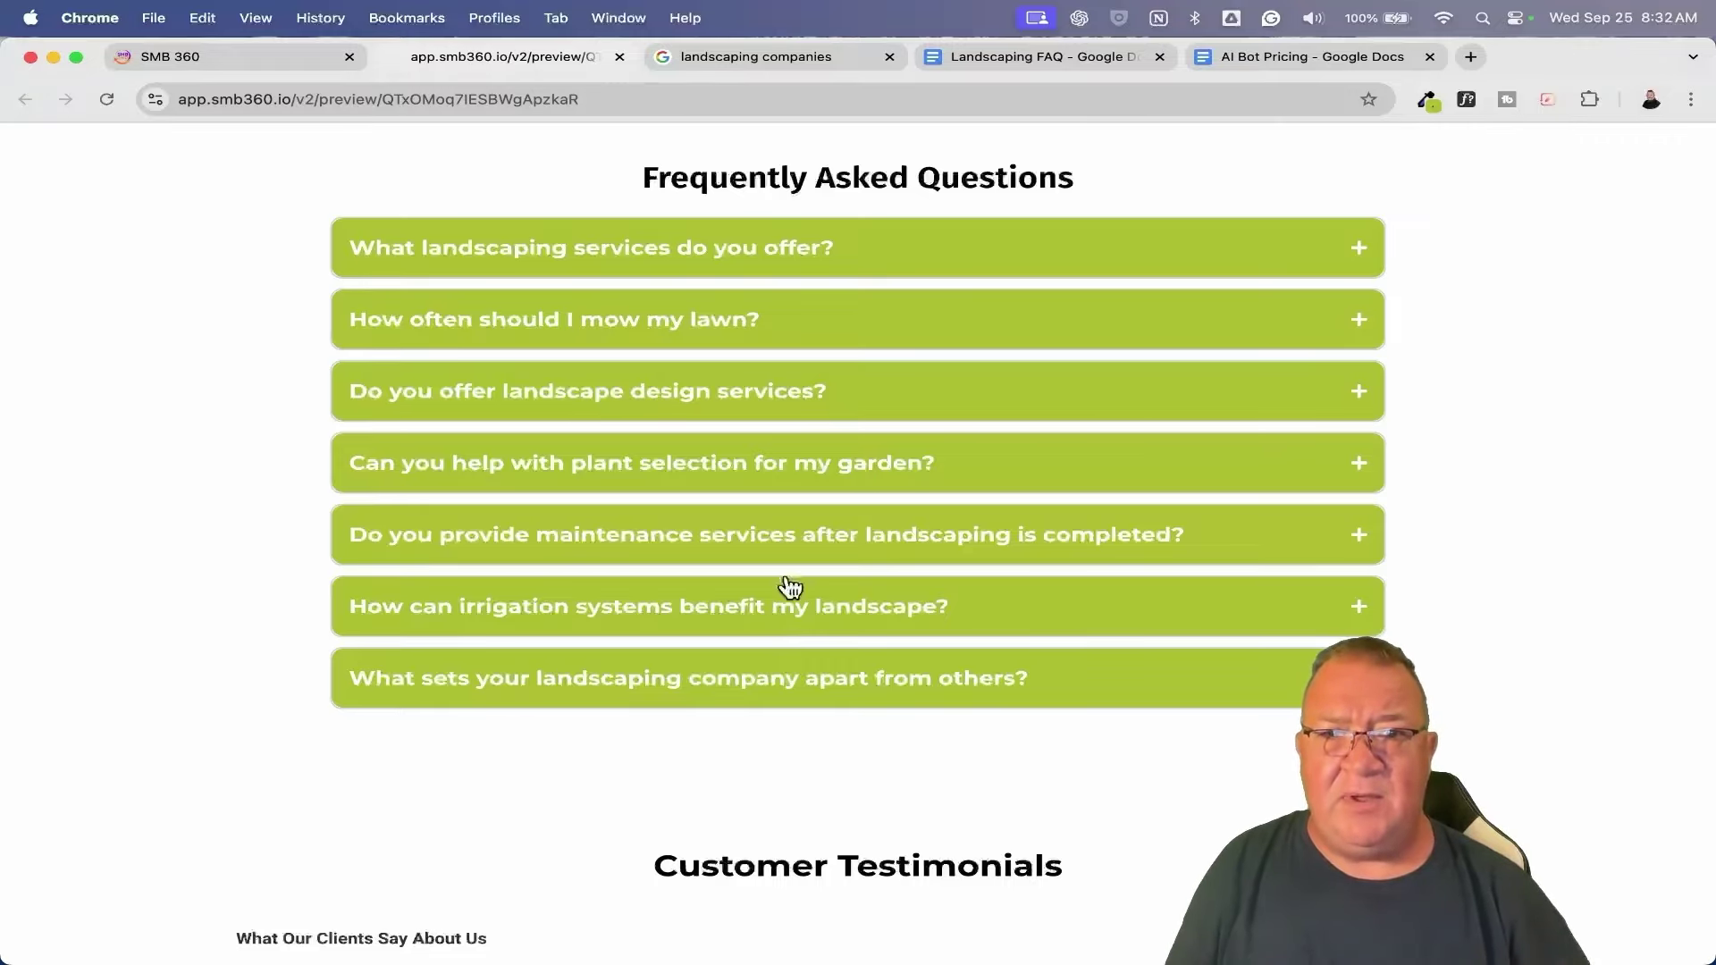
left_click(1027, 62)
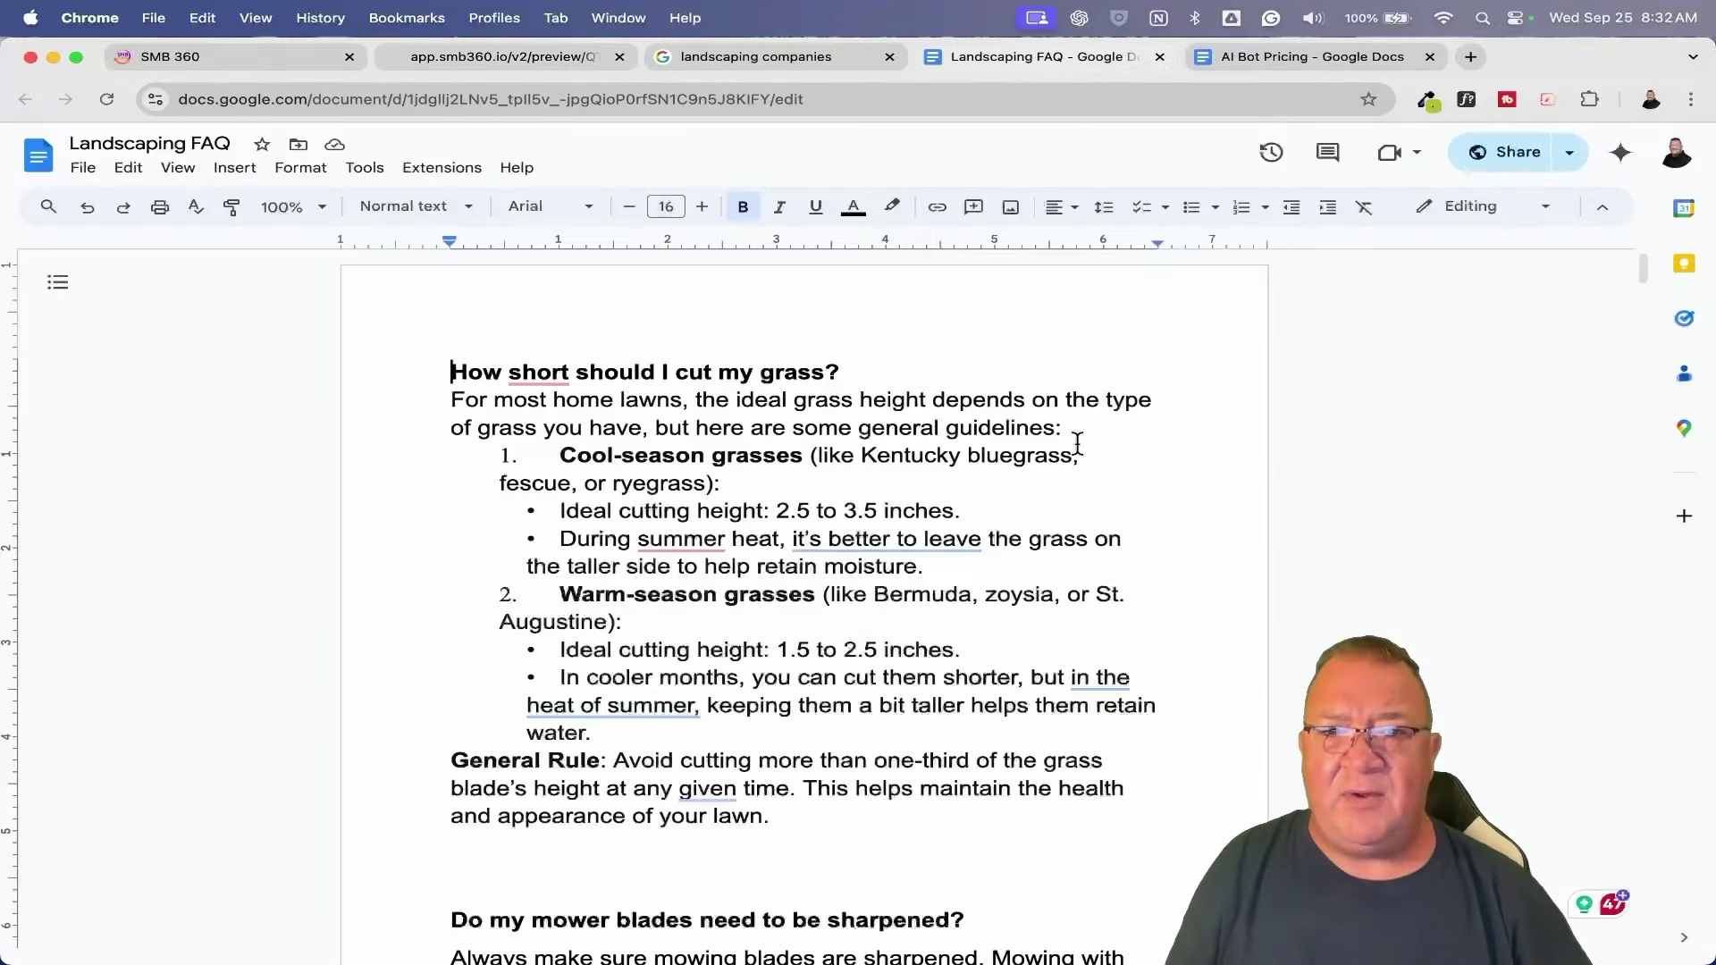
Scroll through the Landscaping FAQ doc, then return to the site preview's seven FAQs.
scroll(1077, 443, "down", 20)
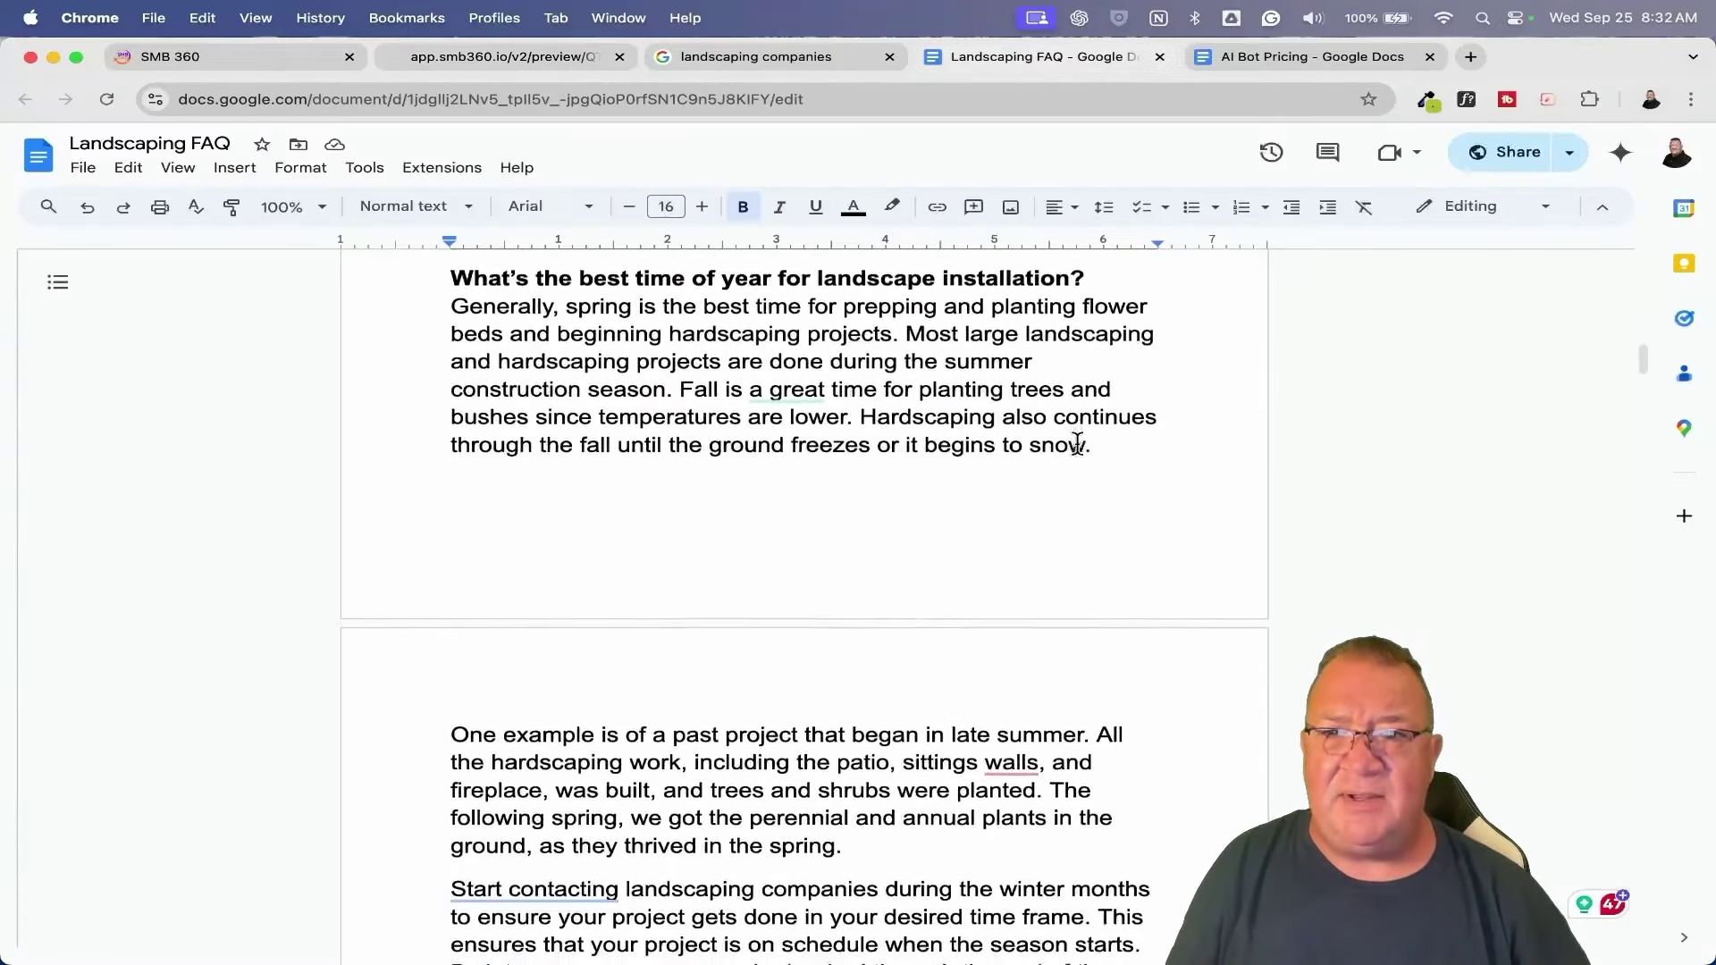
scroll(1077, 444, "down", 10)
scroll(1077, 443, "up", 20)
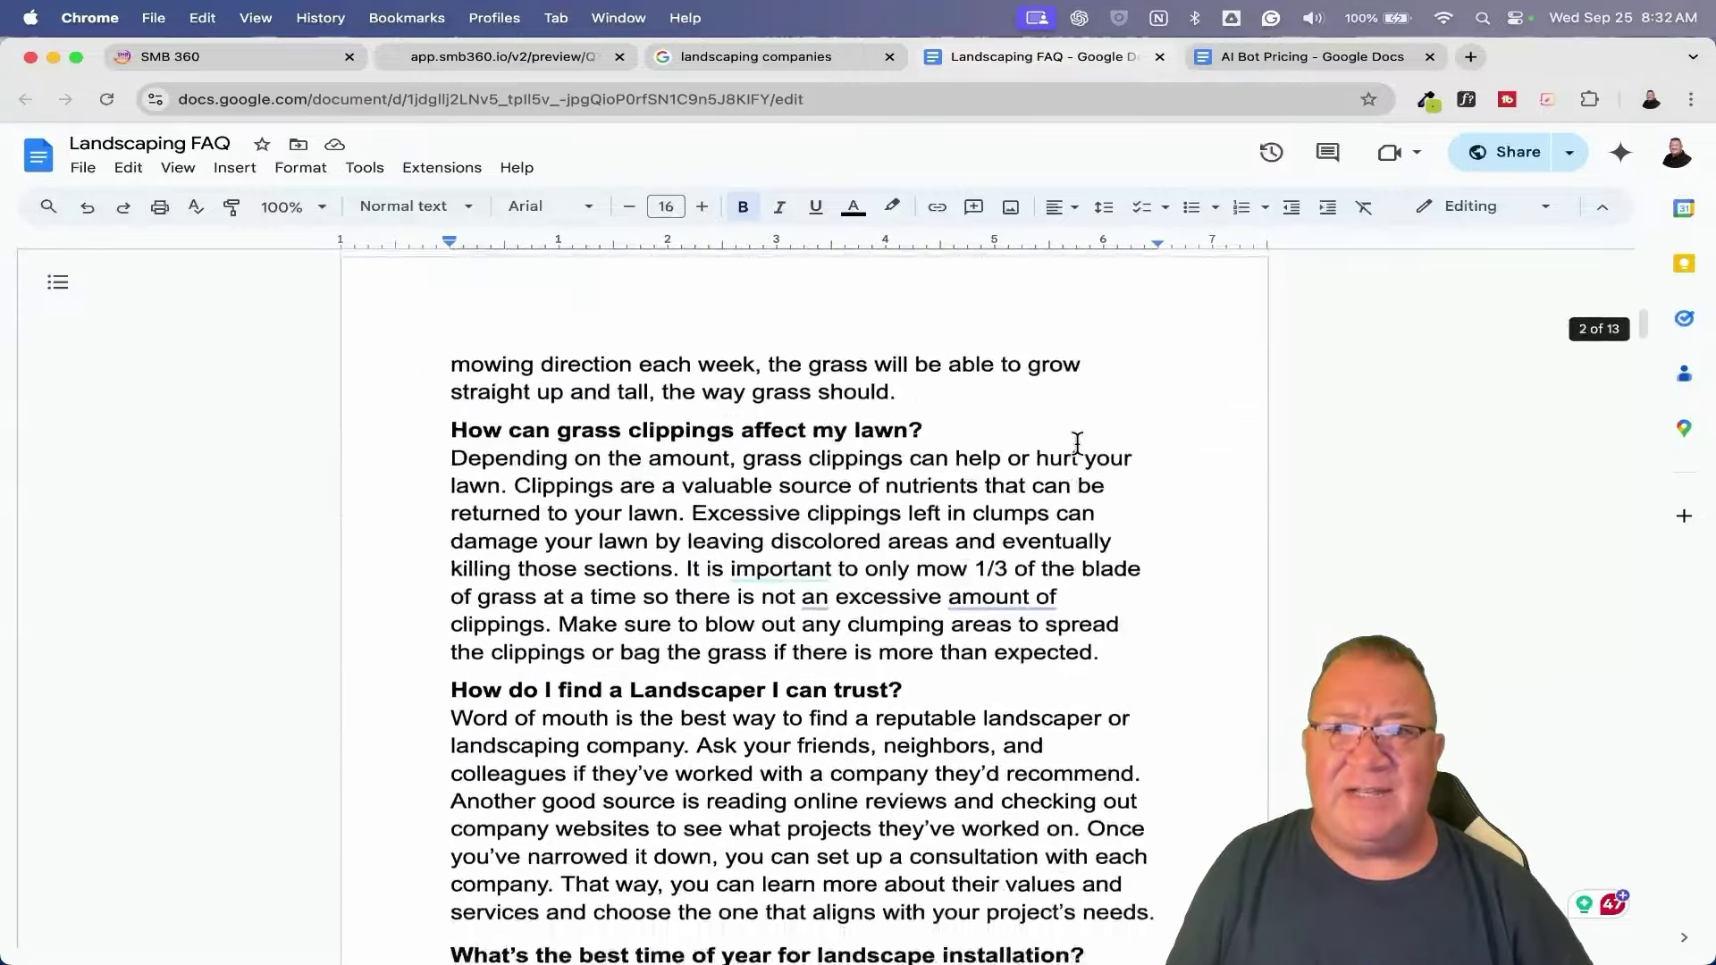
scroll(1077, 443, "up", 10)
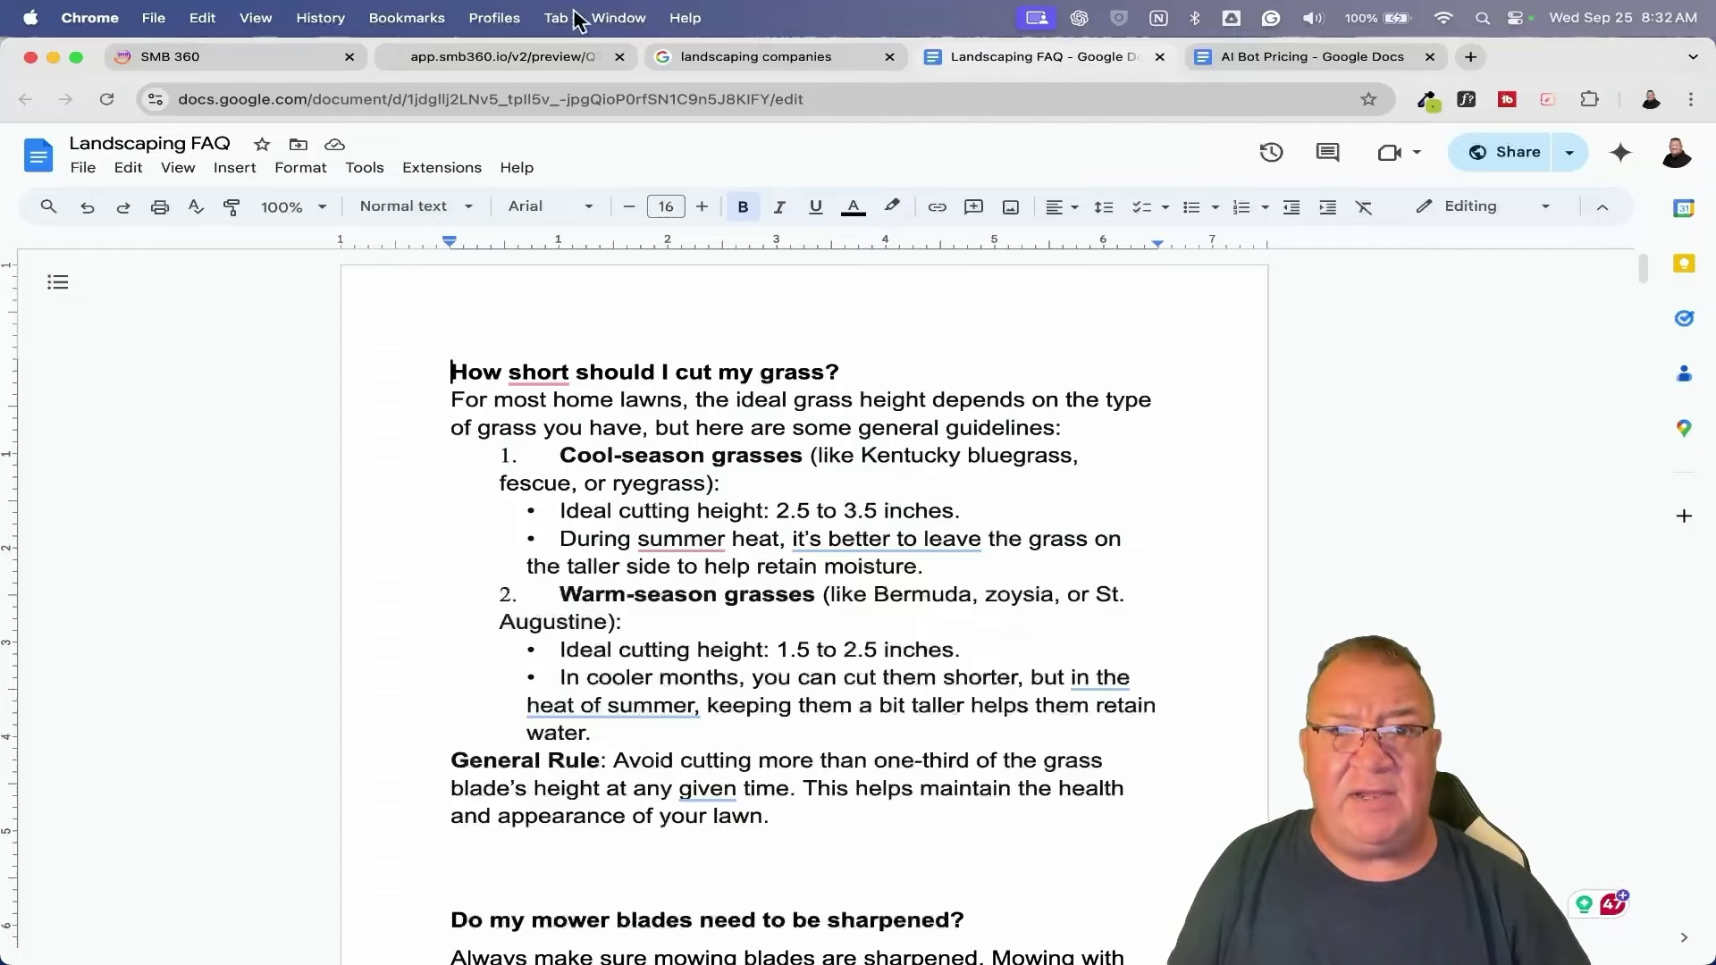
left_click(572, 56)
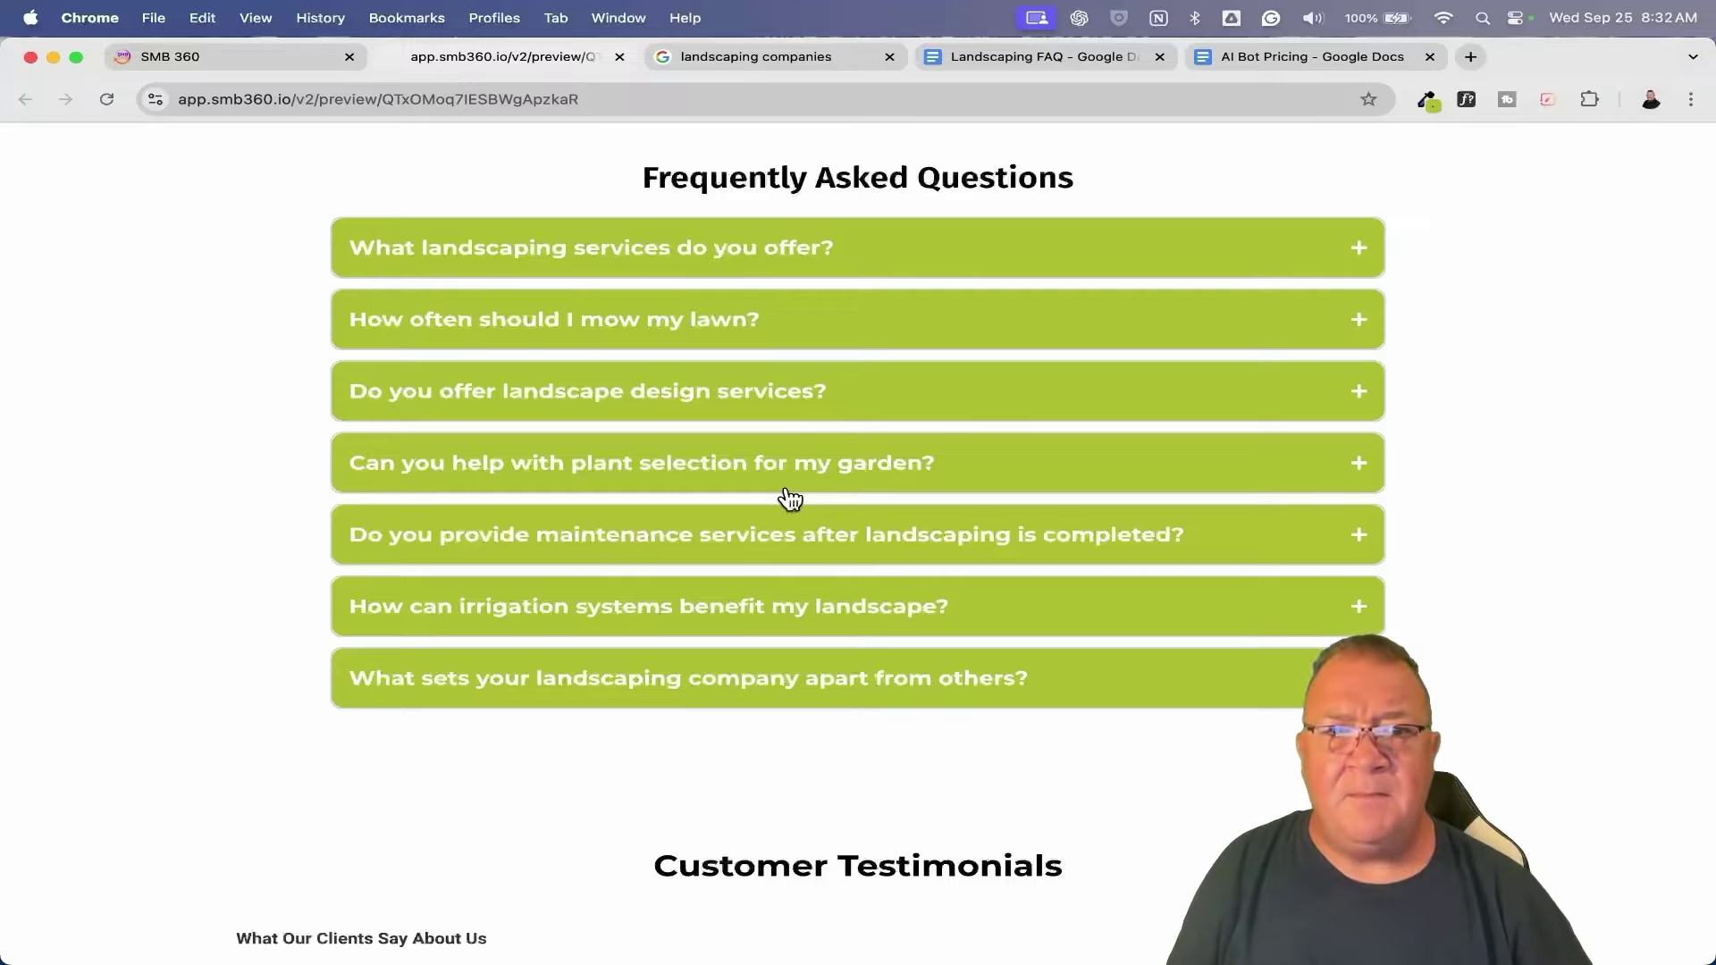
scroll(1000, 540, "down", 5)
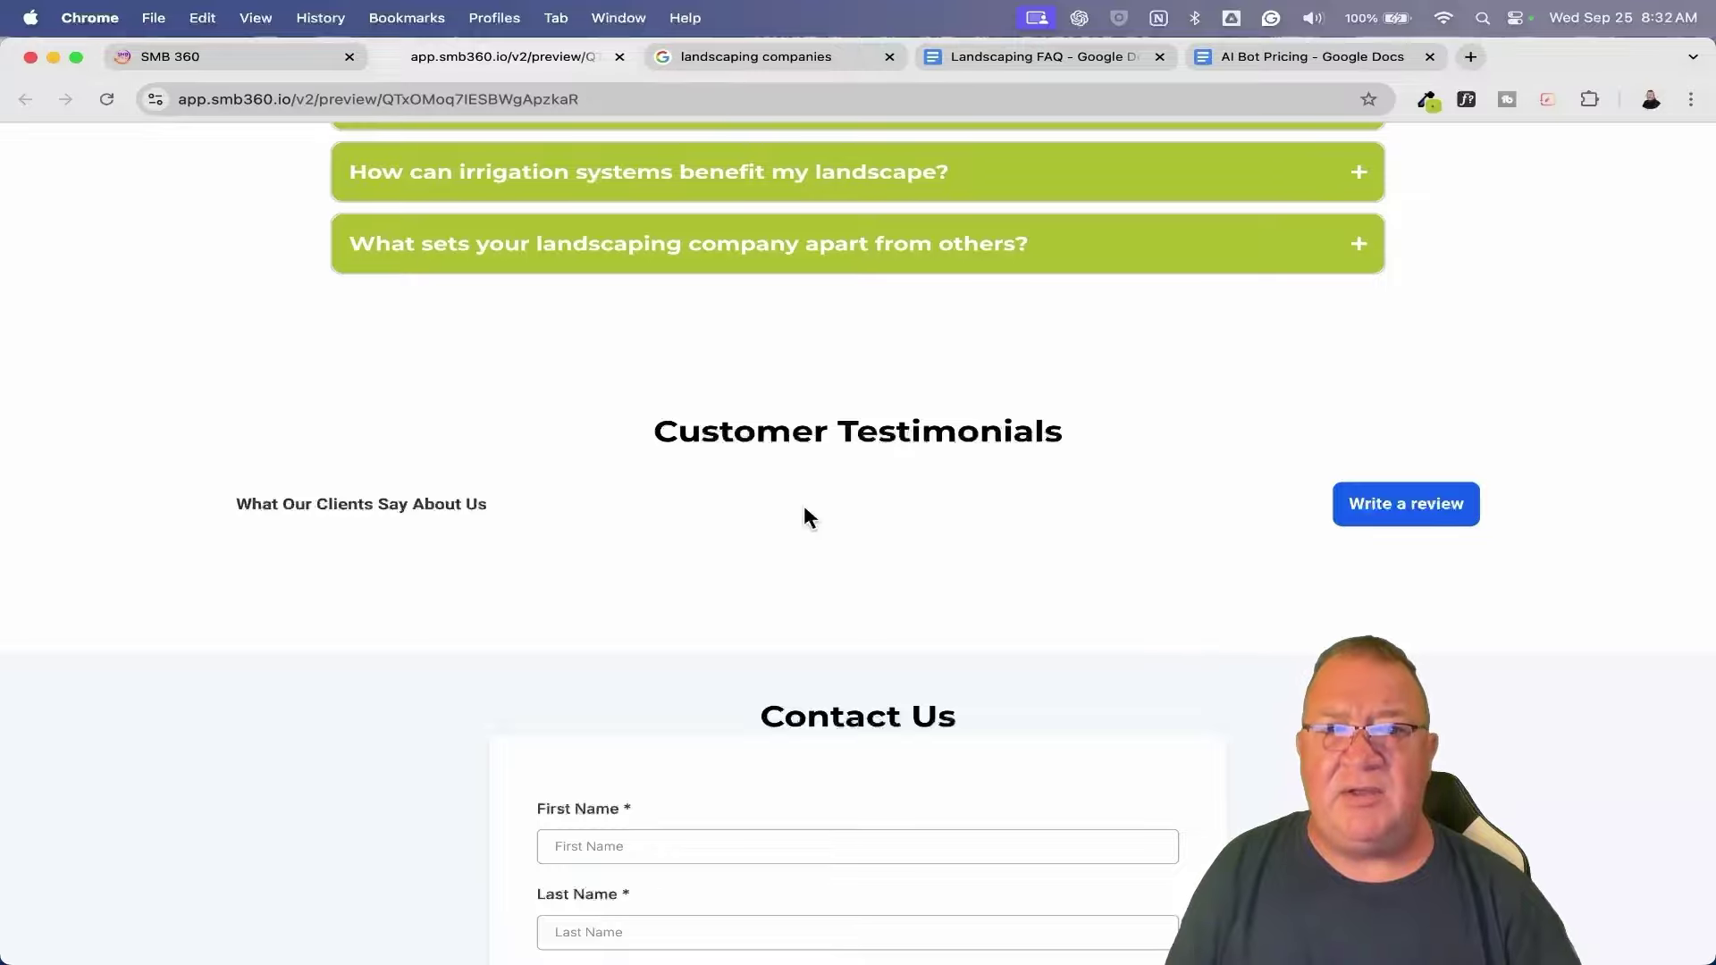
scroll(805, 510, "down", 5)
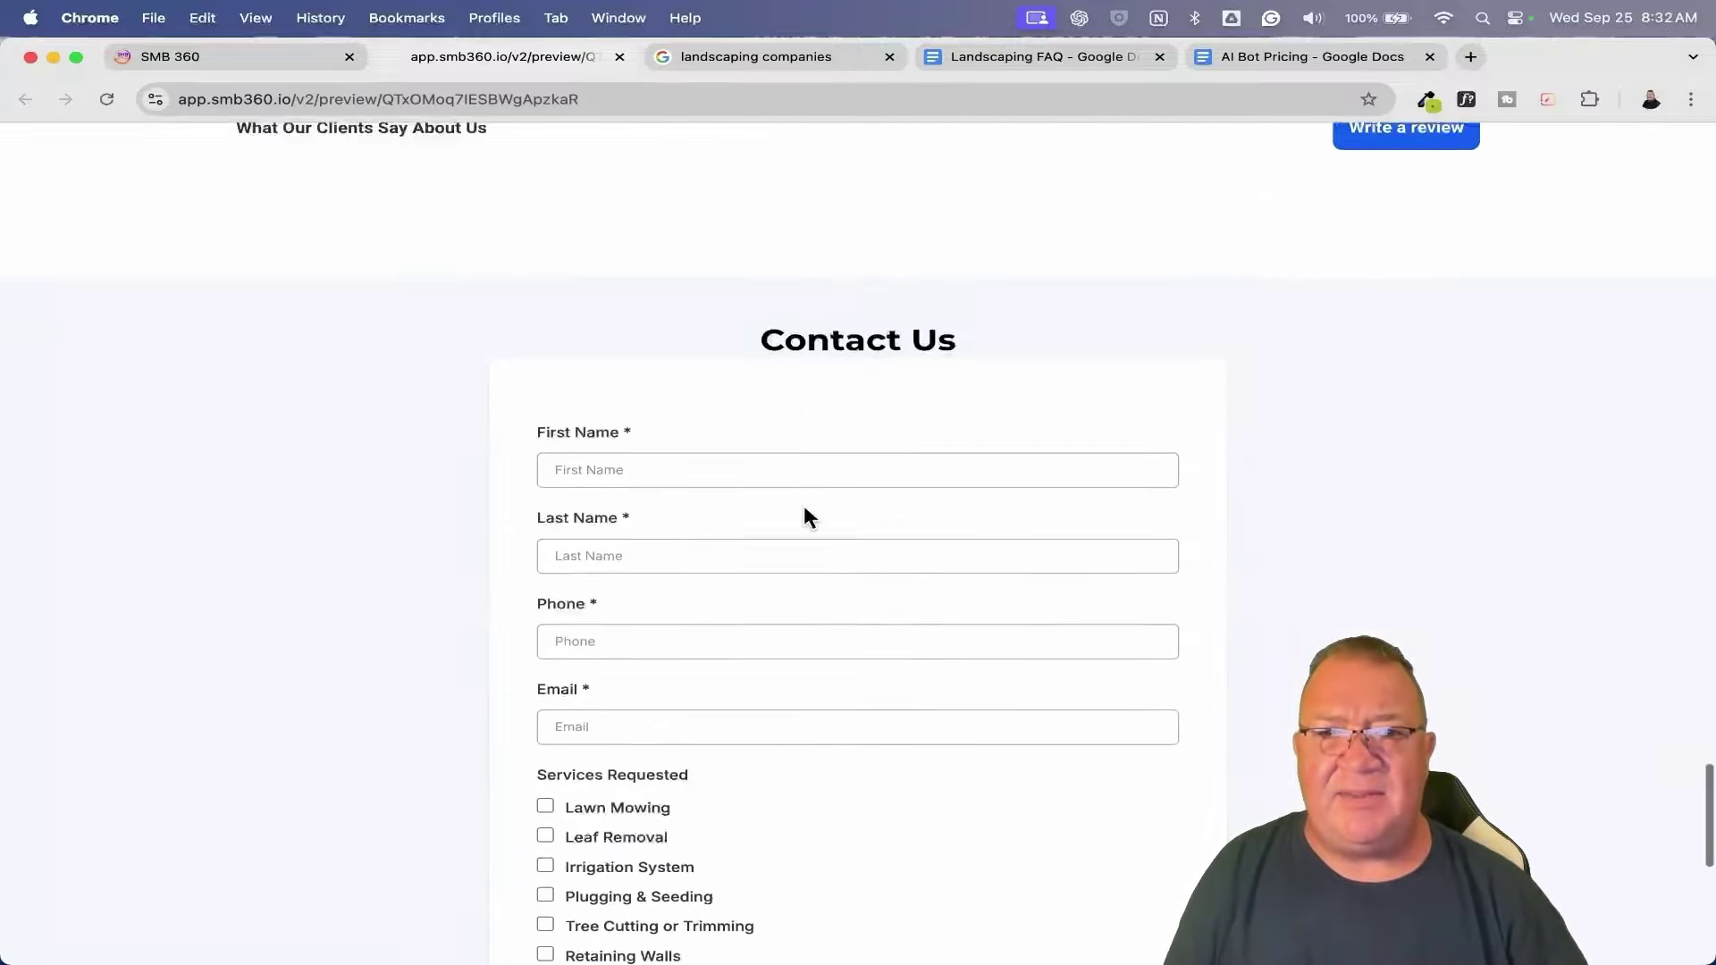
scroll(802, 506, "down", 10)
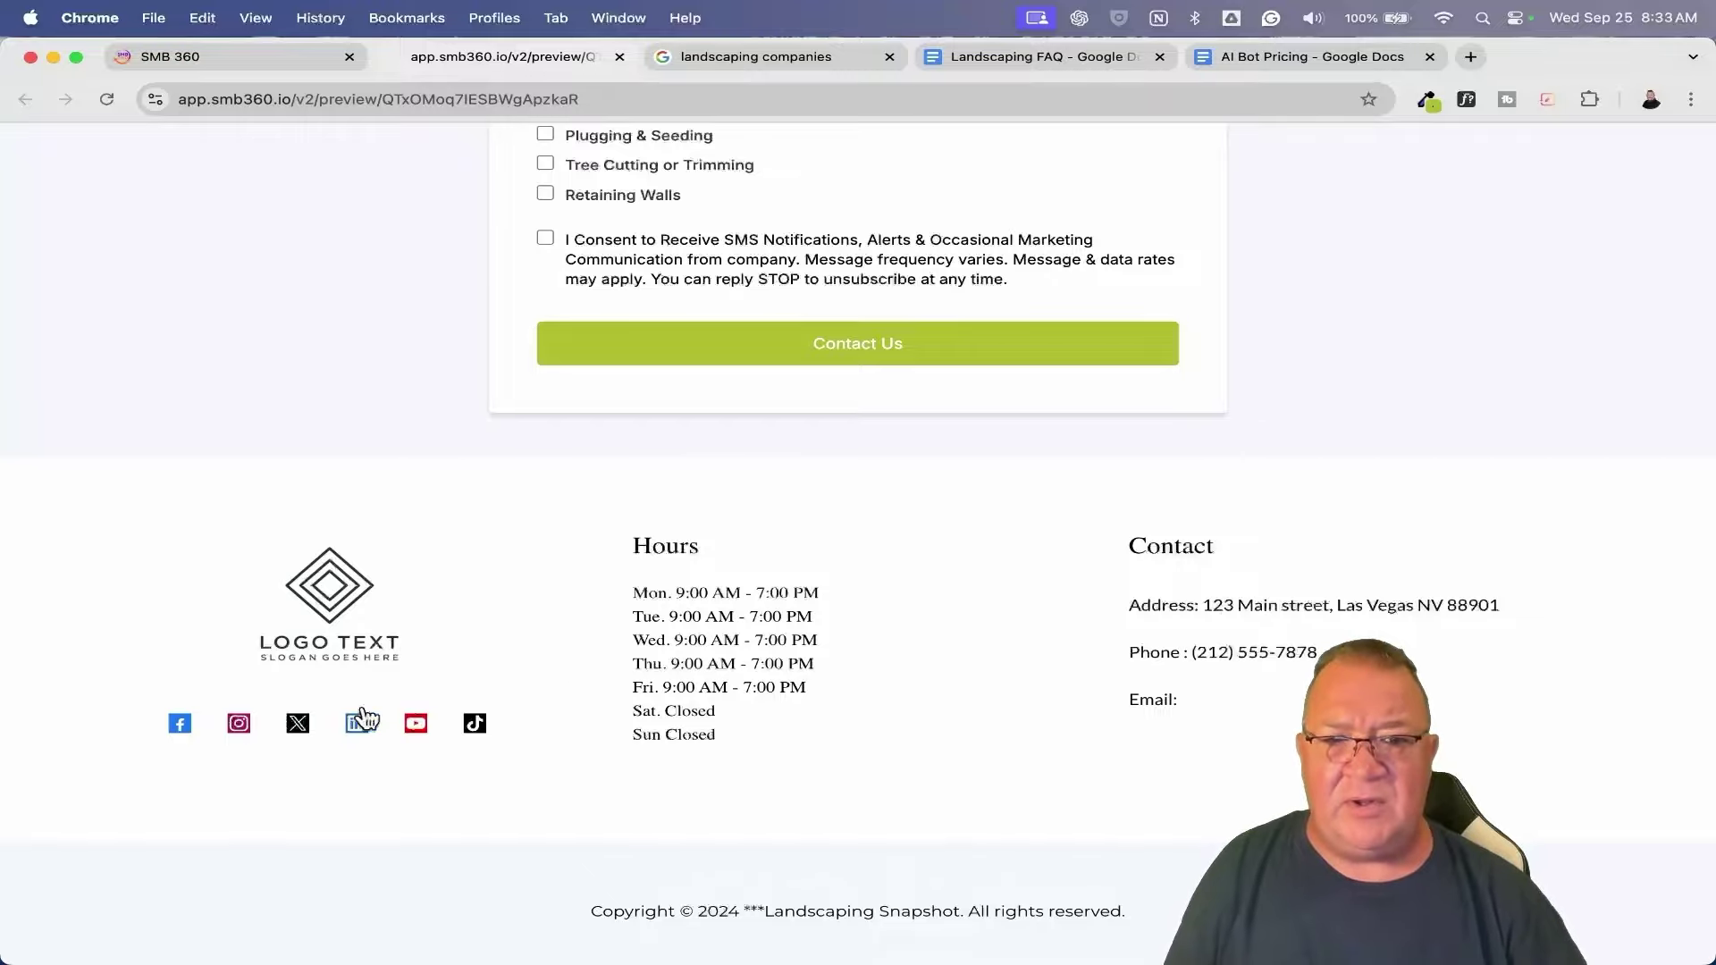
scroll(921, 679, "up", 15)
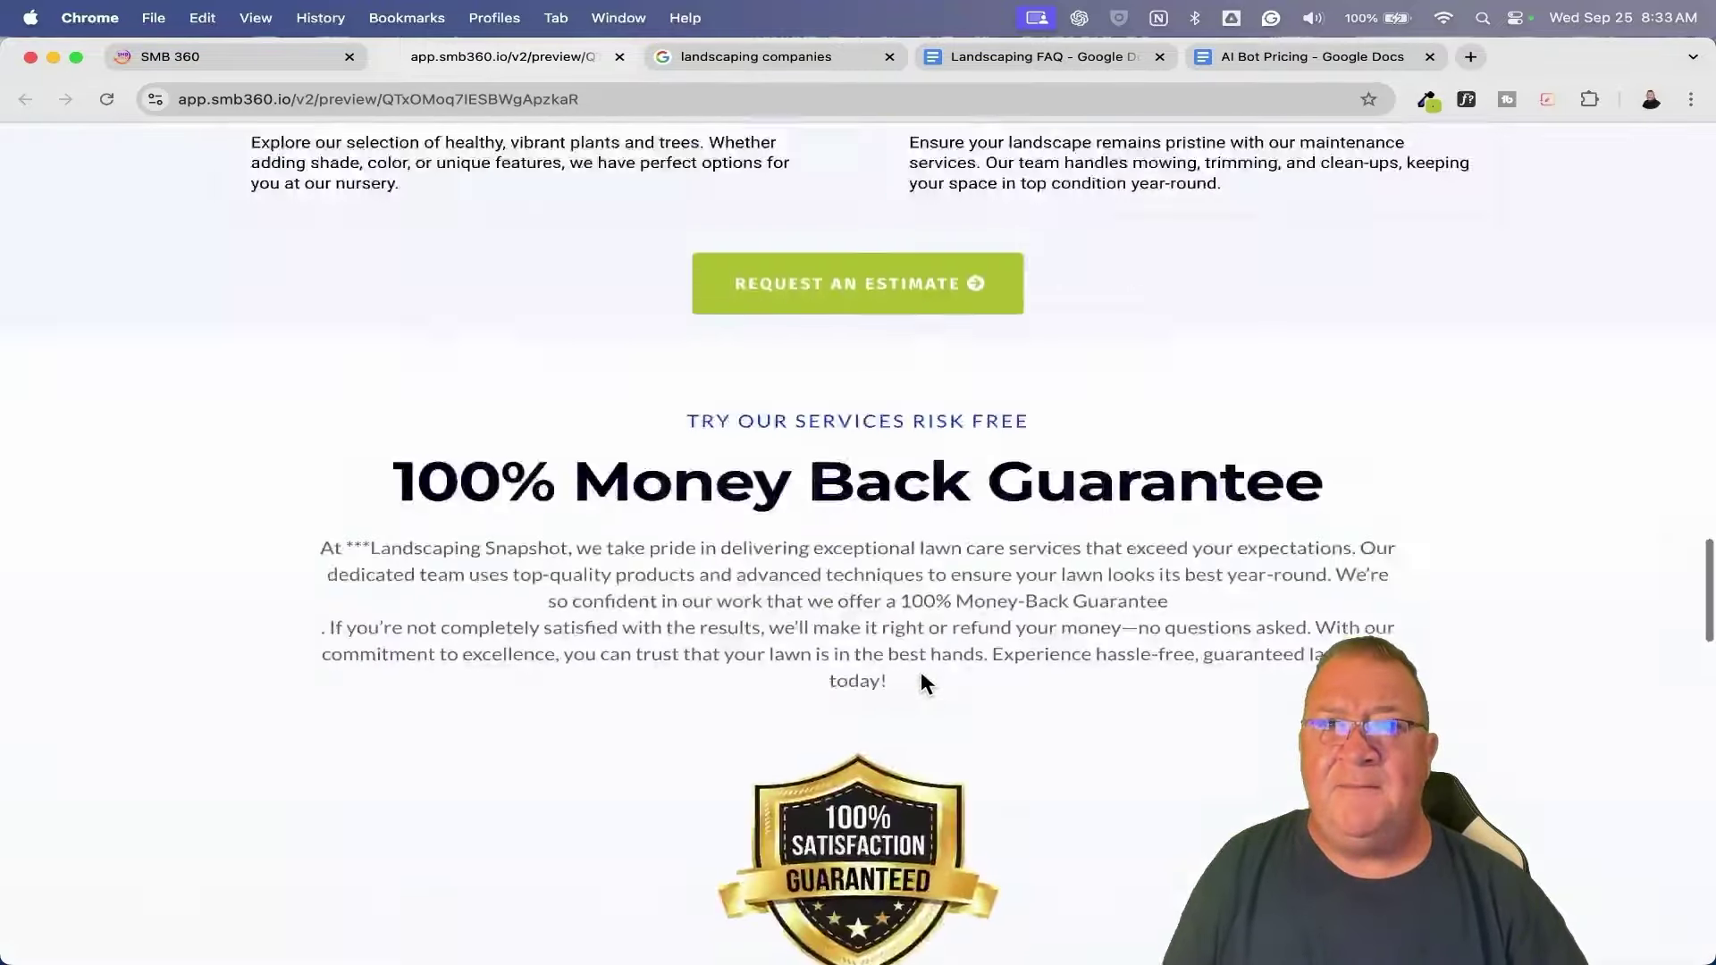
scroll(921, 675, "up", 20)
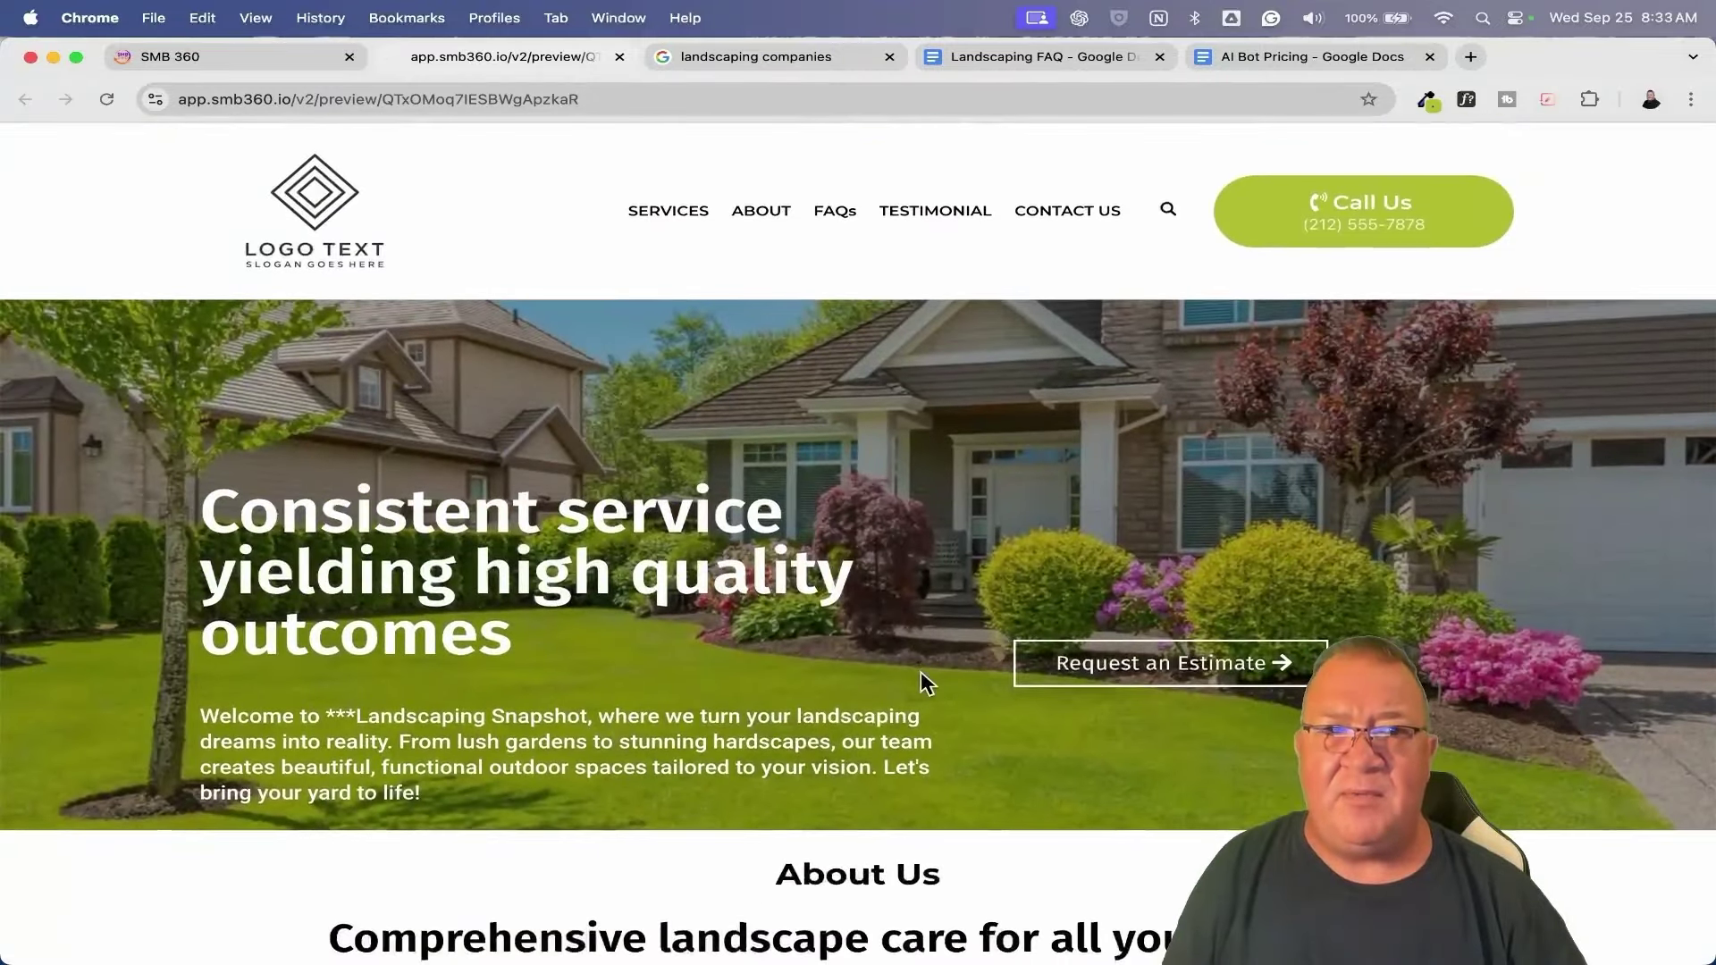
left_click(1144, 676)
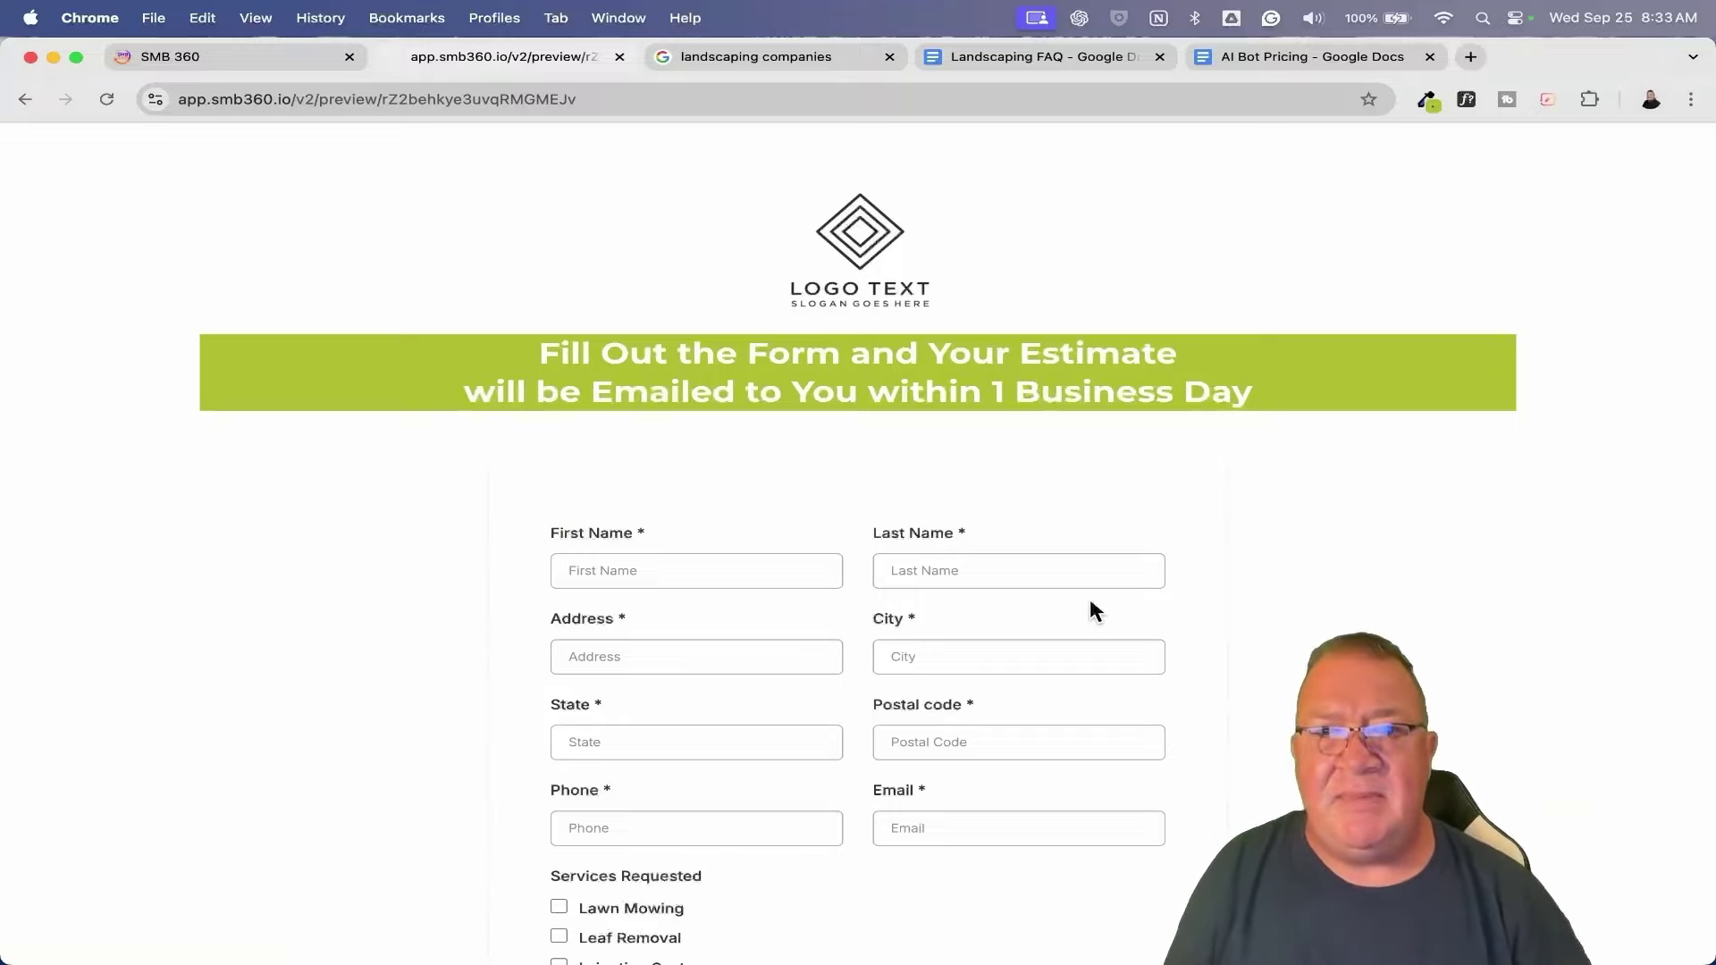
Scroll the estimate form's phone, email and service options, from Lawn Mowing to Retaining Walls.
scroll(1091, 601, "down", 3)
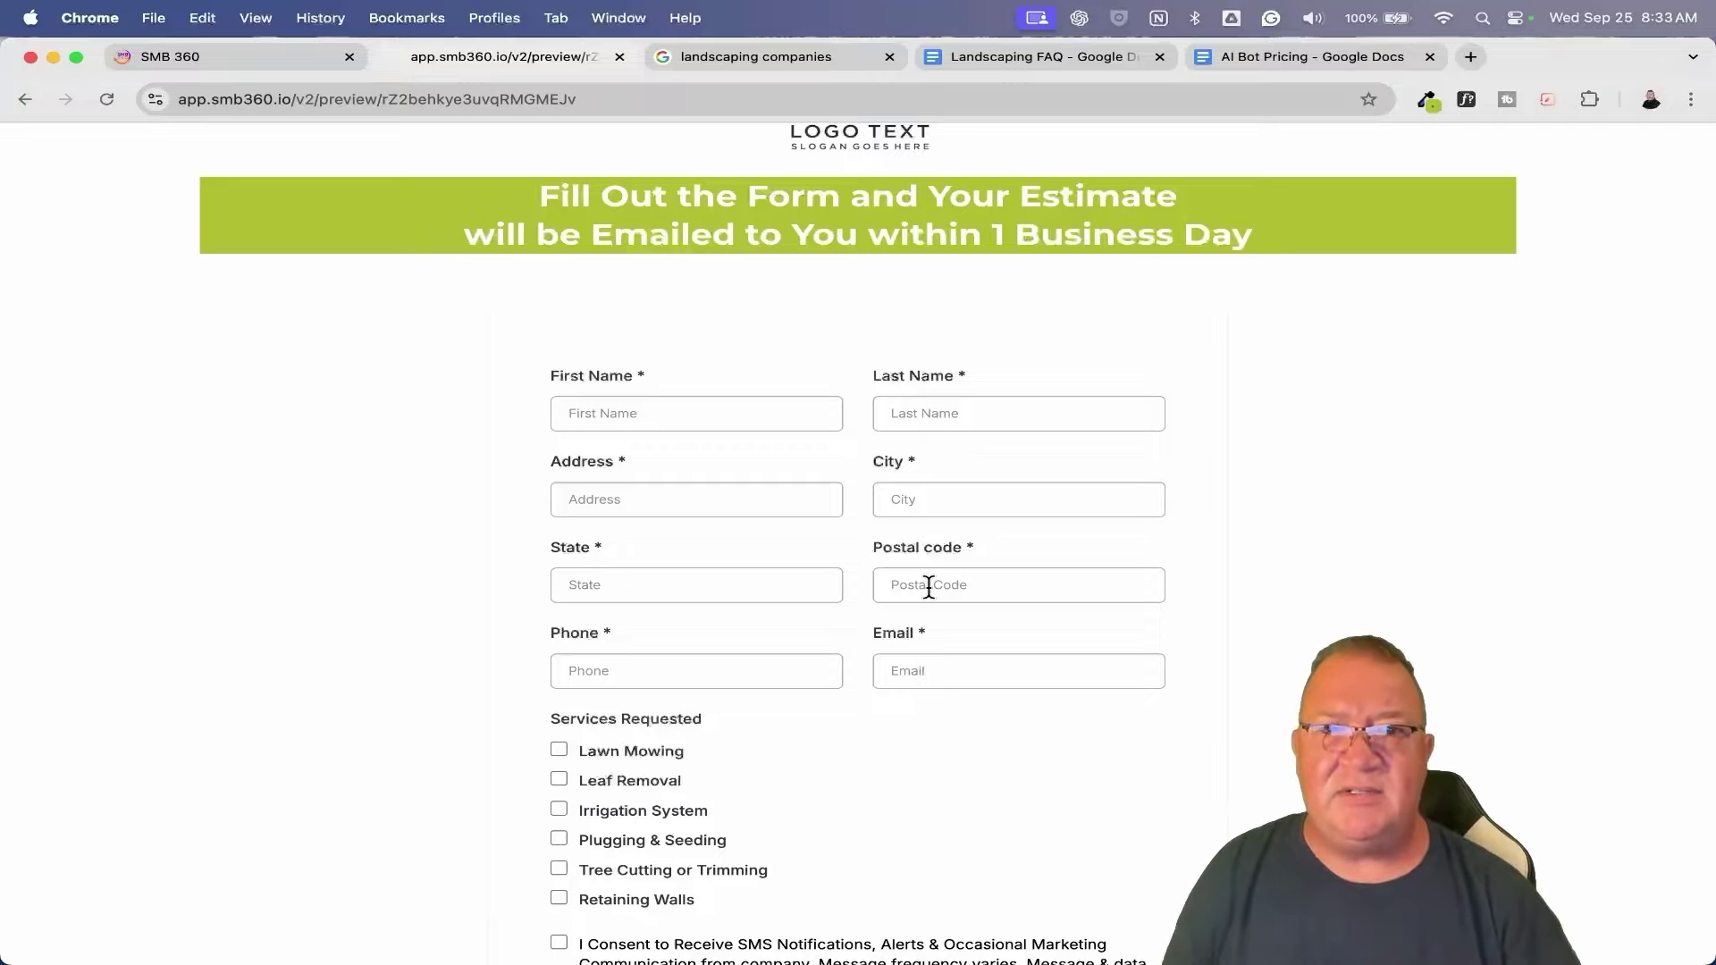
scroll(930, 586, "down", 3)
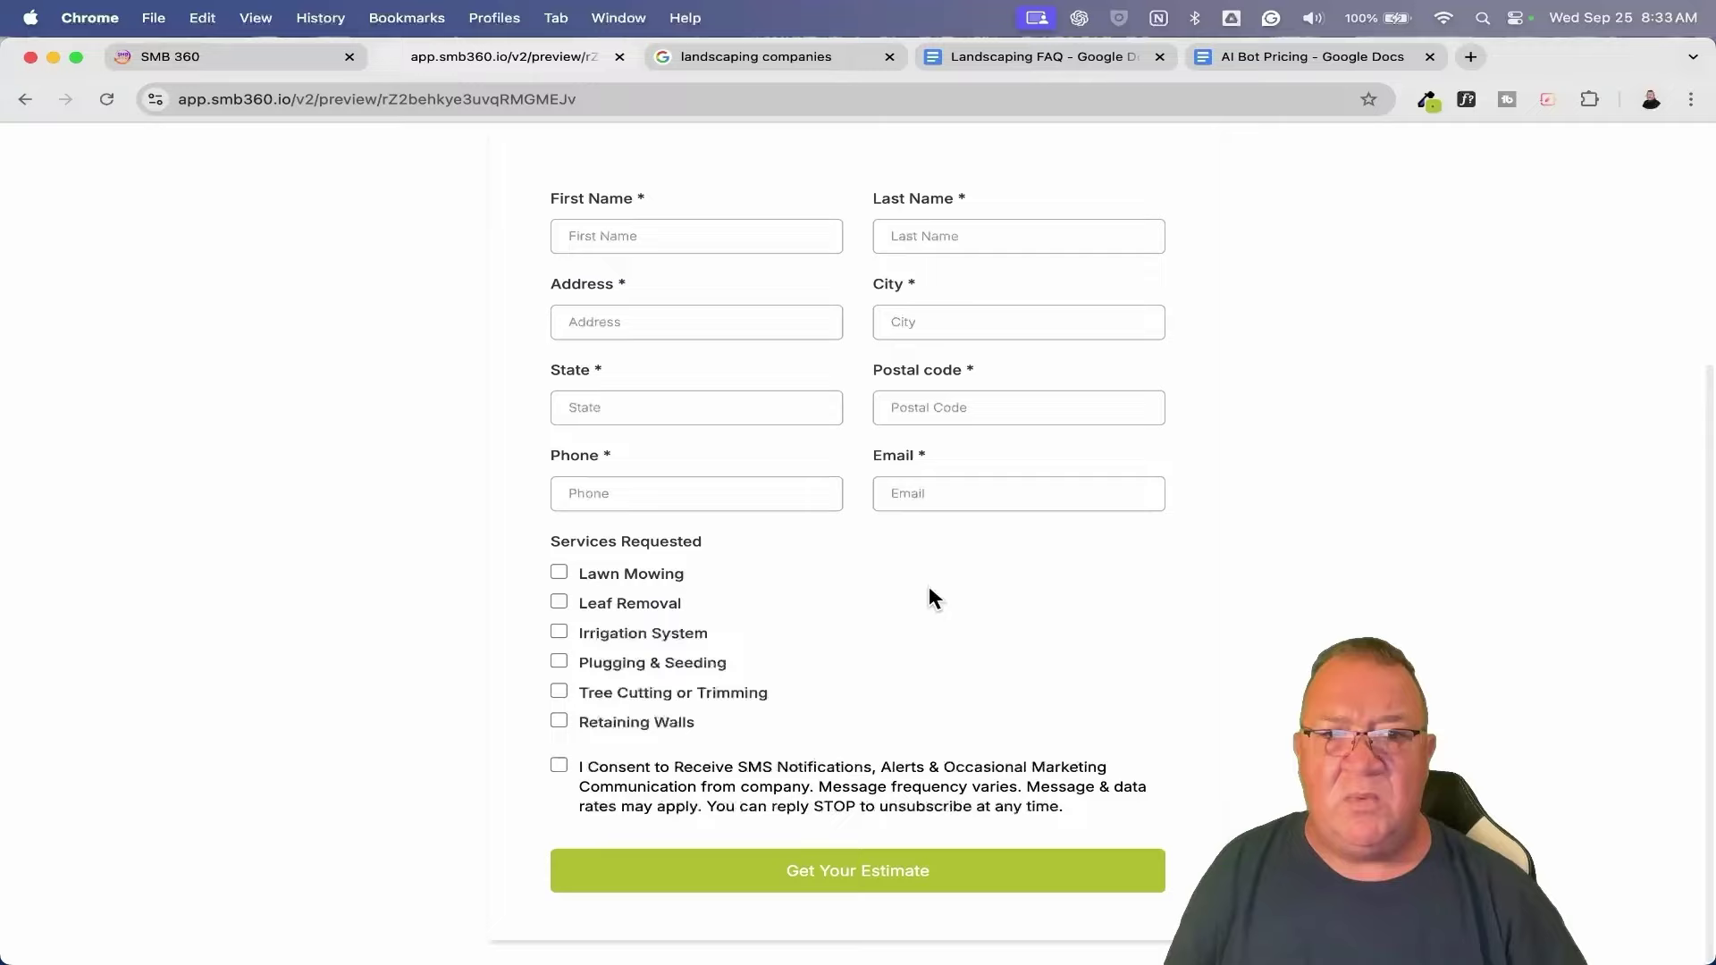
scroll(625, 672, "up", 5)
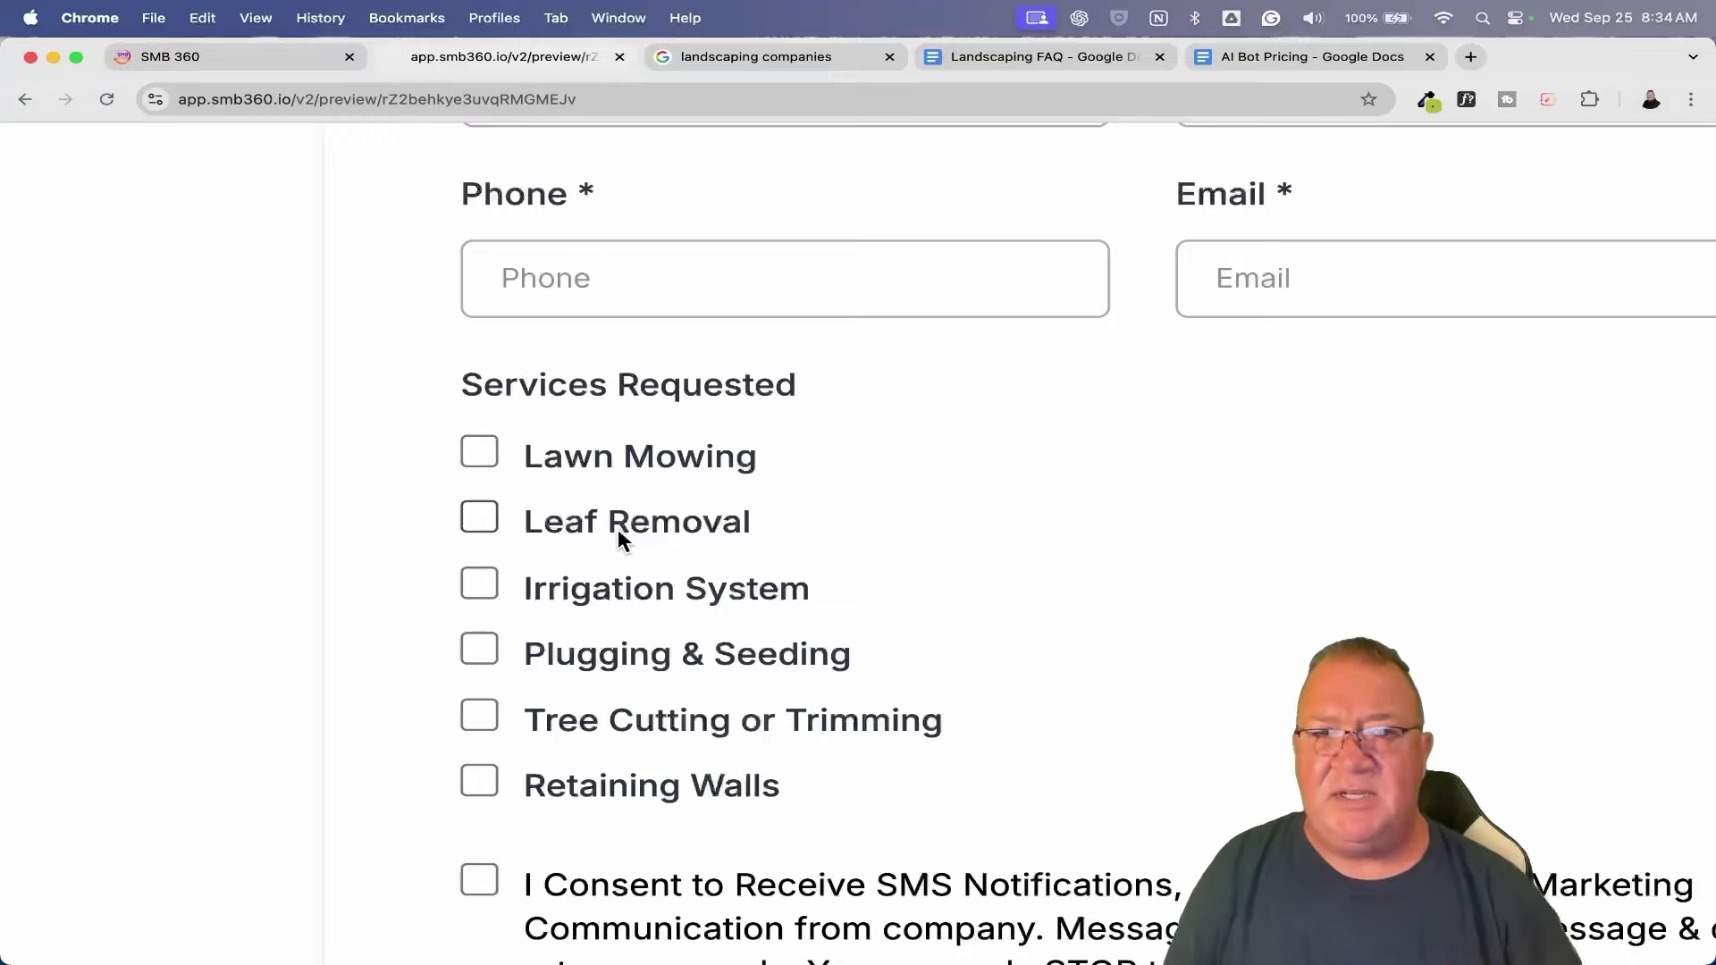
left_click(480, 454)
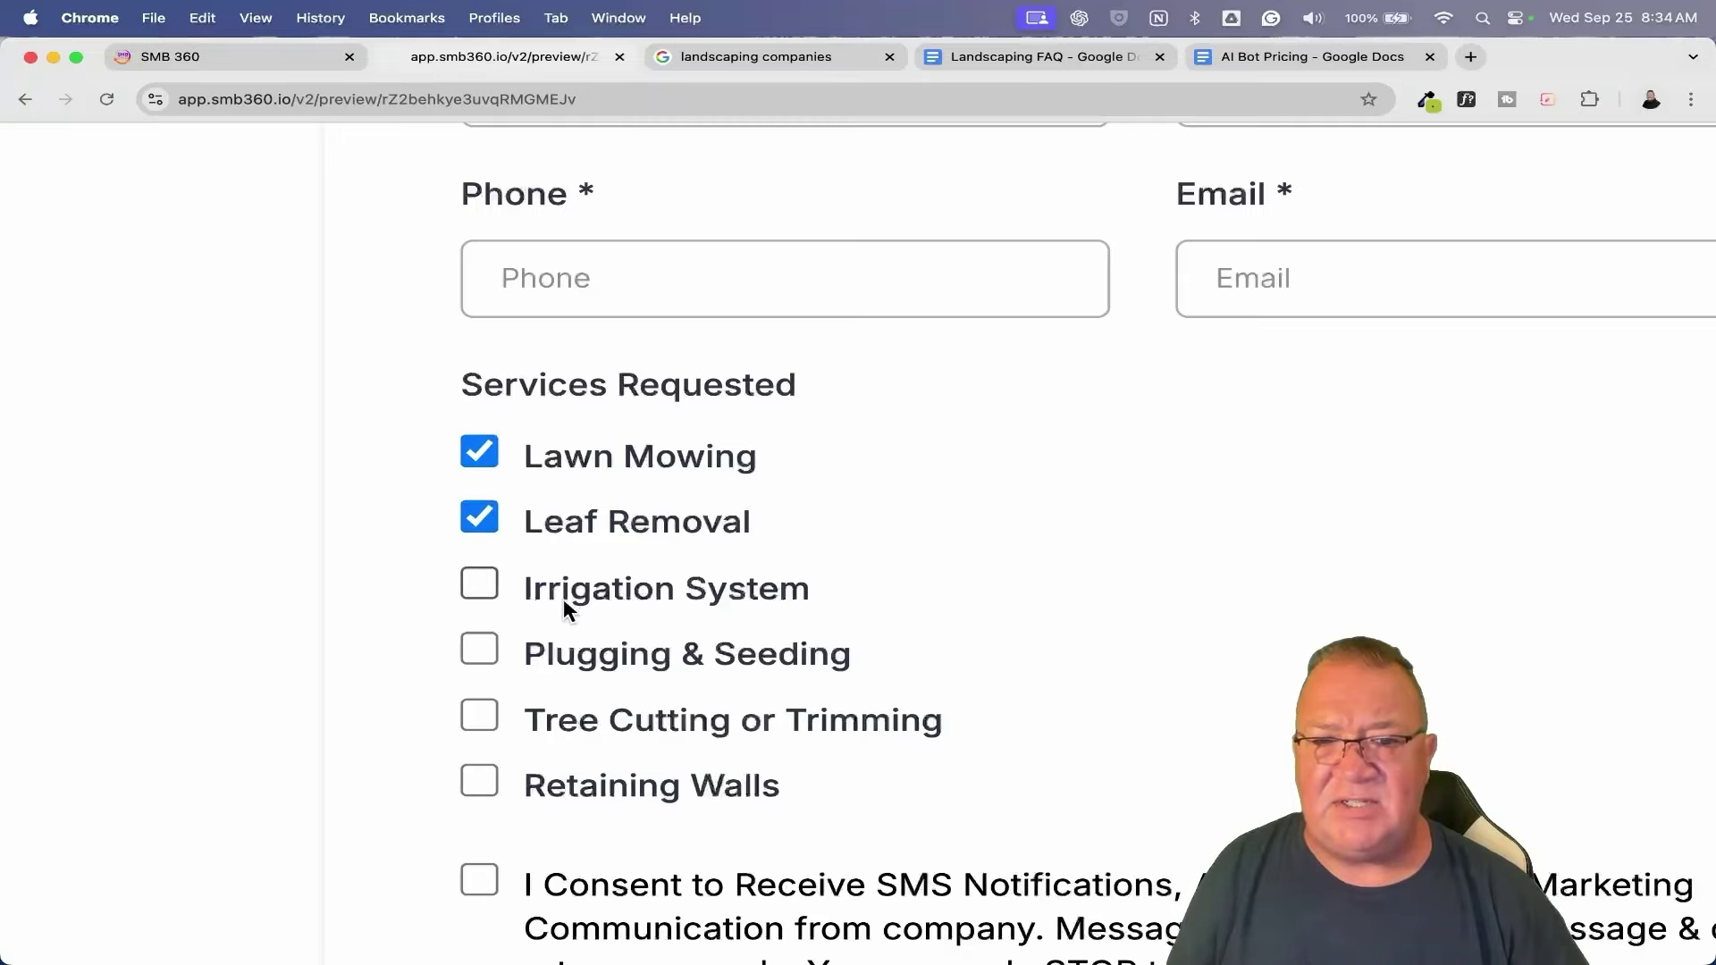
scroll(563, 598, "down", 3)
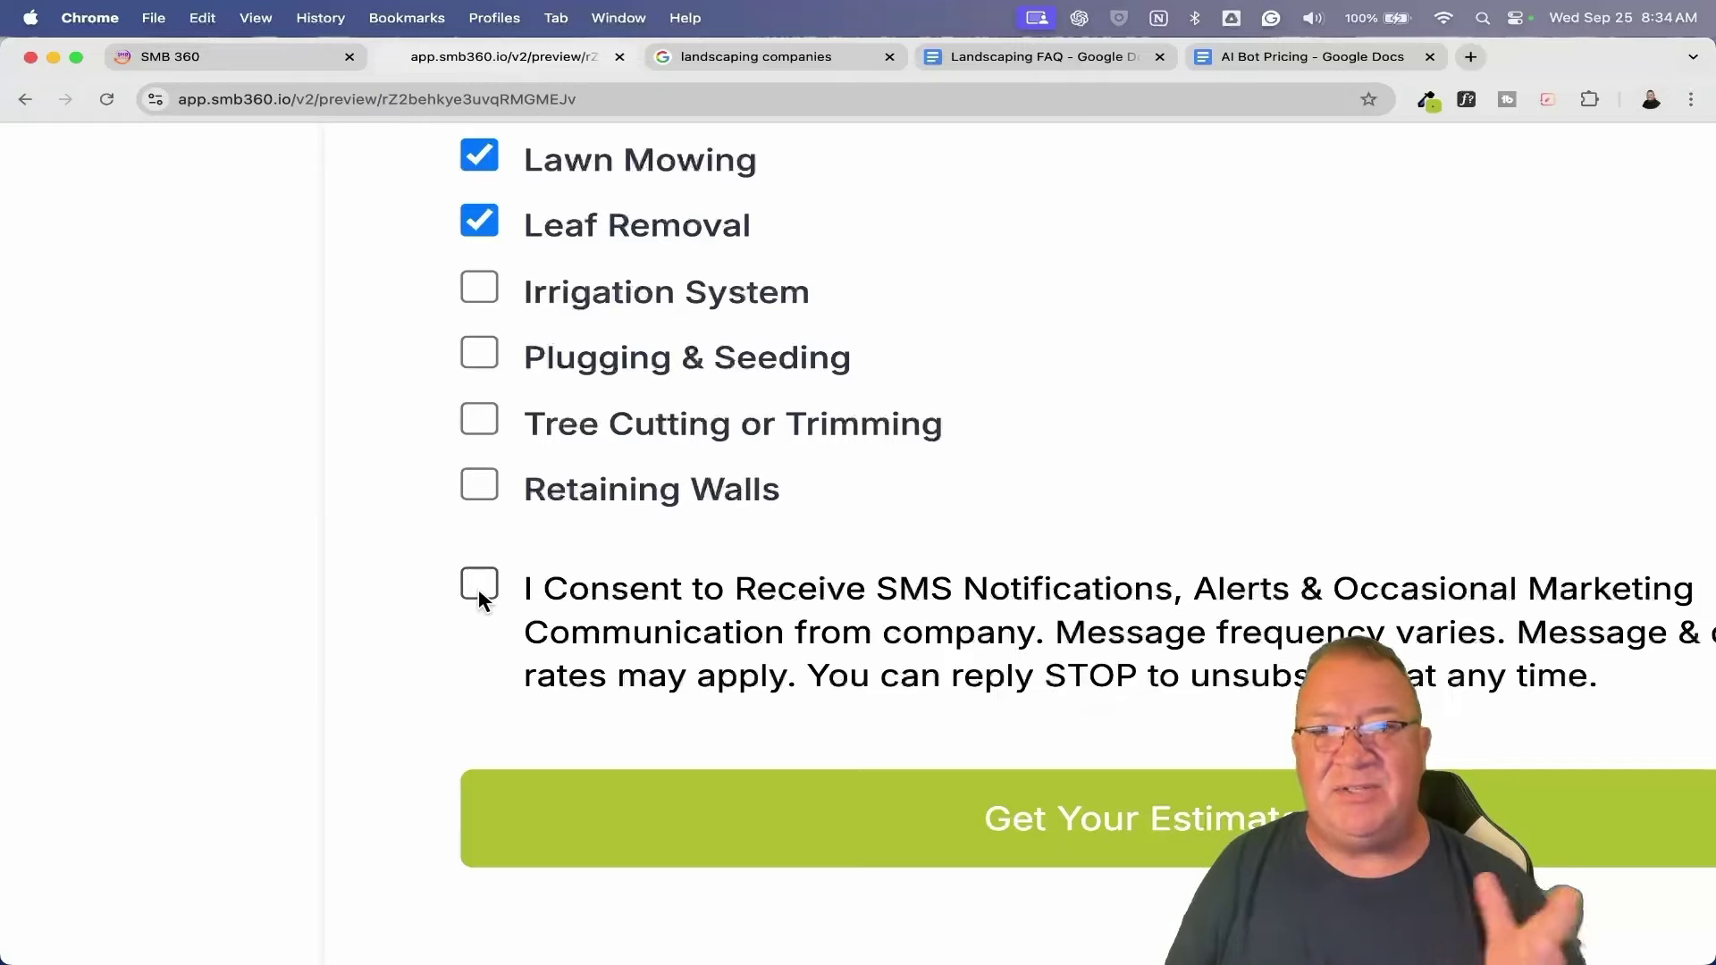
scroll(479, 590, "down", 5)
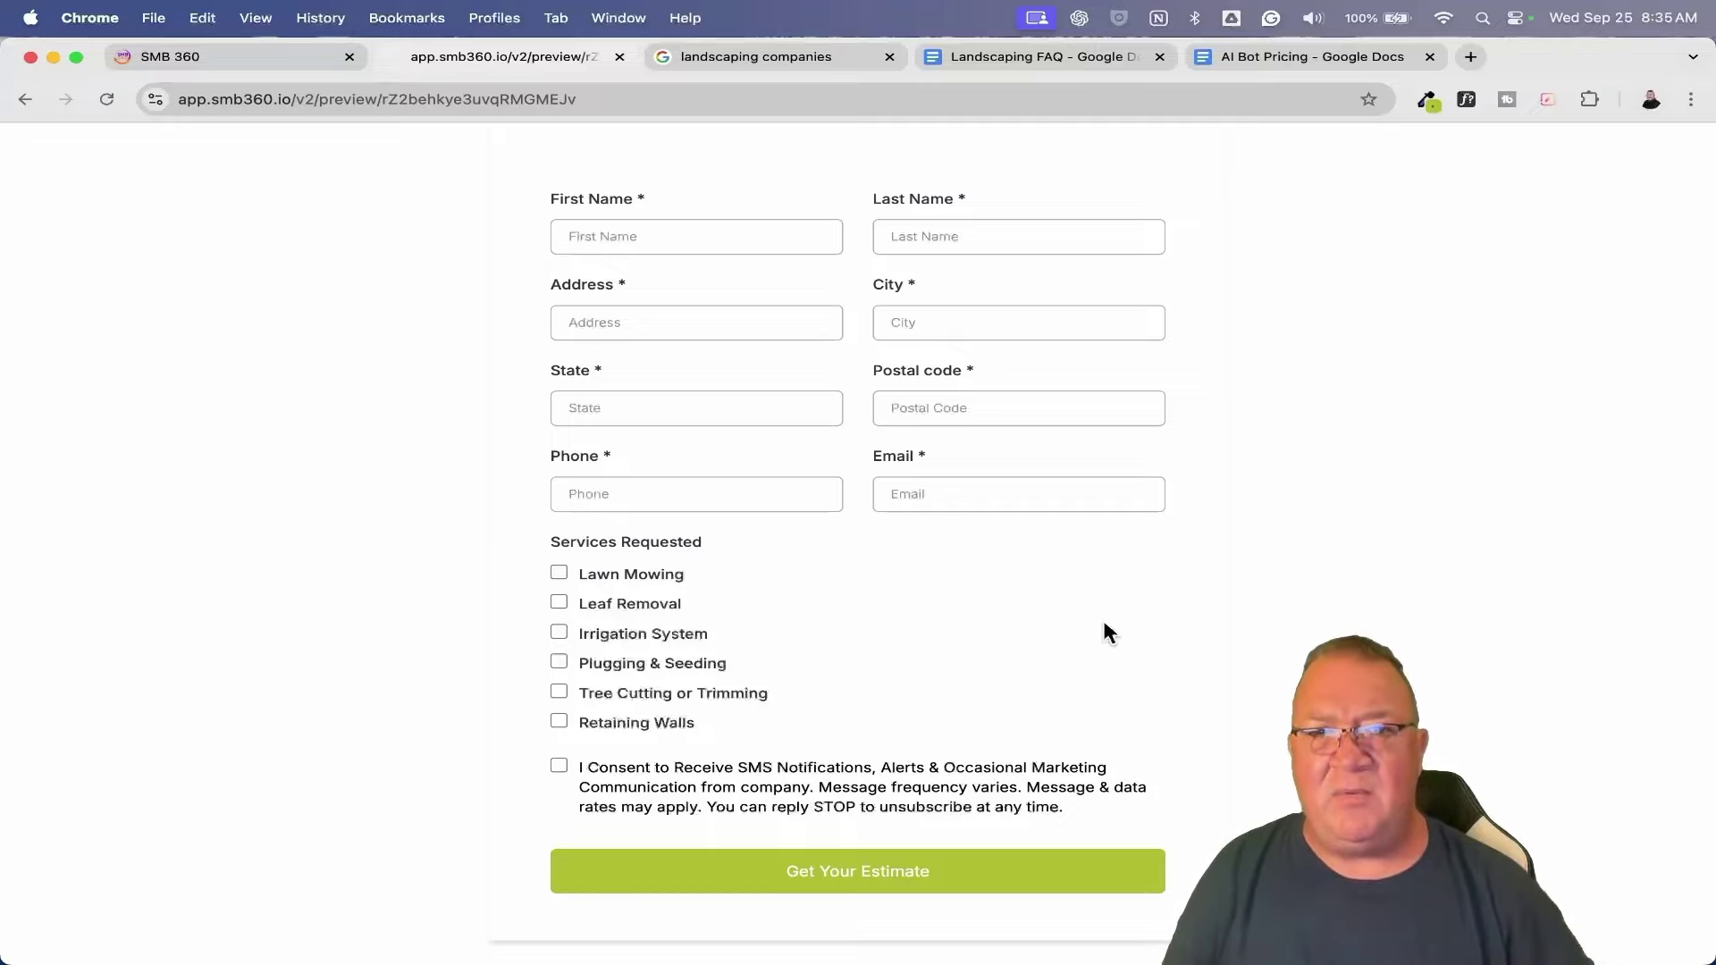
Highlight the '1 Business Day' turnaround promise in the form's green banner.
scroll(1099, 608, "up", 5)
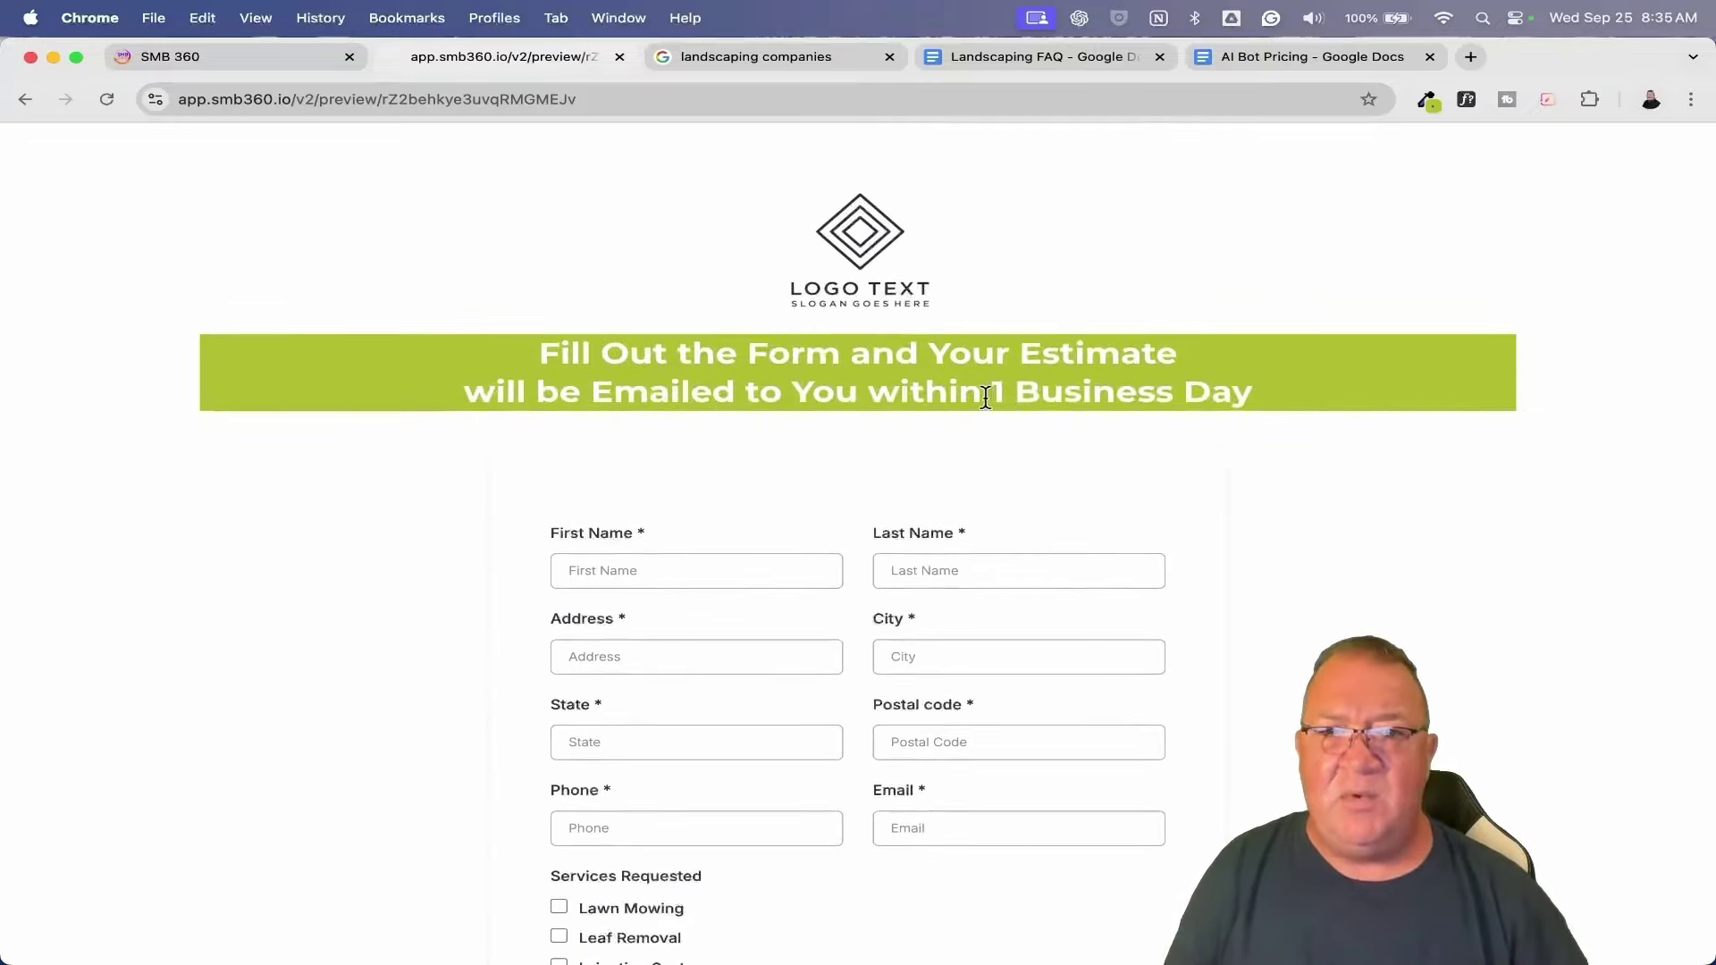
left_click_drag(986, 397, 1242, 375)
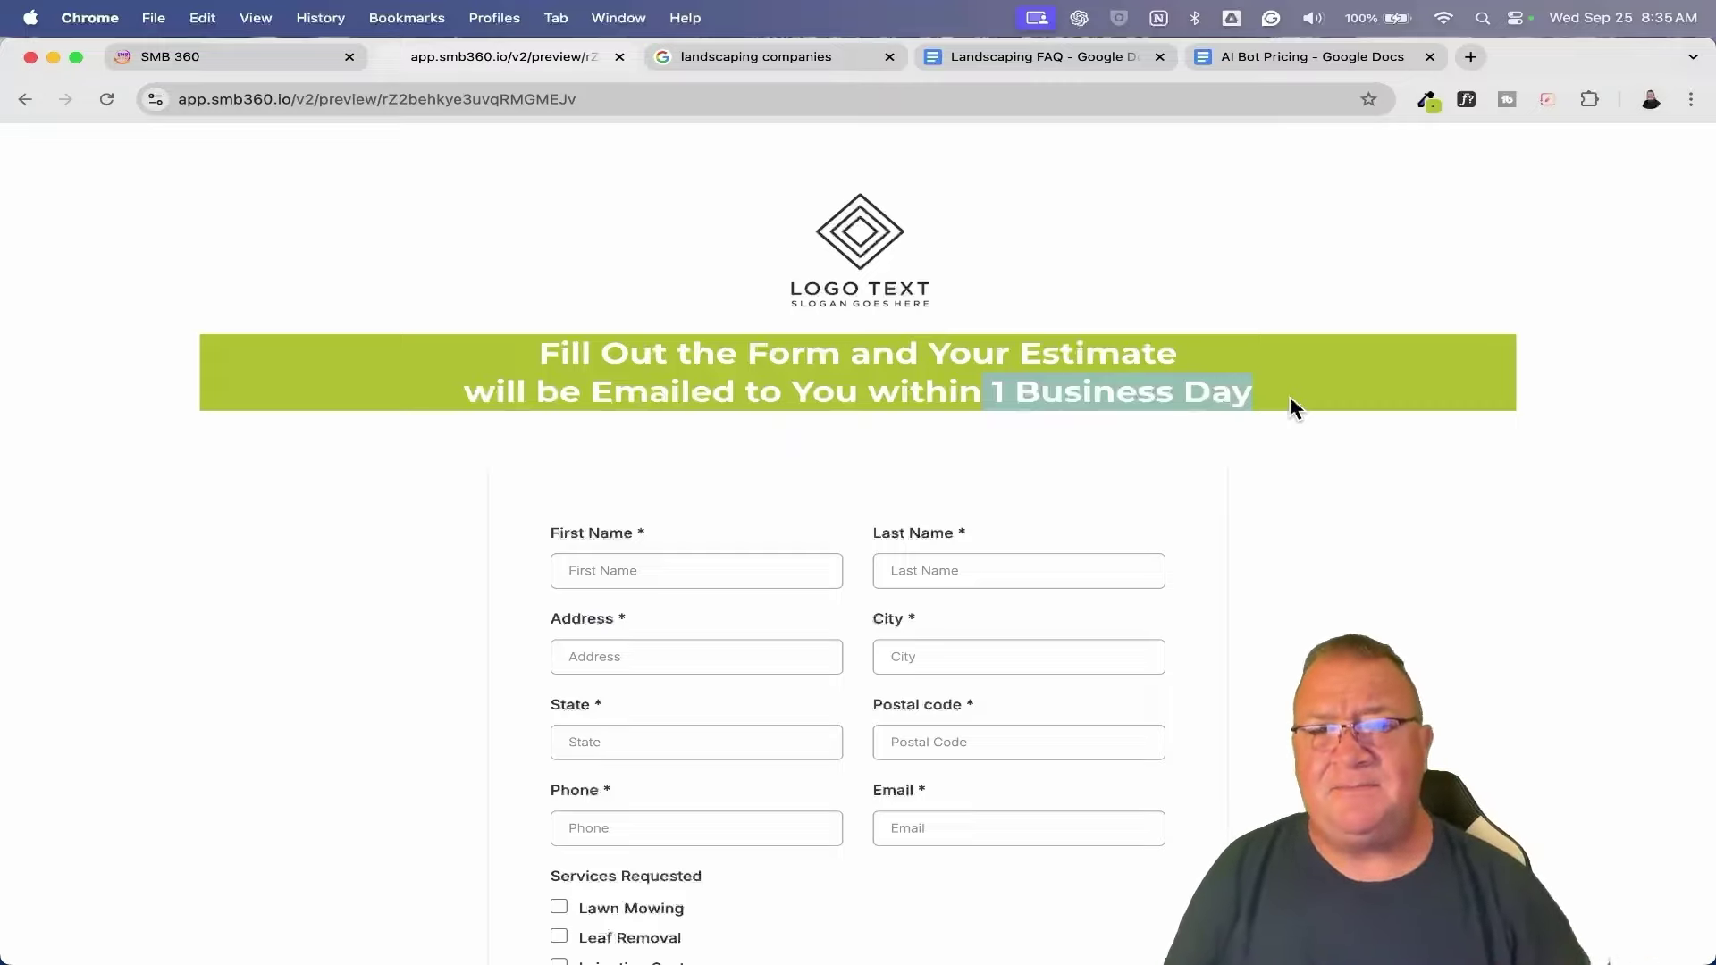
scroll(1289, 400, "down", 5)
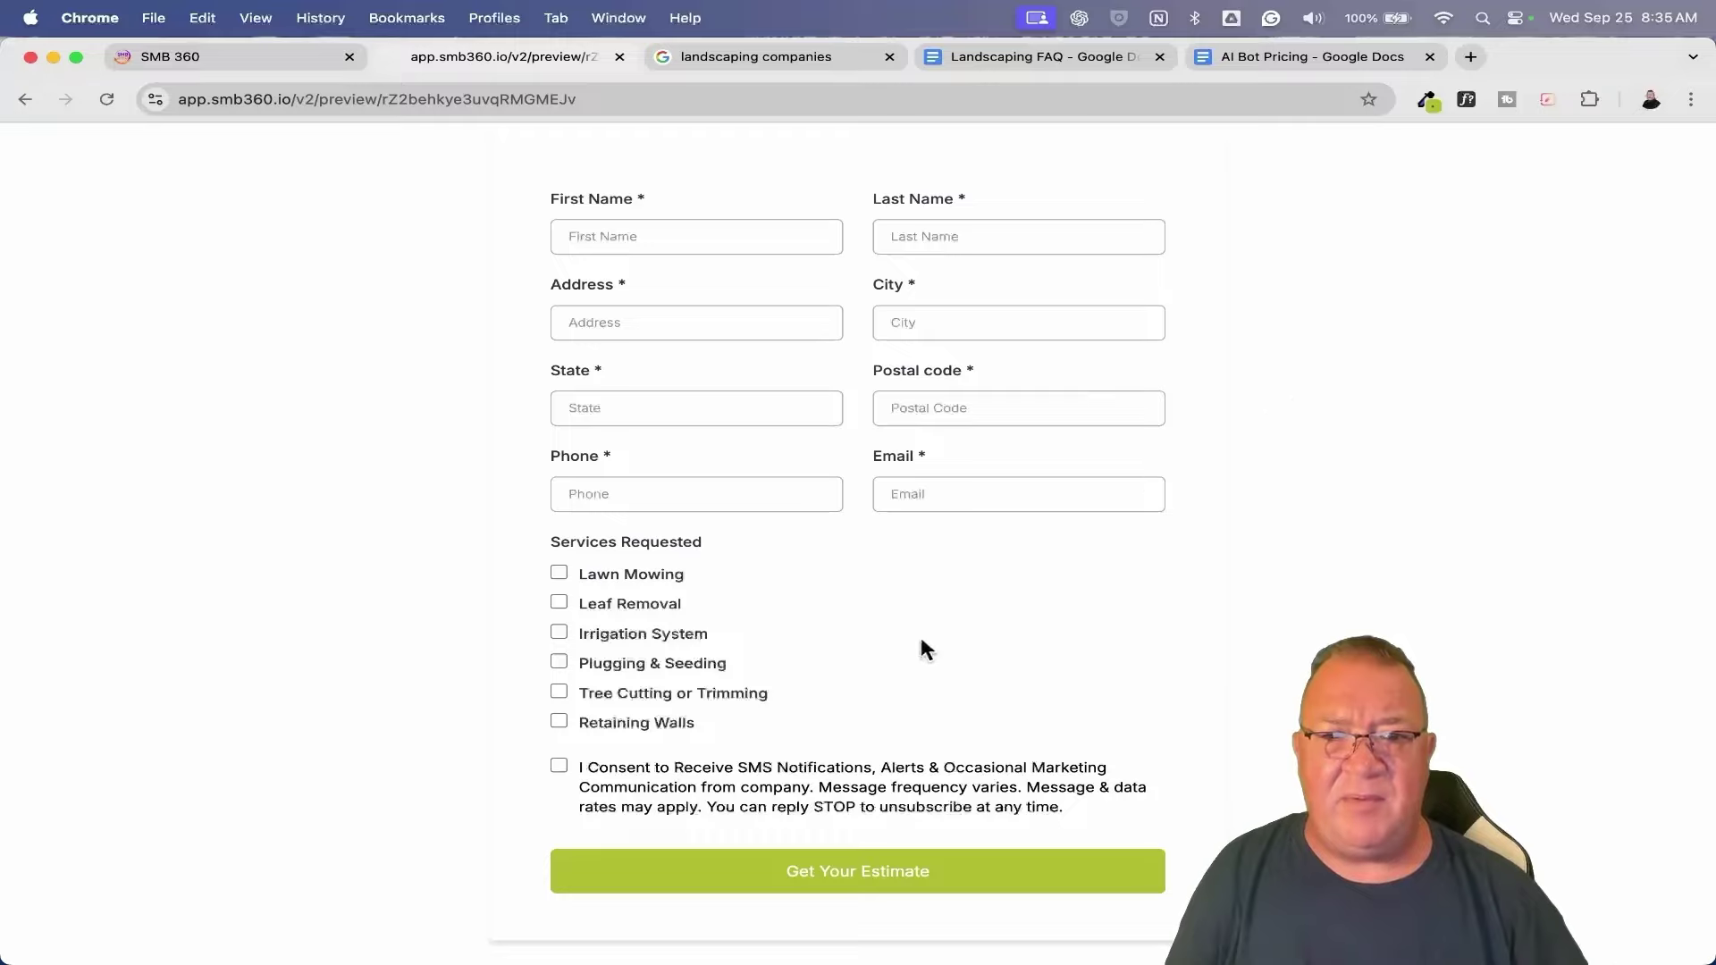
scroll(889, 661, "up", 4)
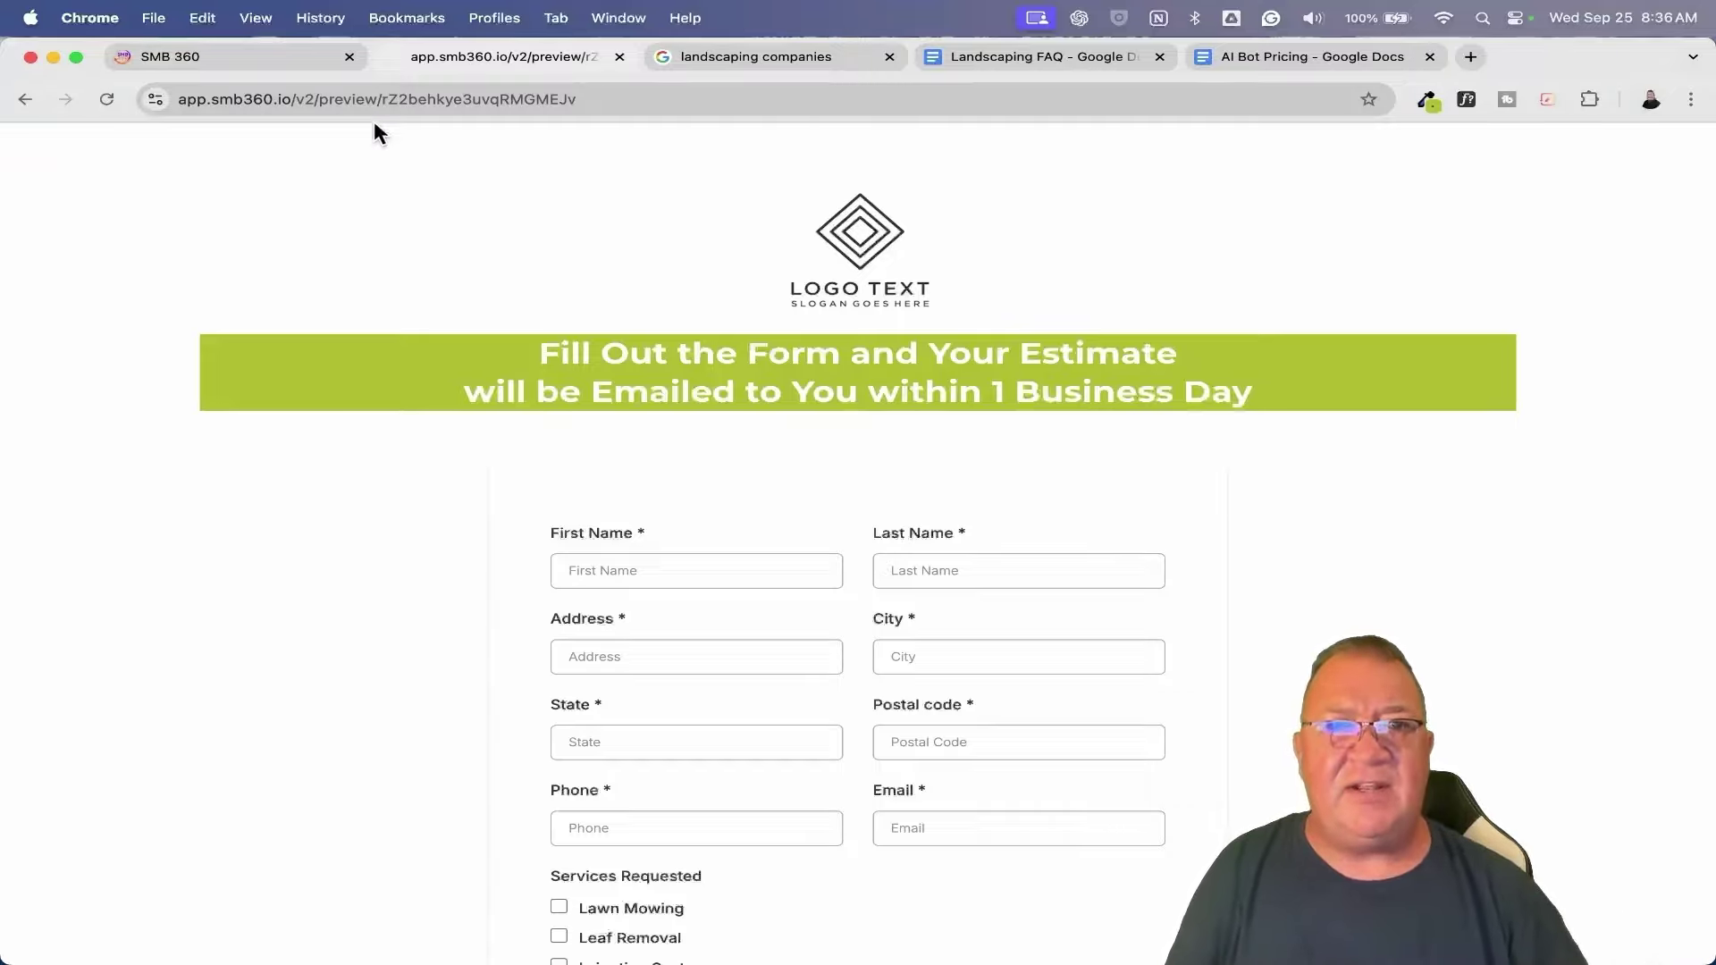
Close the estimate form preview, returning to Landscaping Funnel 1's steps.
left_click(250, 51)
left_click(477, 59)
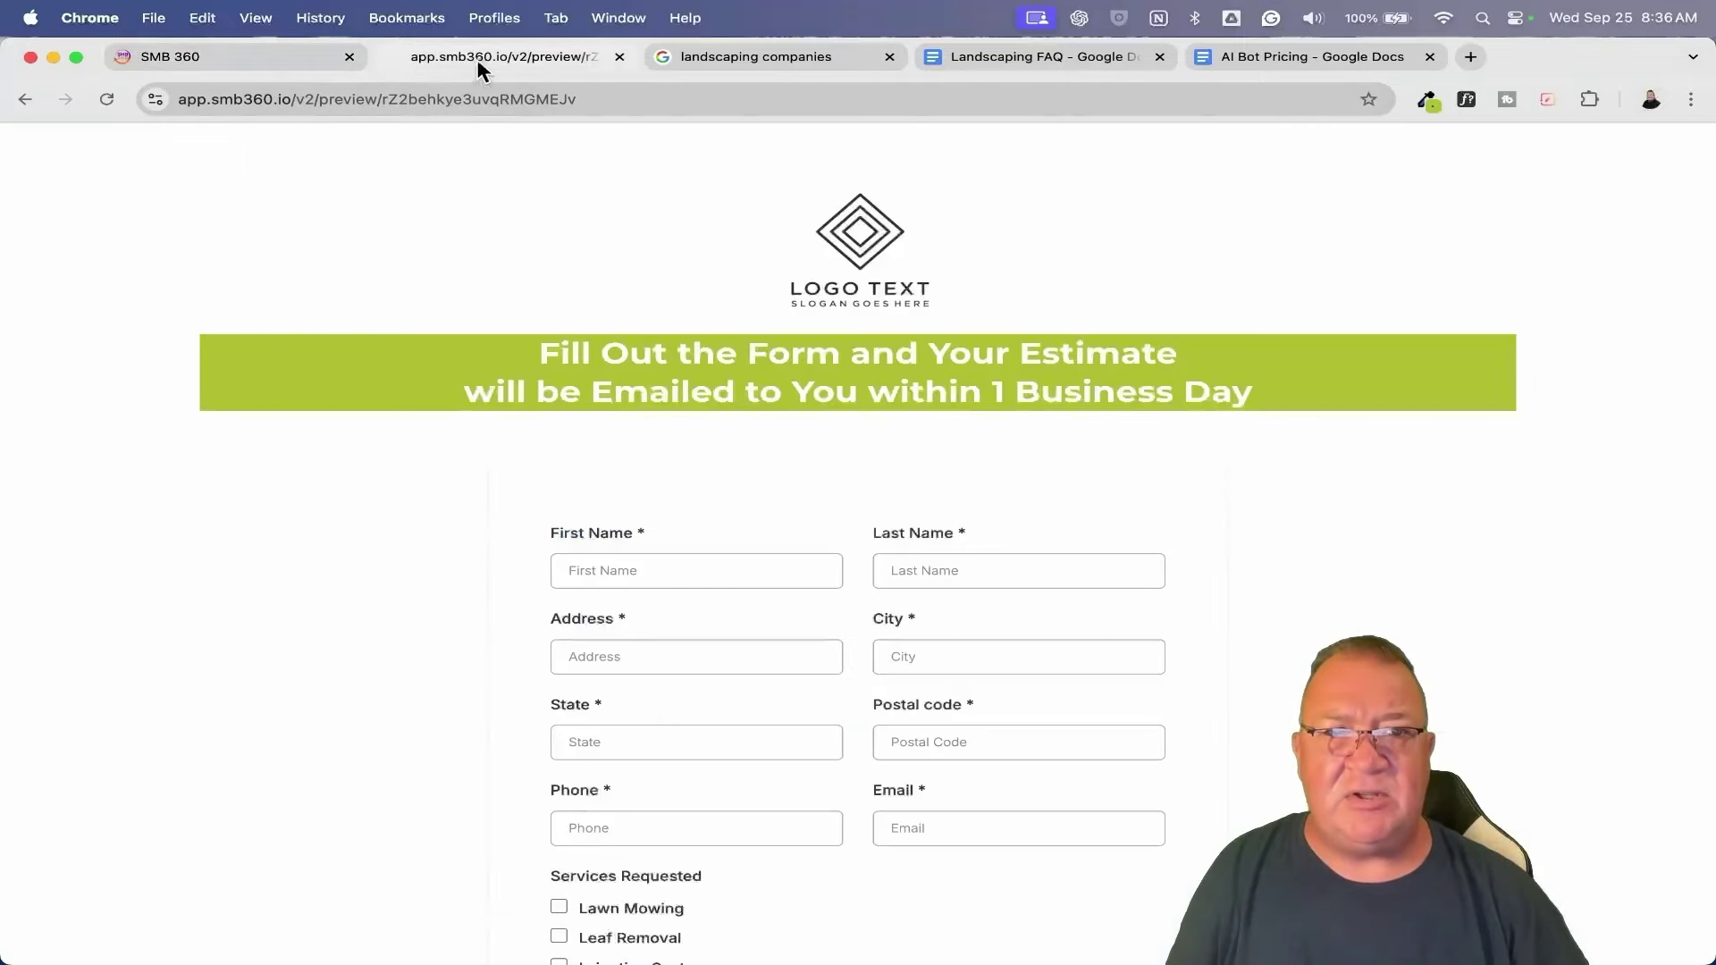
left_click(619, 56)
Preview the 'Thank You For Submitting Your Estimate' page from the Thank You step, then close it.
left_click(250, 57)
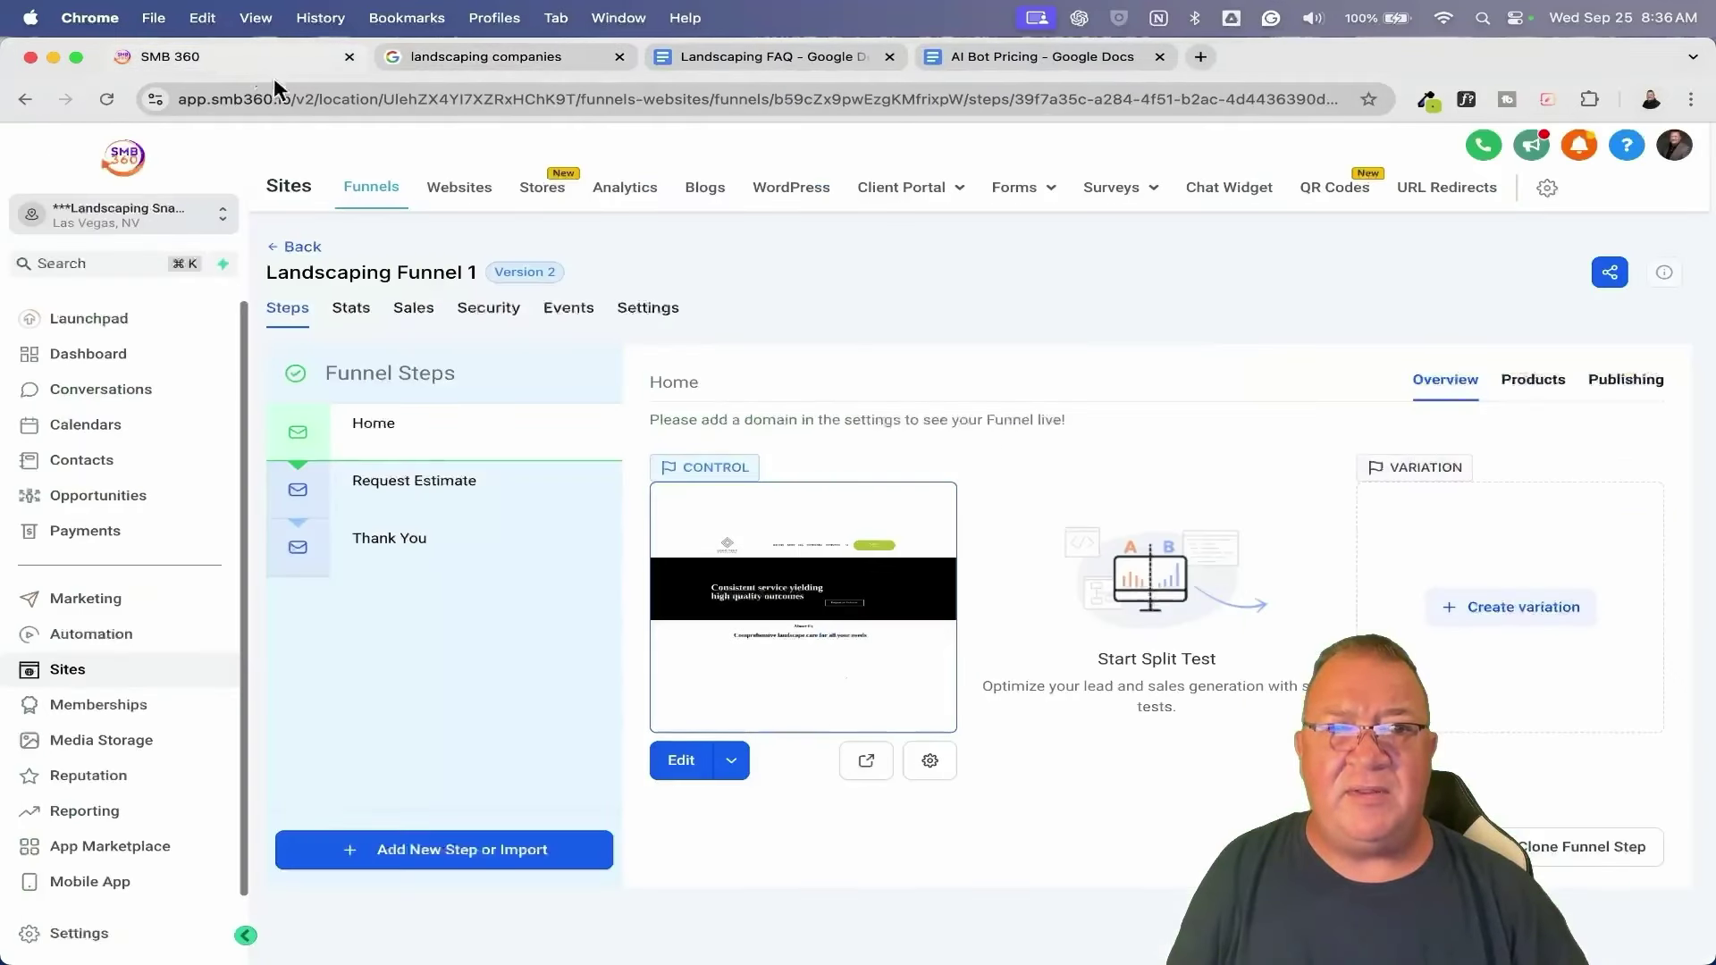
left_click(398, 541)
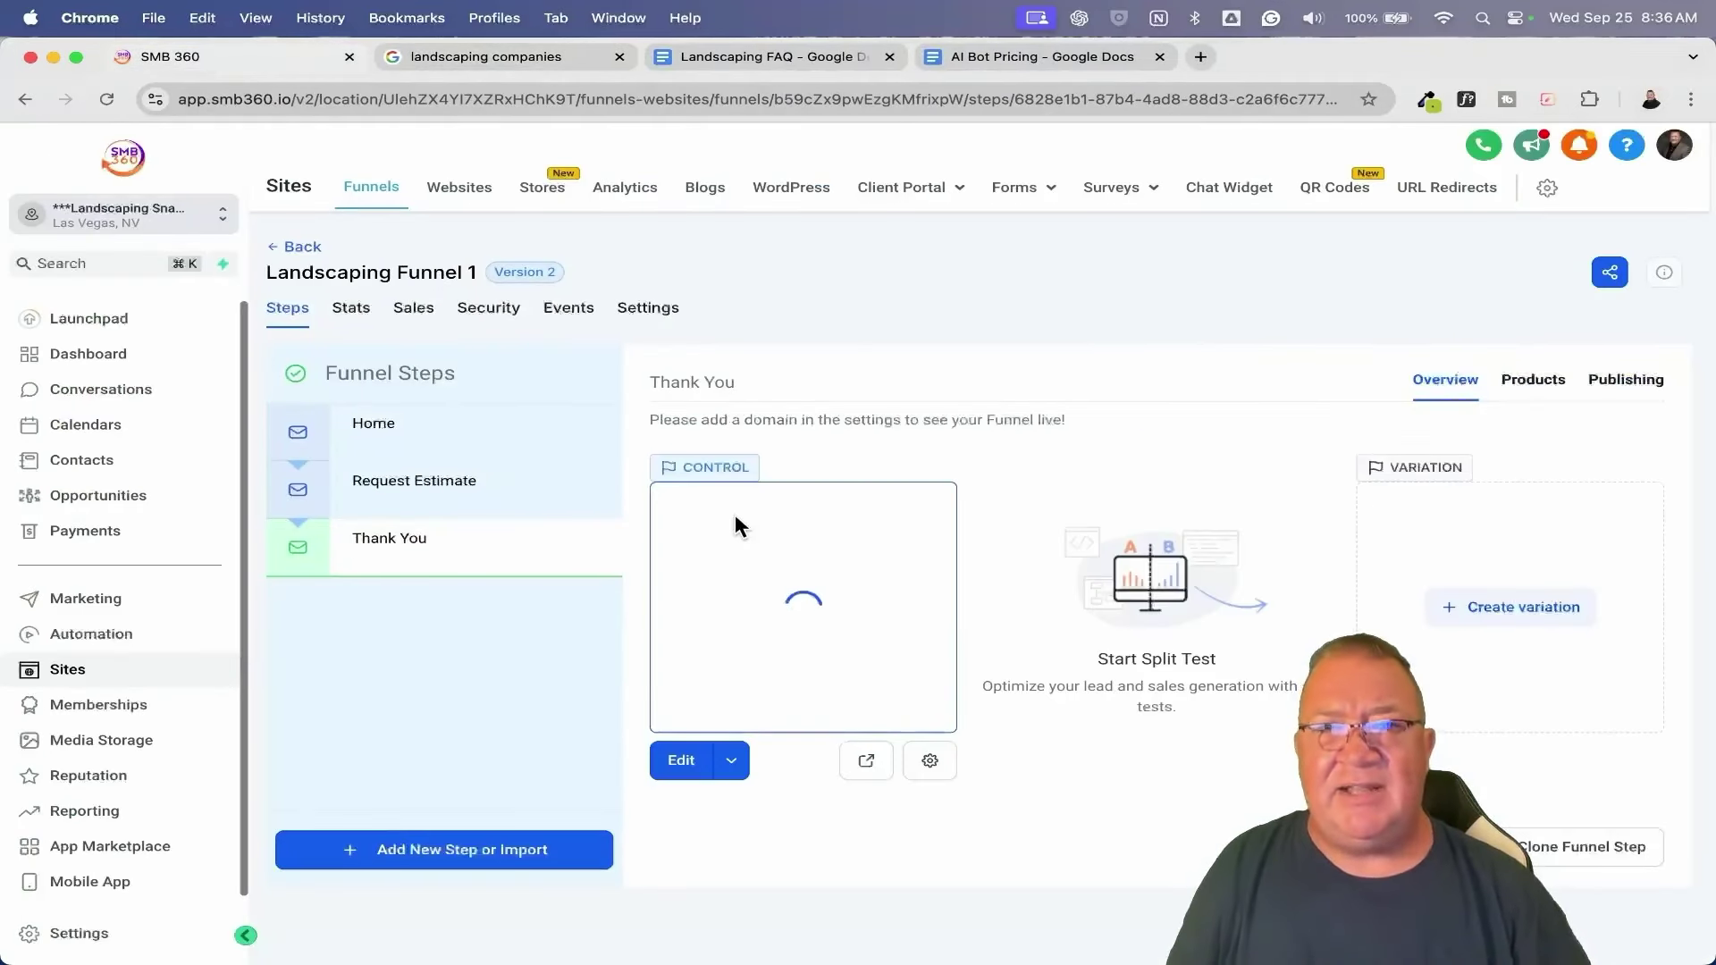
left_click(866, 760)
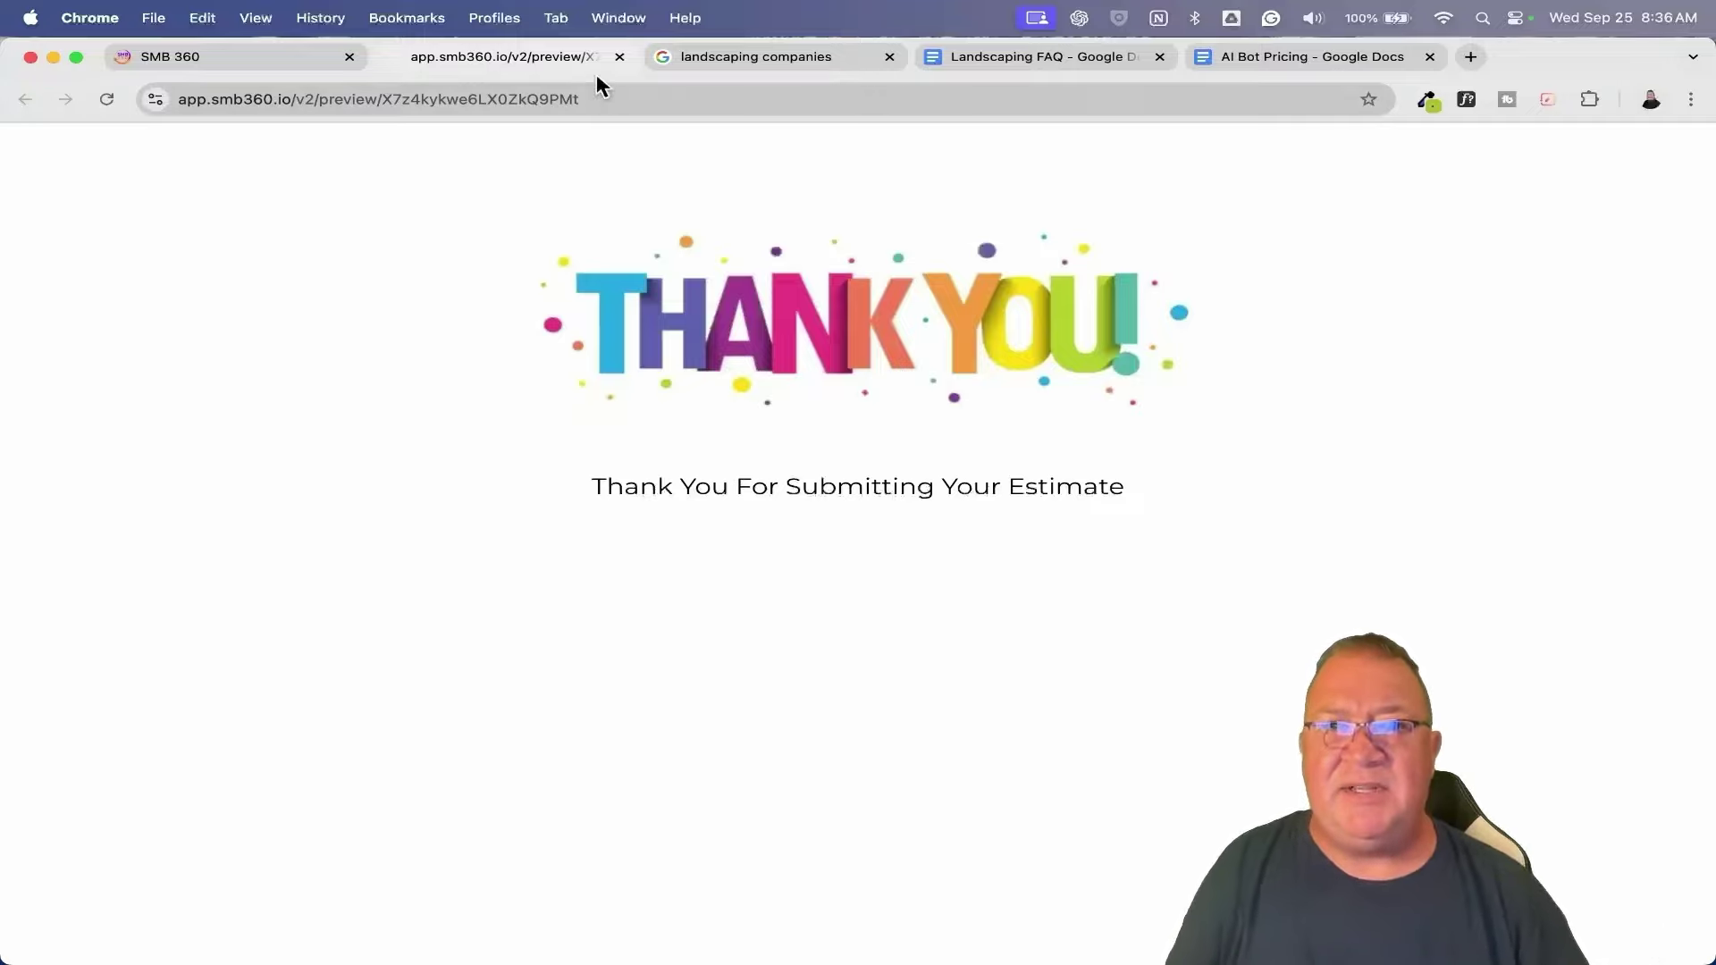
left_click(619, 56)
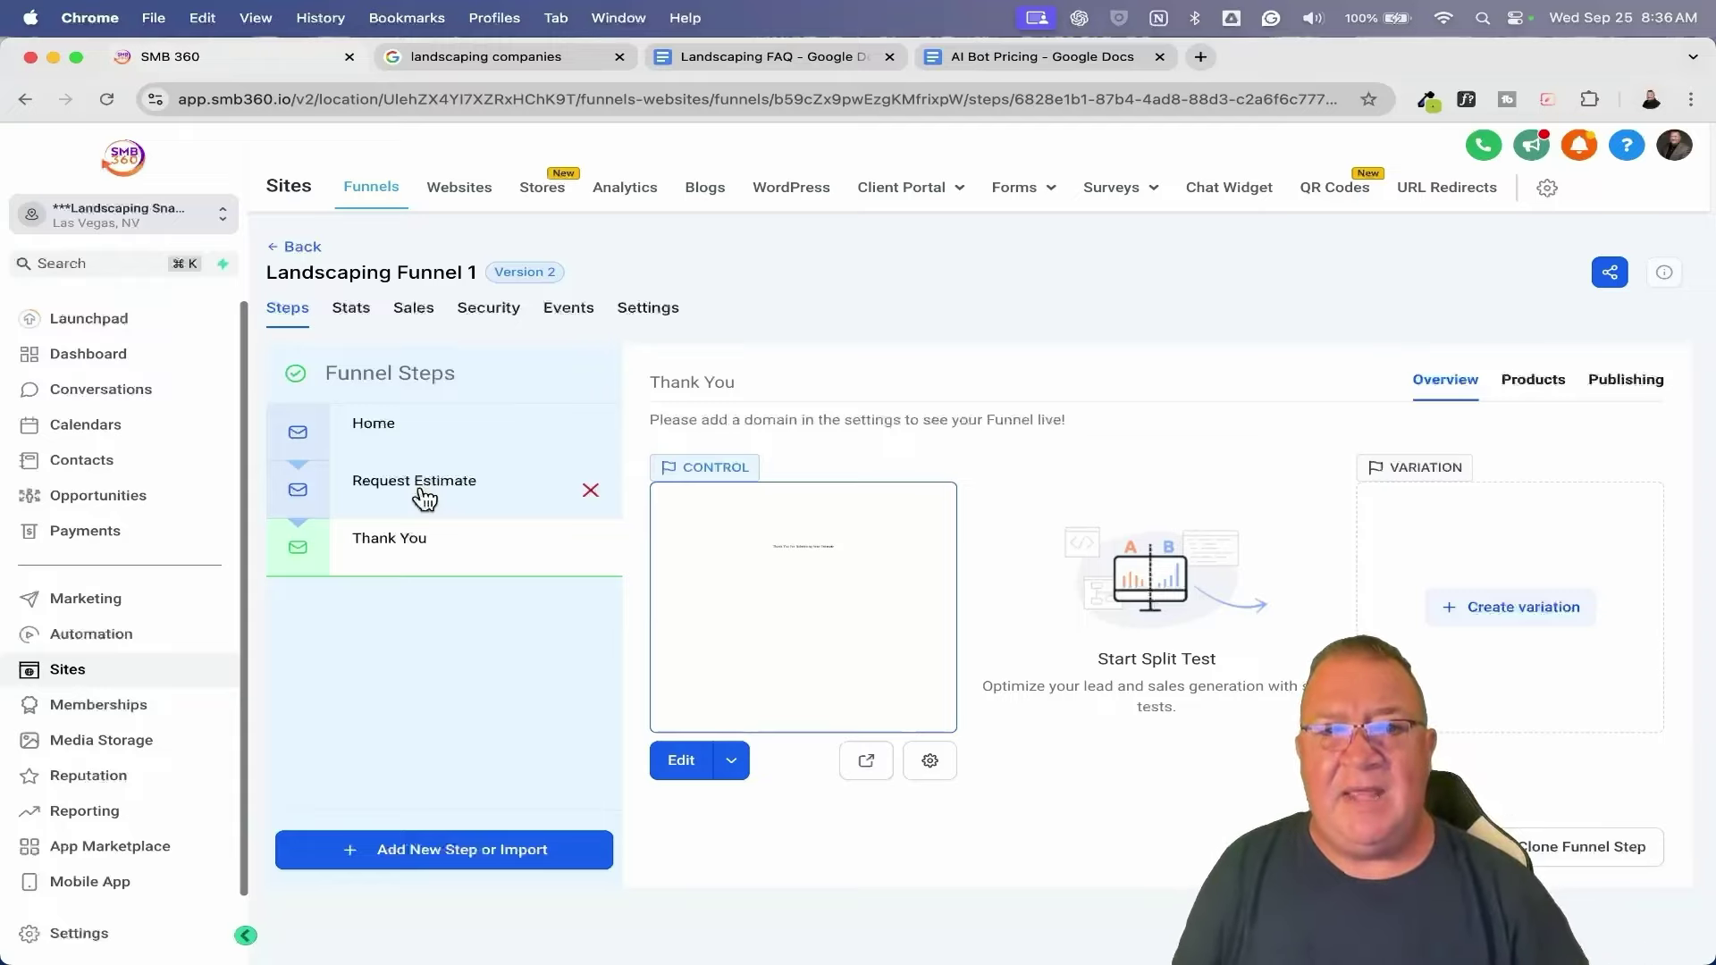
Preview the funnel's Home page, then open Automation showing four draft estimate workflows.
left_click(501, 428)
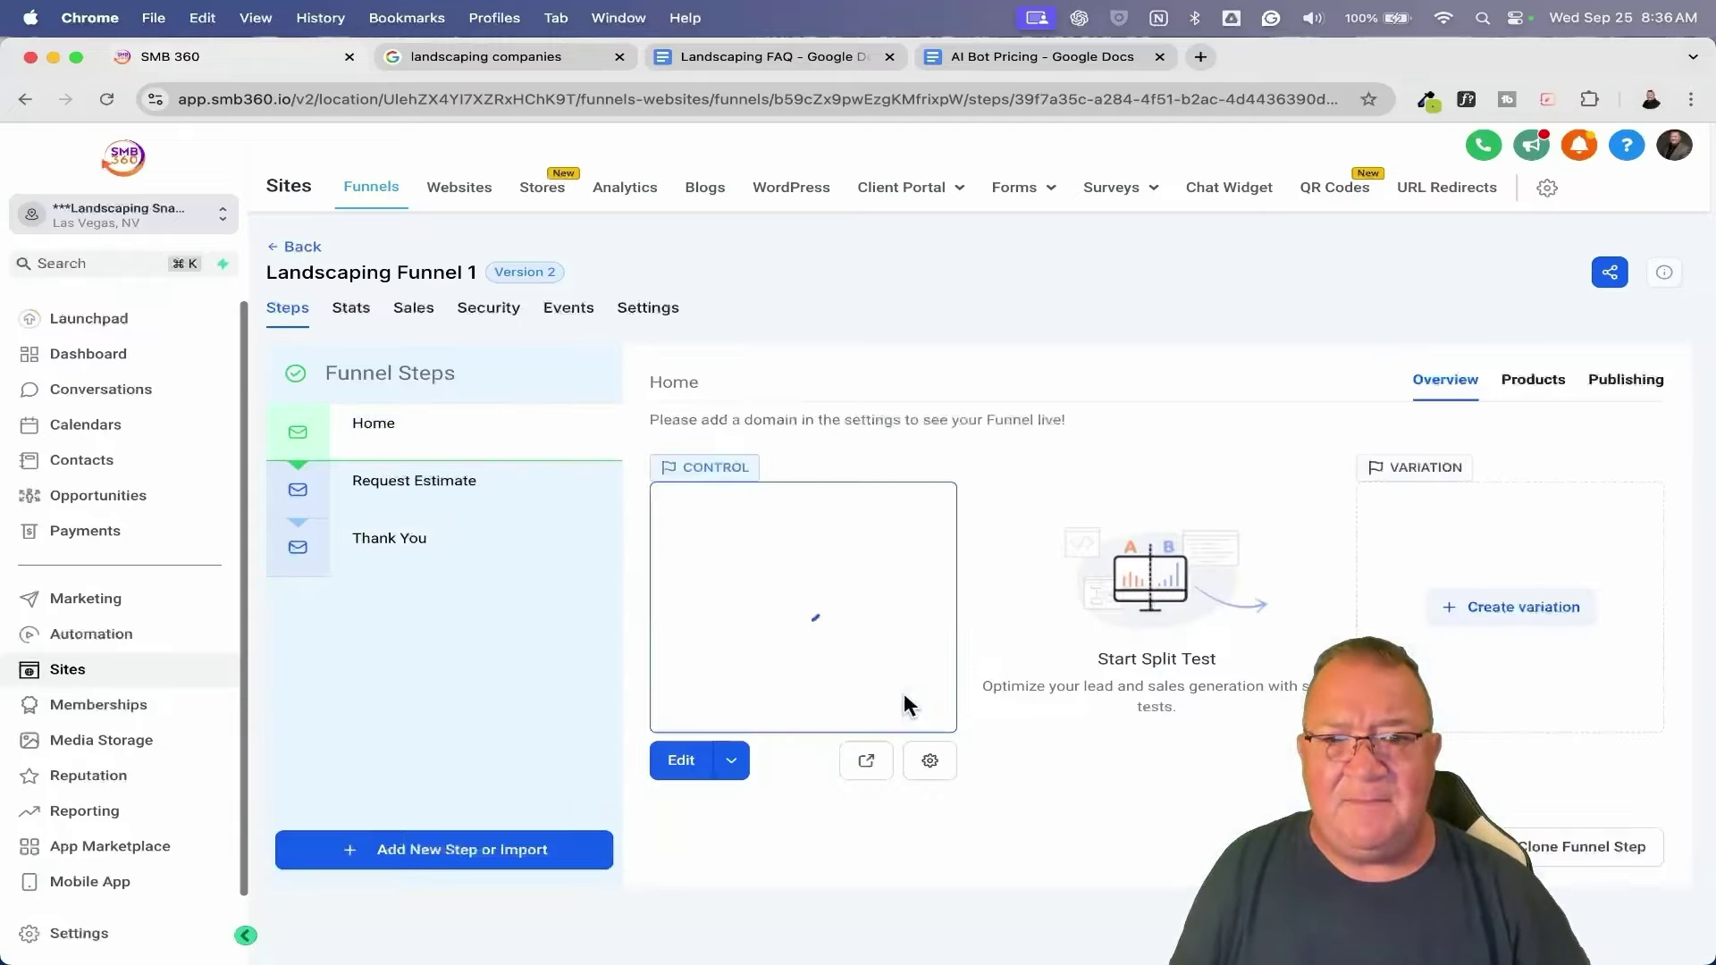
left_click(866, 761)
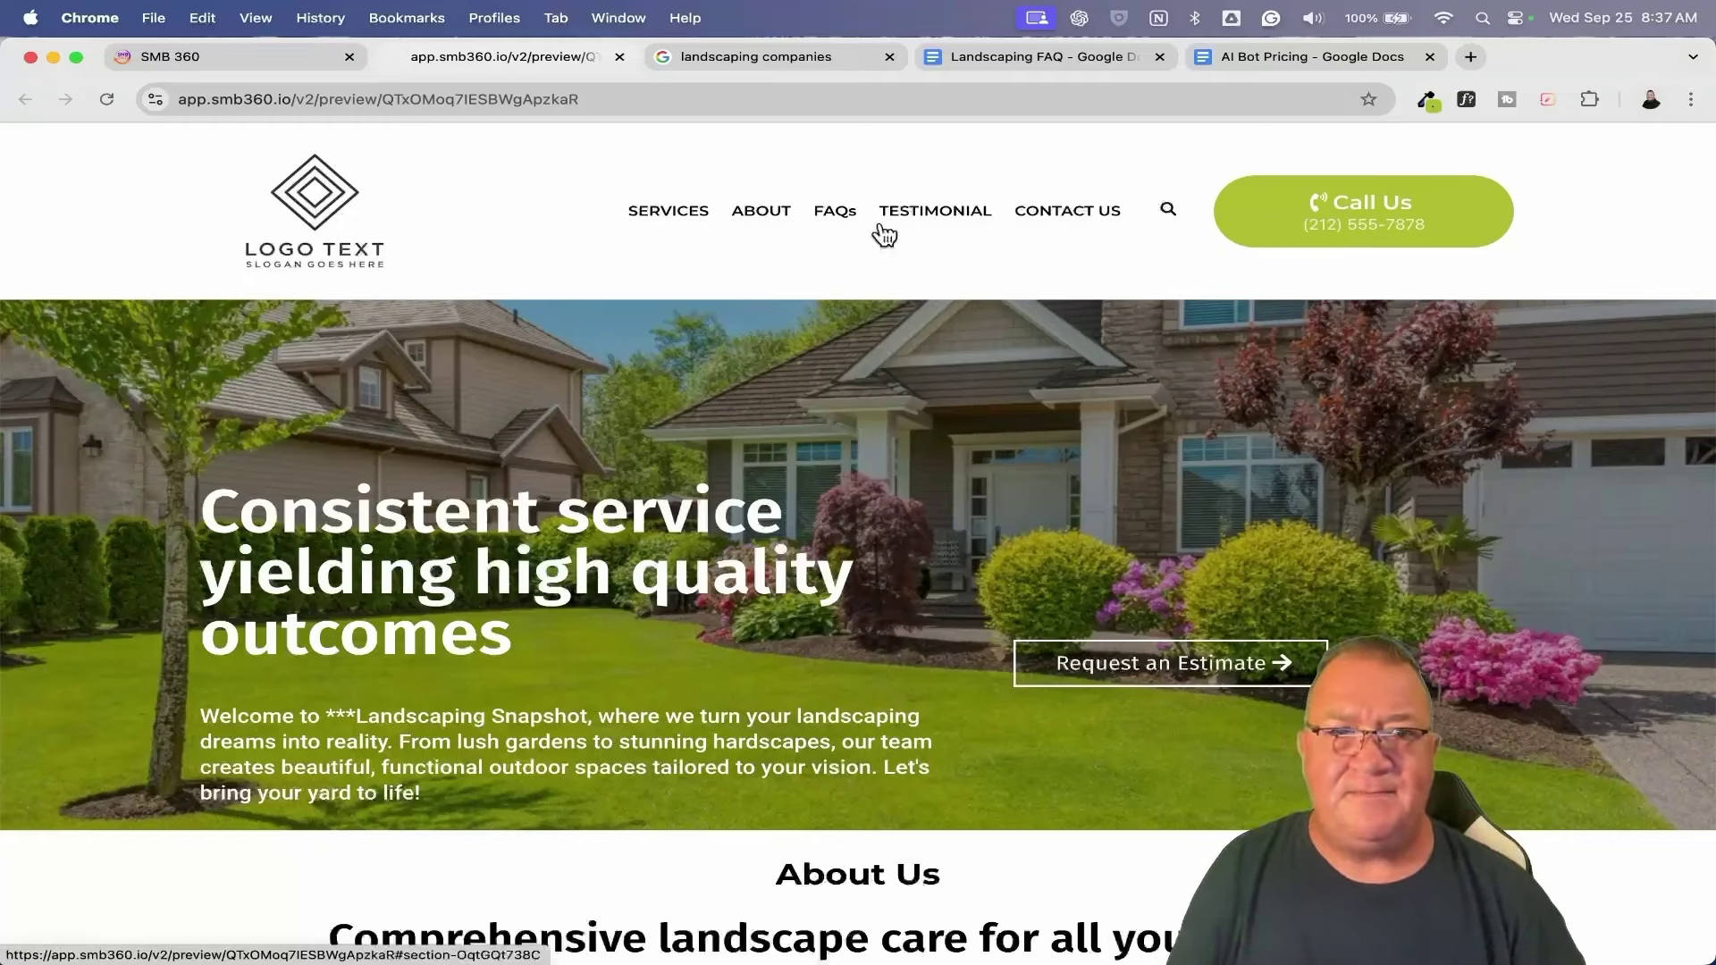
left_click(228, 57)
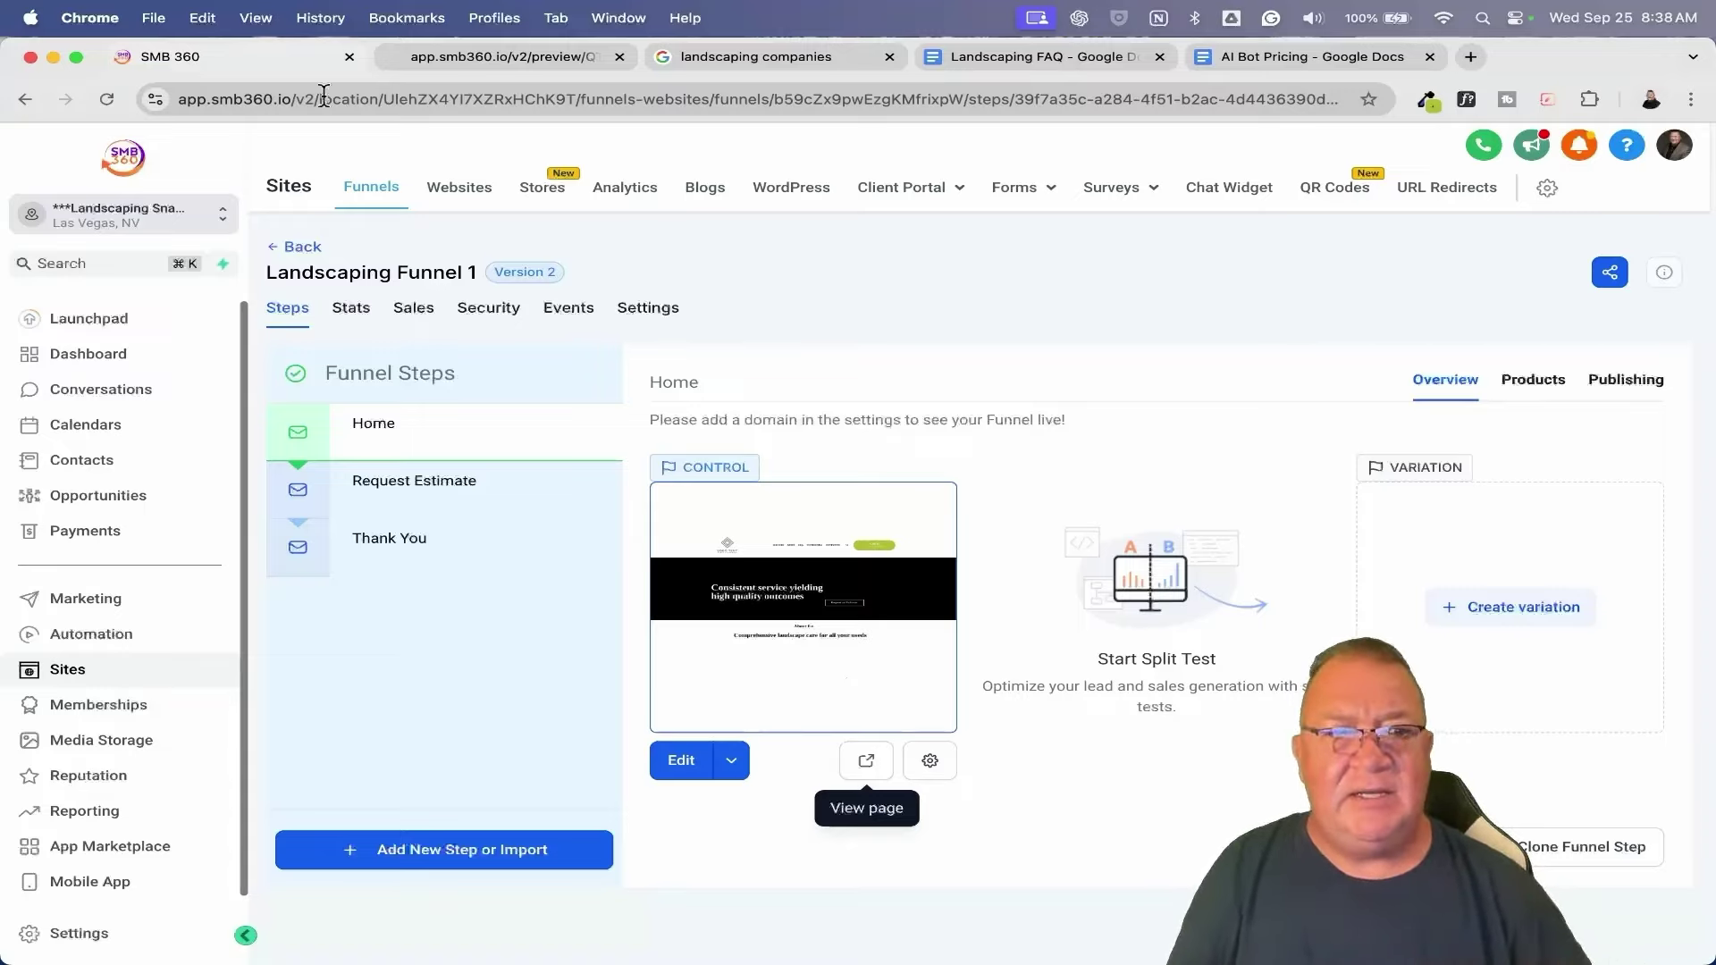
left_click(79, 635)
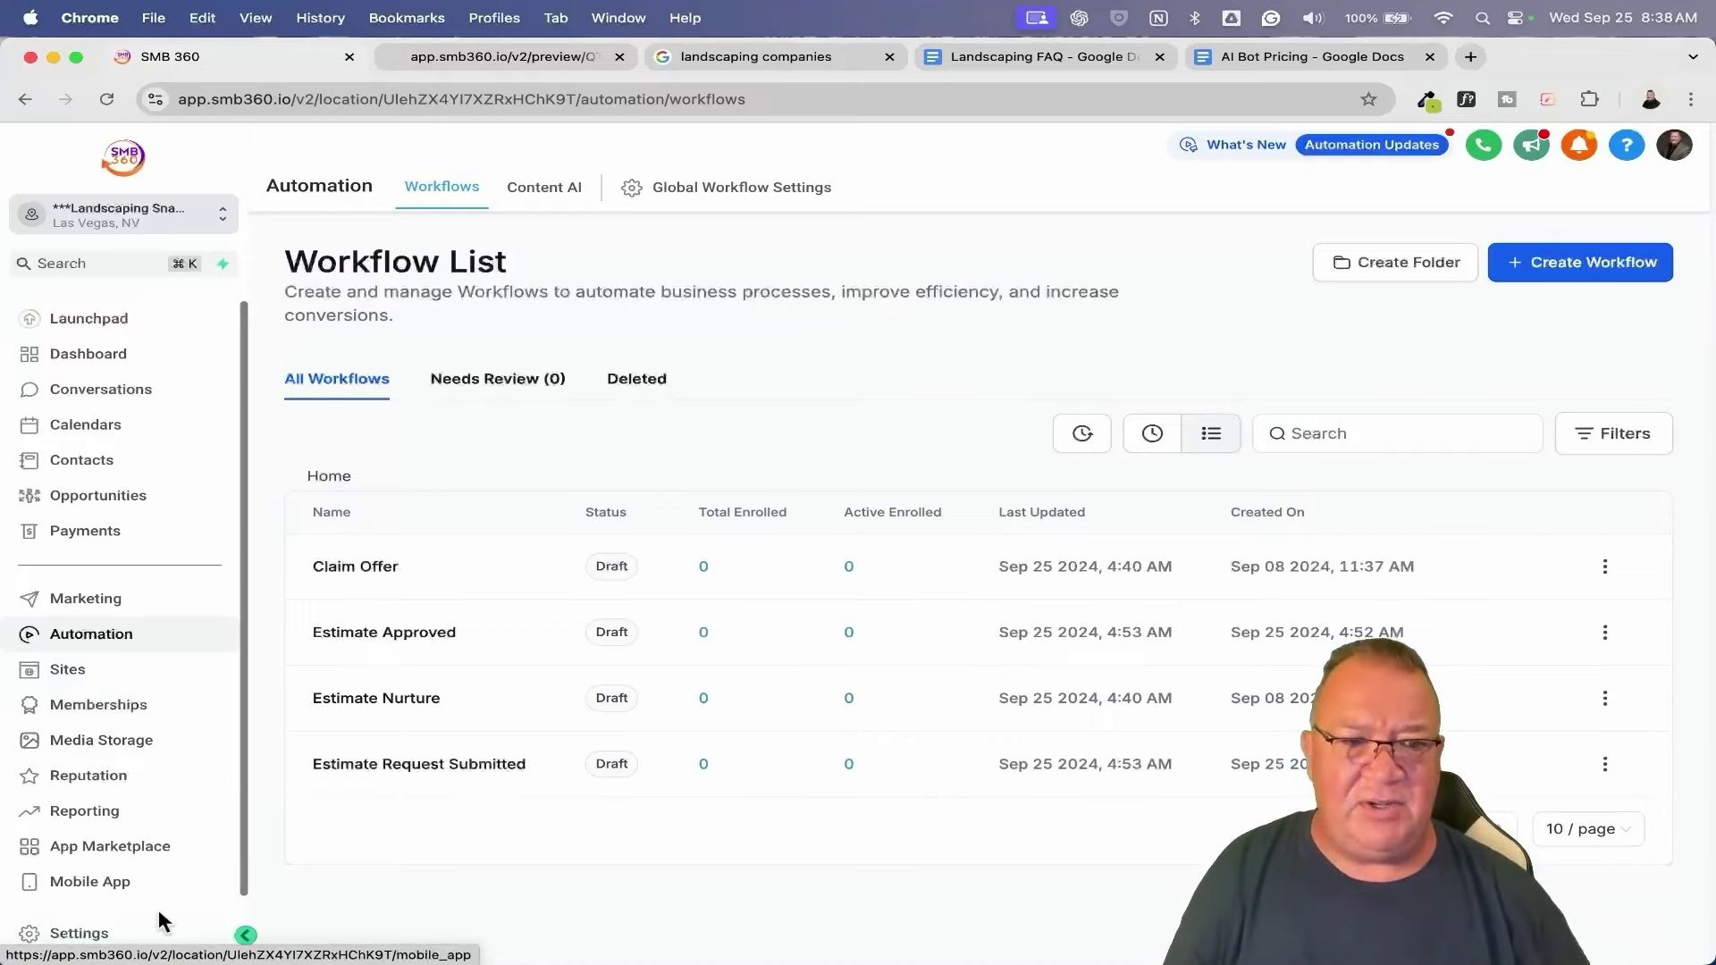
In sub-account settings, select the estimate form link placeholder in the missed-call text message.
left_click(55, 934)
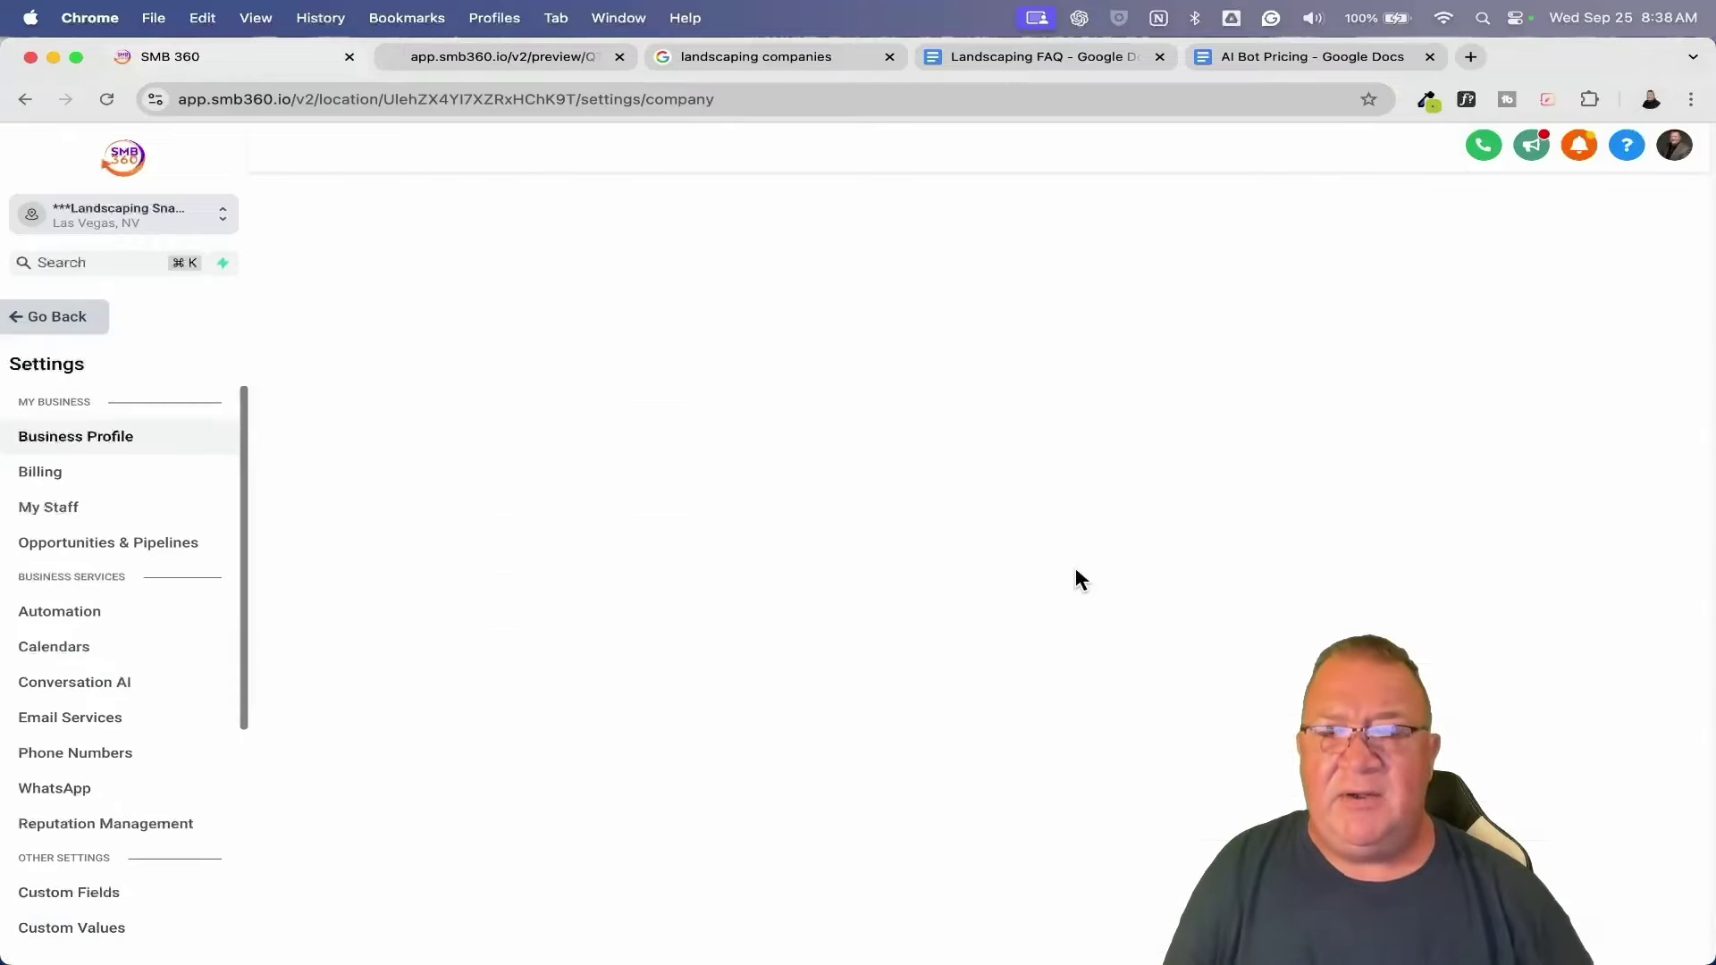
scroll(1080, 592, "down", 5)
scroll(1080, 590, "down", 15)
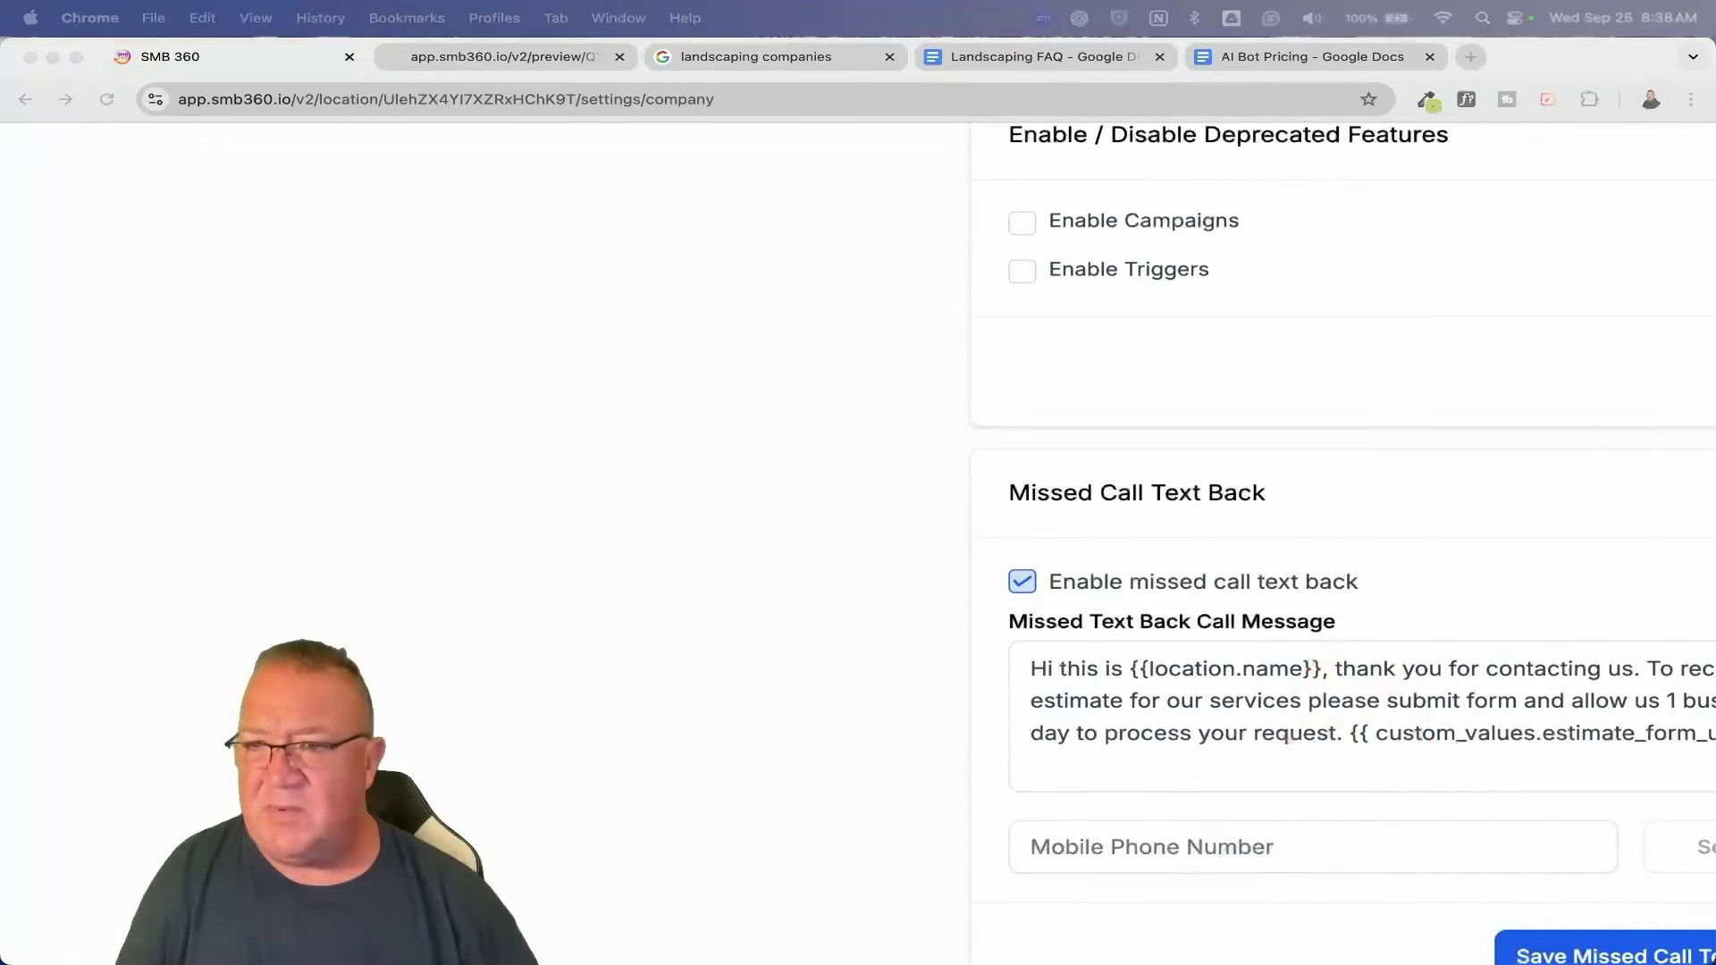
left_click(1340, 680)
scroll(1359, 667, "down", 3)
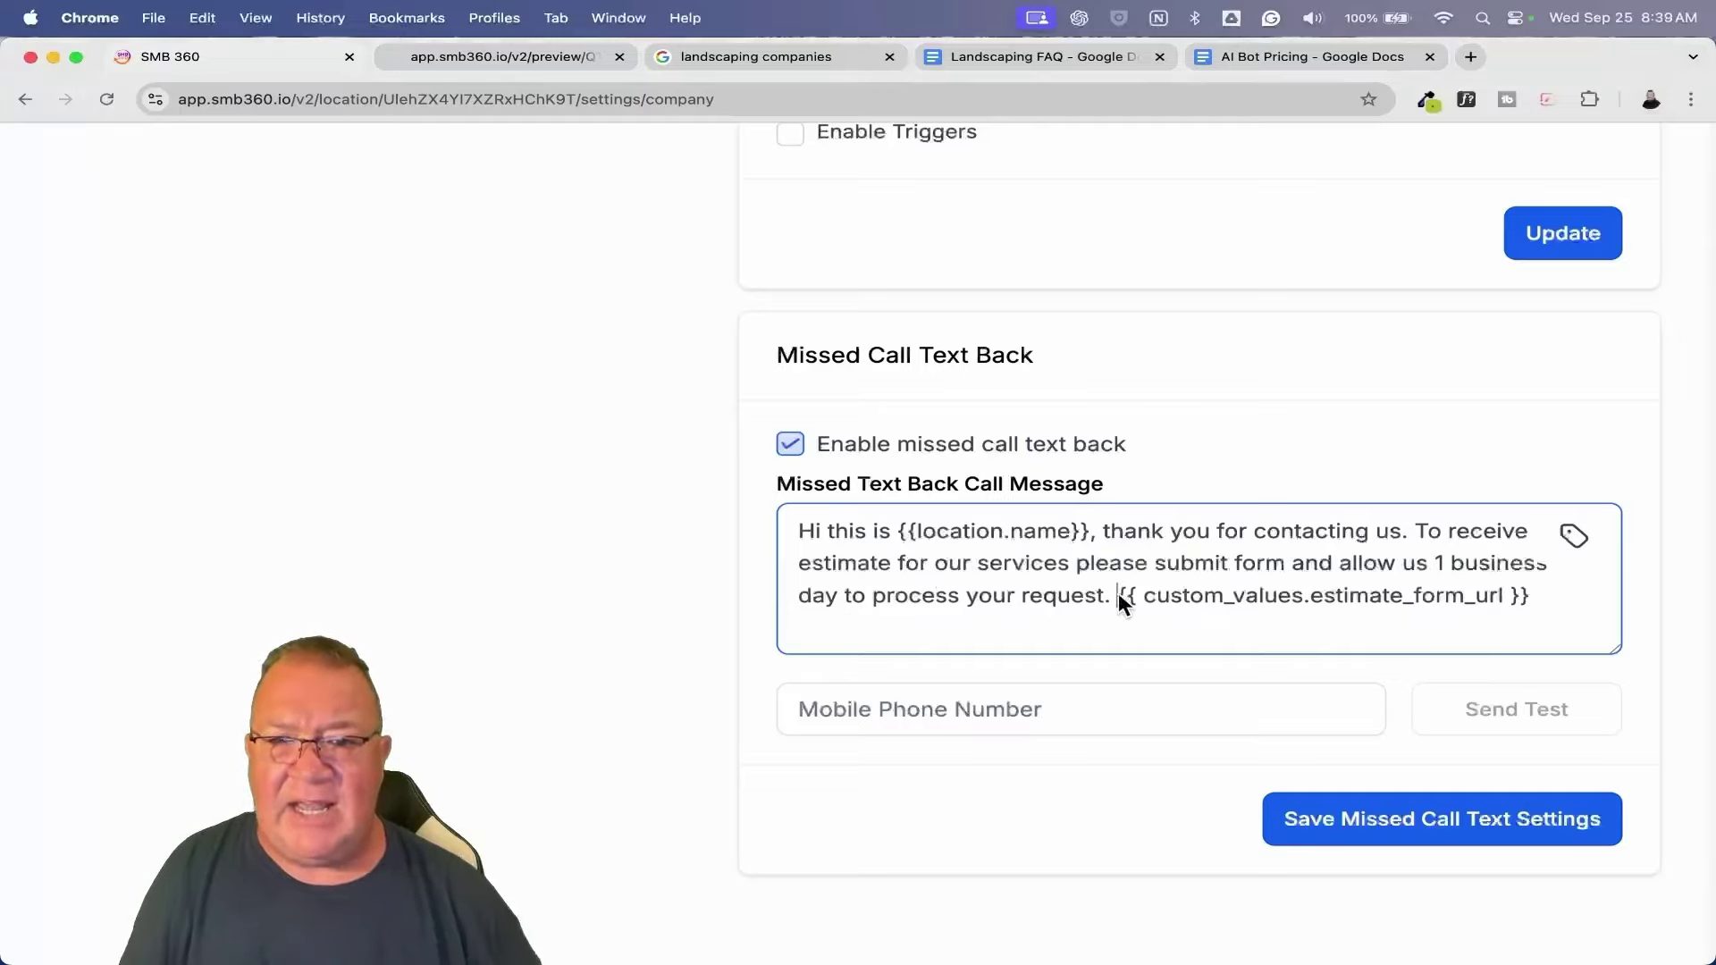
left_click_drag(1118, 592, 1530, 598)
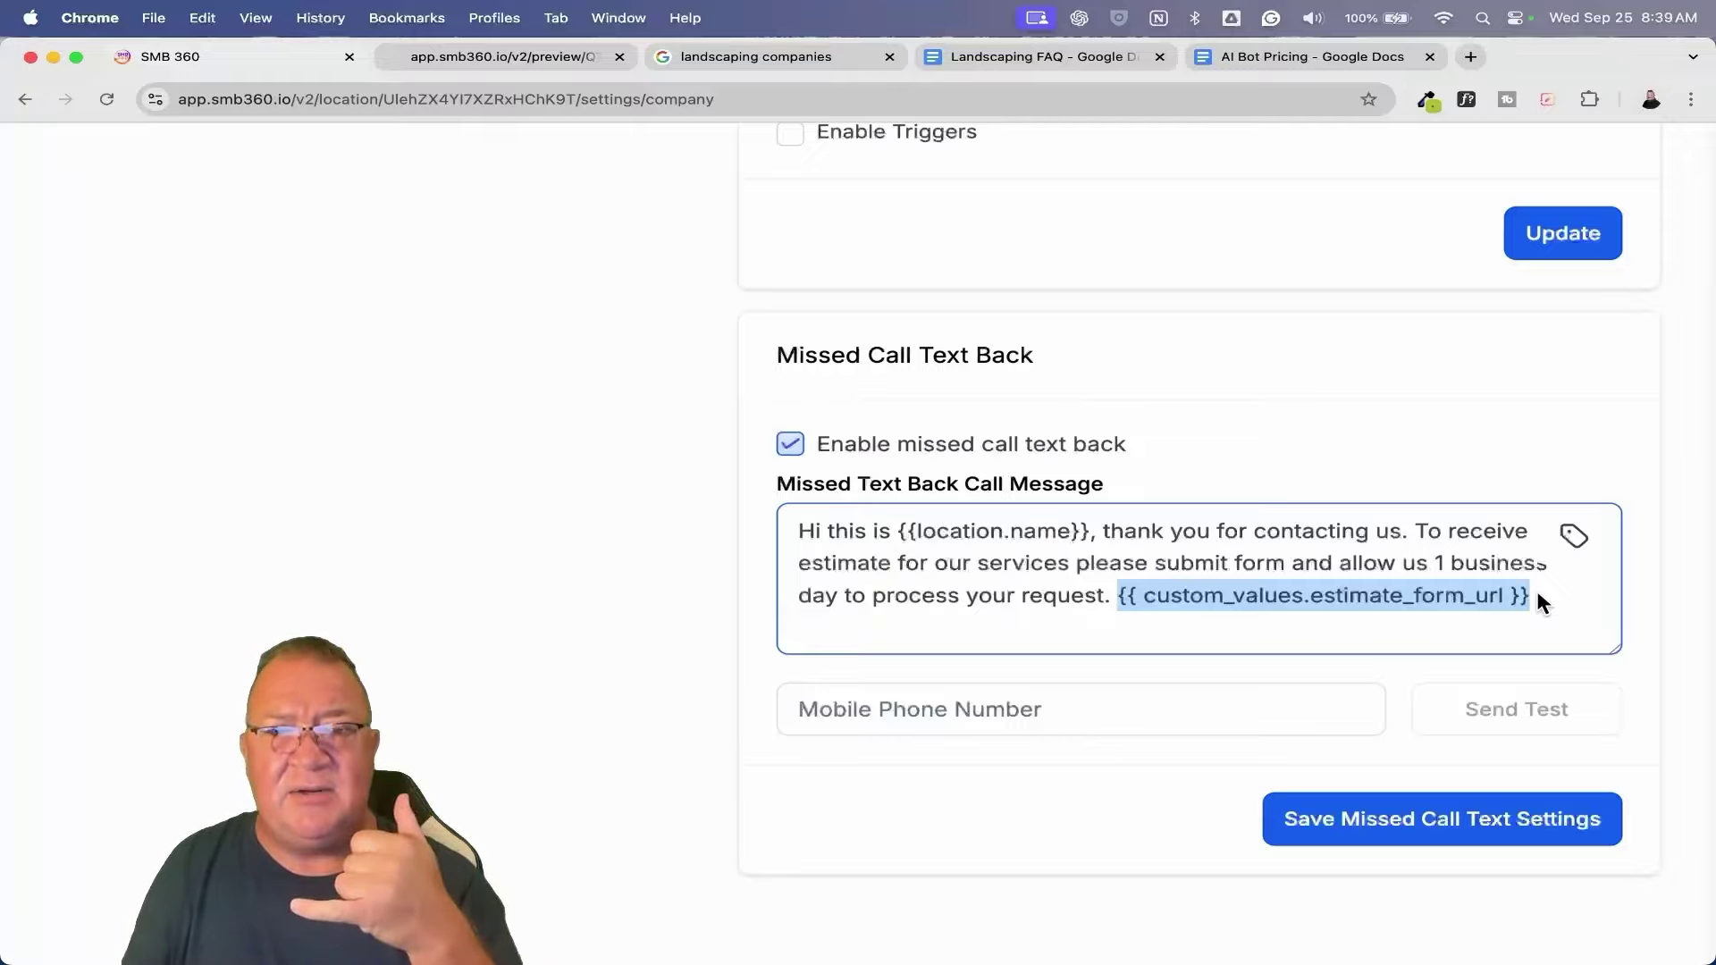
Check the preview site's estimate request form, then leave settings for the Workflow List.
left_click(788, 59)
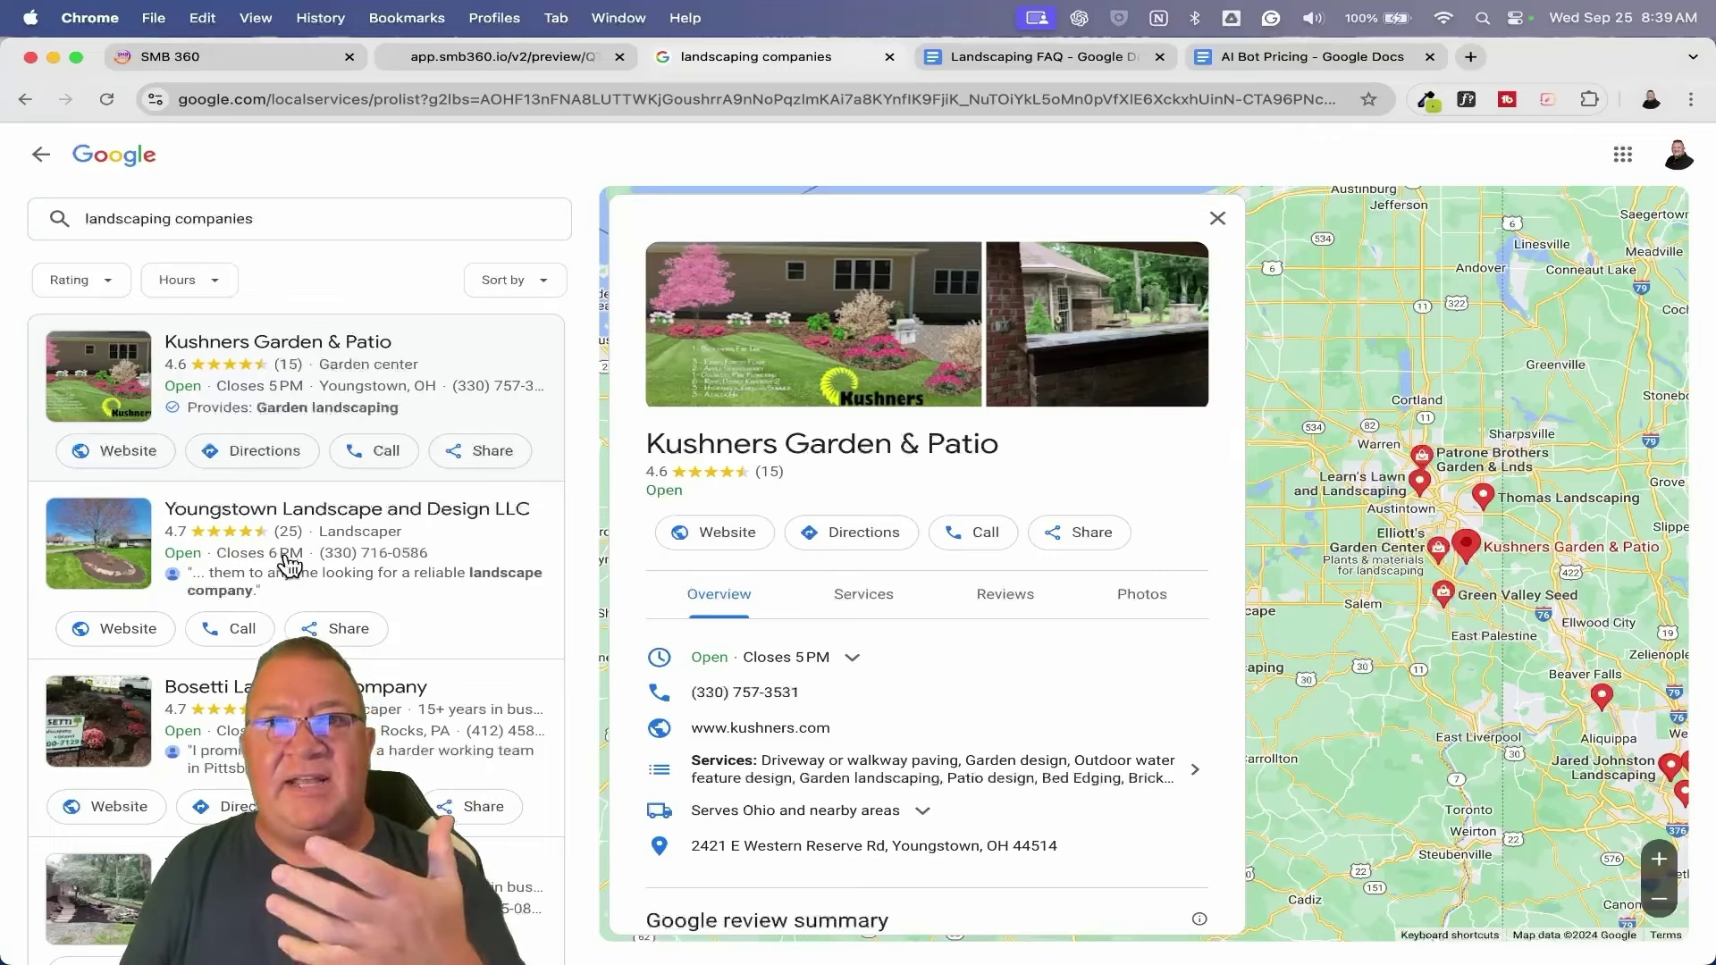
left_click(280, 57)
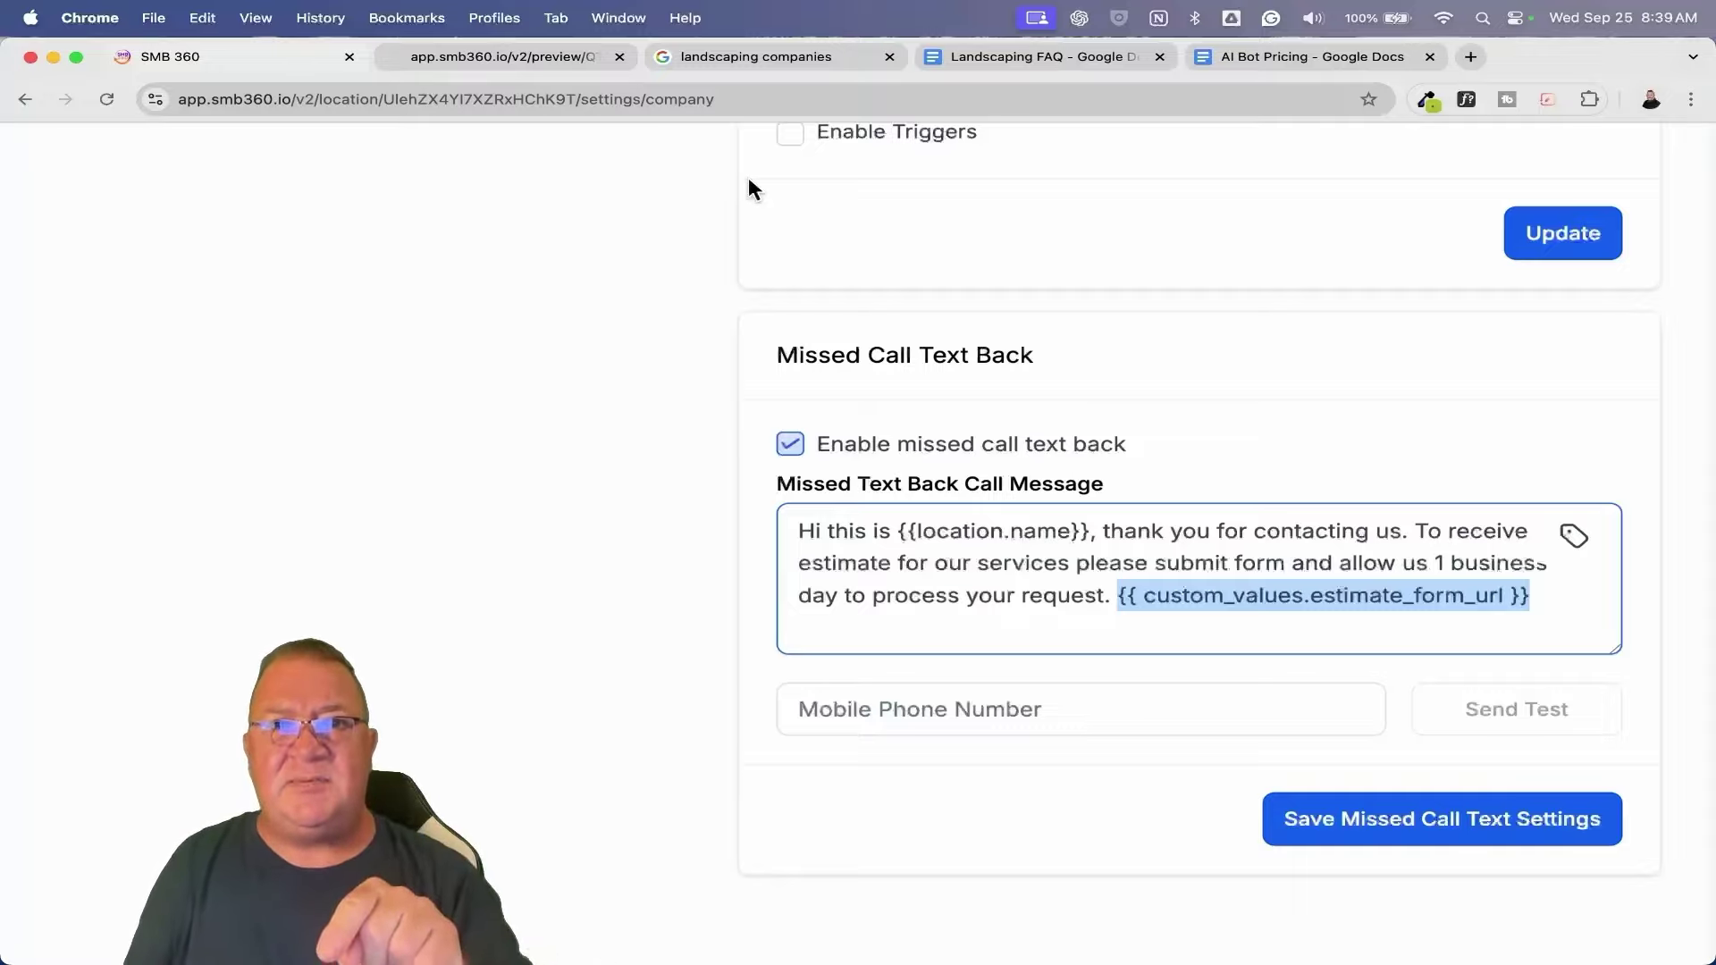
left_click(461, 56)
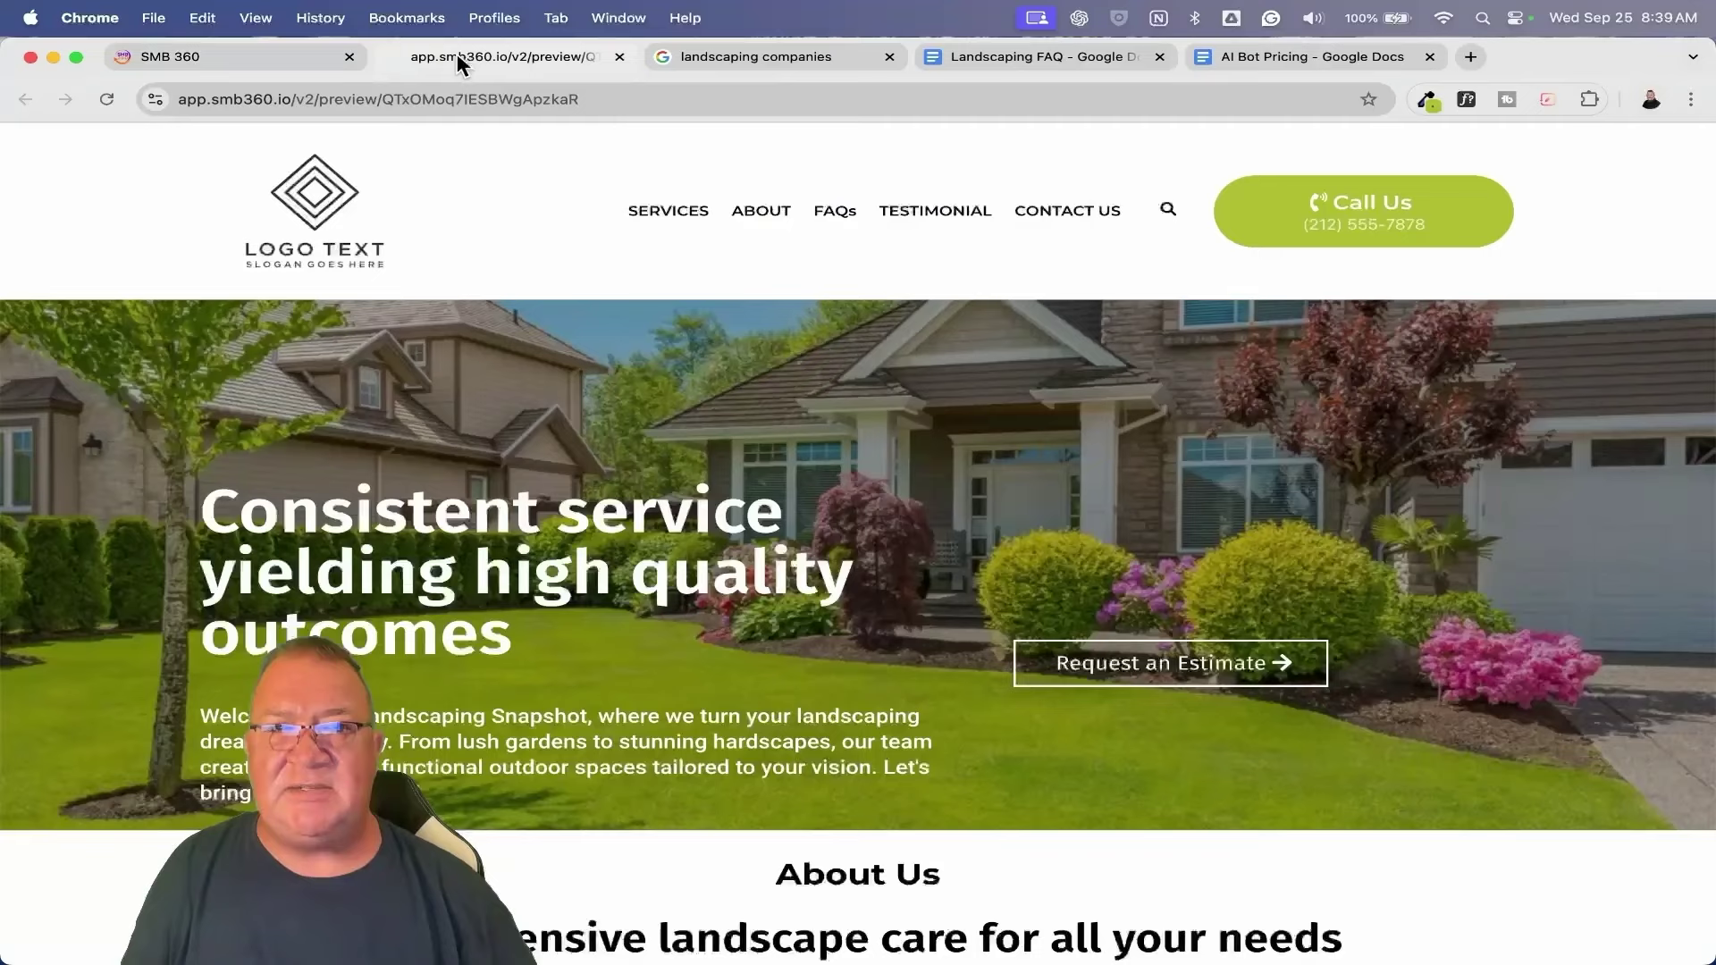
left_click(1126, 661)
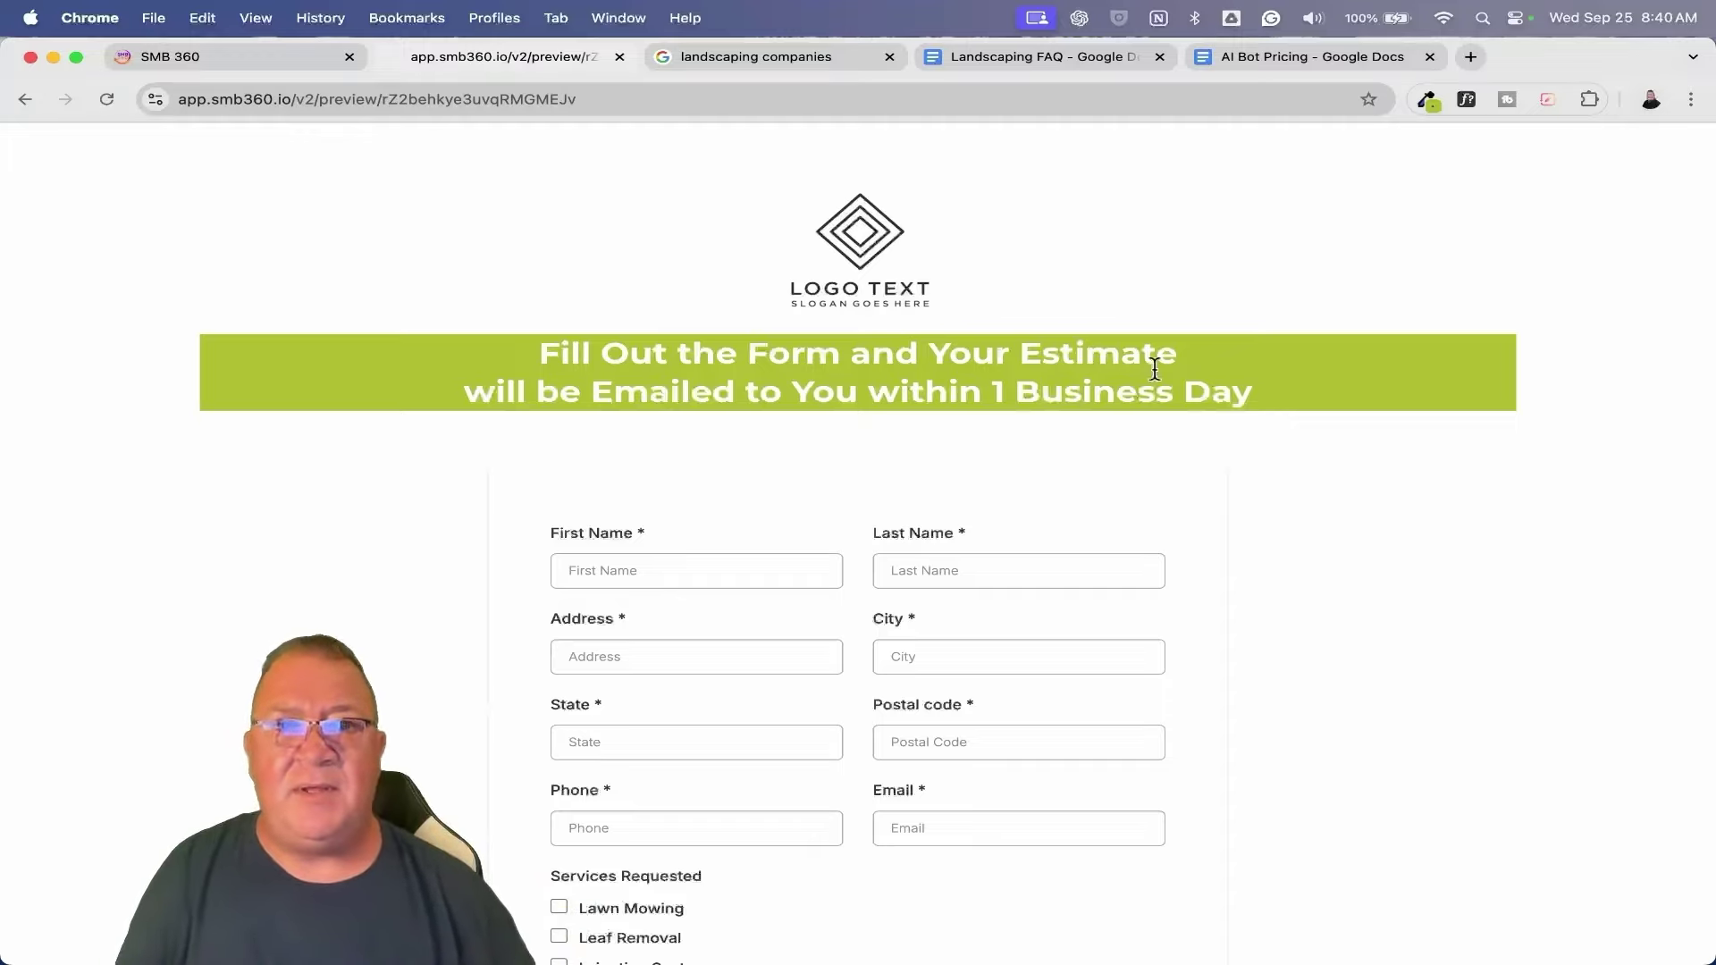
left_click(208, 63)
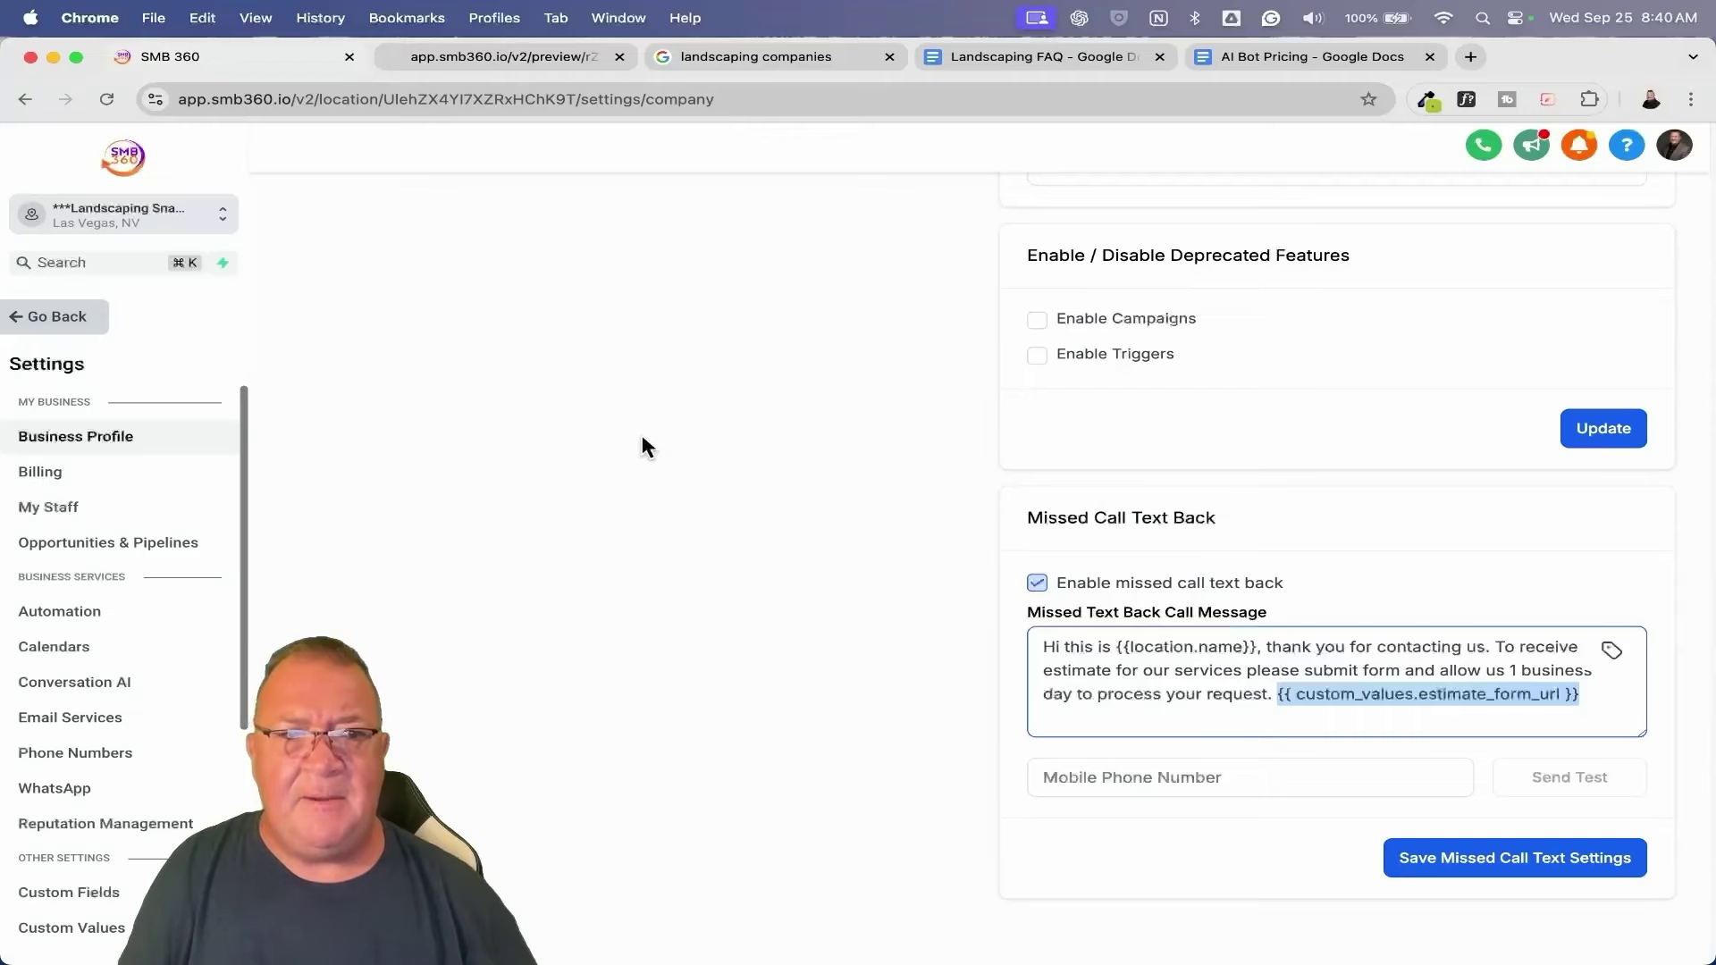
left_click(43, 320)
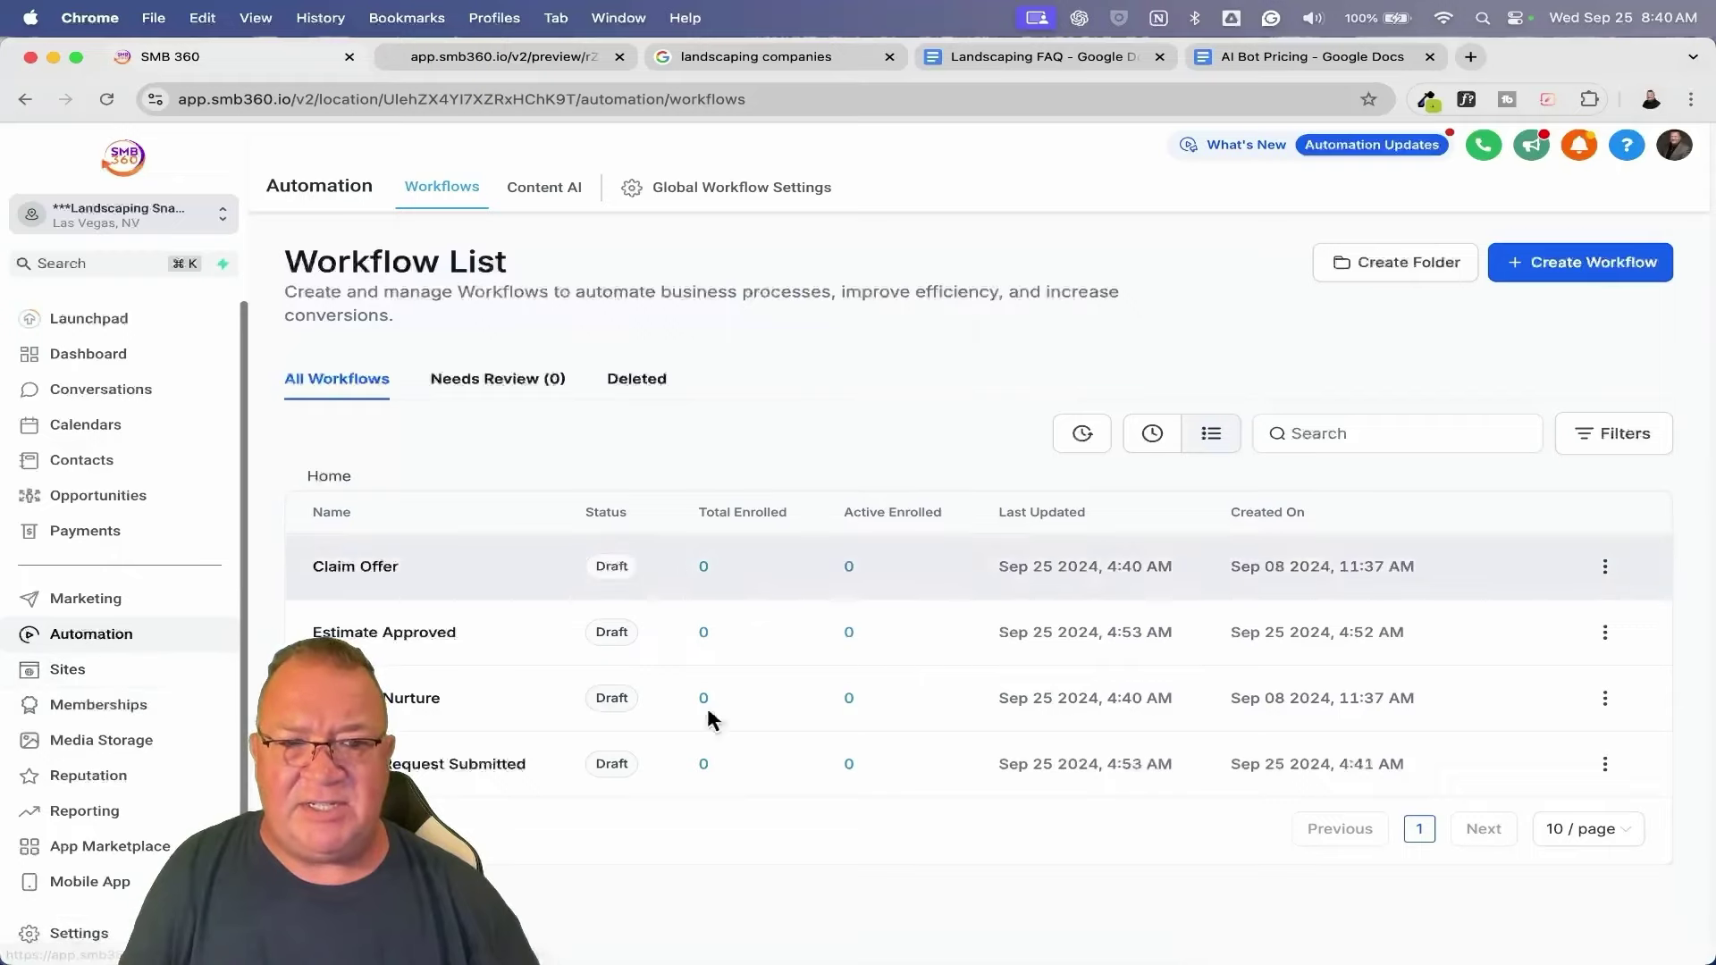
Preview Landscaping Funnel 1's Request Estimate page in a new tab and copy its address.
left_click(111, 672)
left_click(401, 542)
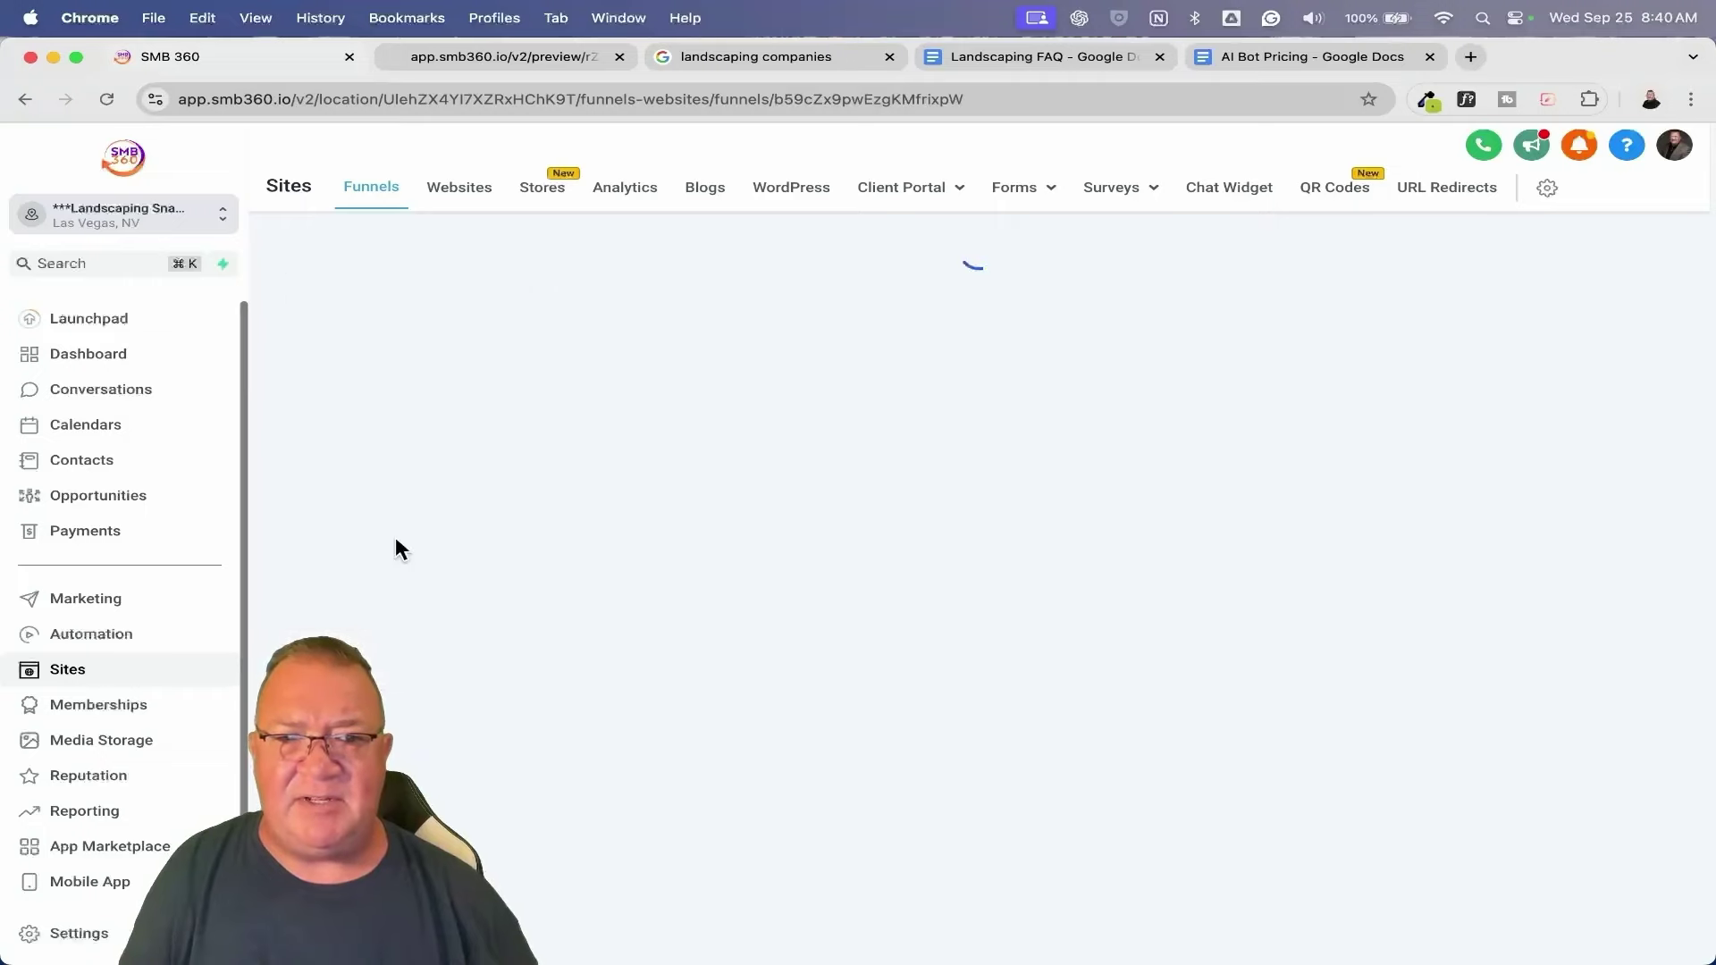
left_click(415, 487)
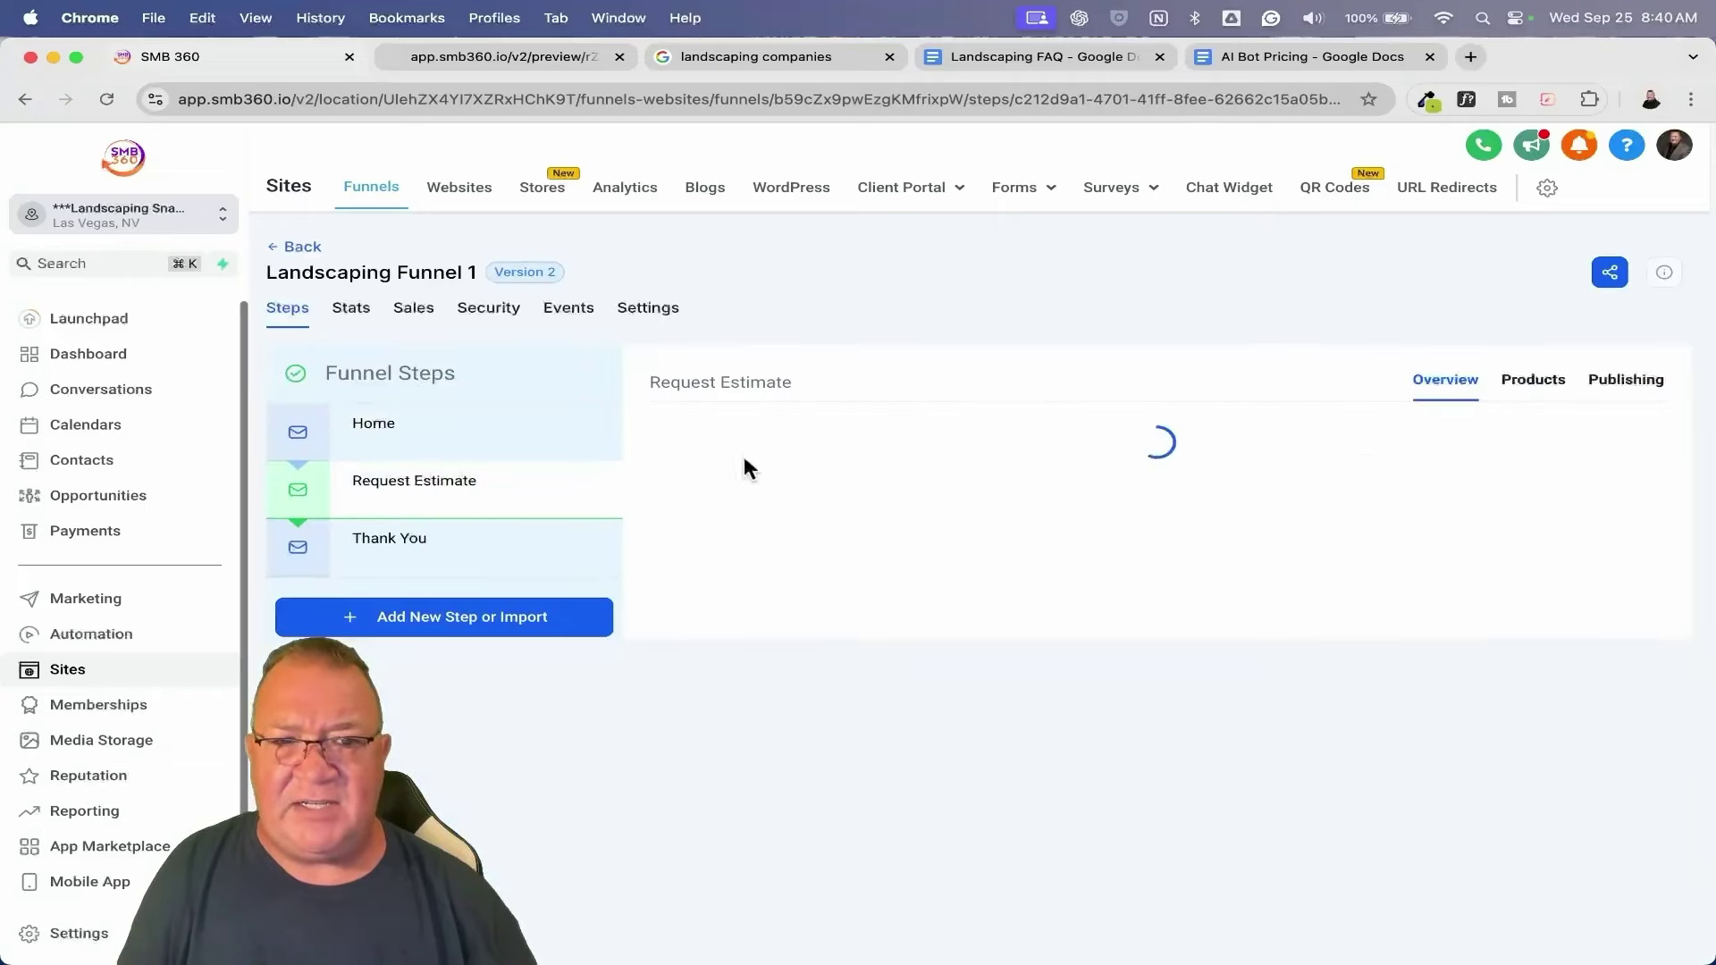
left_click(865, 761)
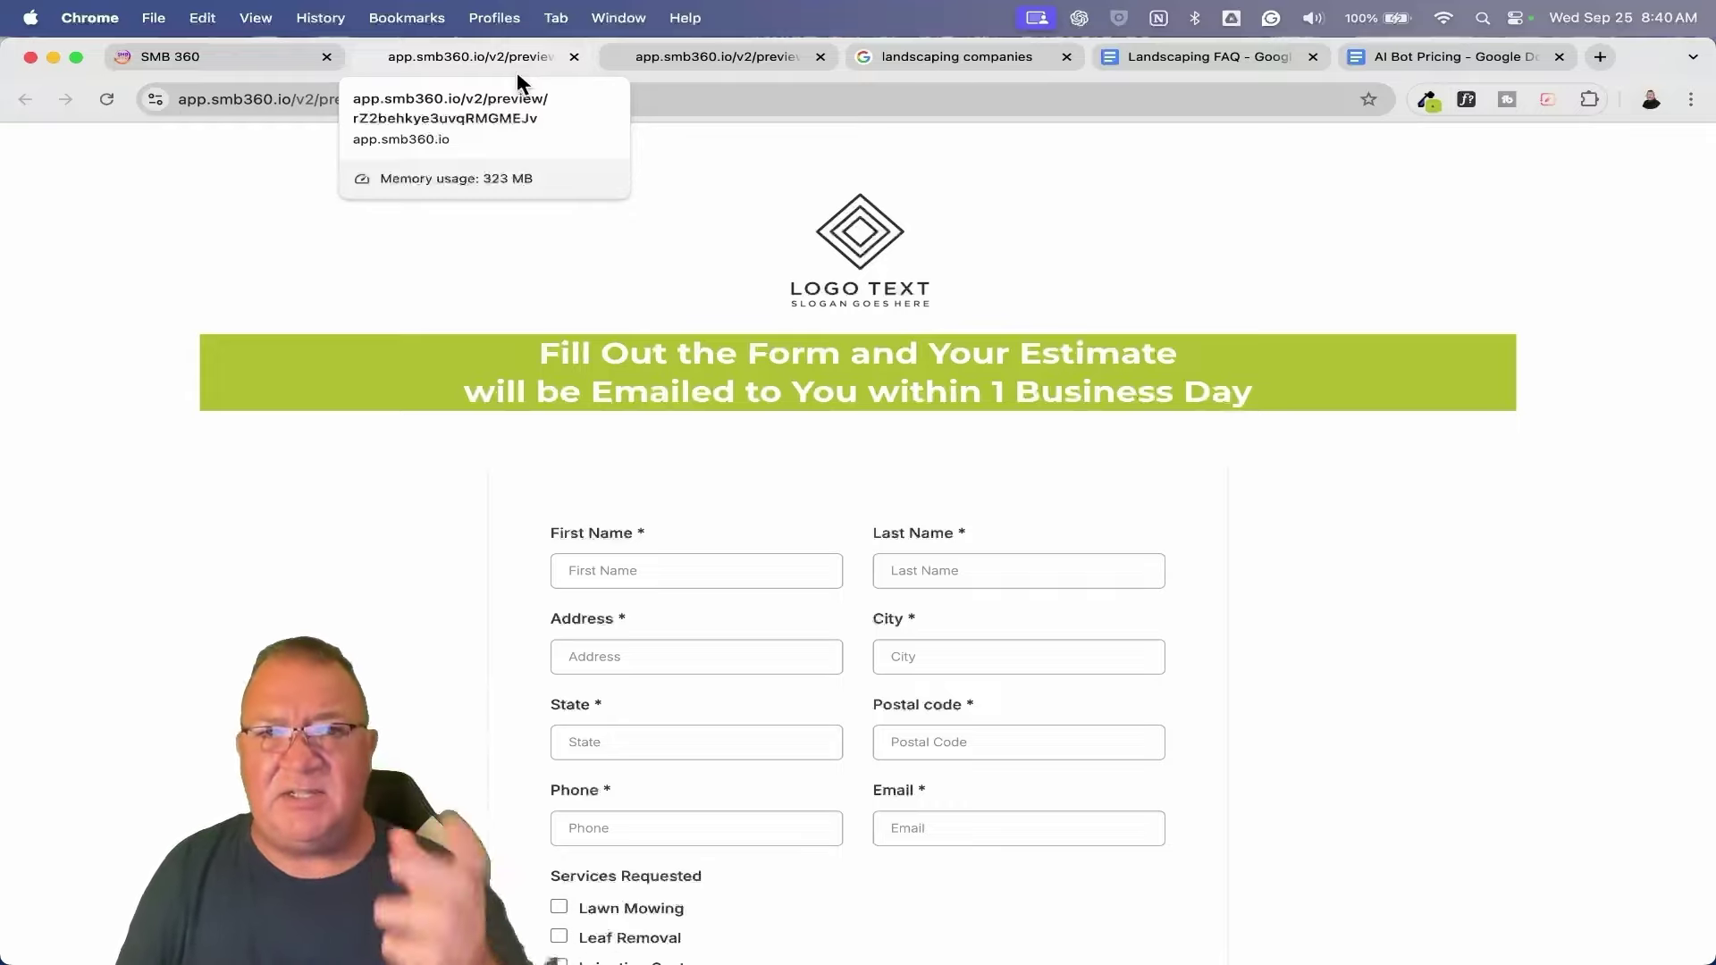
left_click(622, 105)
key("super+c")
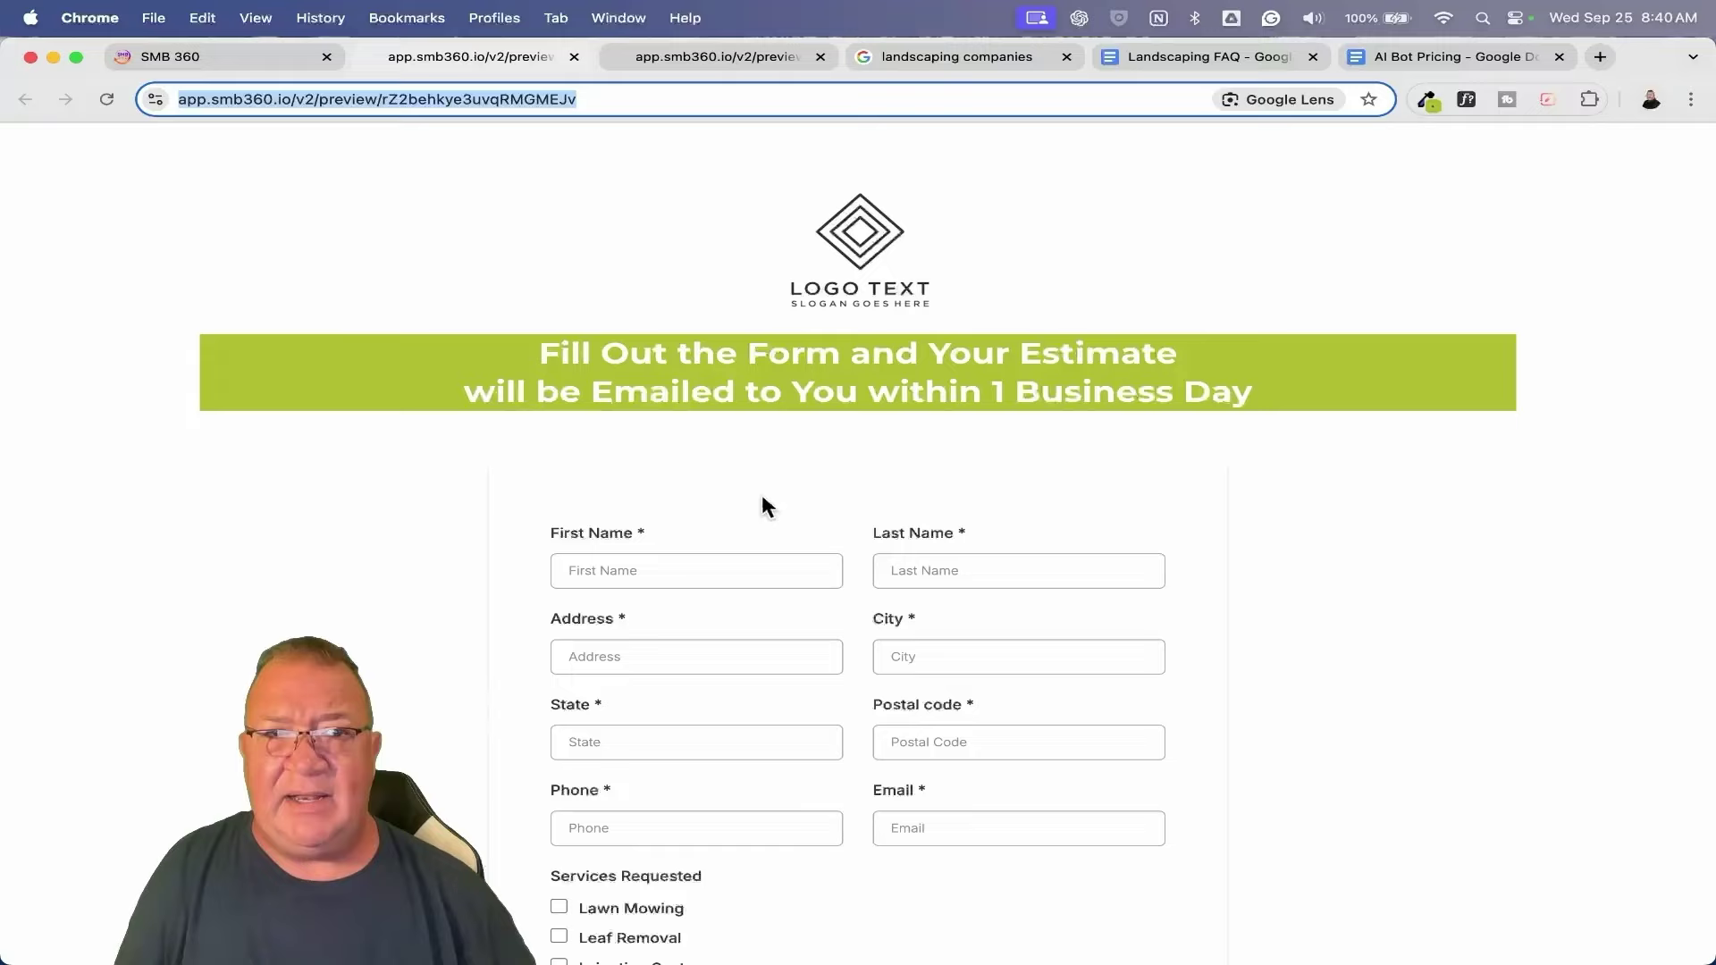
Open Custom Values settings, listing Business Logo, Estimate Form URL and Promotion Name.
left_click(220, 66)
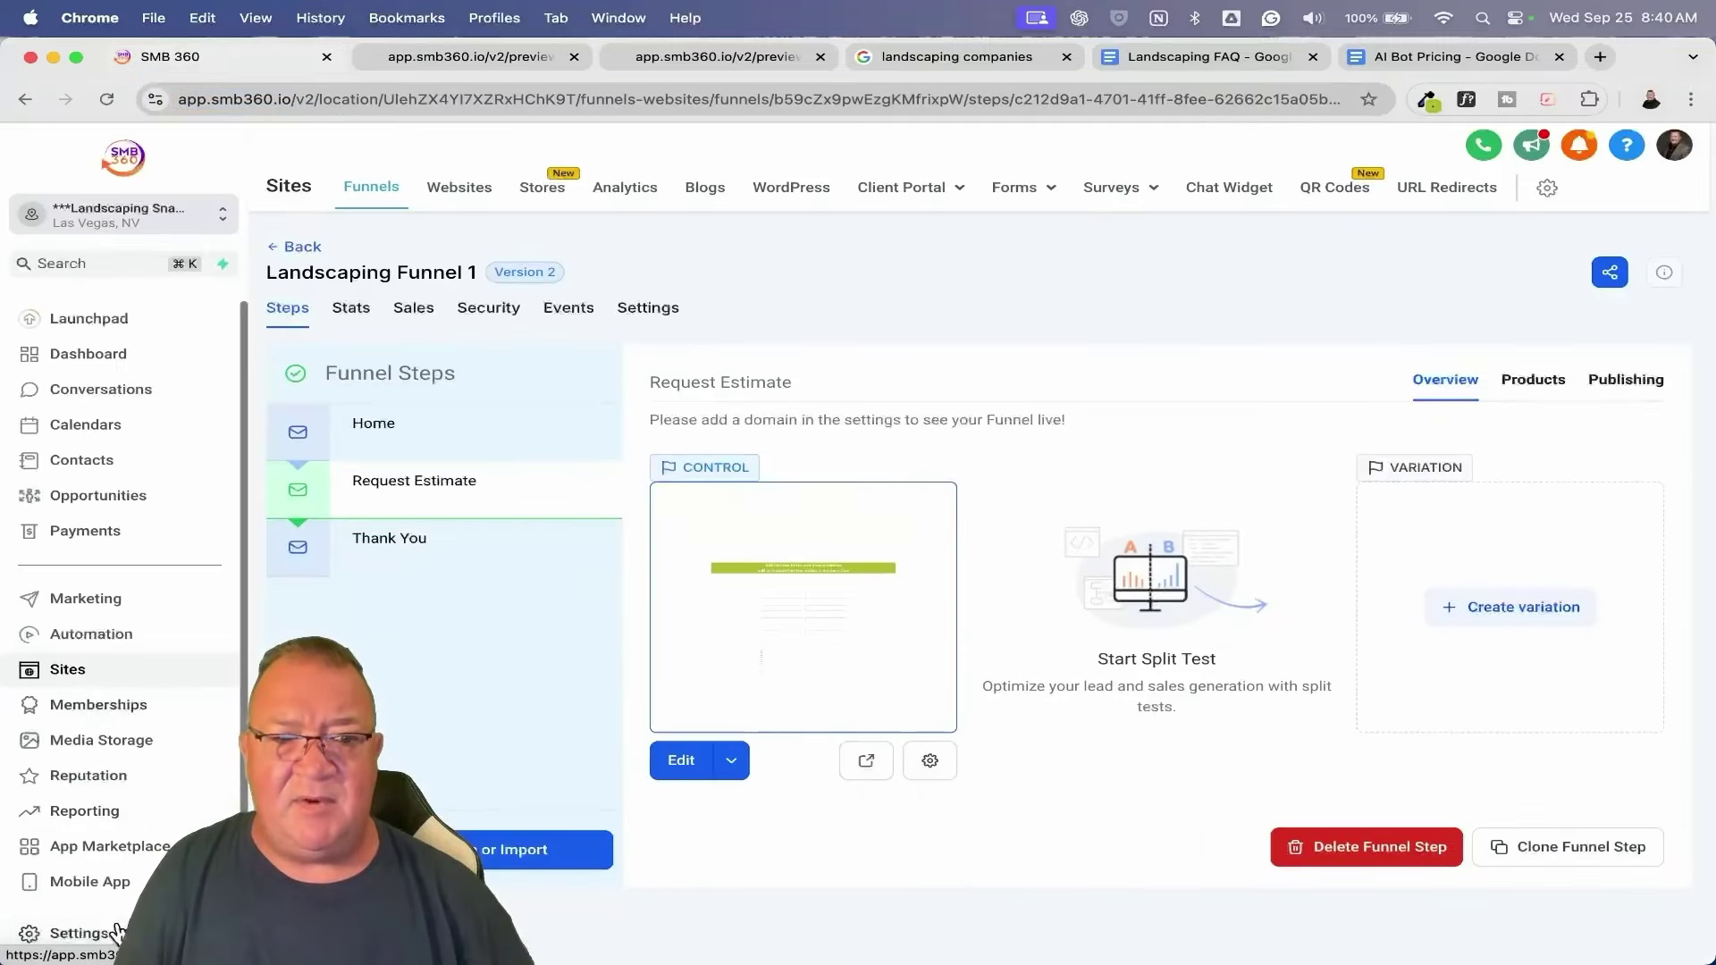
left_click(35, 932)
left_click(90, 930)
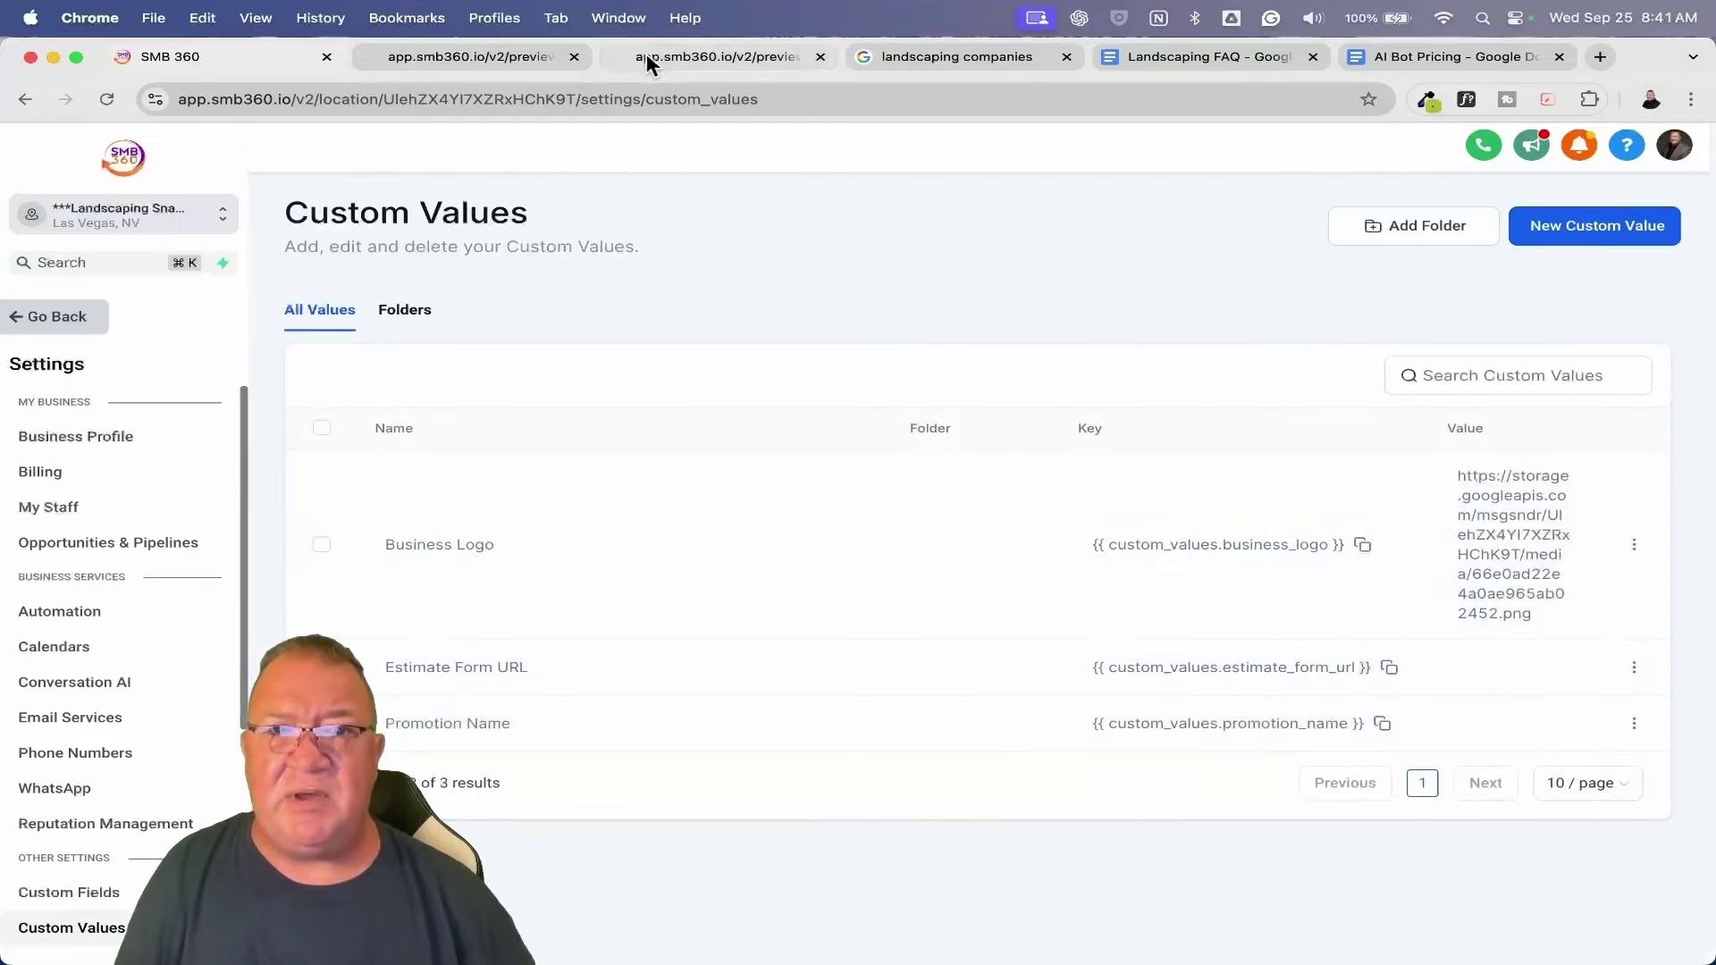
Recheck the form preview and inspect the Business Logo custom value without changing it.
left_click(649, 56)
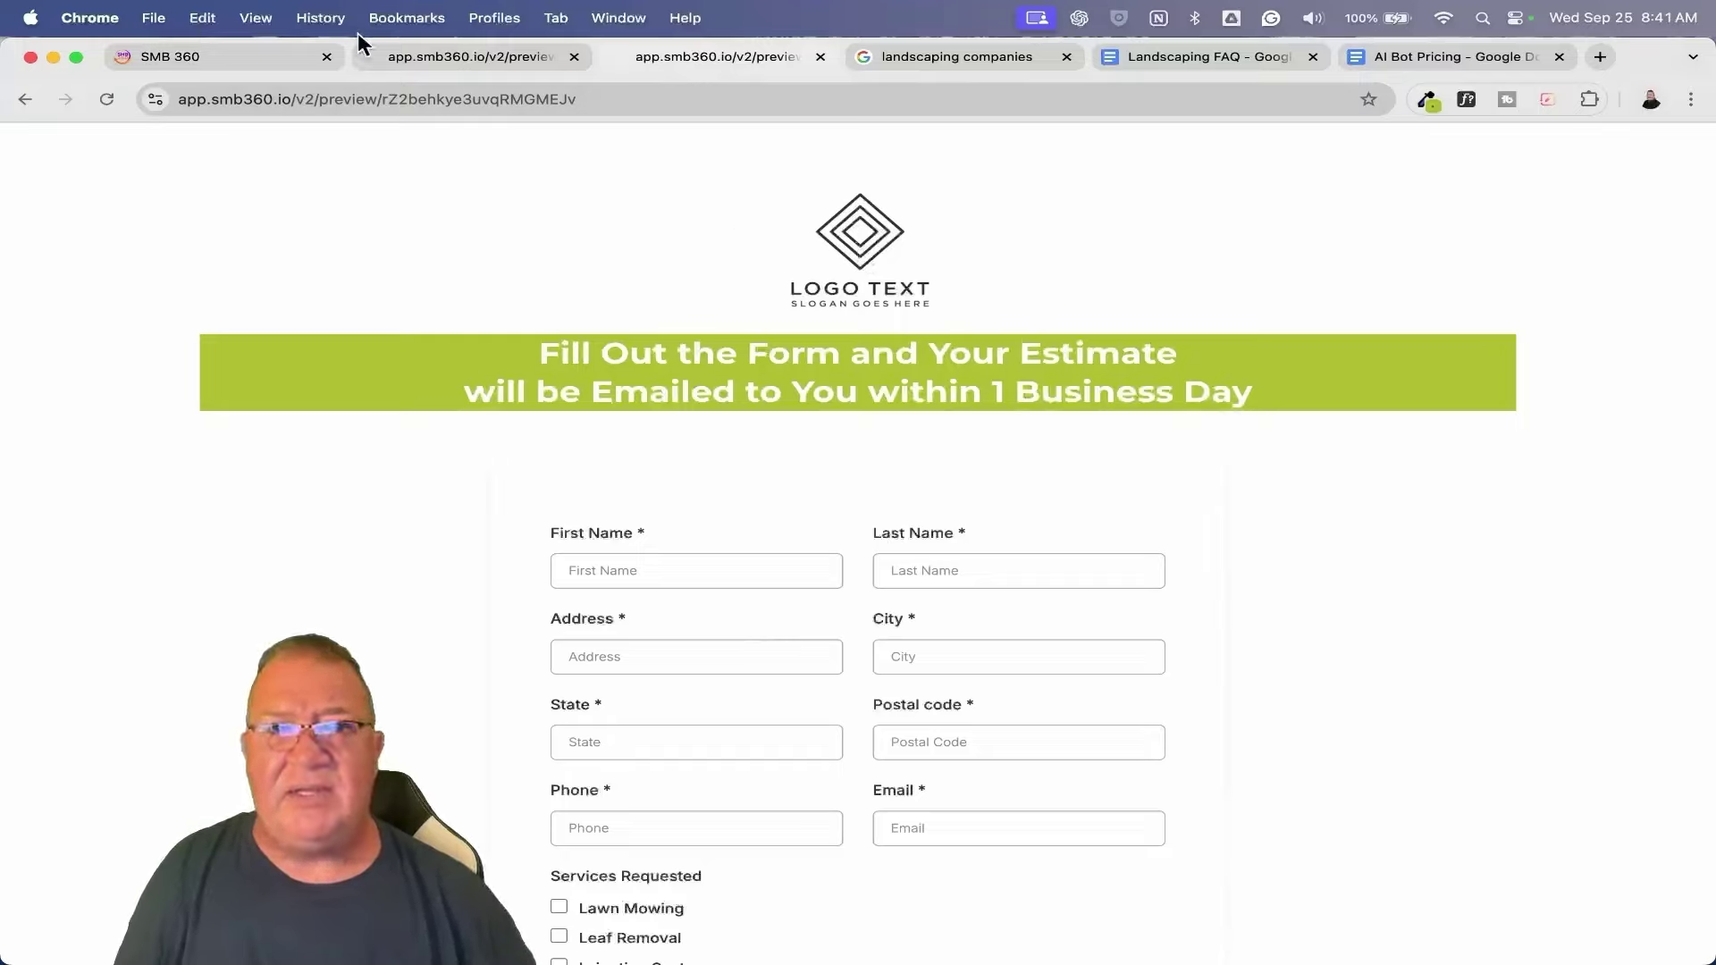
left_click(228, 57)
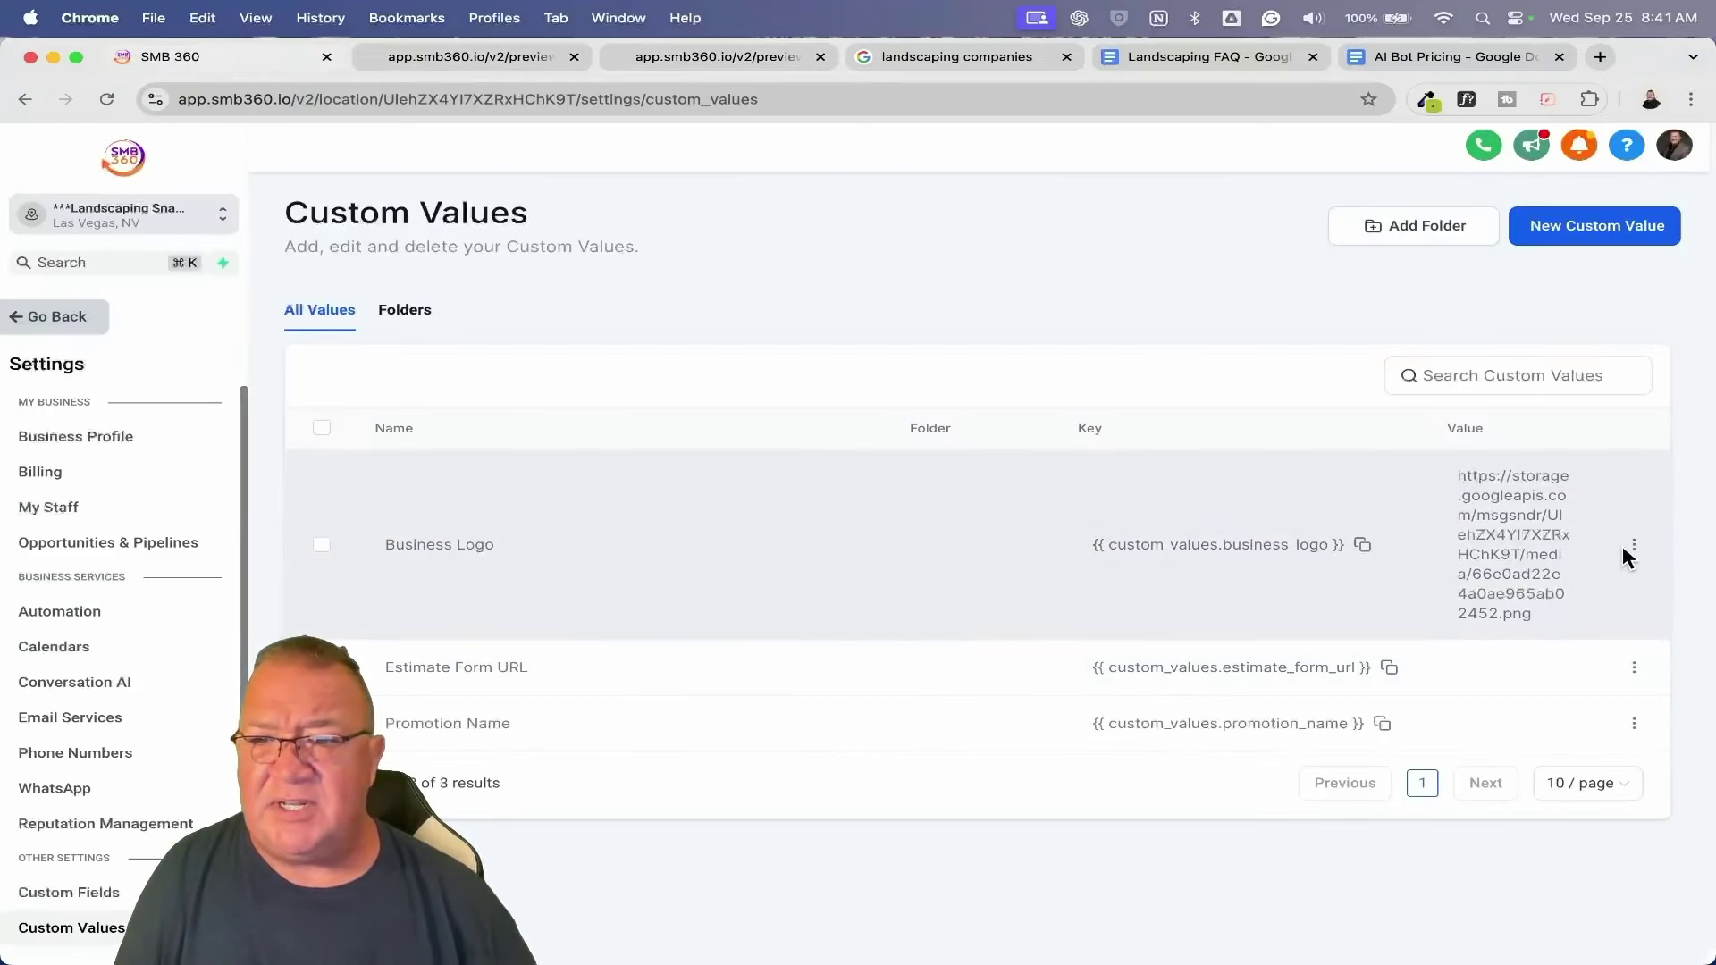
left_click(1633, 544)
left_click(1537, 476)
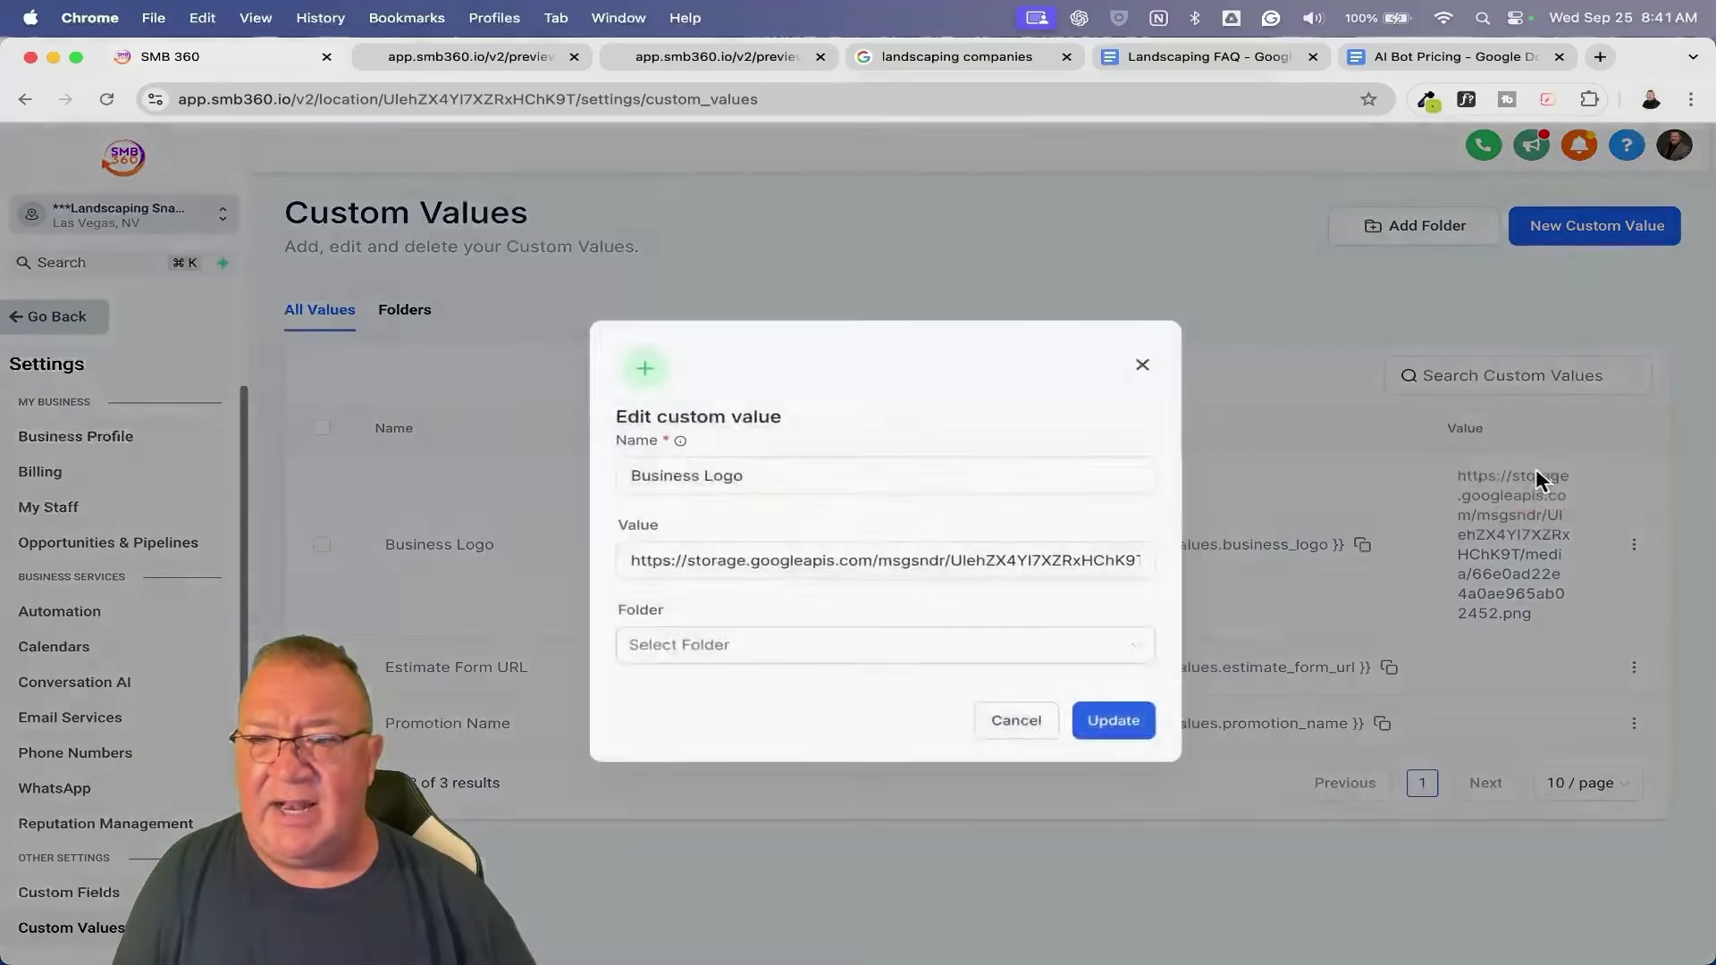
left_click(681, 563)
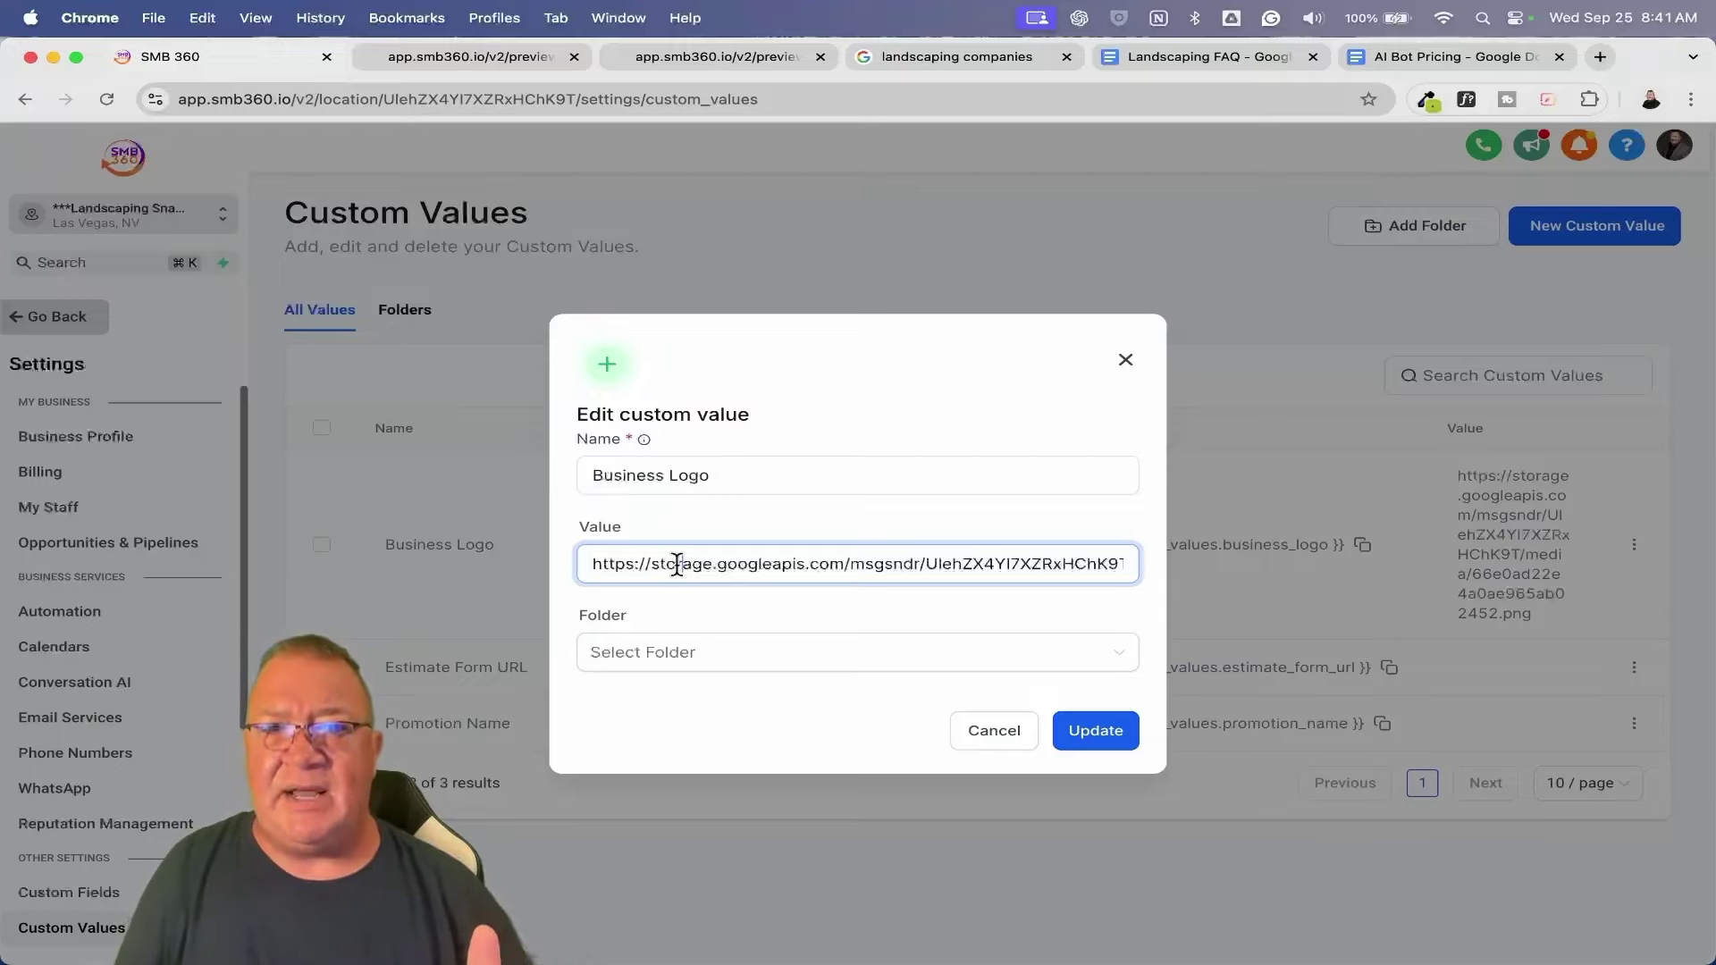
left_click(974, 736)
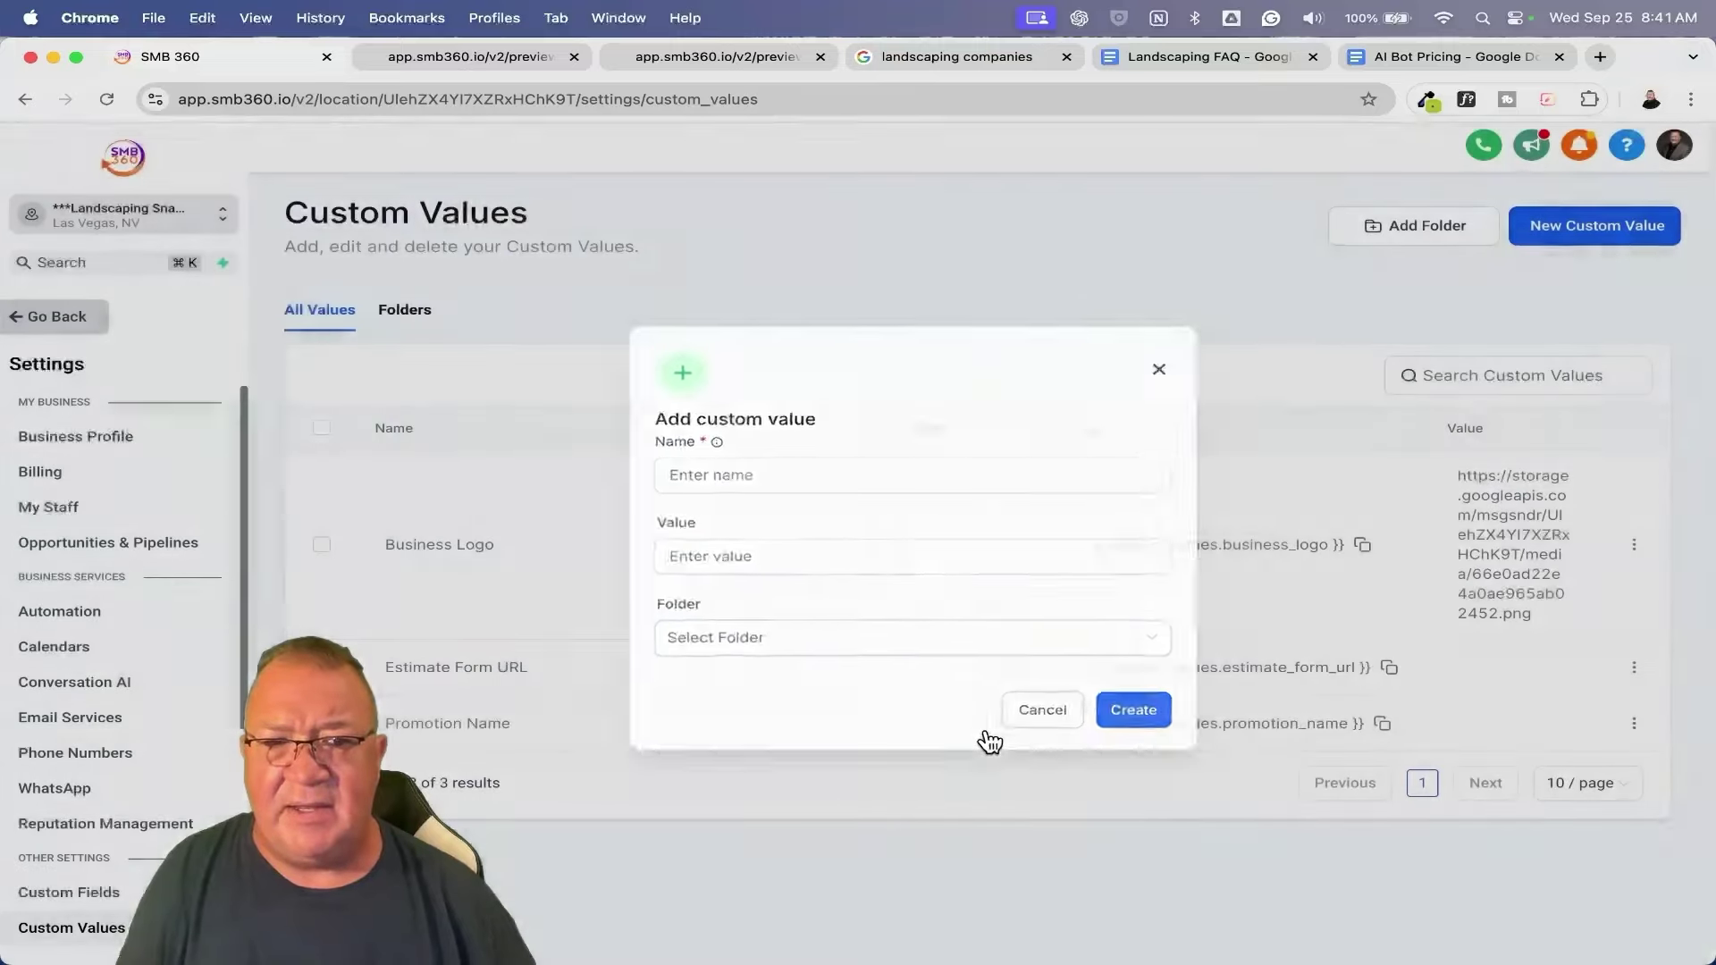
scroll(472, 673, "up", 5)
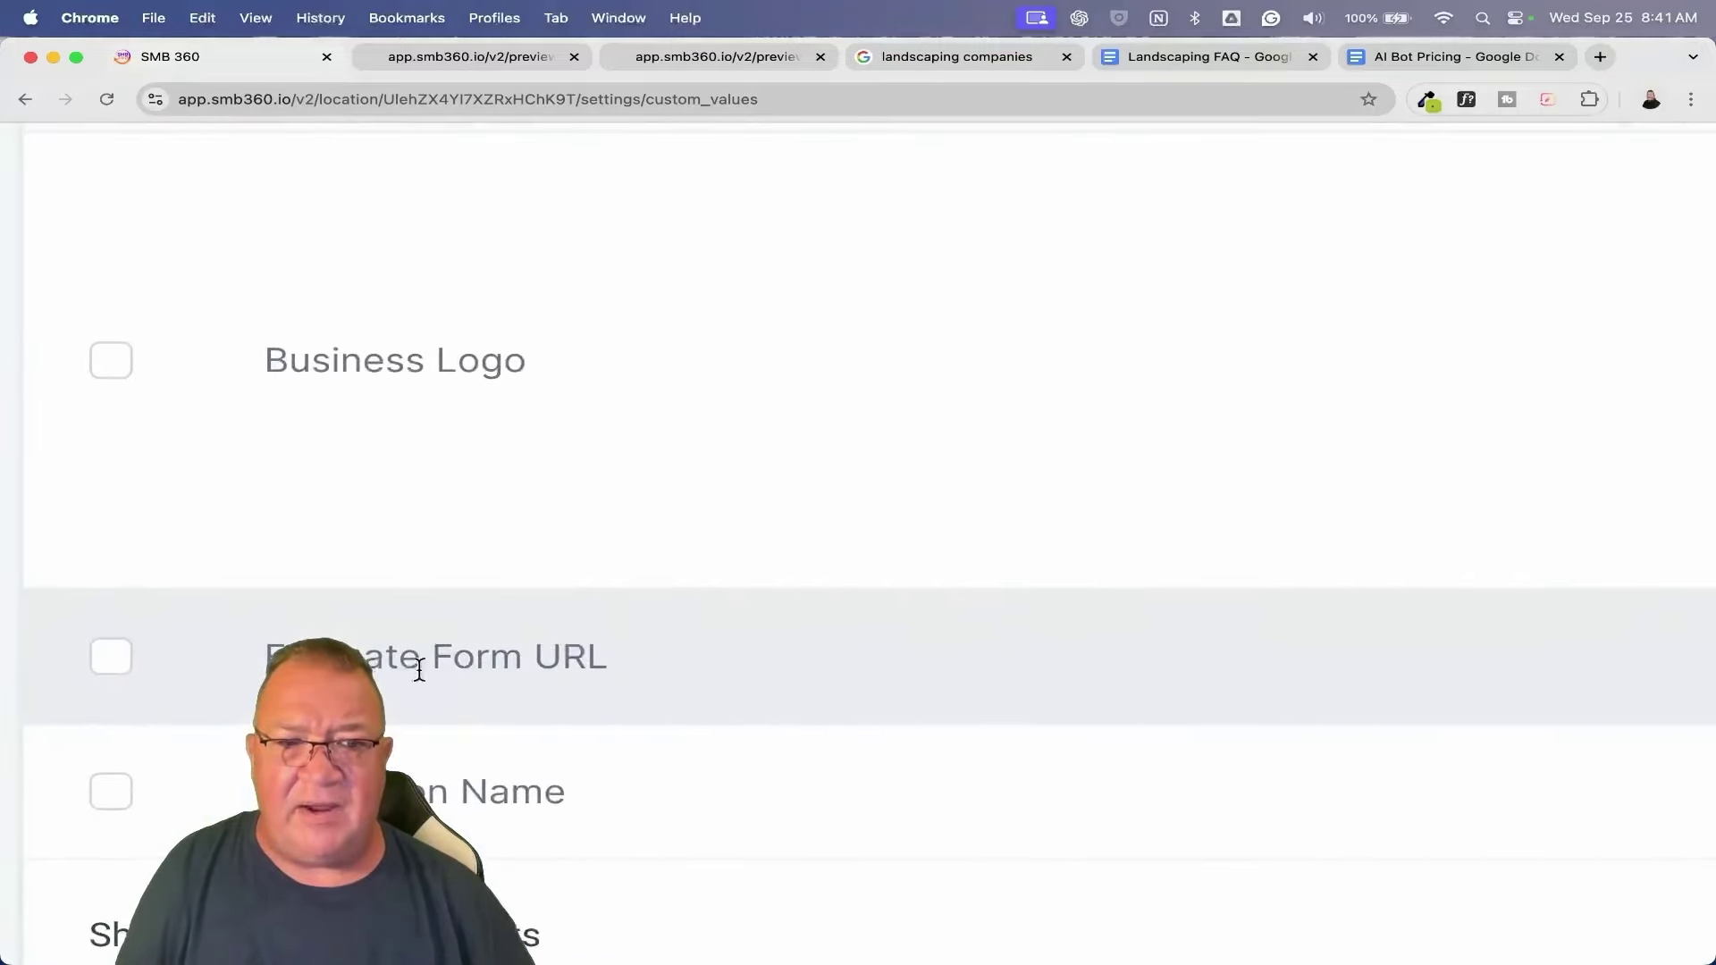
scroll(426, 658, "down", 5)
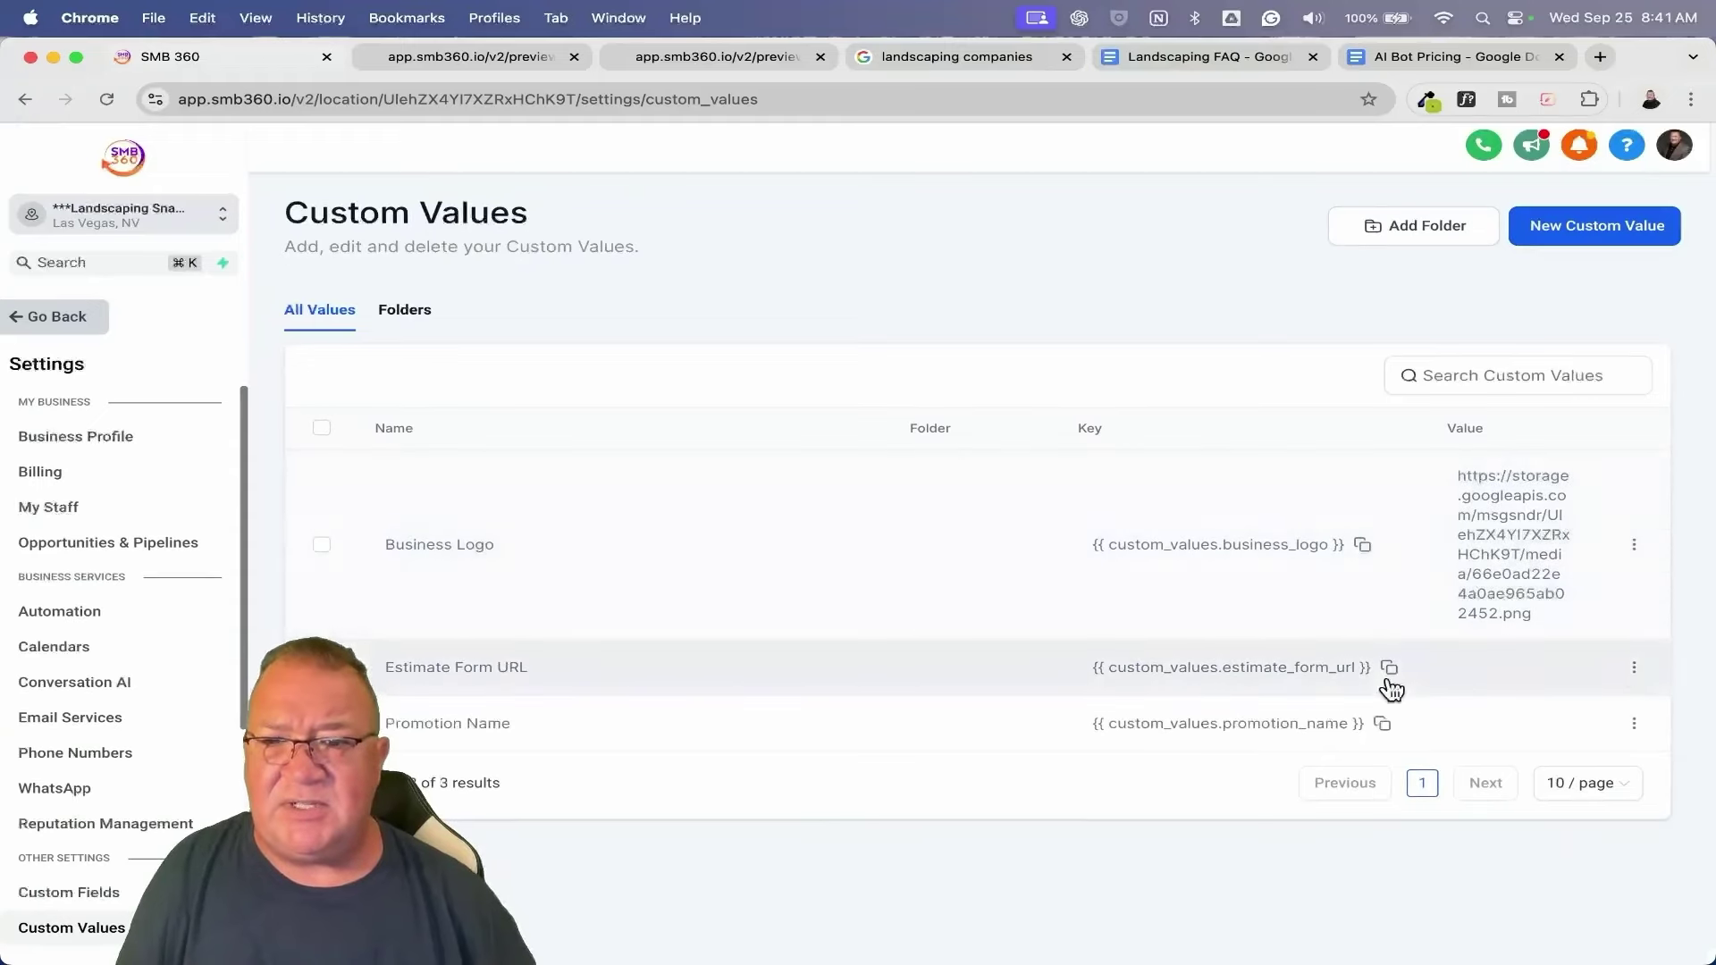
Paste the estimate form's preview link as the Estimate Form URL value, save, and return to the funnel.
left_click(1634, 667)
left_click(1448, 601)
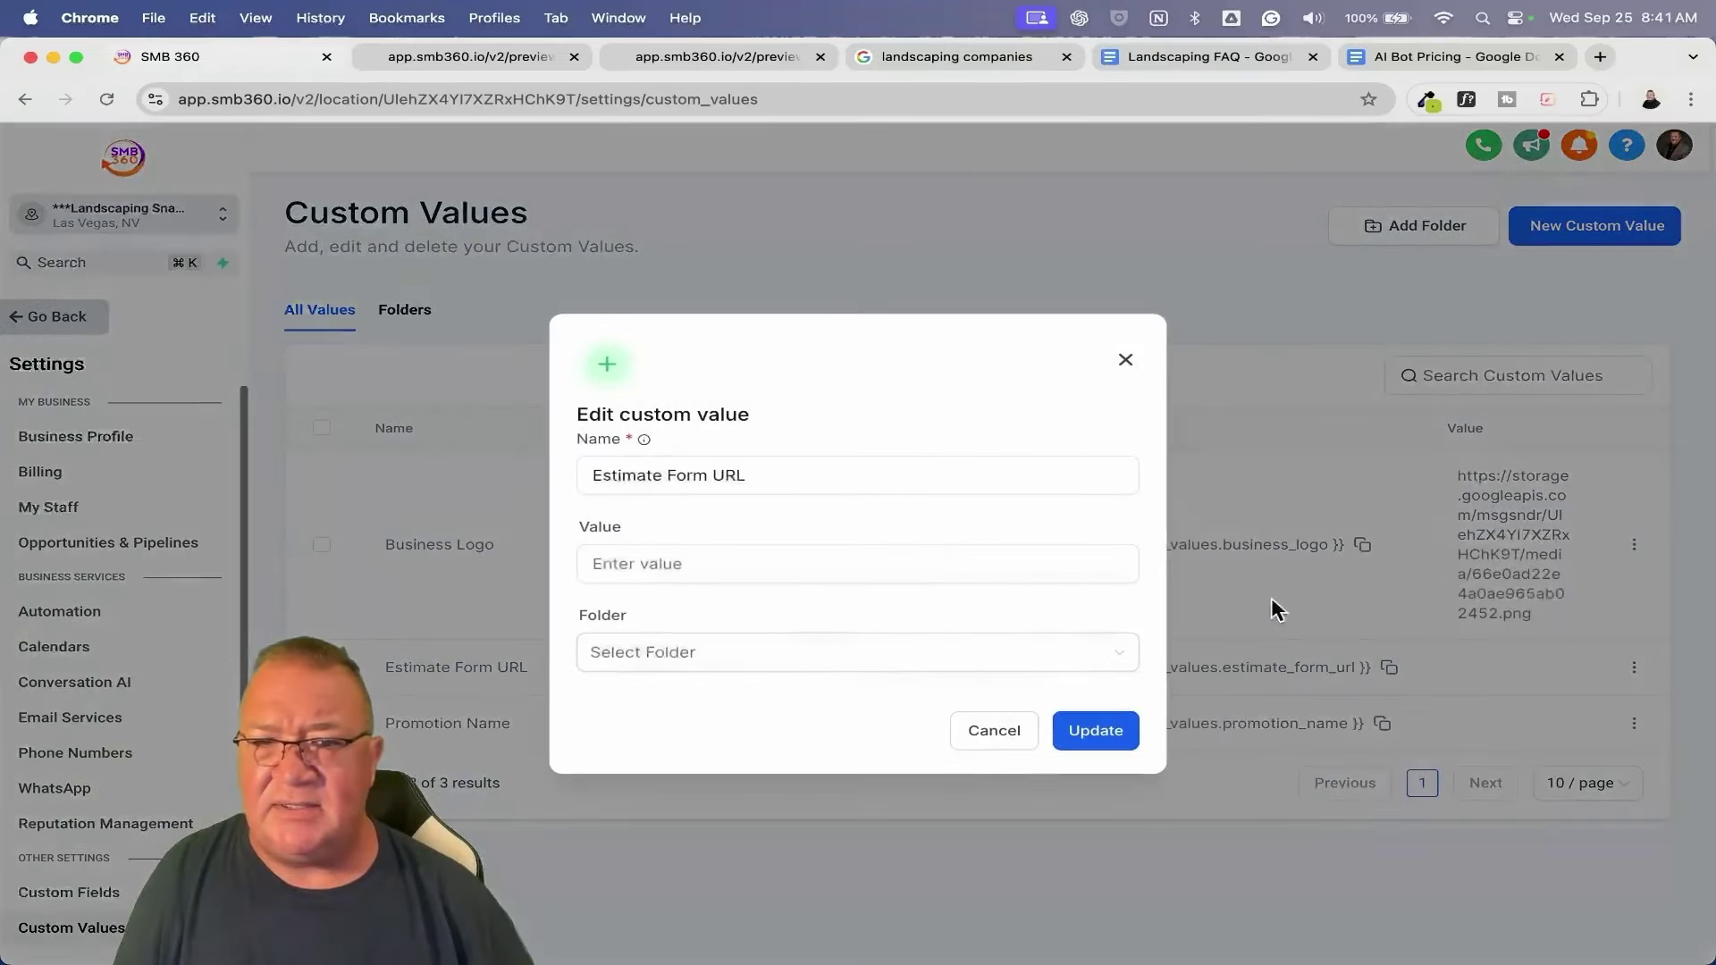
left_click(667, 565)
key("super+v")
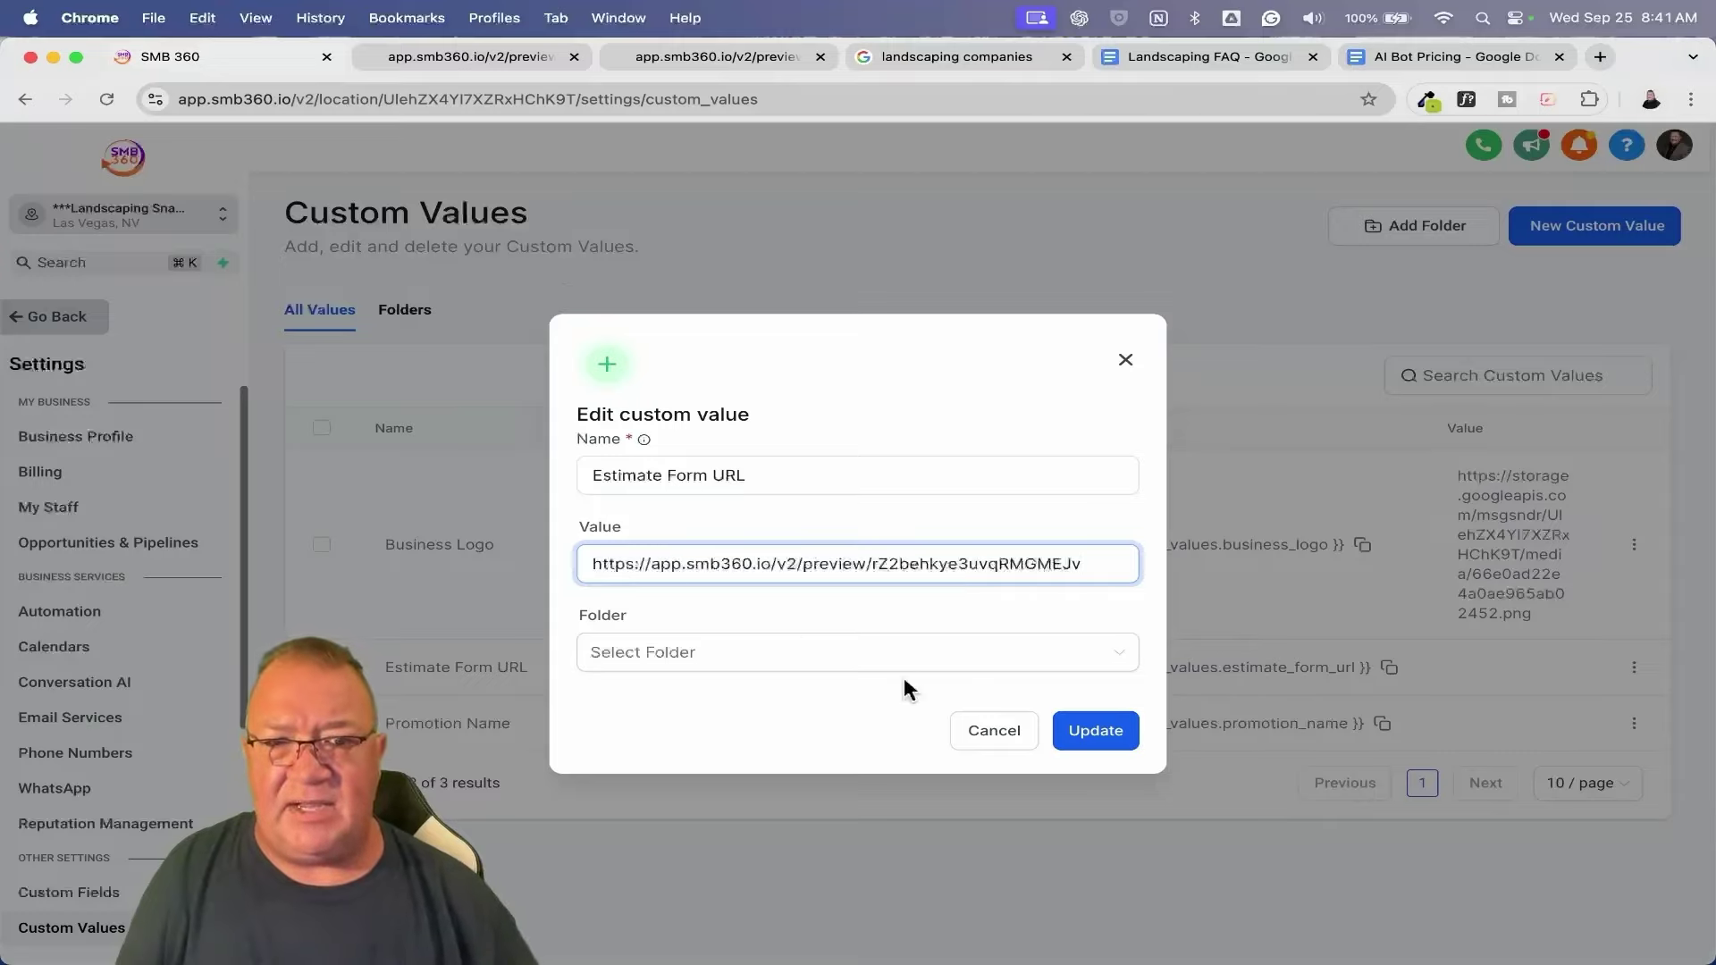
left_click(1136, 742)
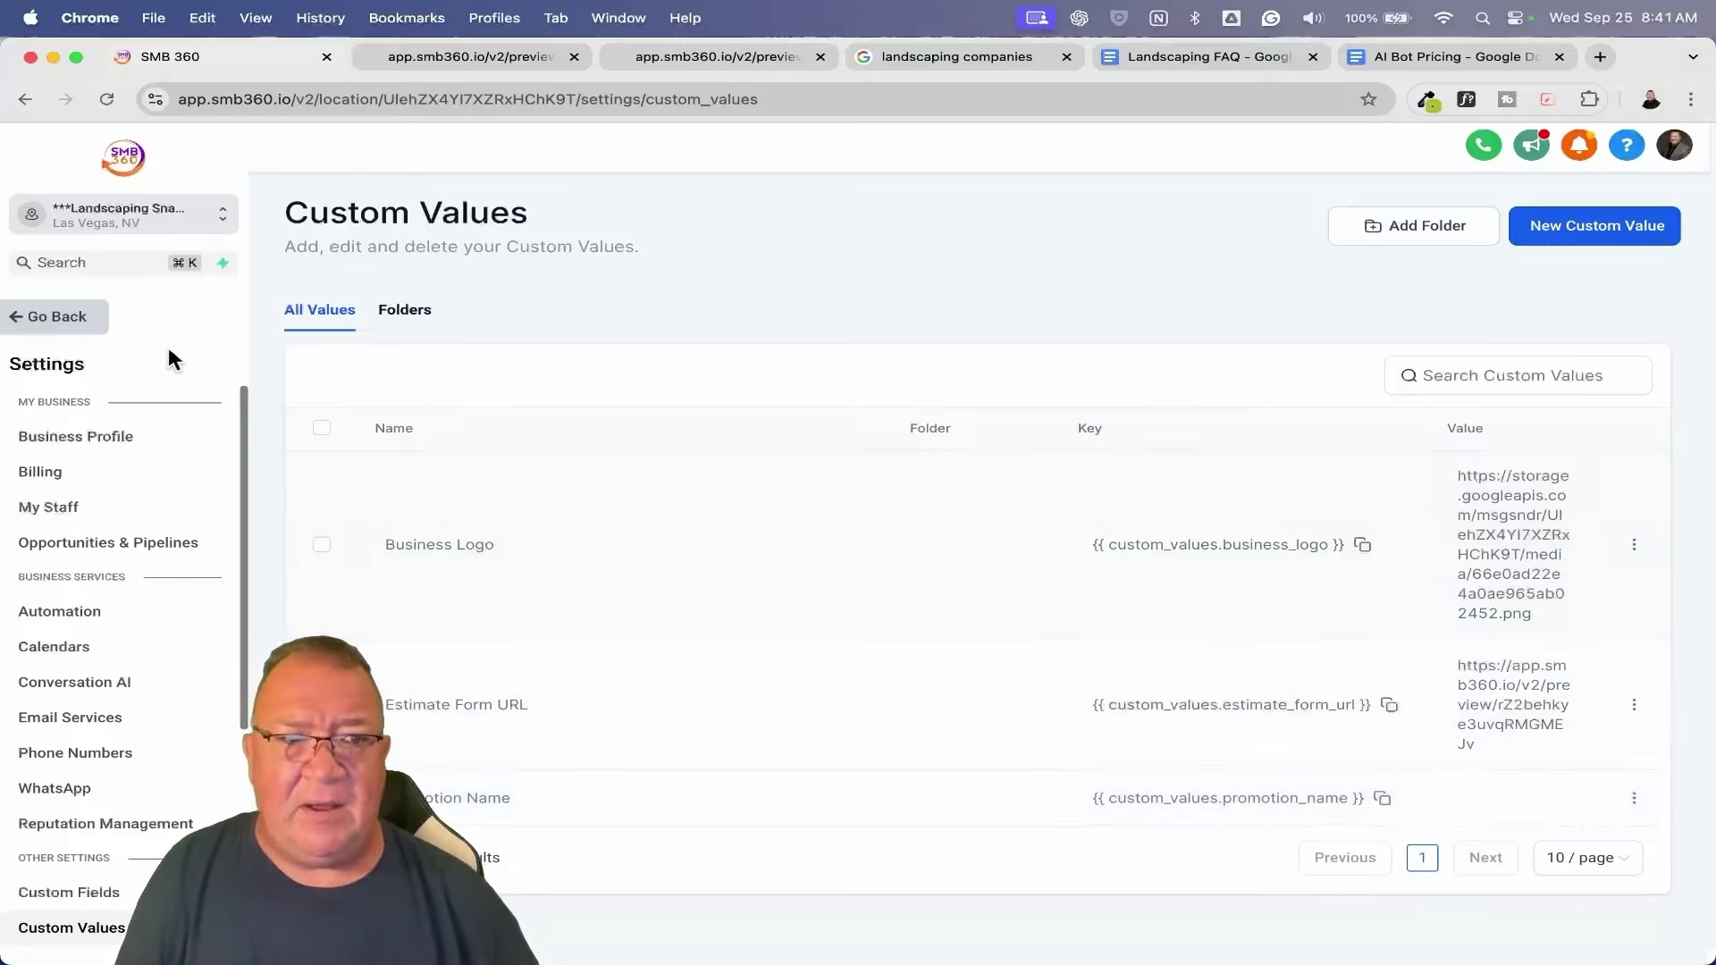
left_click(46, 321)
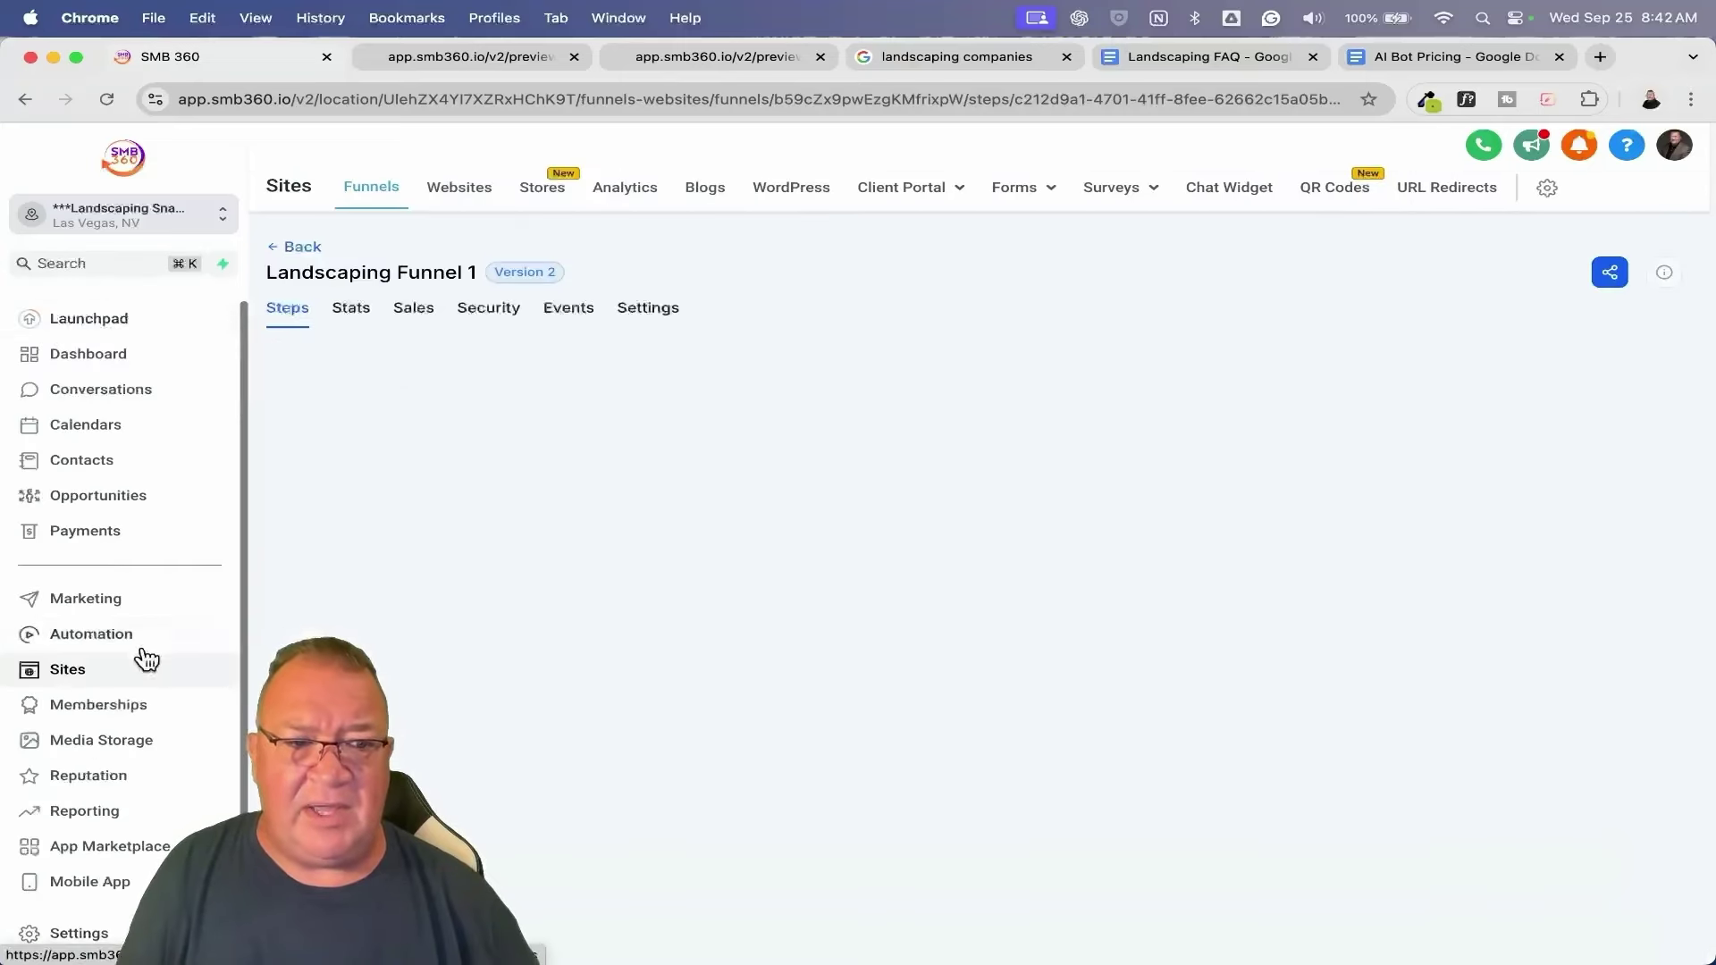
Browse the media library and logo.png options without making changes.
left_click(101, 740)
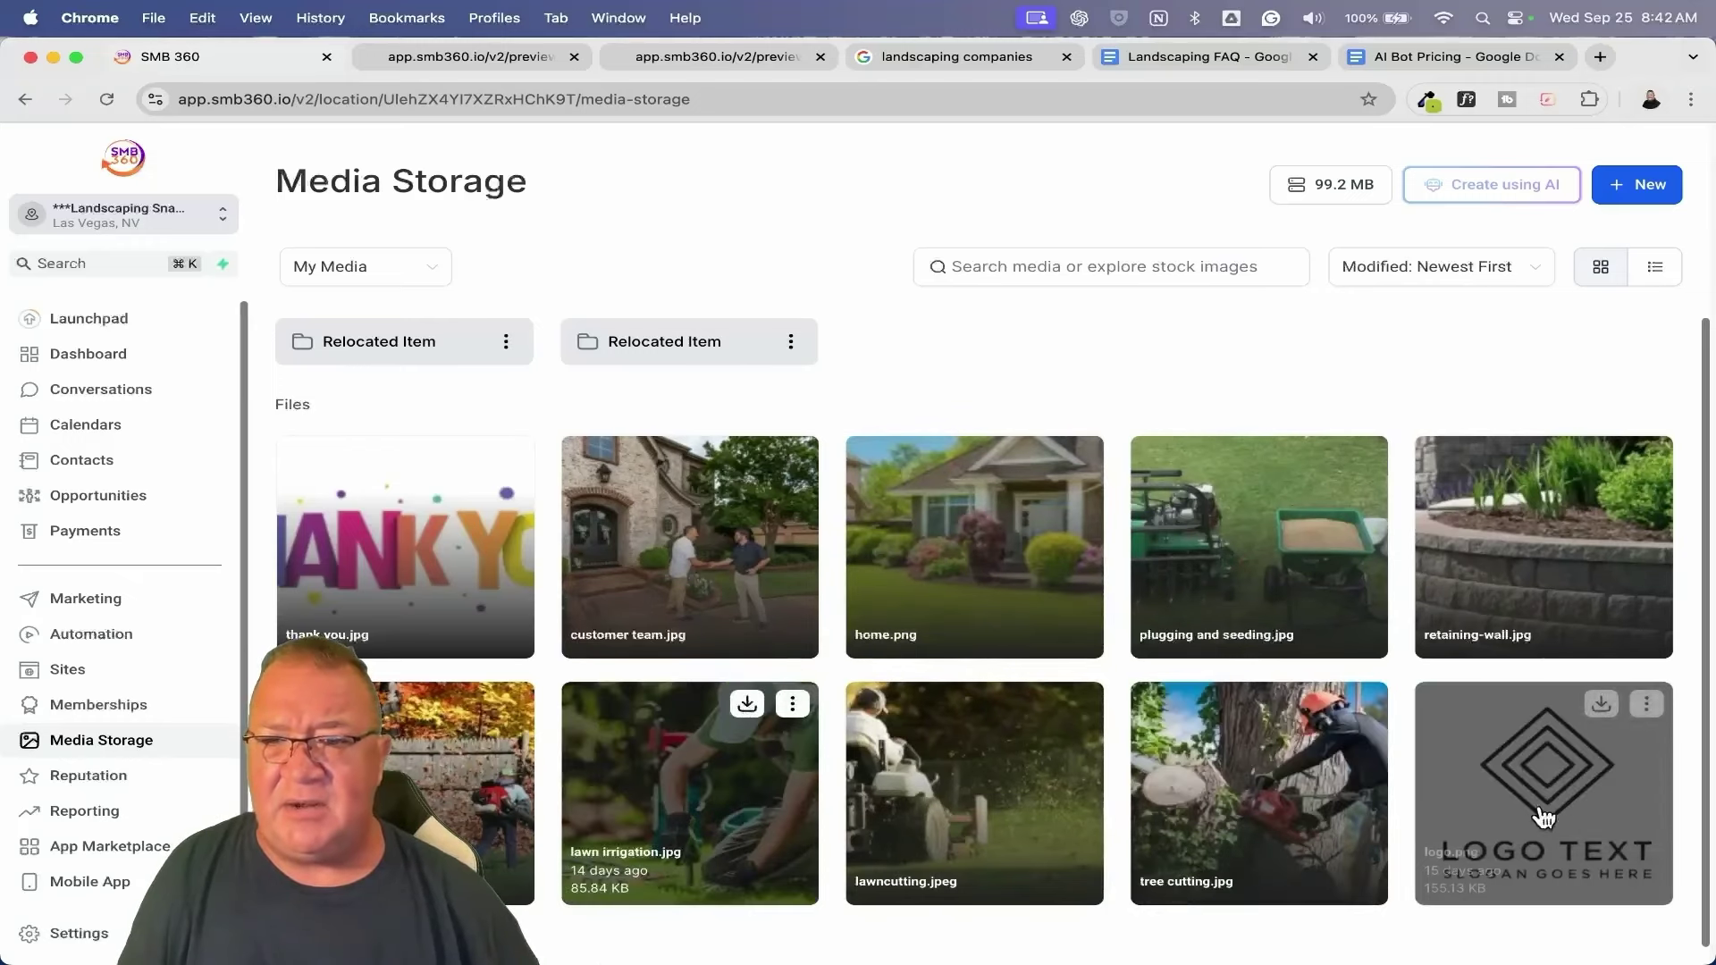
left_click(1647, 705)
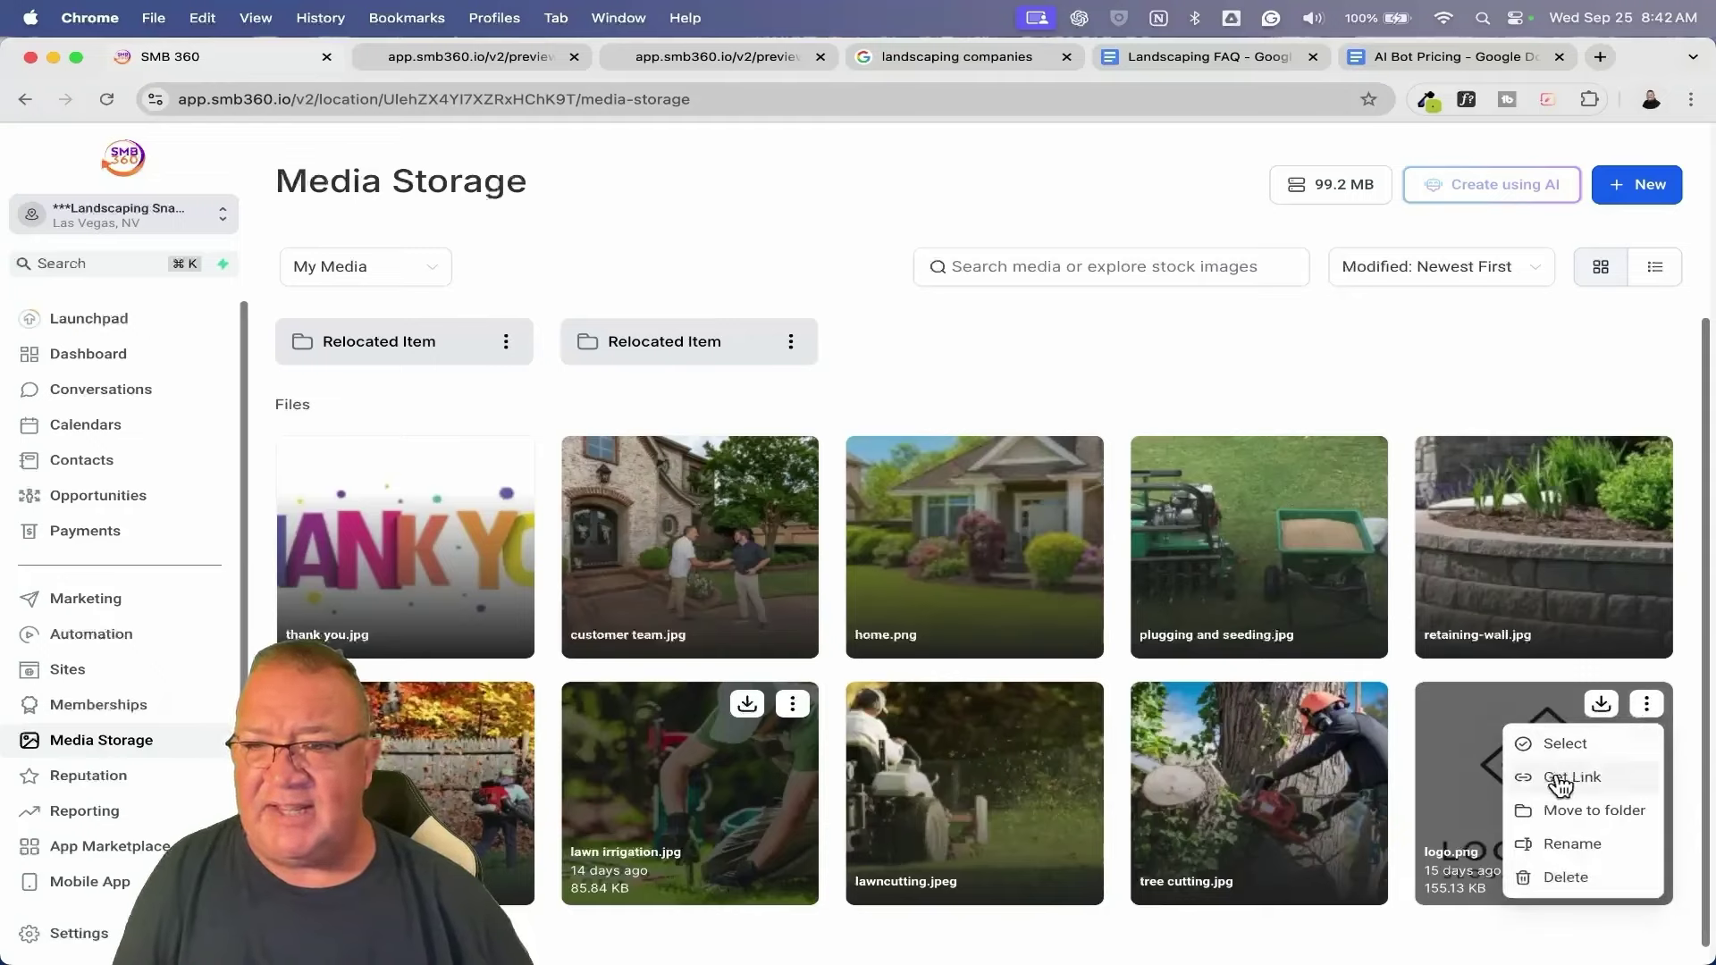
left_click(1636, 192)
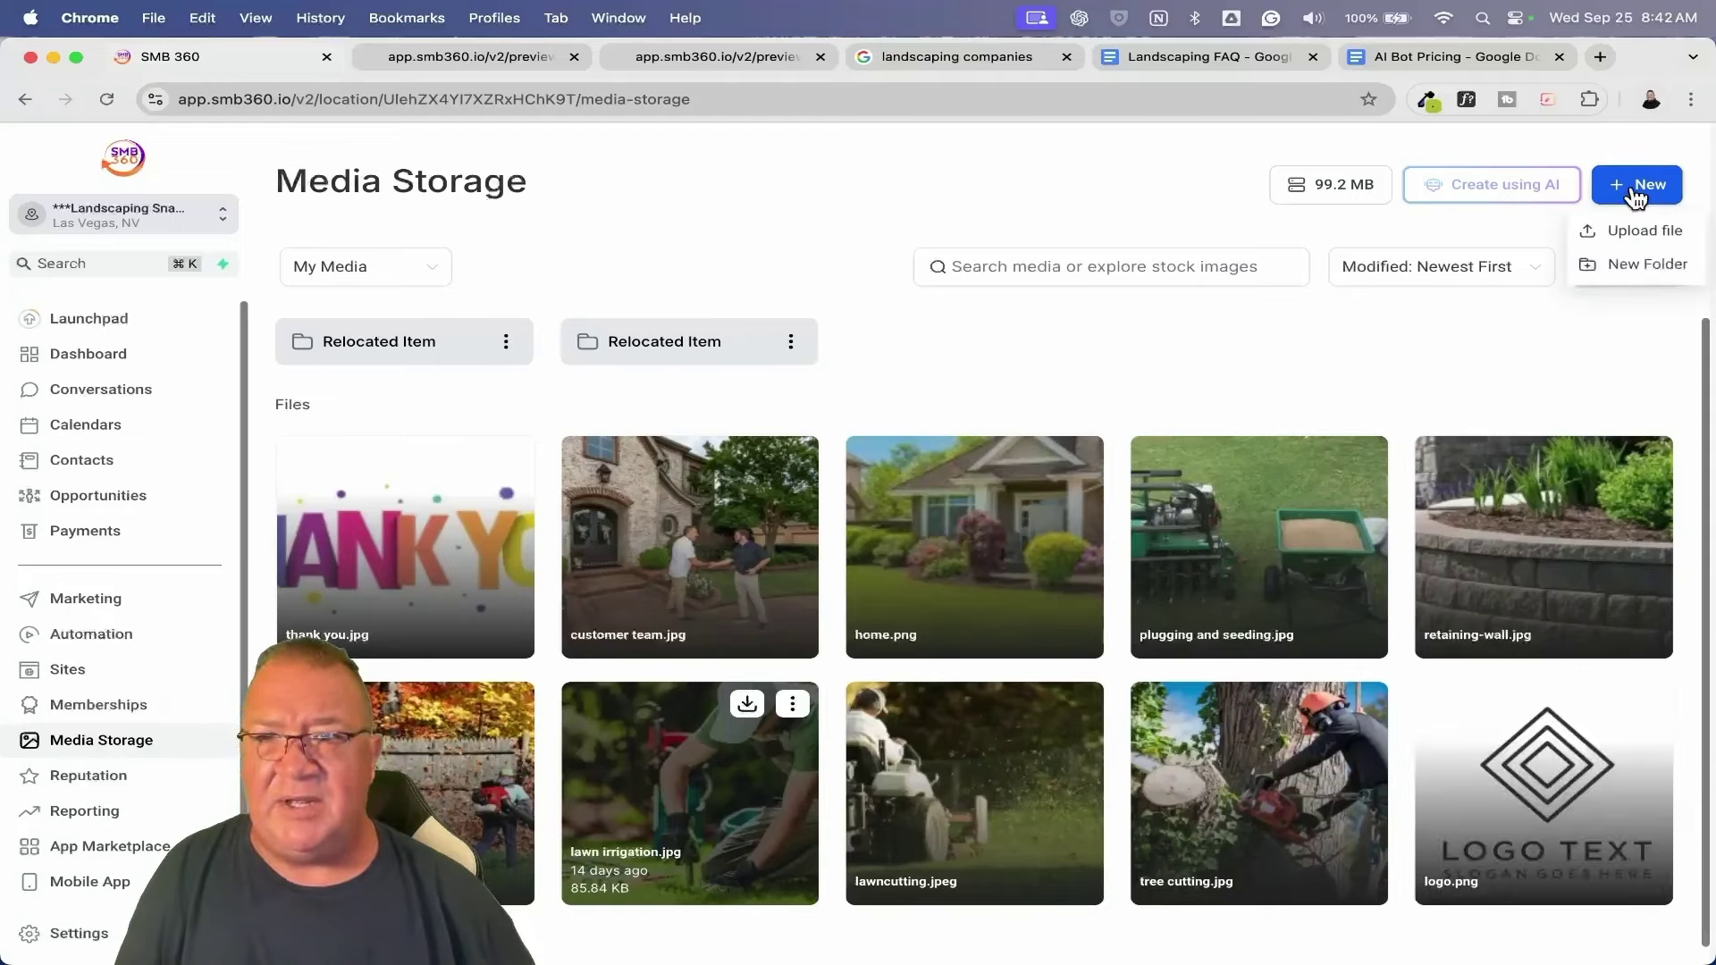
left_click(1541, 364)
left_click(1646, 704)
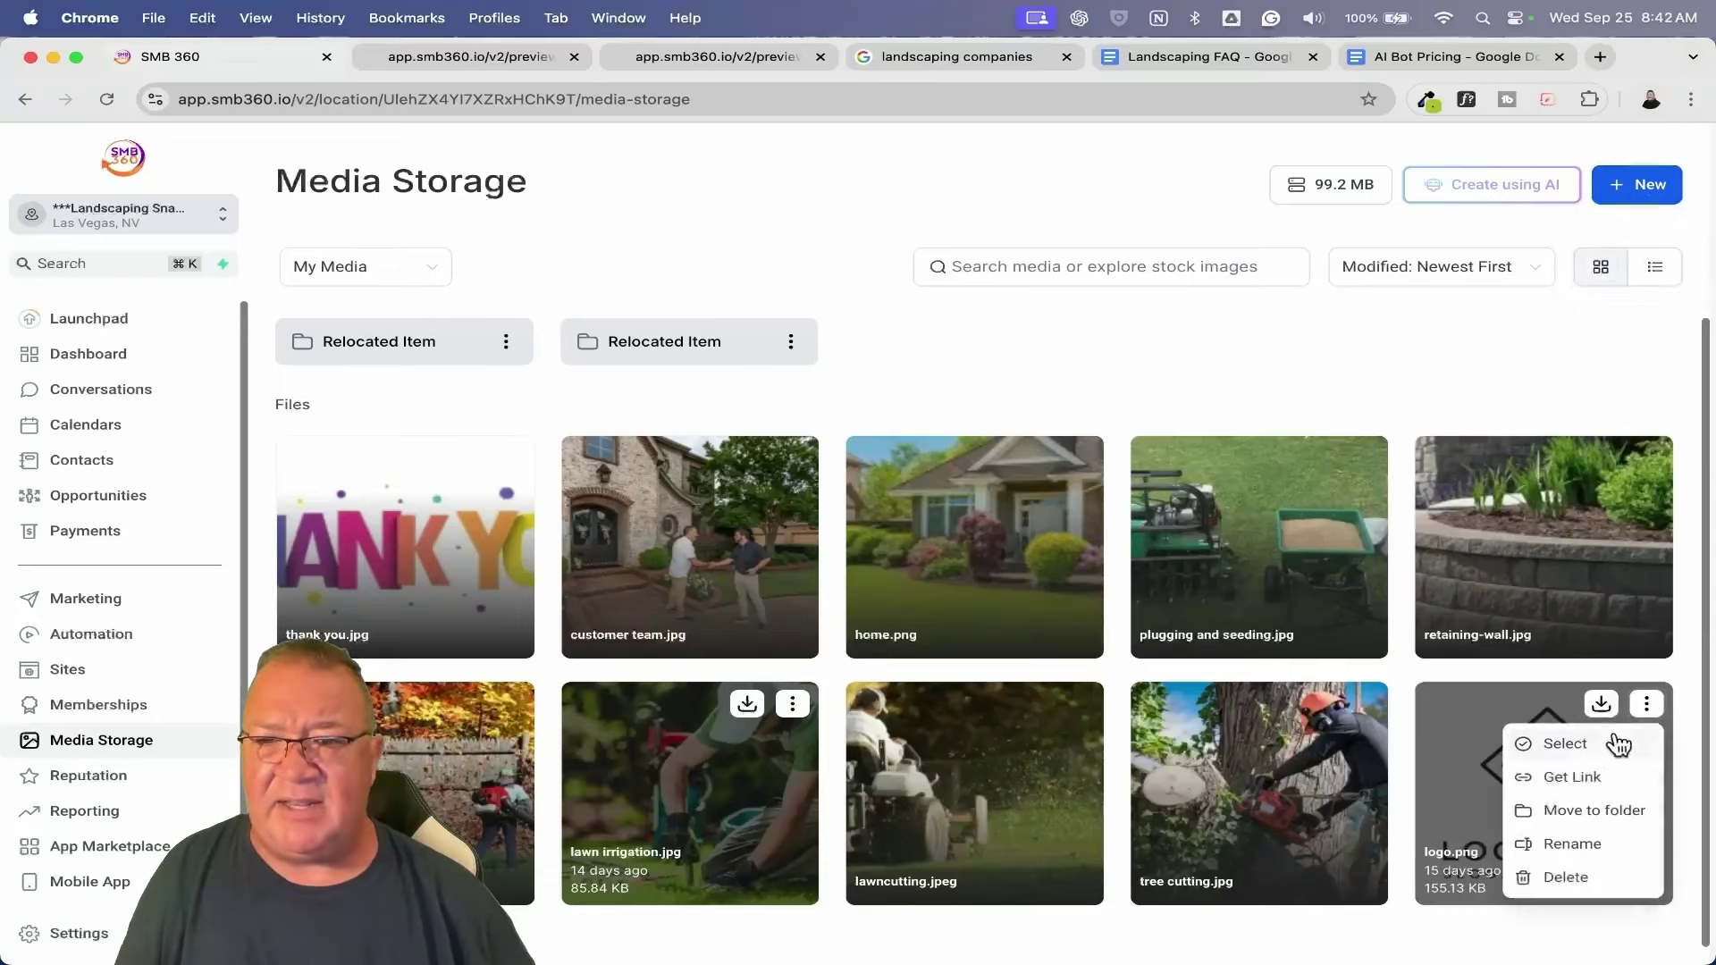
left_click(978, 372)
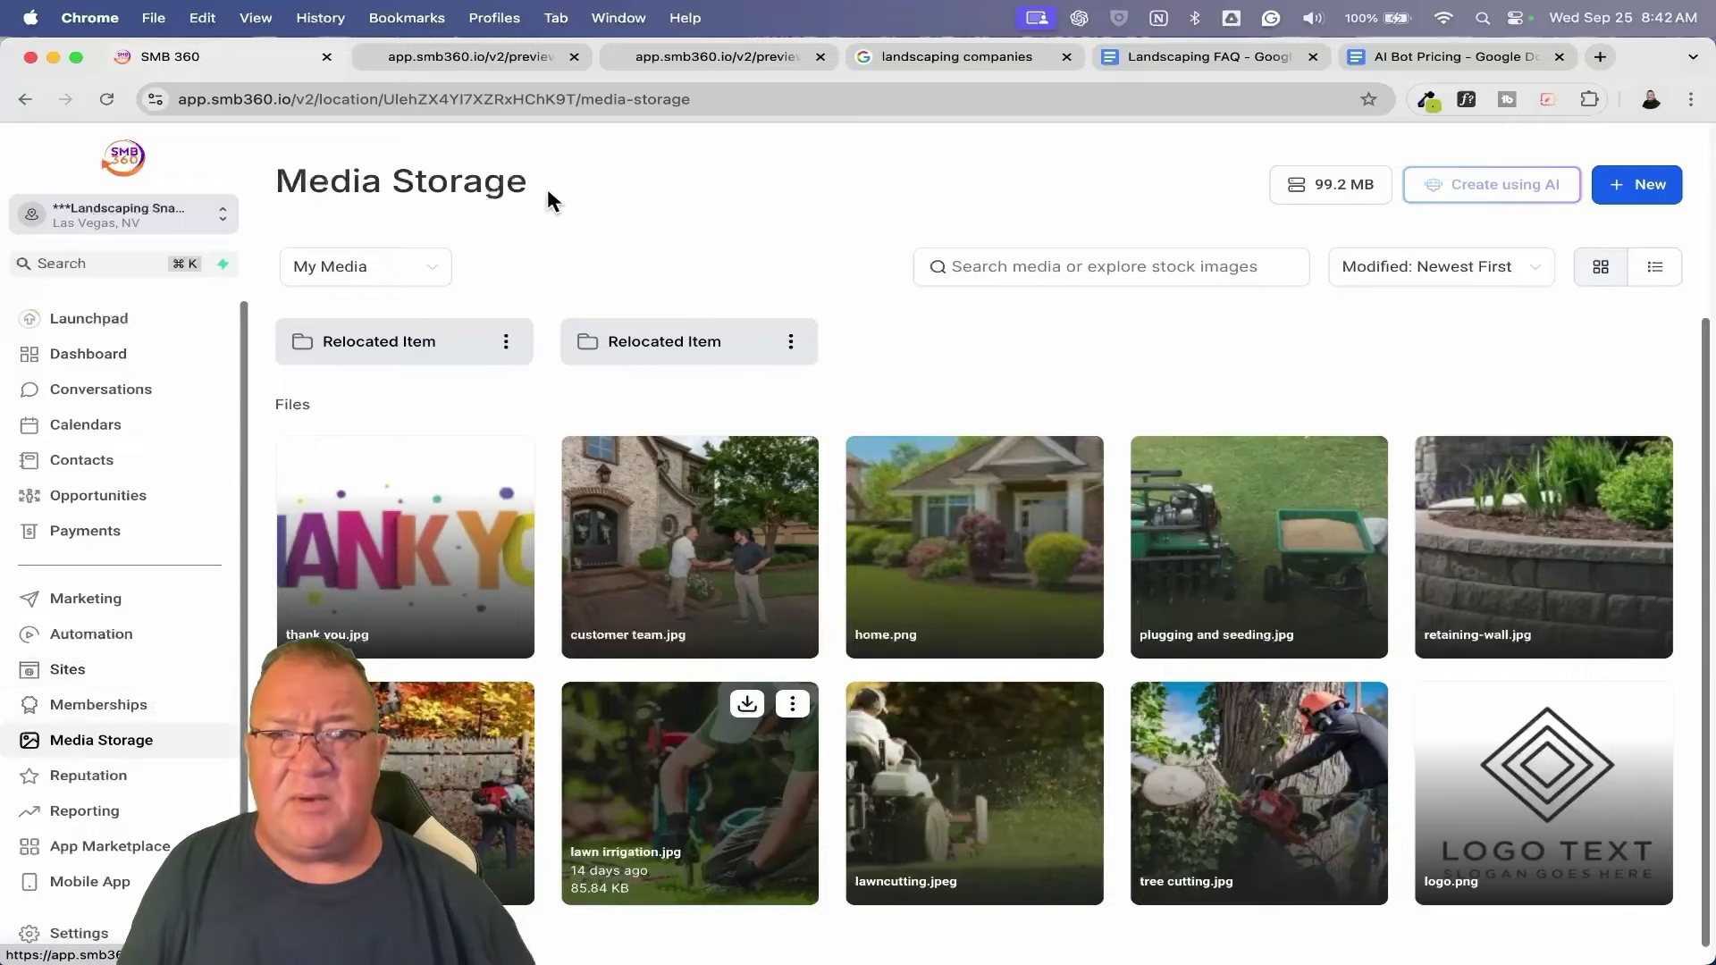
Close the extra estimate form preview tabs and open the Automation Workflow List.
left_click(651, 70)
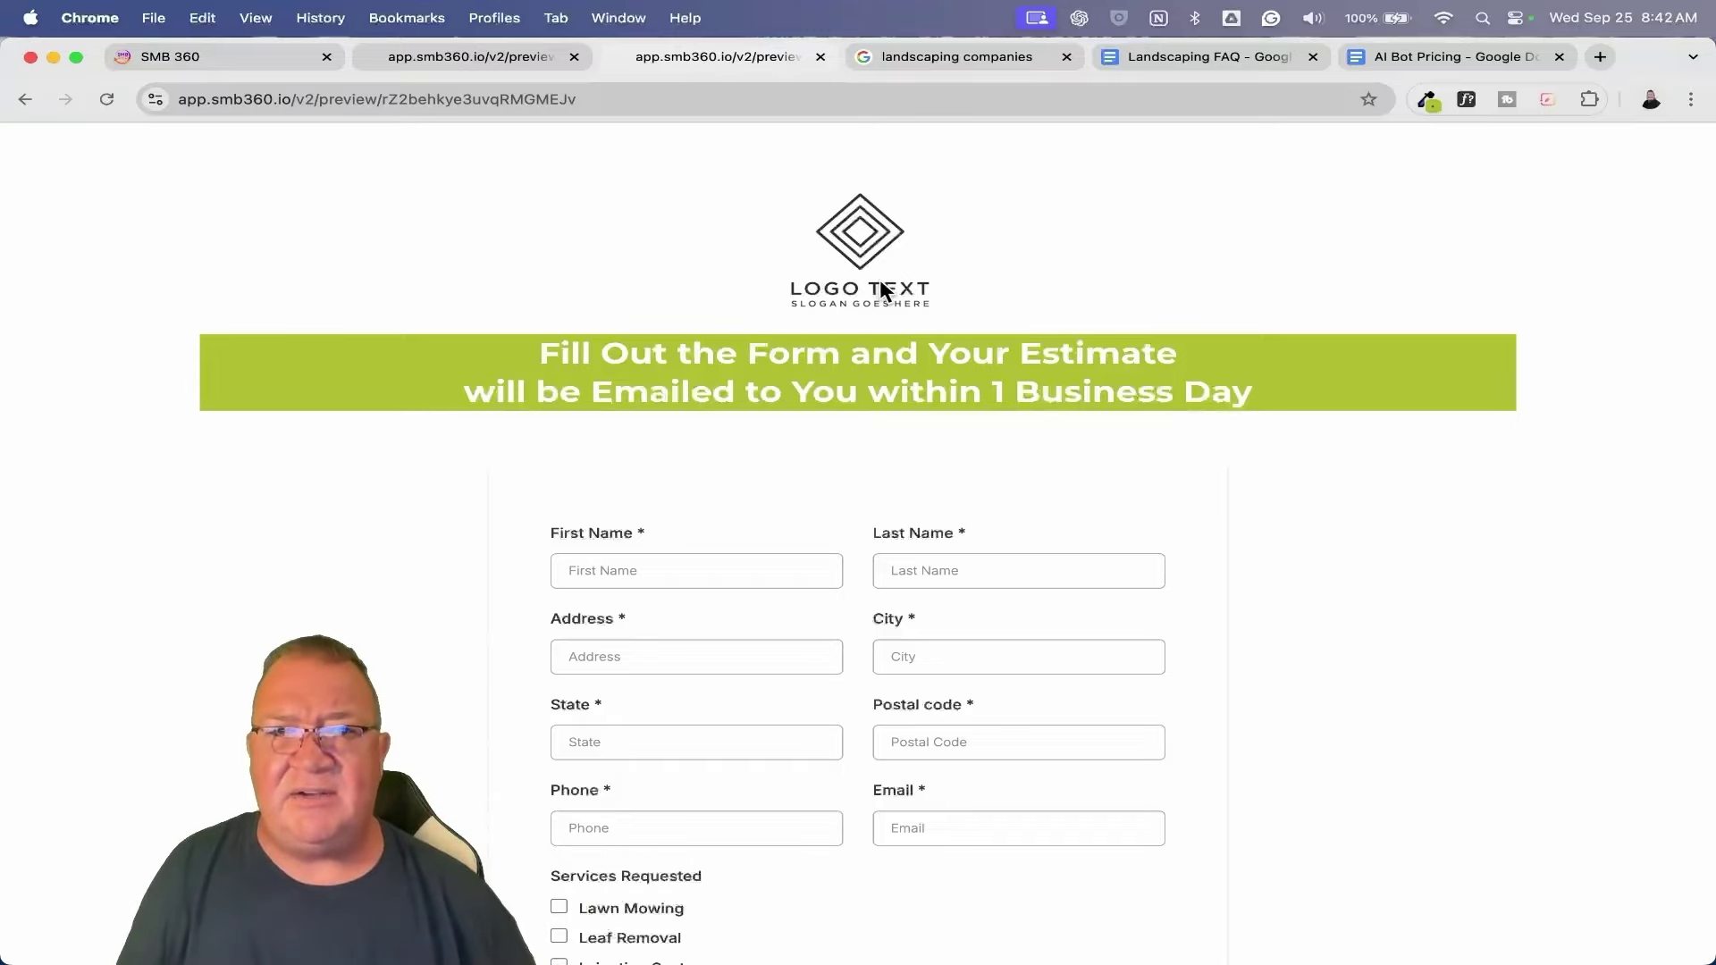
left_click(821, 56)
left_click(450, 54)
left_click(574, 56)
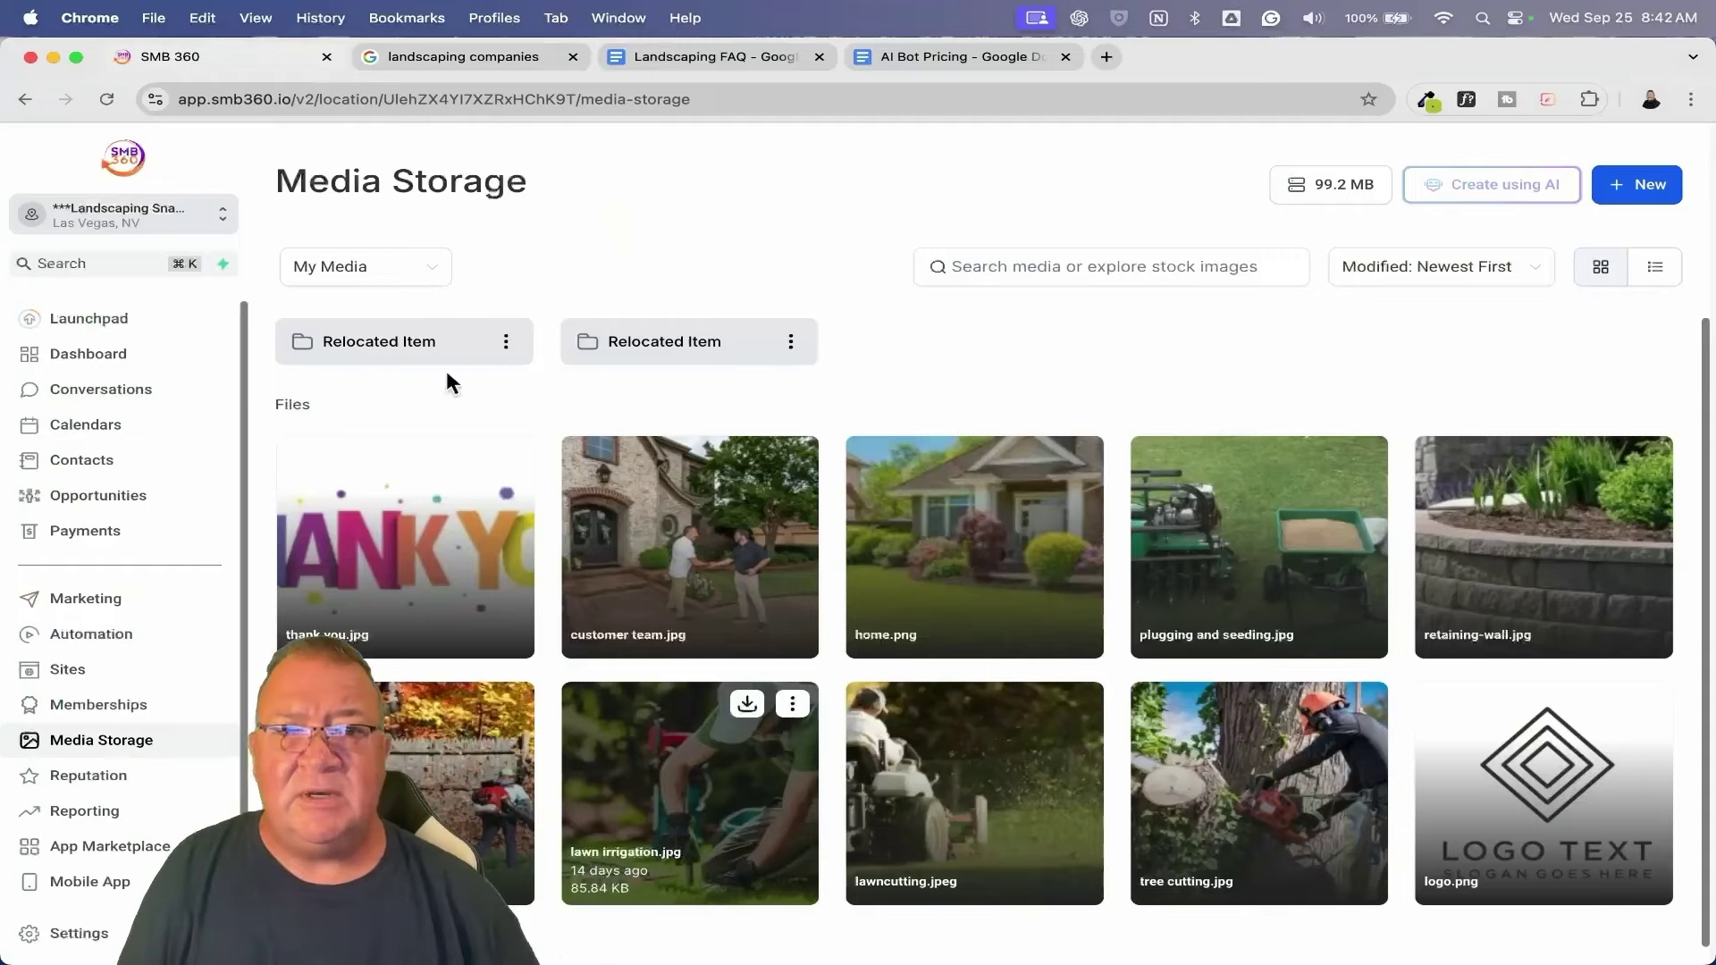
left_click(89, 634)
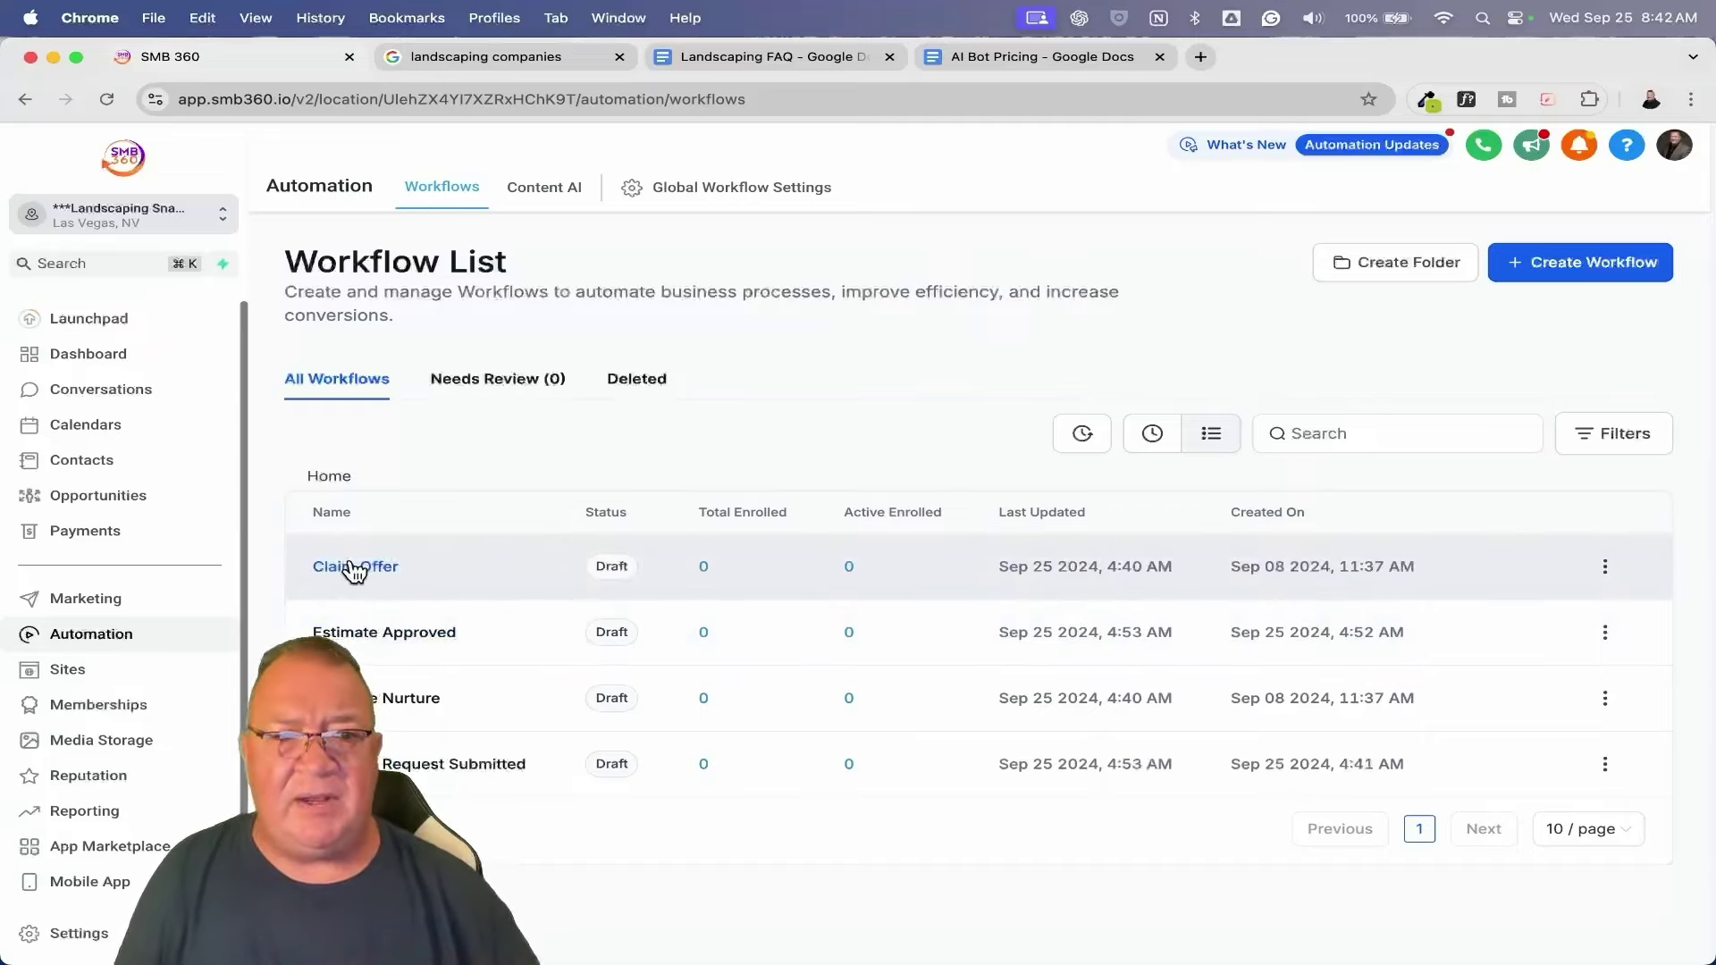
Review the site funnels and the Claim Offer workflow, then open Estimate Request Submitted.
left_click(68, 672)
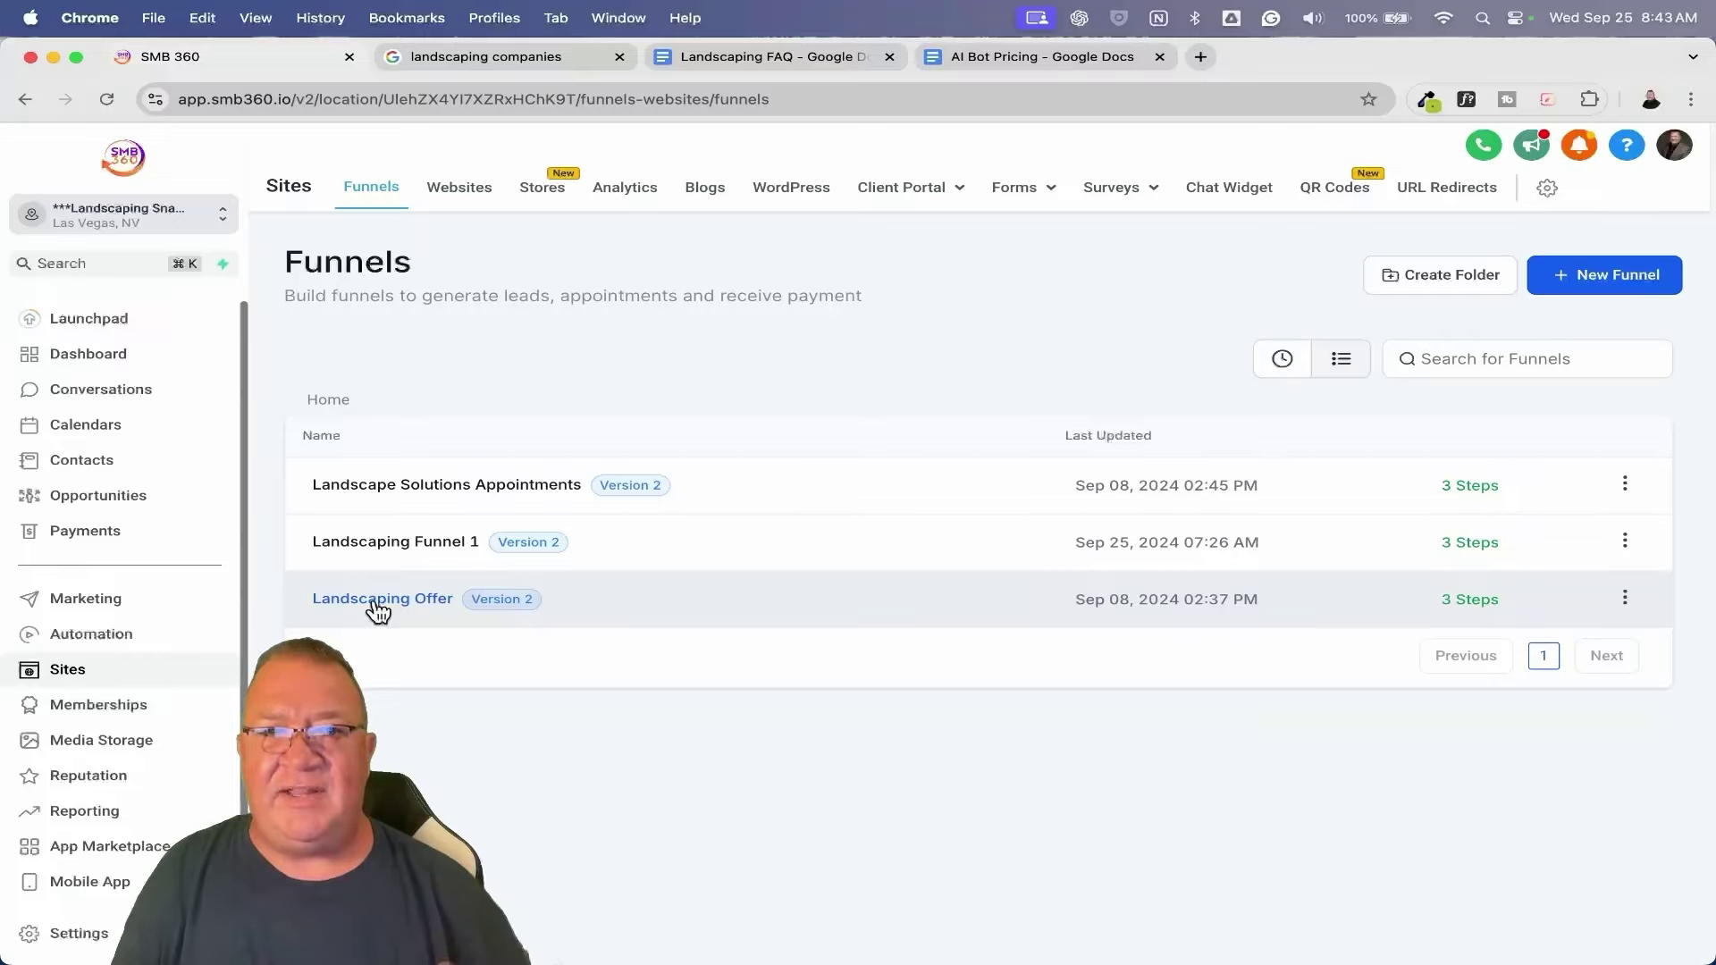
left_click(103, 637)
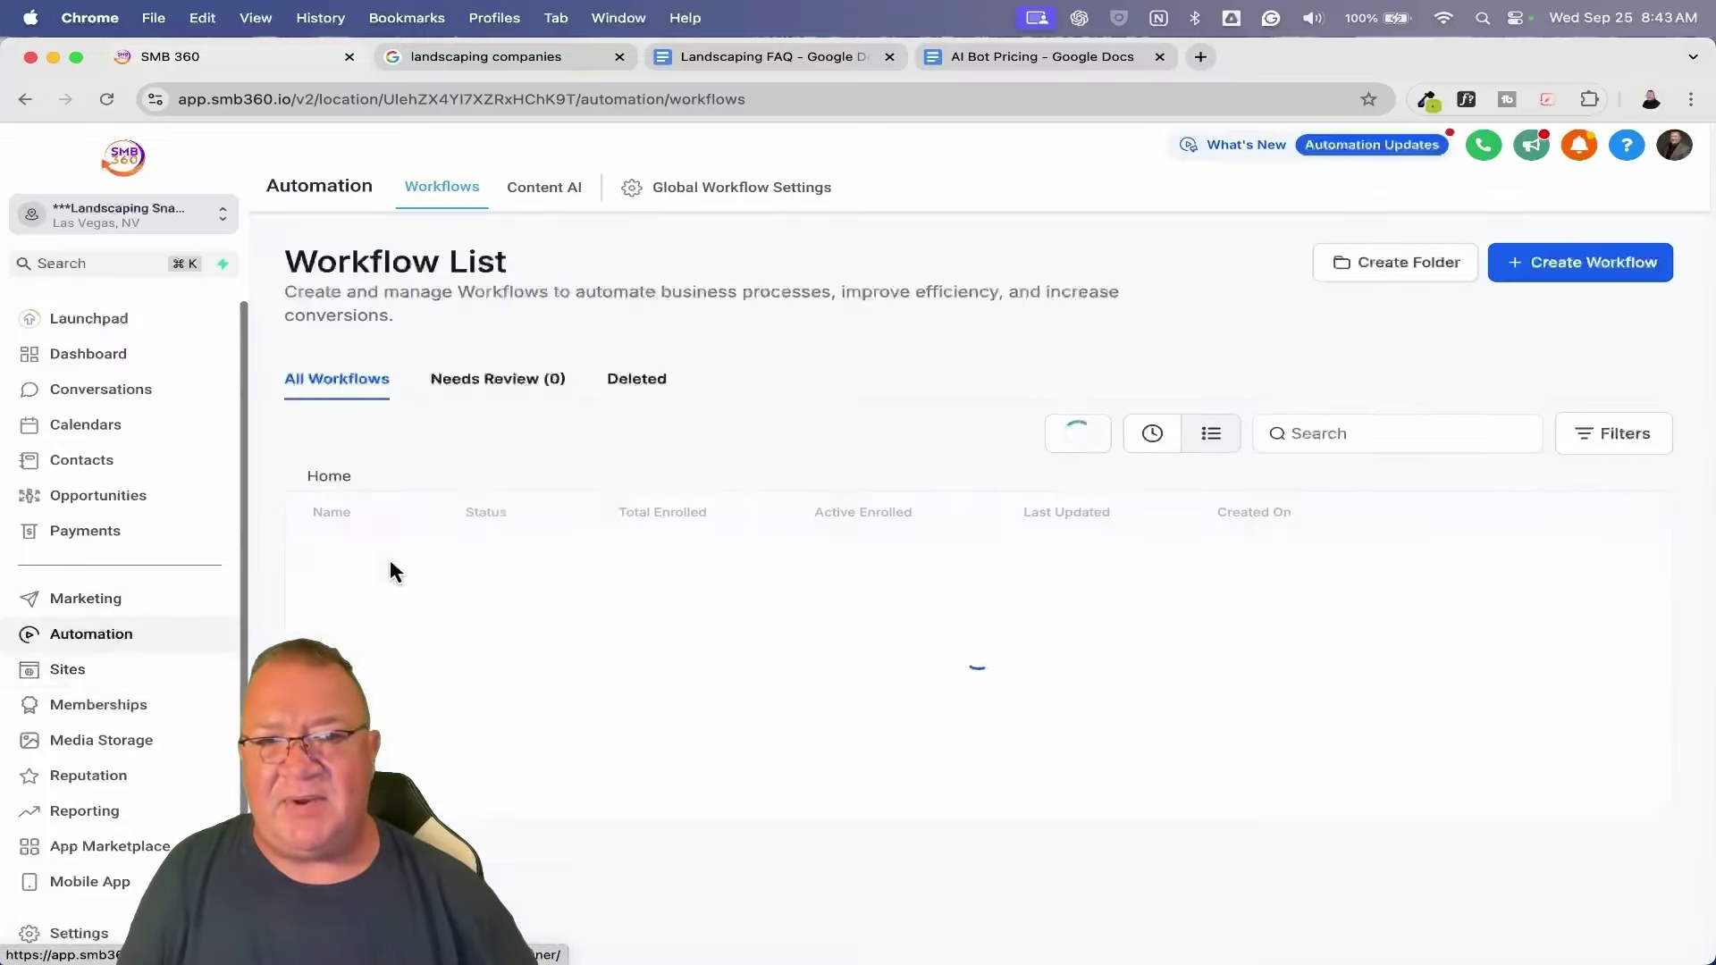
left_click(386, 567)
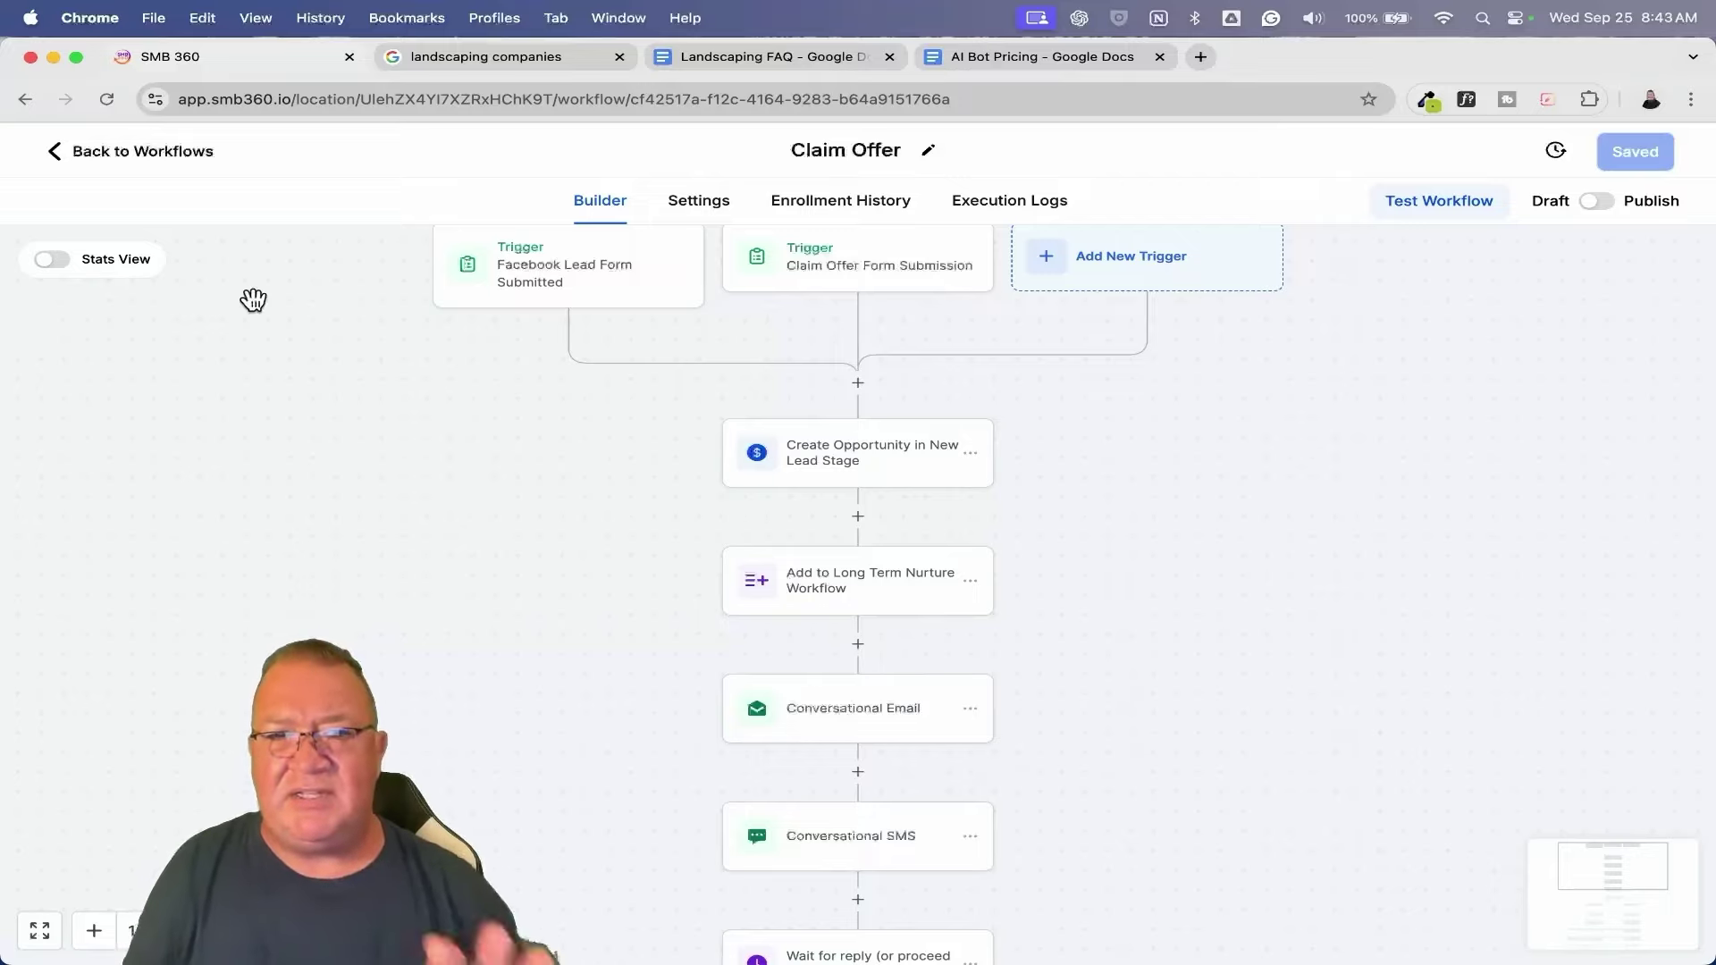
left_click(100, 154)
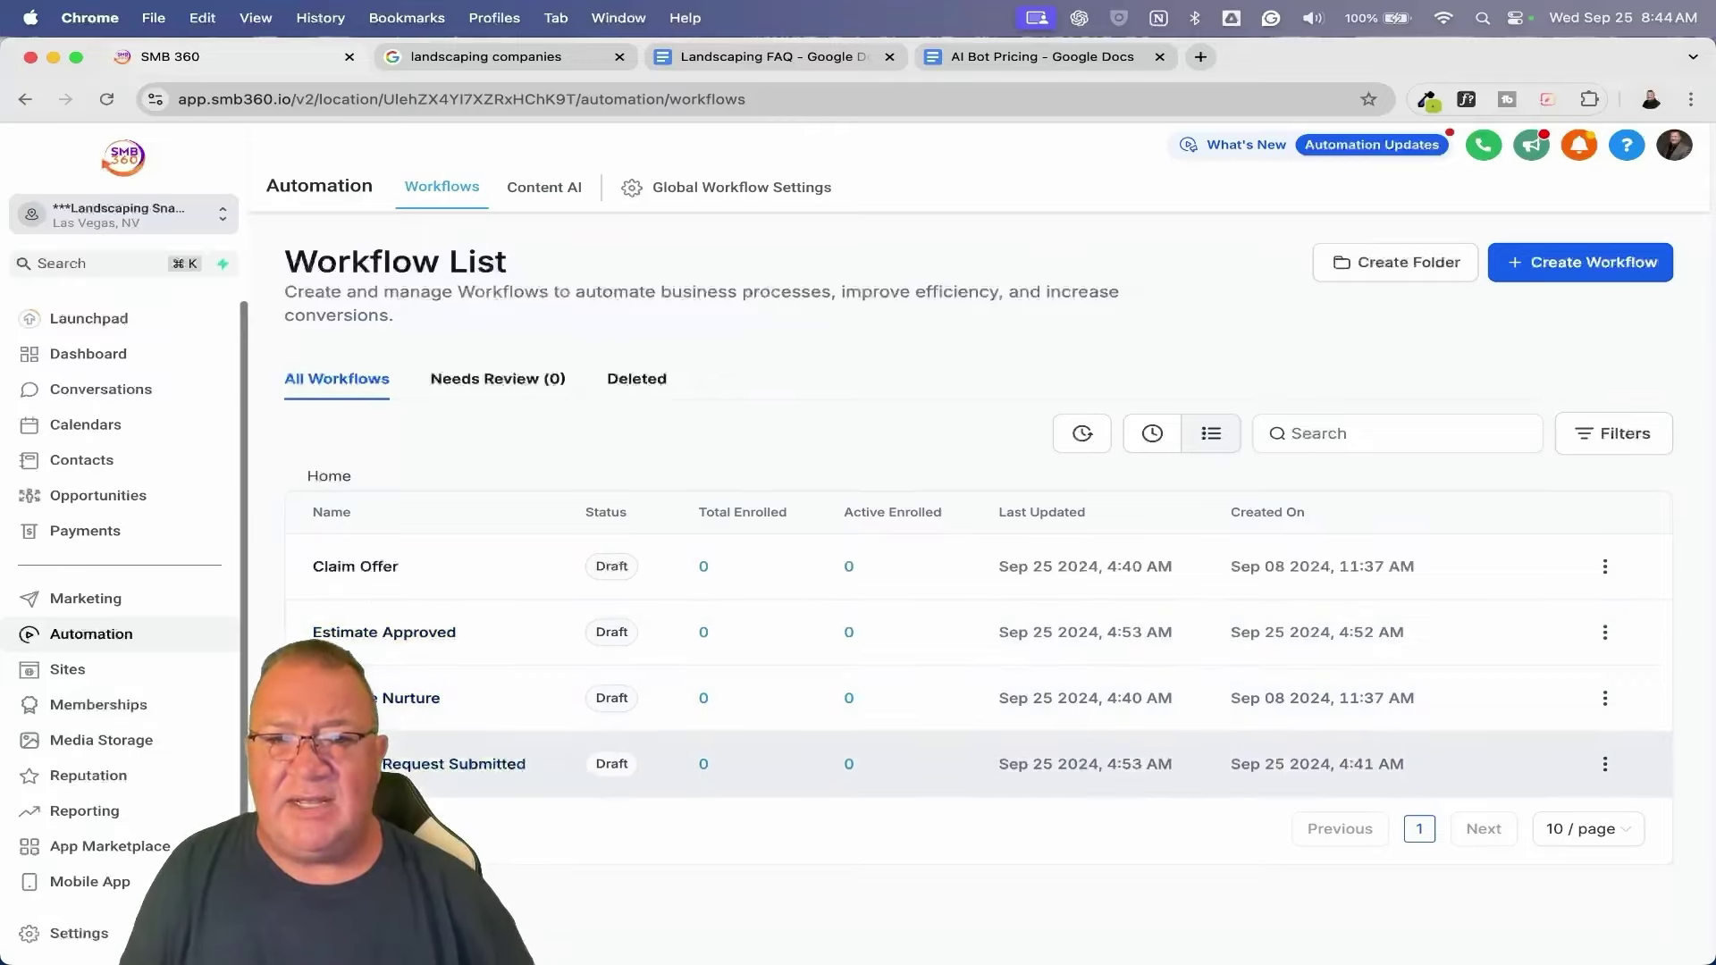
left_click(423, 765)
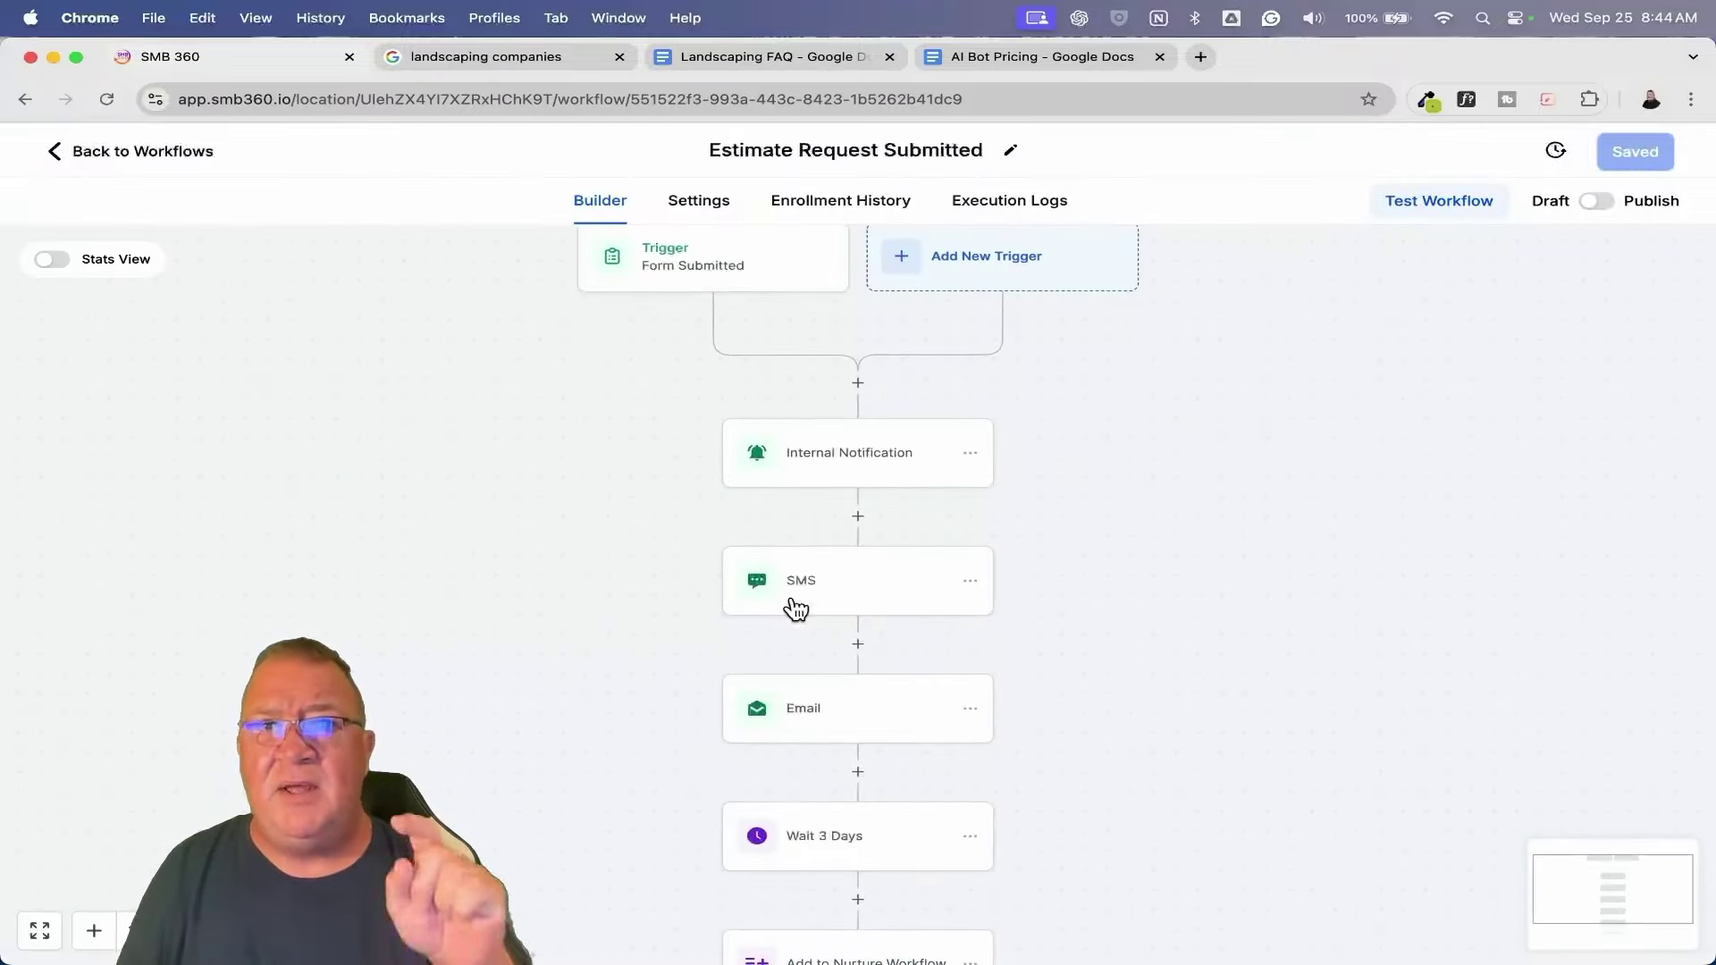
Add a 'Phone:' line with {{contact.phone}} after the State line in the Internal Notification message.
left_click(849, 452)
scroll(1326, 565, "down", 5)
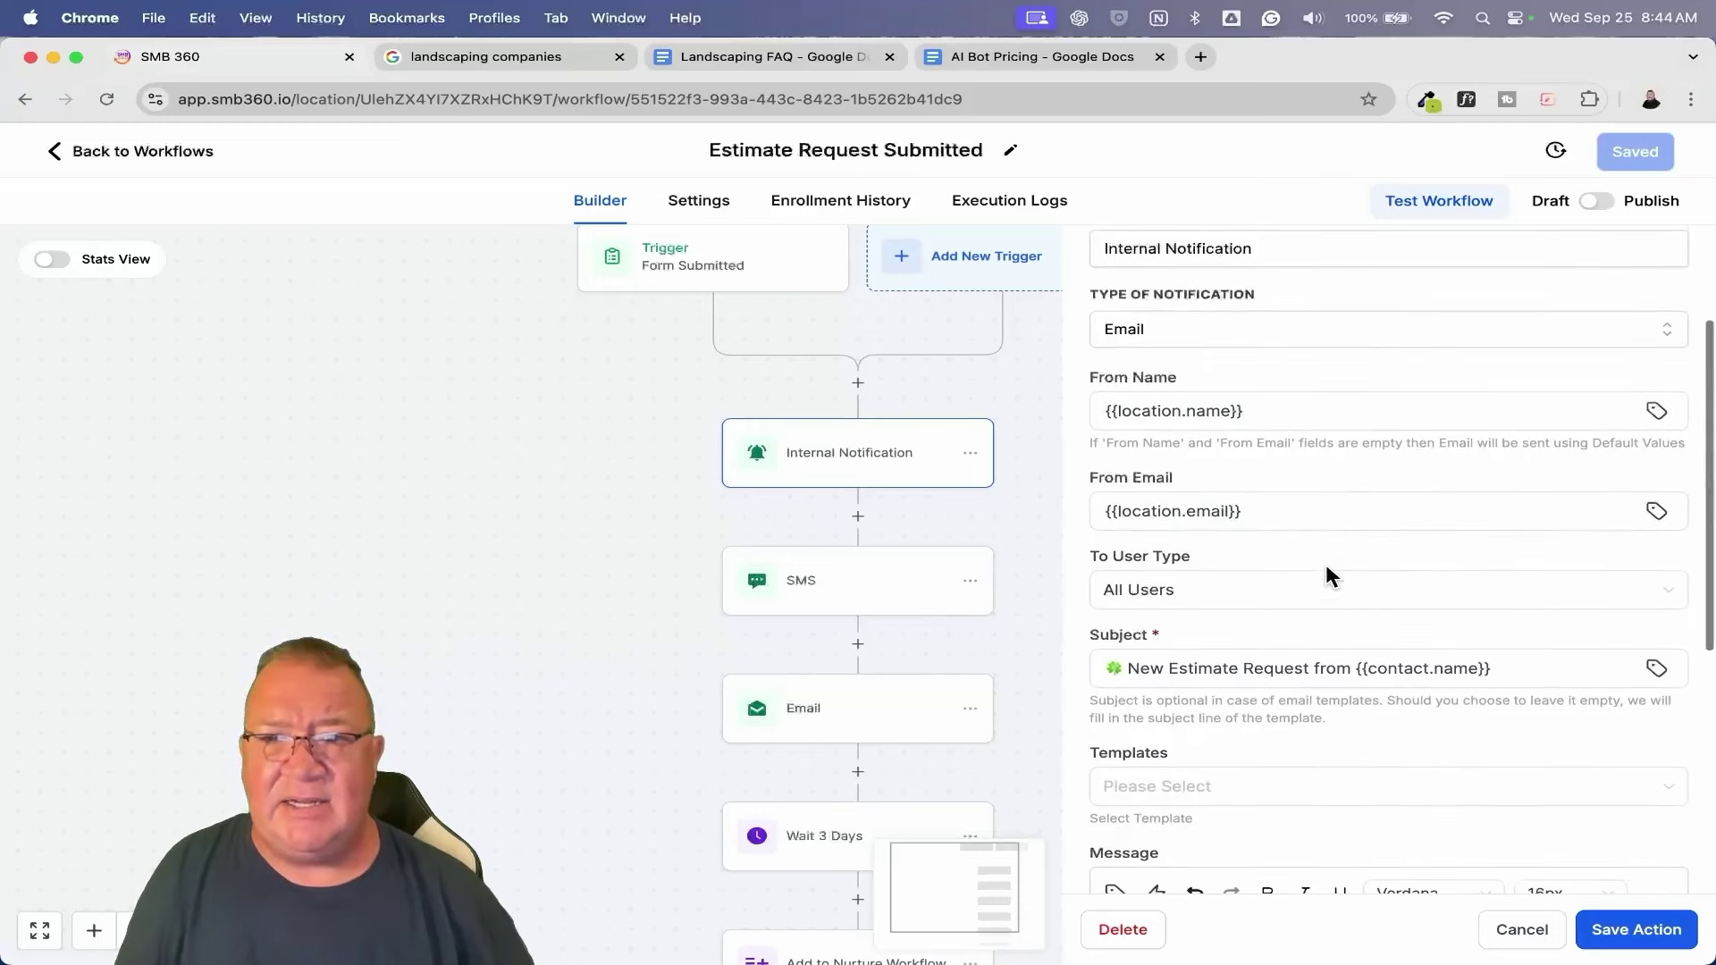
scroll(1324, 561, "down", 1)
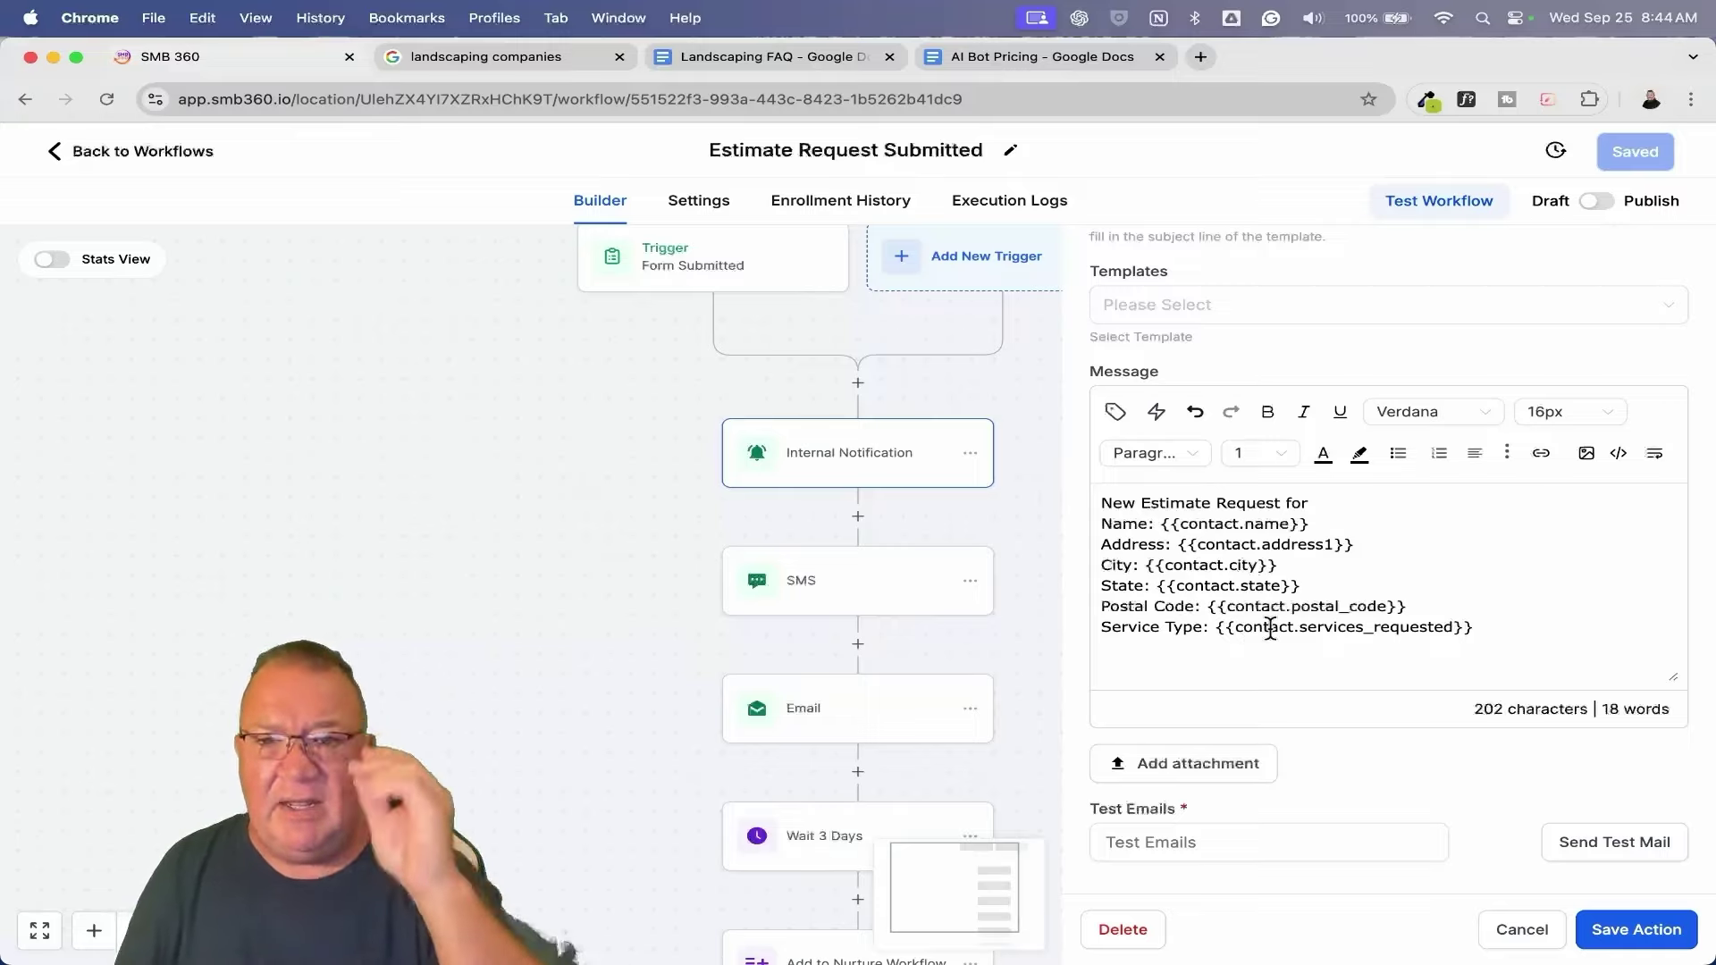
left_click_drag(1214, 628, 1484, 619)
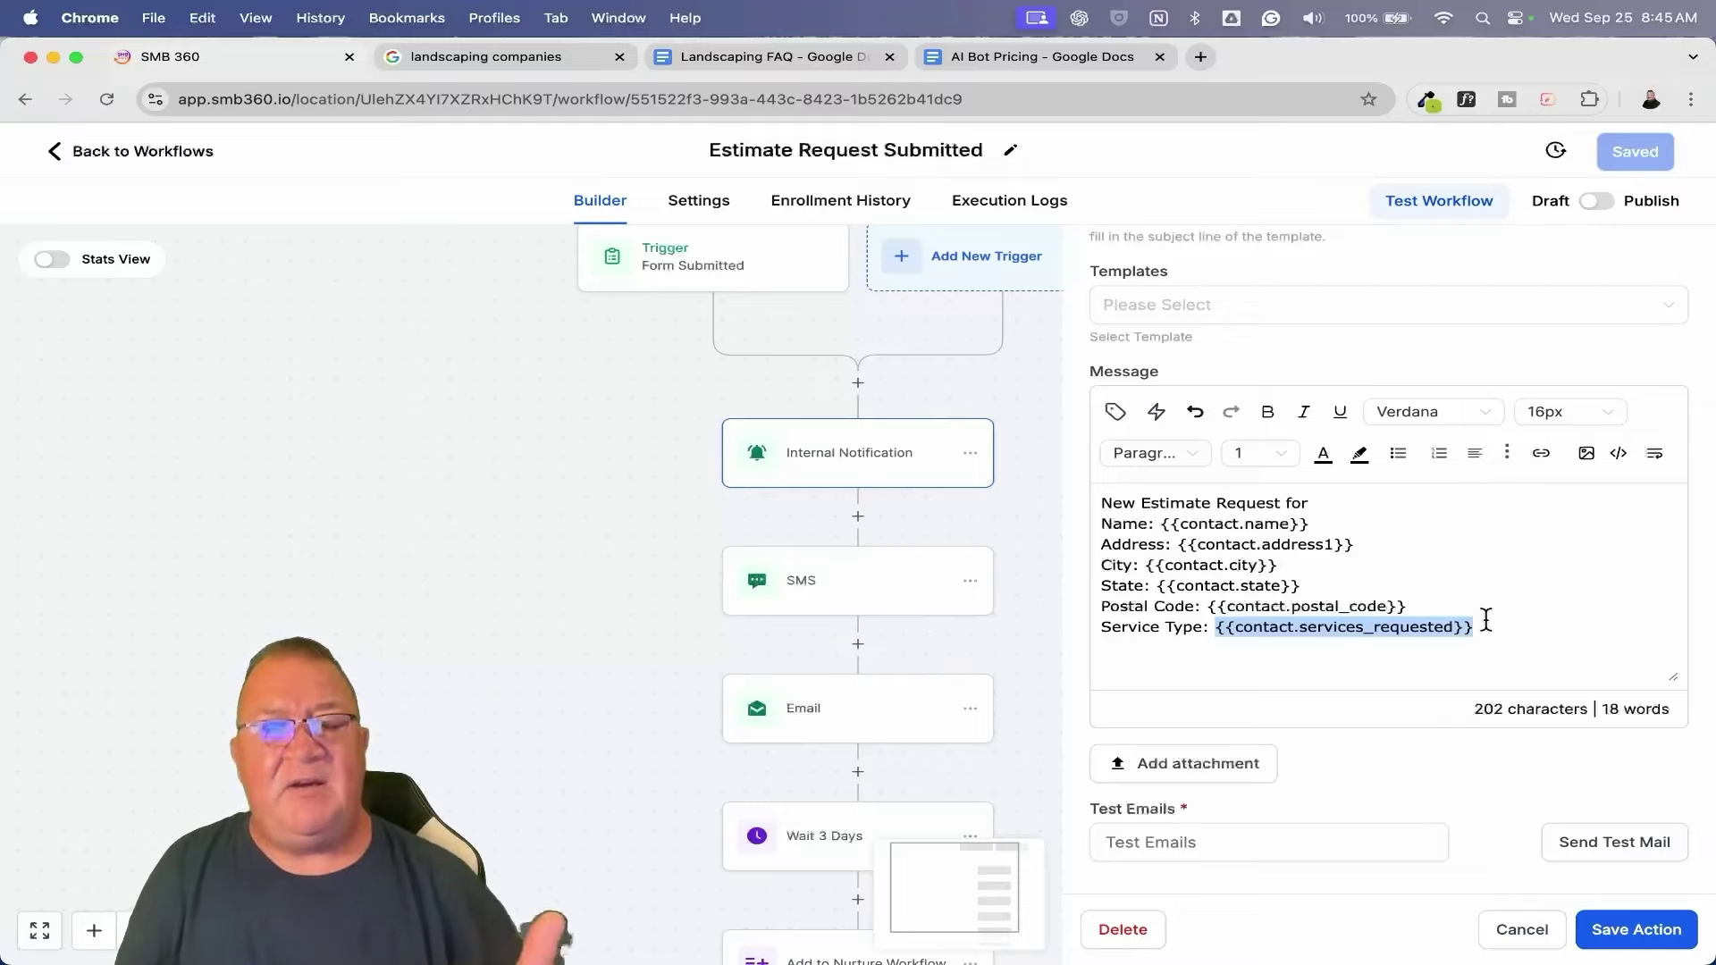
left_click(1309, 583)
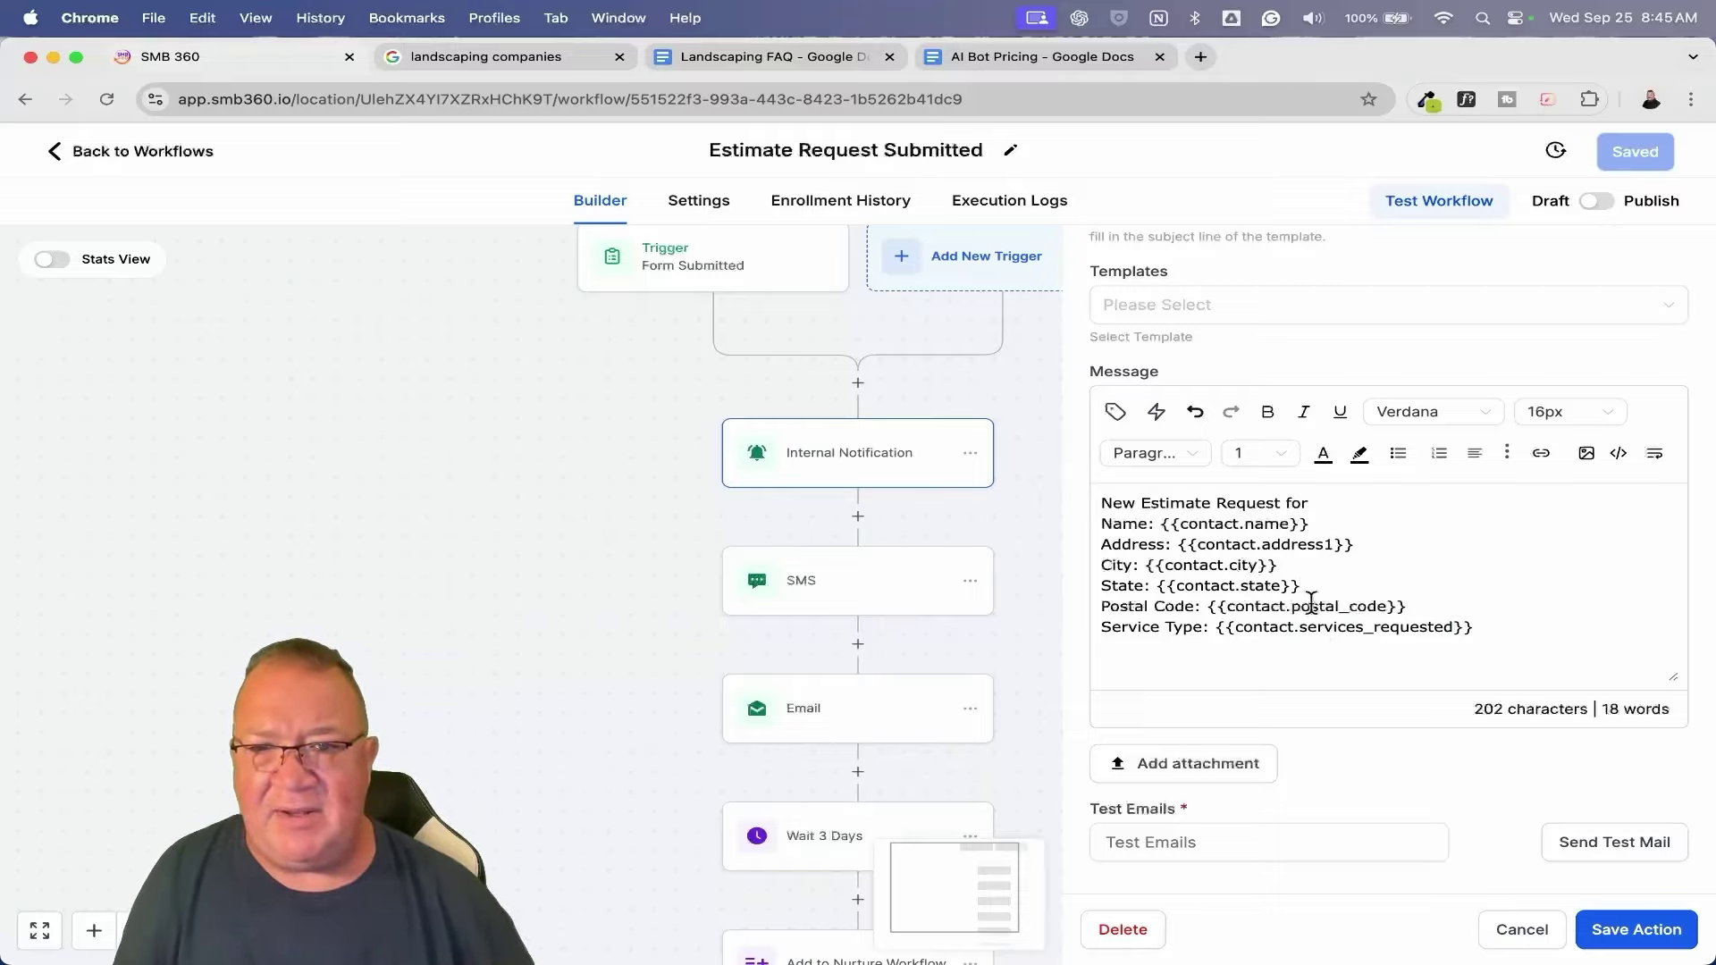
key("Return")
type("P")
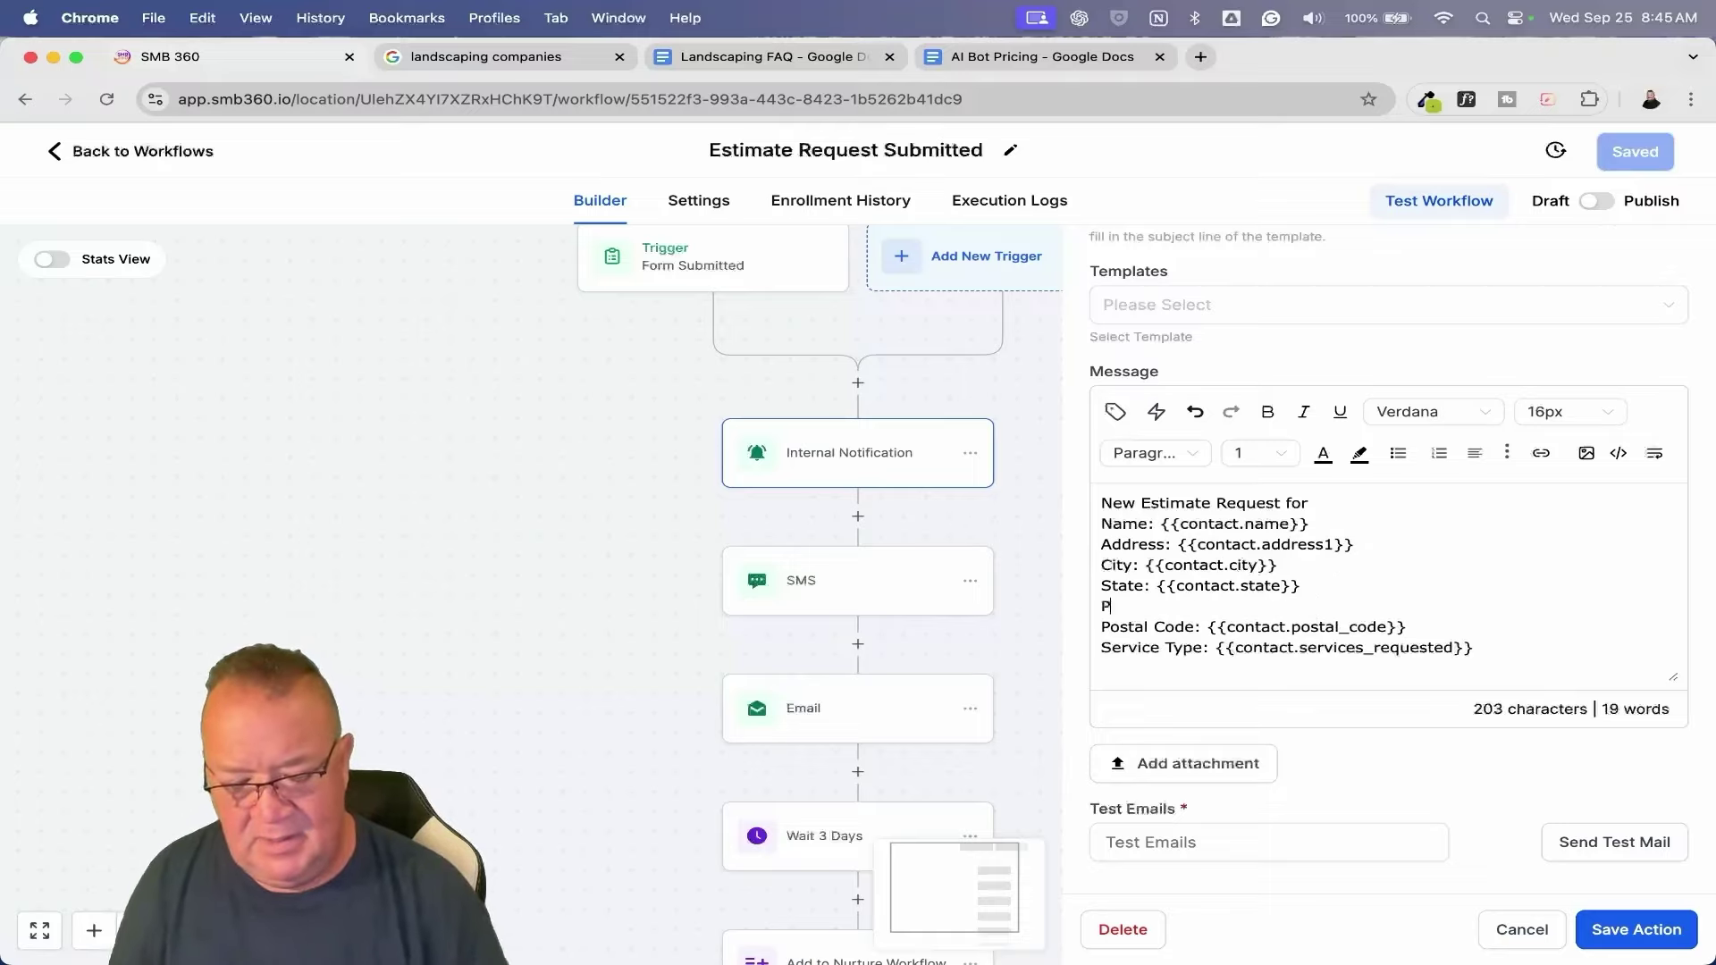
type("hone:")
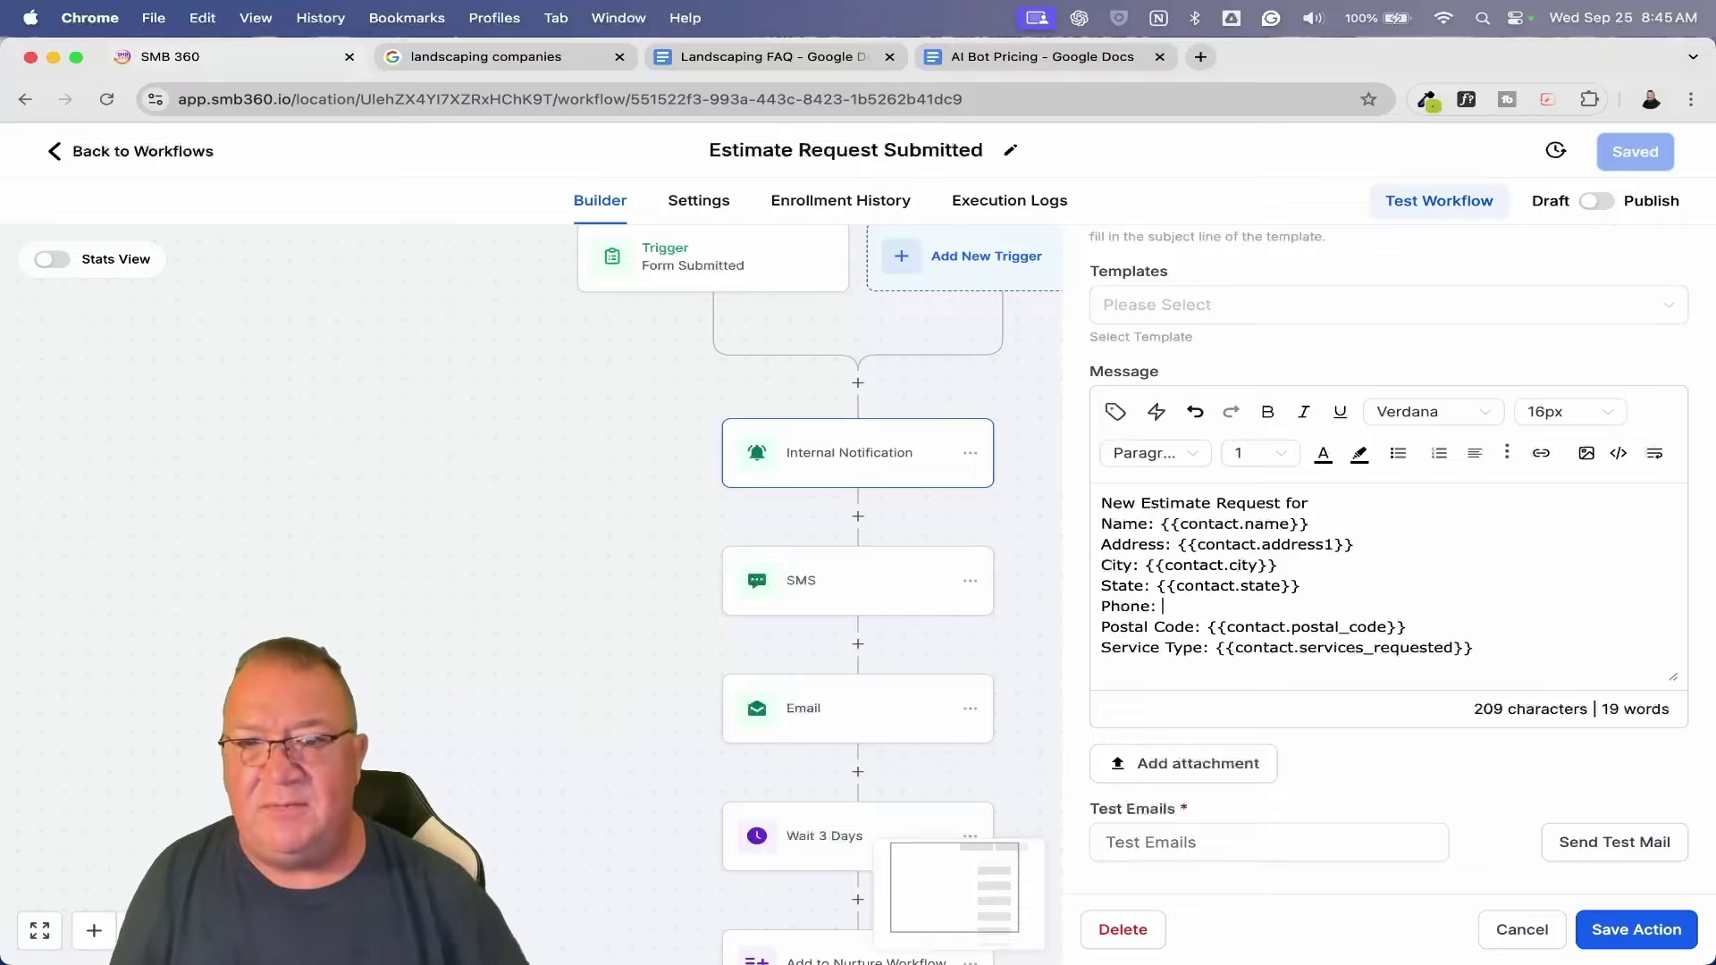
left_click(1115, 413)
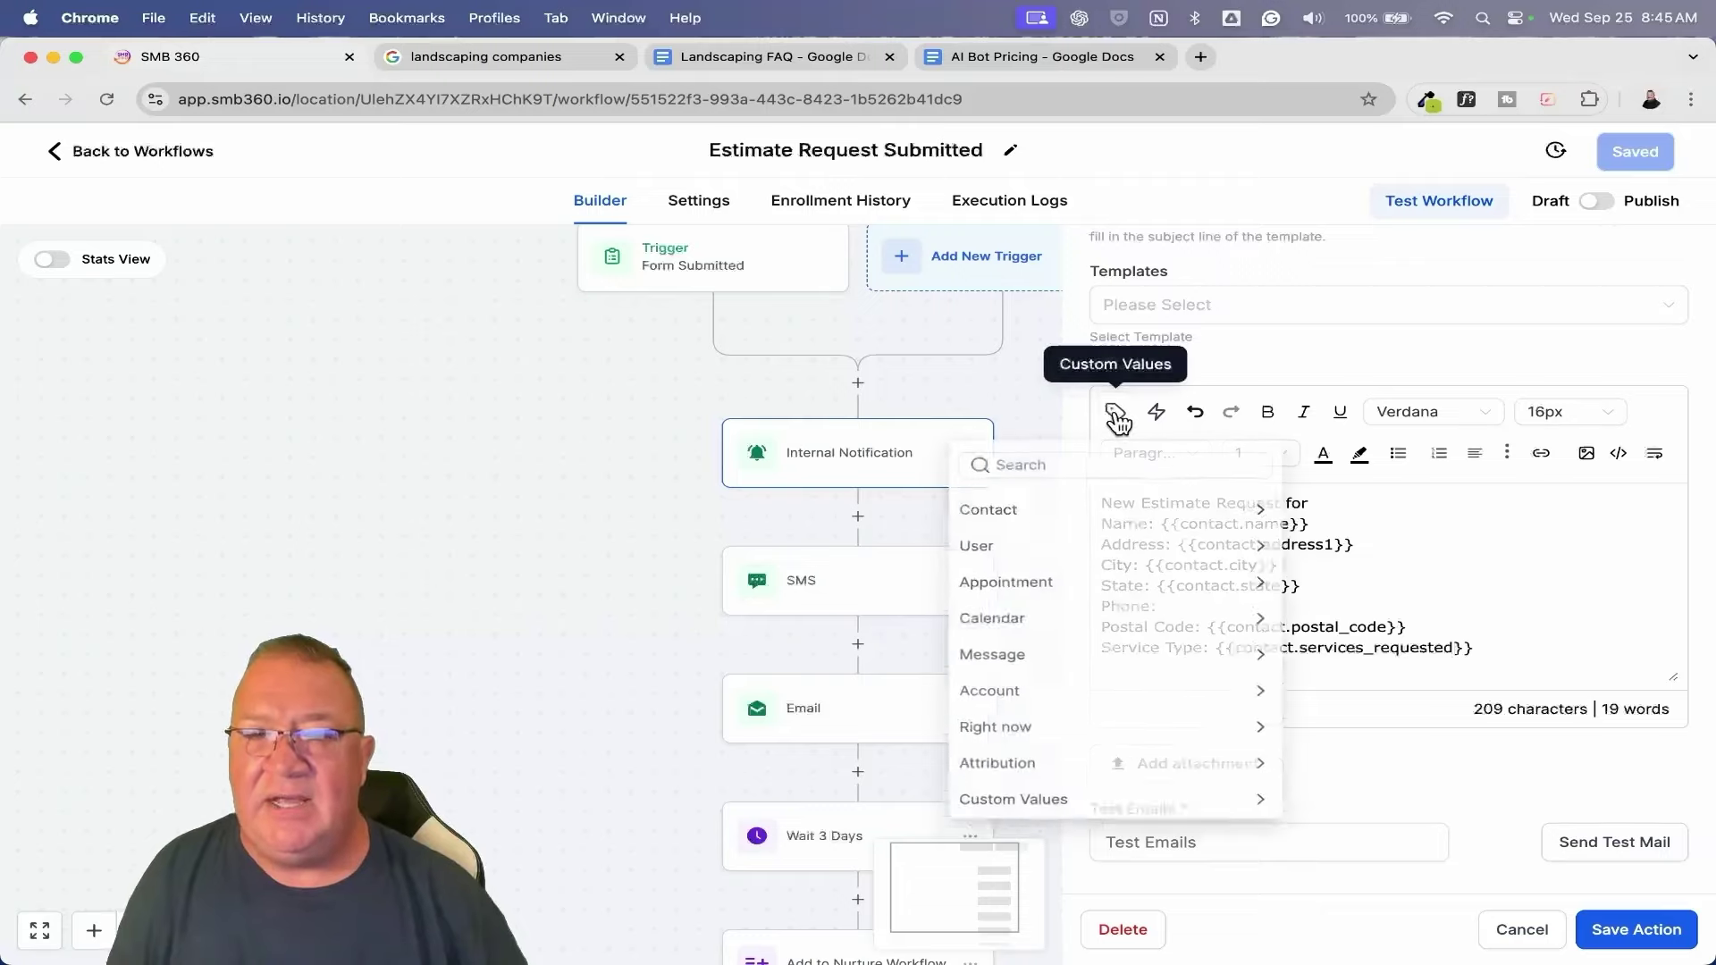
left_click(1124, 511)
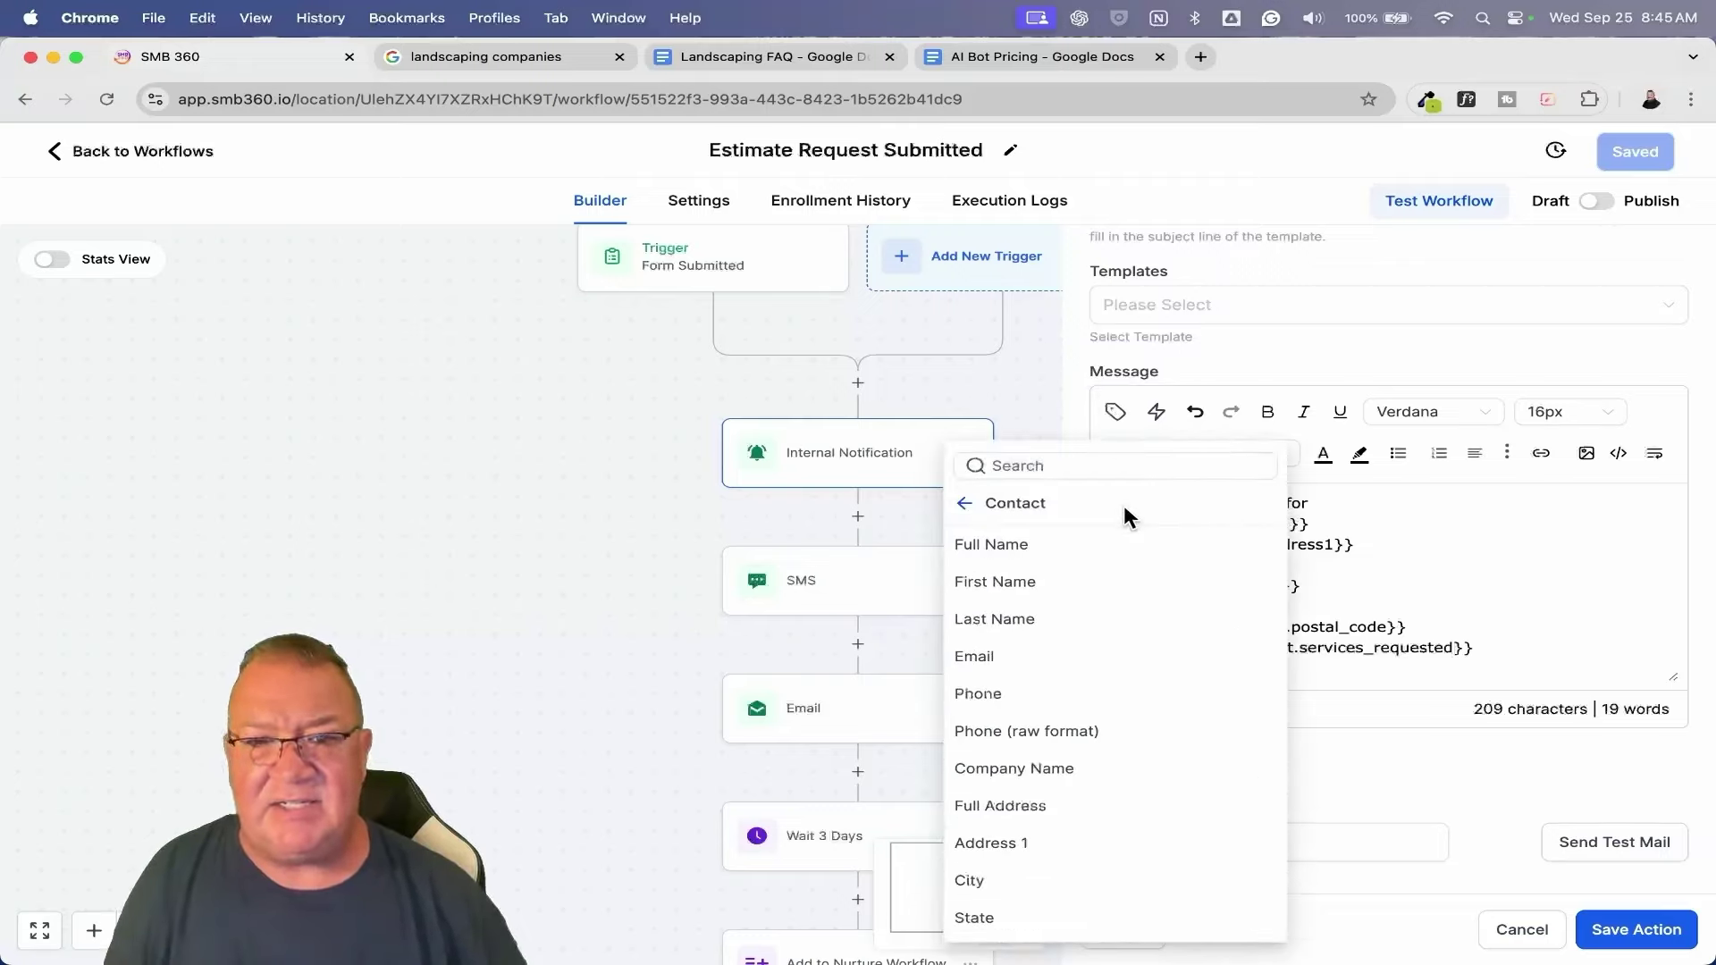
left_click(1026, 695)
Add an 'Email:' line with {{contact.email}} below it and save the notification action.
key("Return")
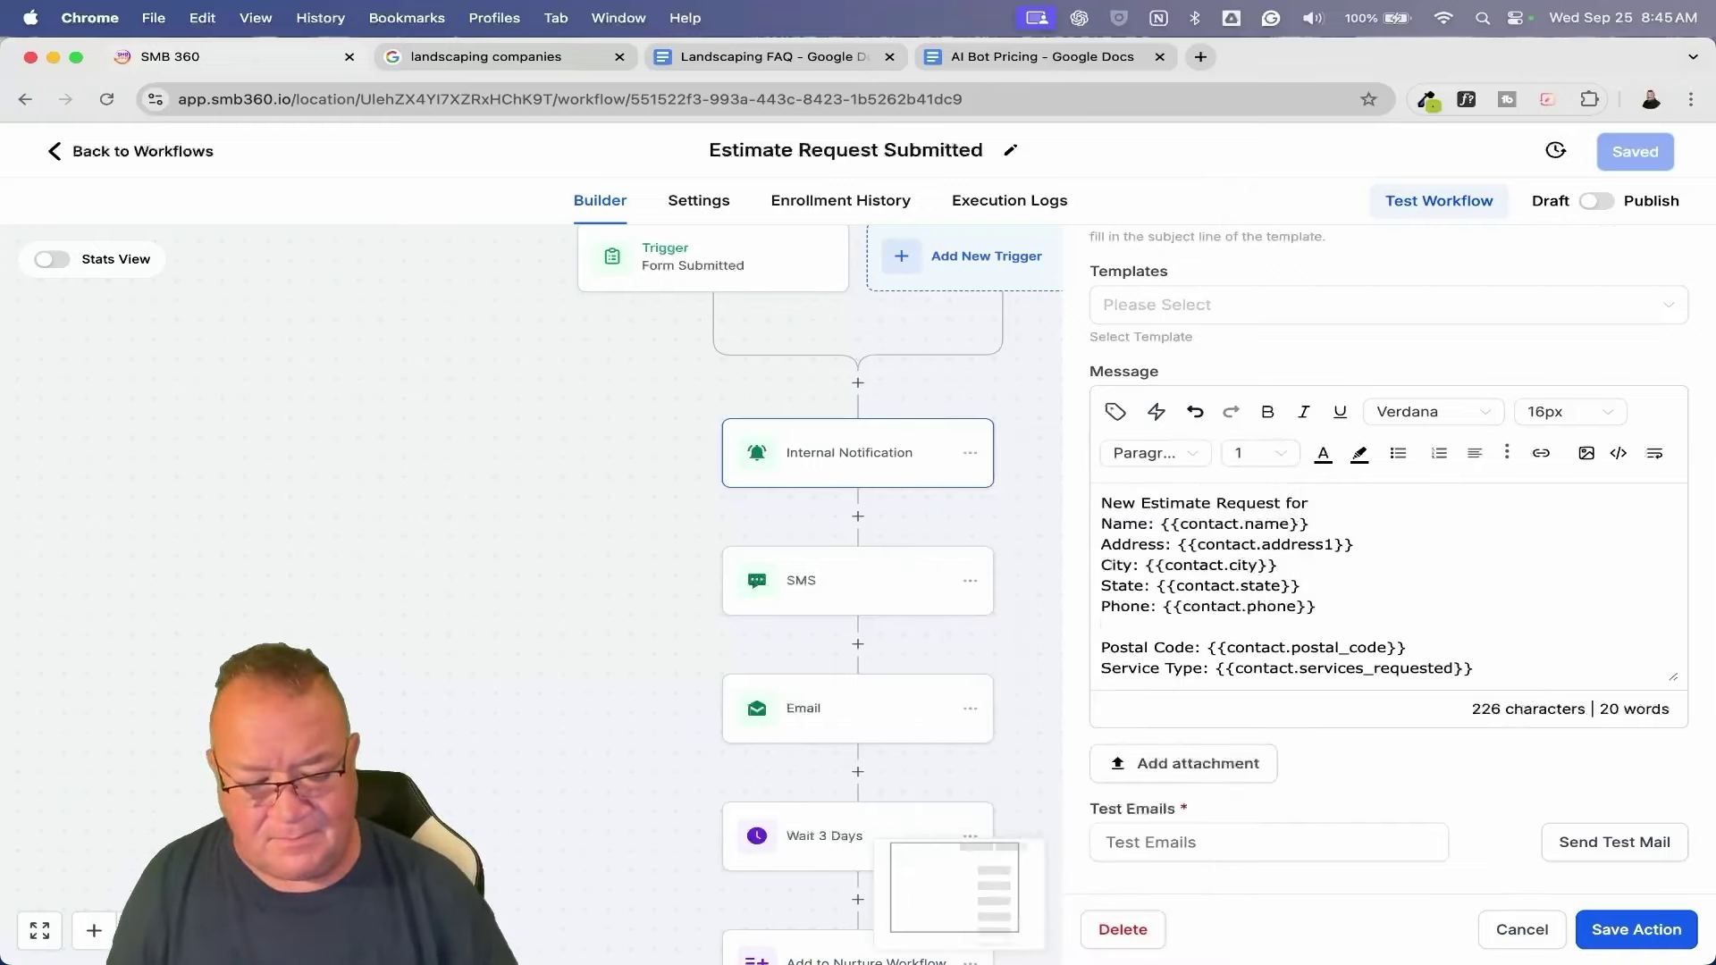
type("Email:")
left_click(1115, 412)
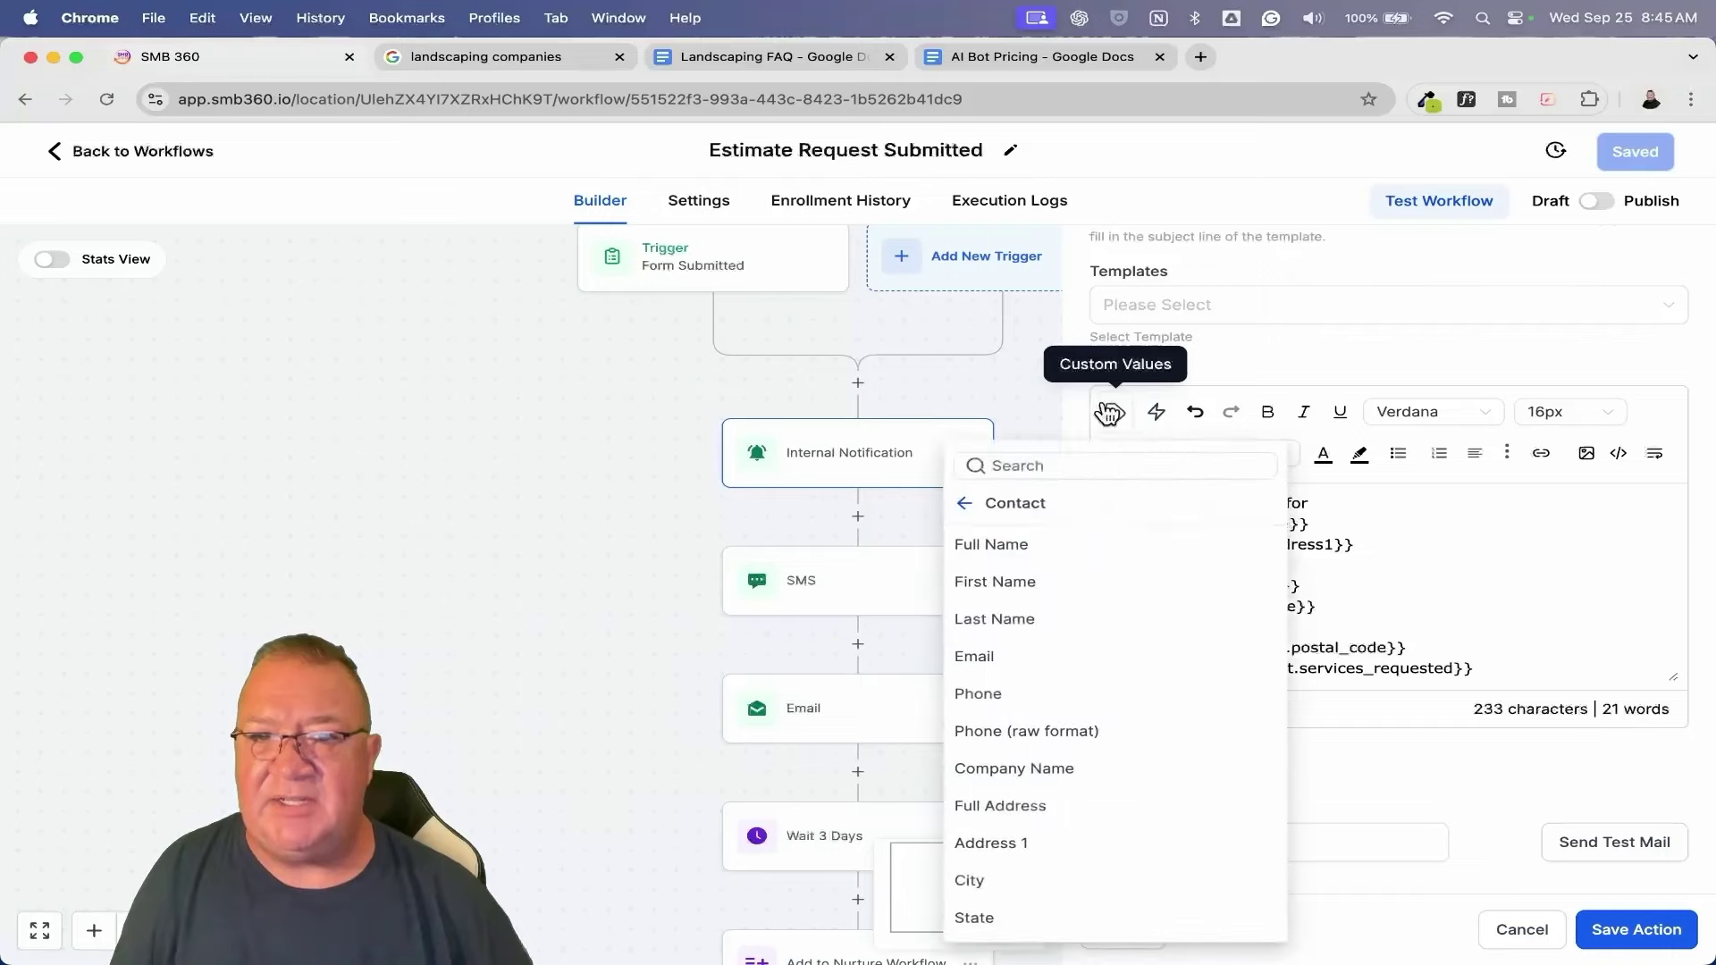
left_click(1013, 655)
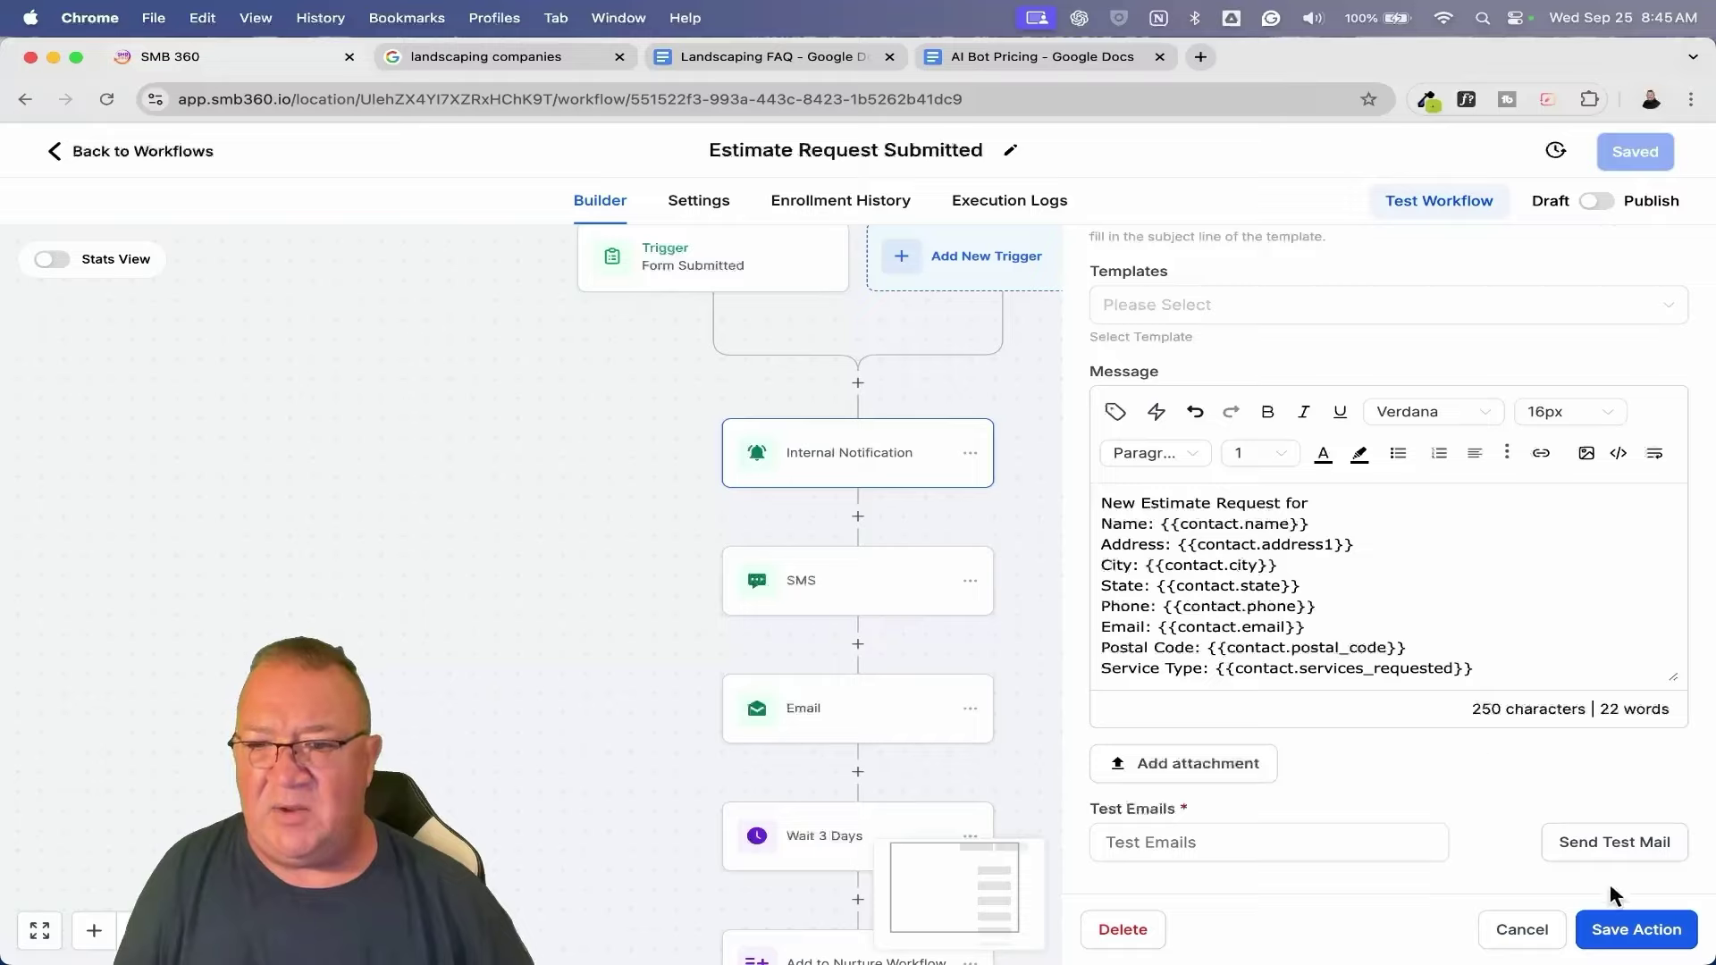
left_click(1622, 934)
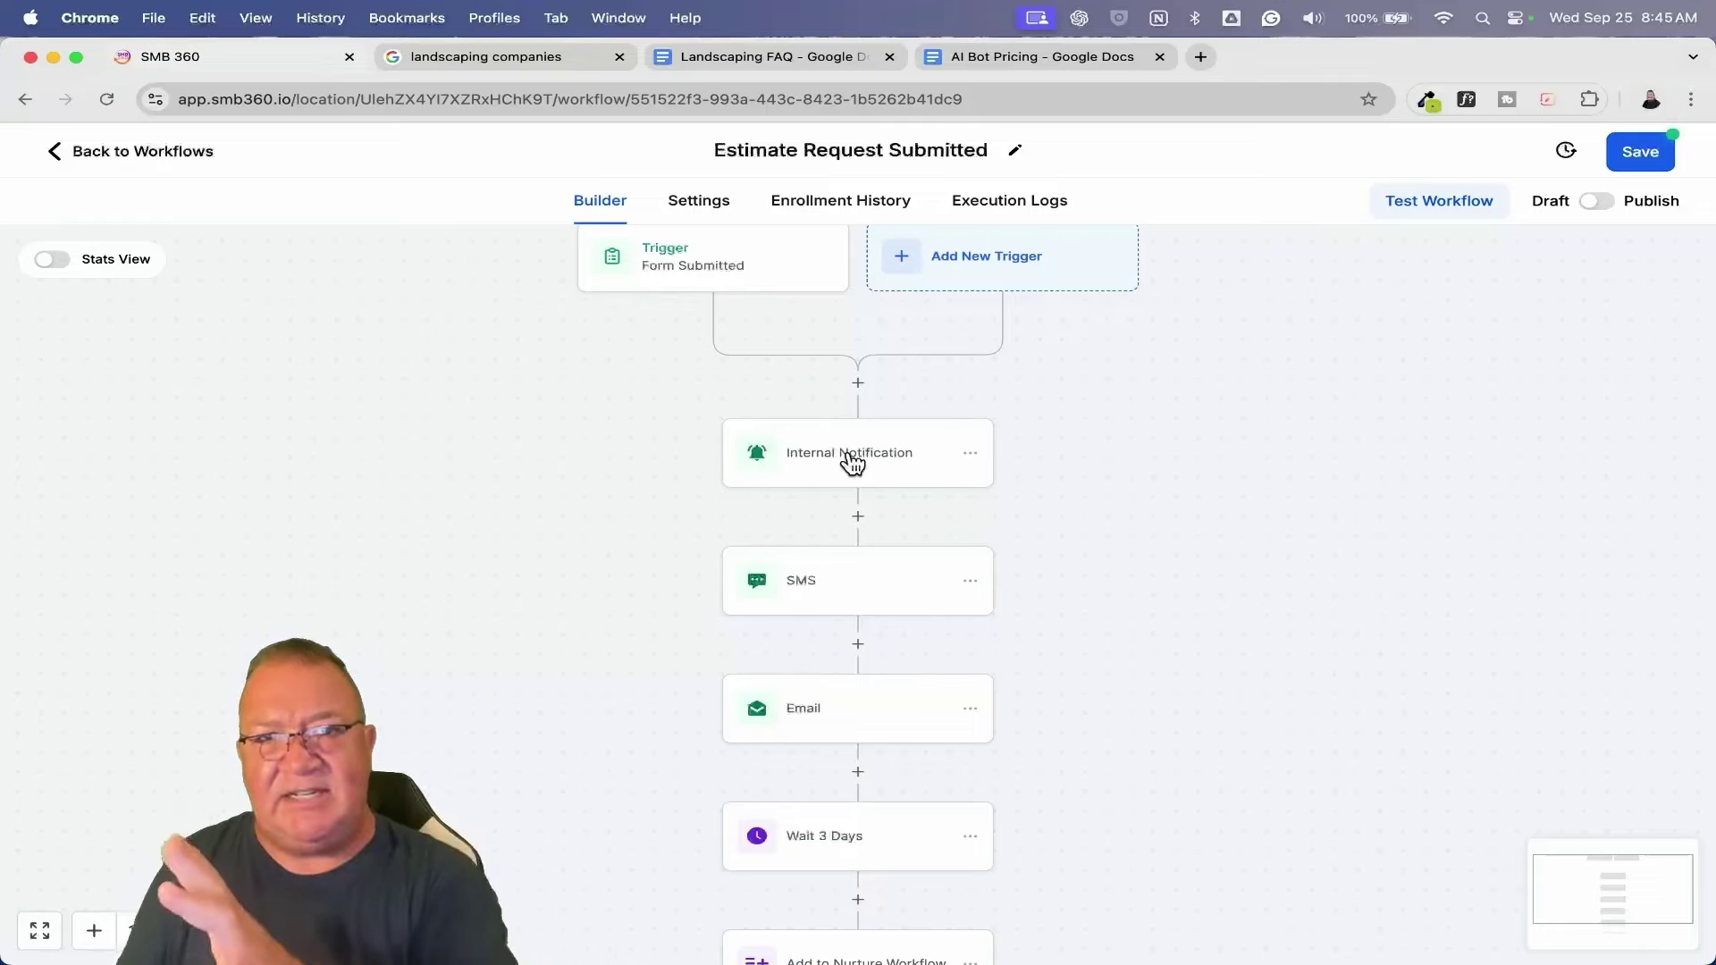
left_click(850, 586)
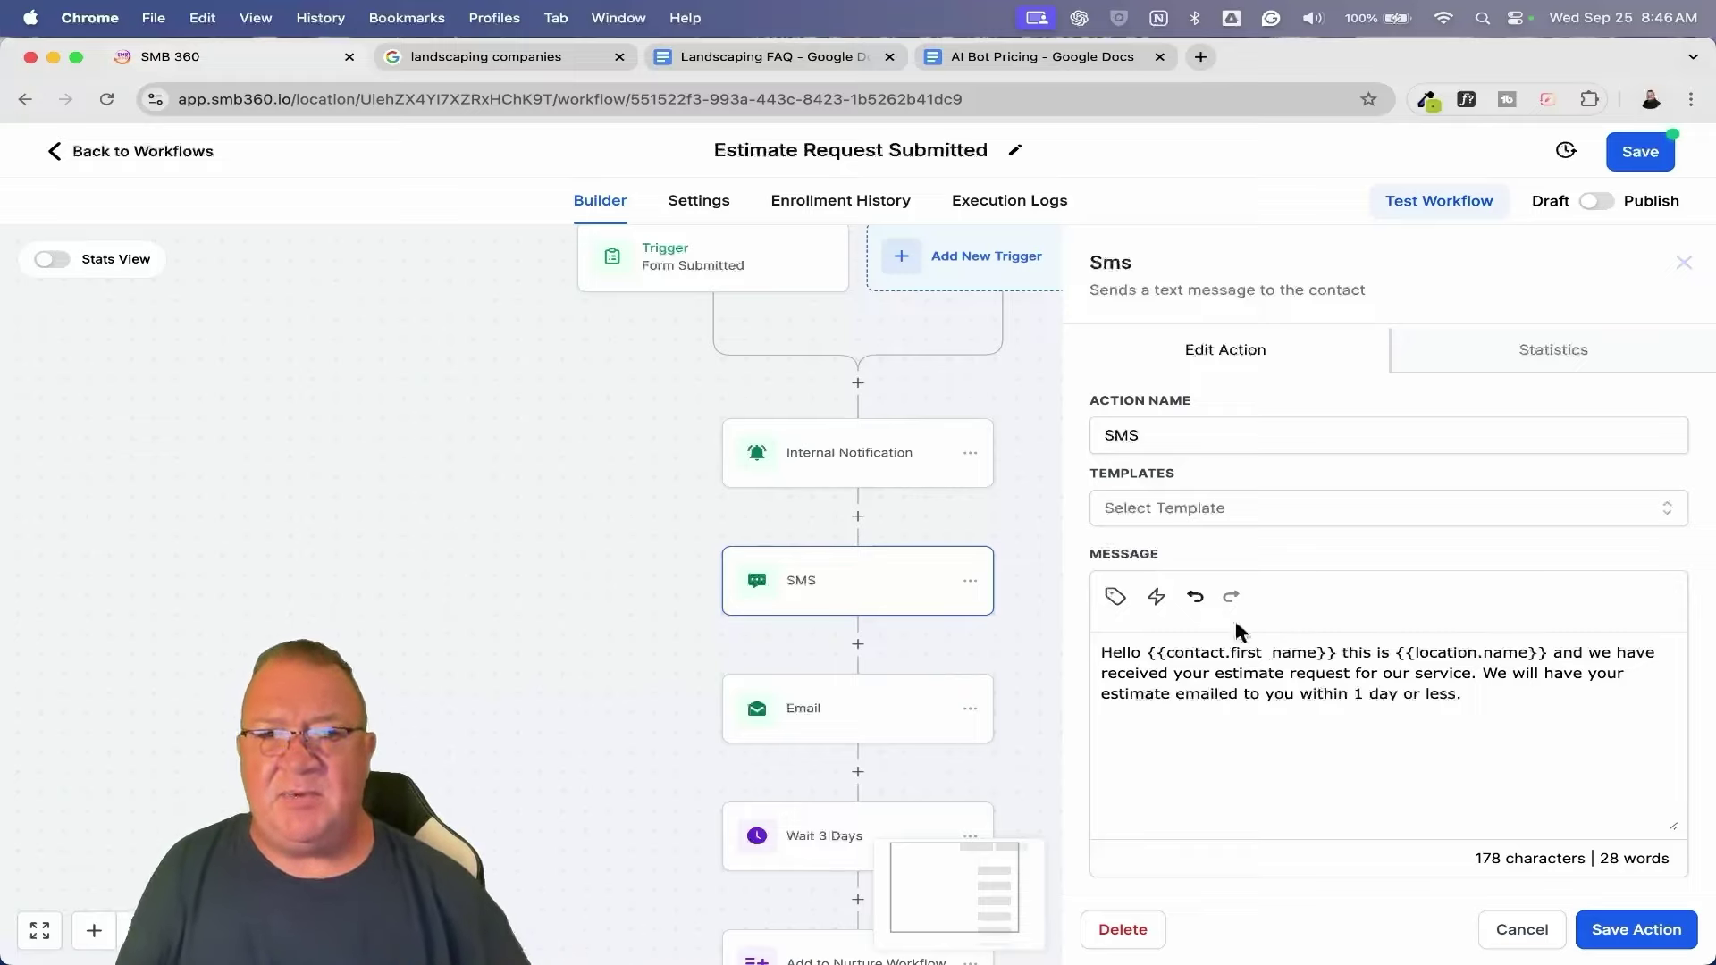
Review the Email and Add to Nurture Workflow steps without changes, then open the Estimate Nurture workflow.
left_click(867, 726)
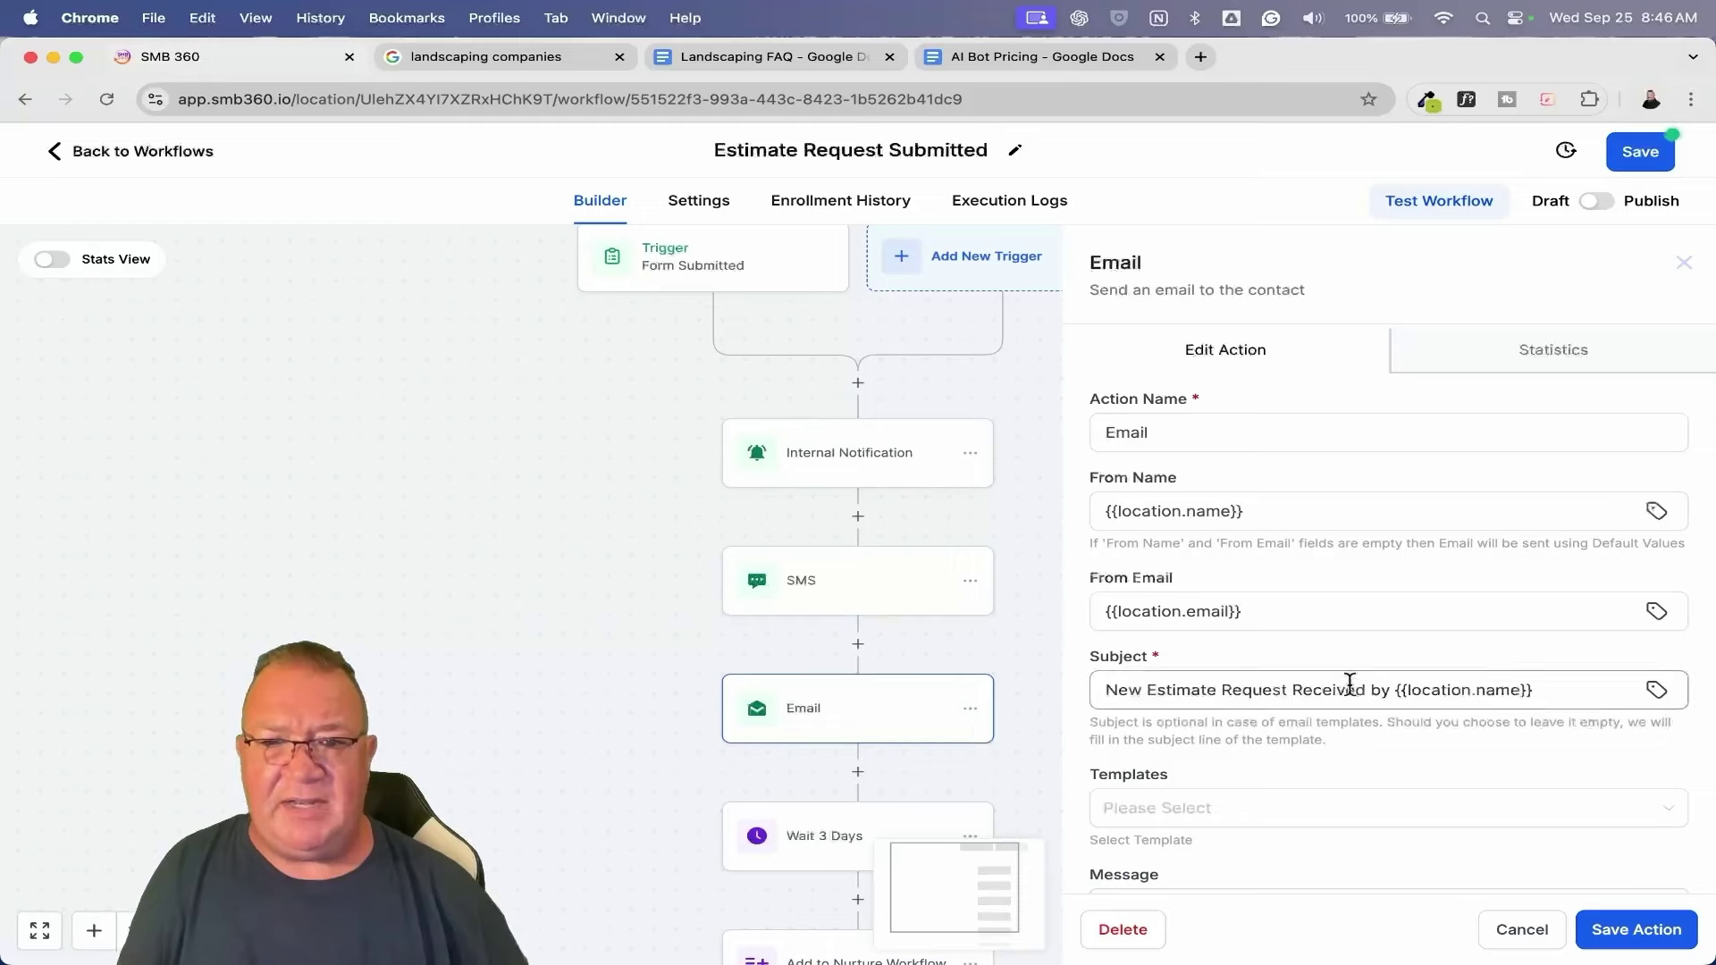
scroll(1349, 684, "down", 5)
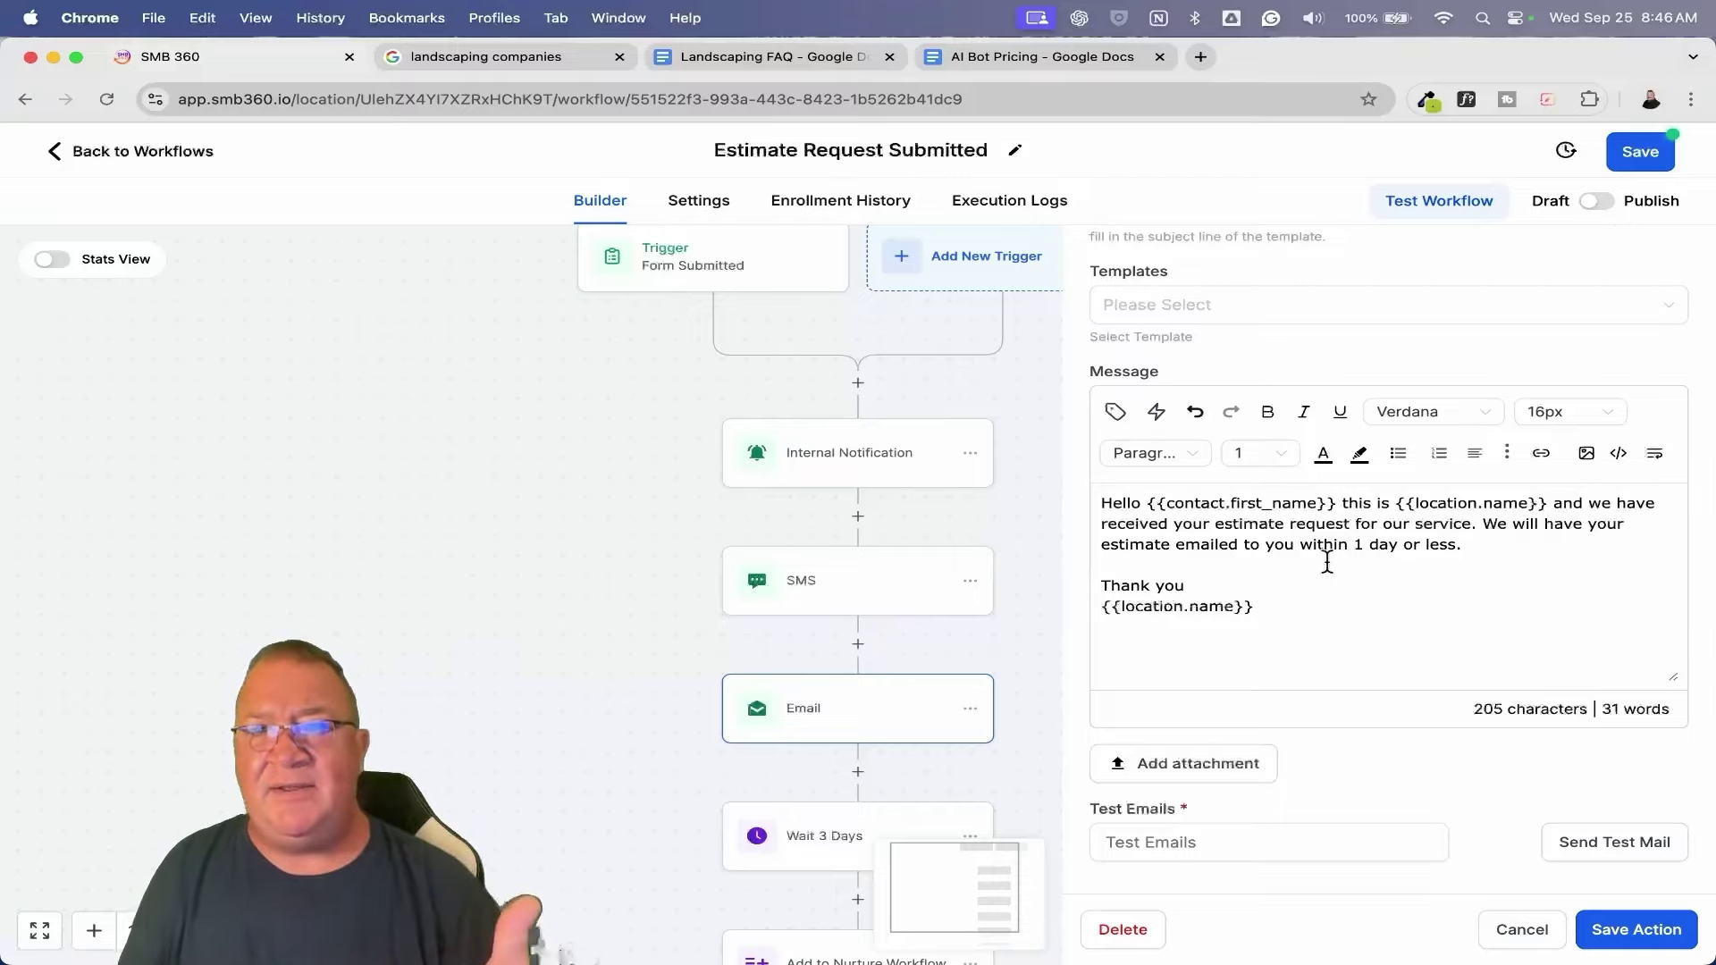
left_click(1521, 929)
scroll(867, 645, "down", 5)
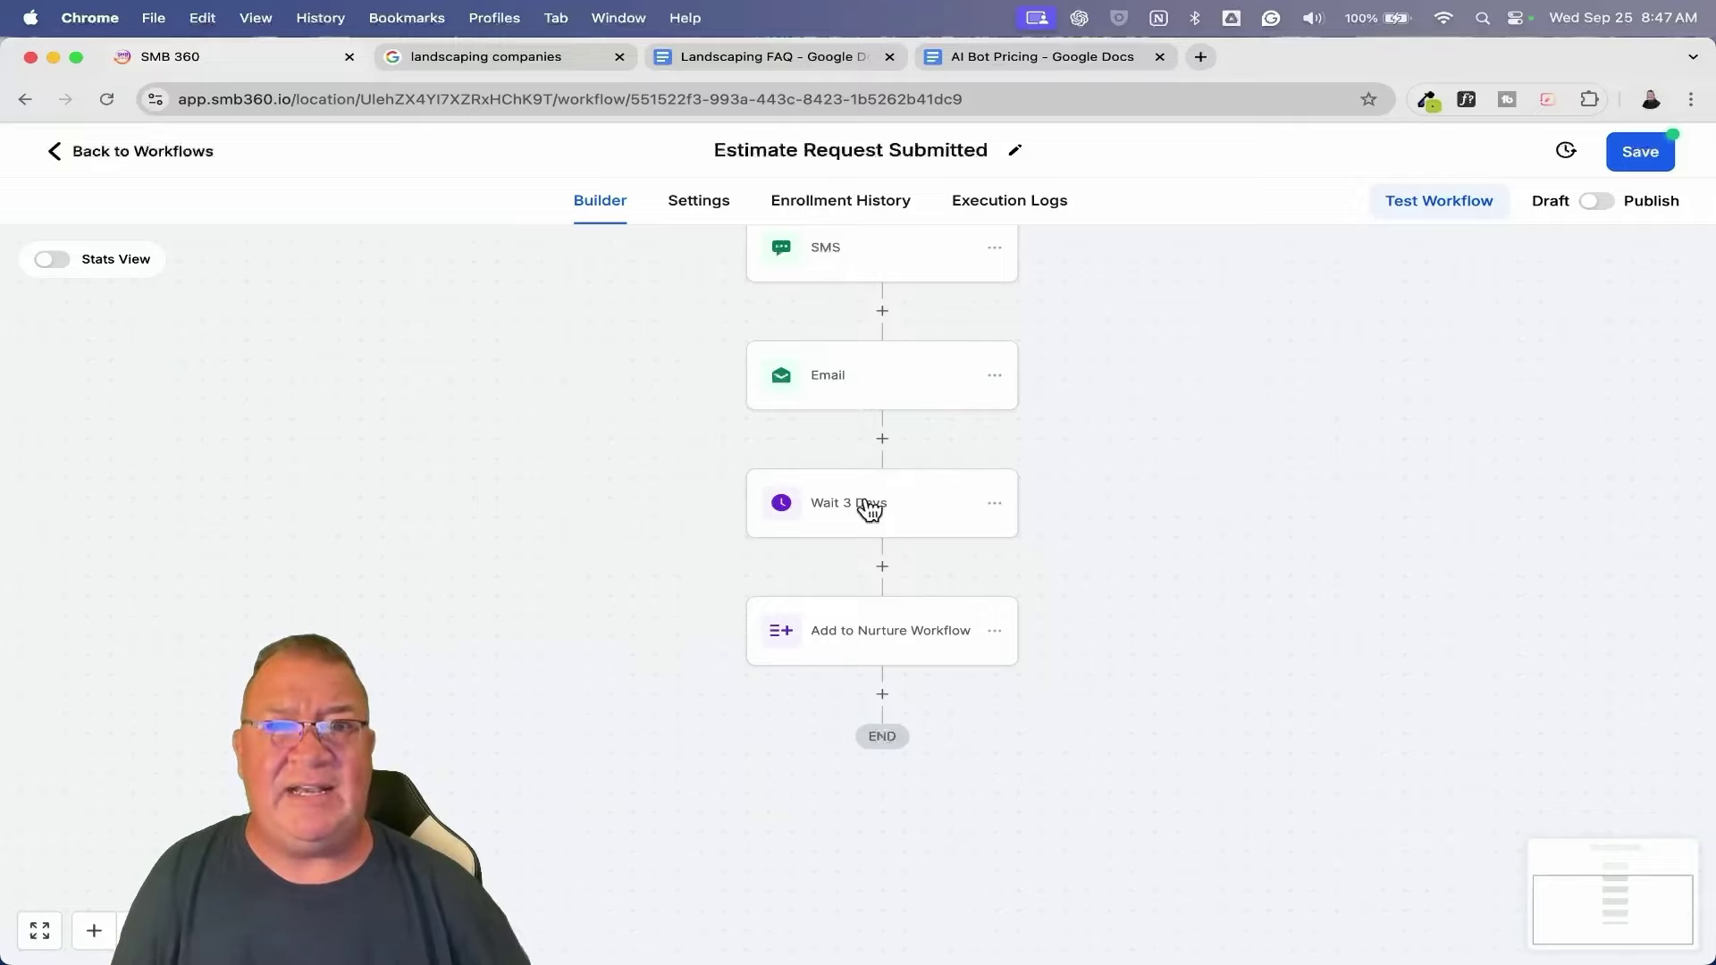
left_click(873, 631)
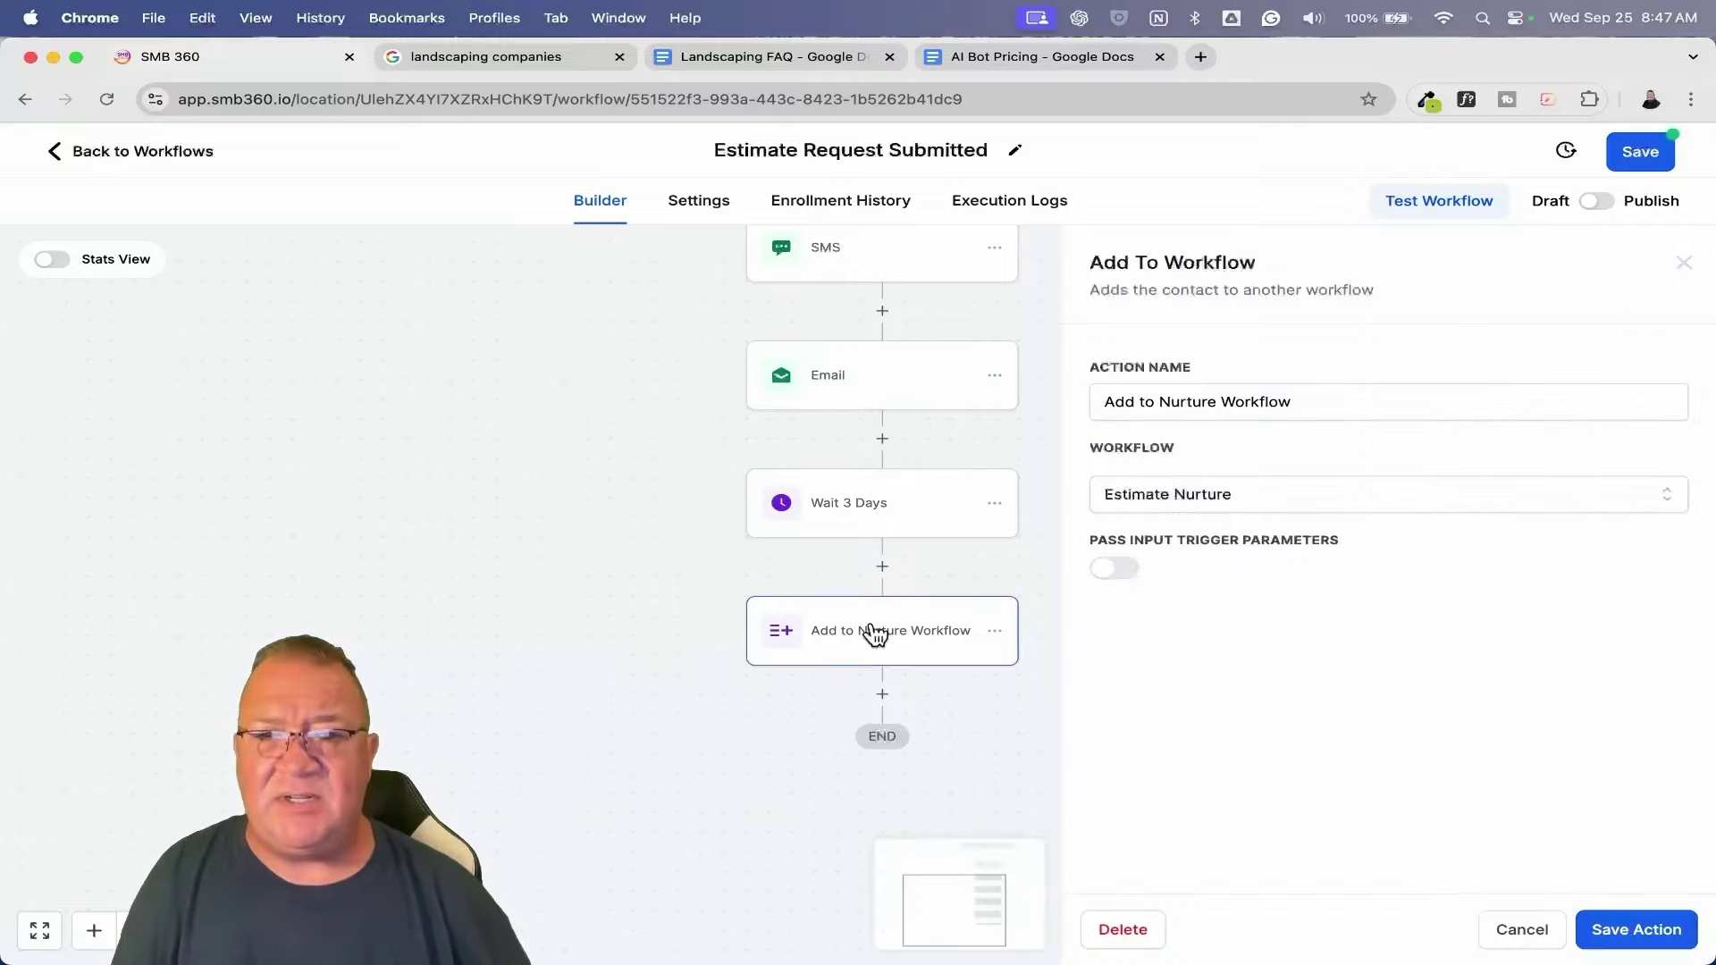
left_click(1510, 935)
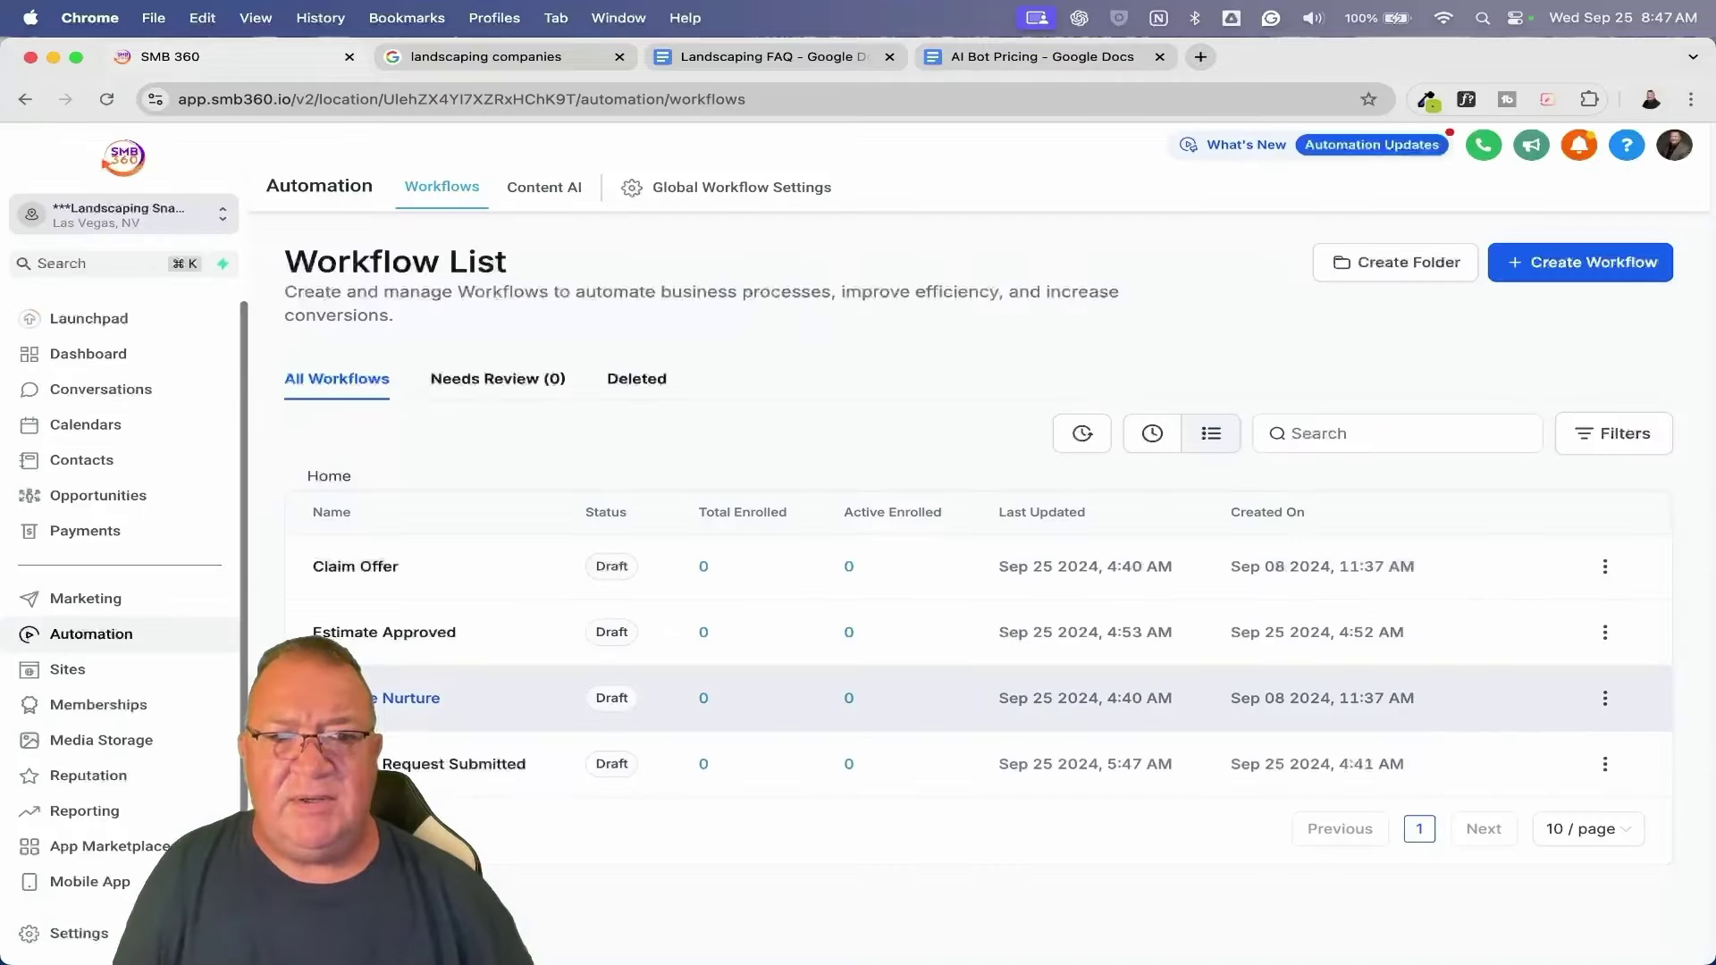
left_click(385, 695)
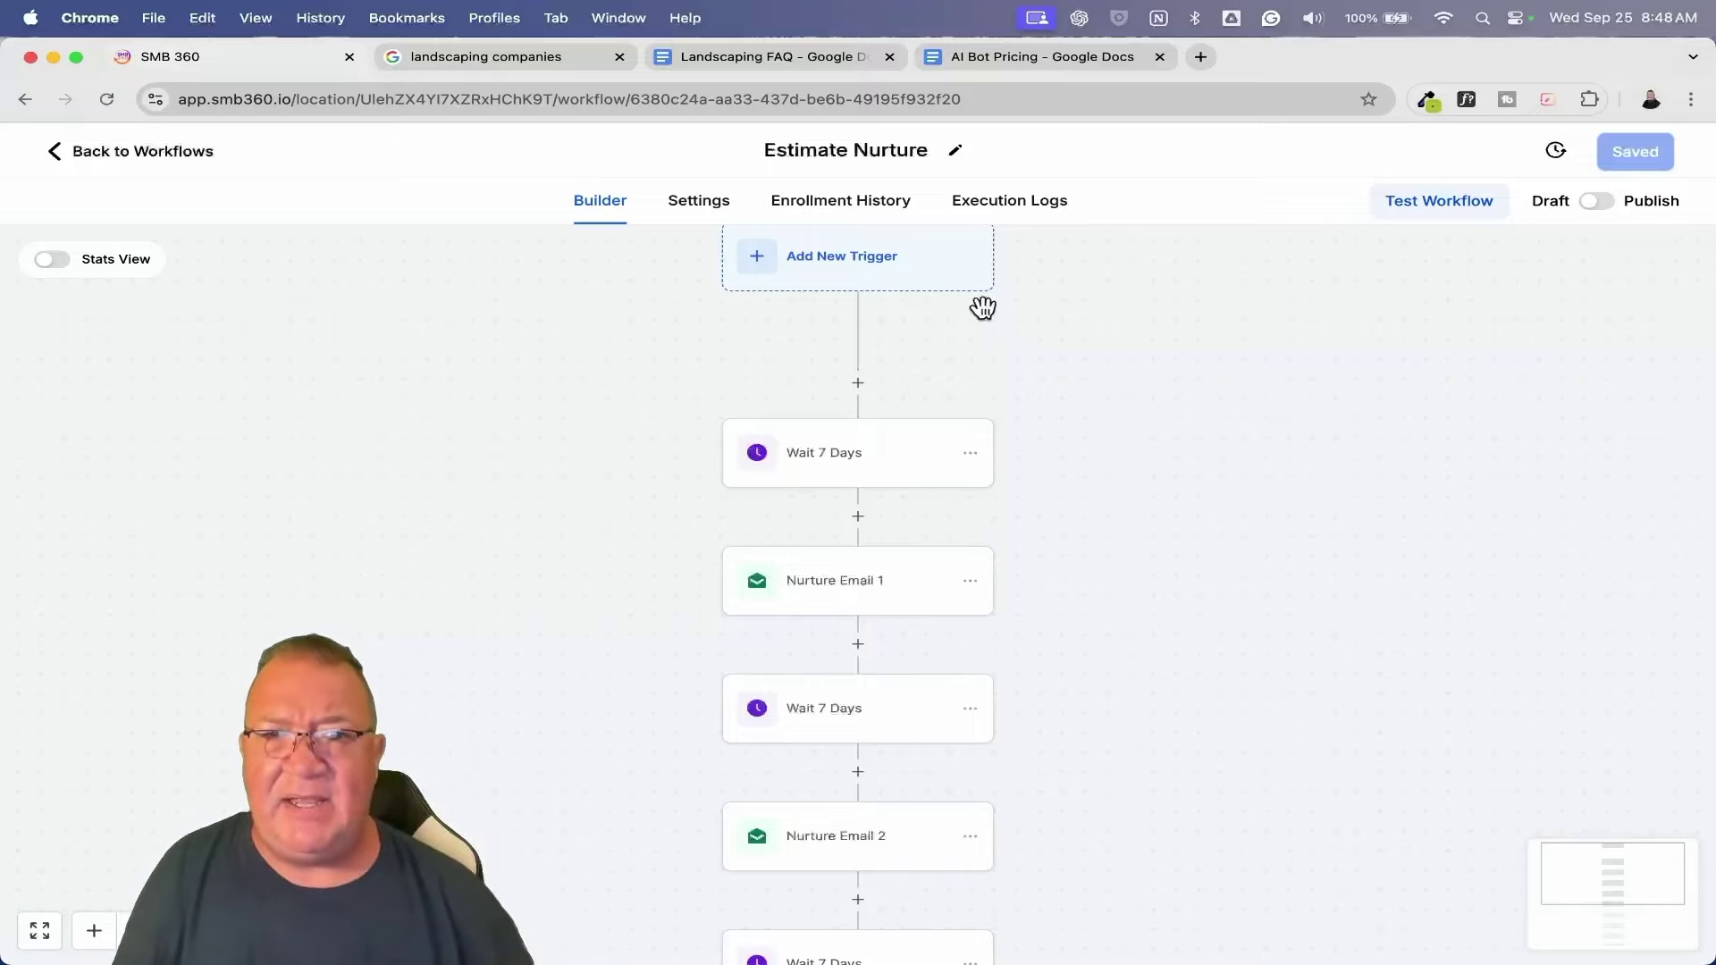
Change the first Wait 7 Days step to a 1-day wait, renaming it to match.
left_click(821, 460)
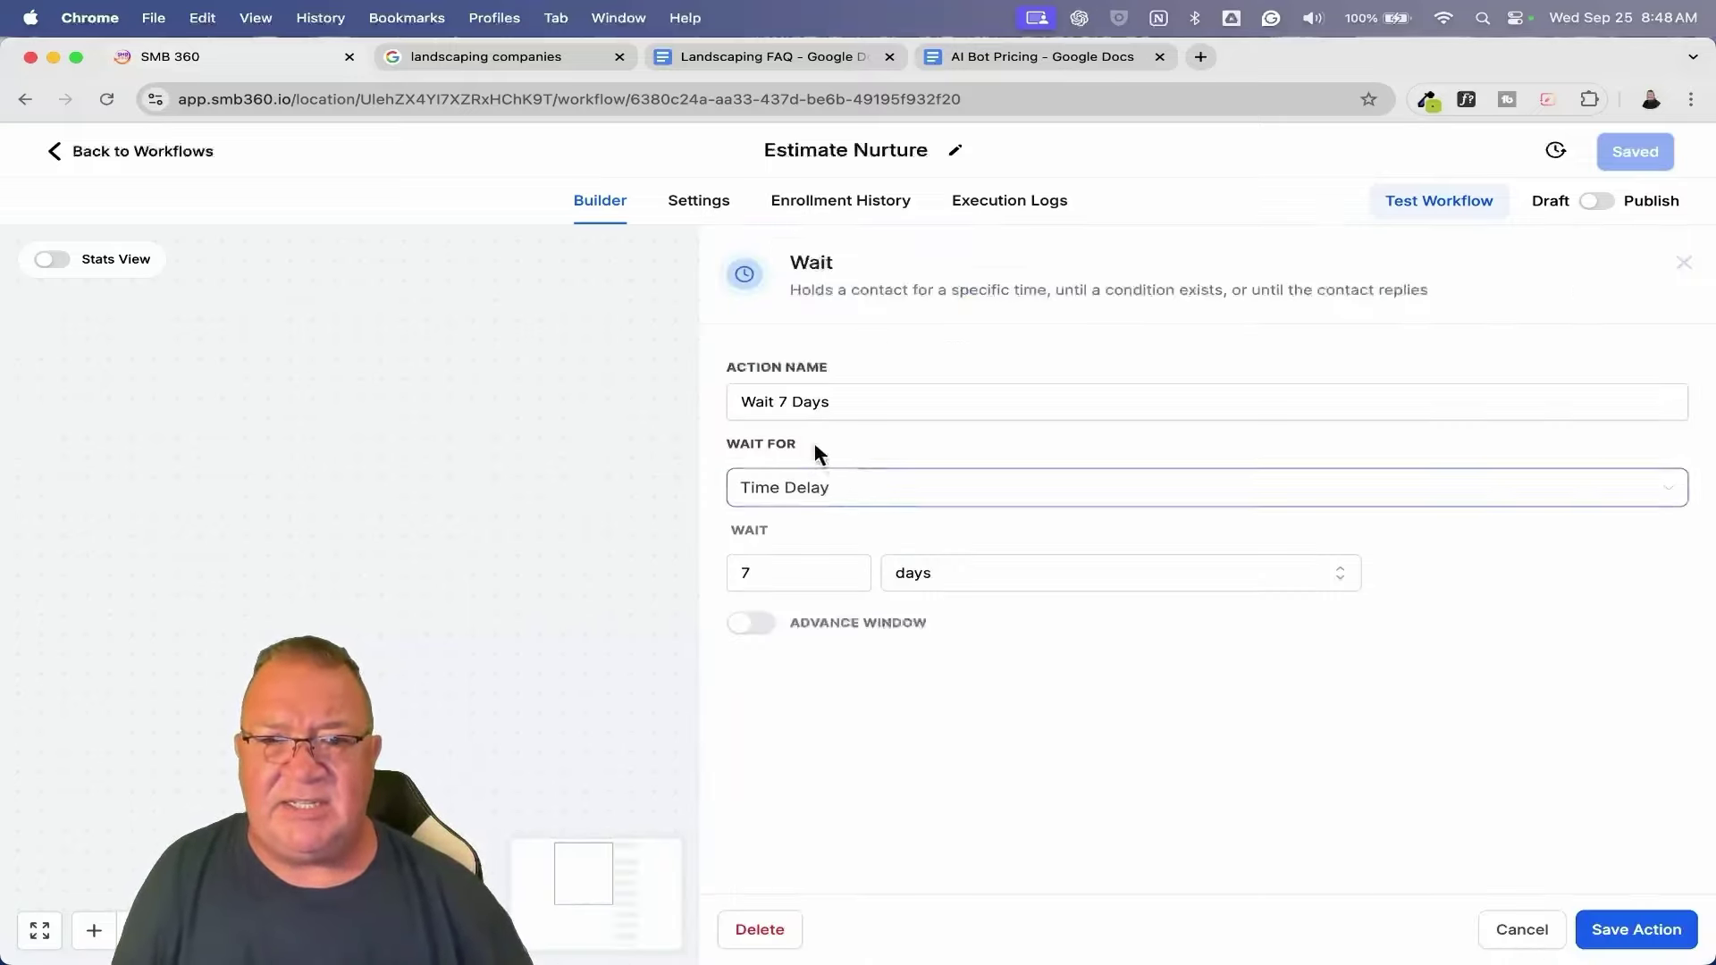
left_click(787, 404)
key("BackSpace")
type("1")
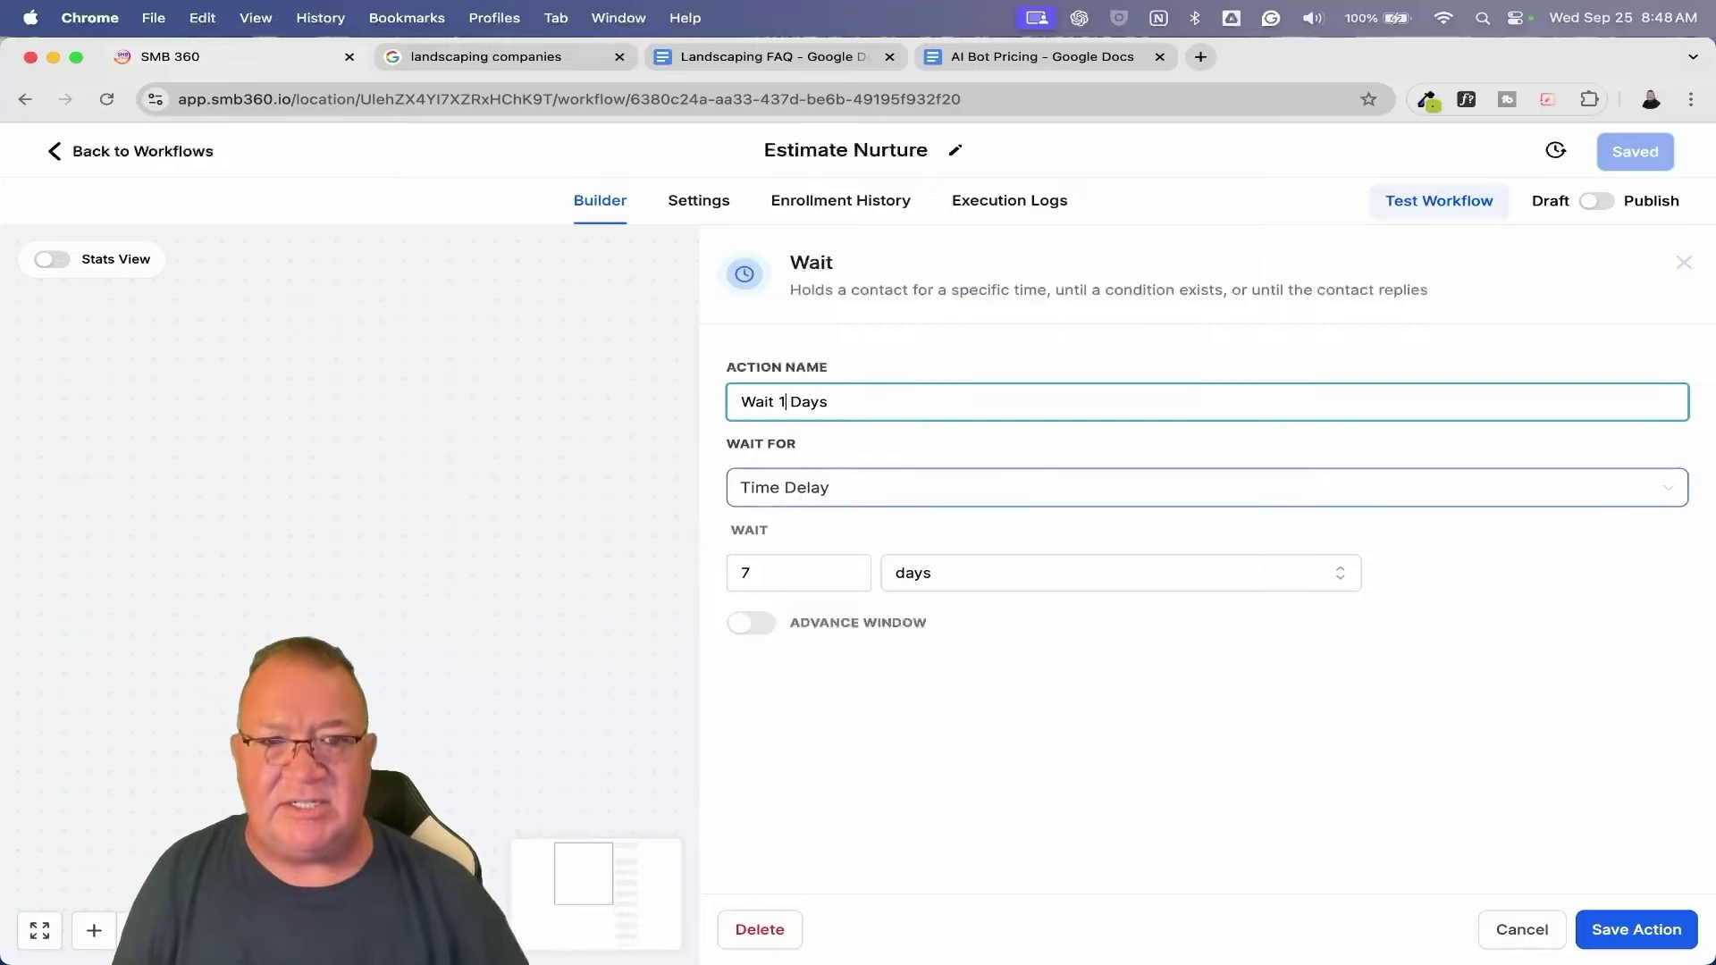
left_click(754, 573)
key("BackSpace")
type("1")
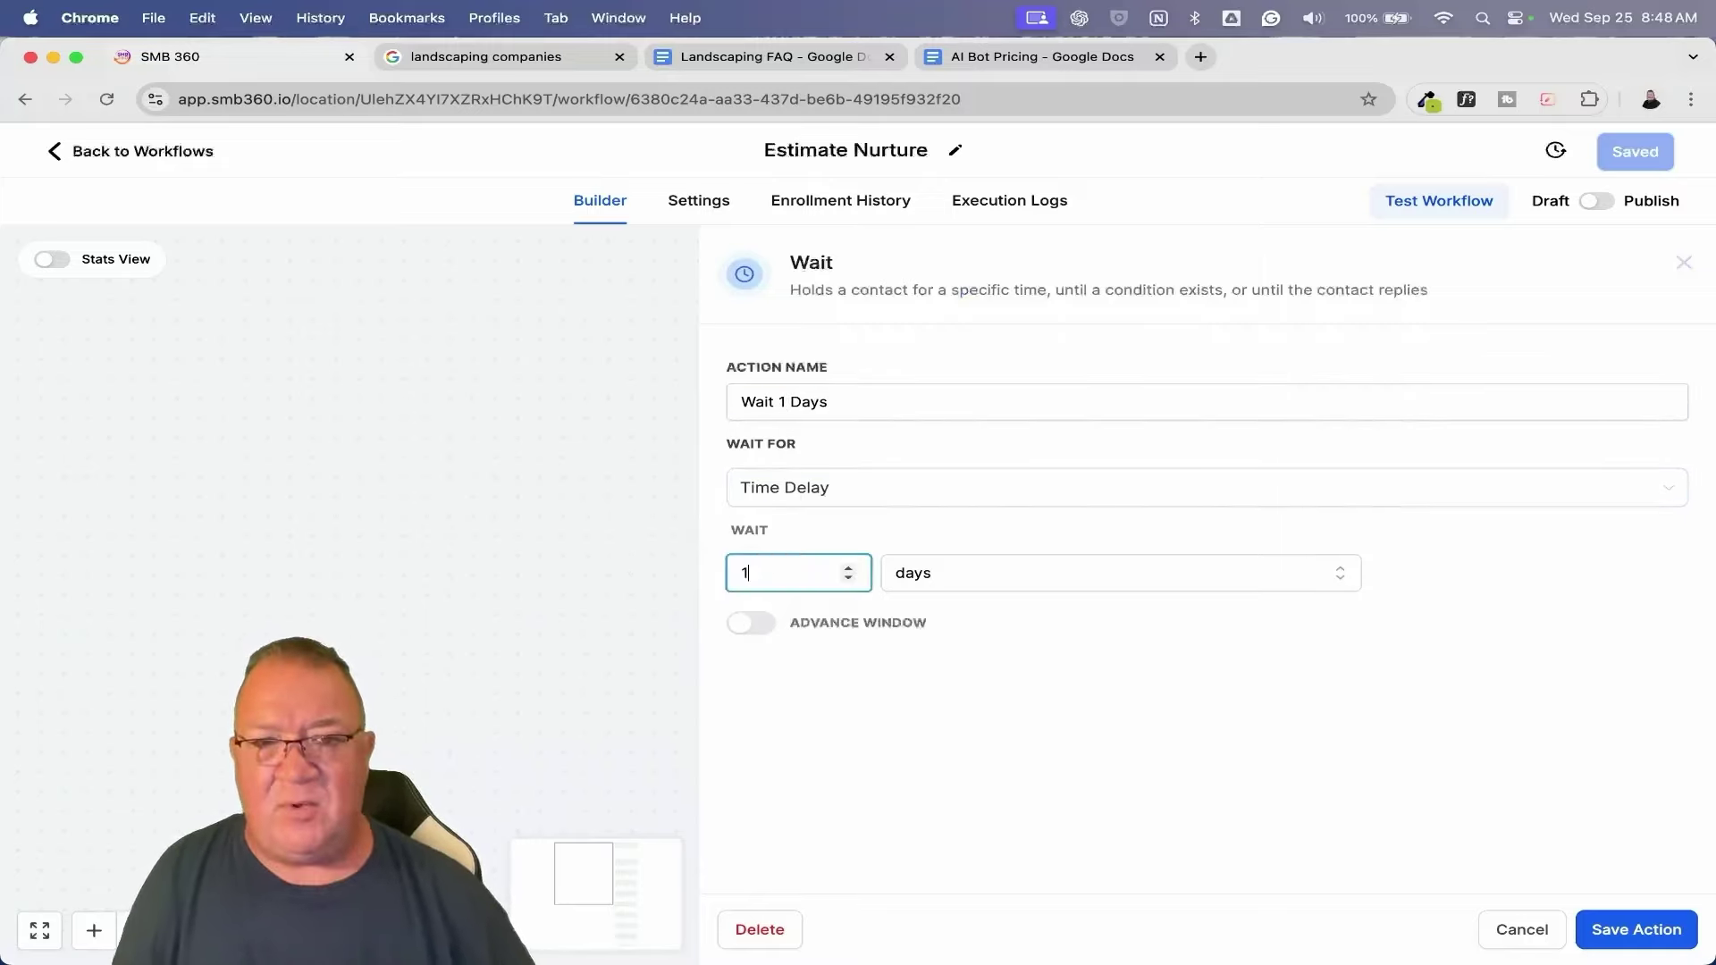
left_click(1622, 929)
Look over Nurture Email 1's subject line and template, closing it without changes.
left_click(844, 586)
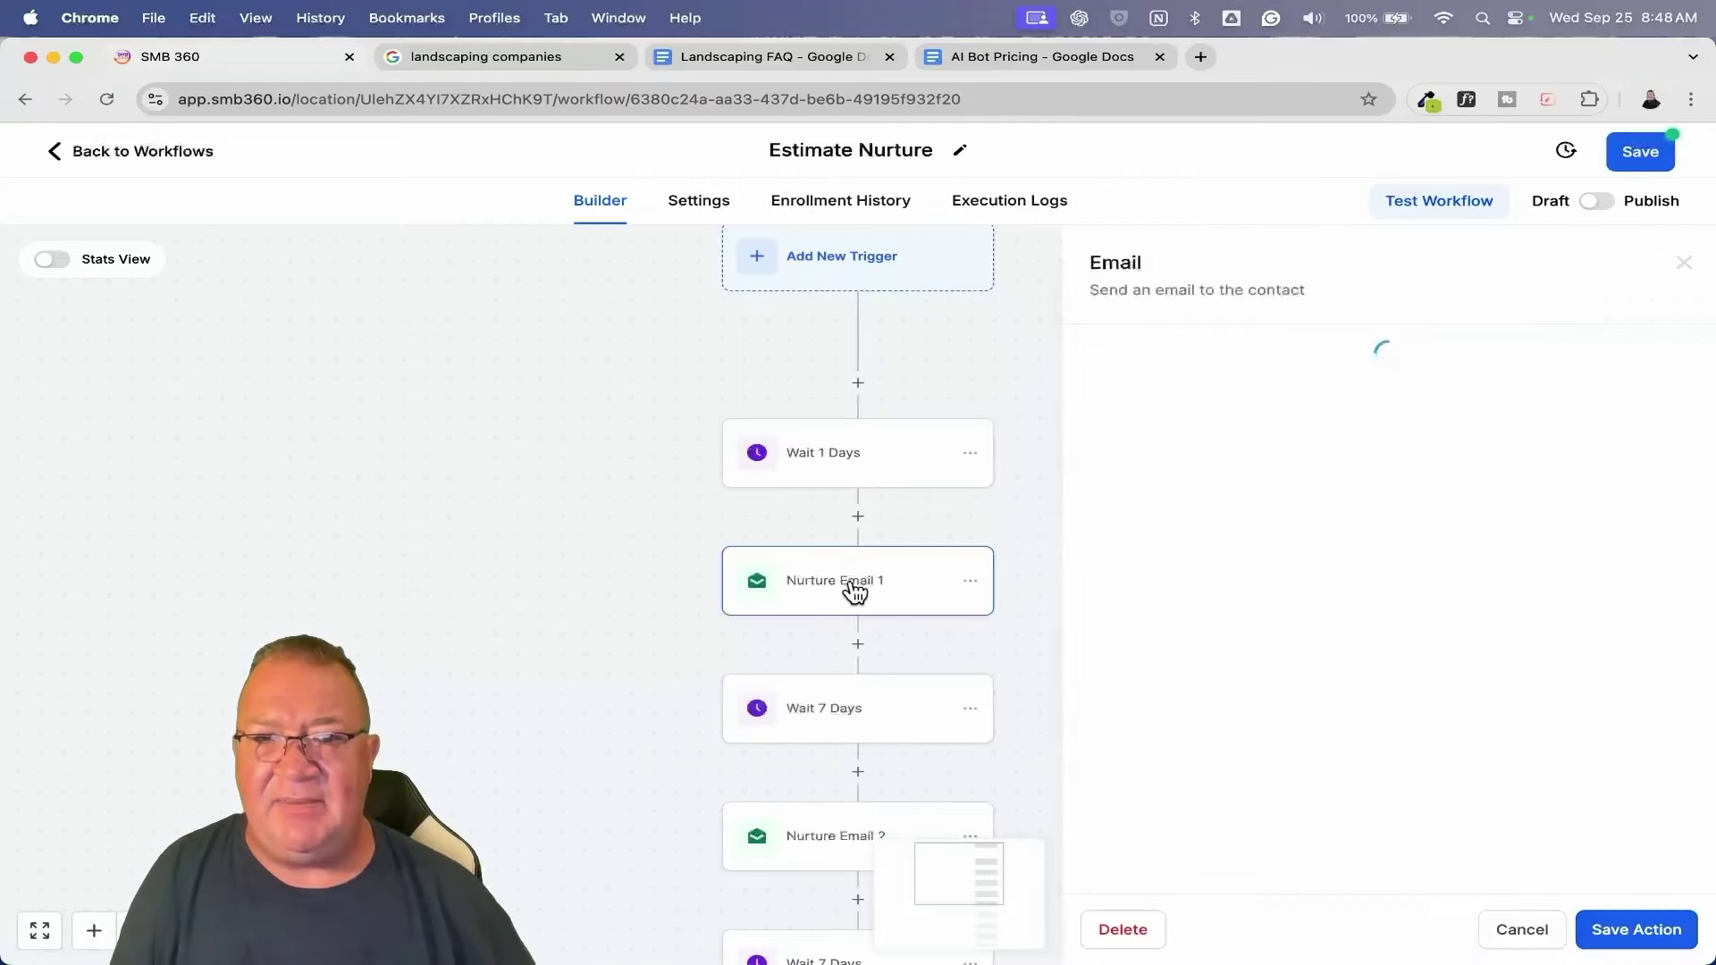
scroll(1367, 680, "down", 3)
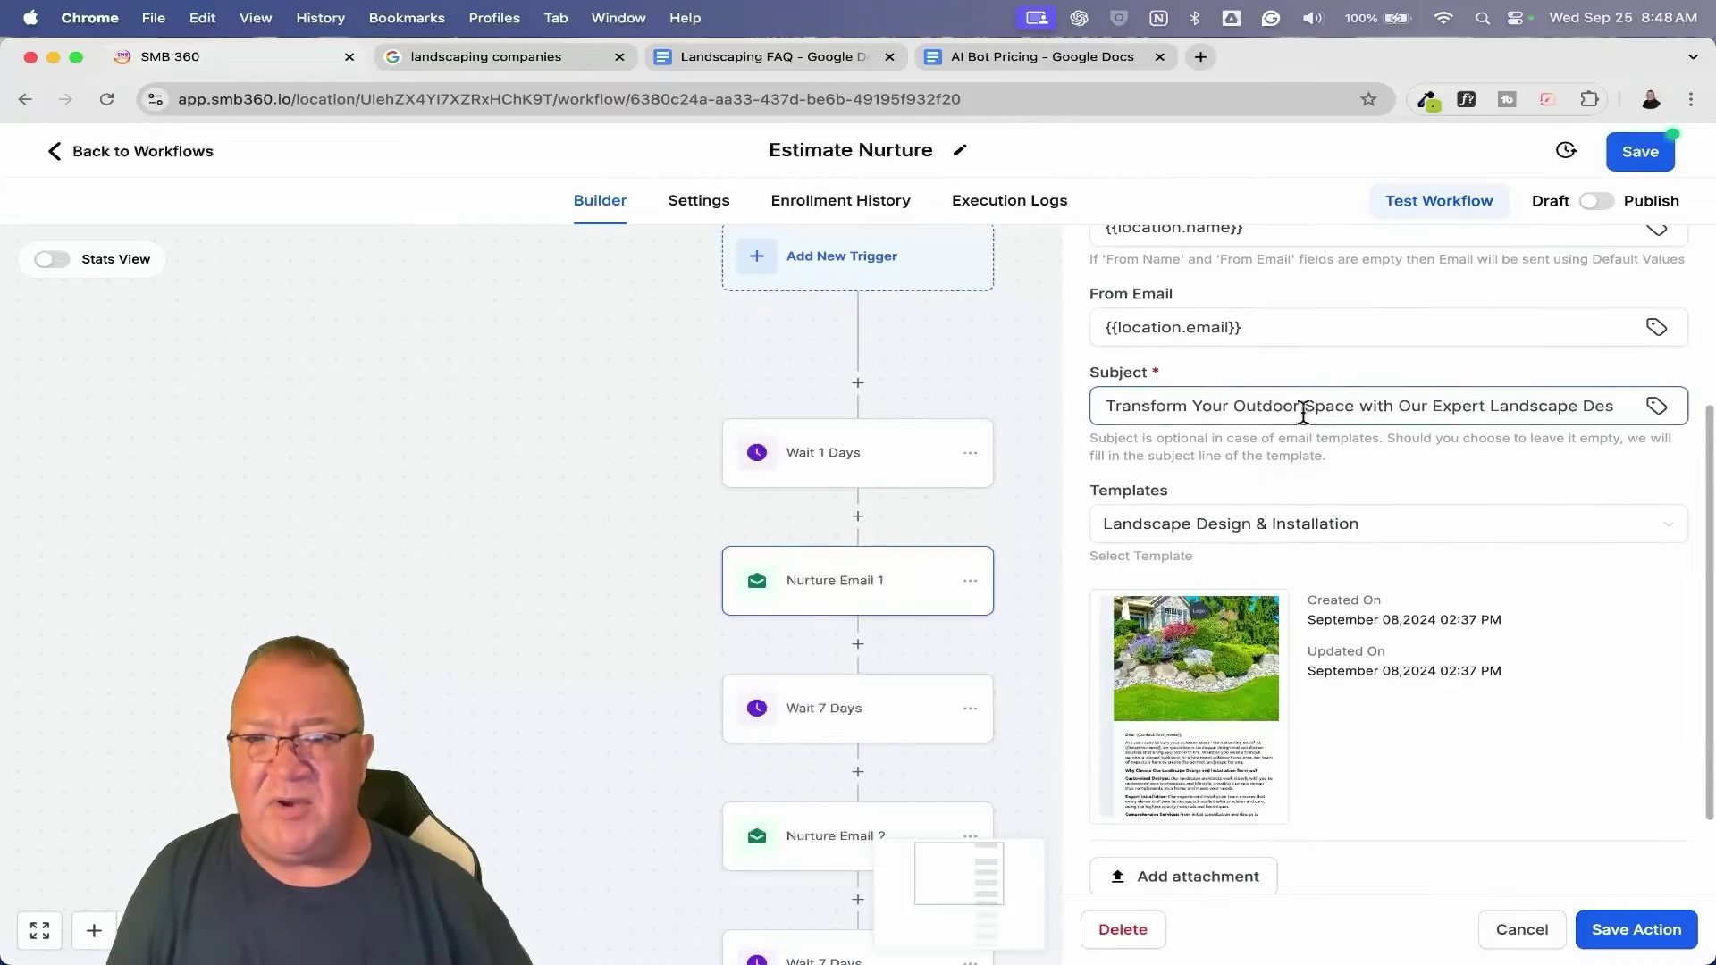
left_click(1549, 406)
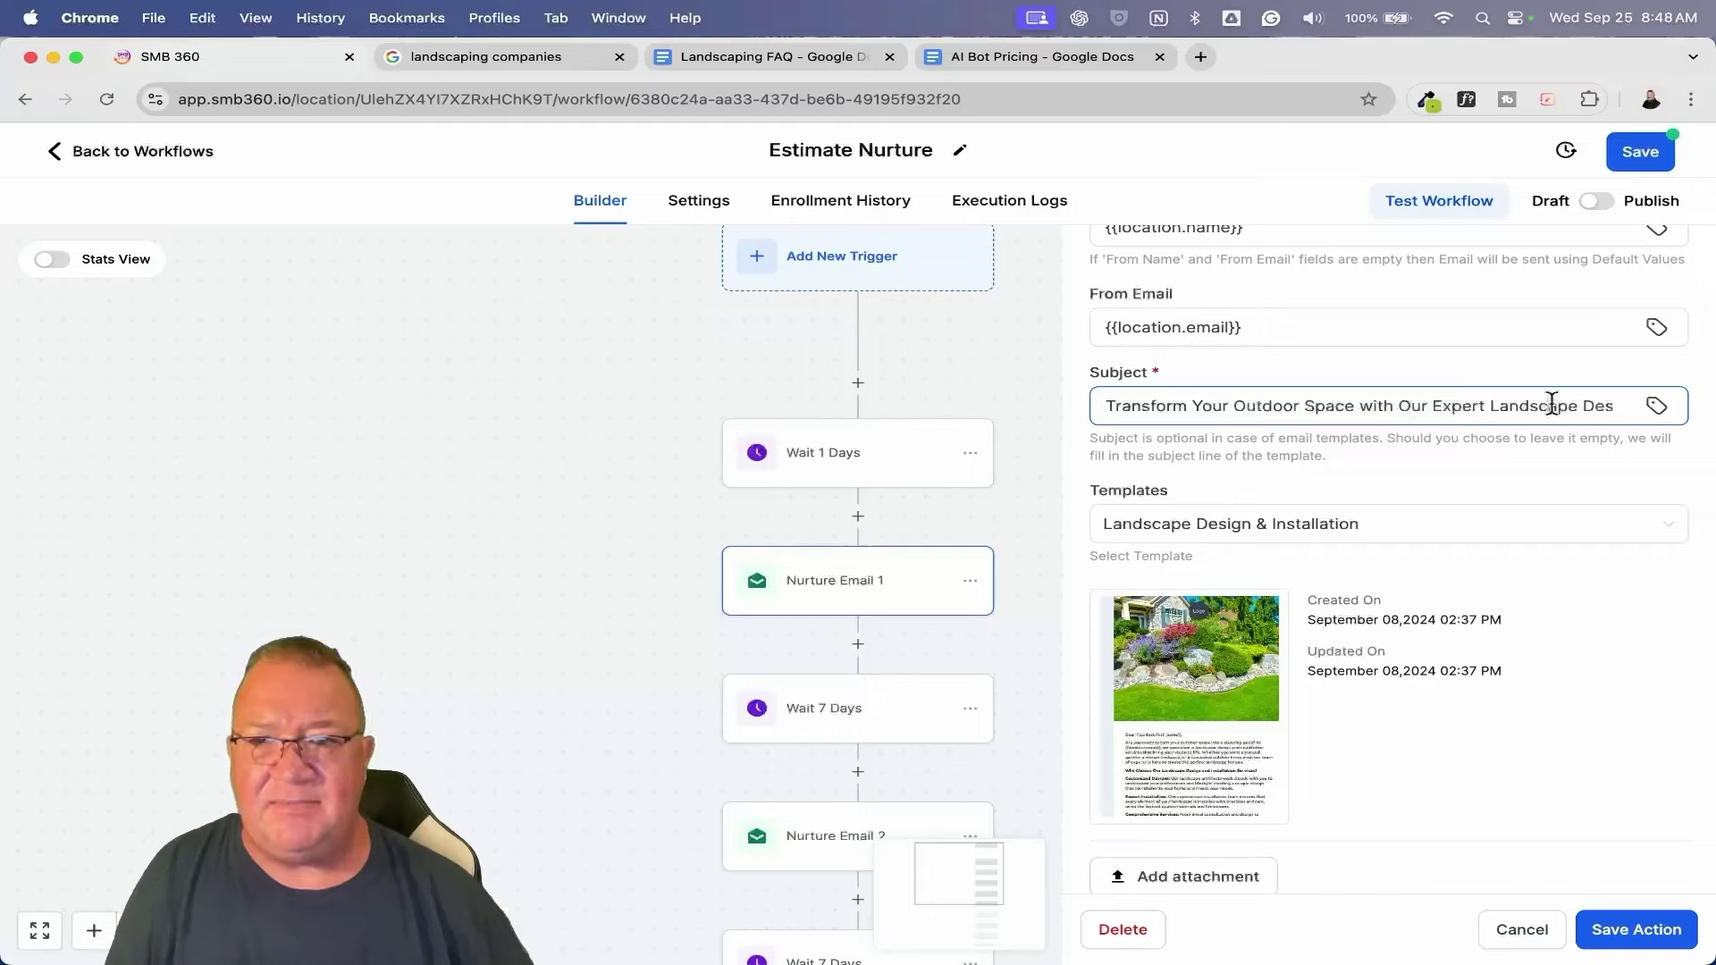
mouse_move(1268, 706)
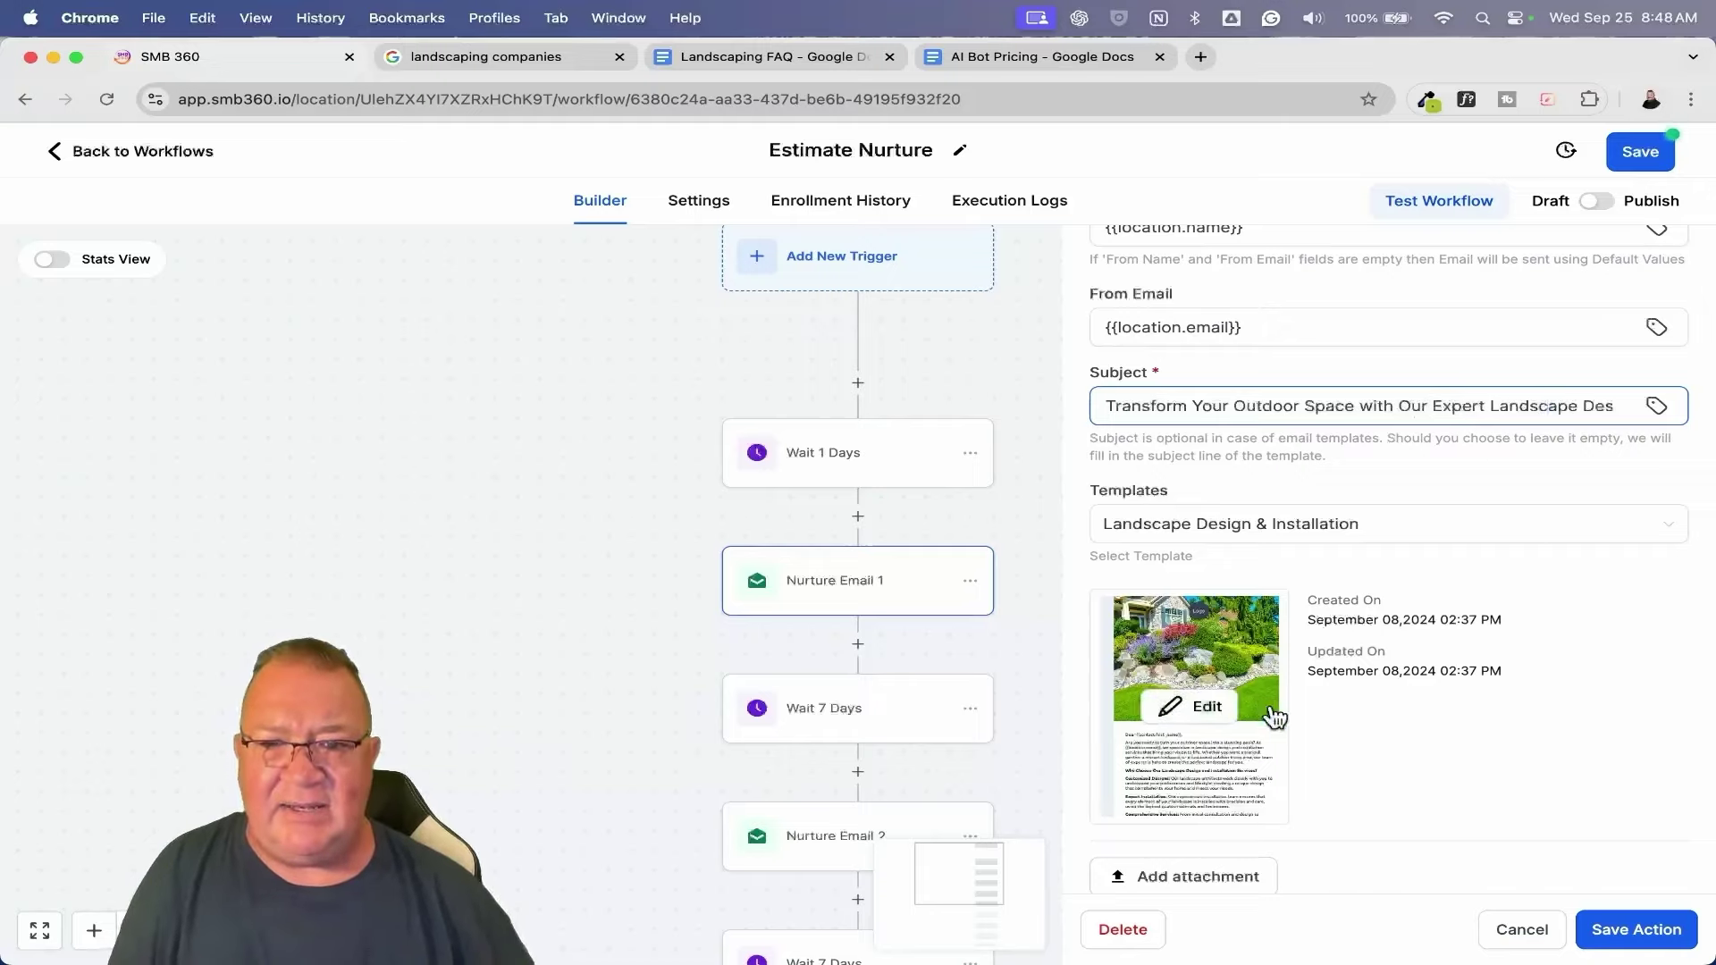
left_click(1201, 706)
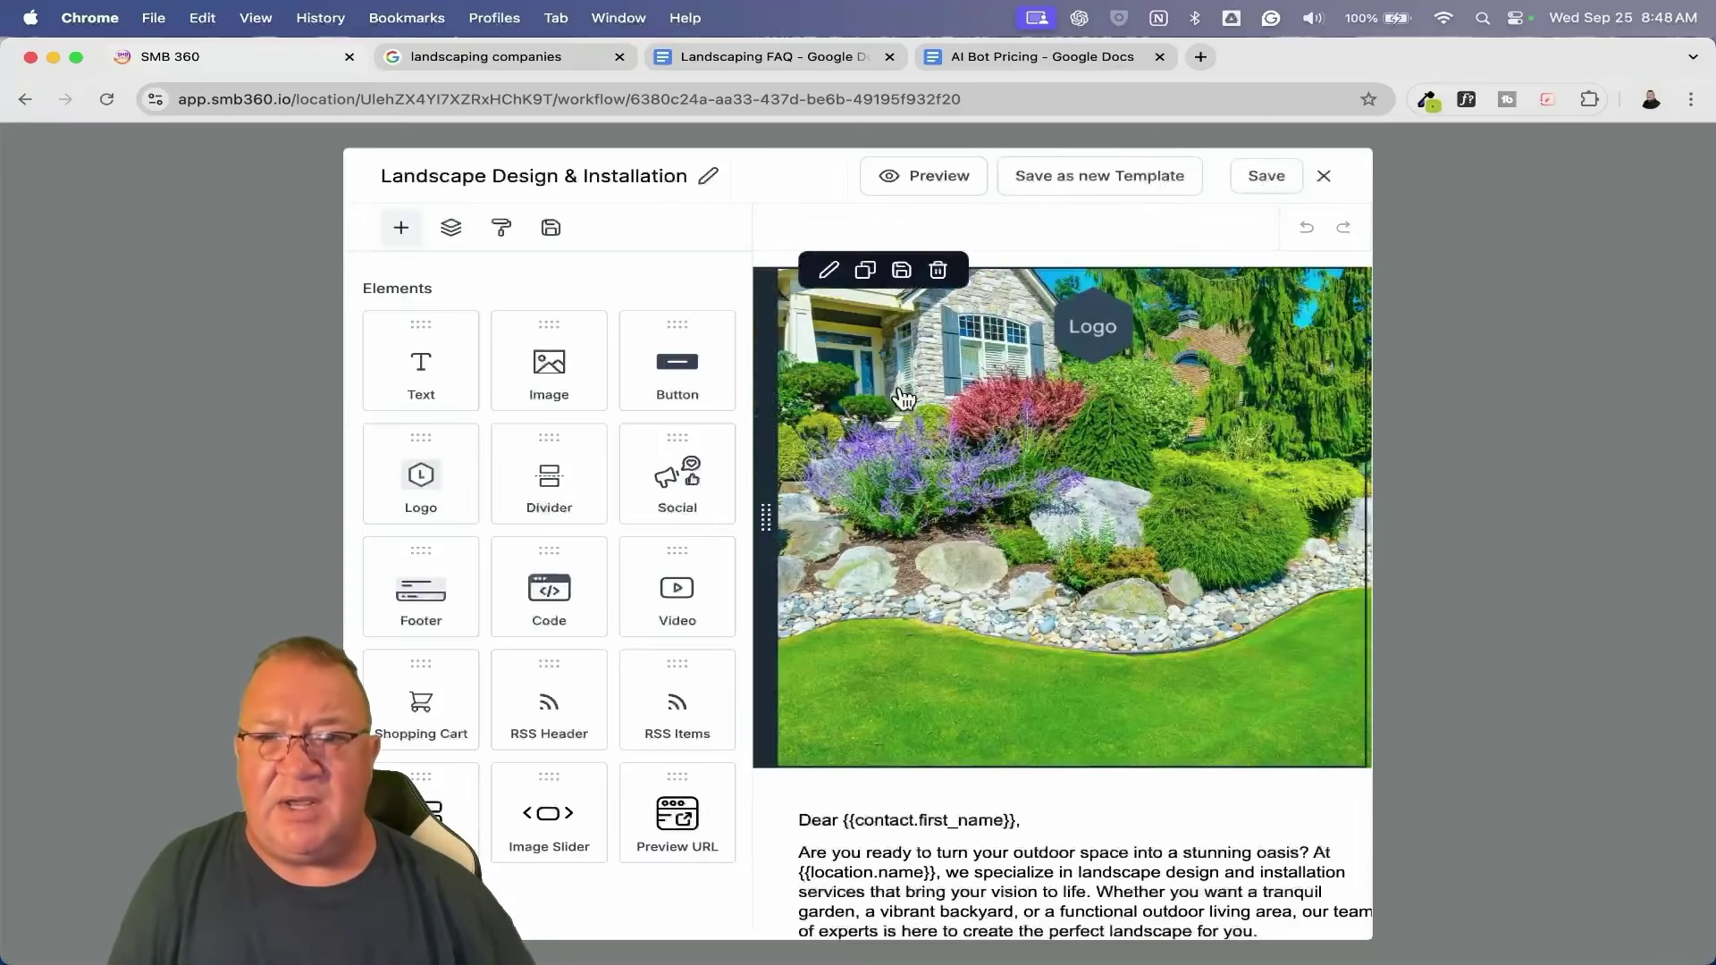
scroll(938, 464, "down", 5)
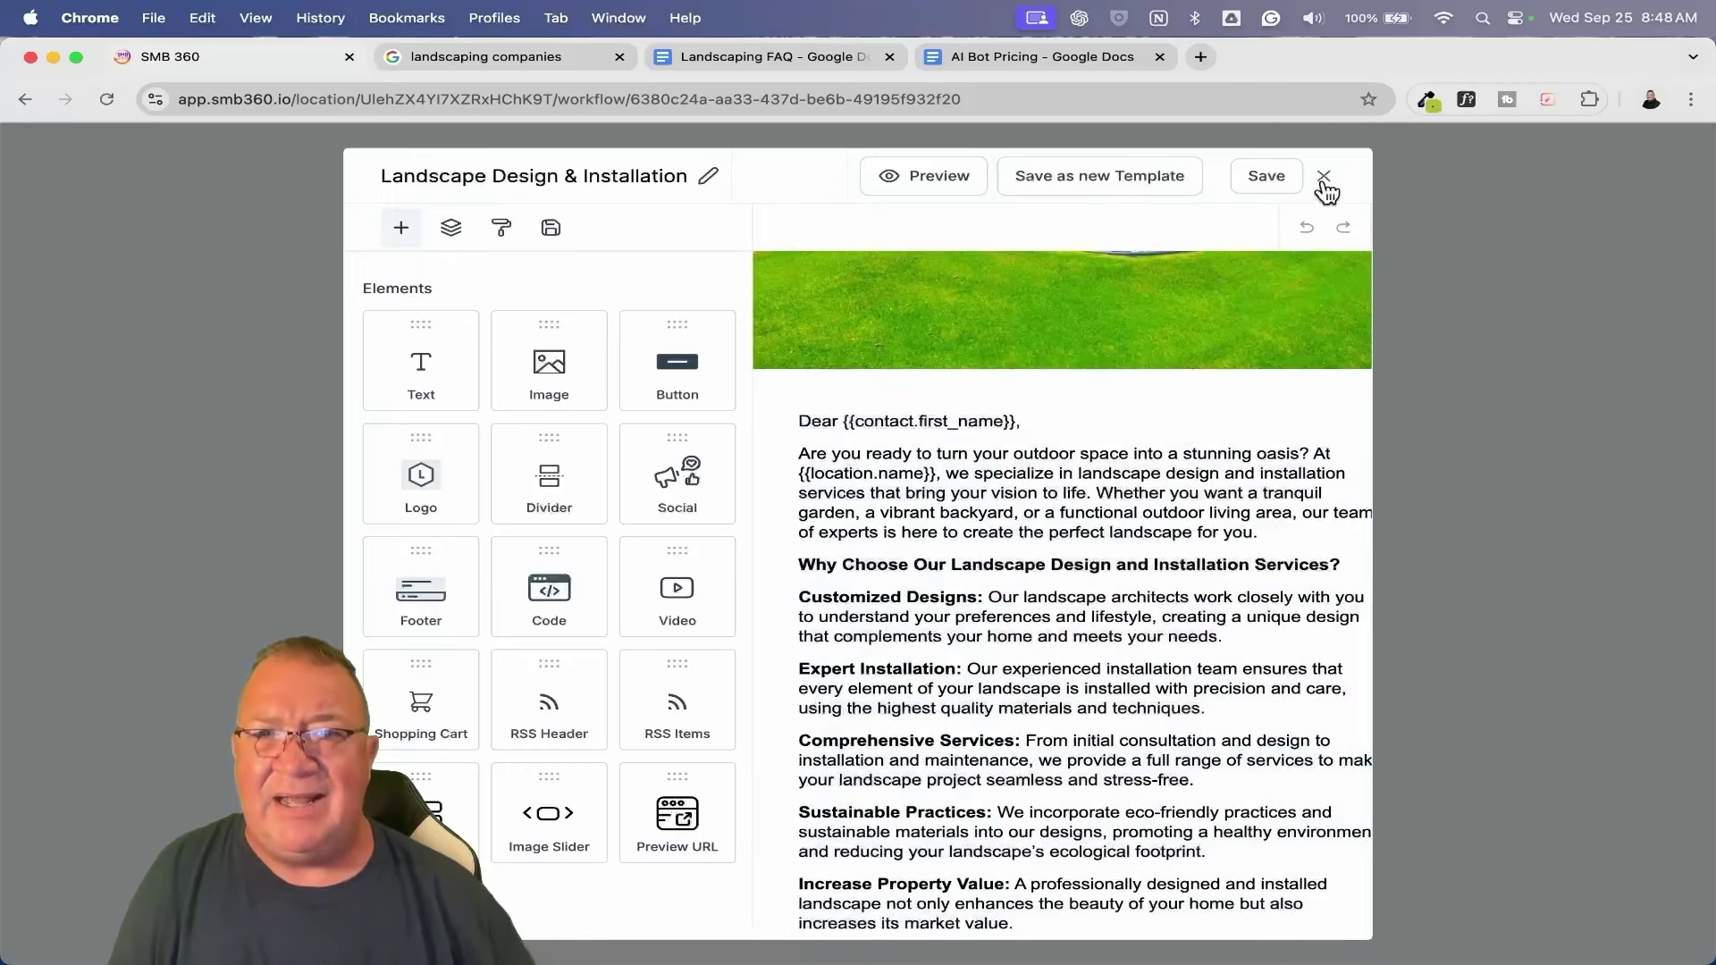
left_click(1323, 176)
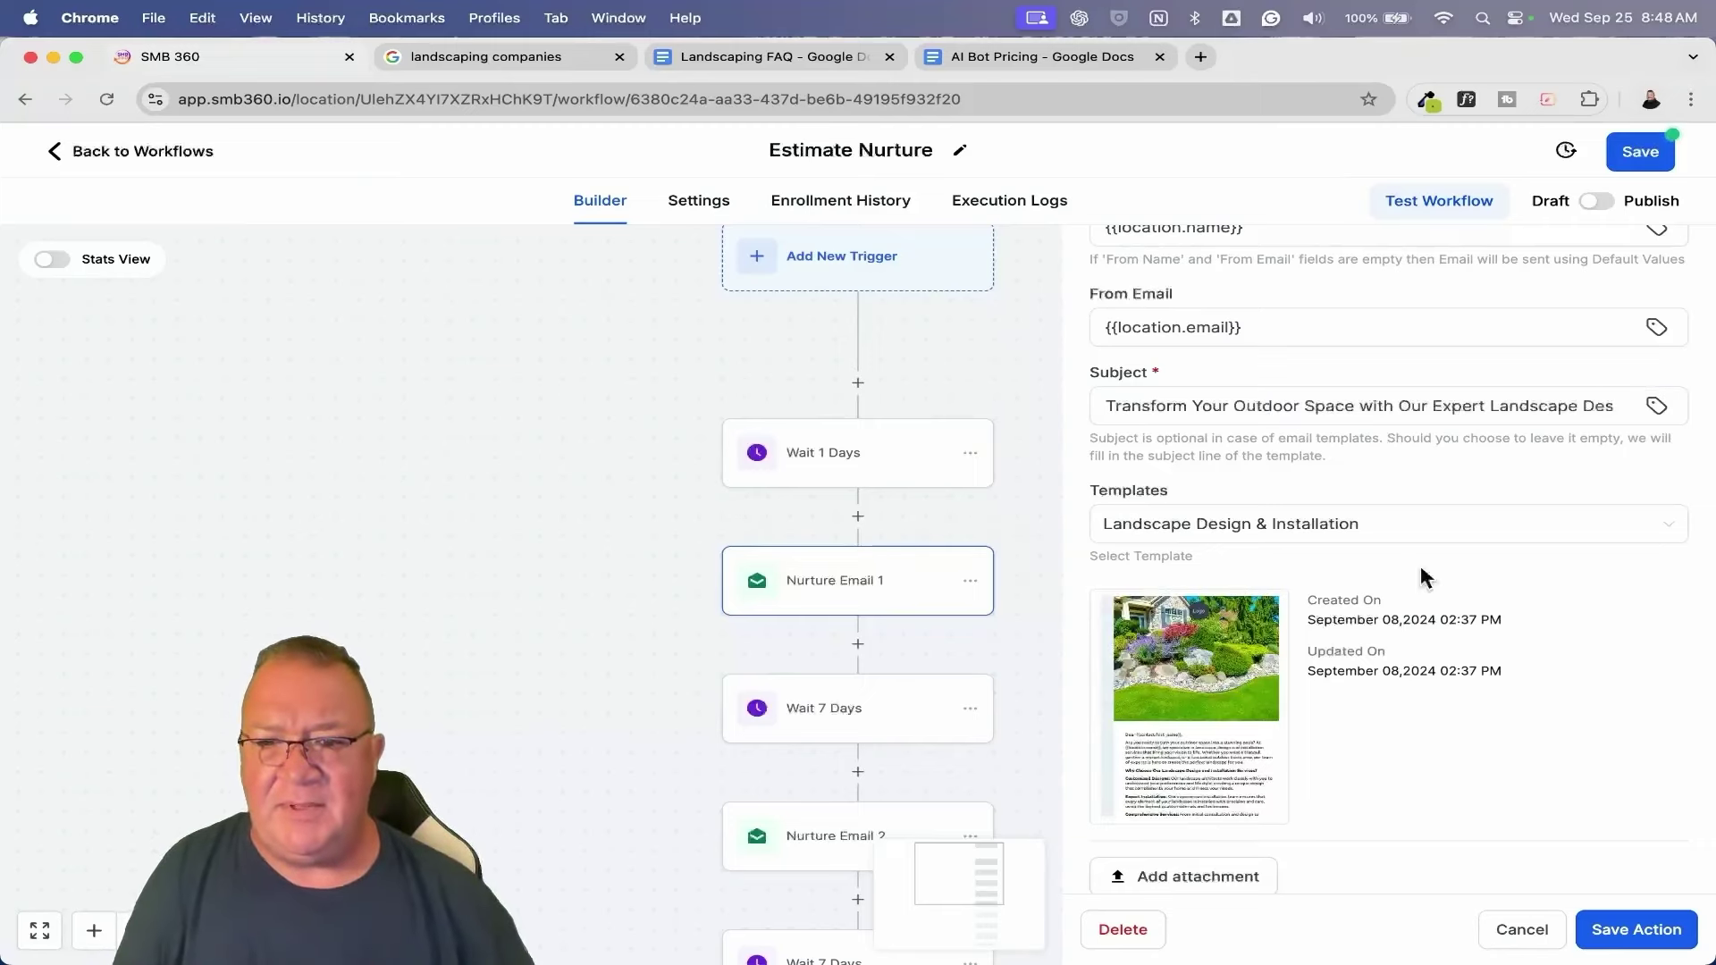
left_click(1510, 945)
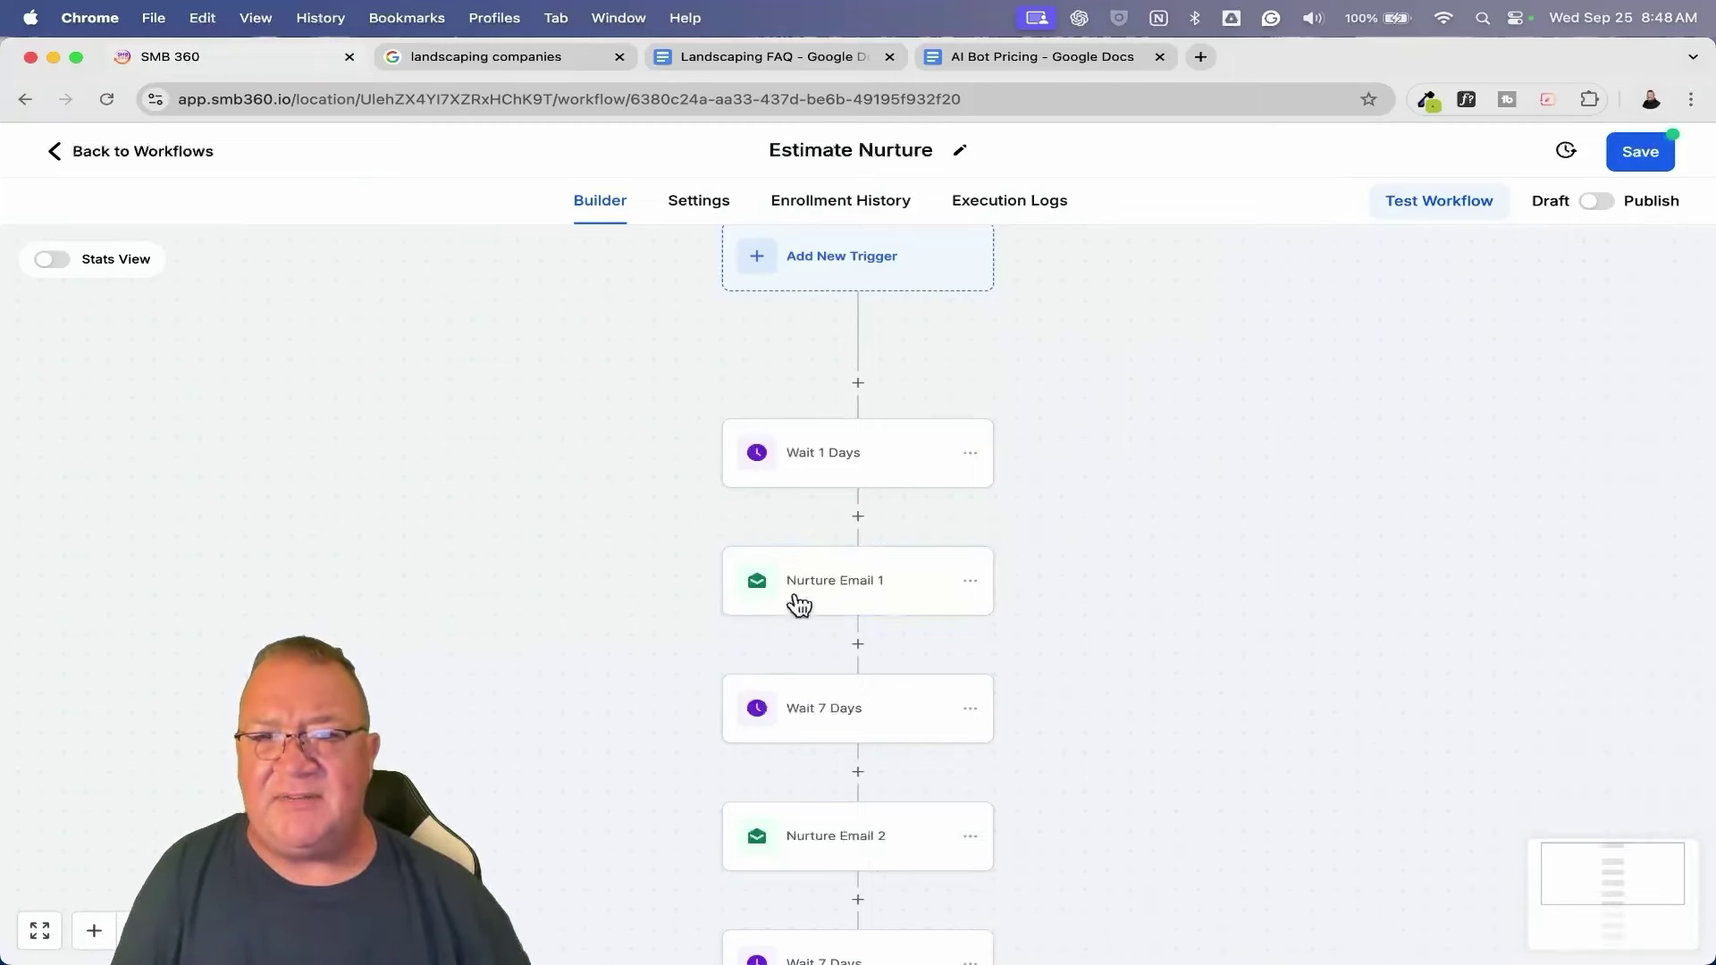
Save the Estimate Nurture workflow and go back to the workflow list.
scroll(842, 590, "down", 5)
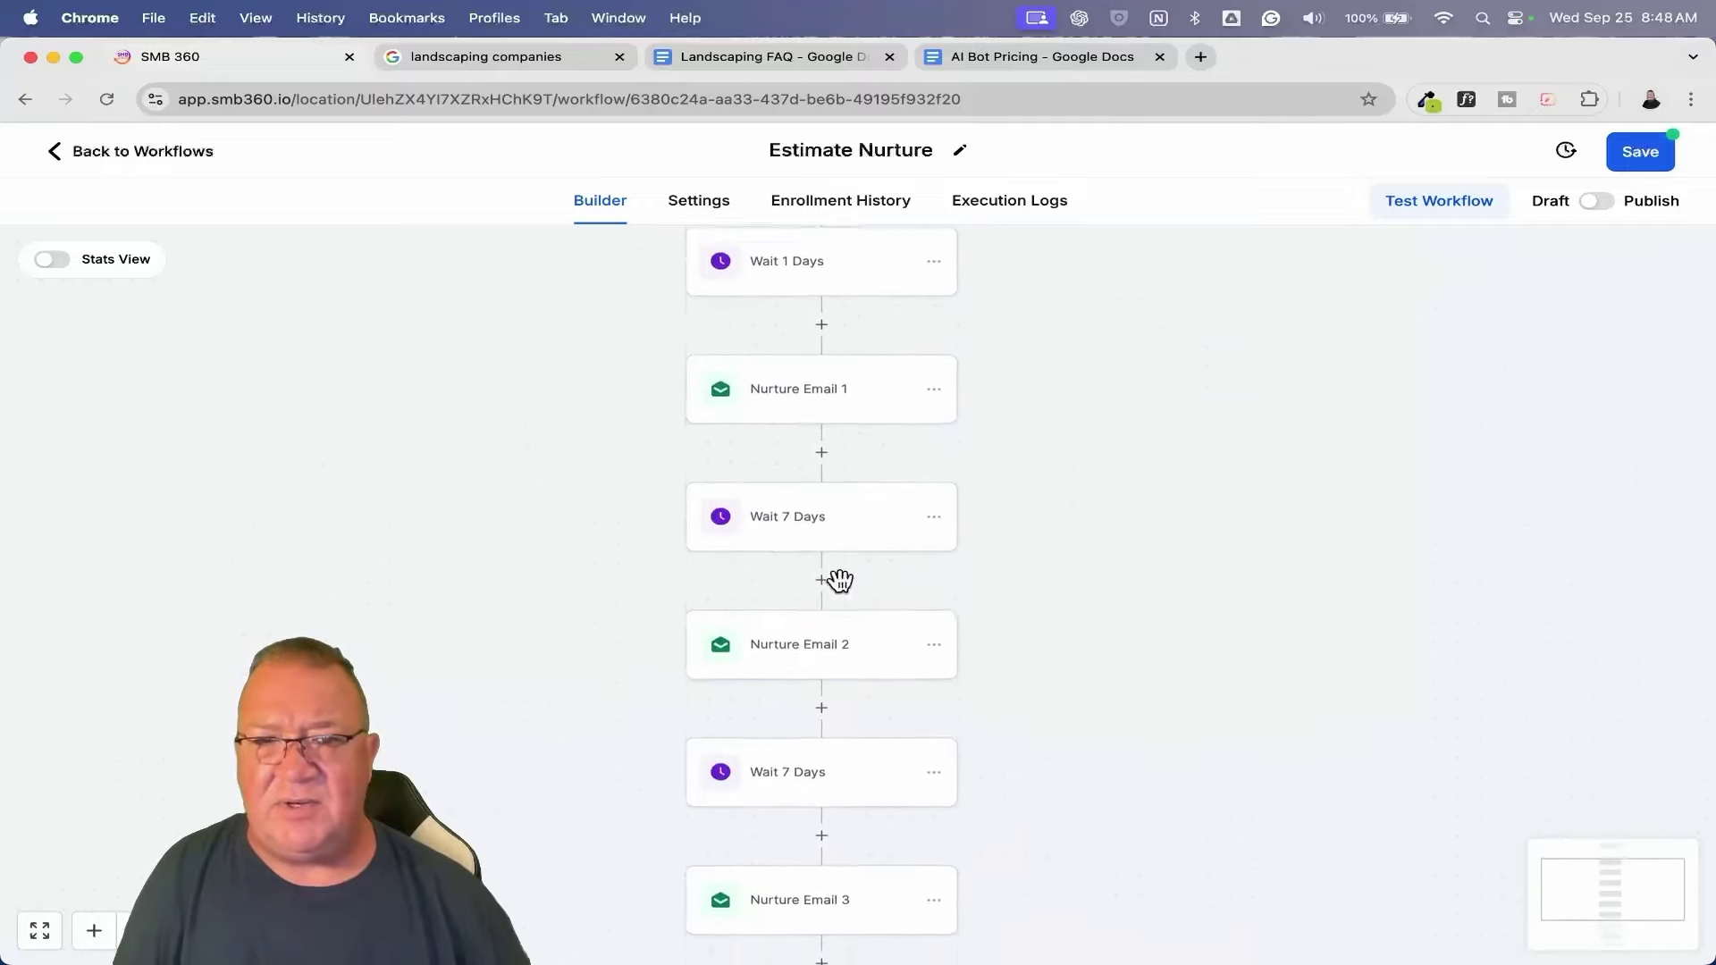
scroll(764, 492, "down", 1)
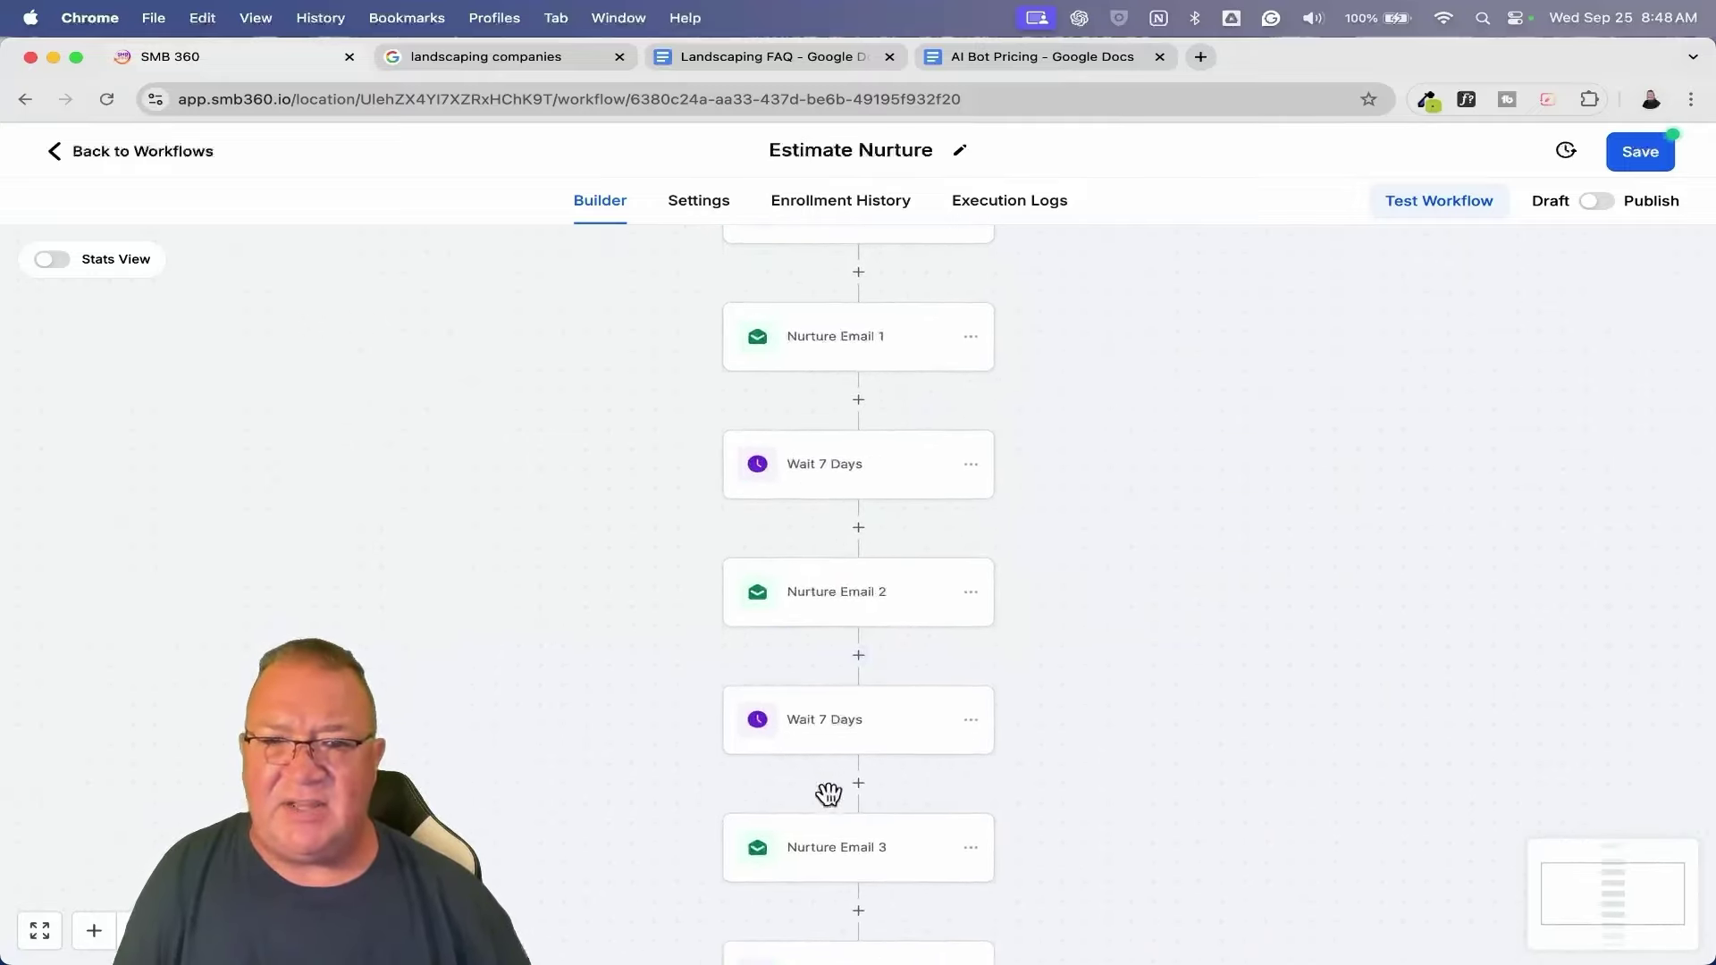
left_click(1640, 156)
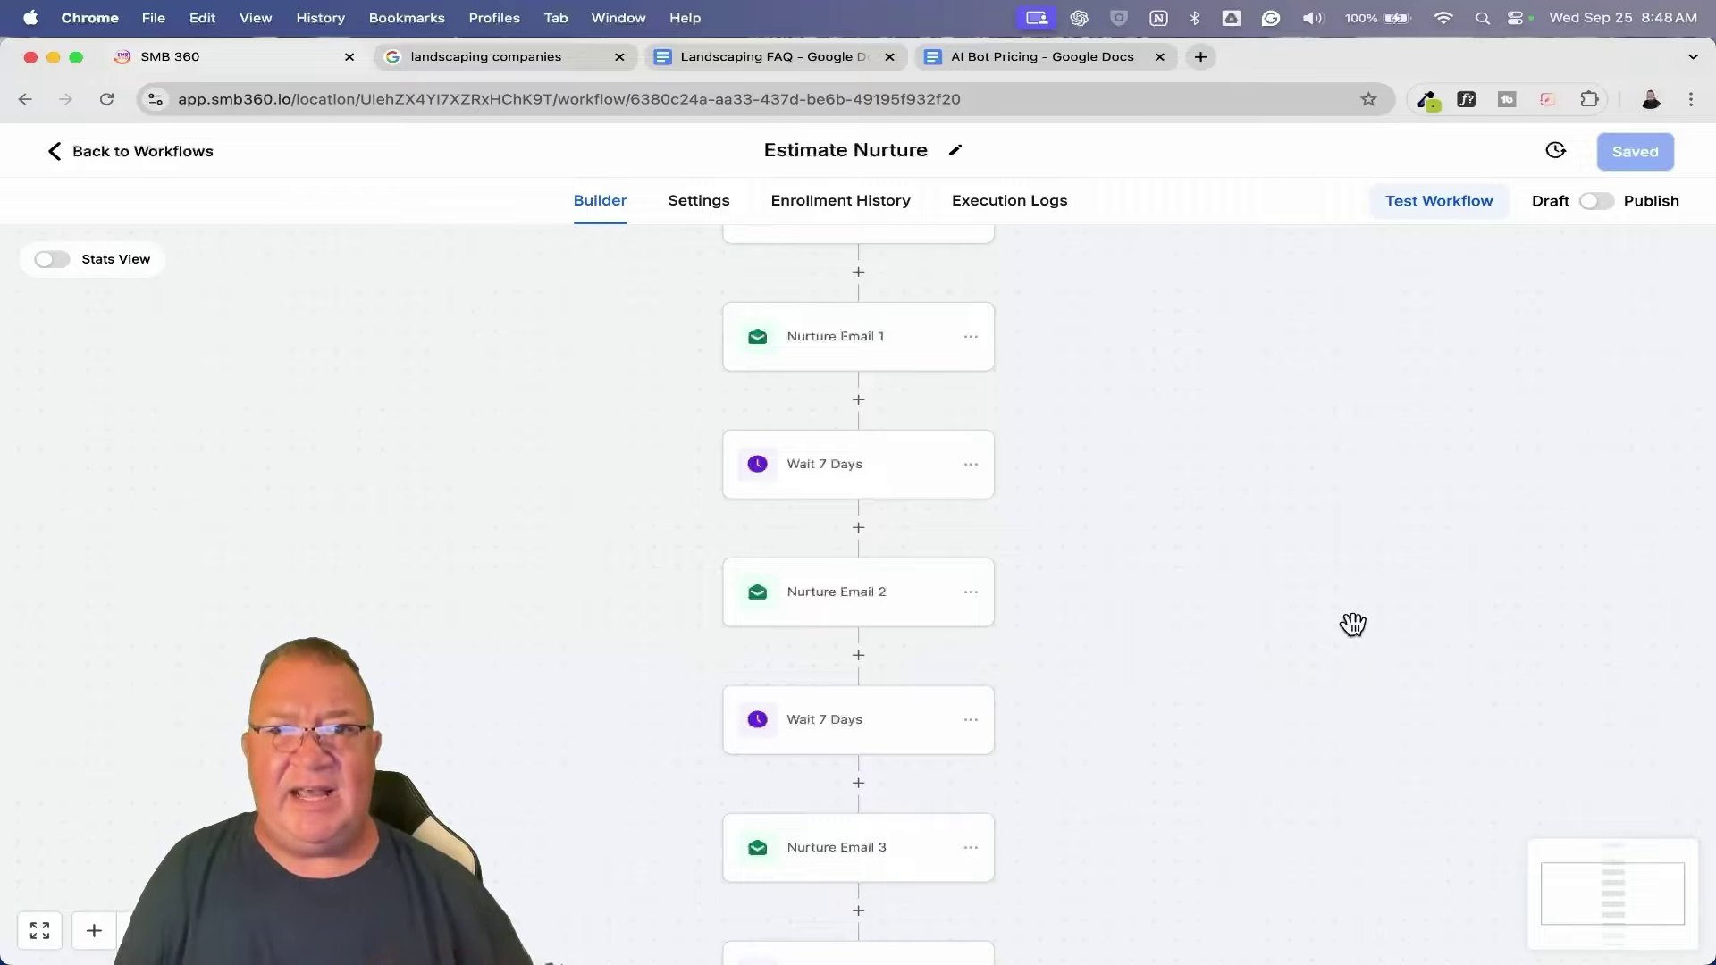
left_click(97, 159)
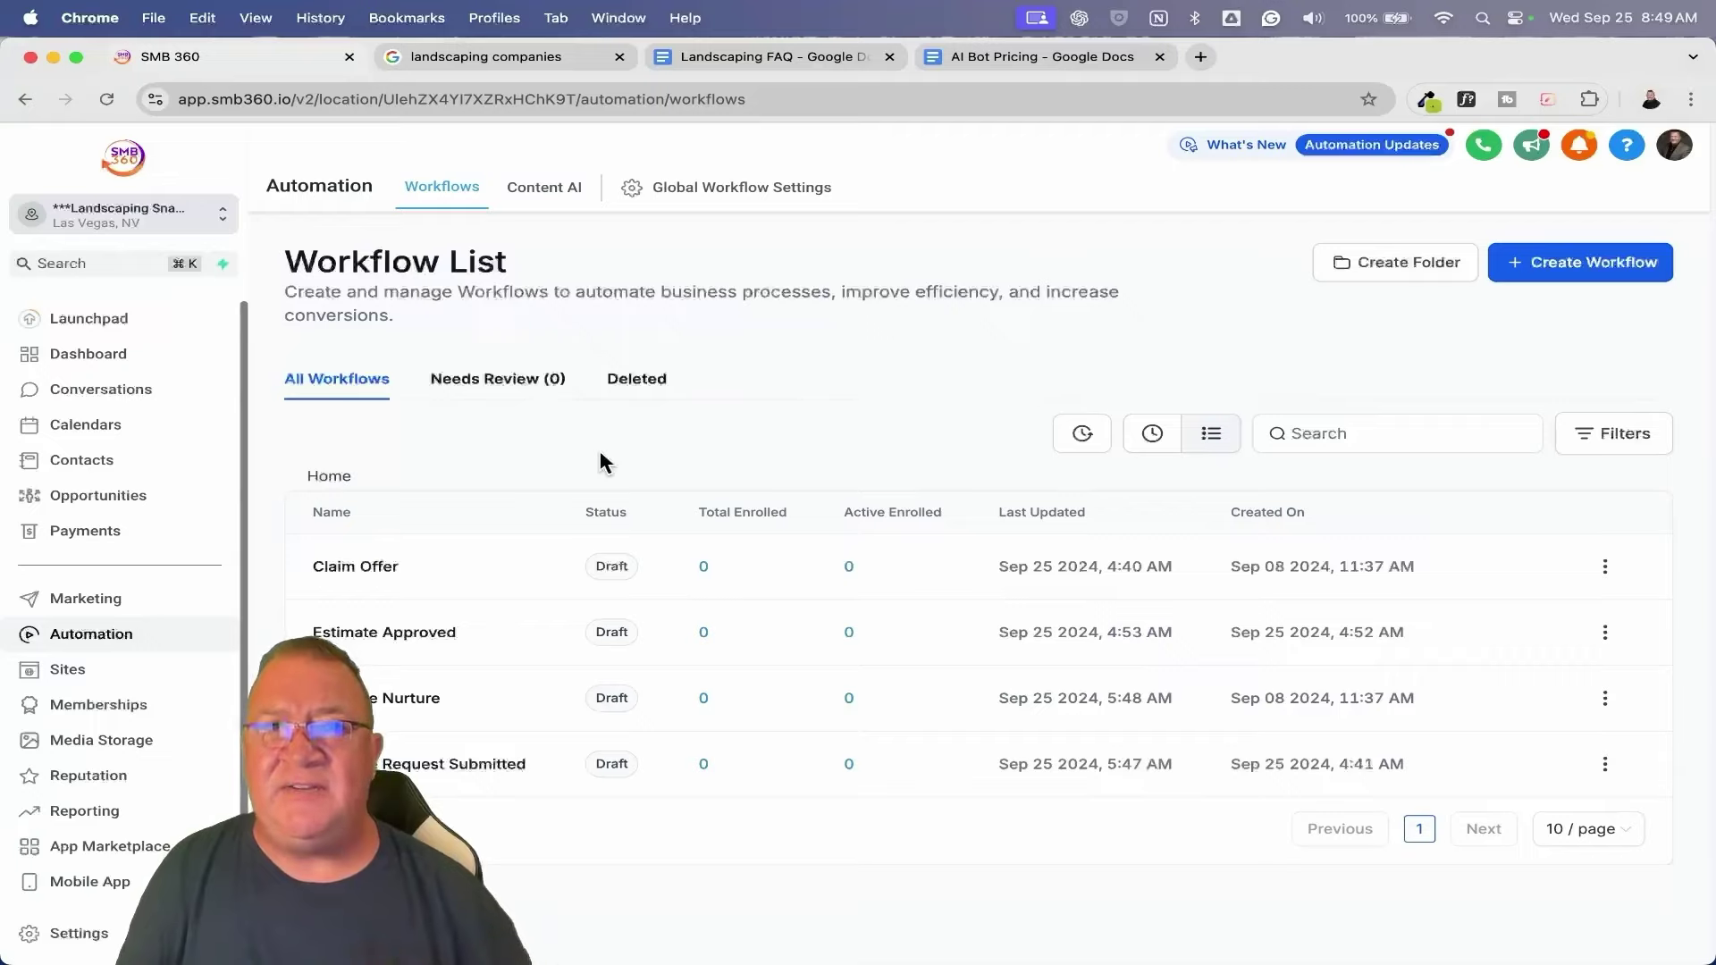
Create a new contact with the contact's first name, last name and e-mail filled in.
left_click(78, 463)
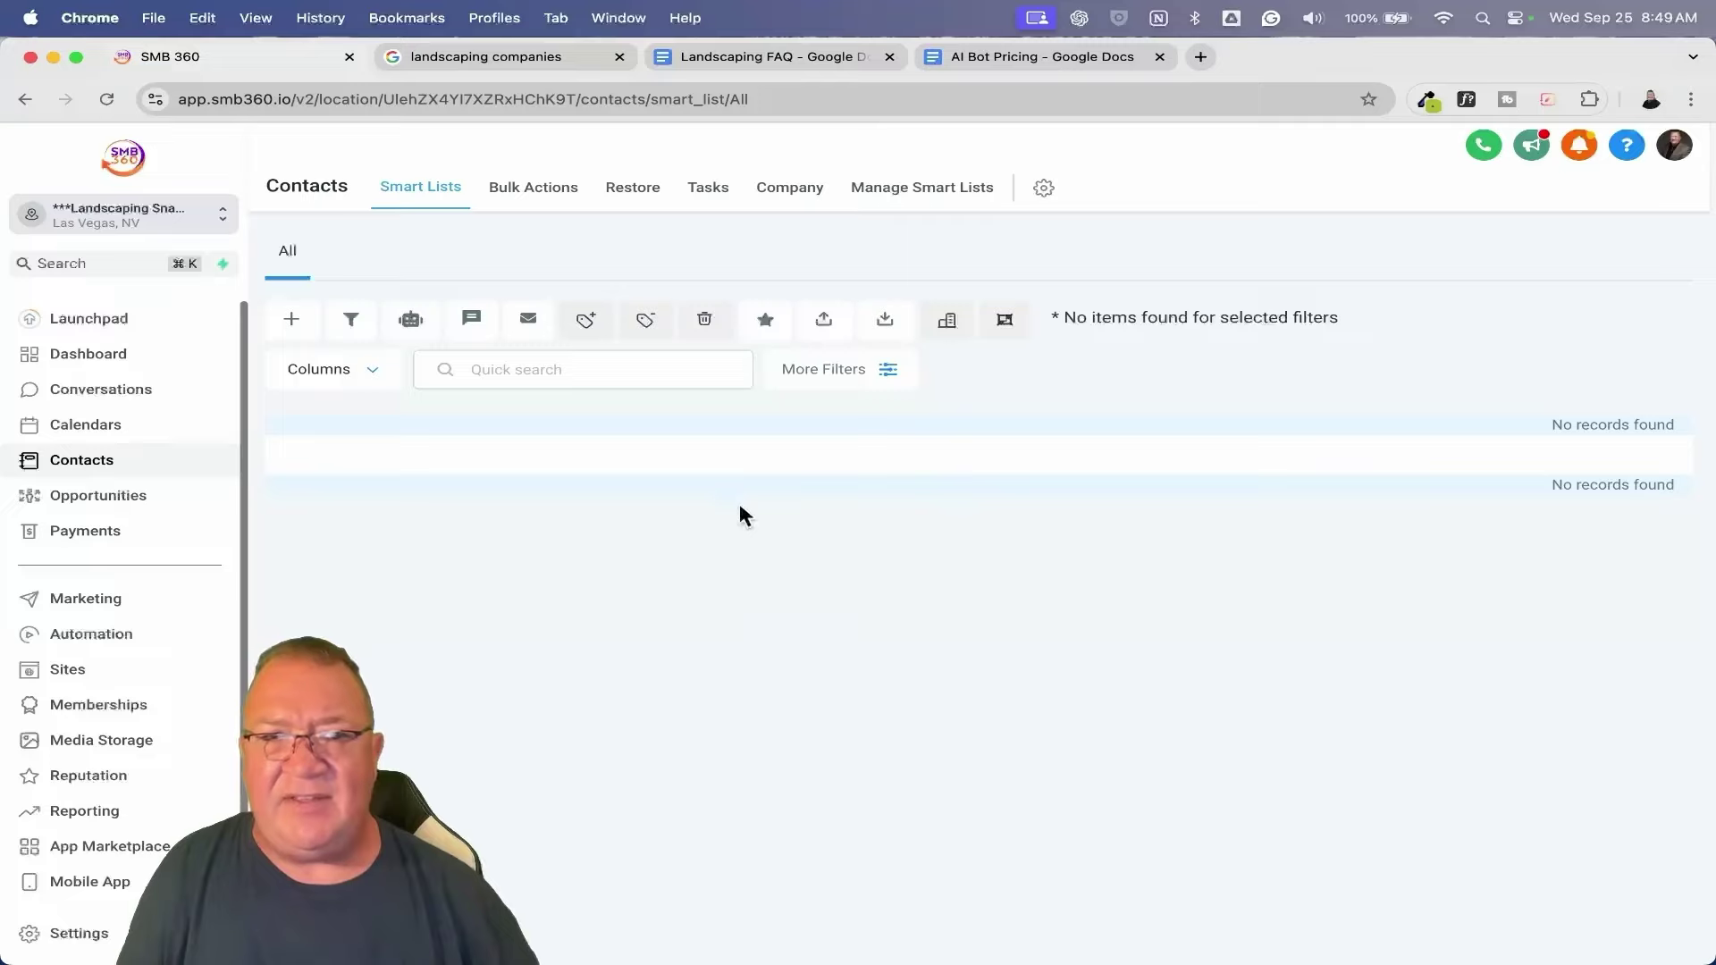
left_click(290, 320)
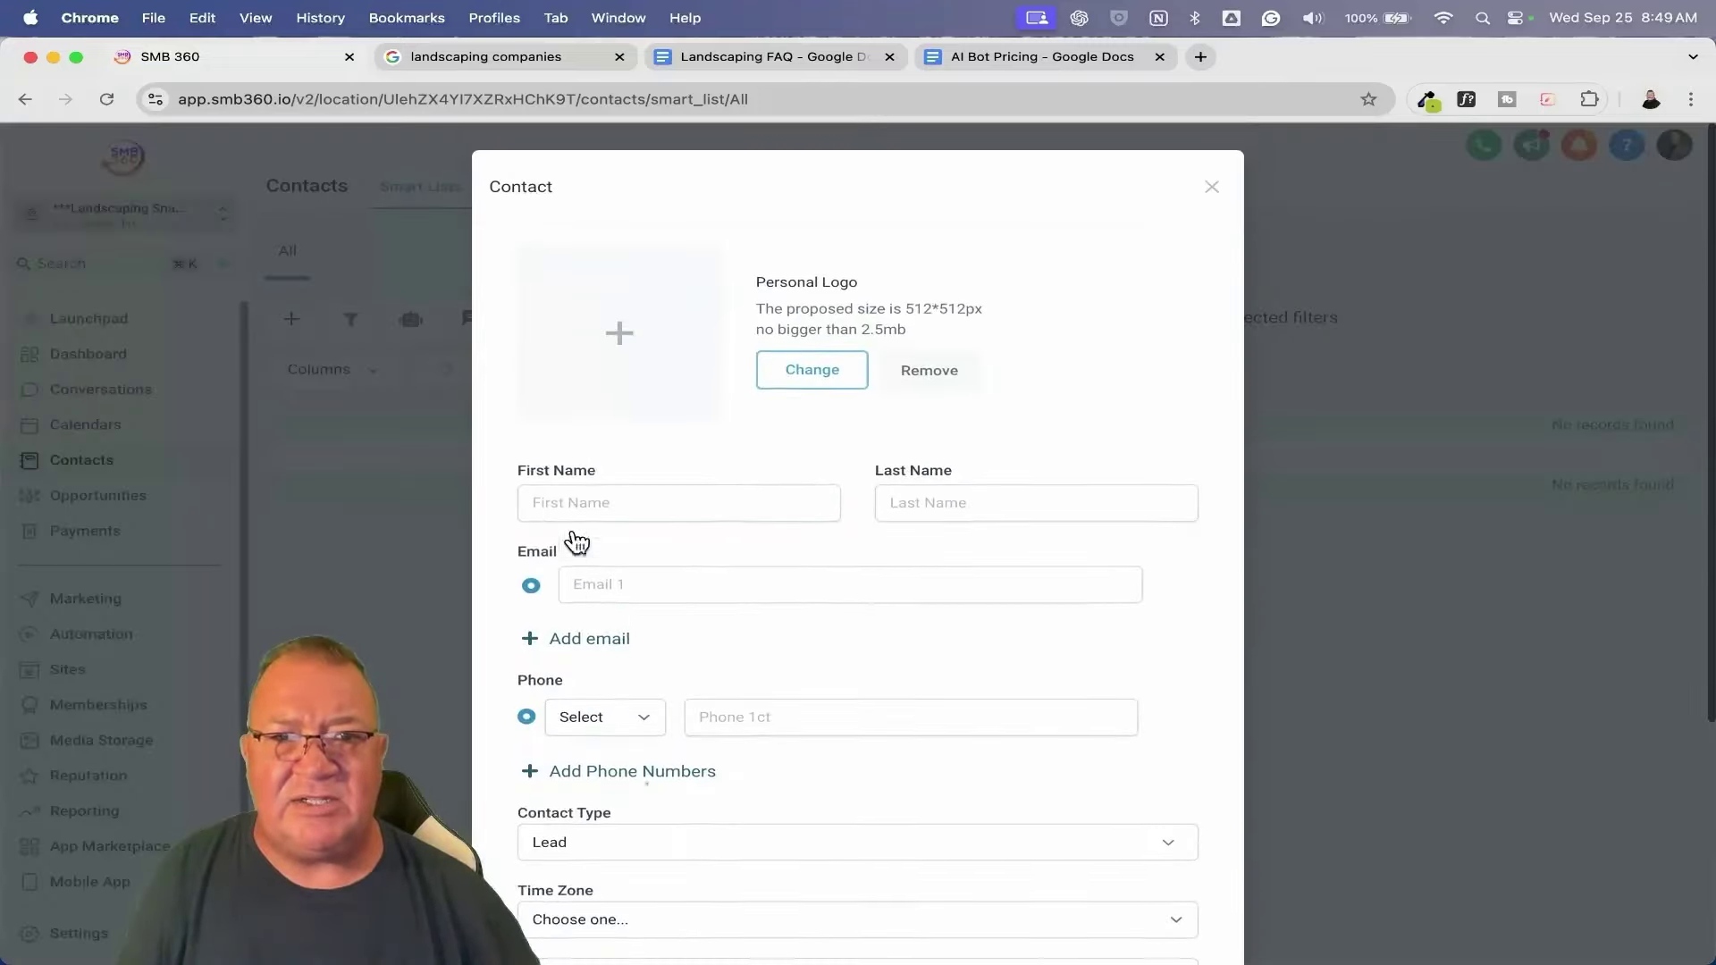
left_click(616, 498)
type("John")
left_click(894, 502)
type("Smith")
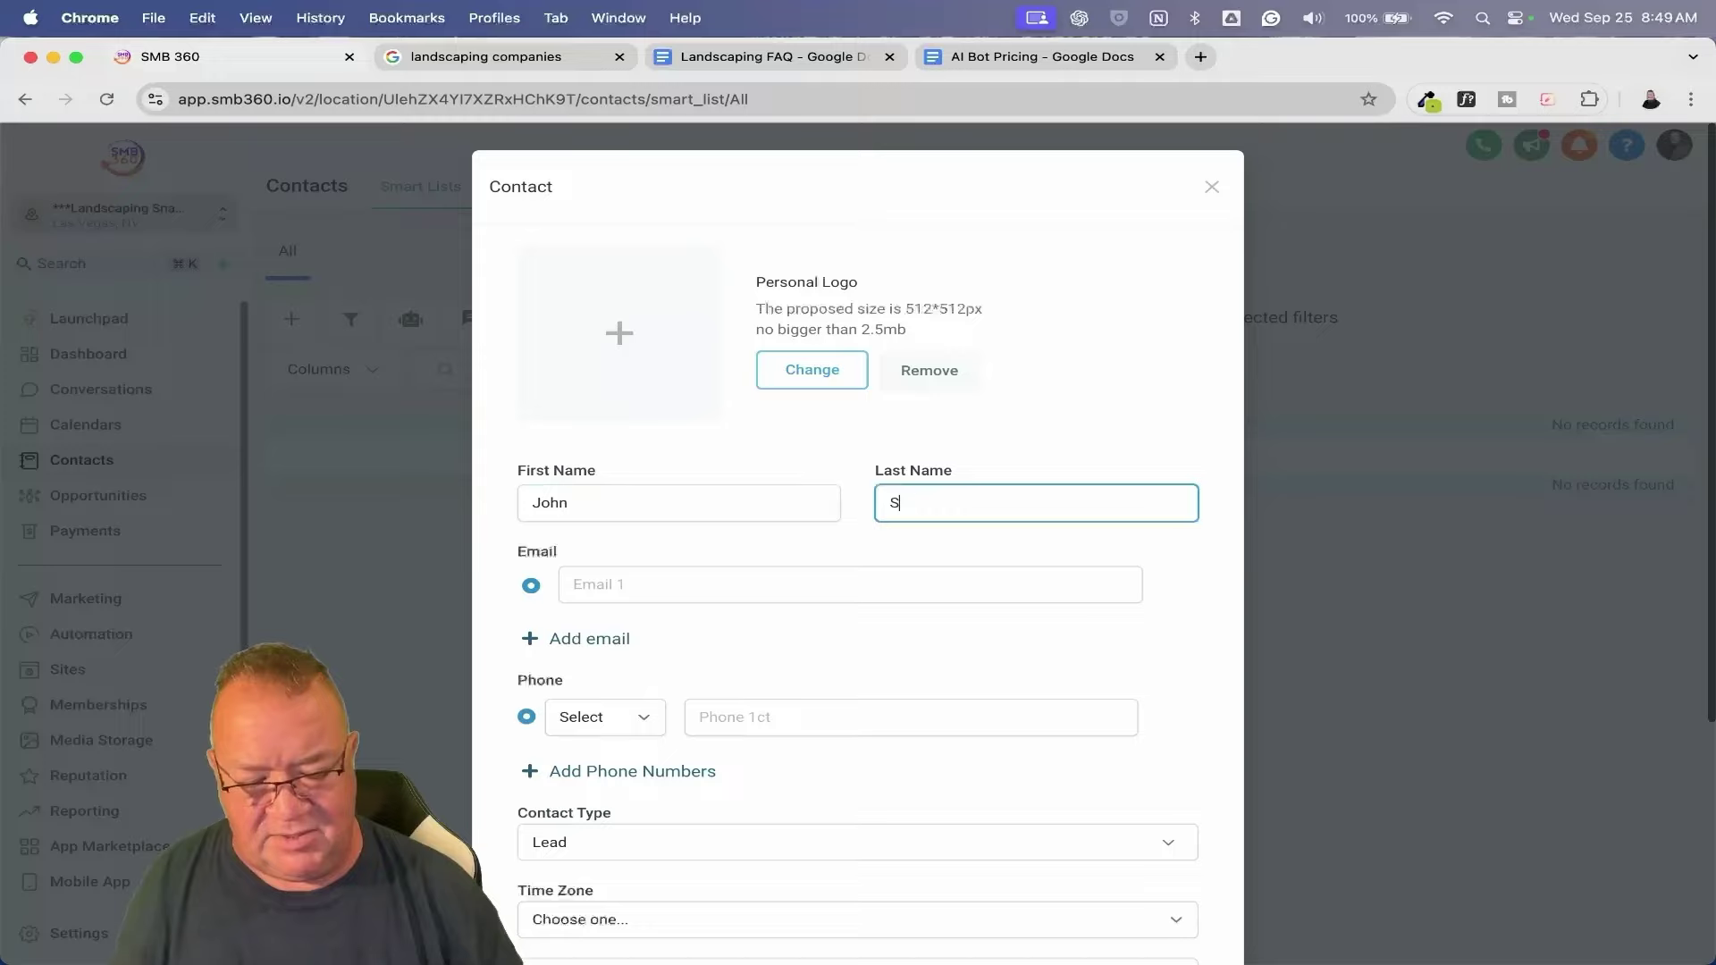
left_click(613, 585)
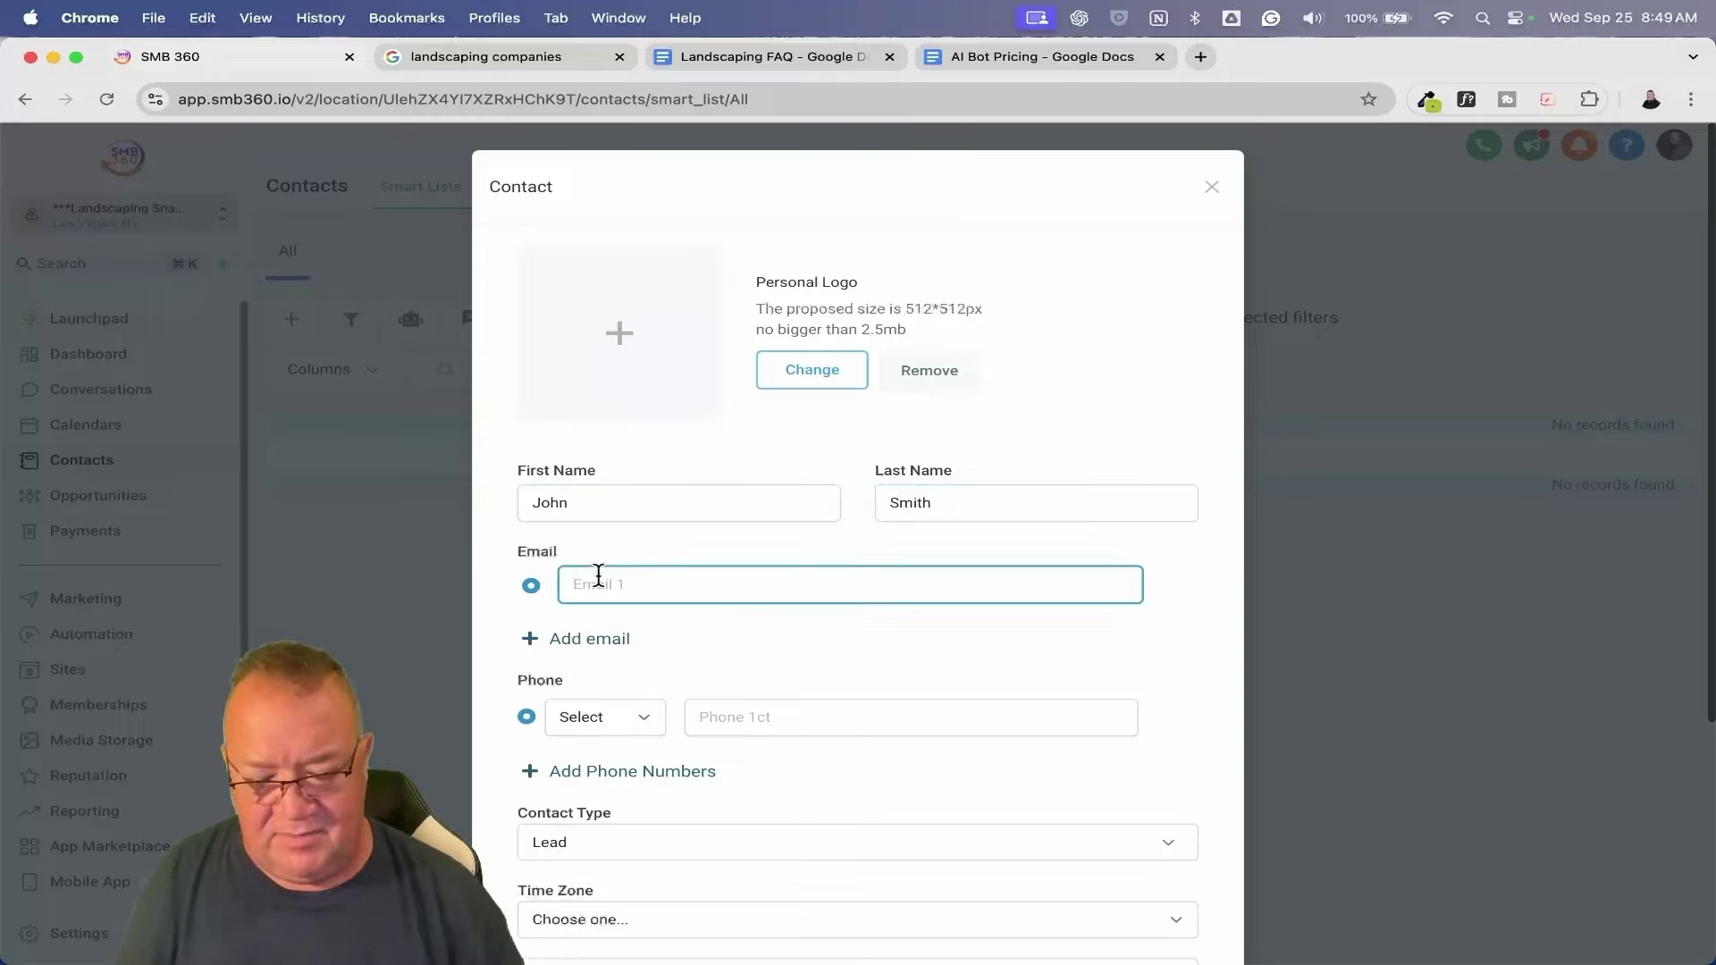
type("john@gmail.com")
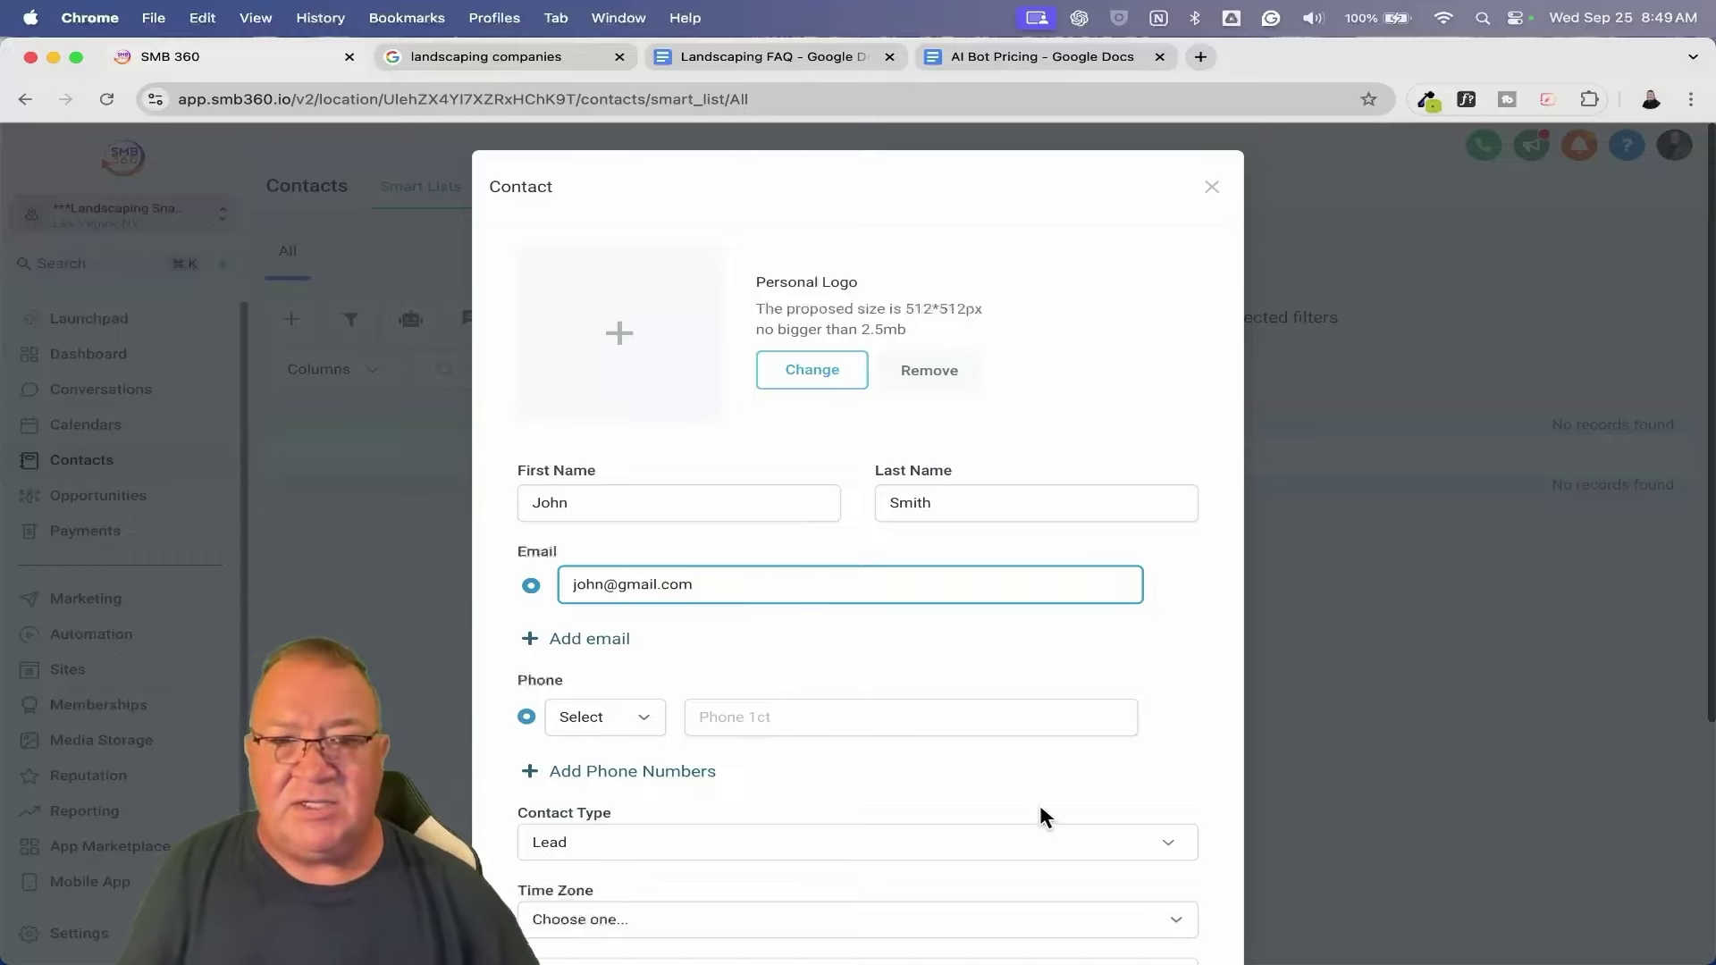
scroll(1043, 818, "down", 4)
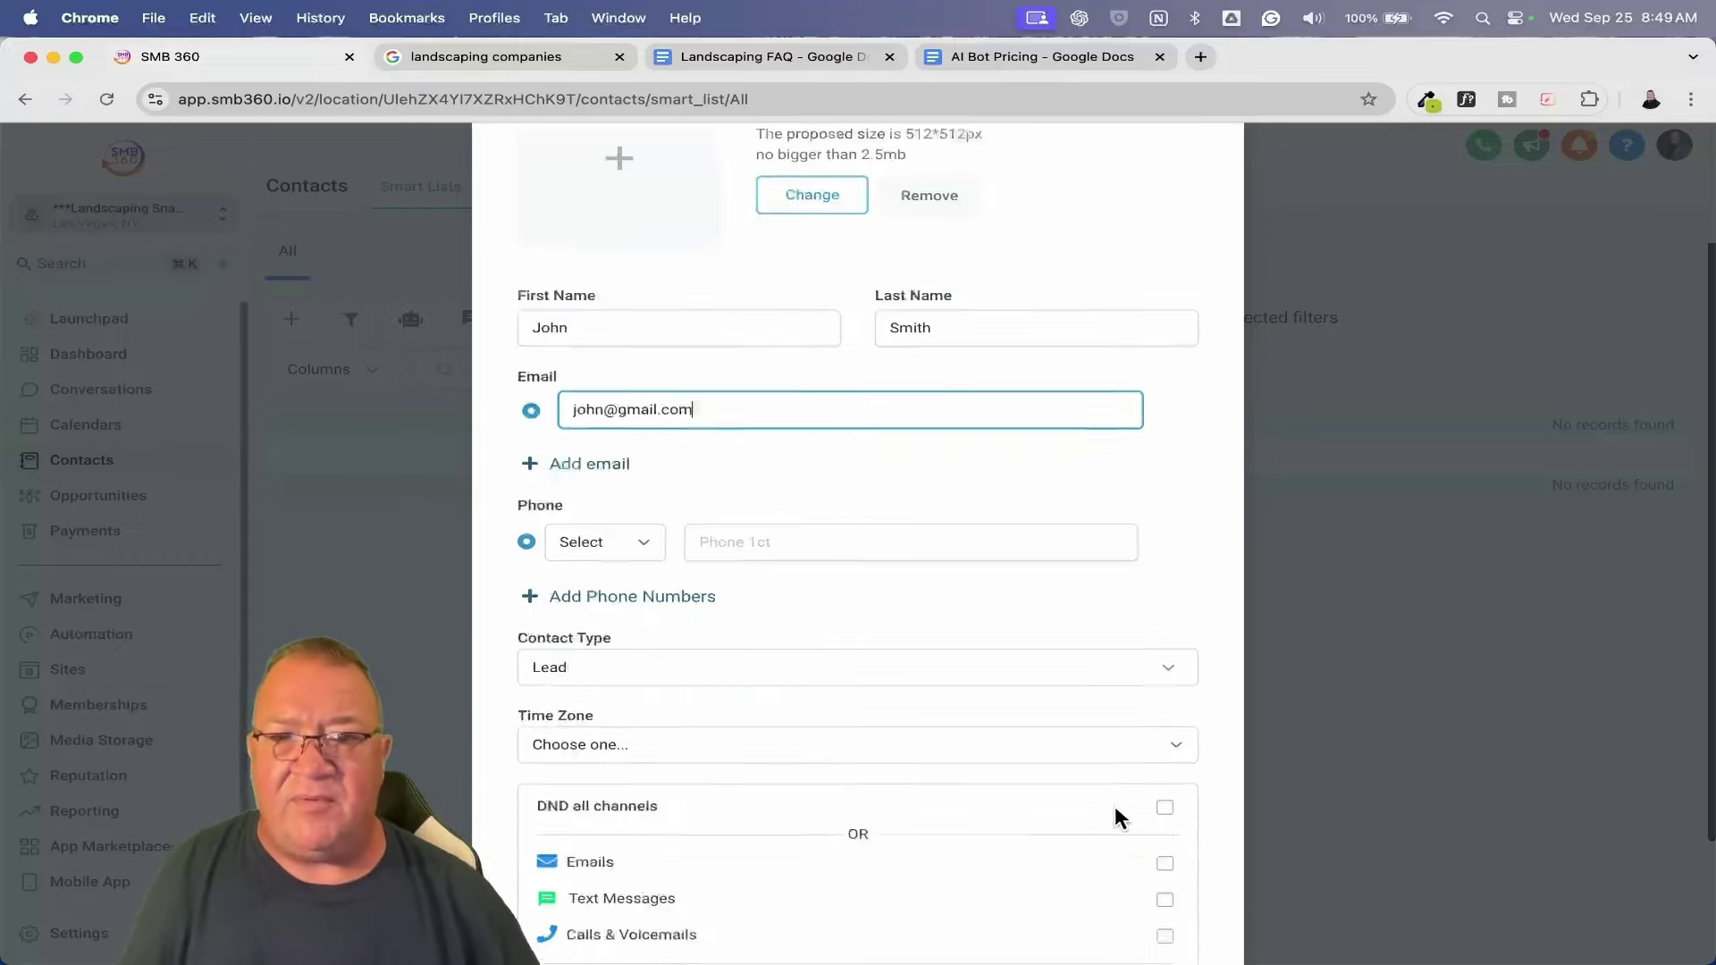
left_click(1133, 884)
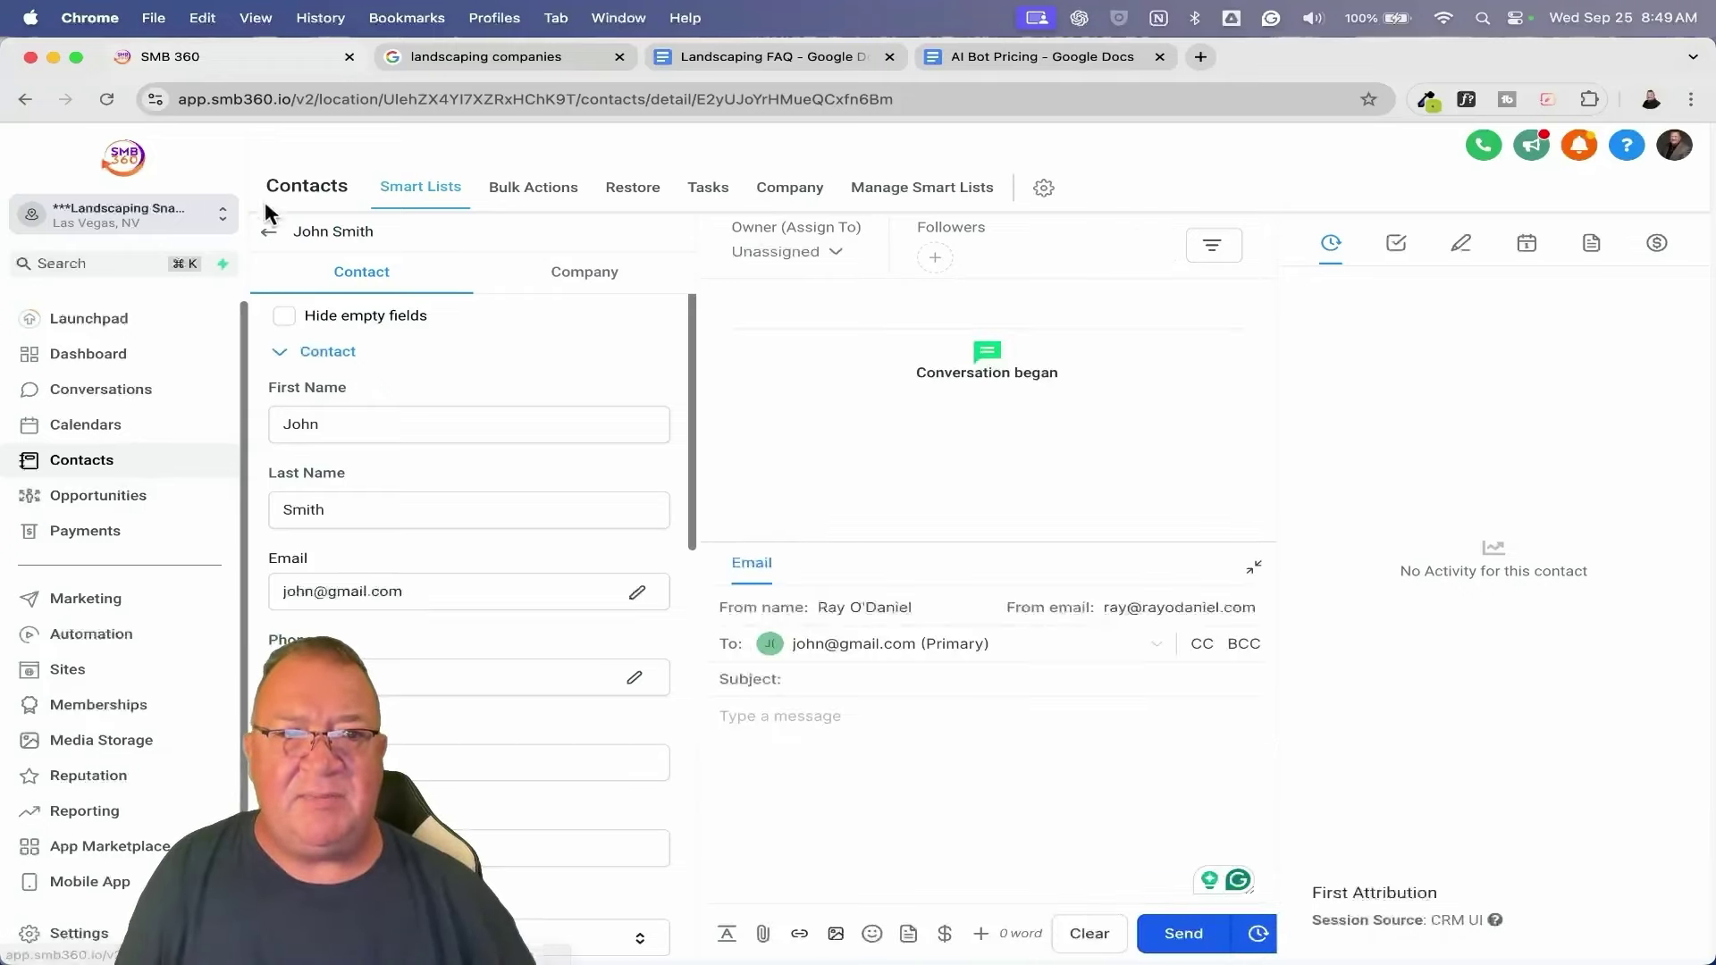
Open the new contact's record from the contacts list.
left_click(268, 232)
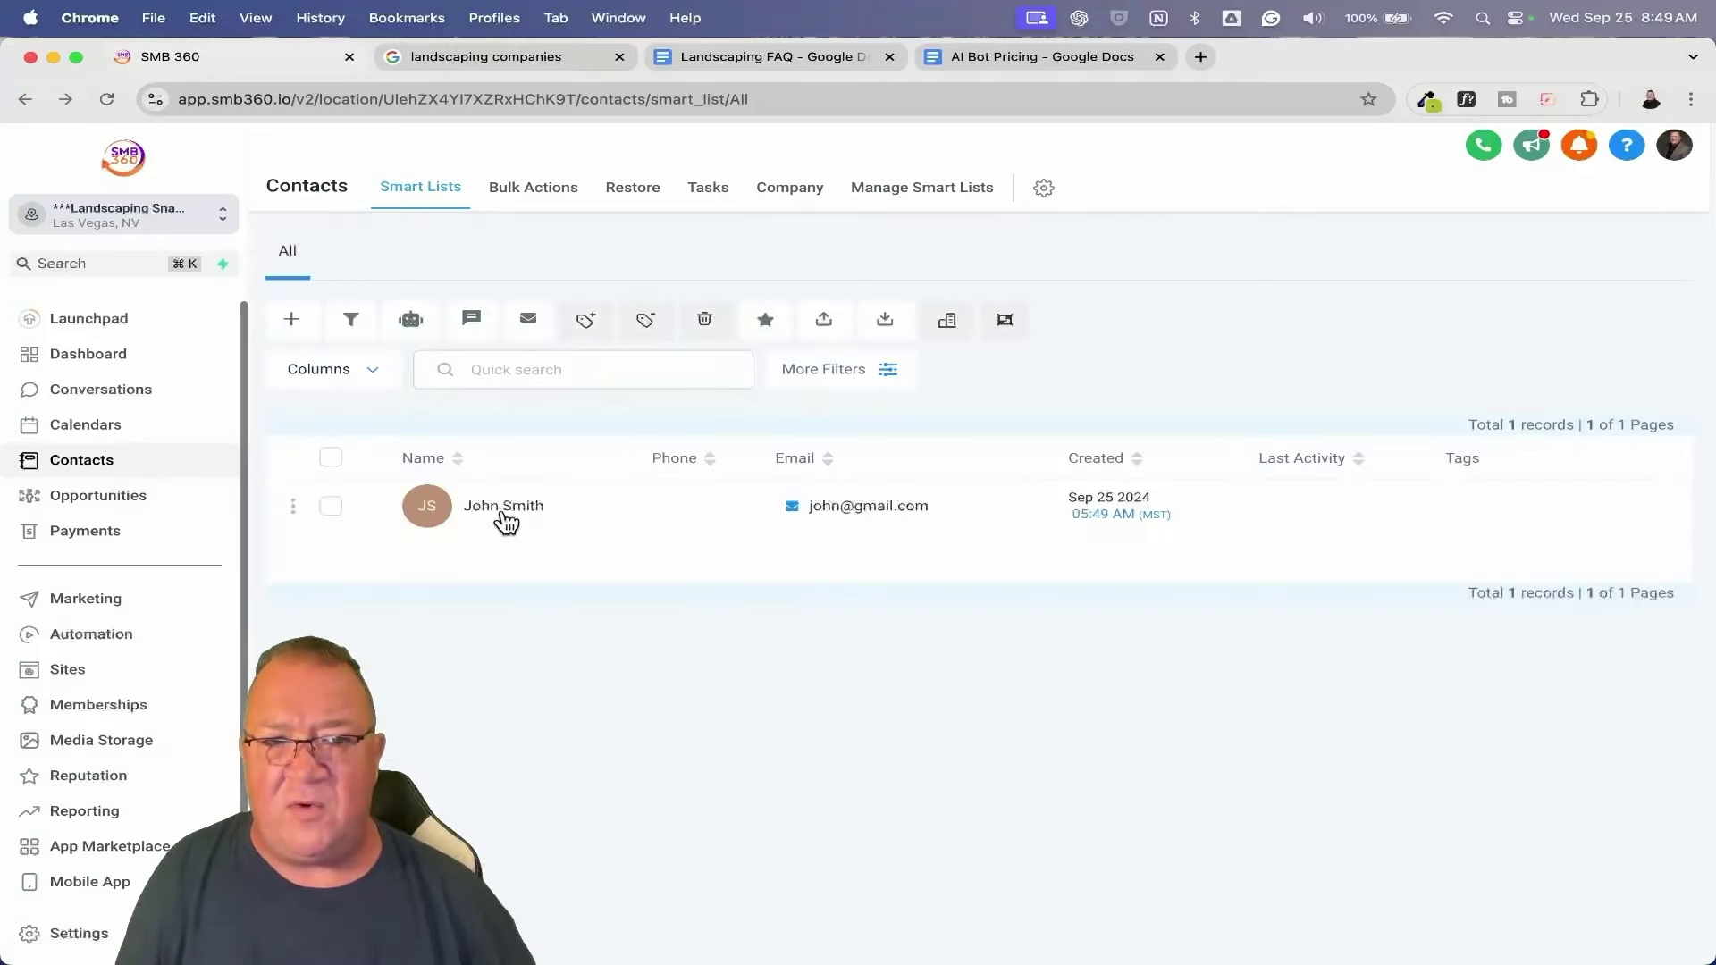
left_click(502, 506)
scroll(590, 782, "down", 2)
scroll(580, 774, "down", 8)
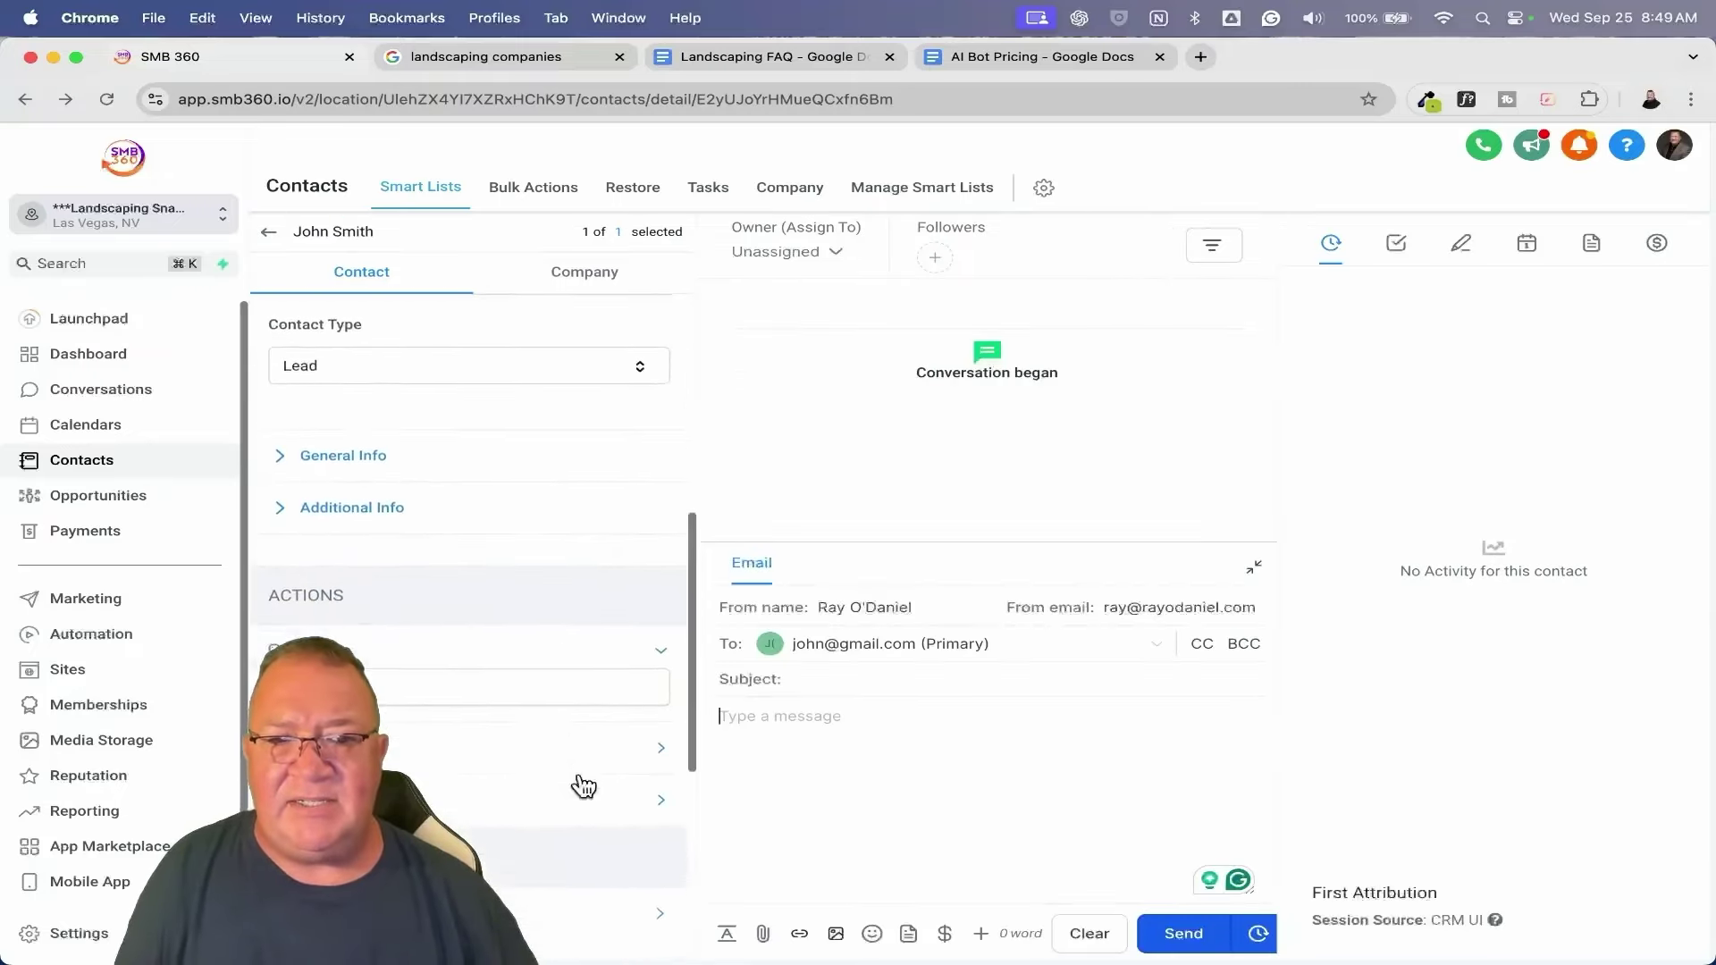
Tag the contact 'estimate received' and 'estimate approved', then return to the Automation workflow list.
left_click(403, 425)
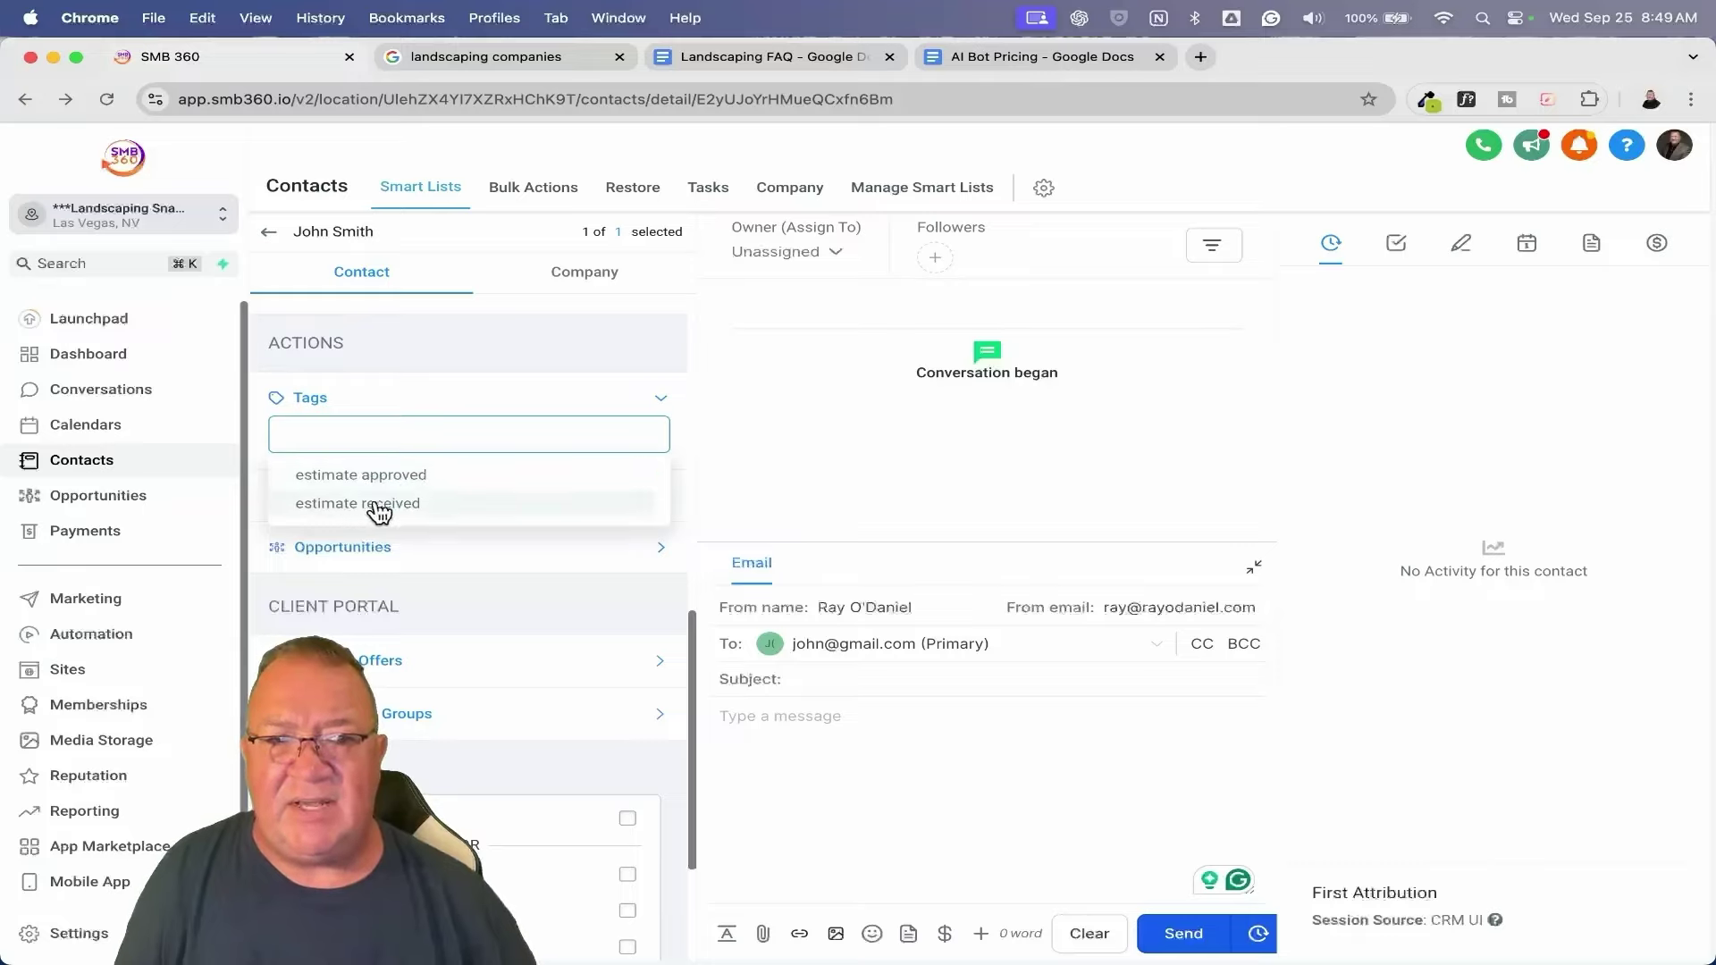
left_click(366, 506)
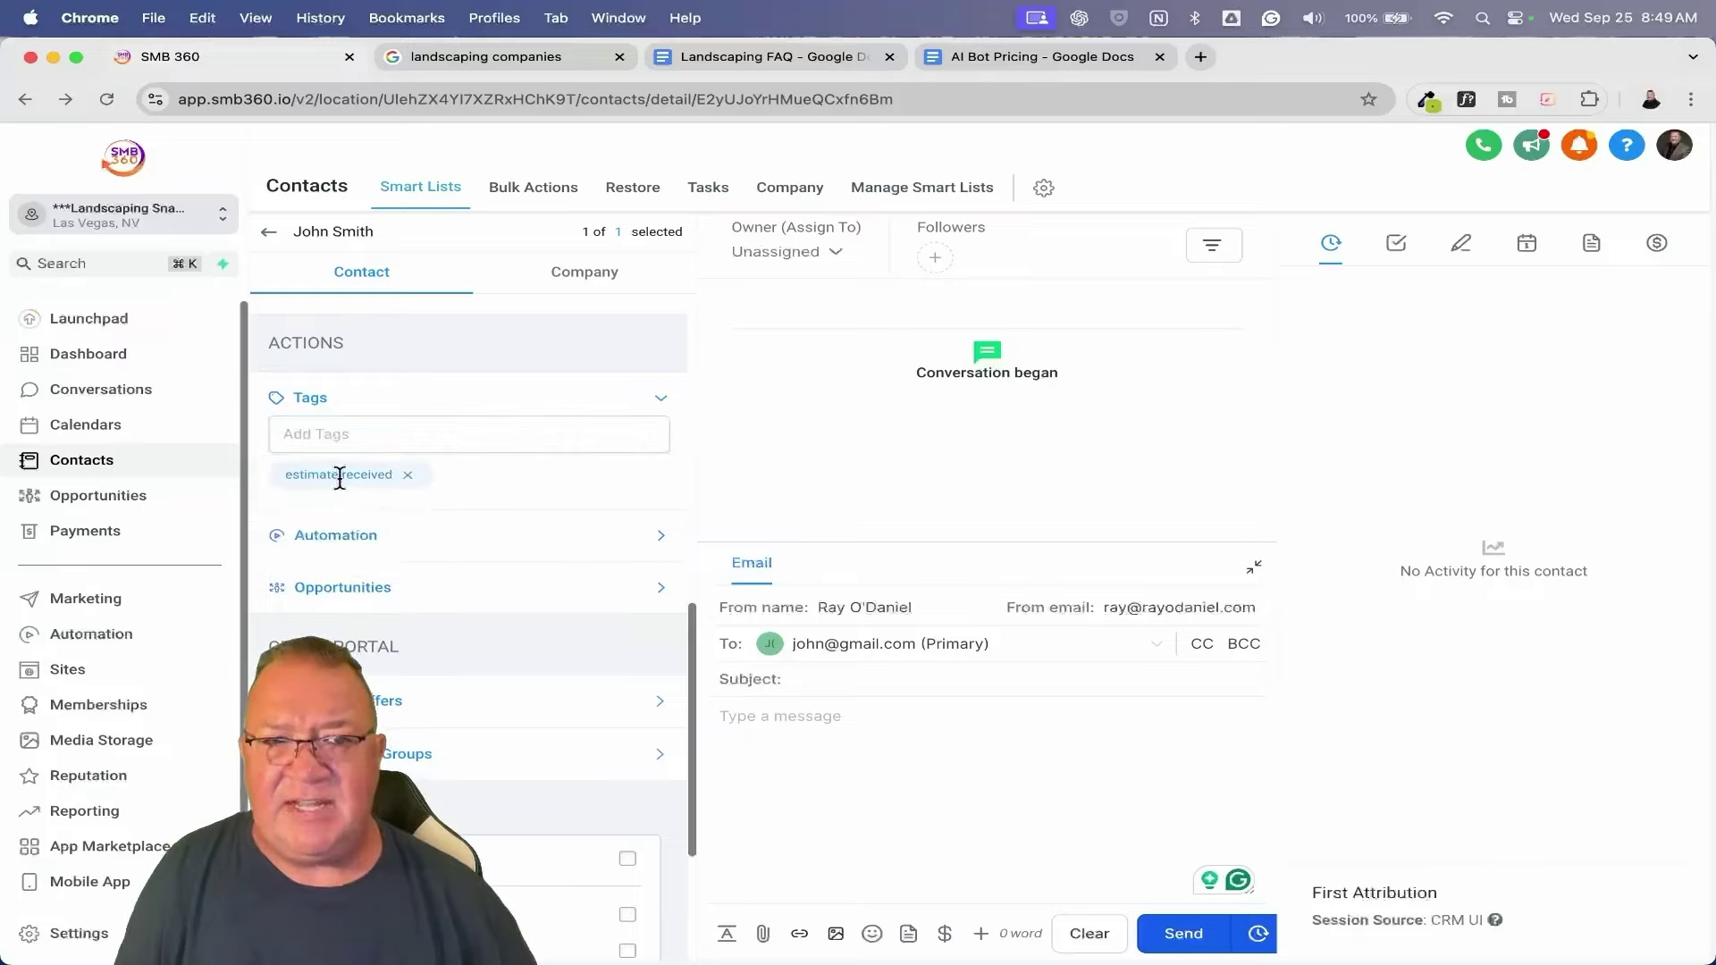
left_click(504, 441)
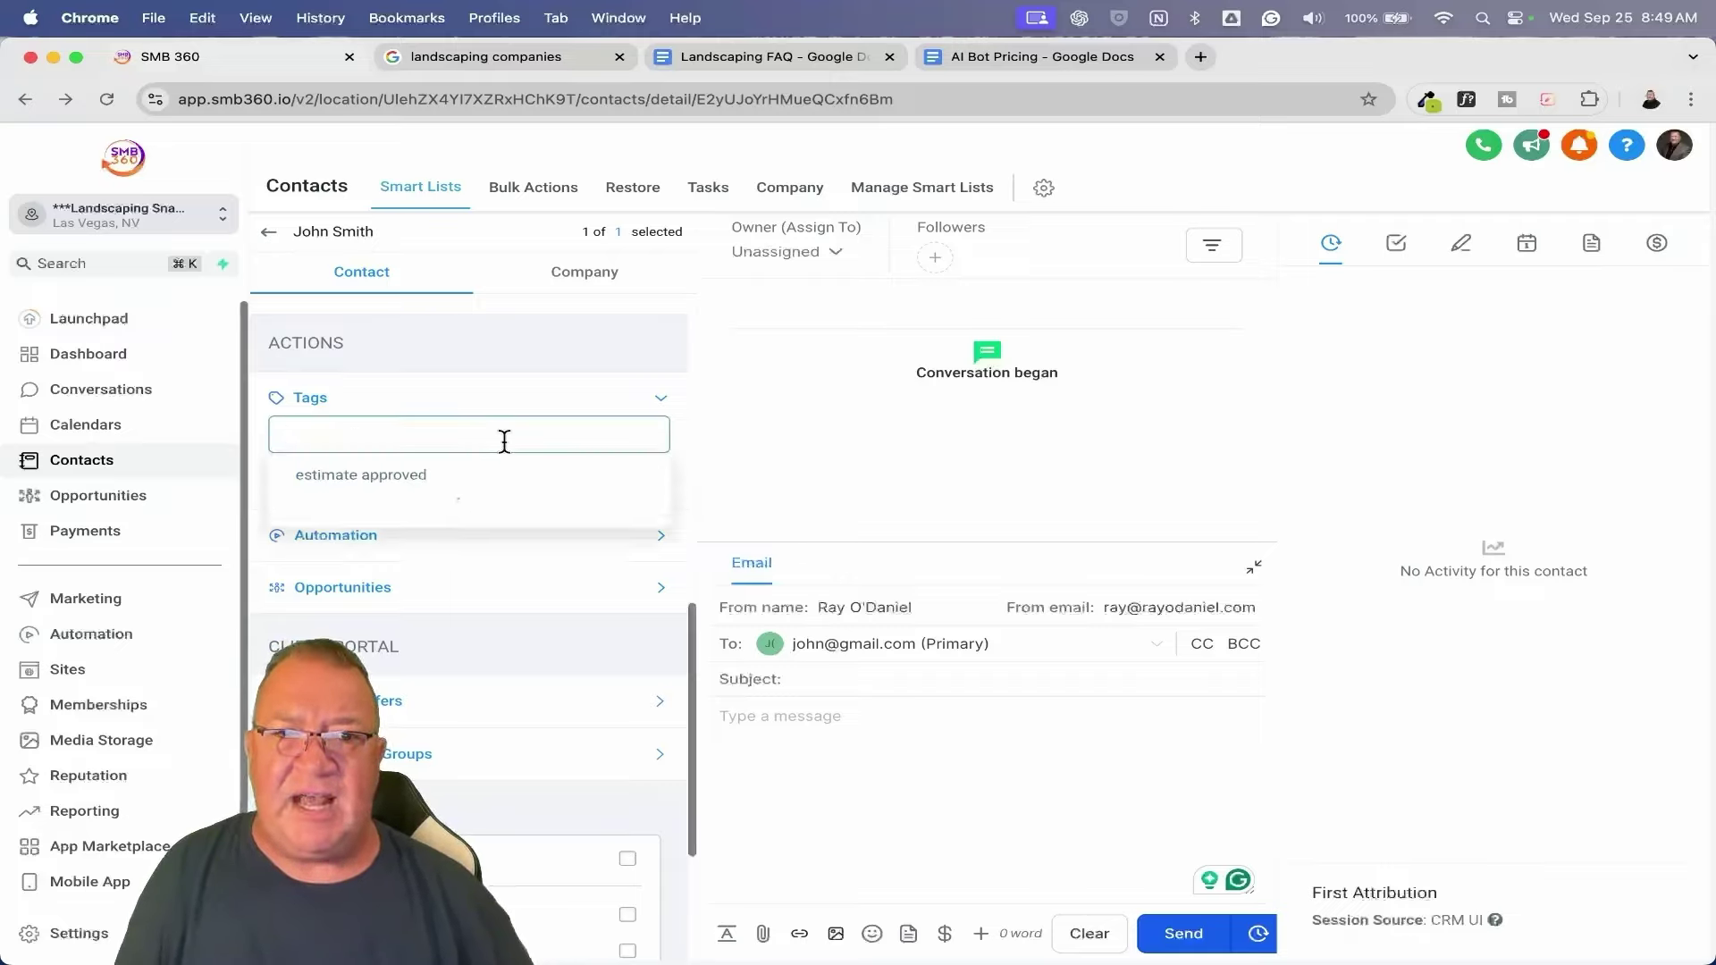
left_click(409, 480)
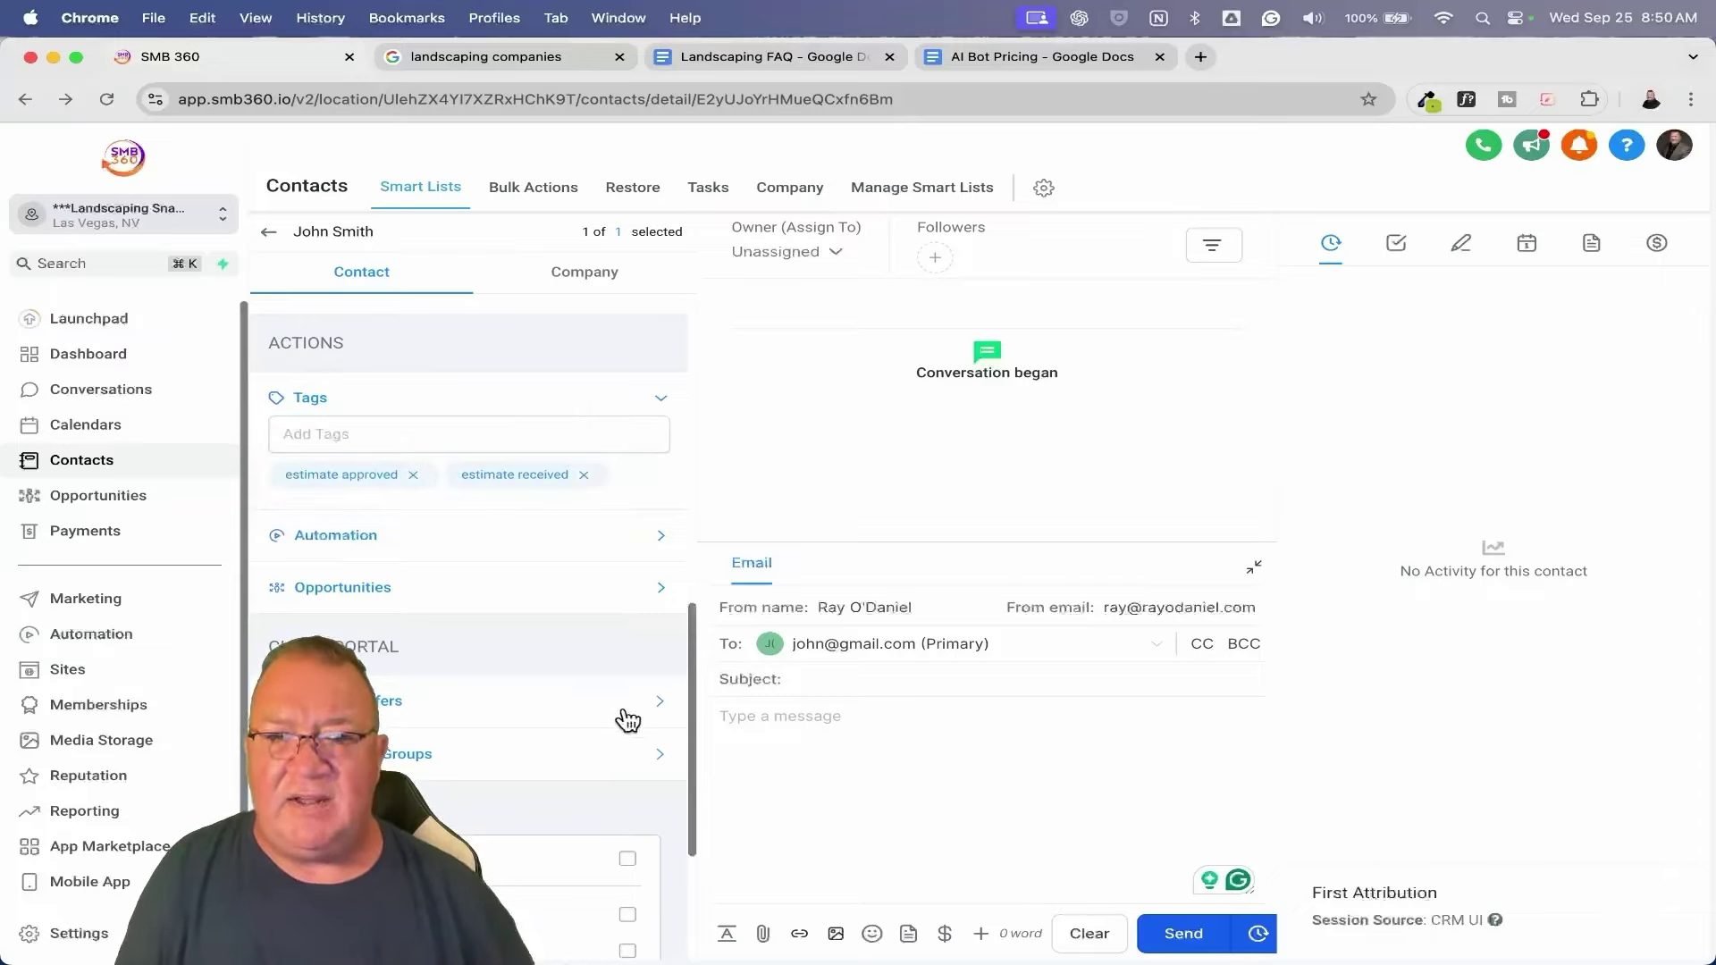
left_click(163, 636)
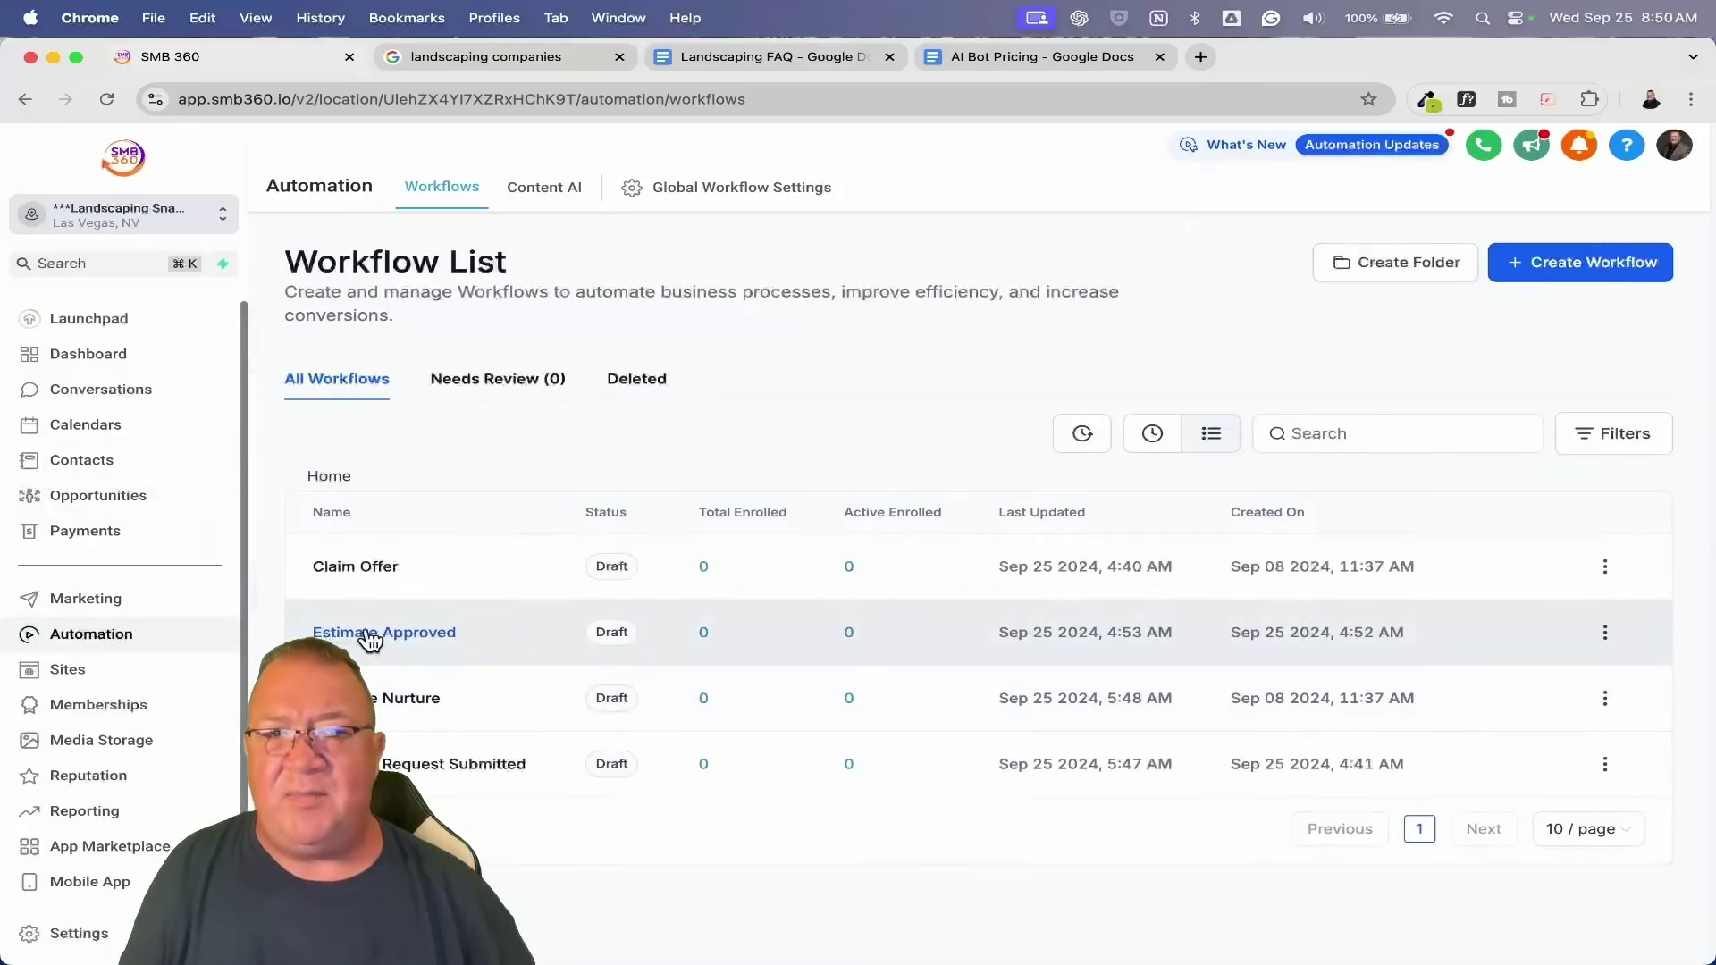
Inspect the Estimate Approved workflow's tag trigger and remove-from-nurture step, then go to account Settings.
left_click(370, 636)
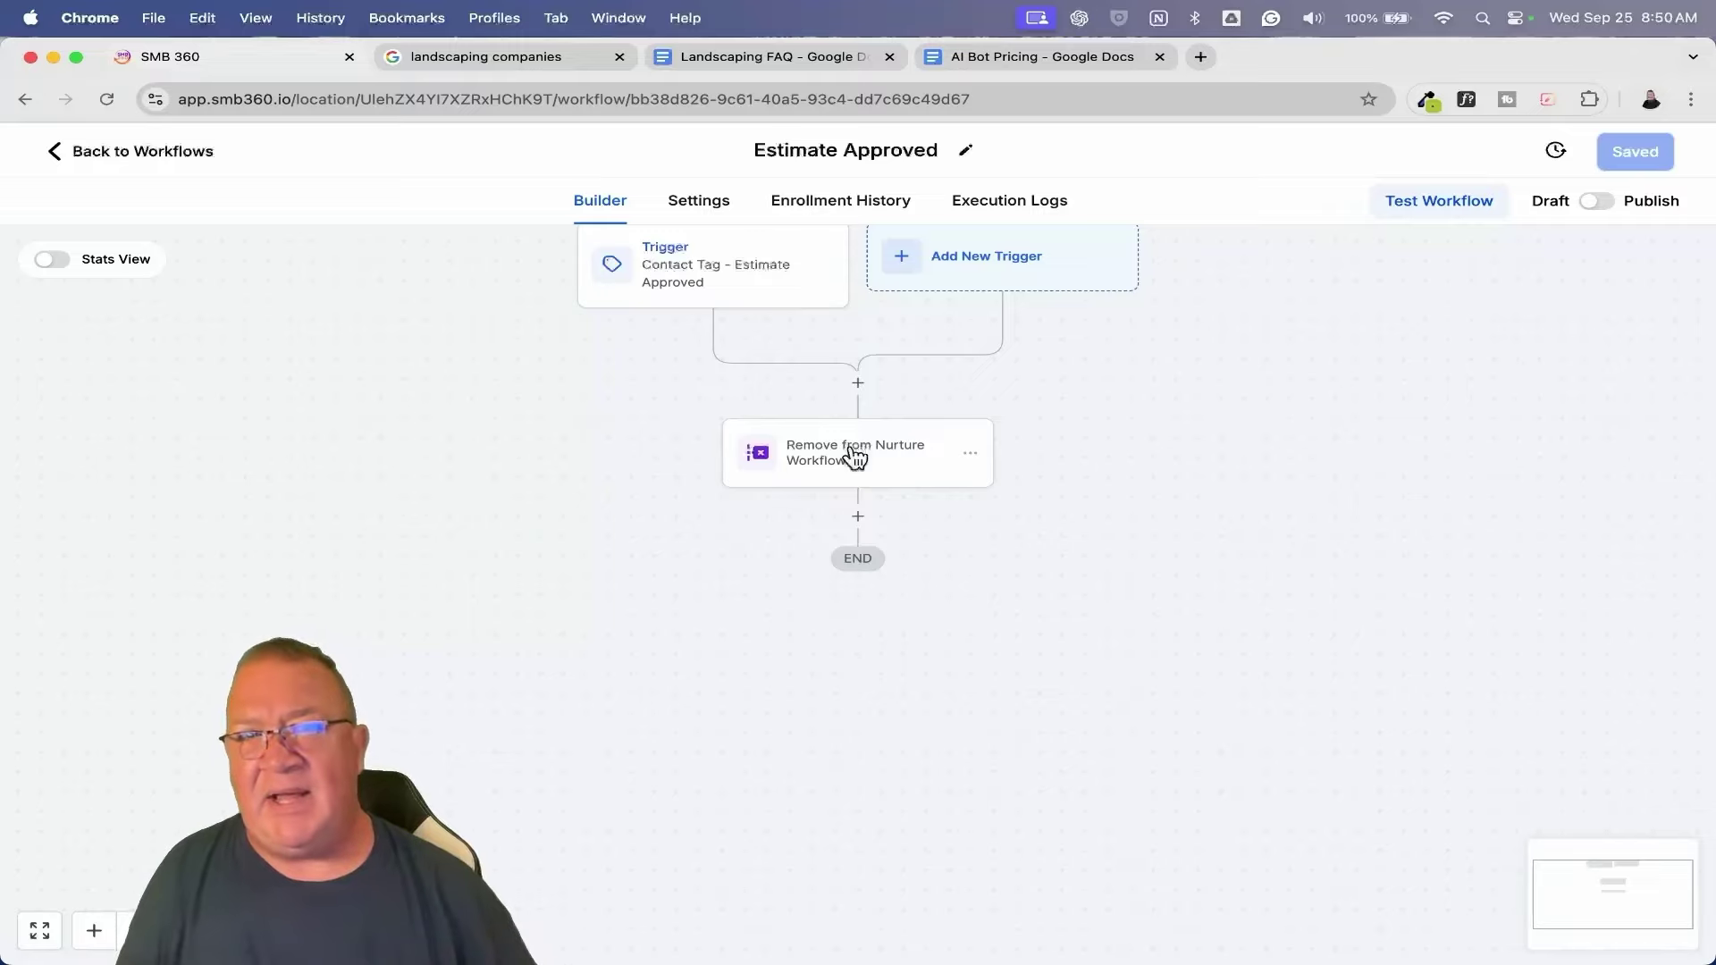
left_click(146, 153)
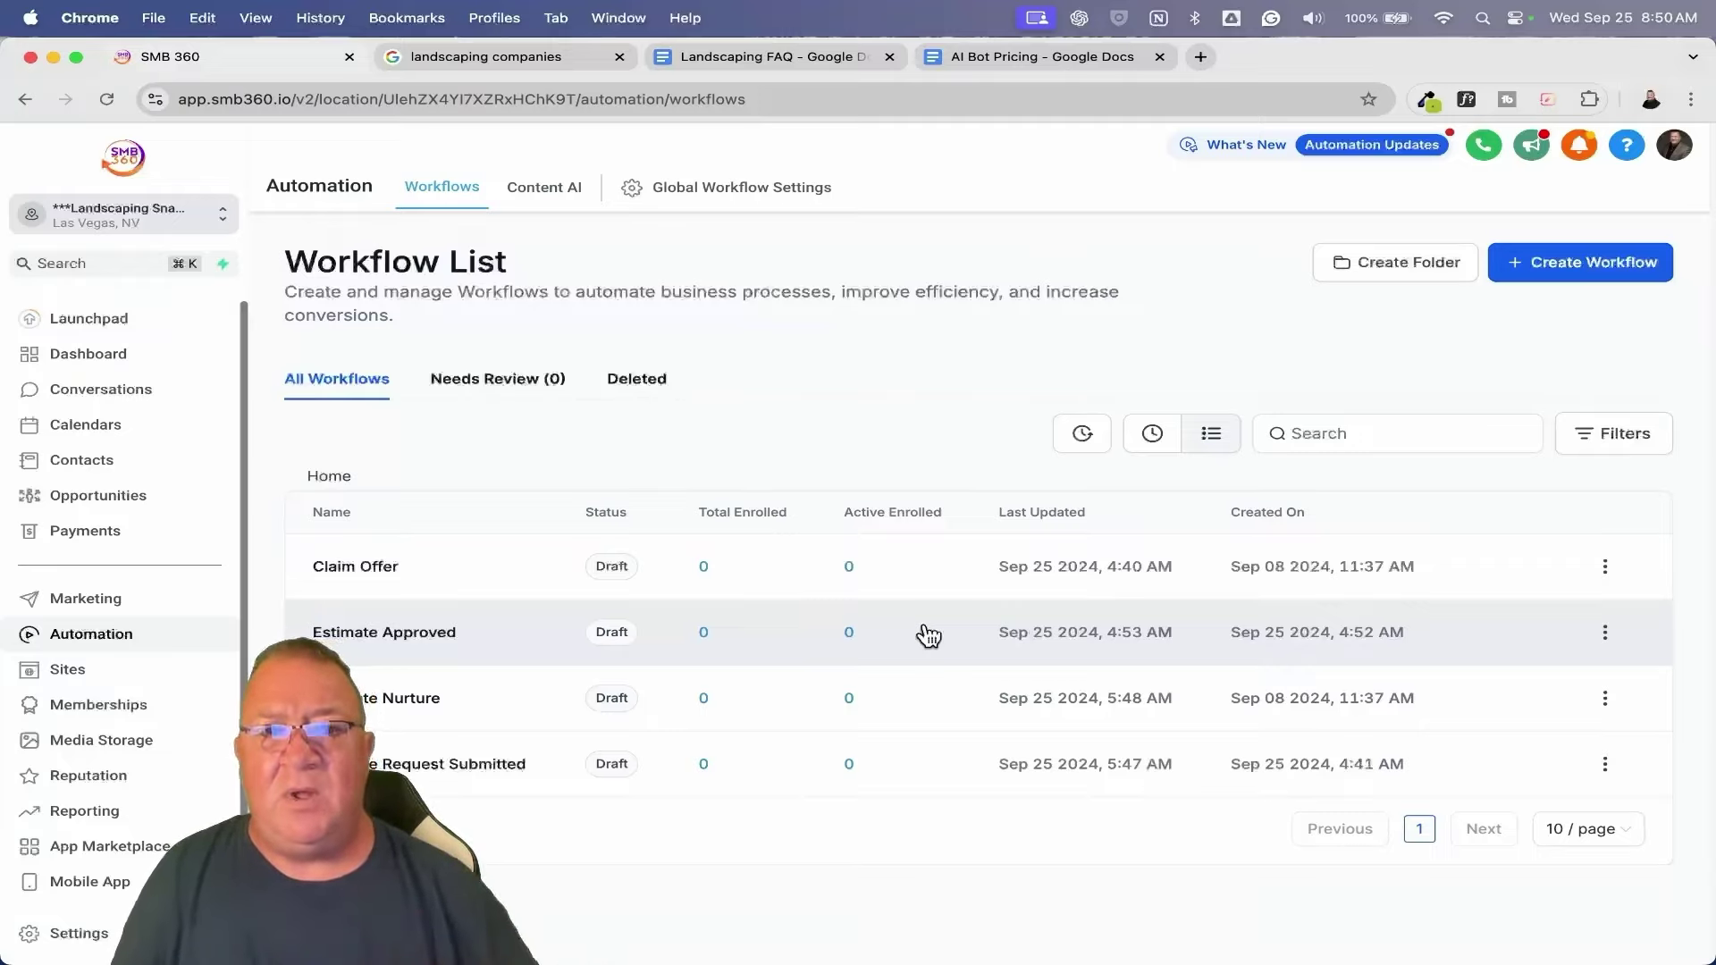
left_click(97, 933)
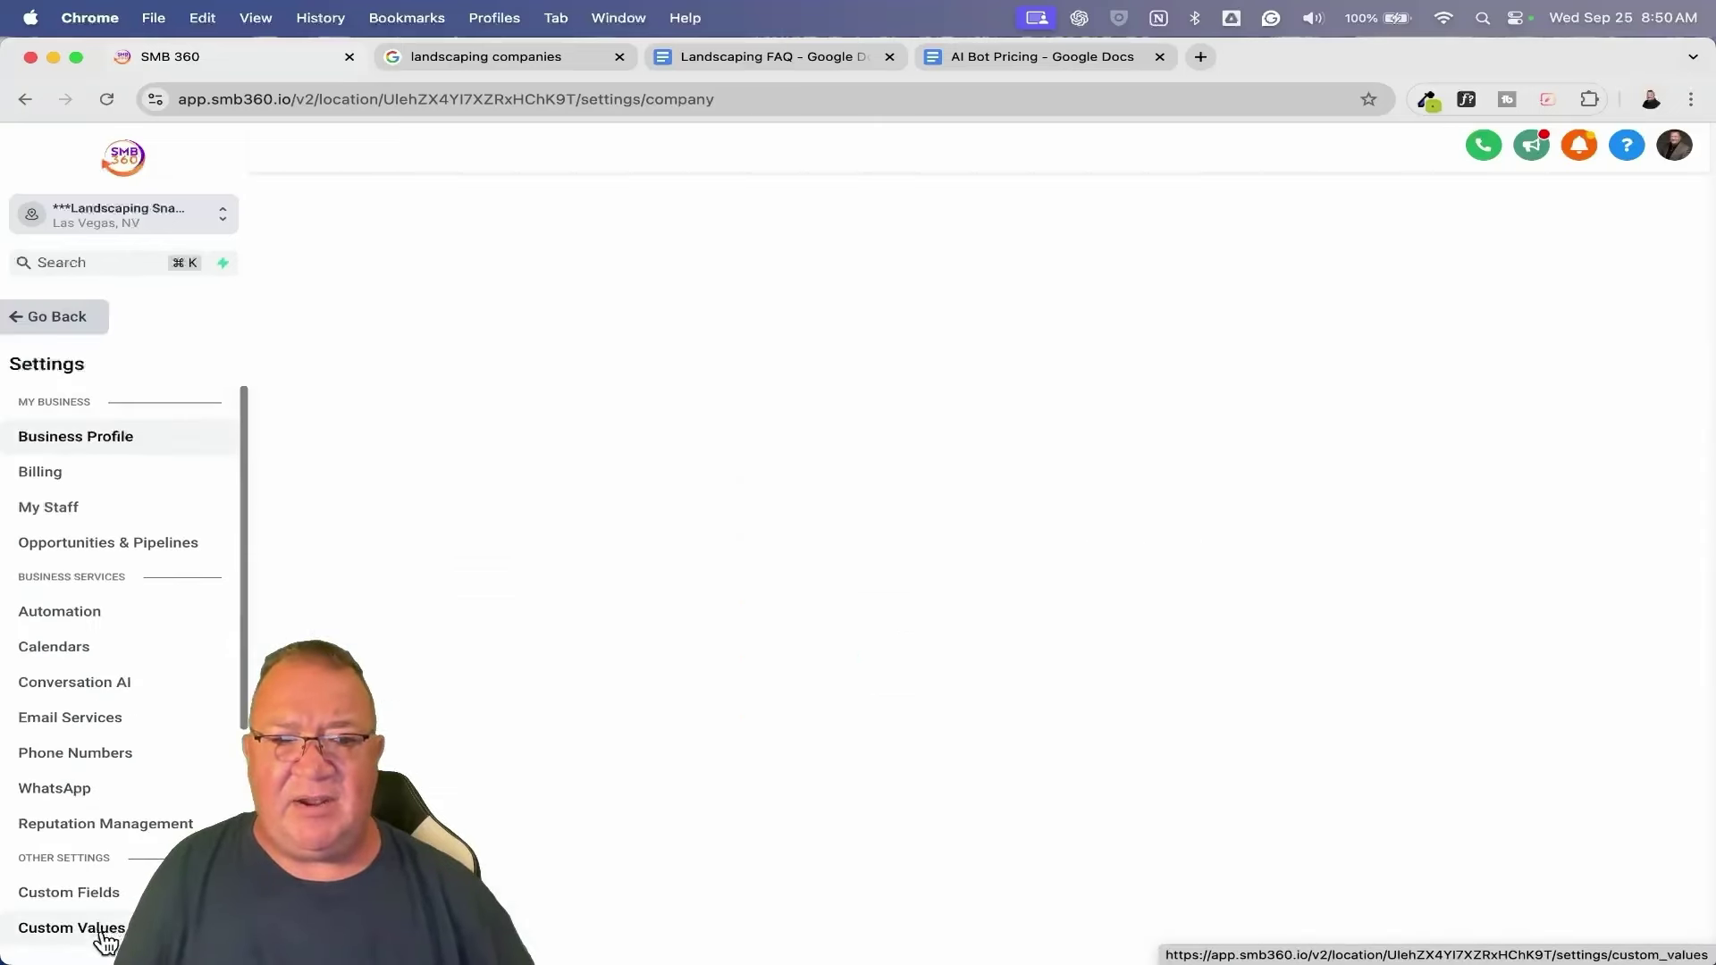
Set Conversation AI to Auto Pilot (beta) and go to its Bot Training page.
left_click(99, 684)
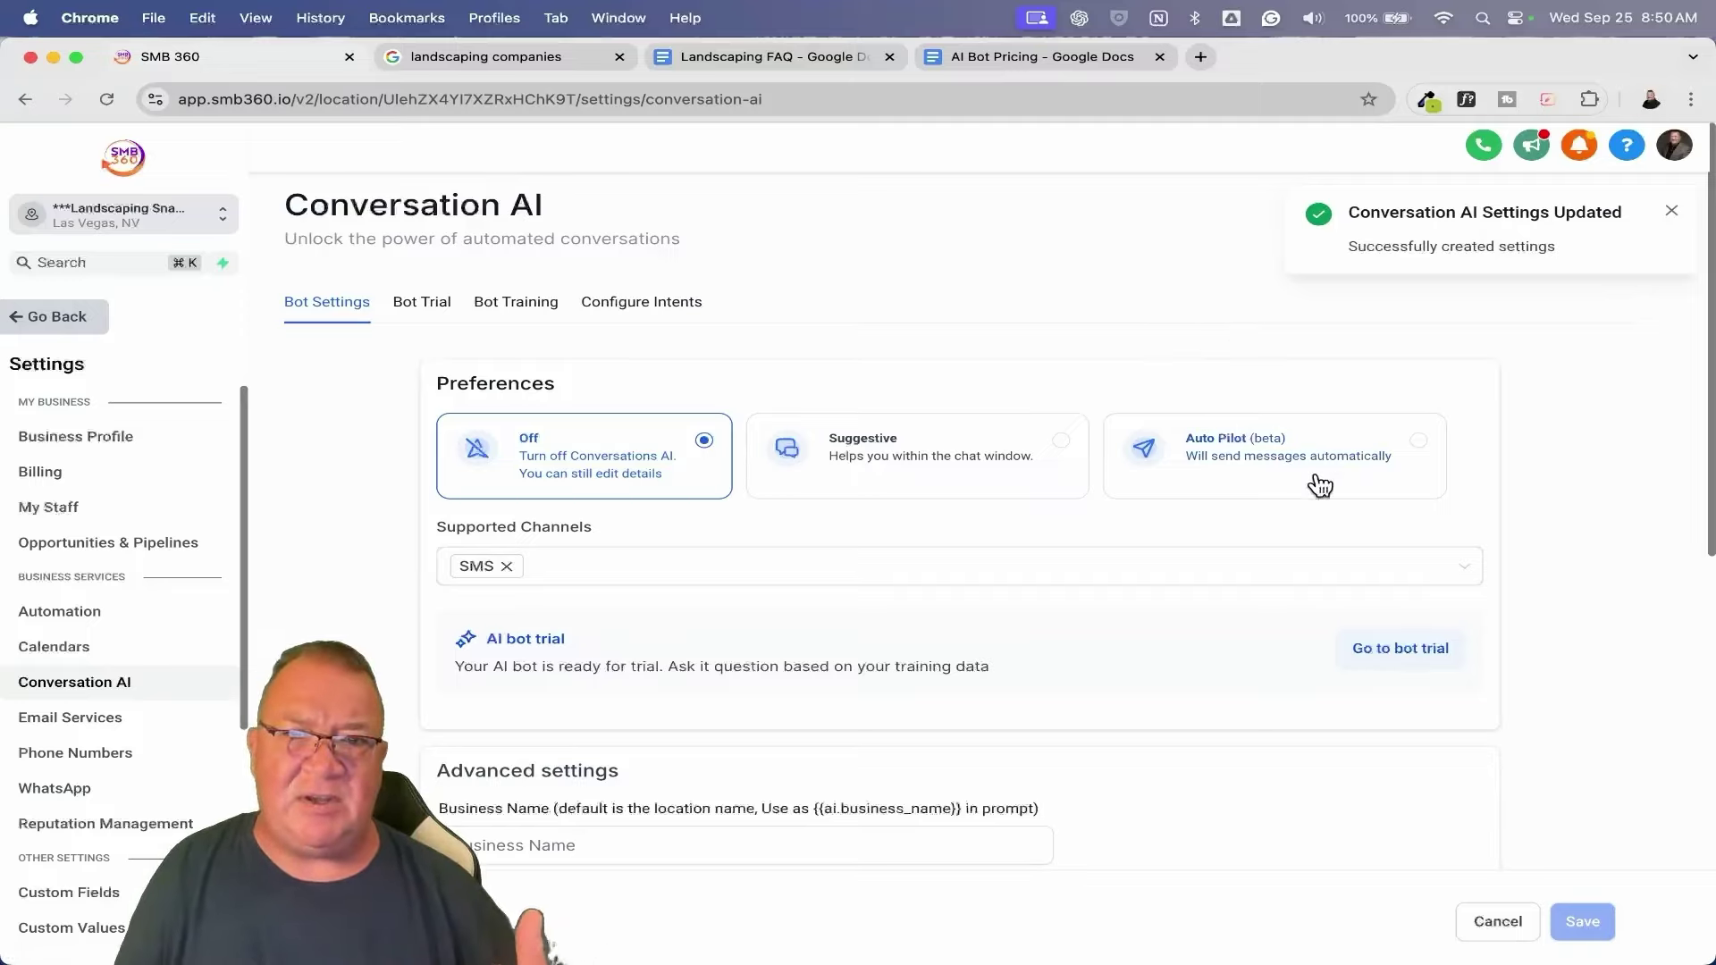
left_click(1671, 211)
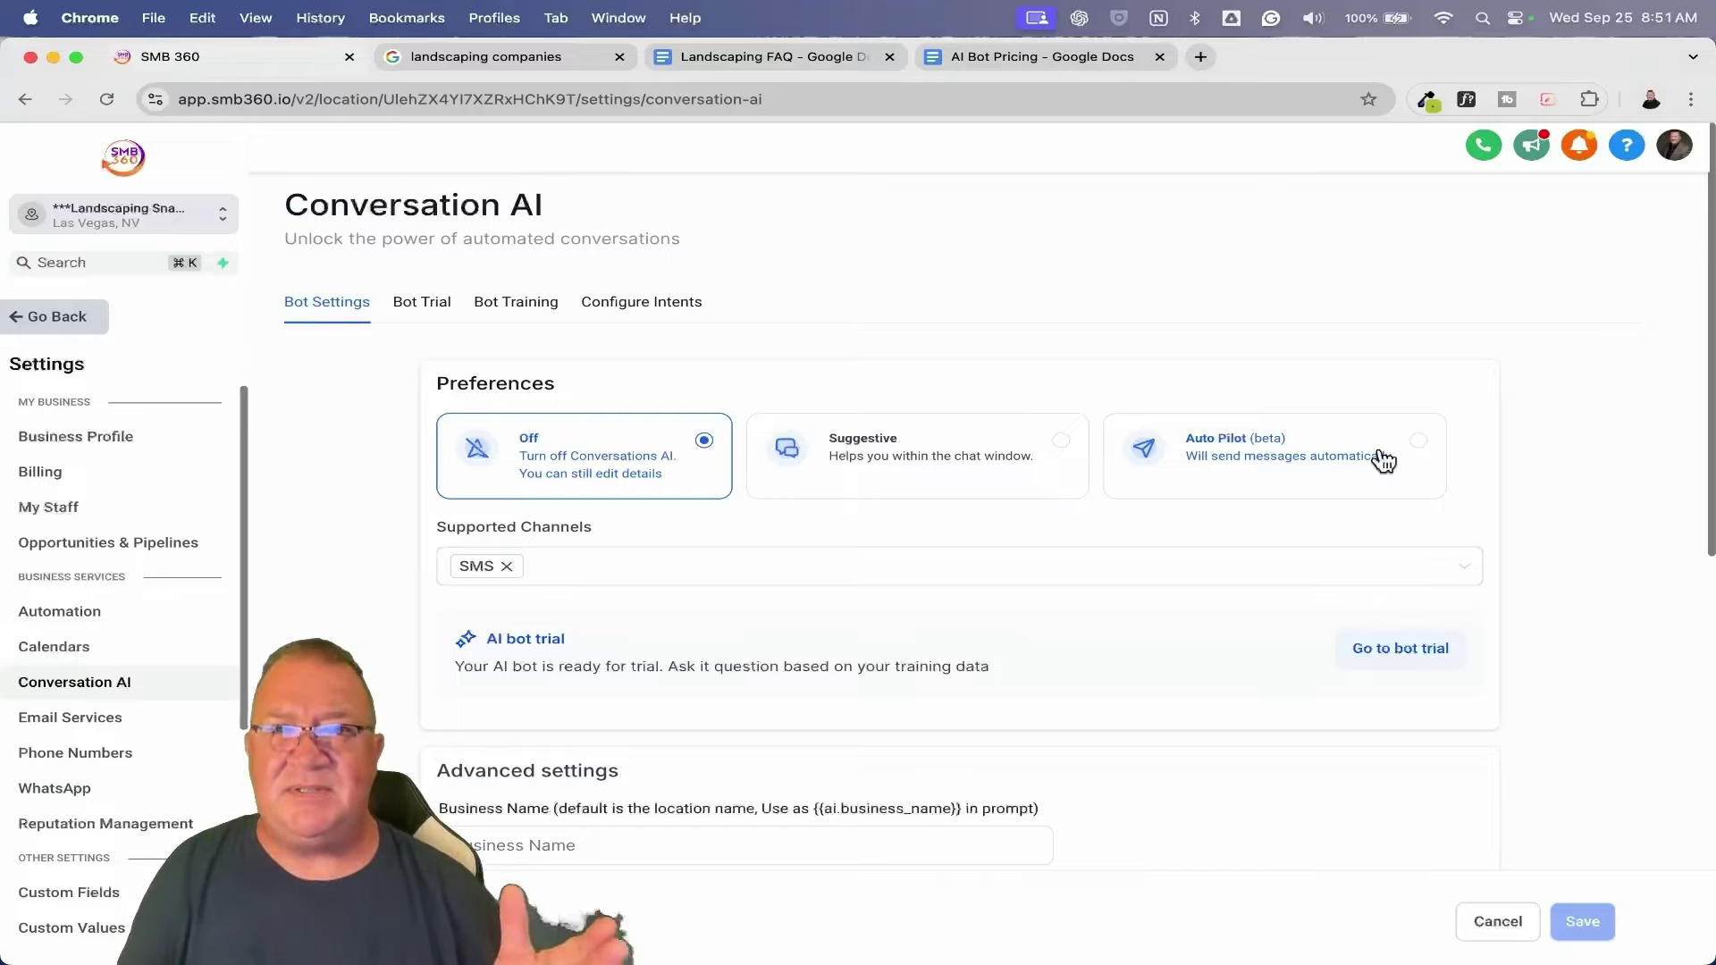
left_click(1288, 447)
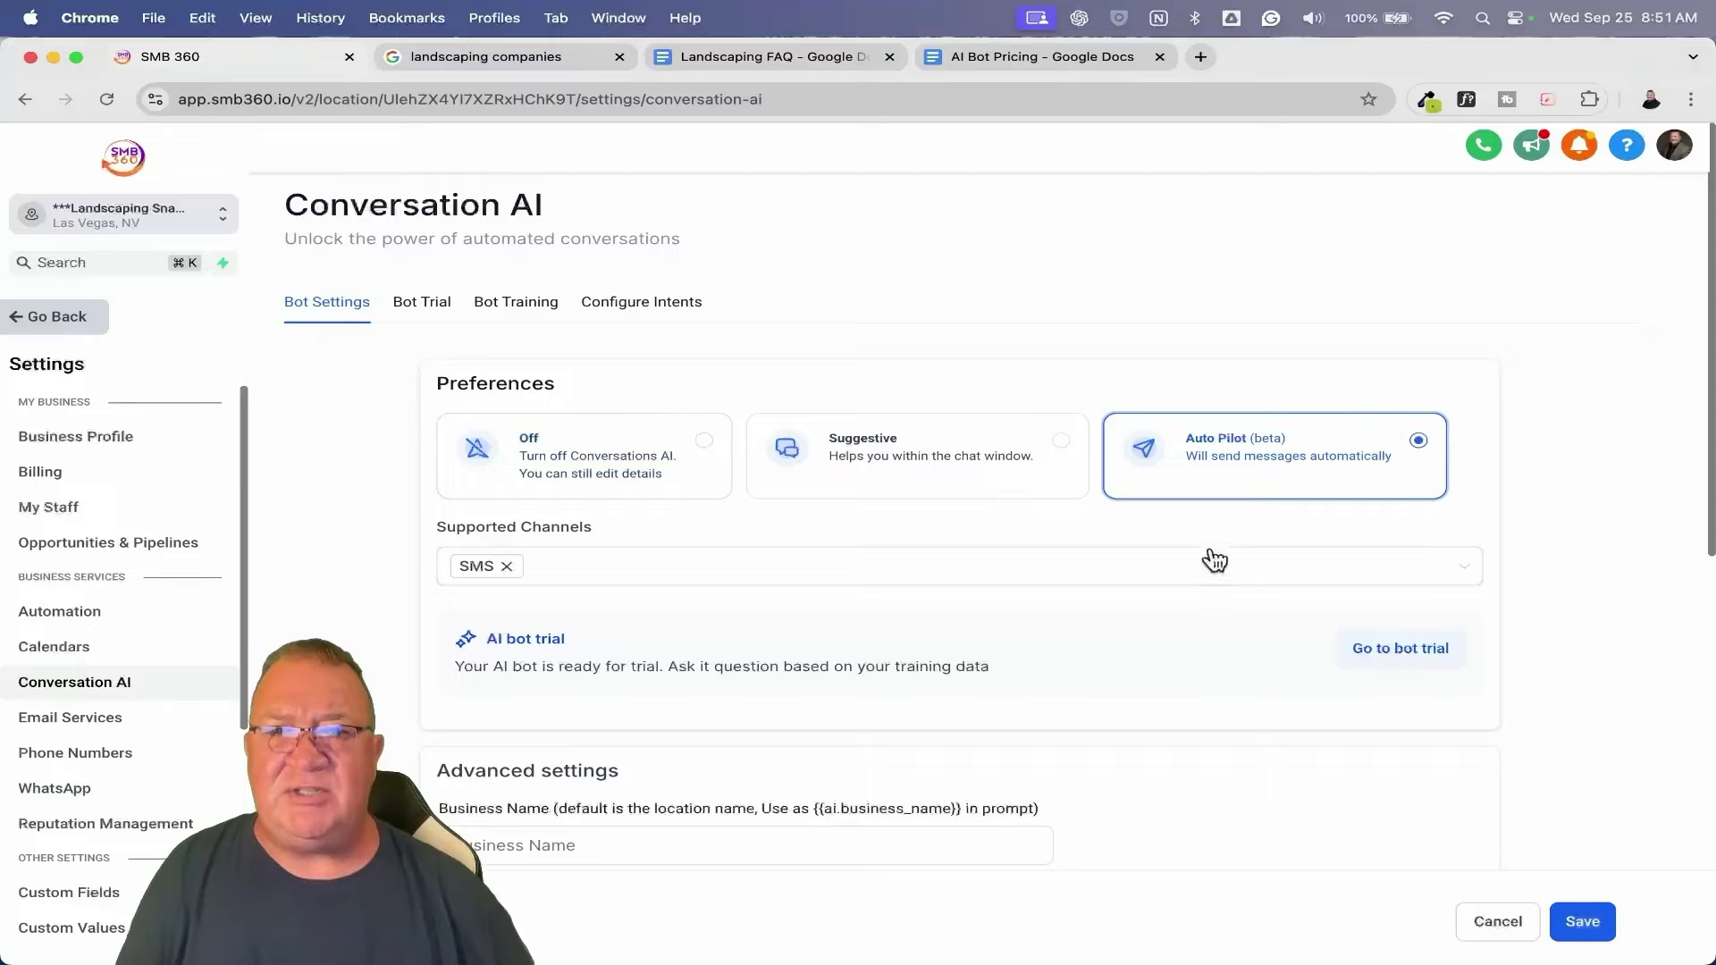
left_click(505, 302)
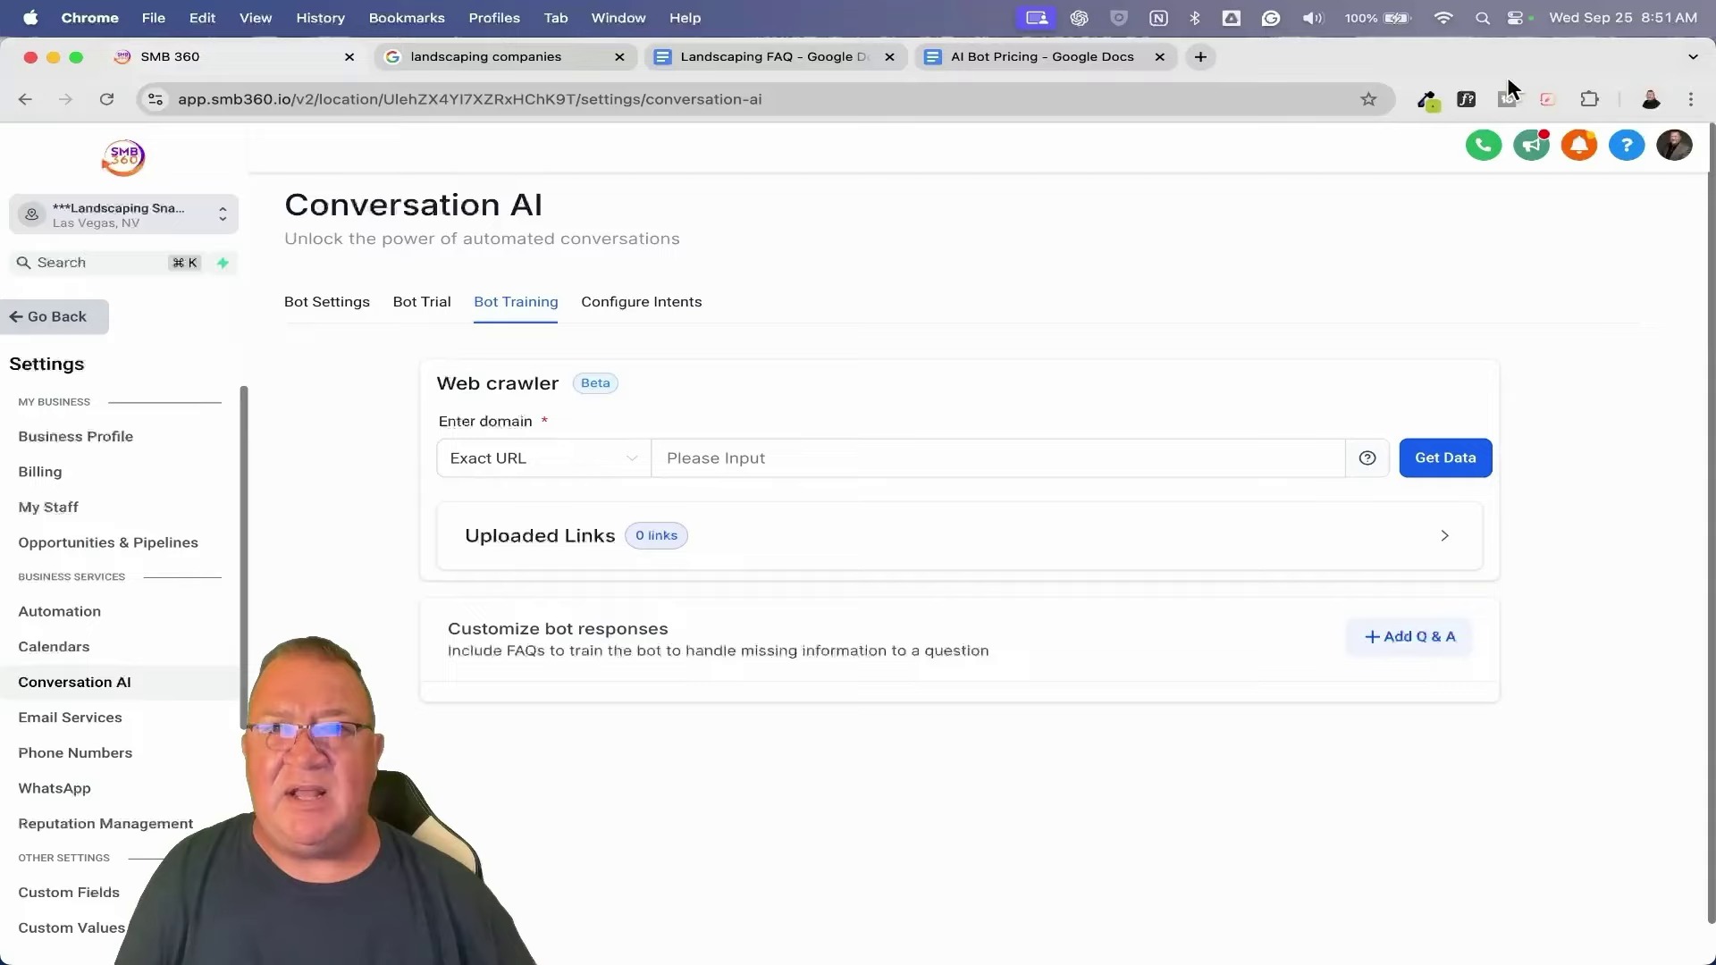
left_click(1200, 57)
type("serenityscapelandscaping.com")
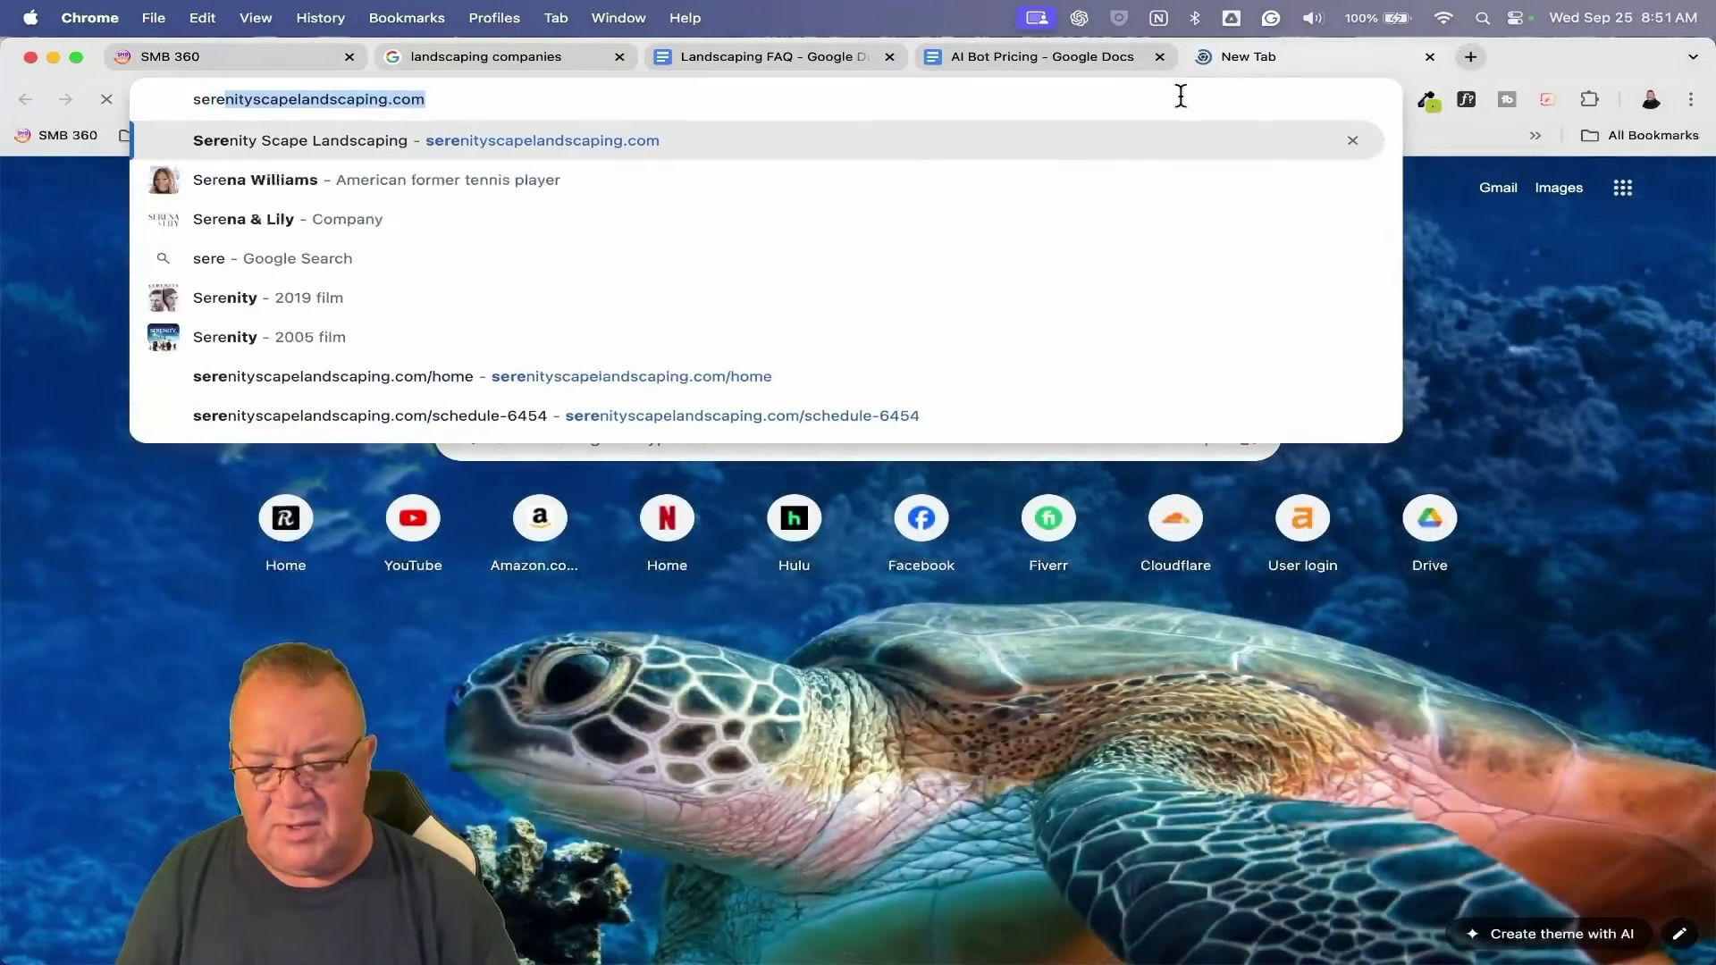
key("Return")
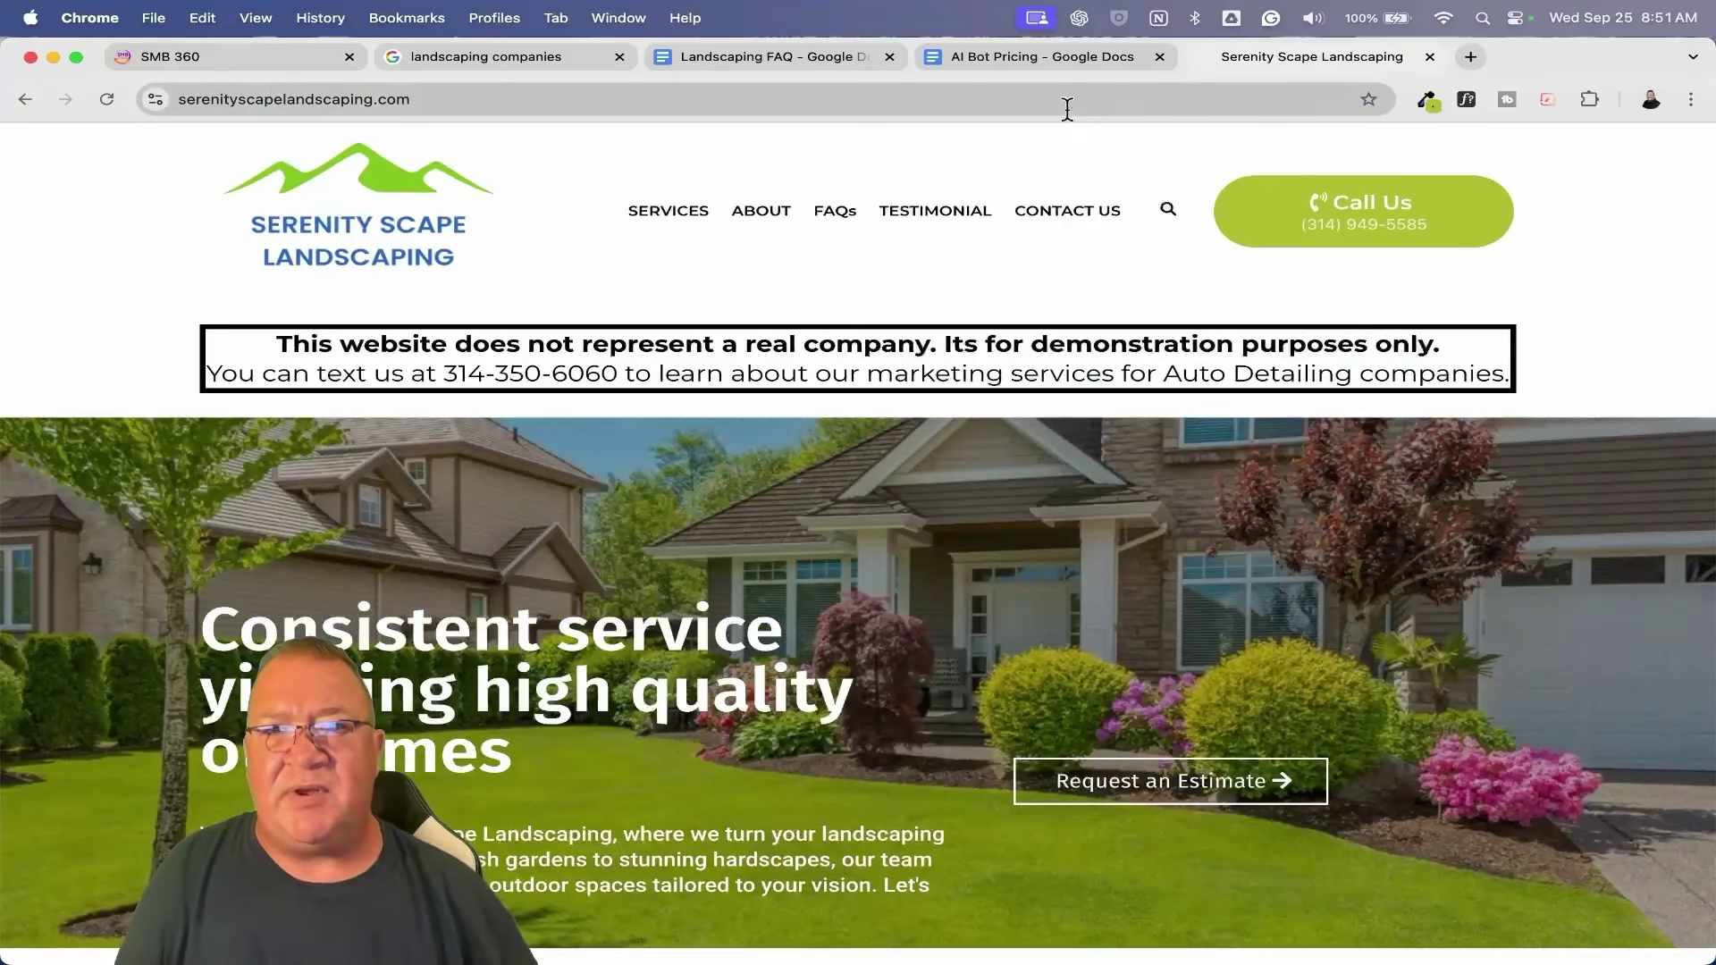
left_click(1064, 101)
key("super+c")
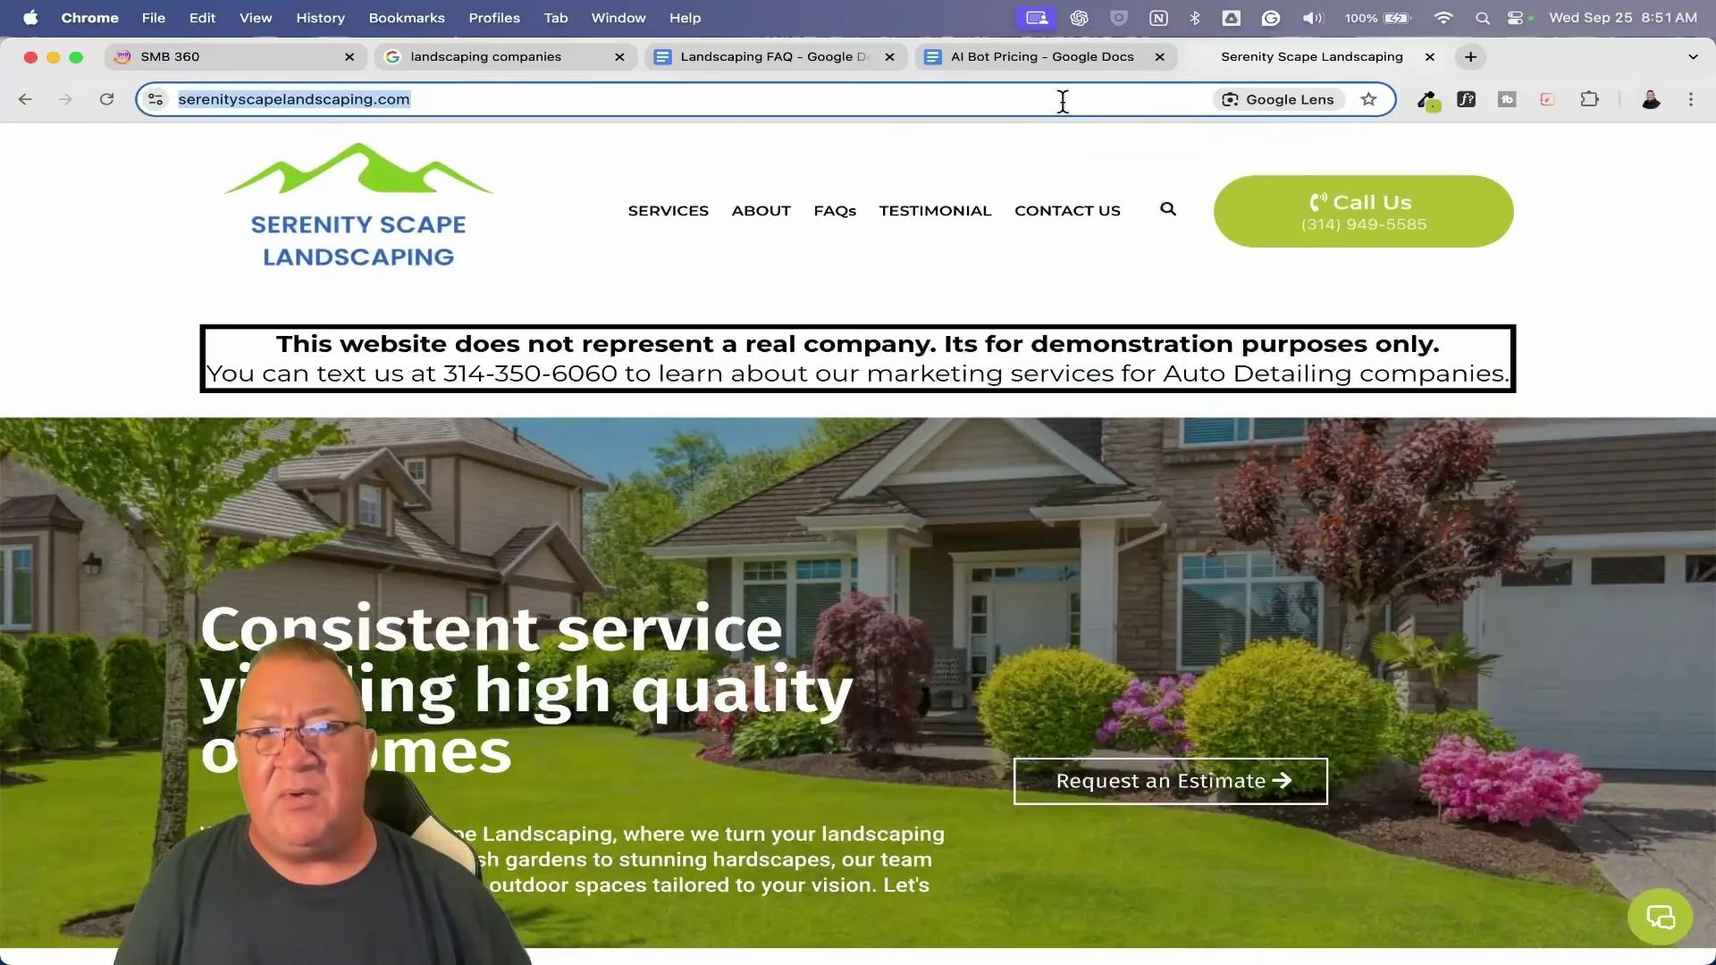
left_click(253, 60)
left_click(775, 458)
key("super+v")
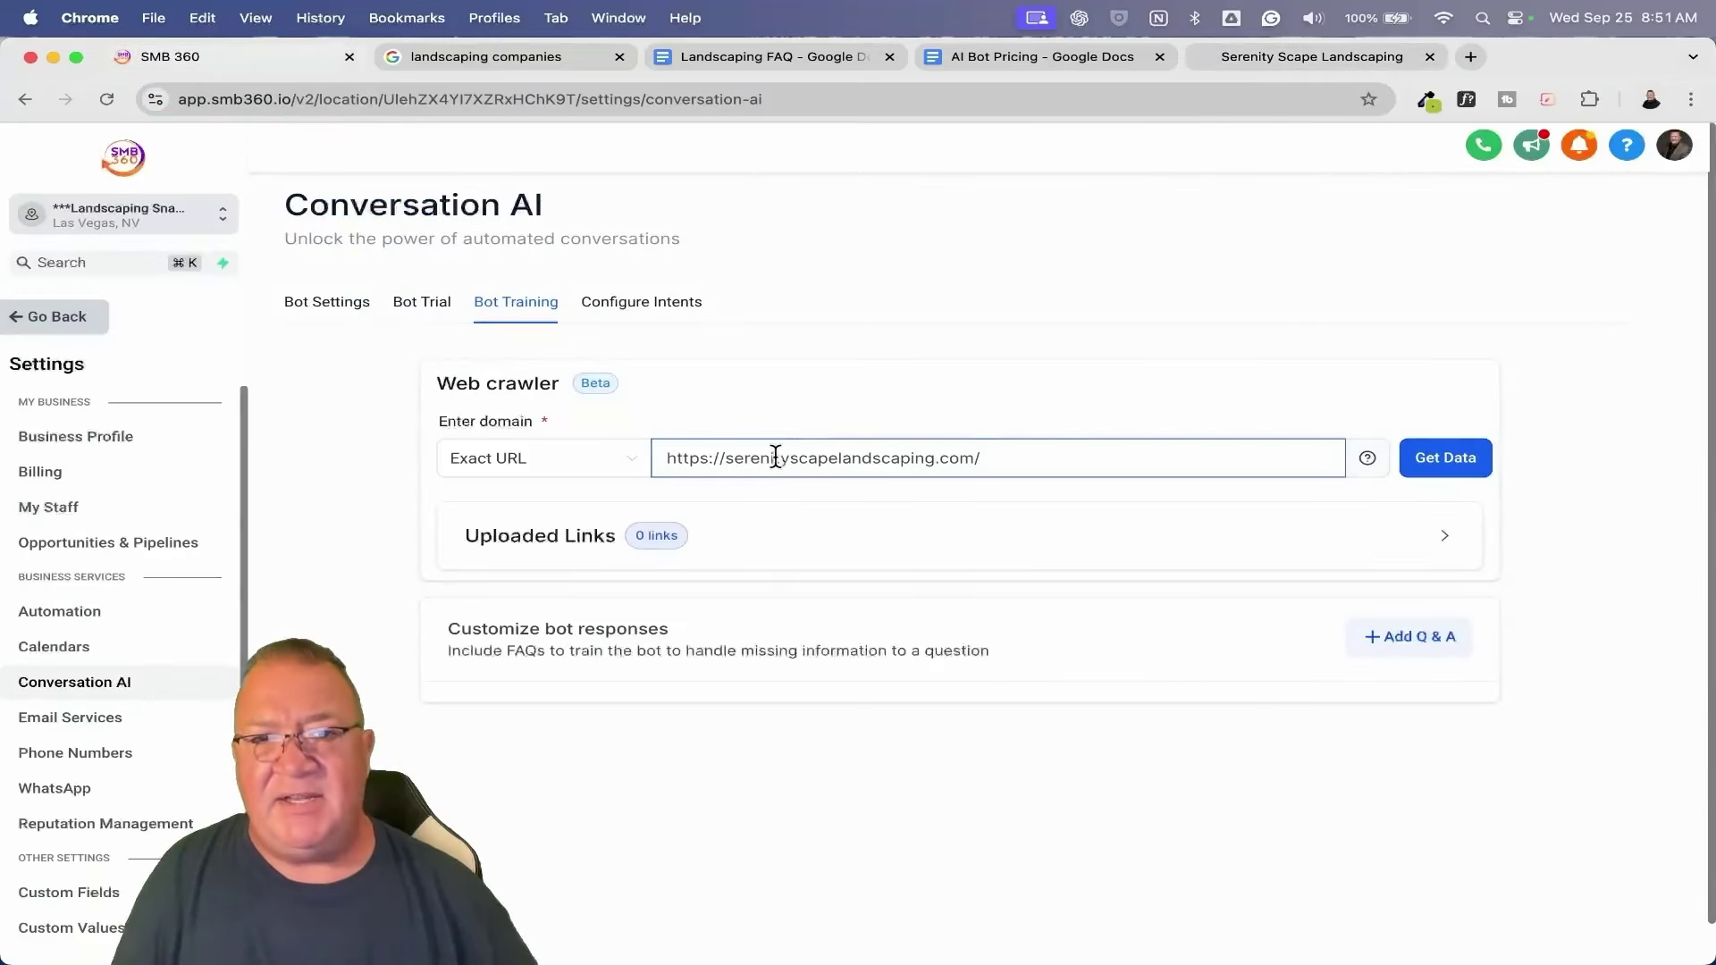
Run Get Data on the domain and confirm the homepage appears as 1 trained uploaded link.
left_click(1443, 464)
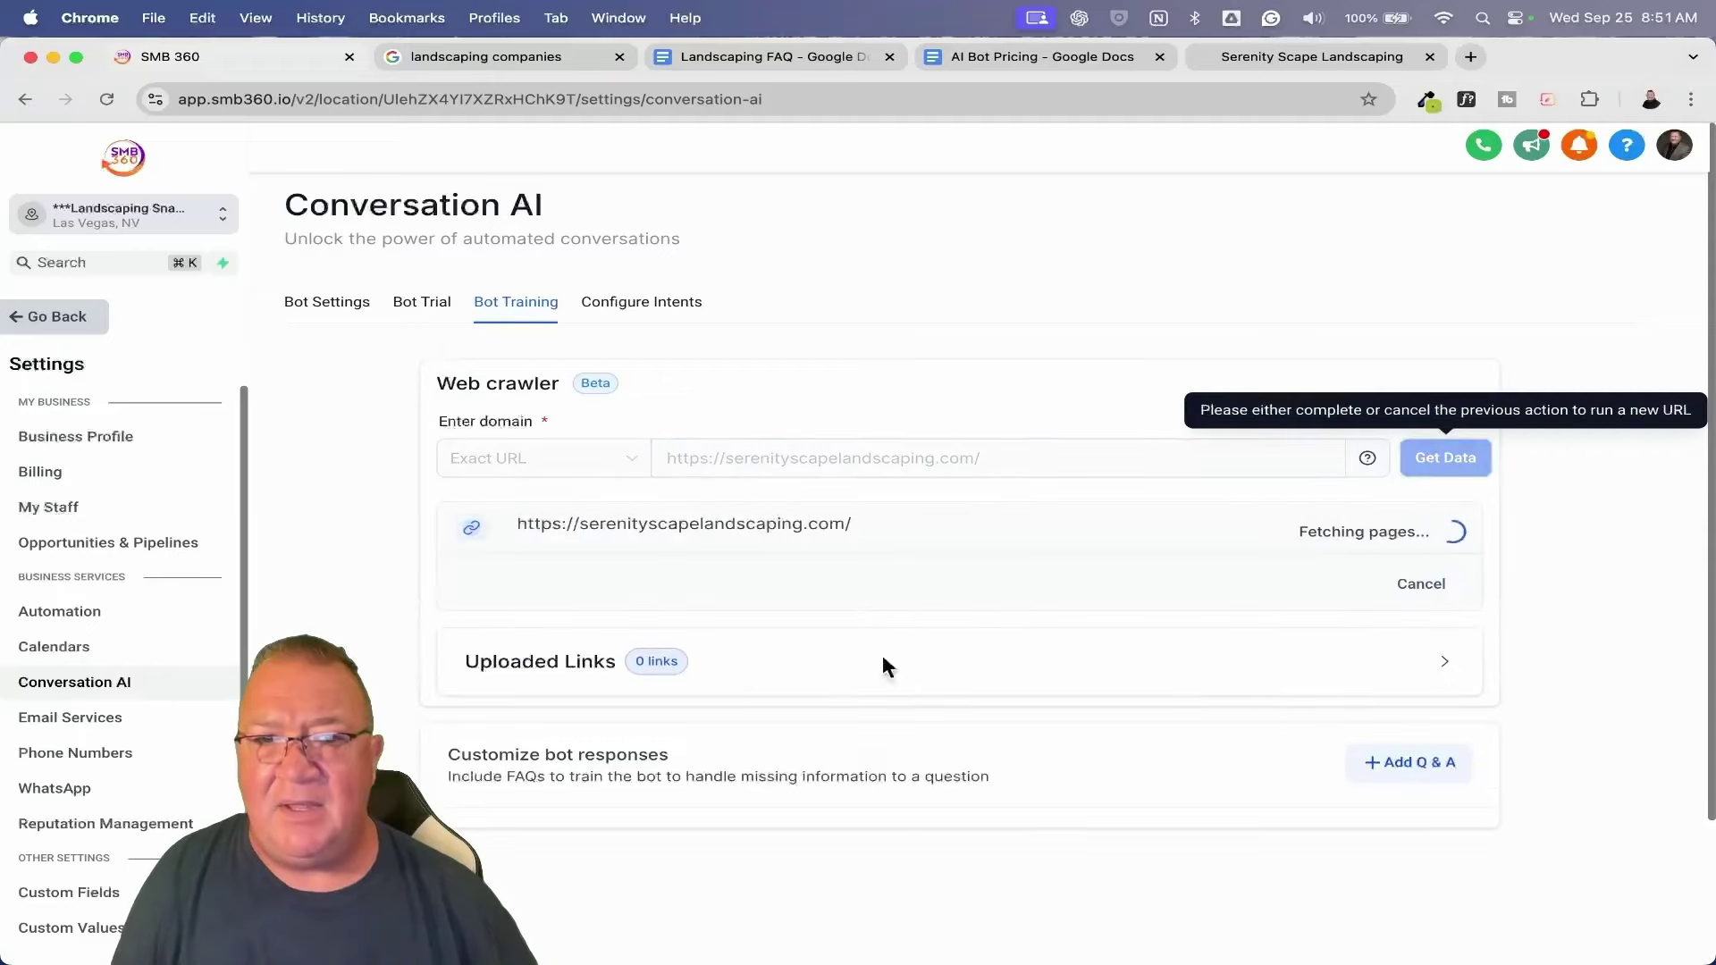
scroll(629, 672, "up", 5)
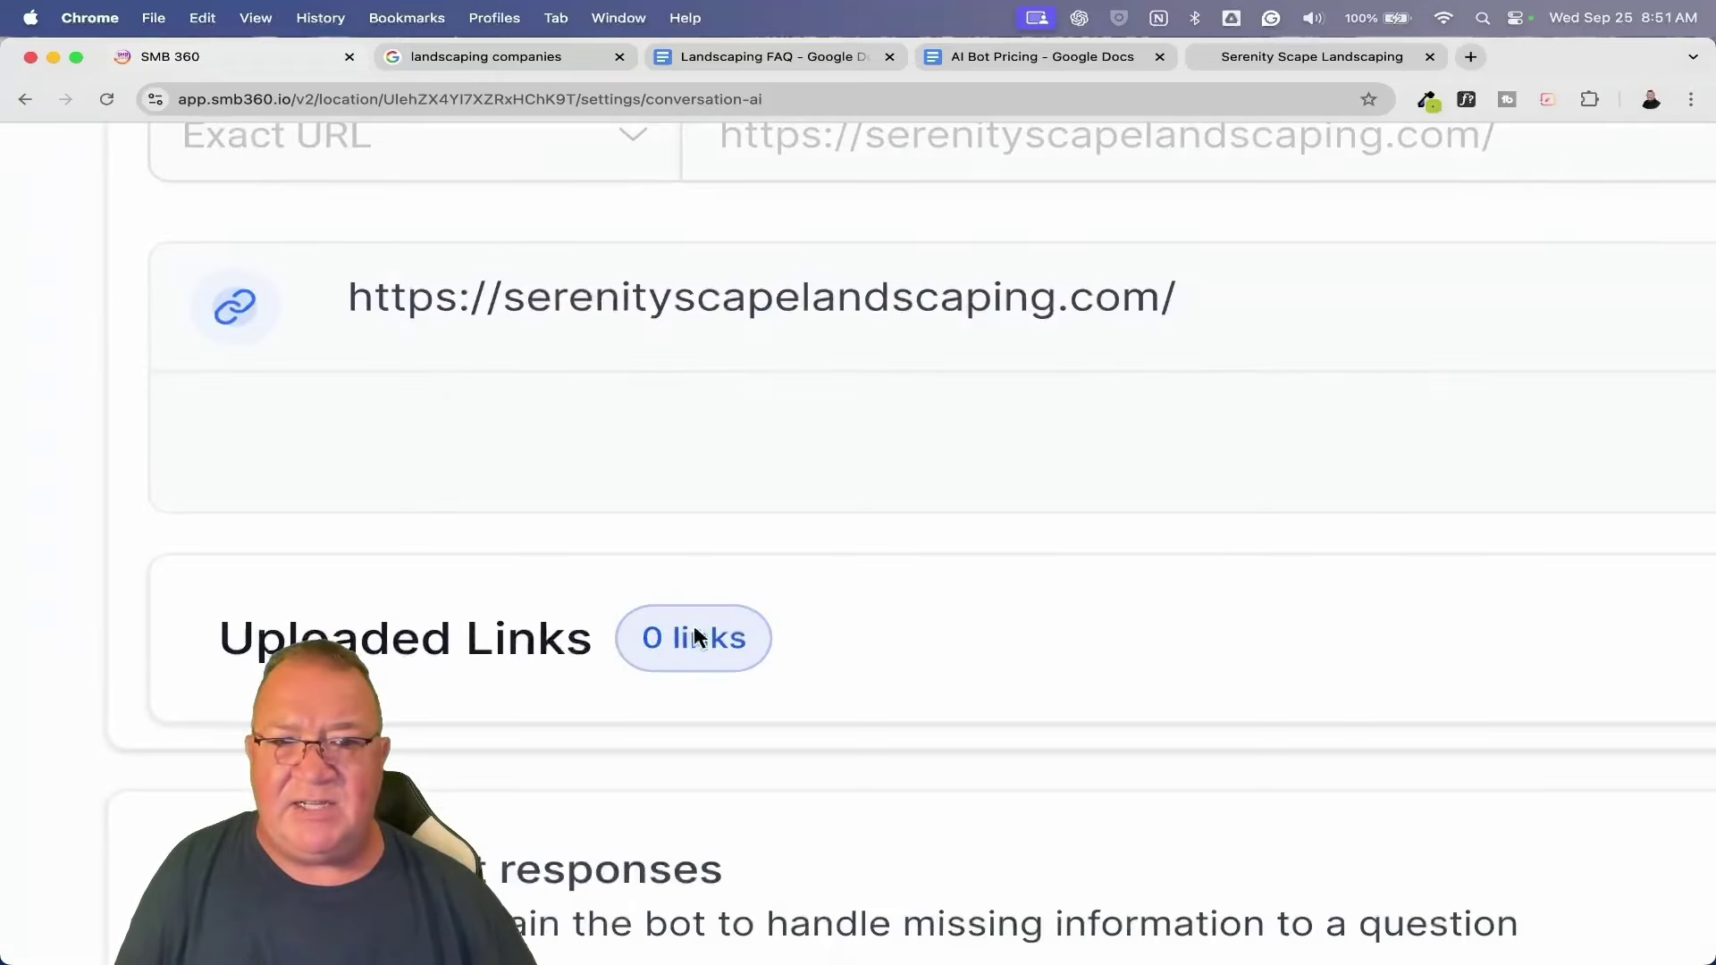
scroll(689, 652, "down", 5)
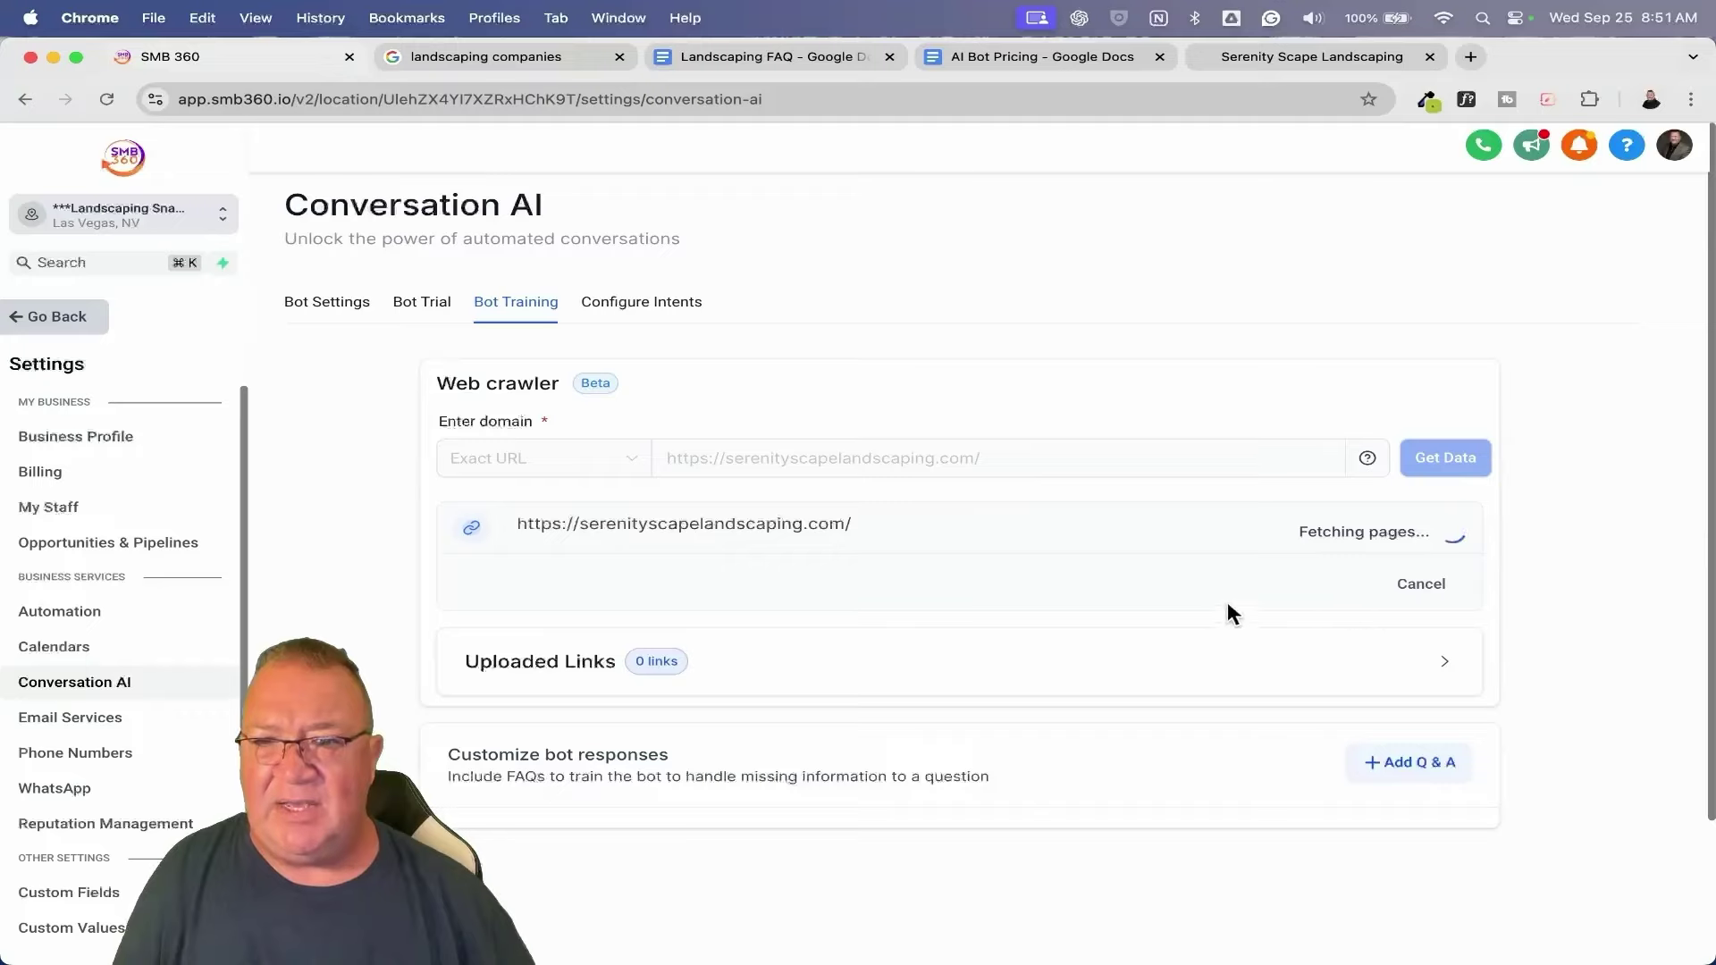
left_click(1437, 538)
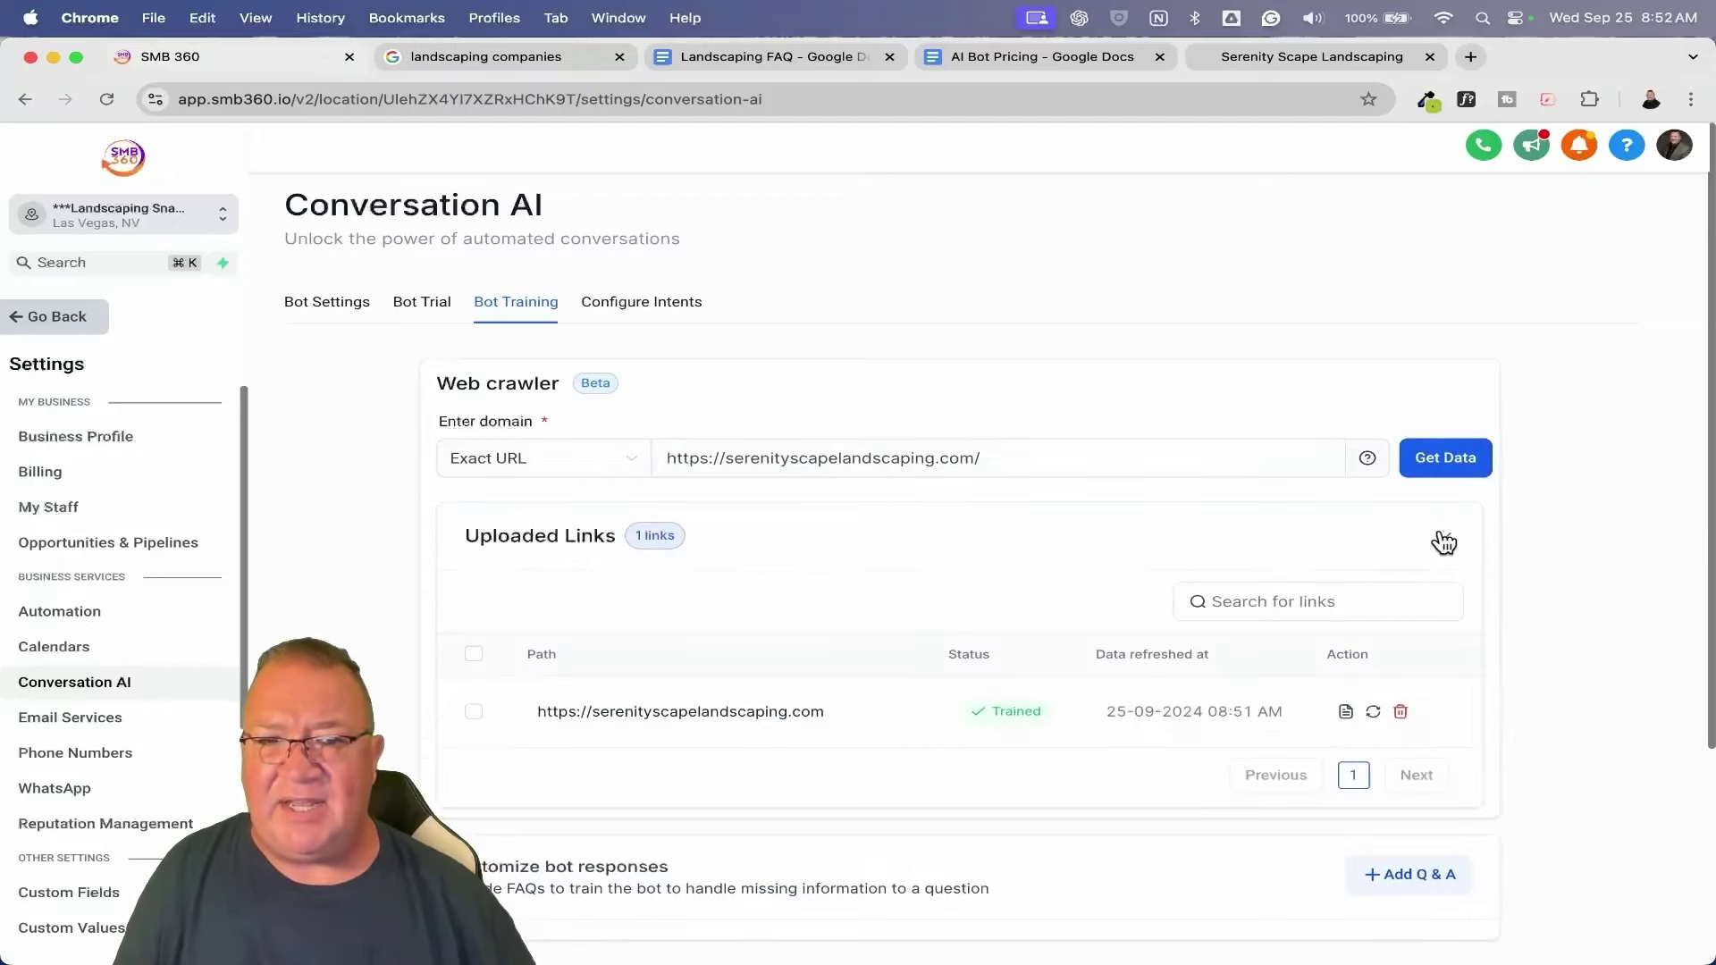
scroll(1330, 676, "down", 3)
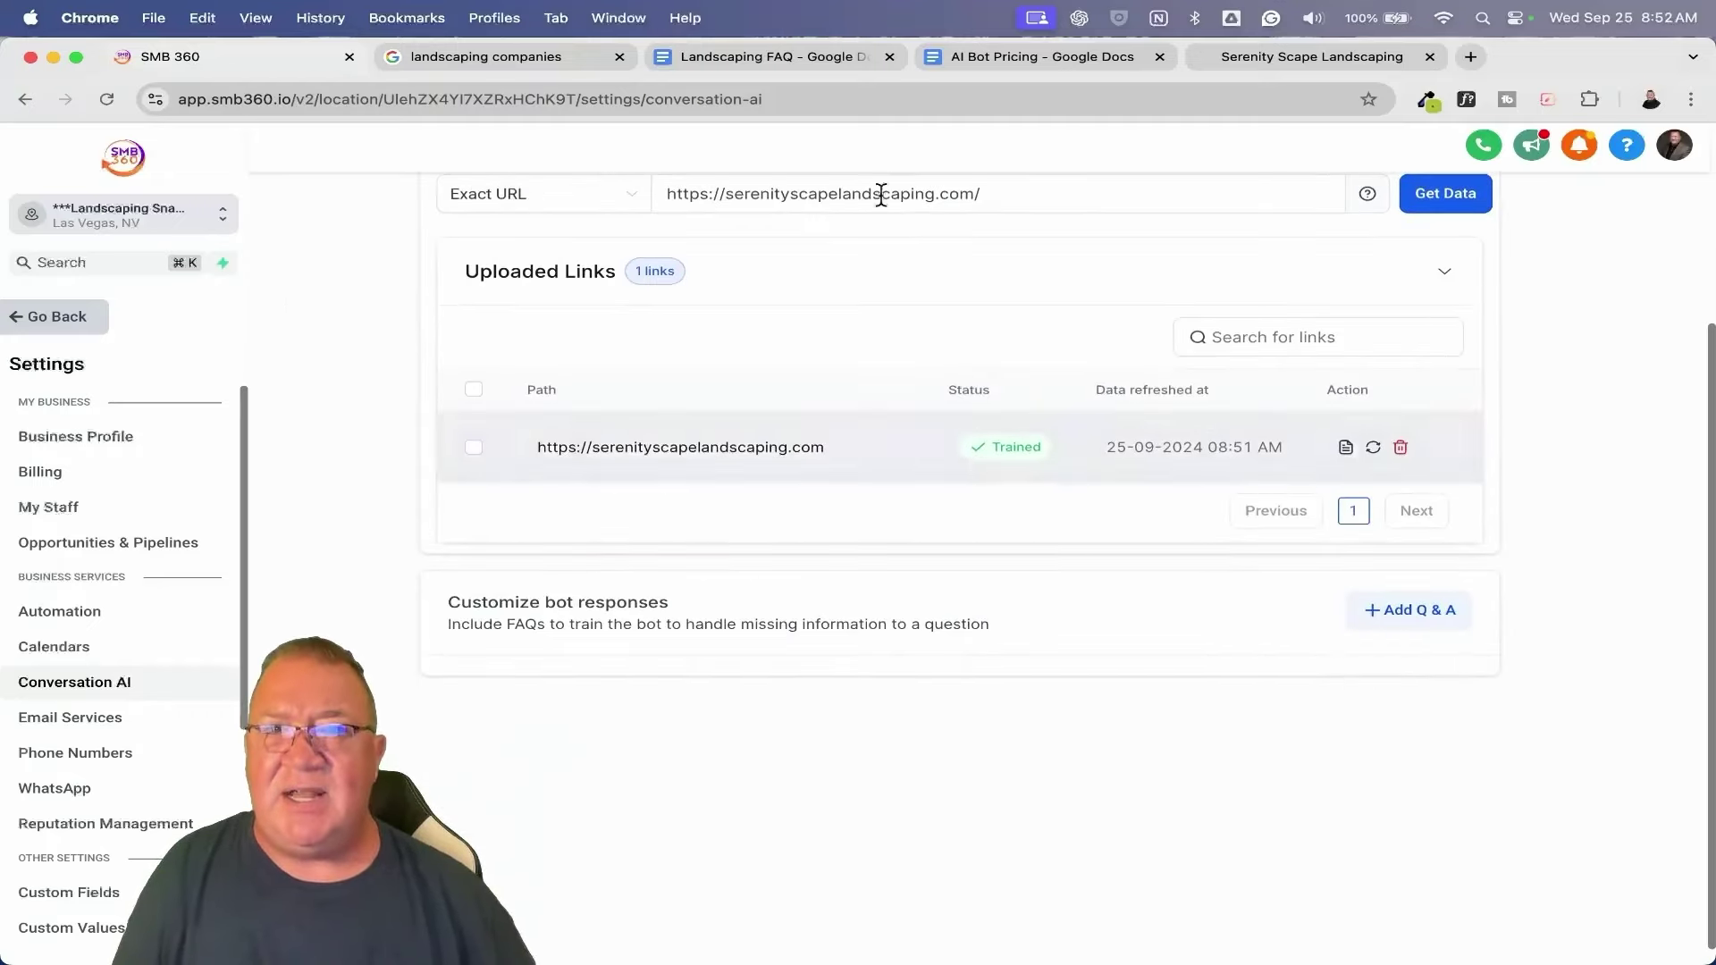
left_click(1258, 56)
Scroll the Serenity Scape site down to its FAQ and Customer Testimonials, then return to SMB 360.
scroll(1105, 375, "down", 10)
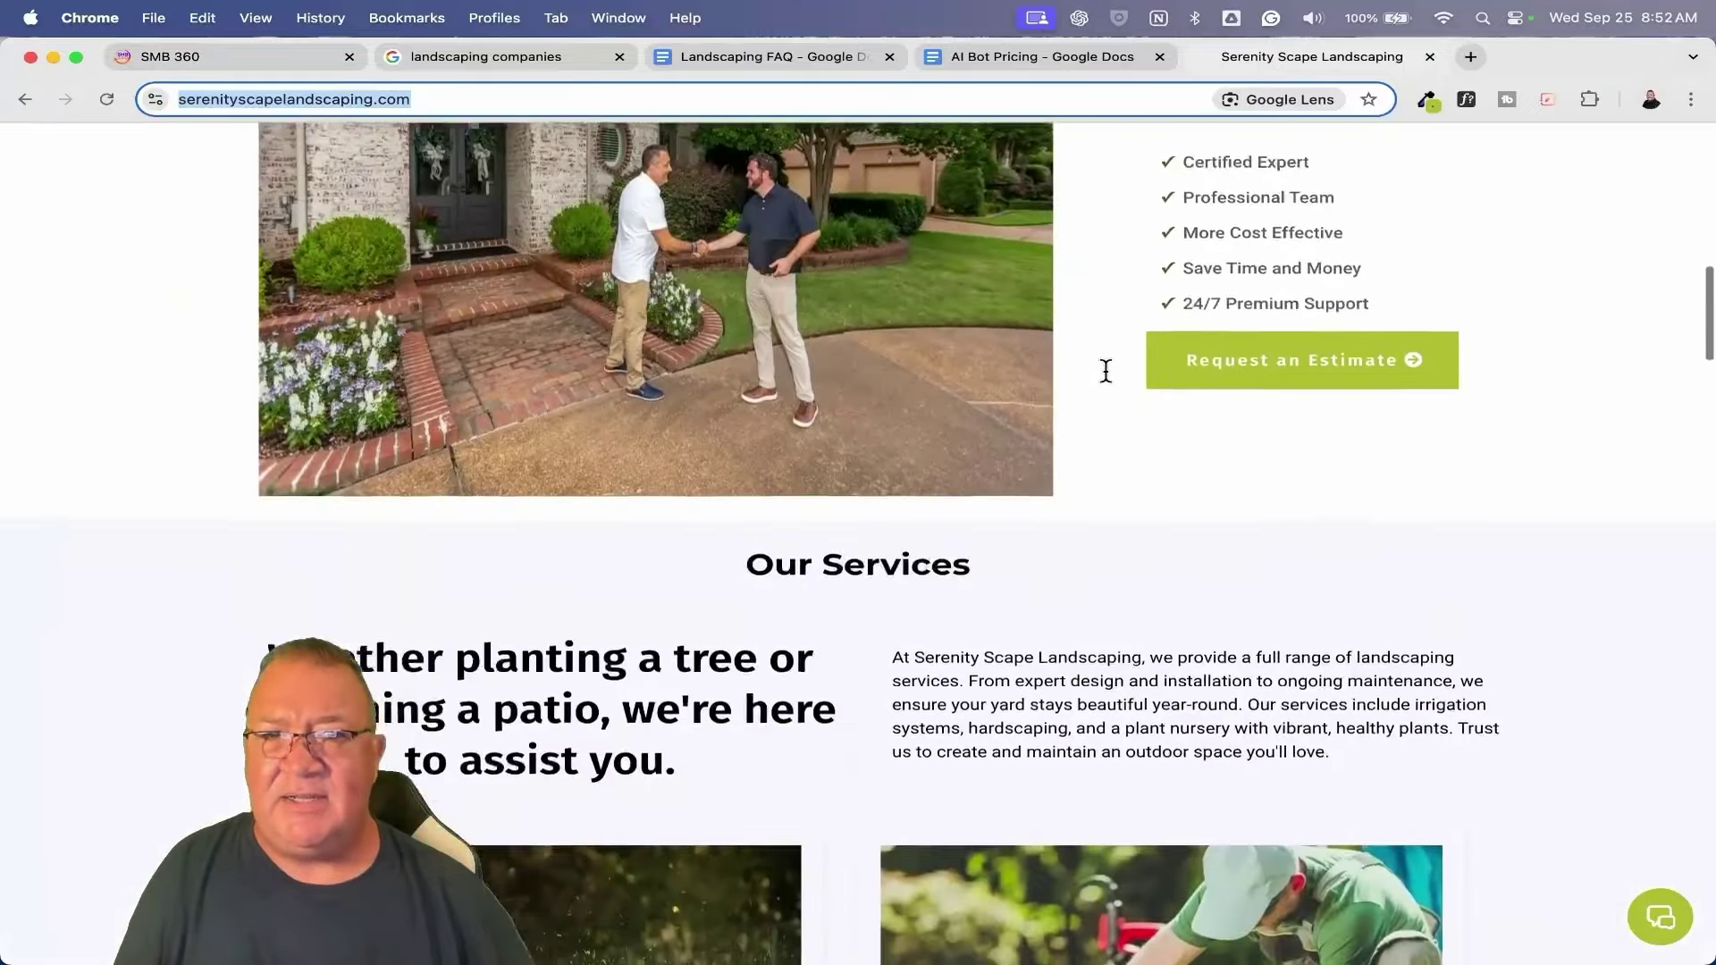
scroll(1105, 380, "down", 15)
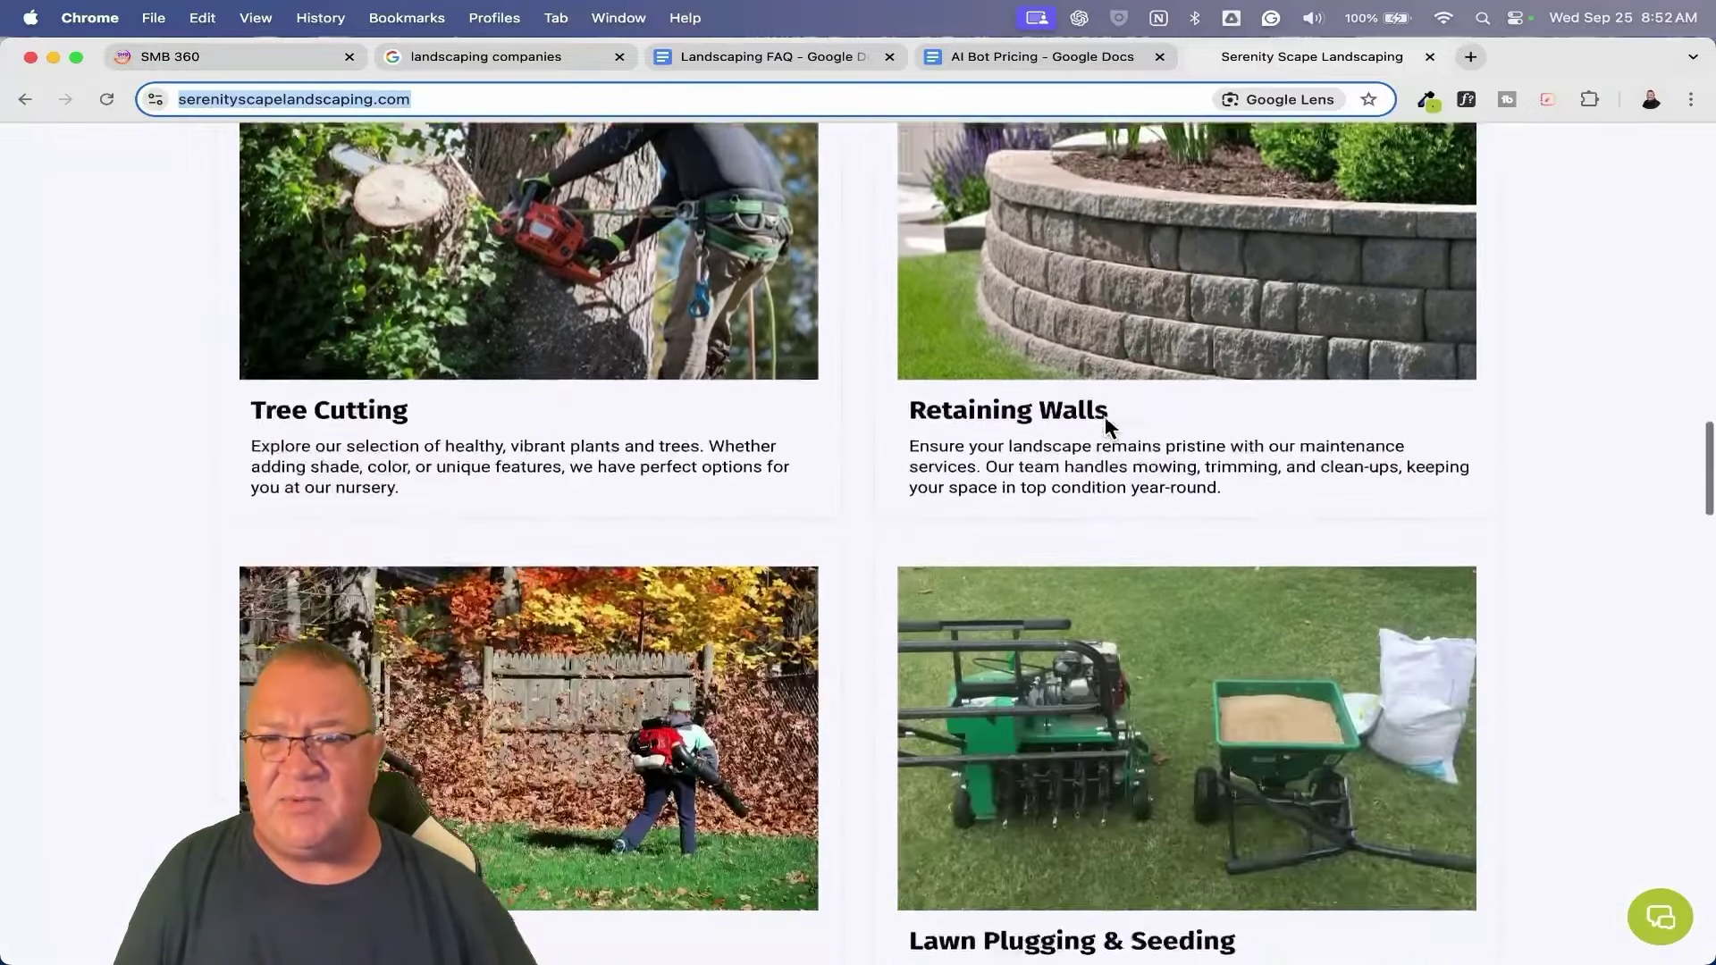
scroll(1105, 428, "down", 10)
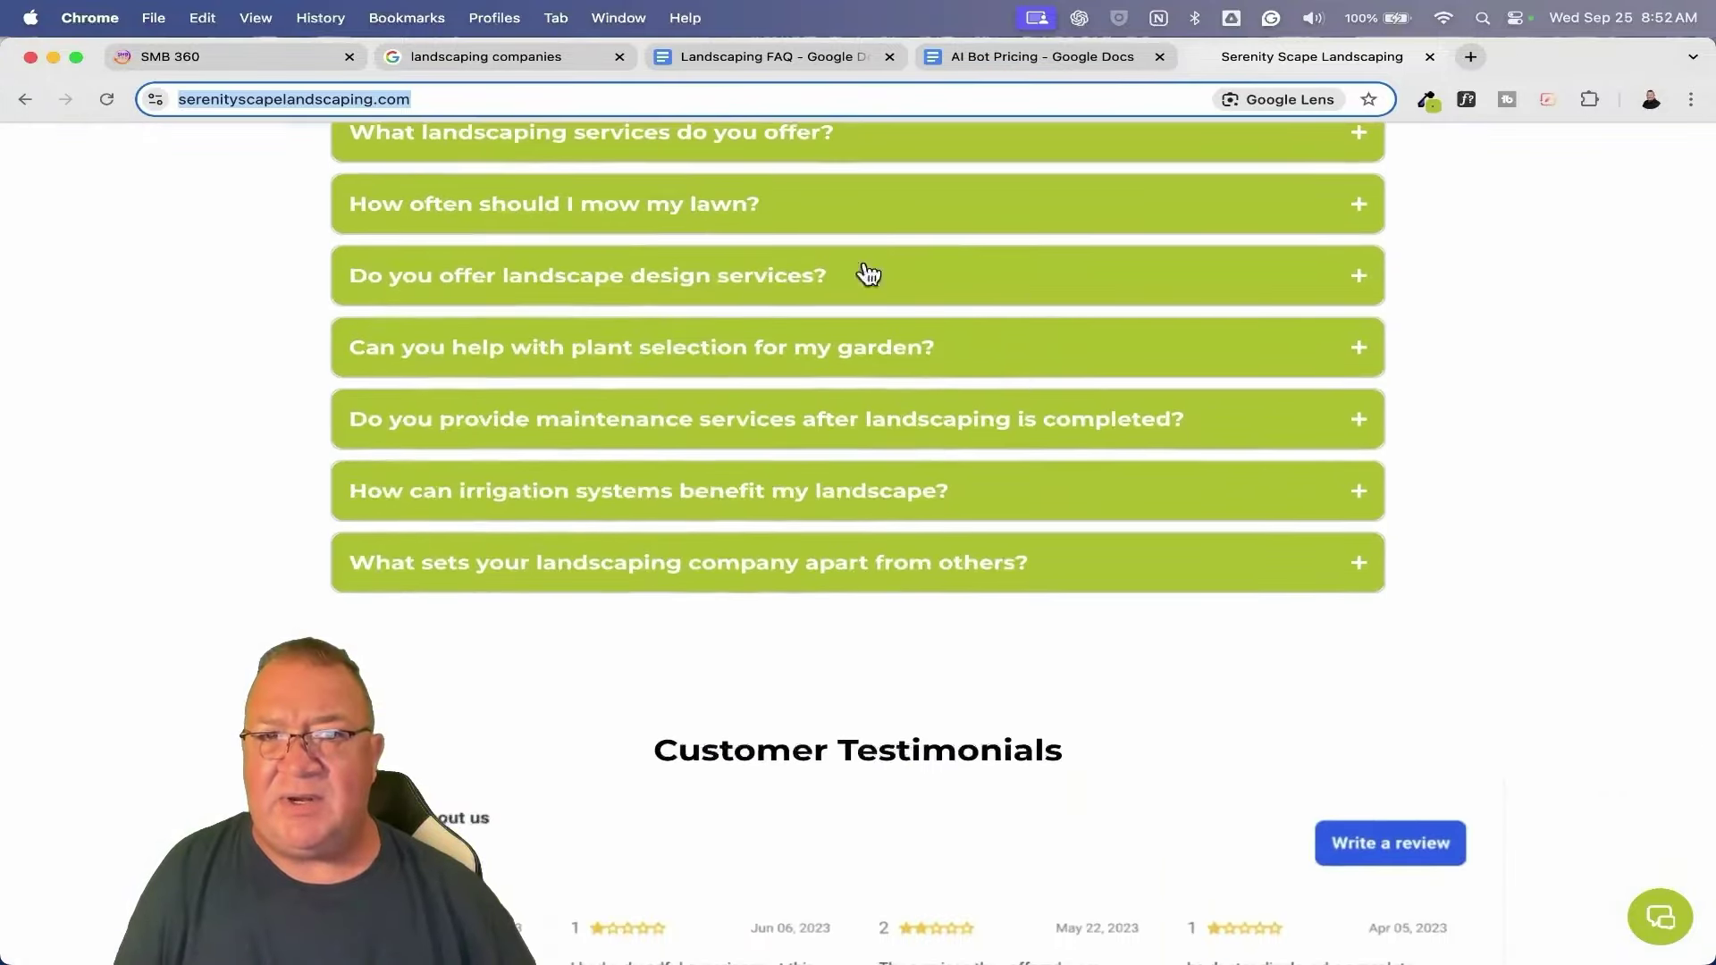
left_click(269, 60)
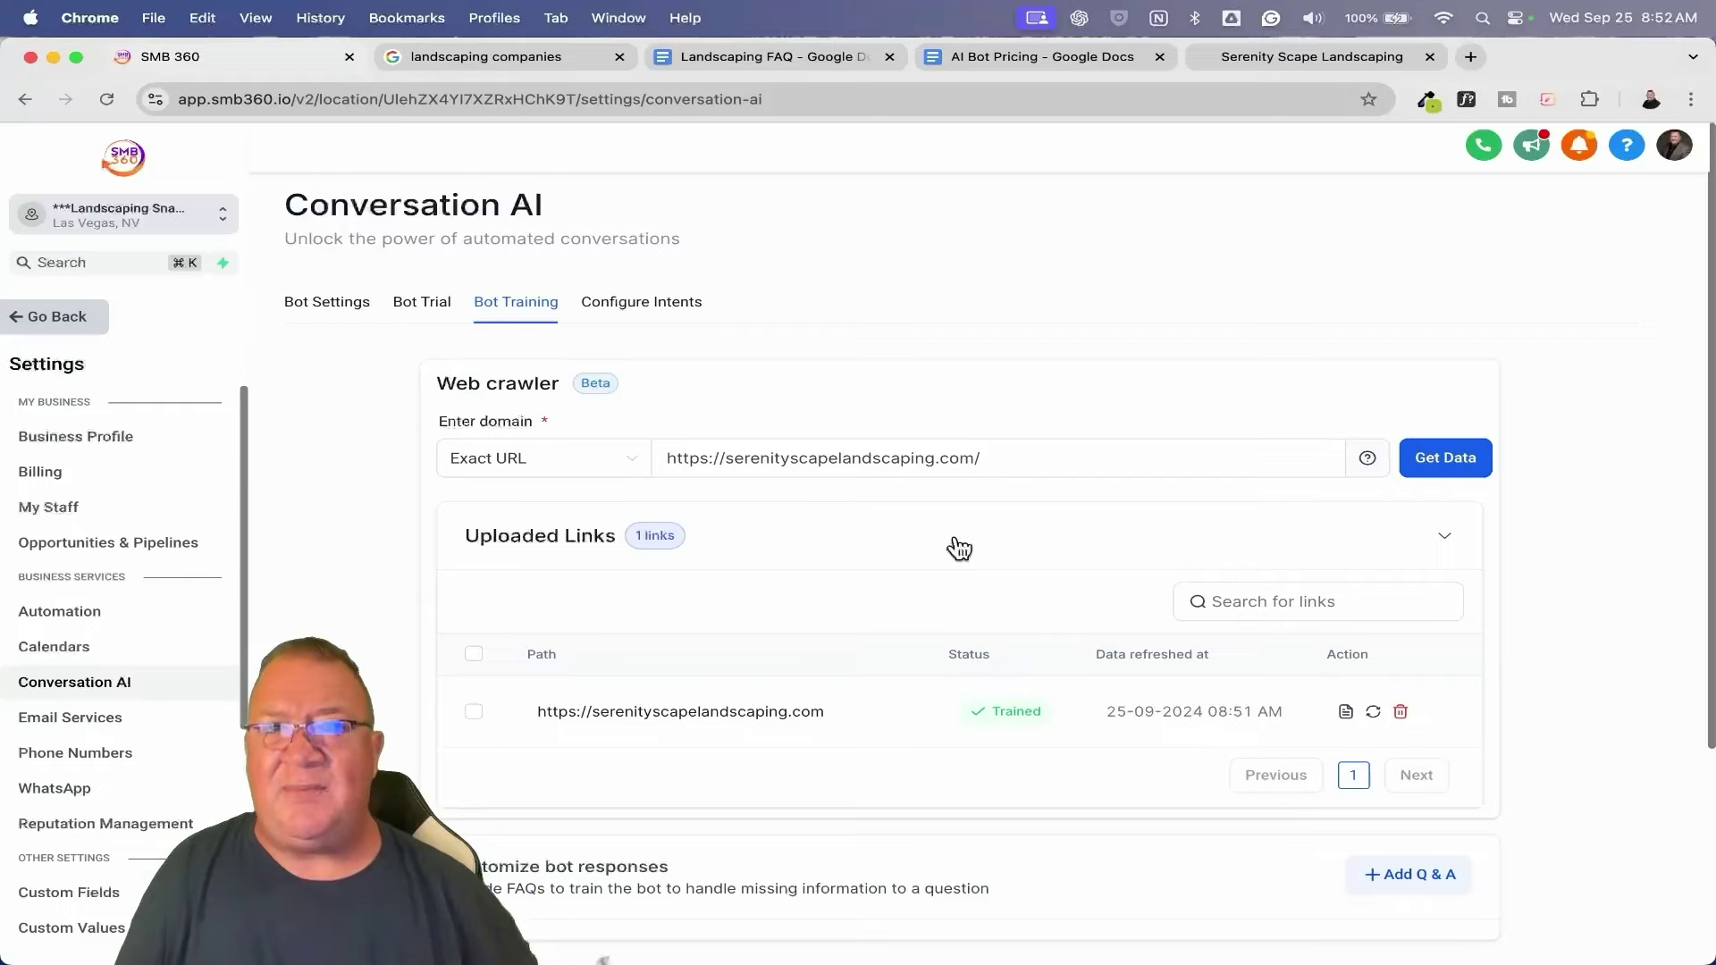
left_click(1266, 57)
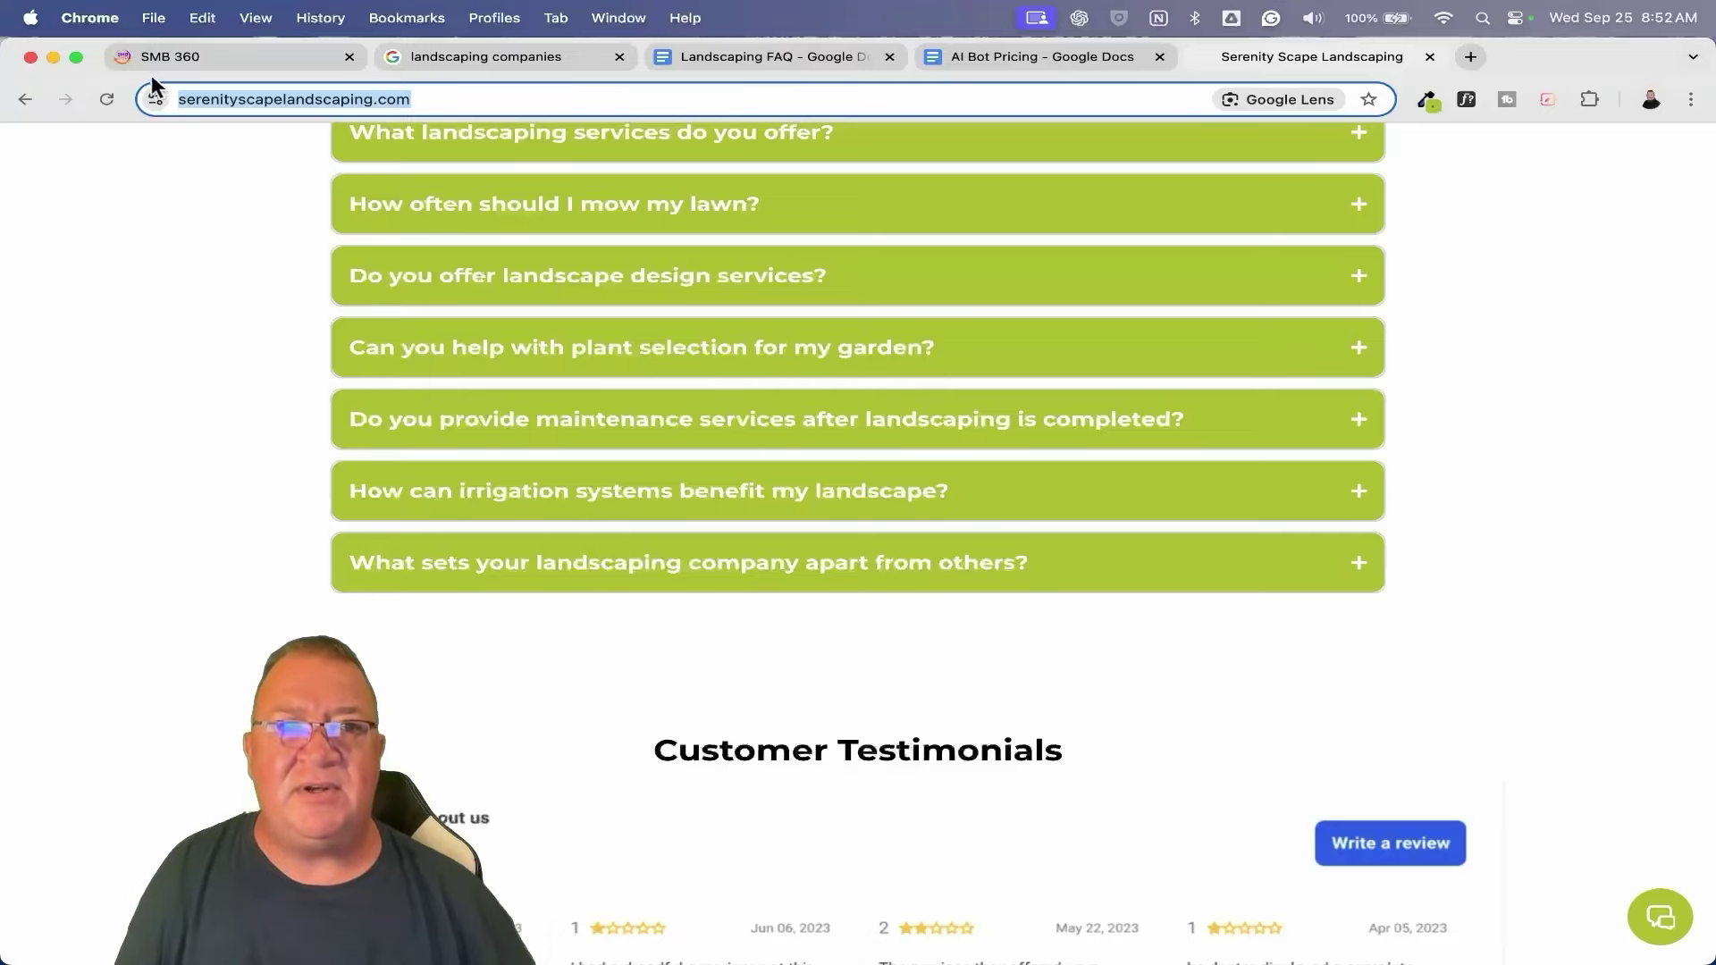
left_click(170, 57)
Switch to the Serenity Scape Landscaping sub-account and save its Conversation AI on Auto Pilot.
left_click(164, 224)
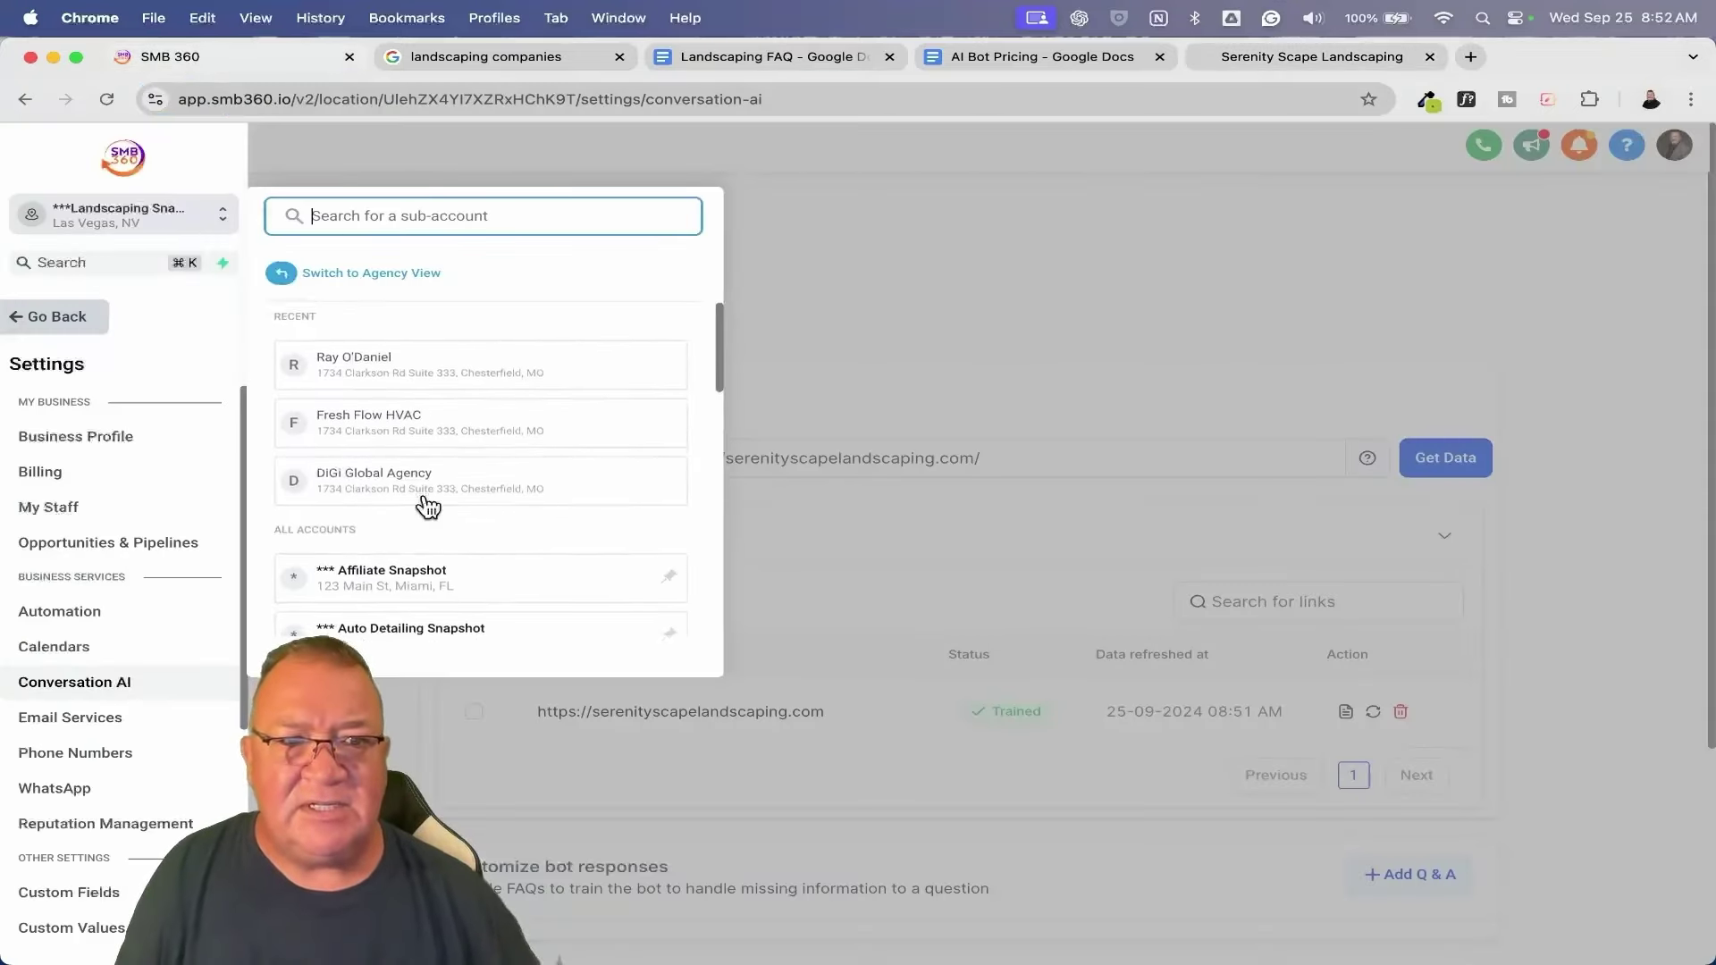
scroll(428, 506, "down", 10)
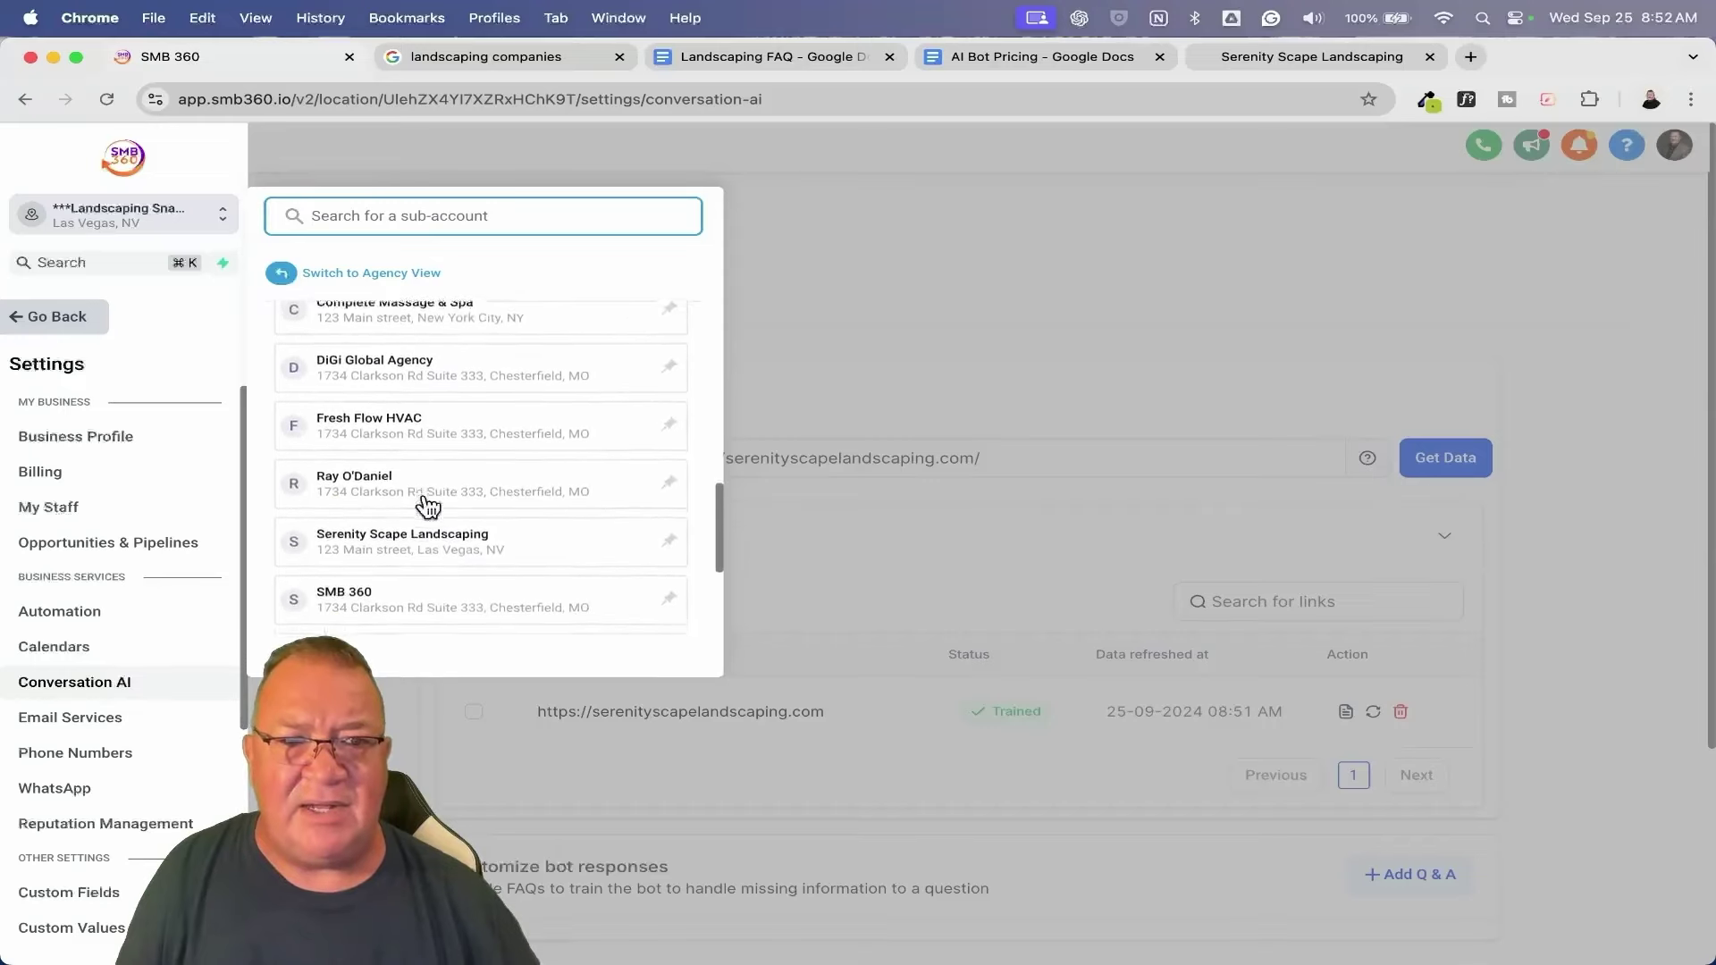
scroll(428, 506, "down", 2)
left_click(425, 427)
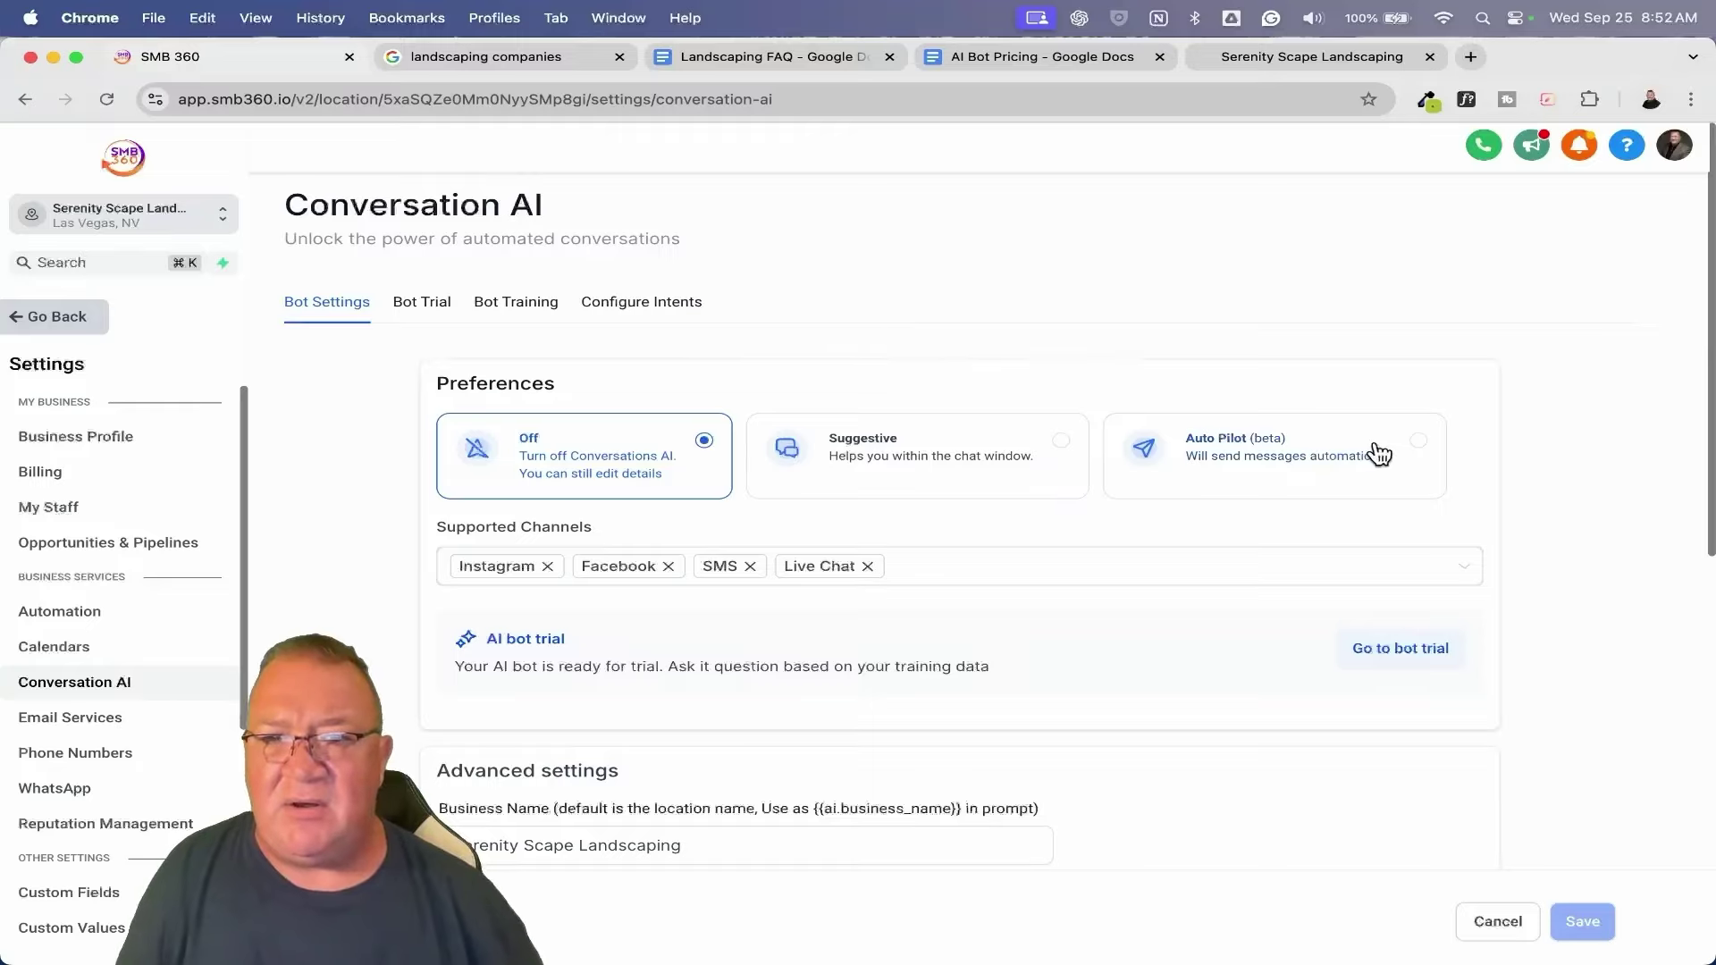
left_click(1377, 458)
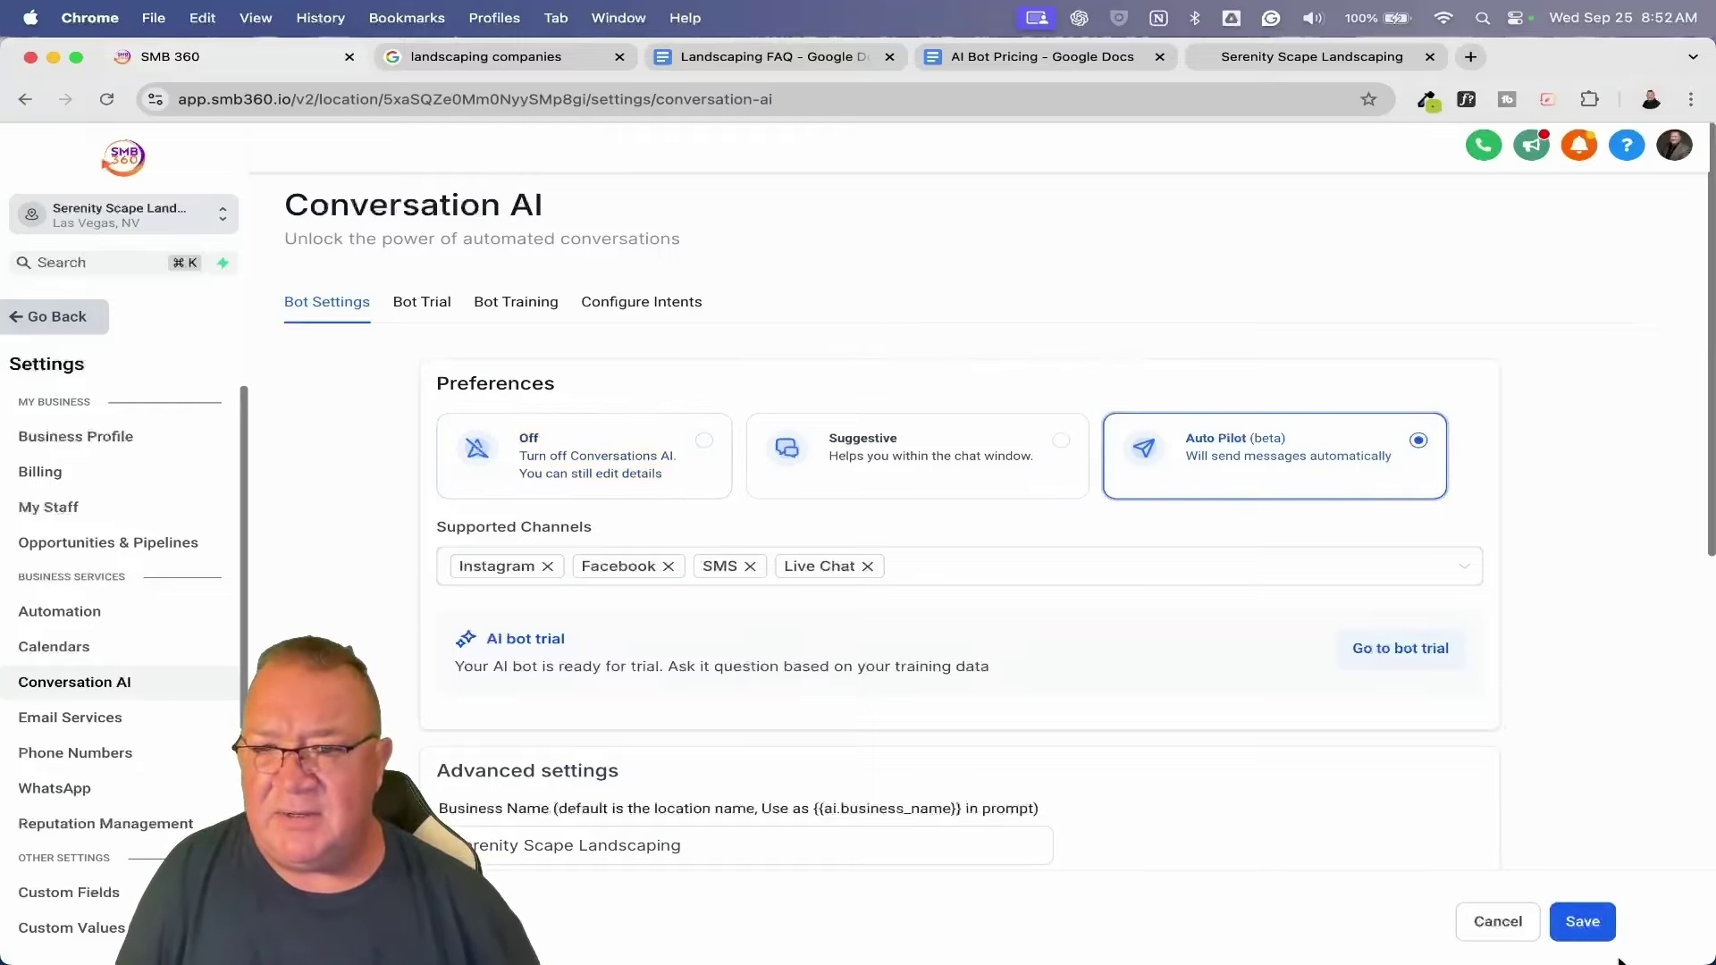
left_click(1582, 922)
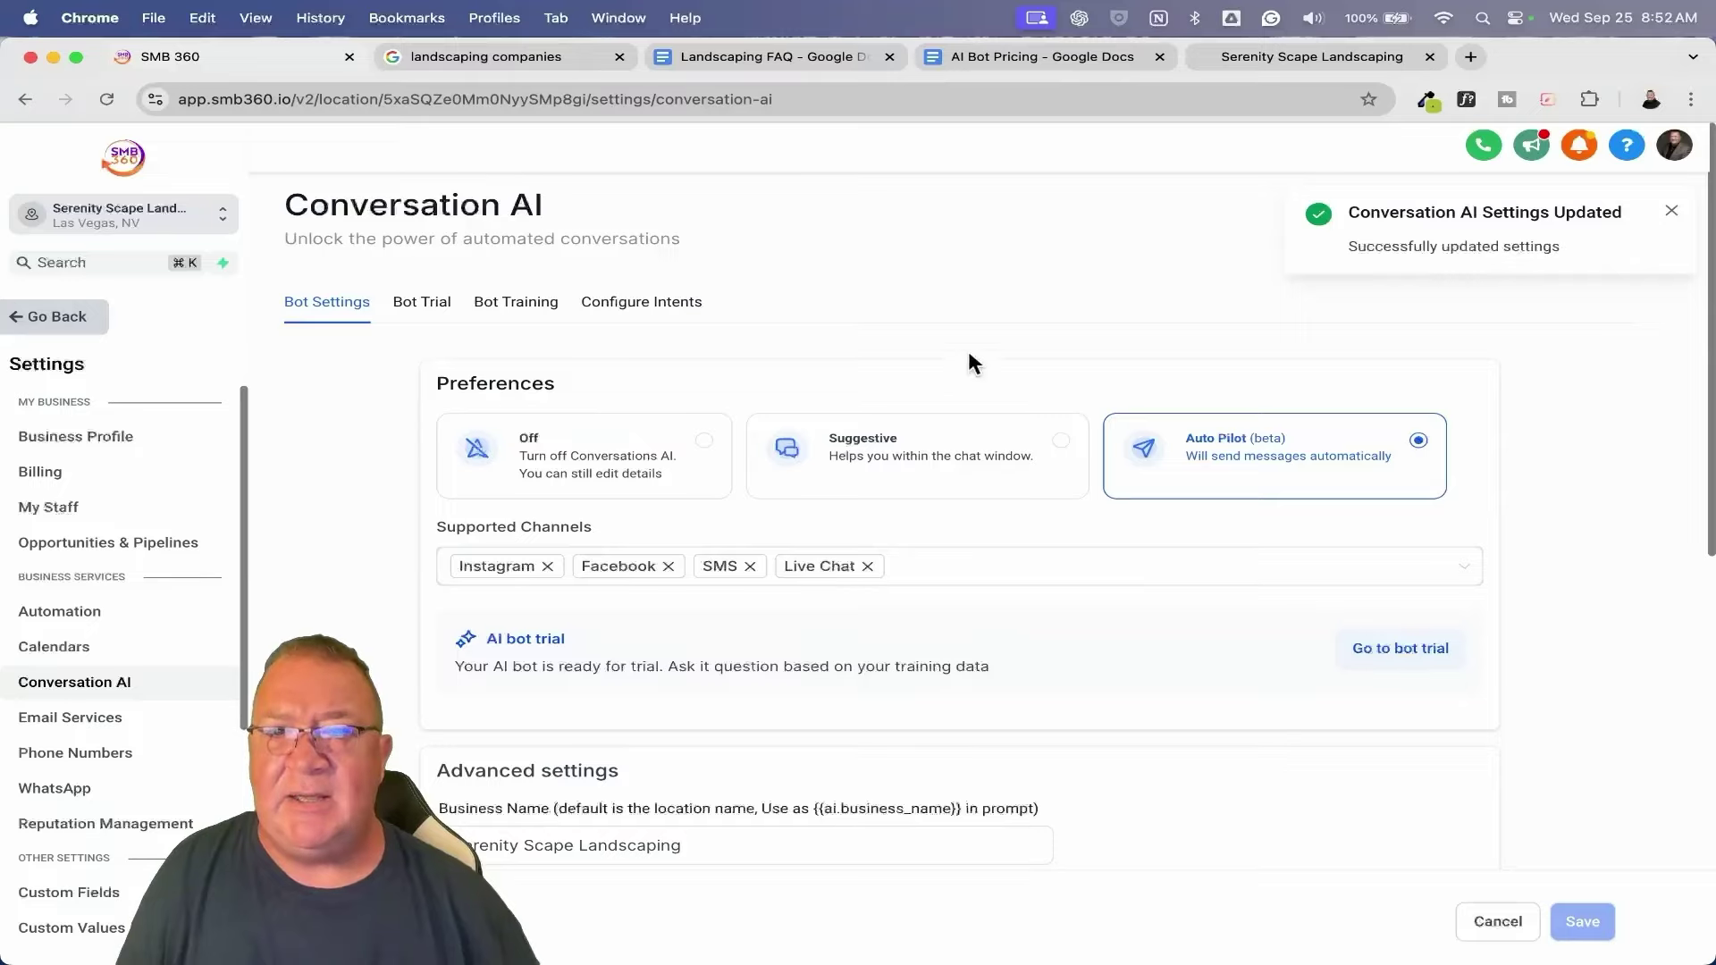
Open a new incognito window from the File menu.
left_click(154, 18)
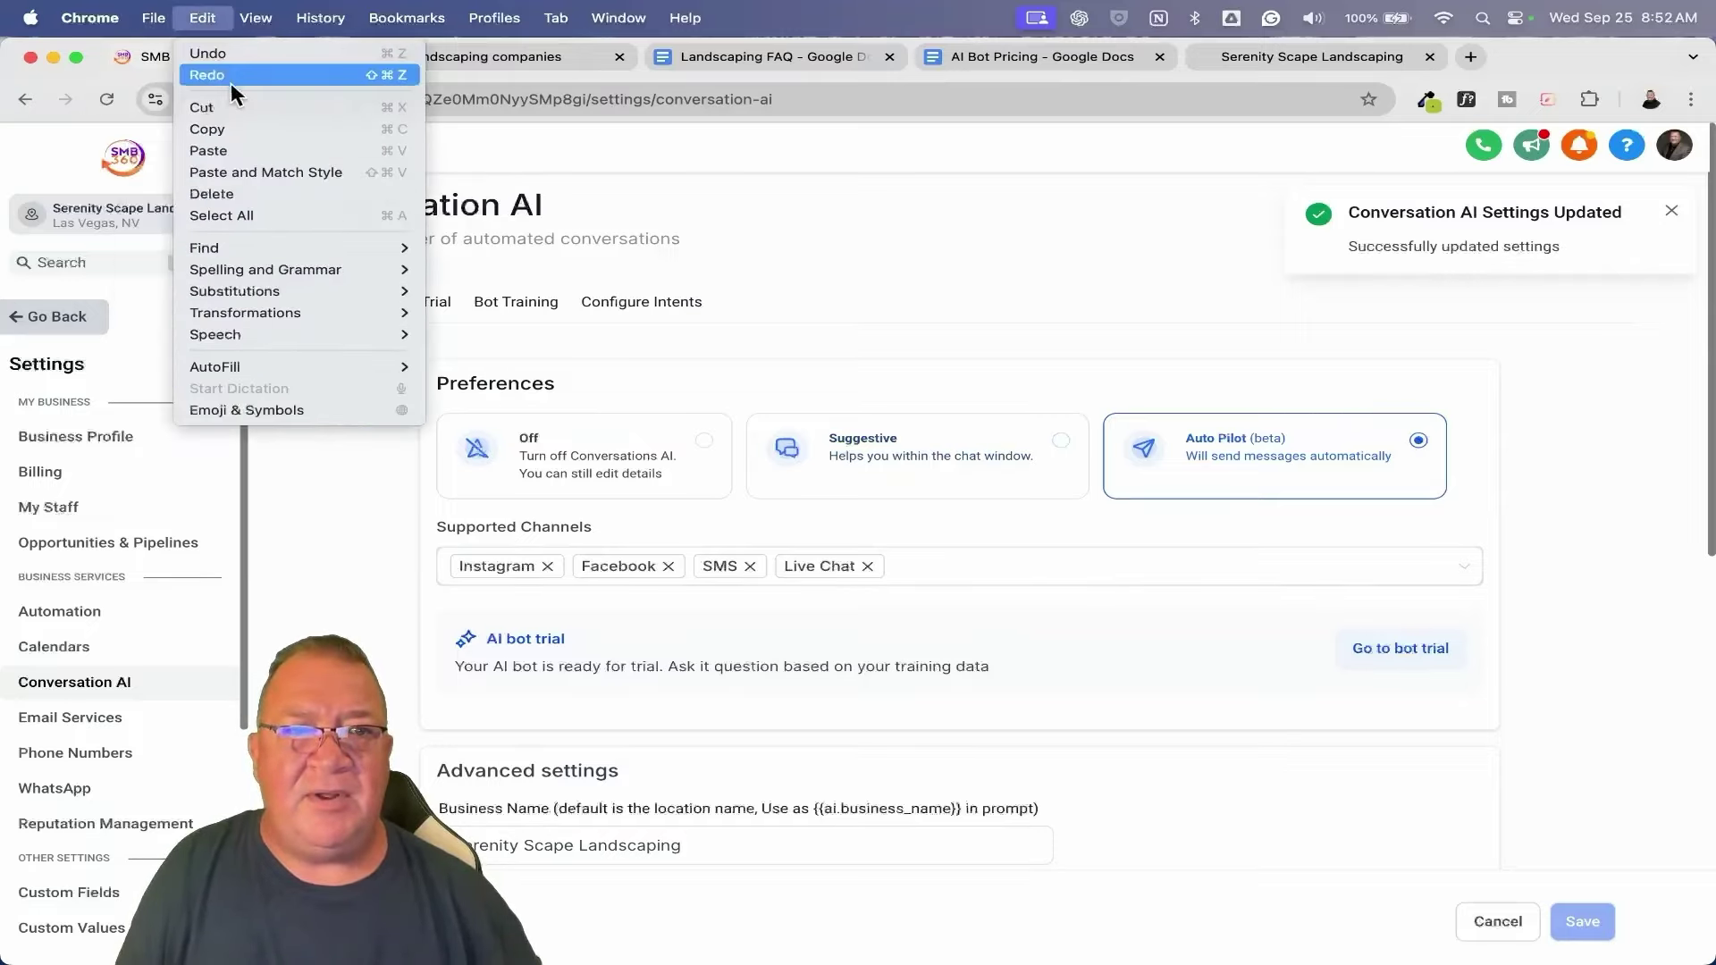
mouse_move(154, 18)
left_click(214, 95)
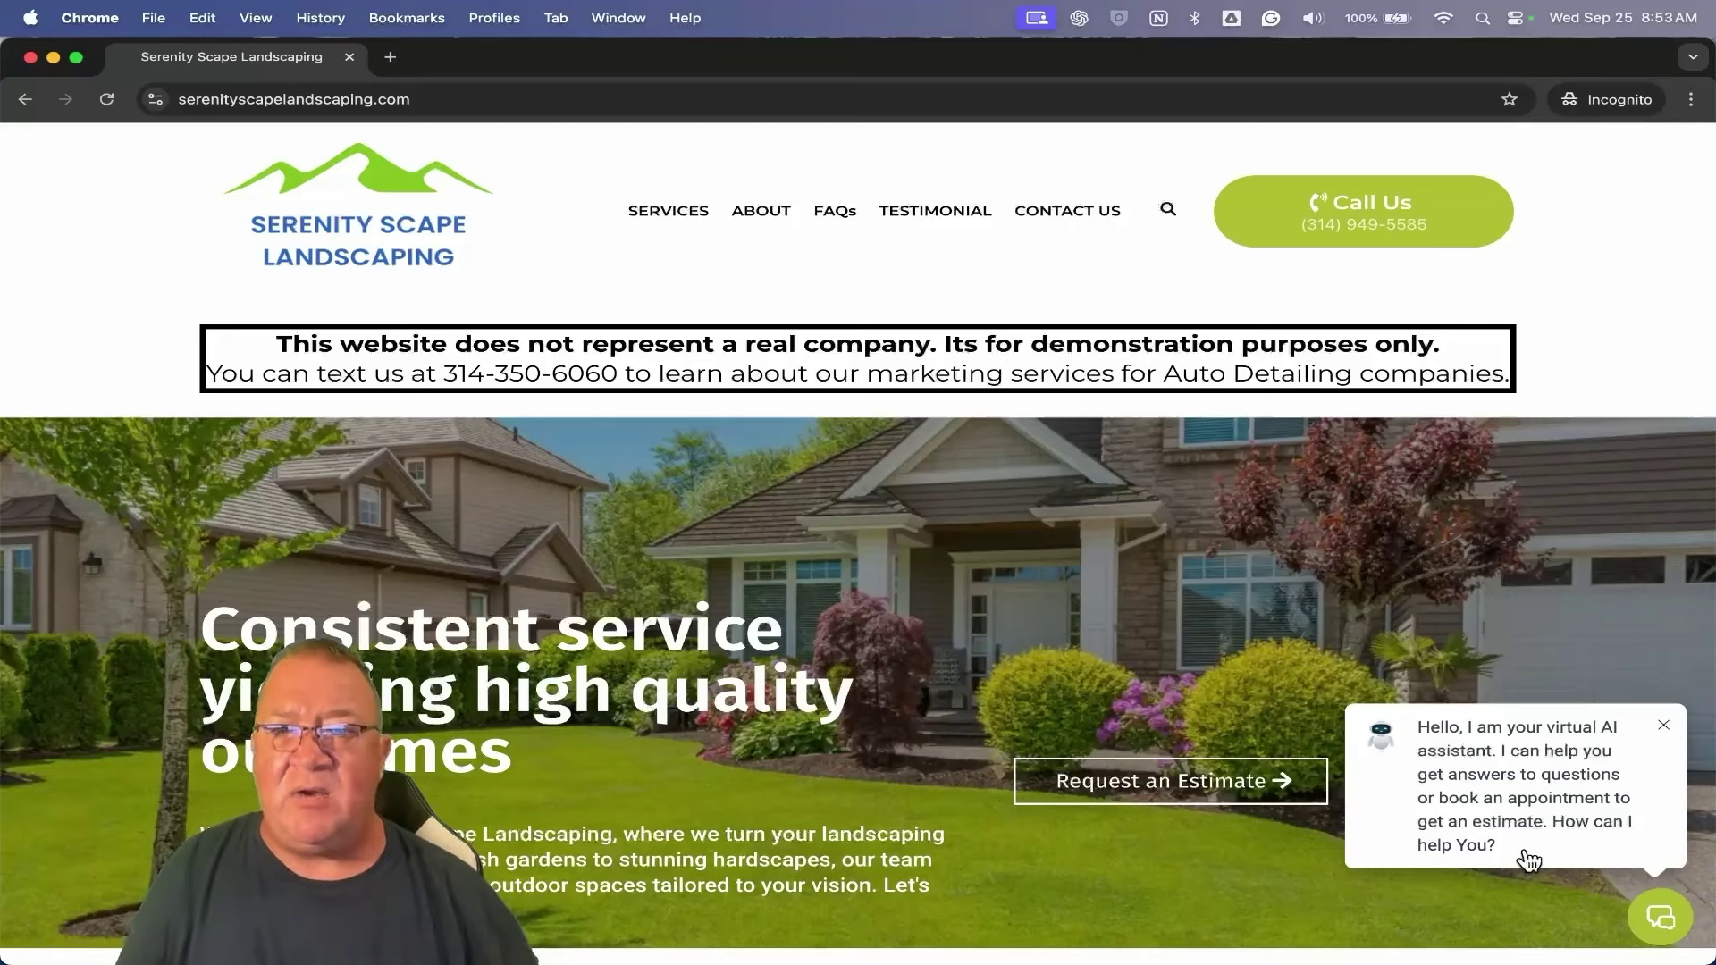
Open the chat widget from the bottom-right bubble on the Serenity Scape Landscaping site.
scroll(1430, 797, "up", 5)
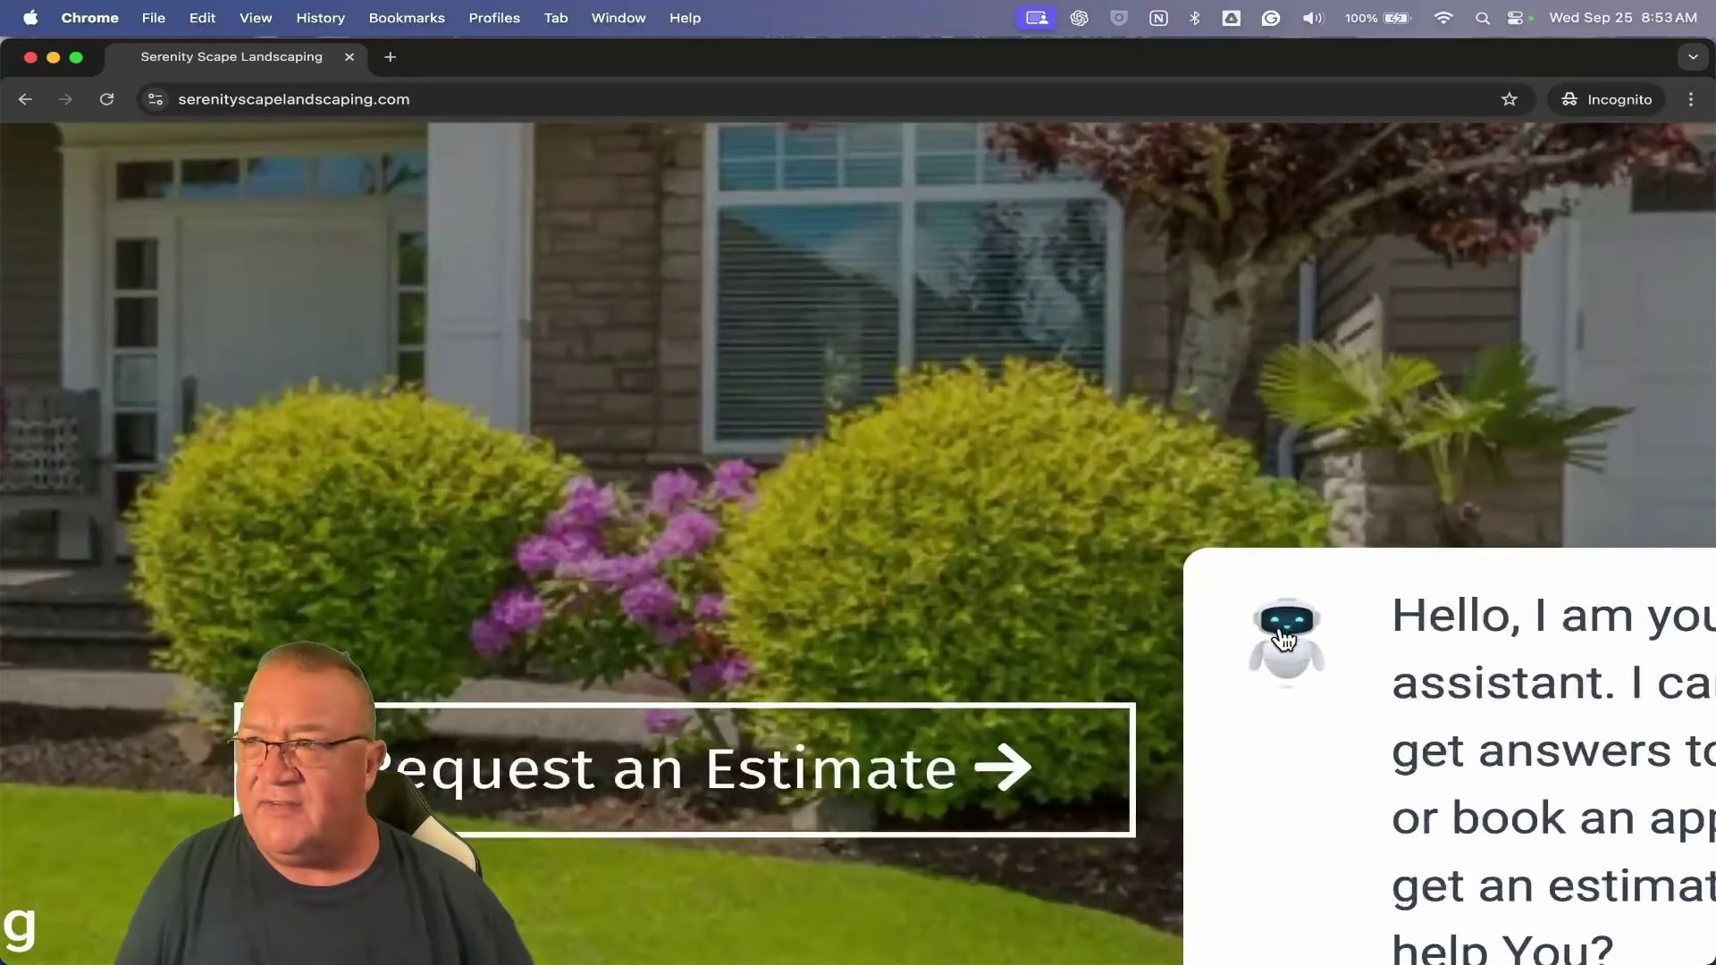
scroll(1317, 681, "down", 5)
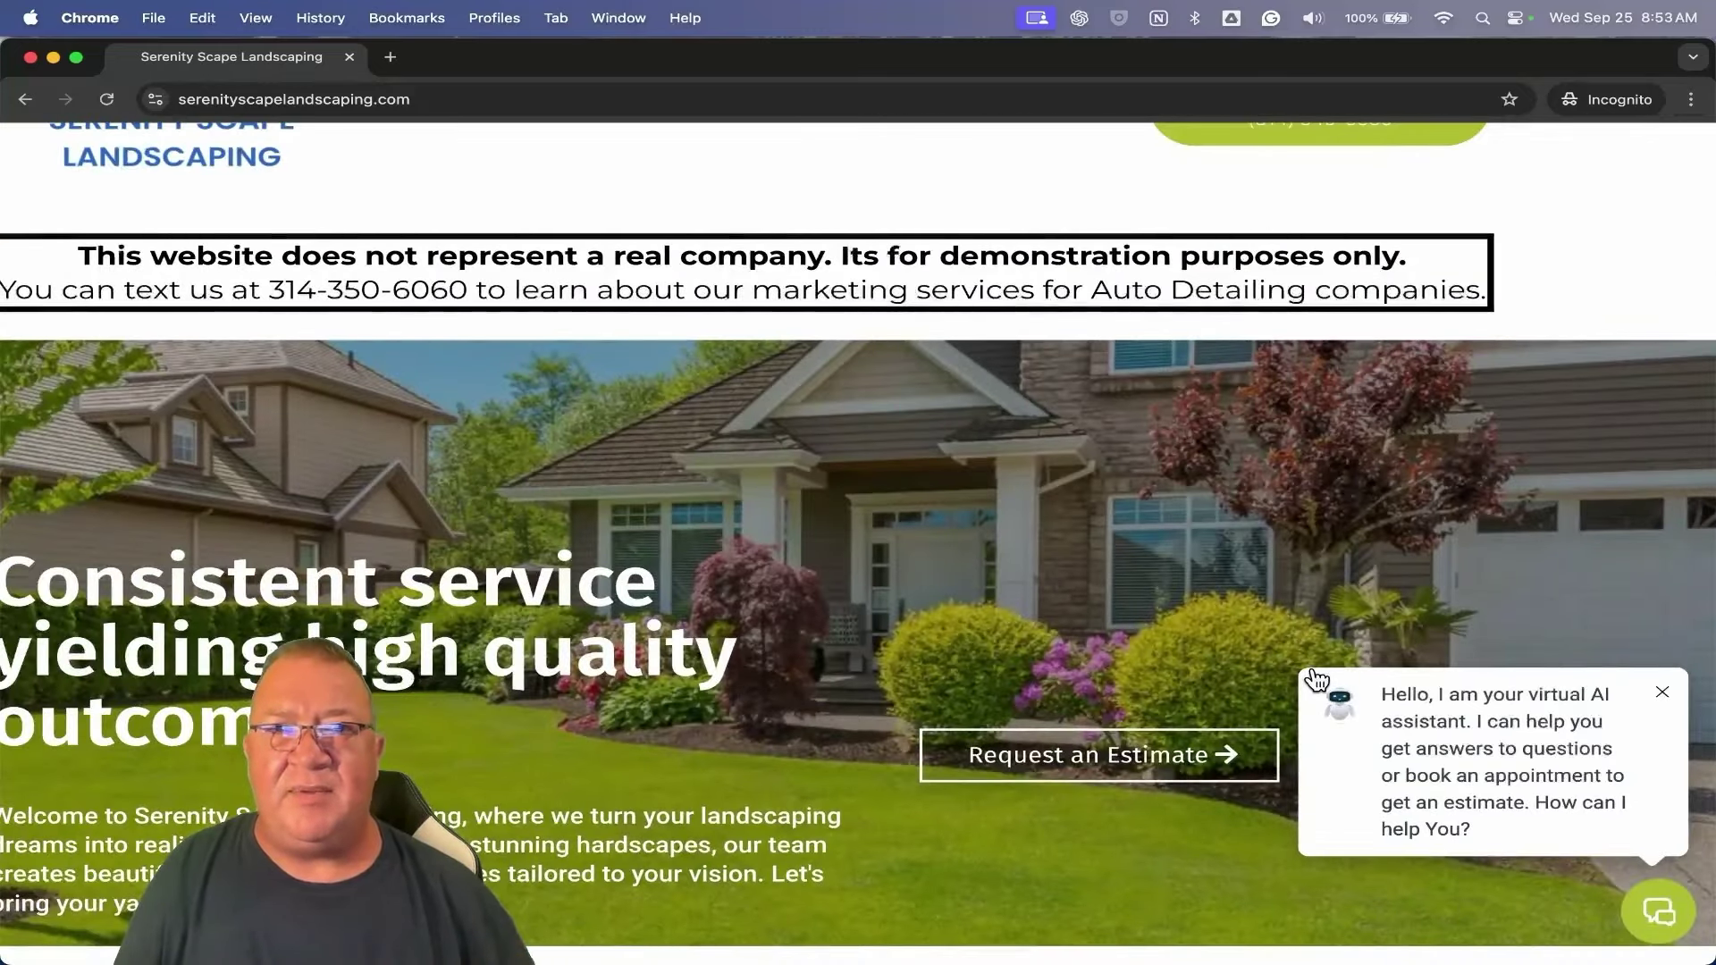
scroll(1317, 680, "down", 3)
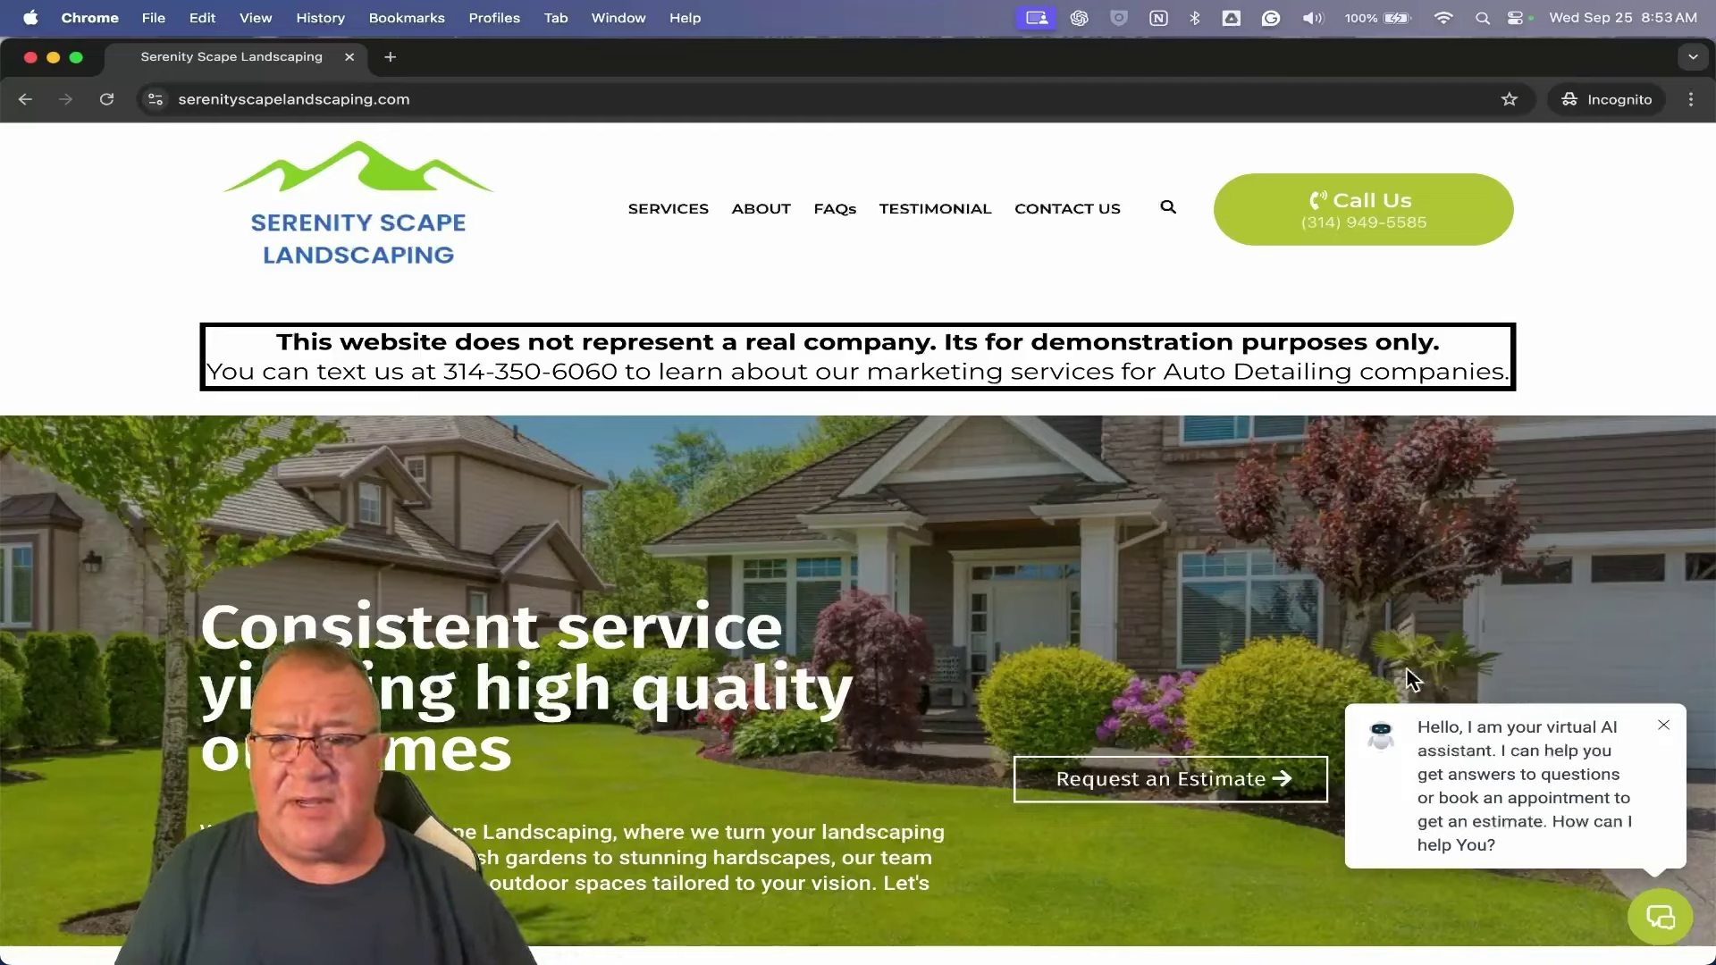
left_click(1668, 921)
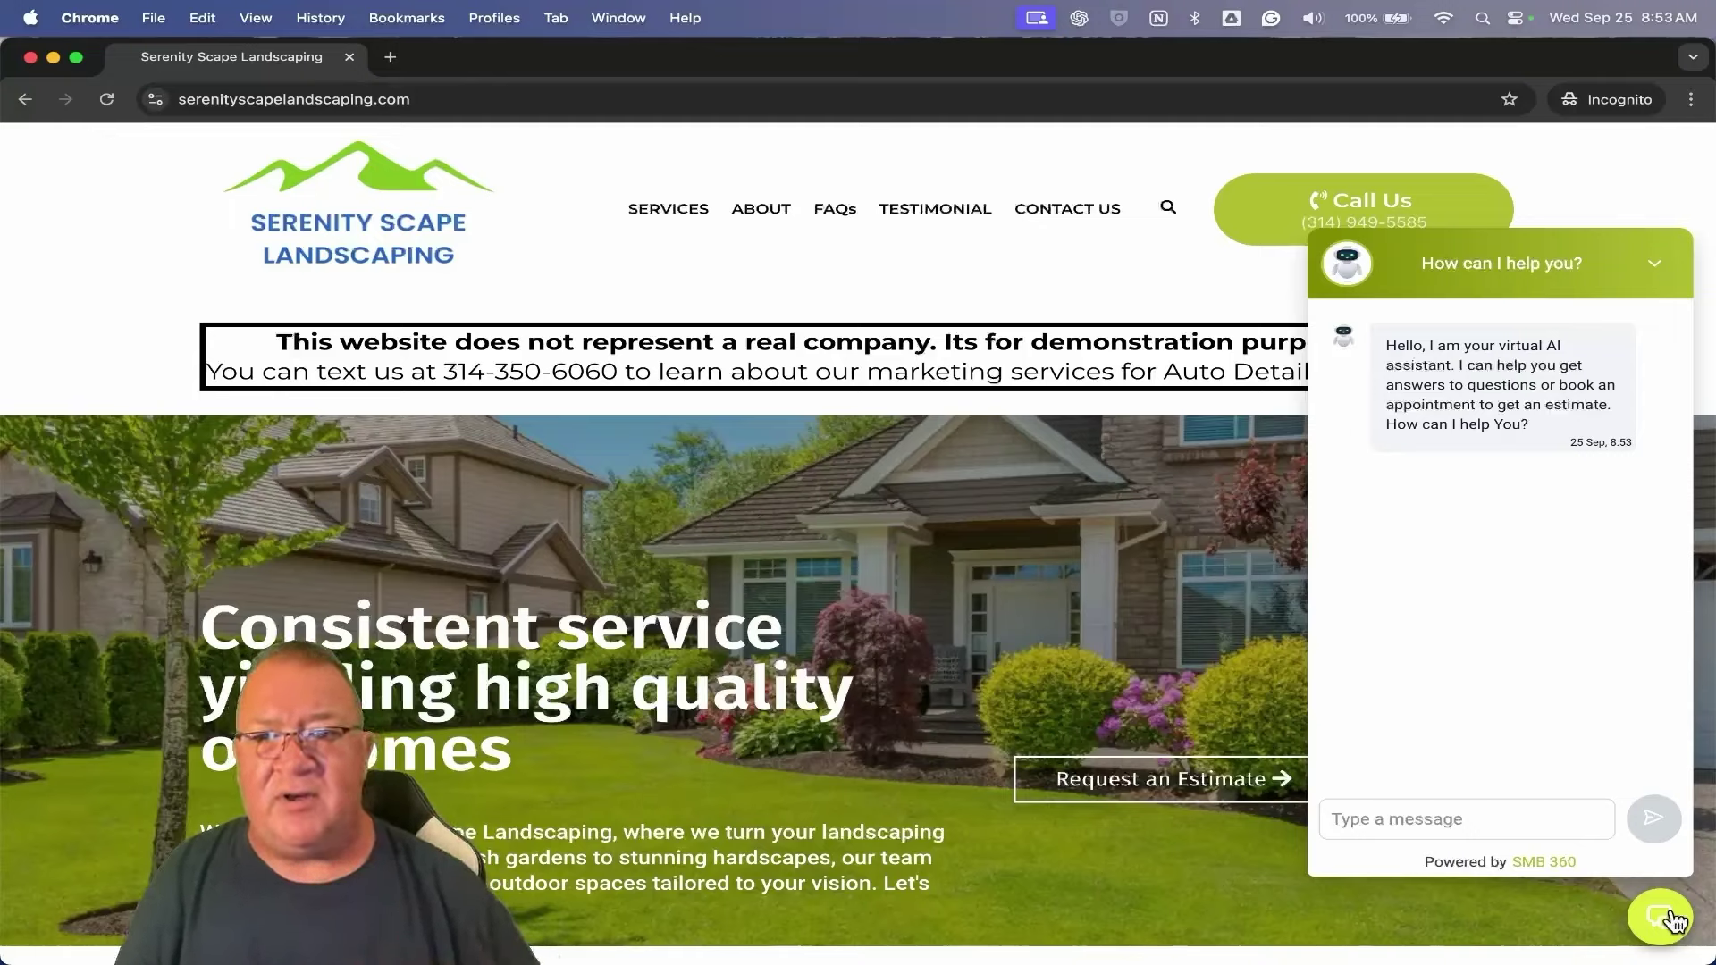
Ask the chat assistant 'do you offer lead removal service'.
left_click(1468, 823)
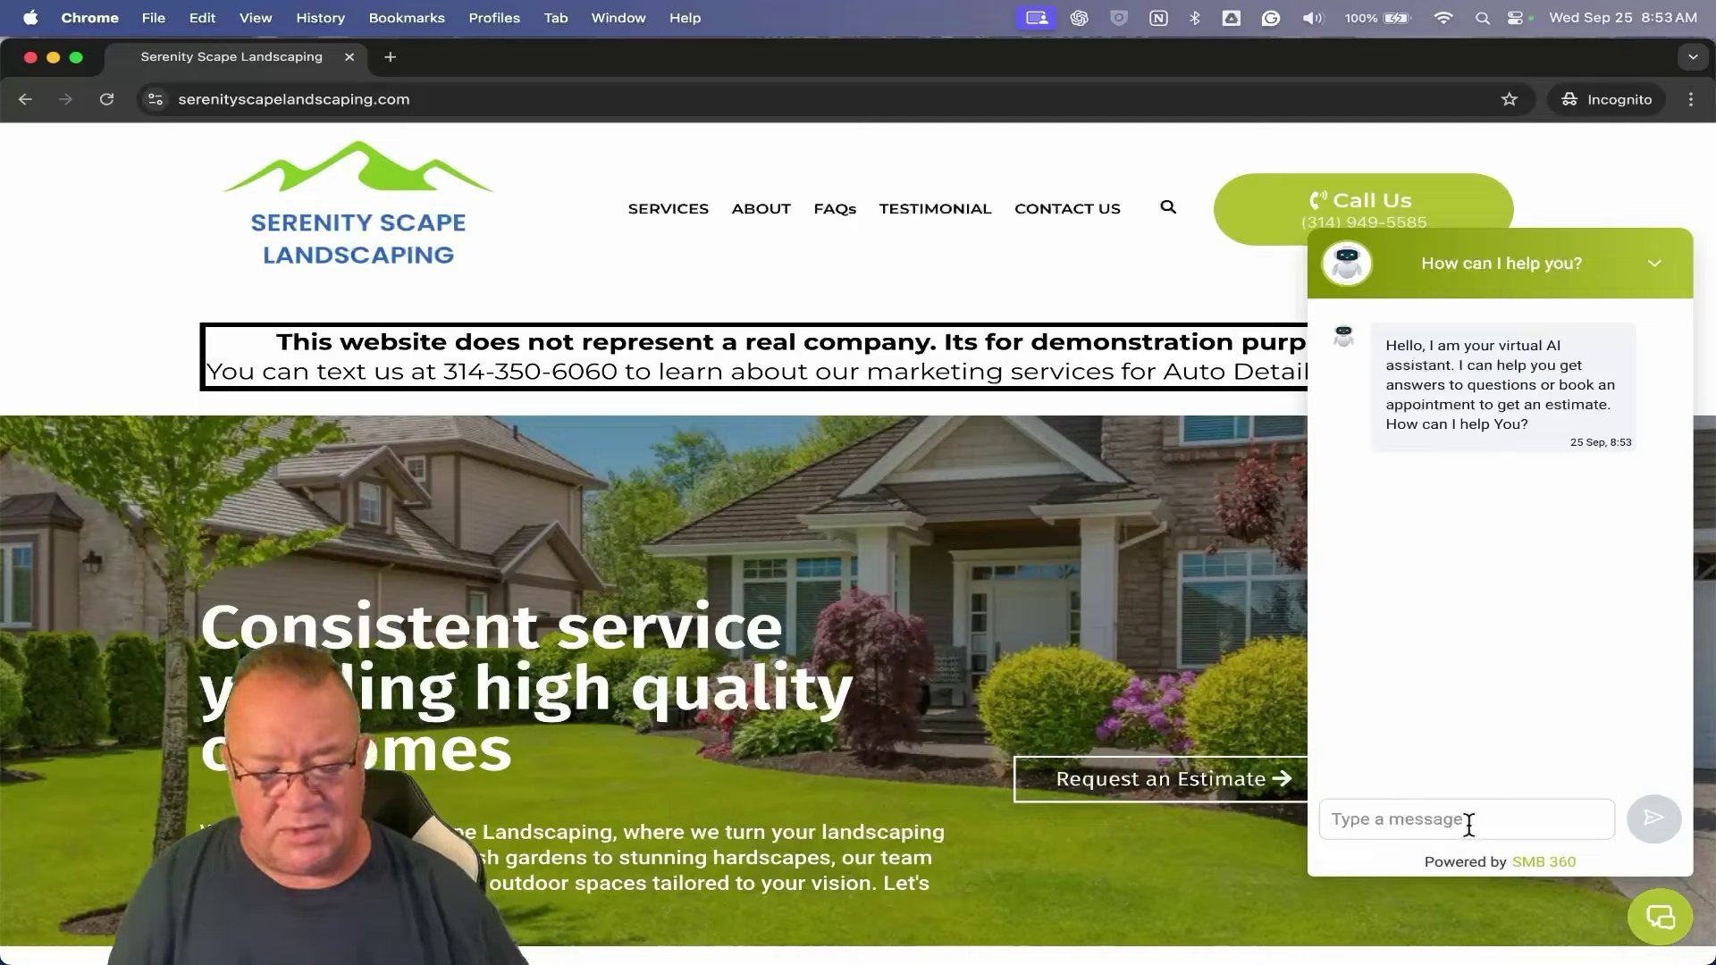
type("do ")
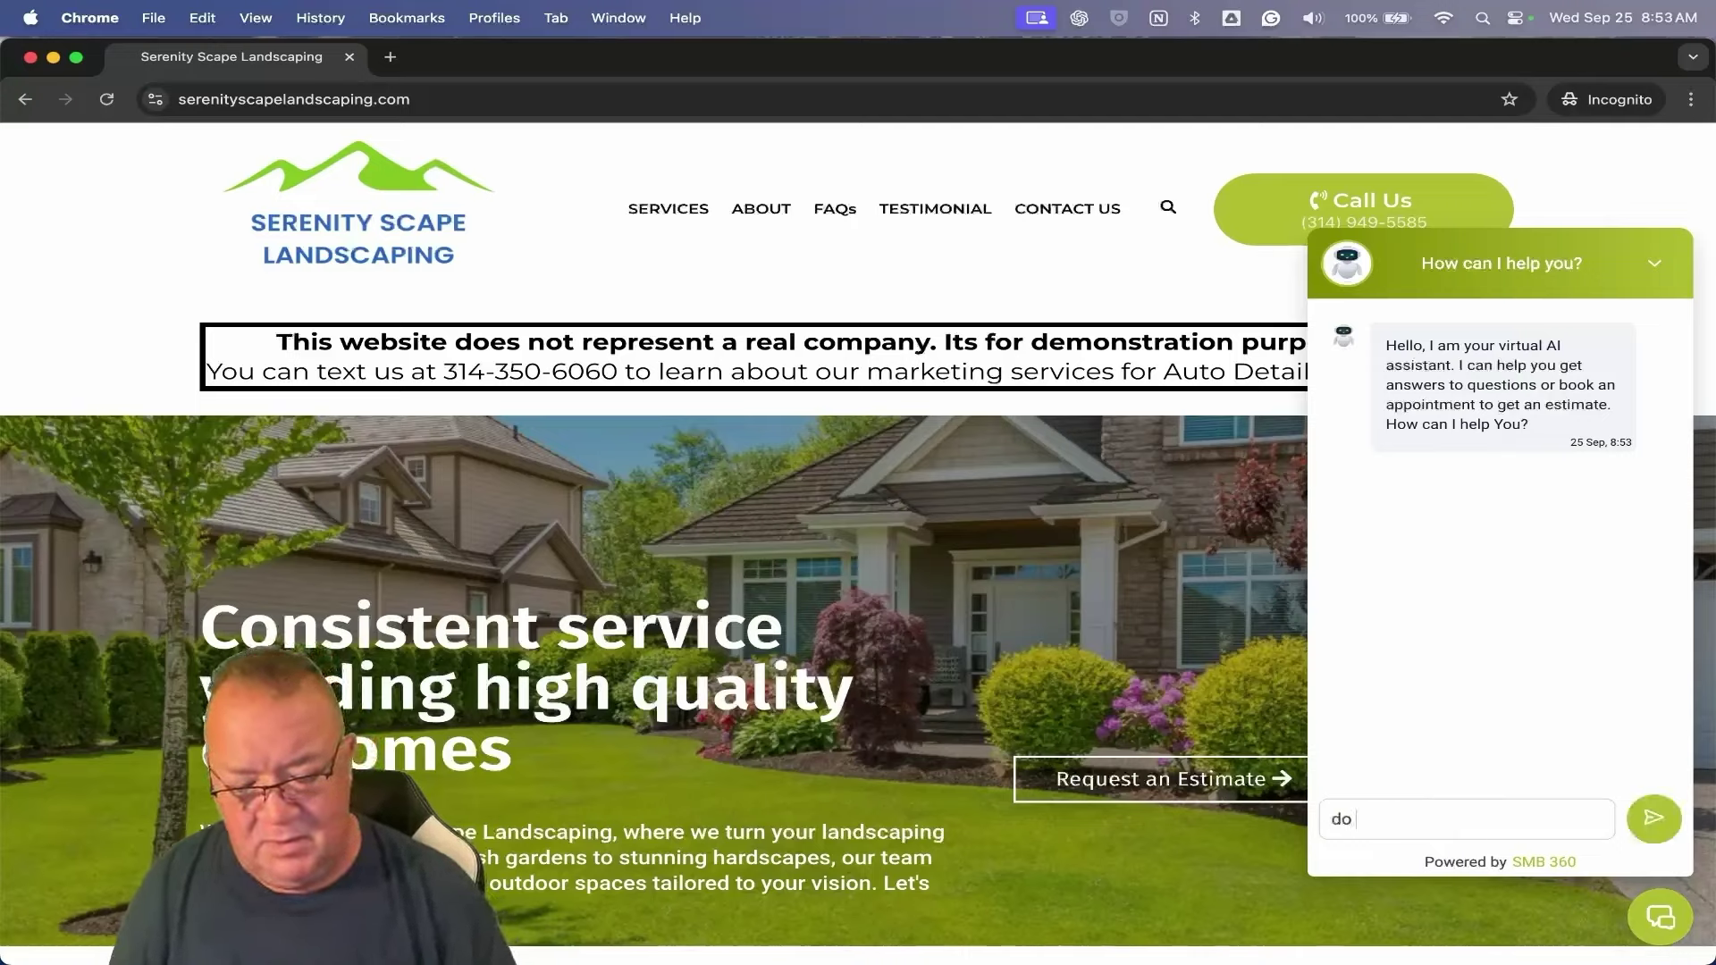
type("you offer l")
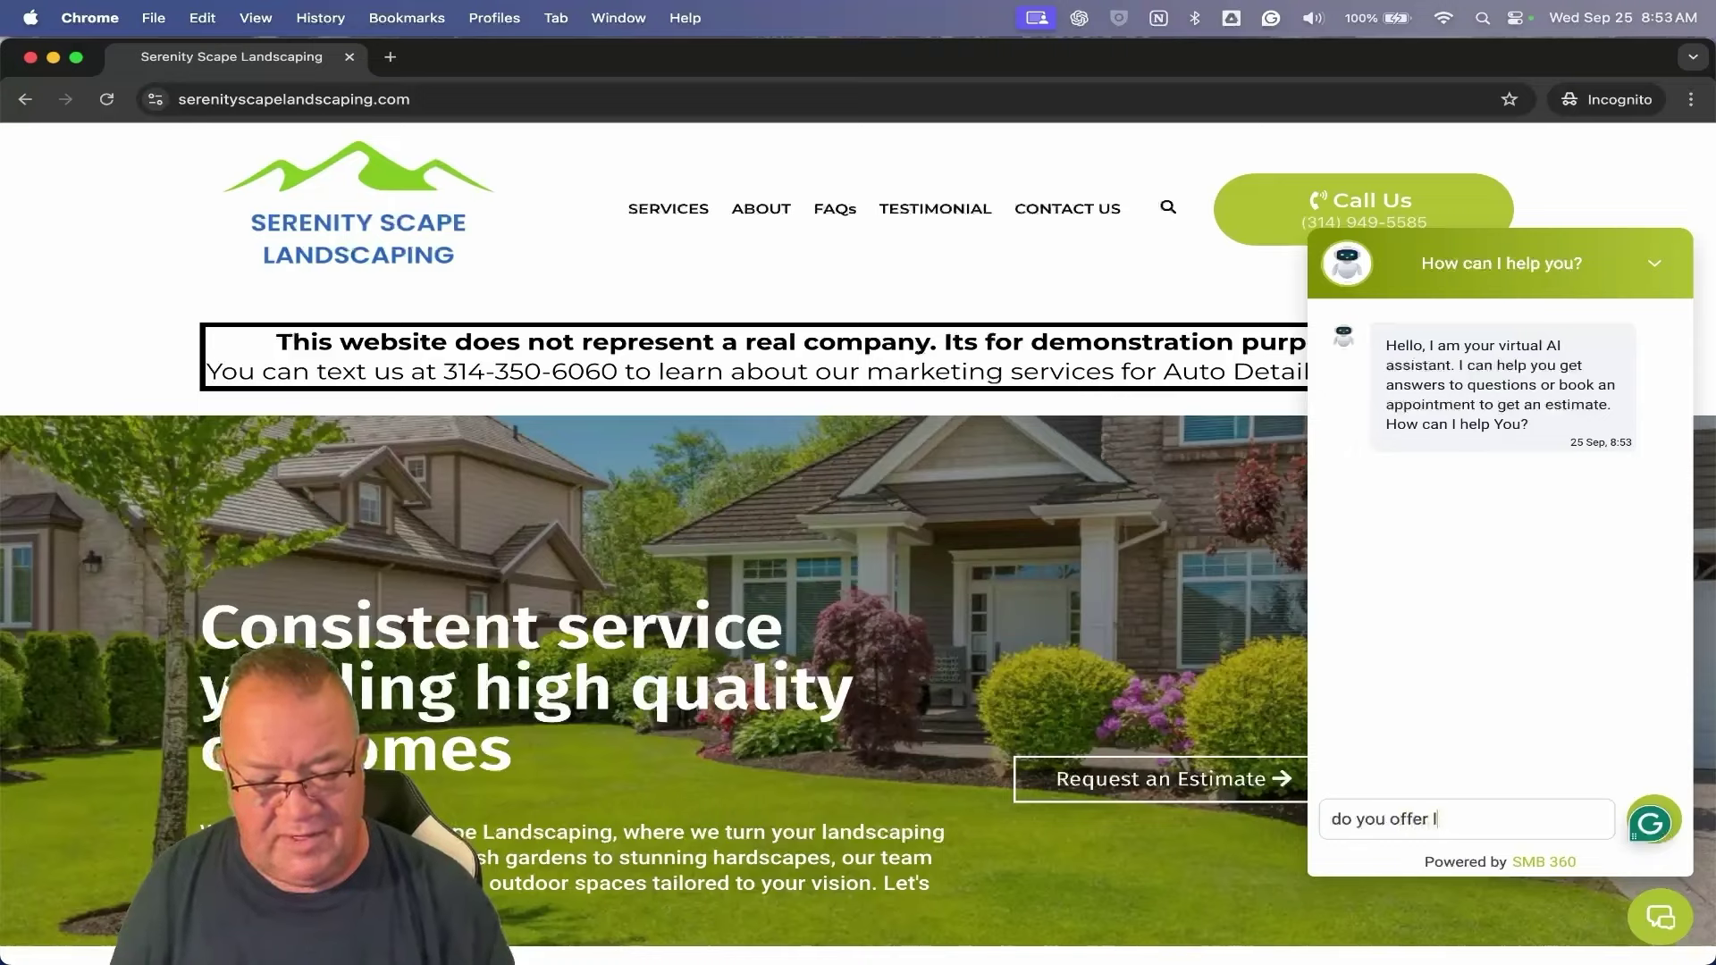
type("ead removal service")
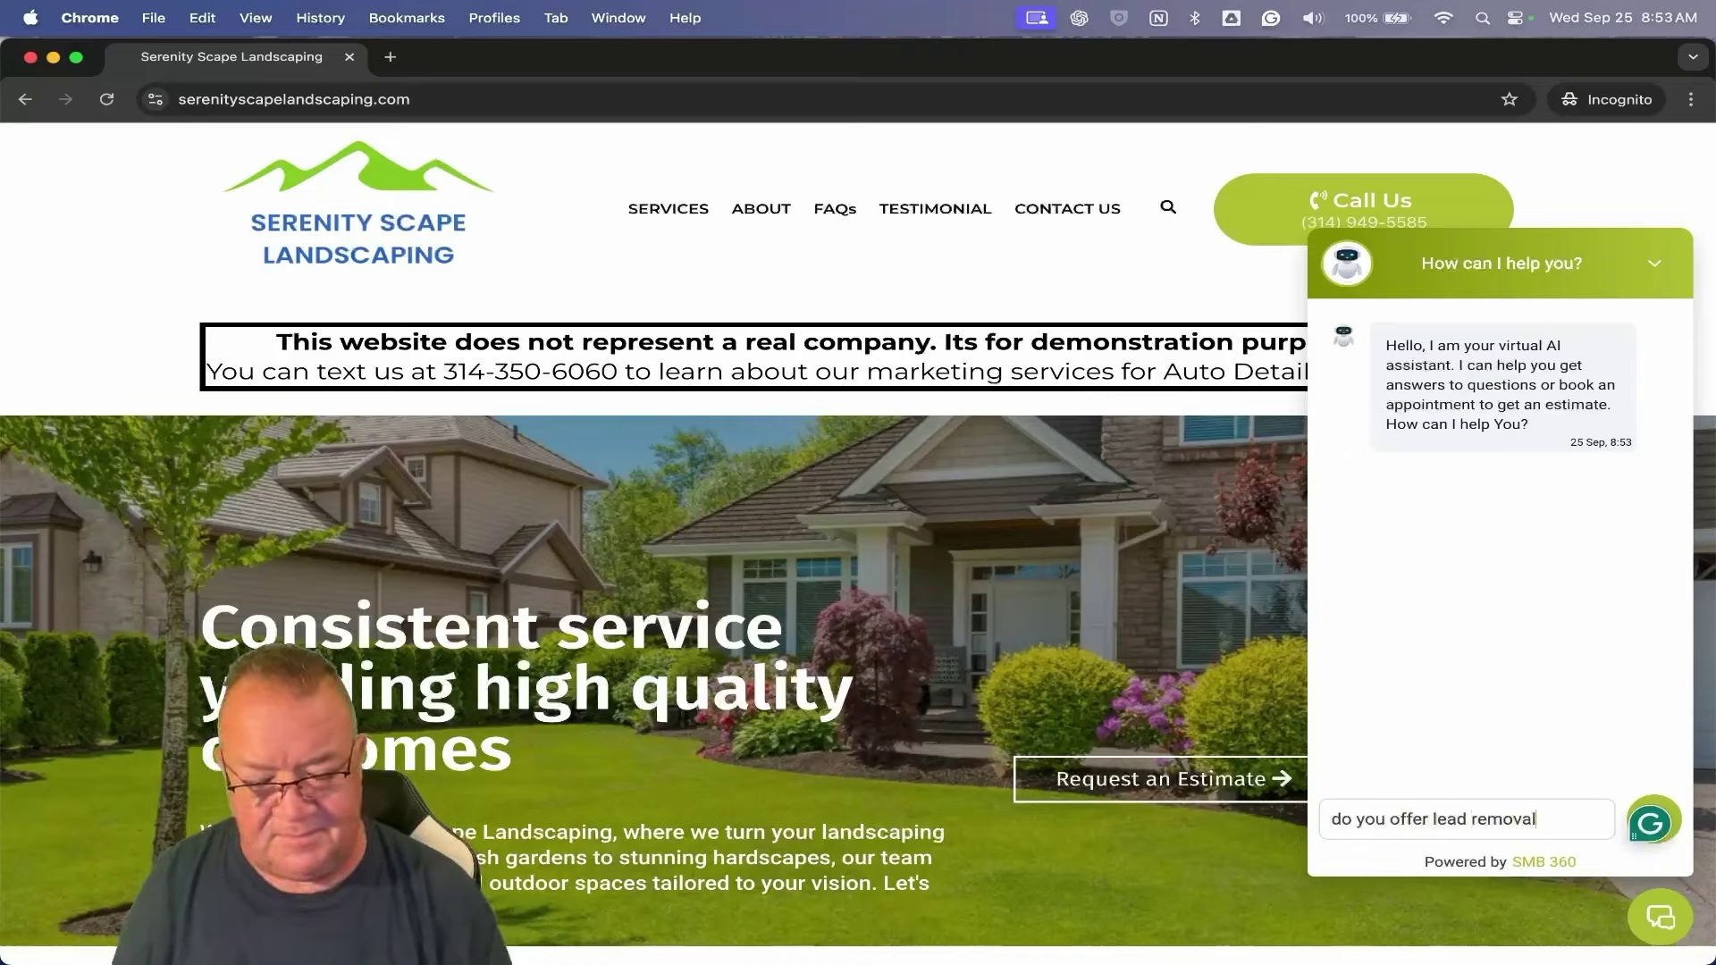
key("Return")
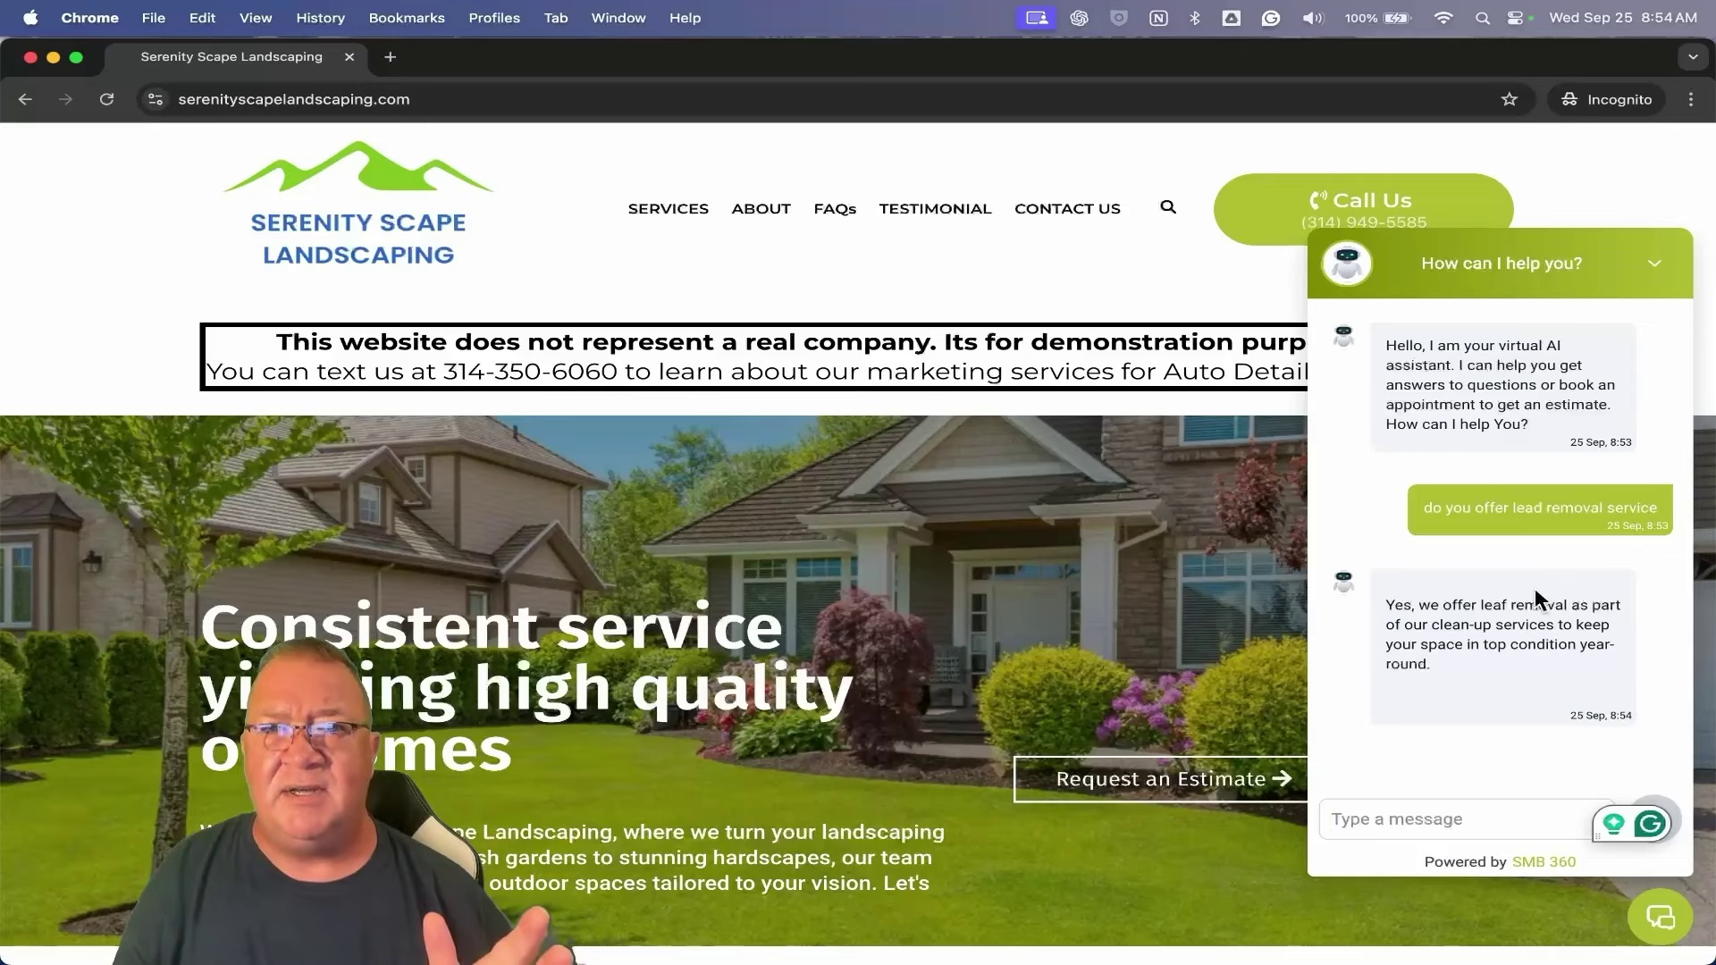
Ask 'great how to I book an appointment' and read the reply requesting a full name.
scroll(1536, 587, "down", 3)
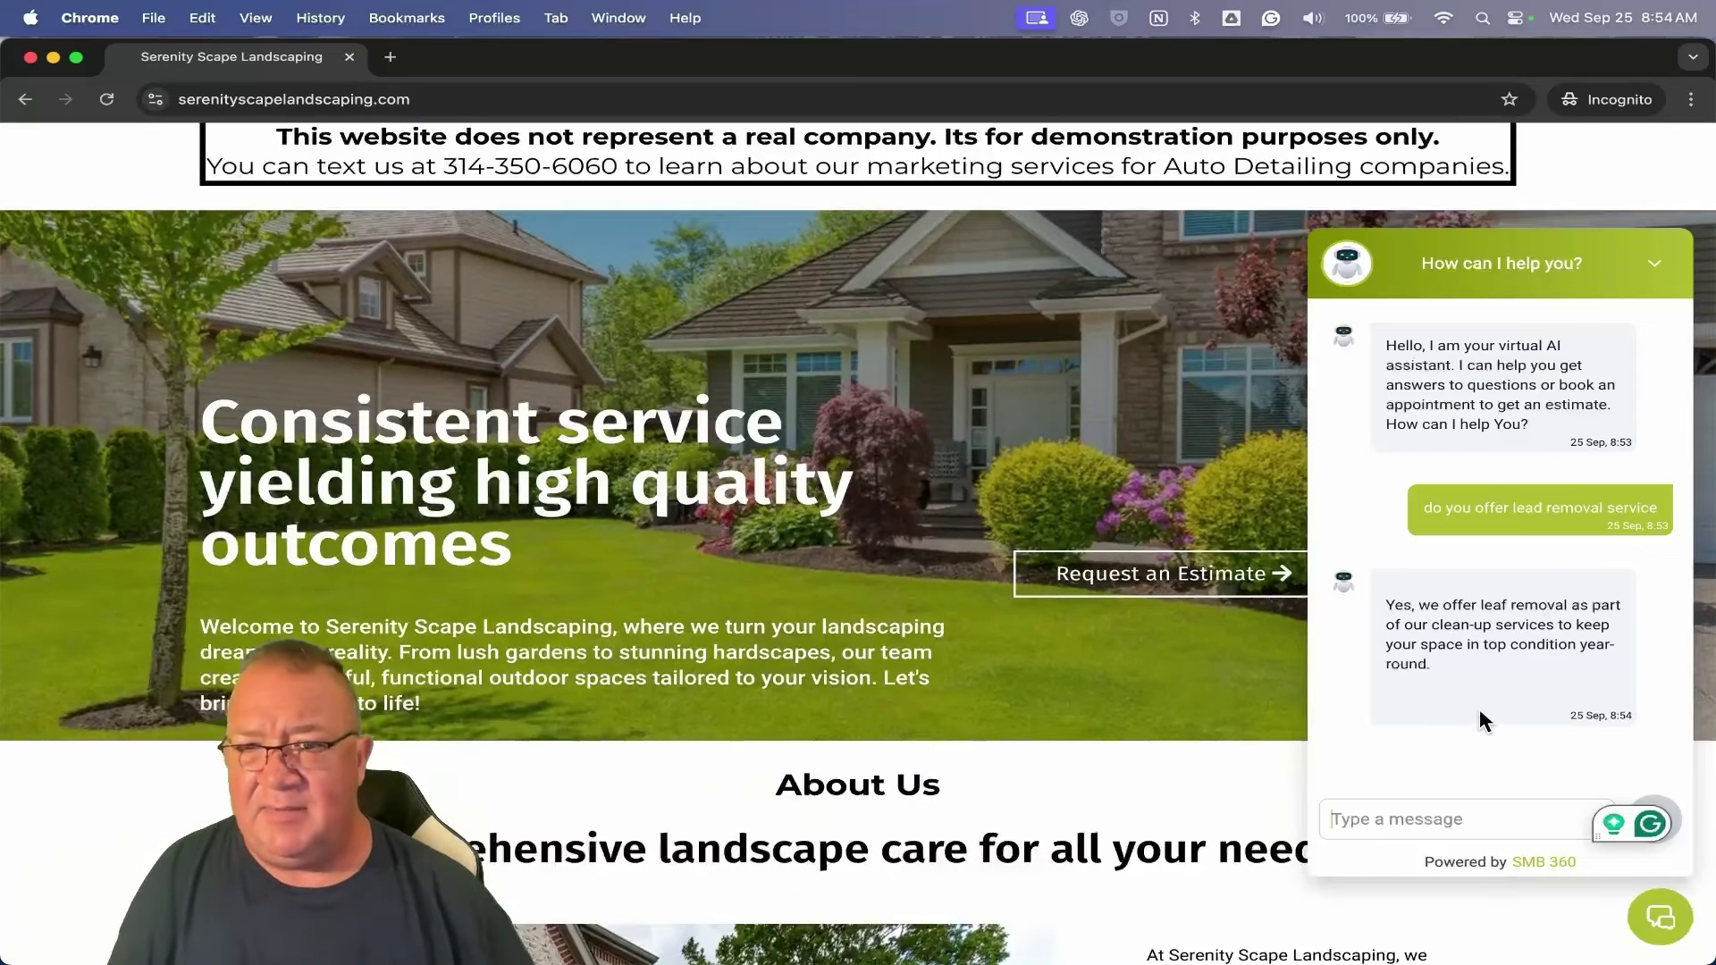
scroll(1478, 710, "right", 3)
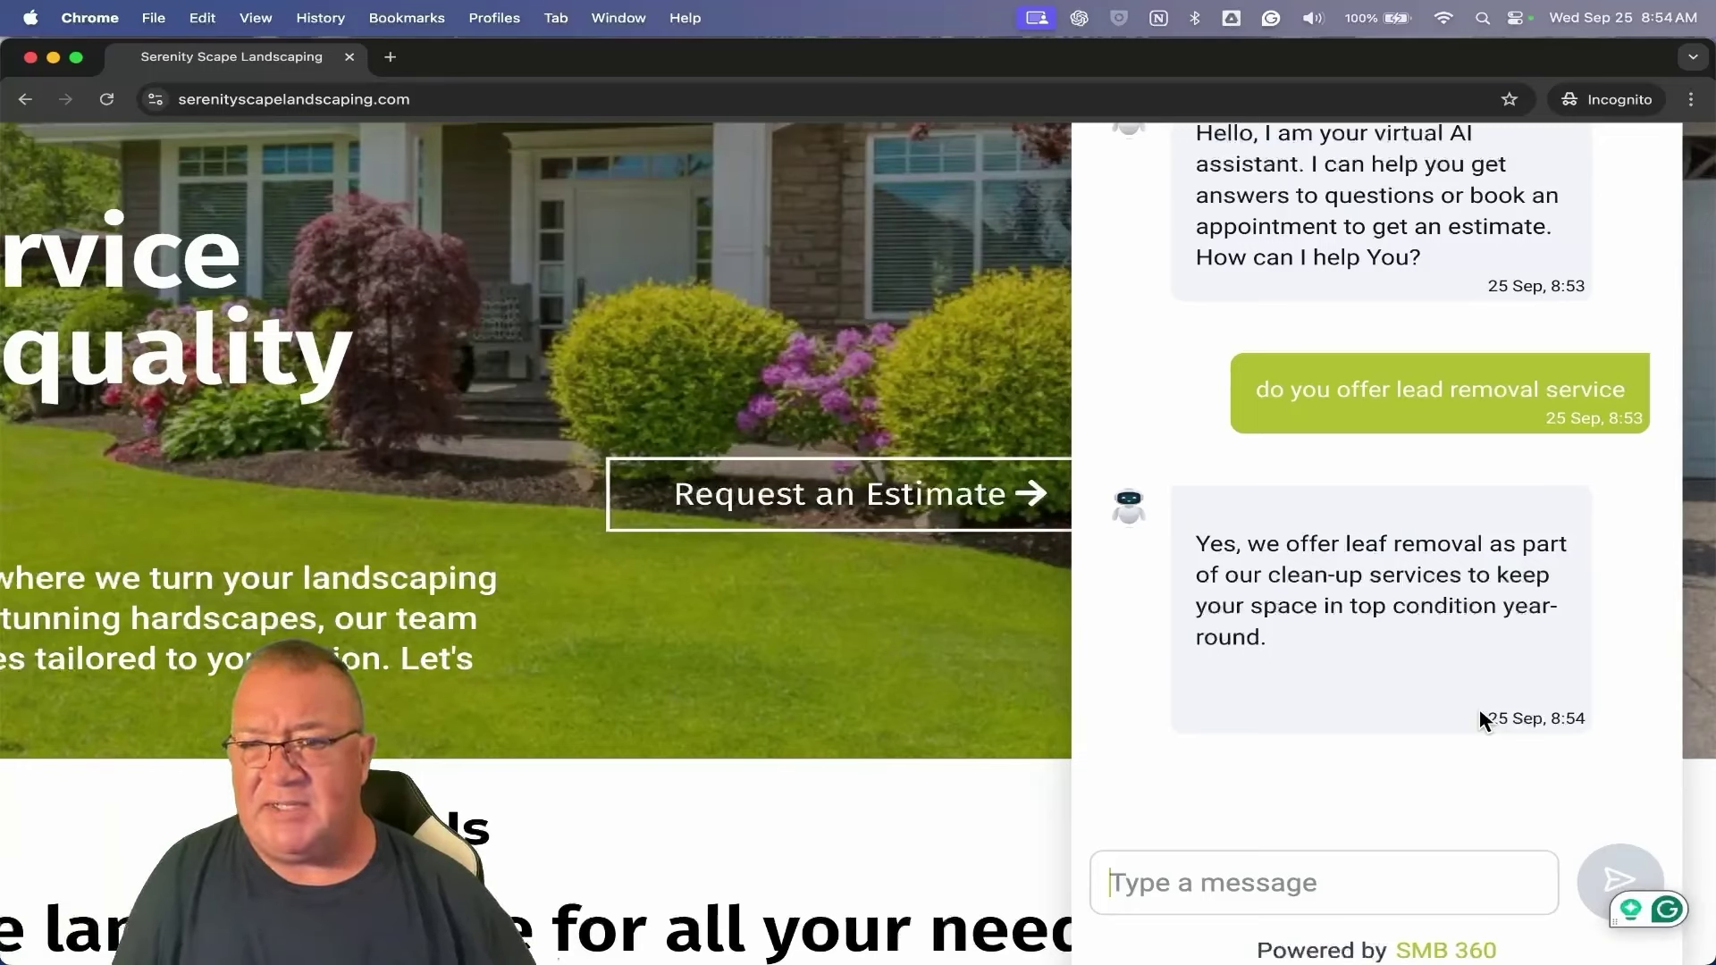
type("g")
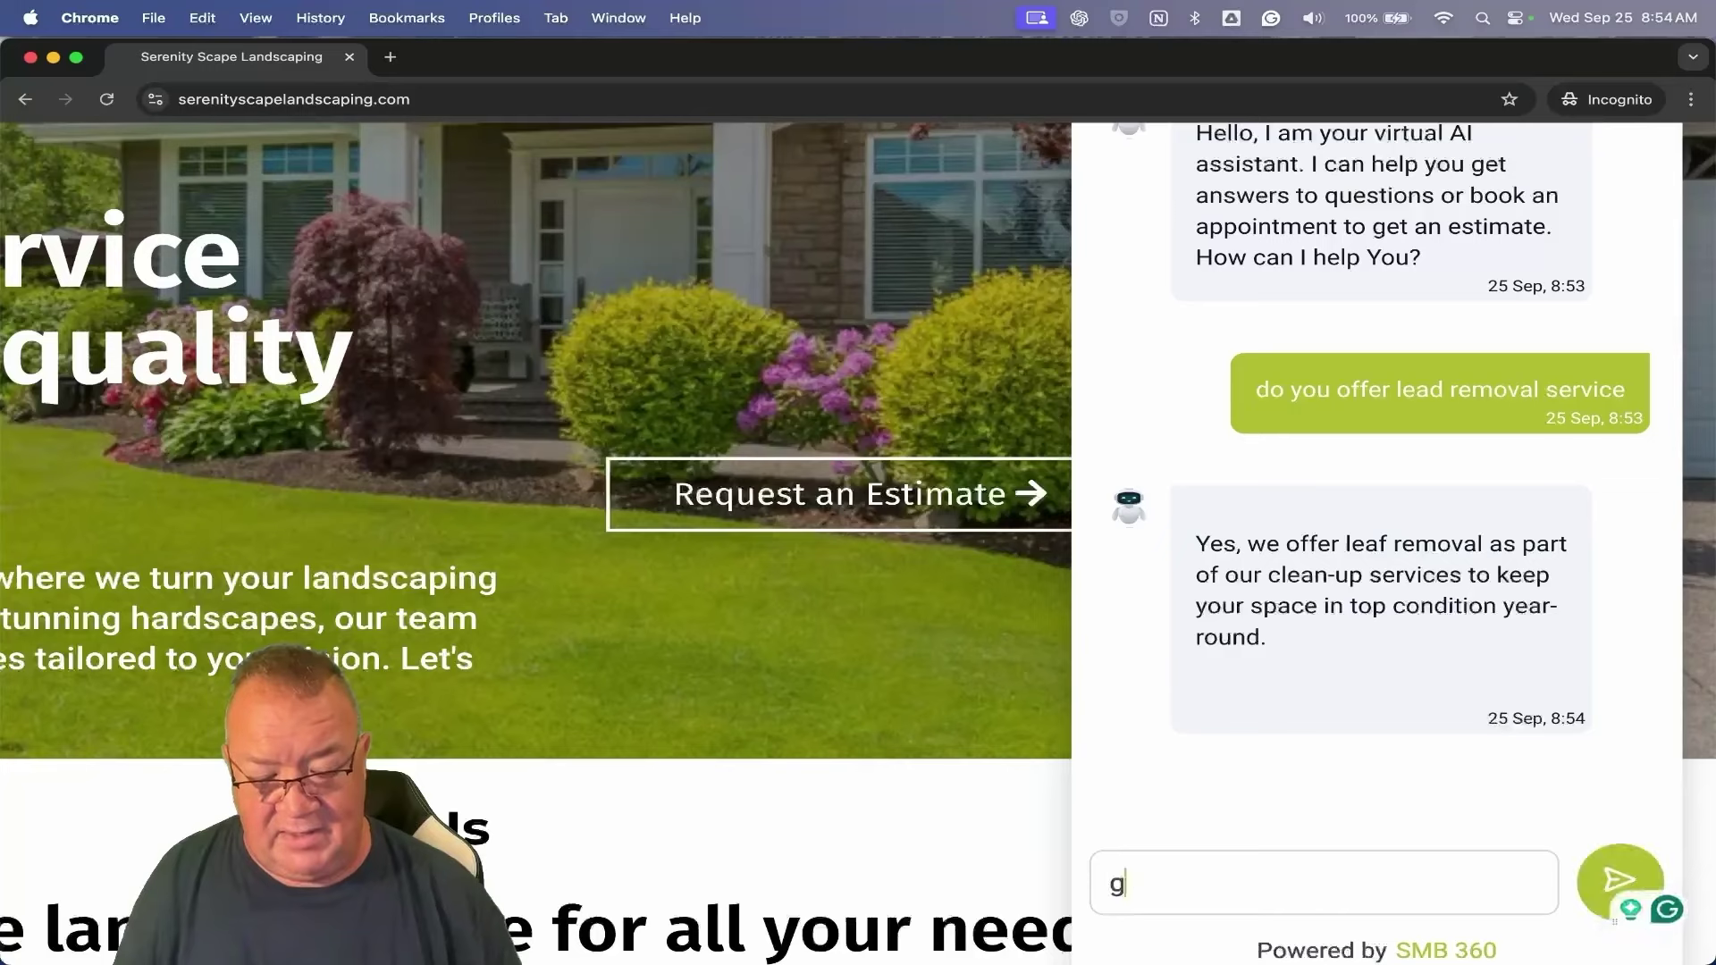
type("reat how to I book an appointment")
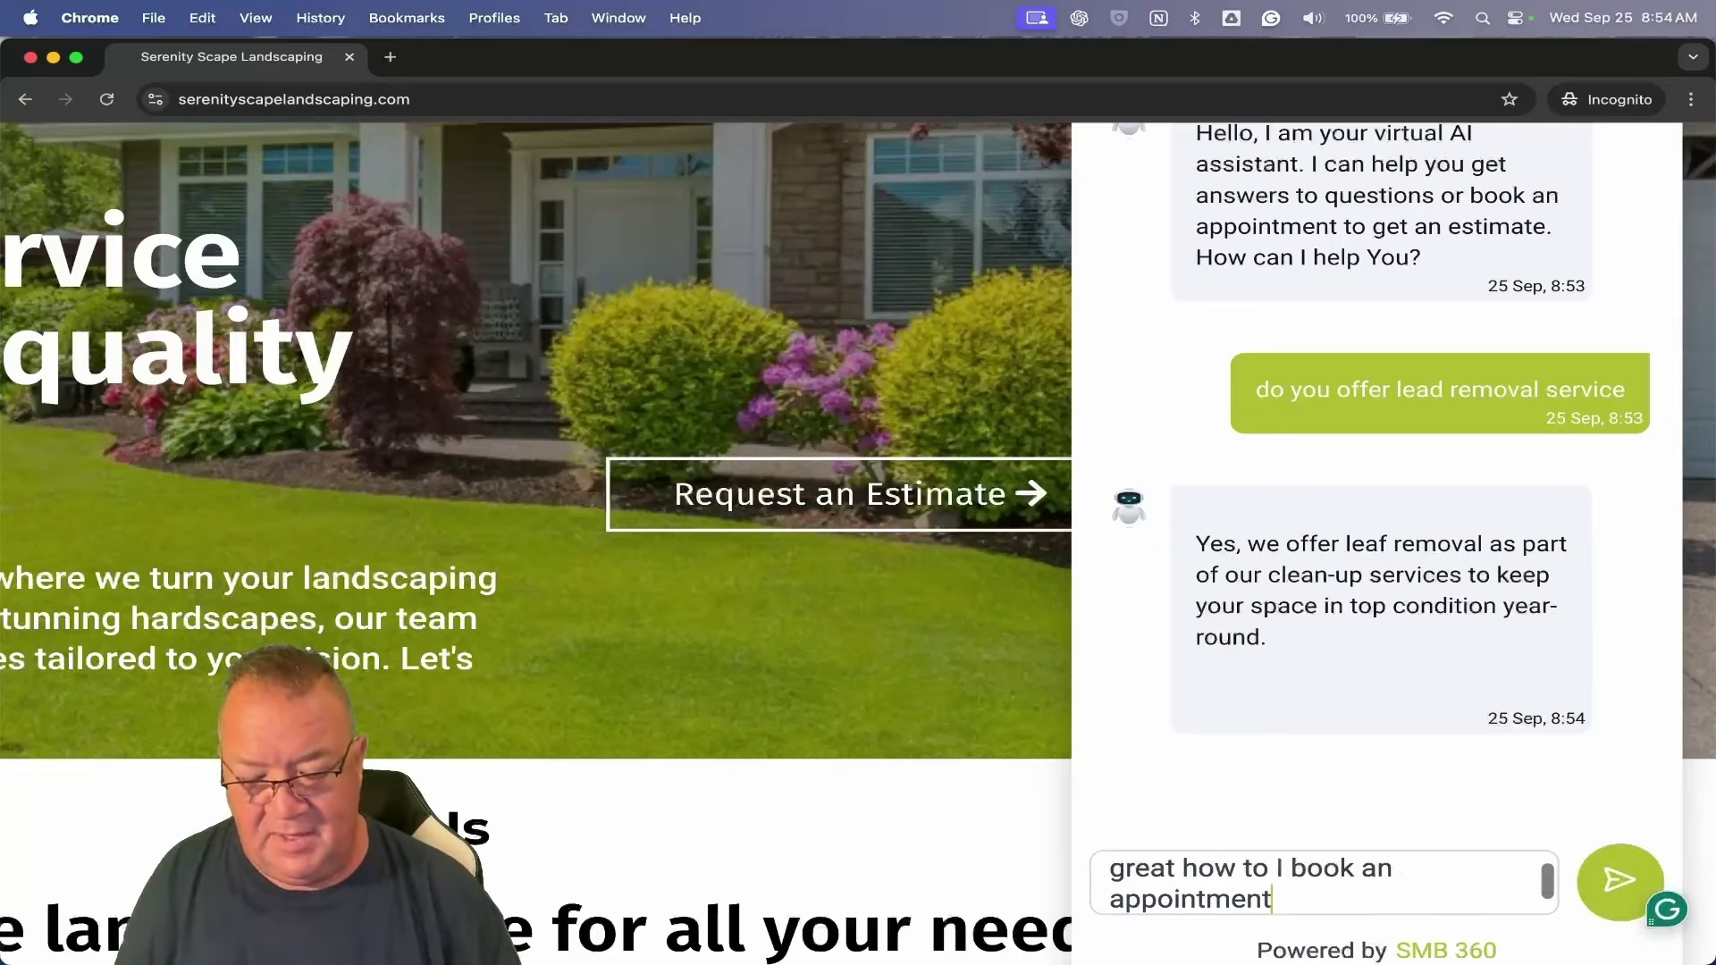
key("Return")
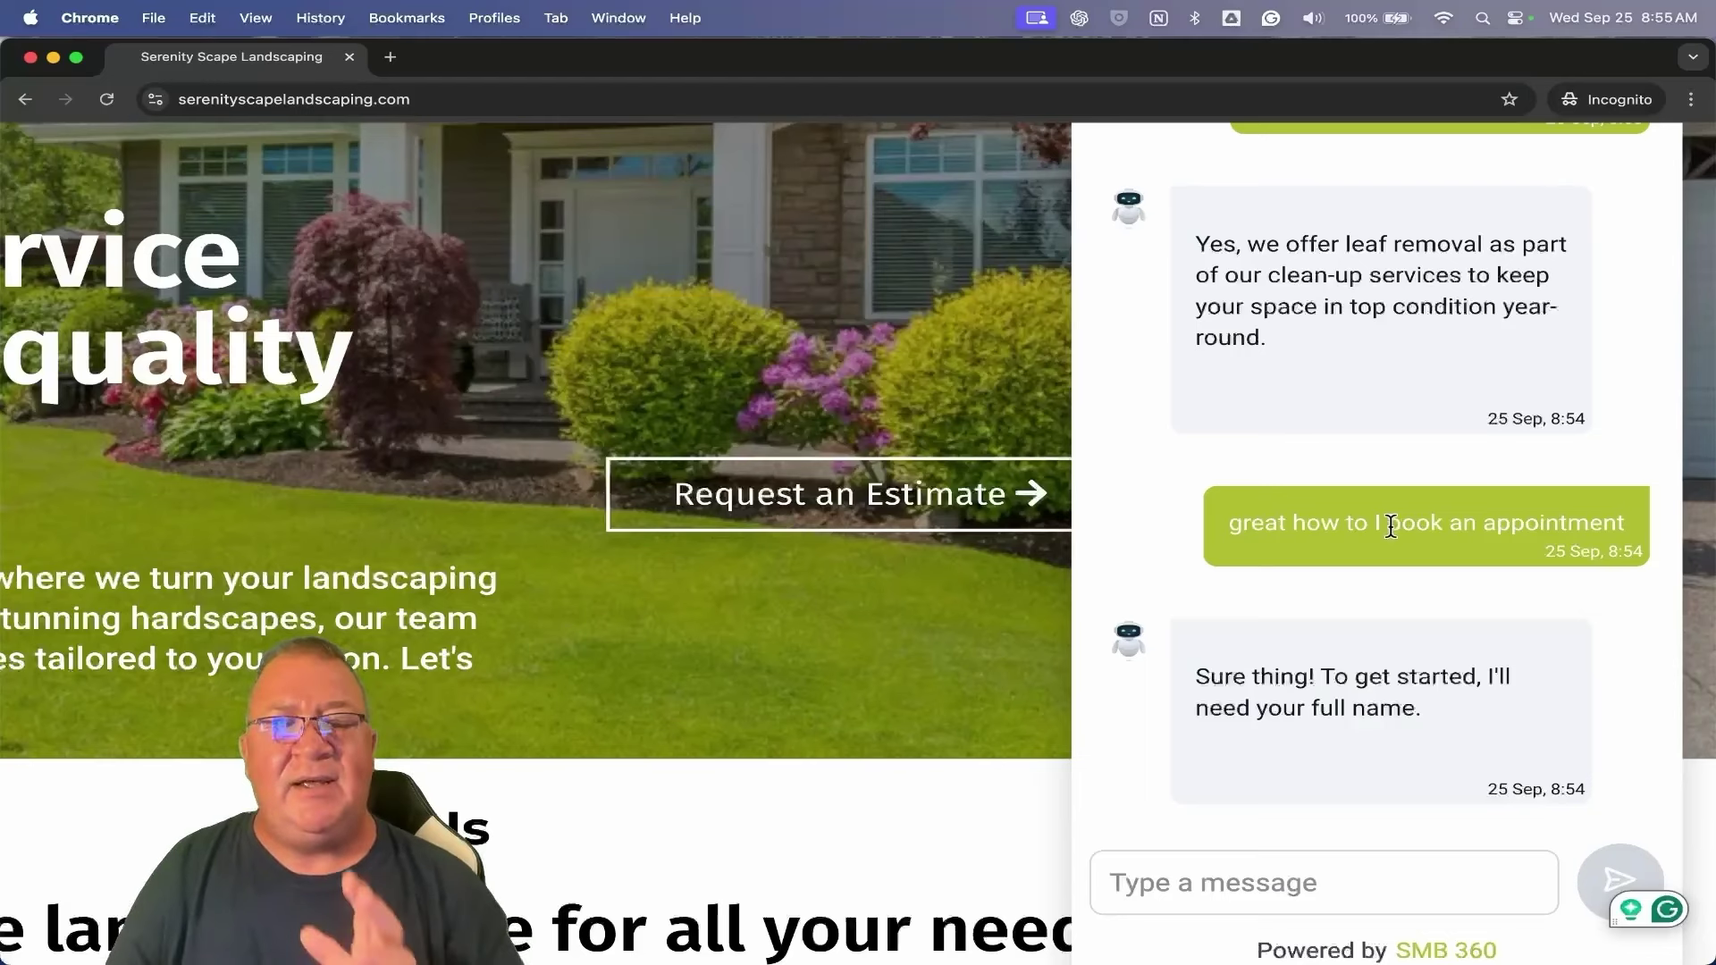
scroll(1199, 490, "down", 5)
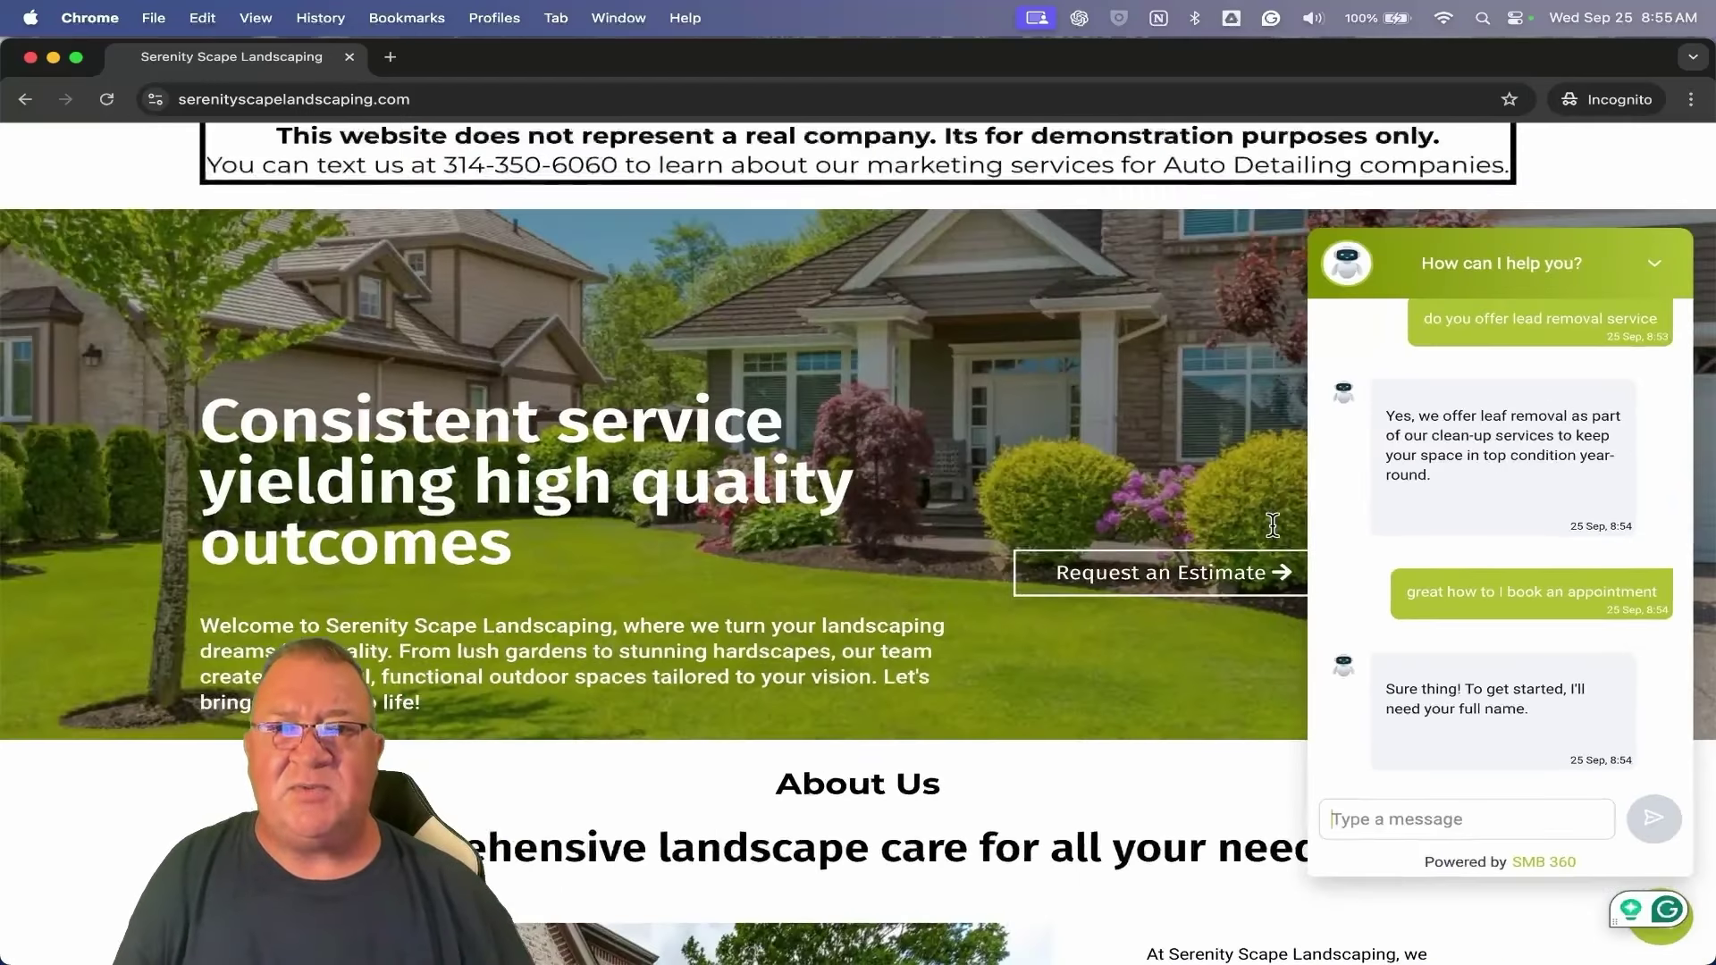
Close the incognito window, save Conversation AI as Off, and switch to Landscaping Snapshot.
left_click(31, 57)
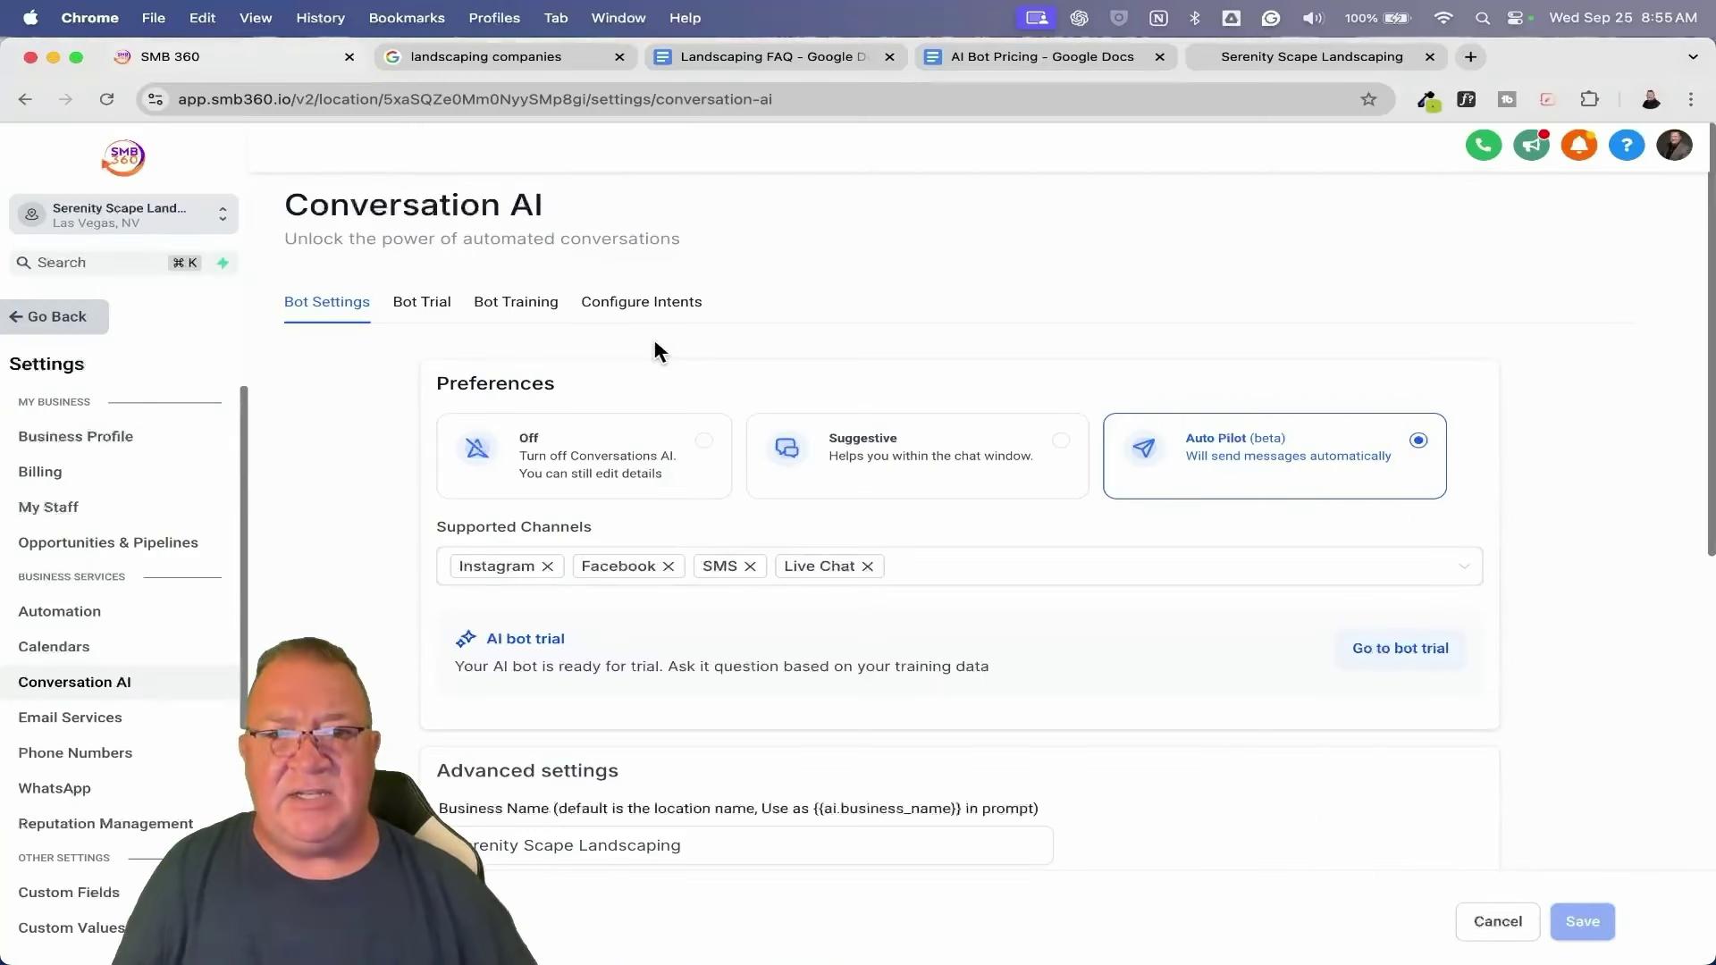
left_click(653, 462)
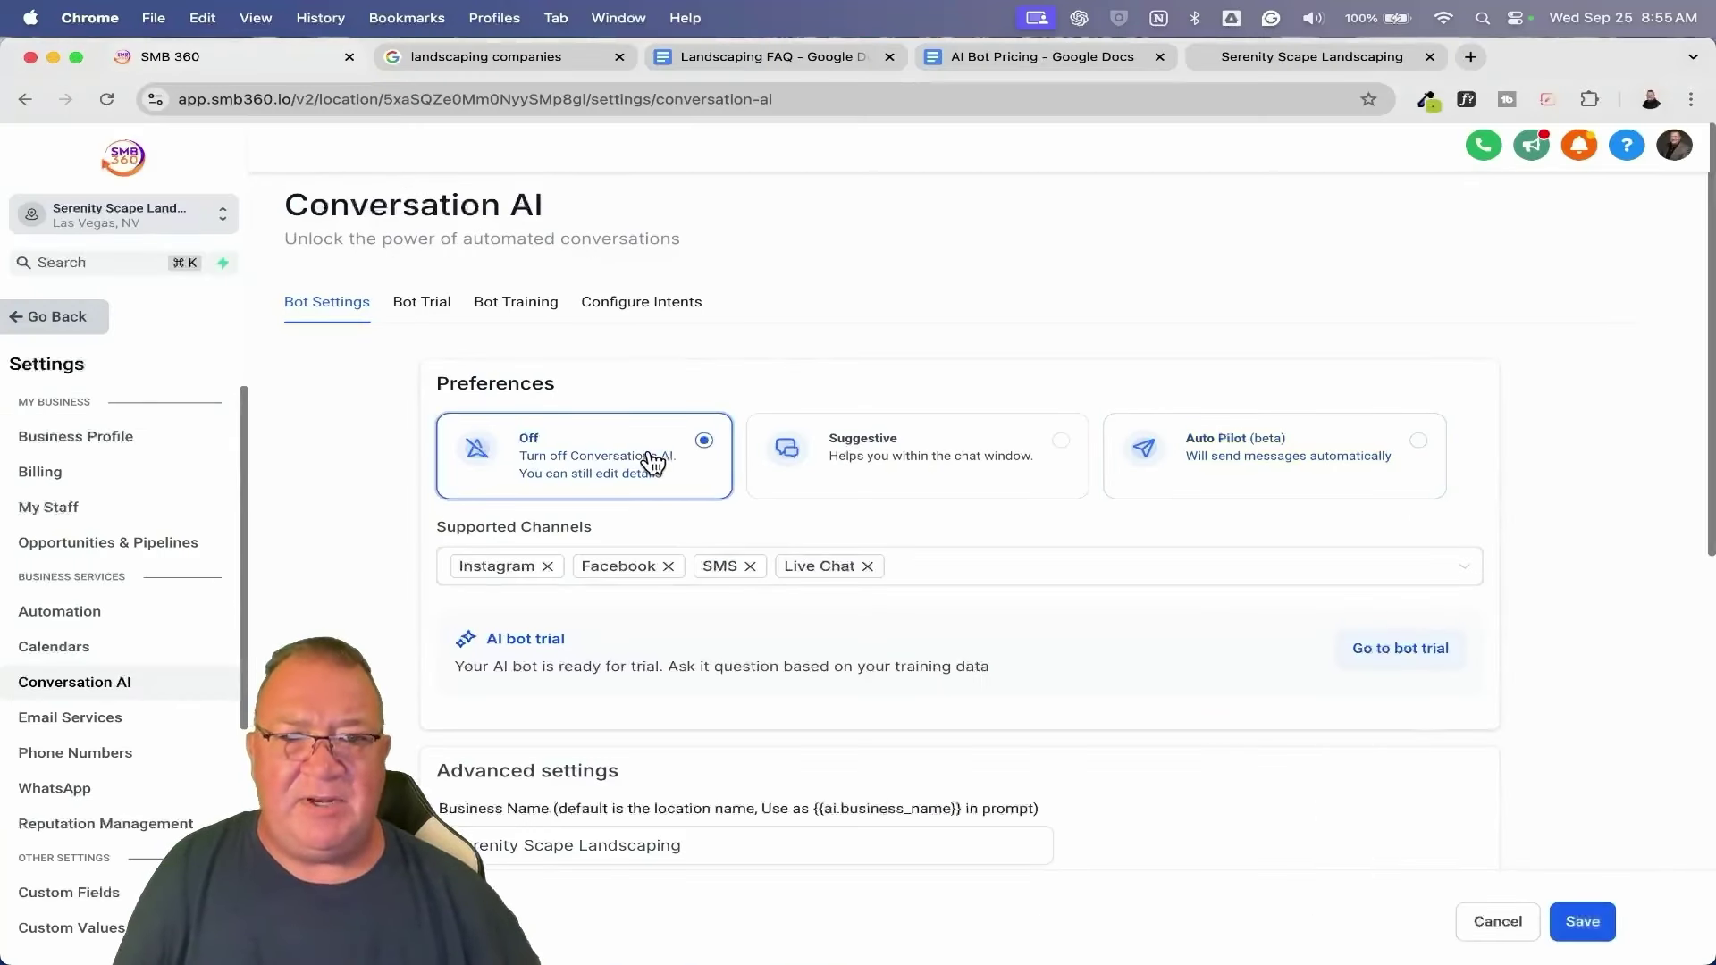
left_click(1578, 923)
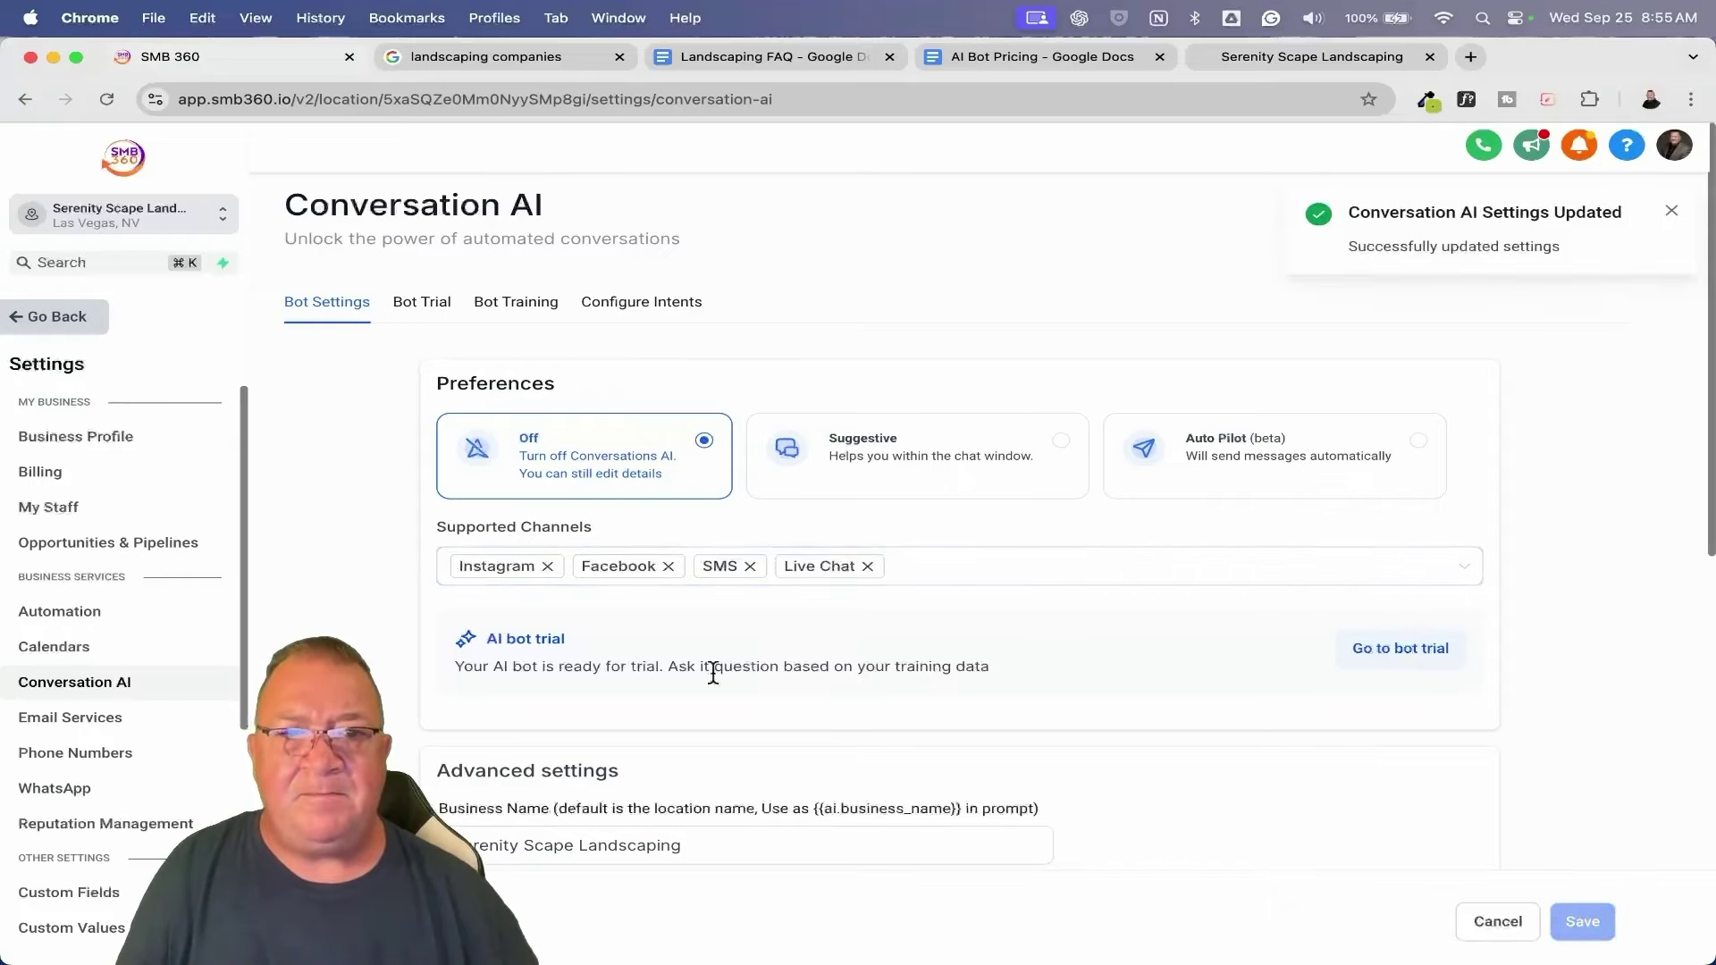
left_click(188, 219)
left_click(361, 366)
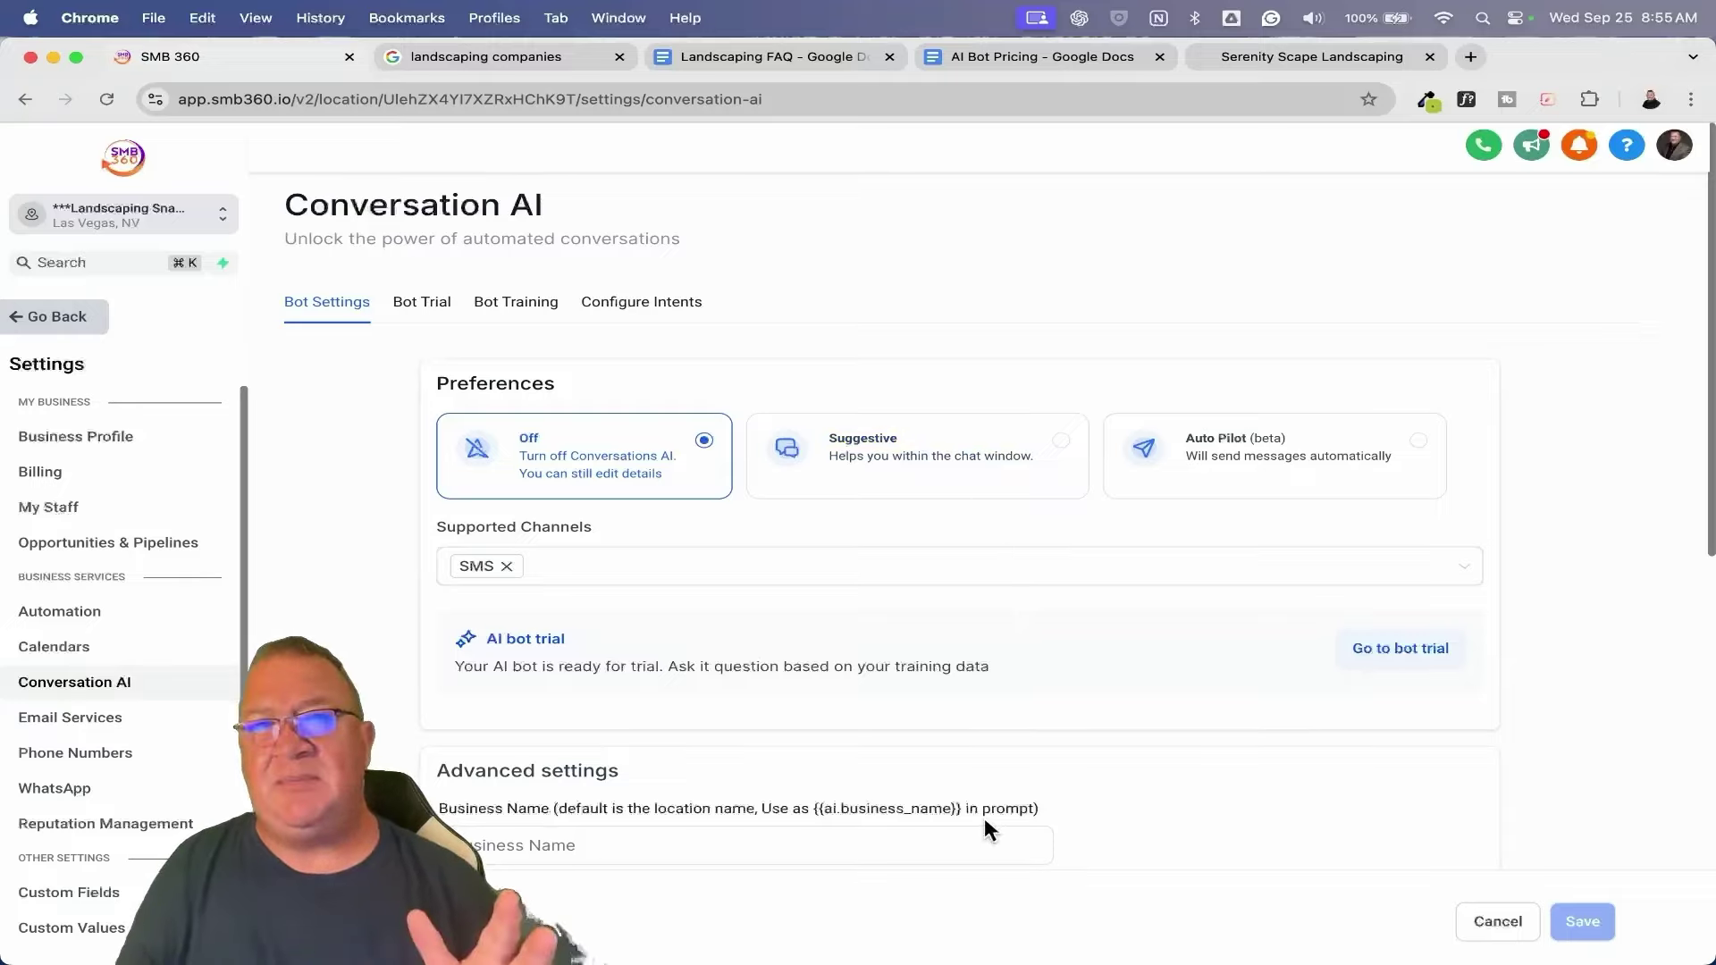
Review the Supported Channels dropdown without changes, then switch to the Landscaping FAQ doc.
left_click(1081, 579)
scroll(740, 649, "up", 5)
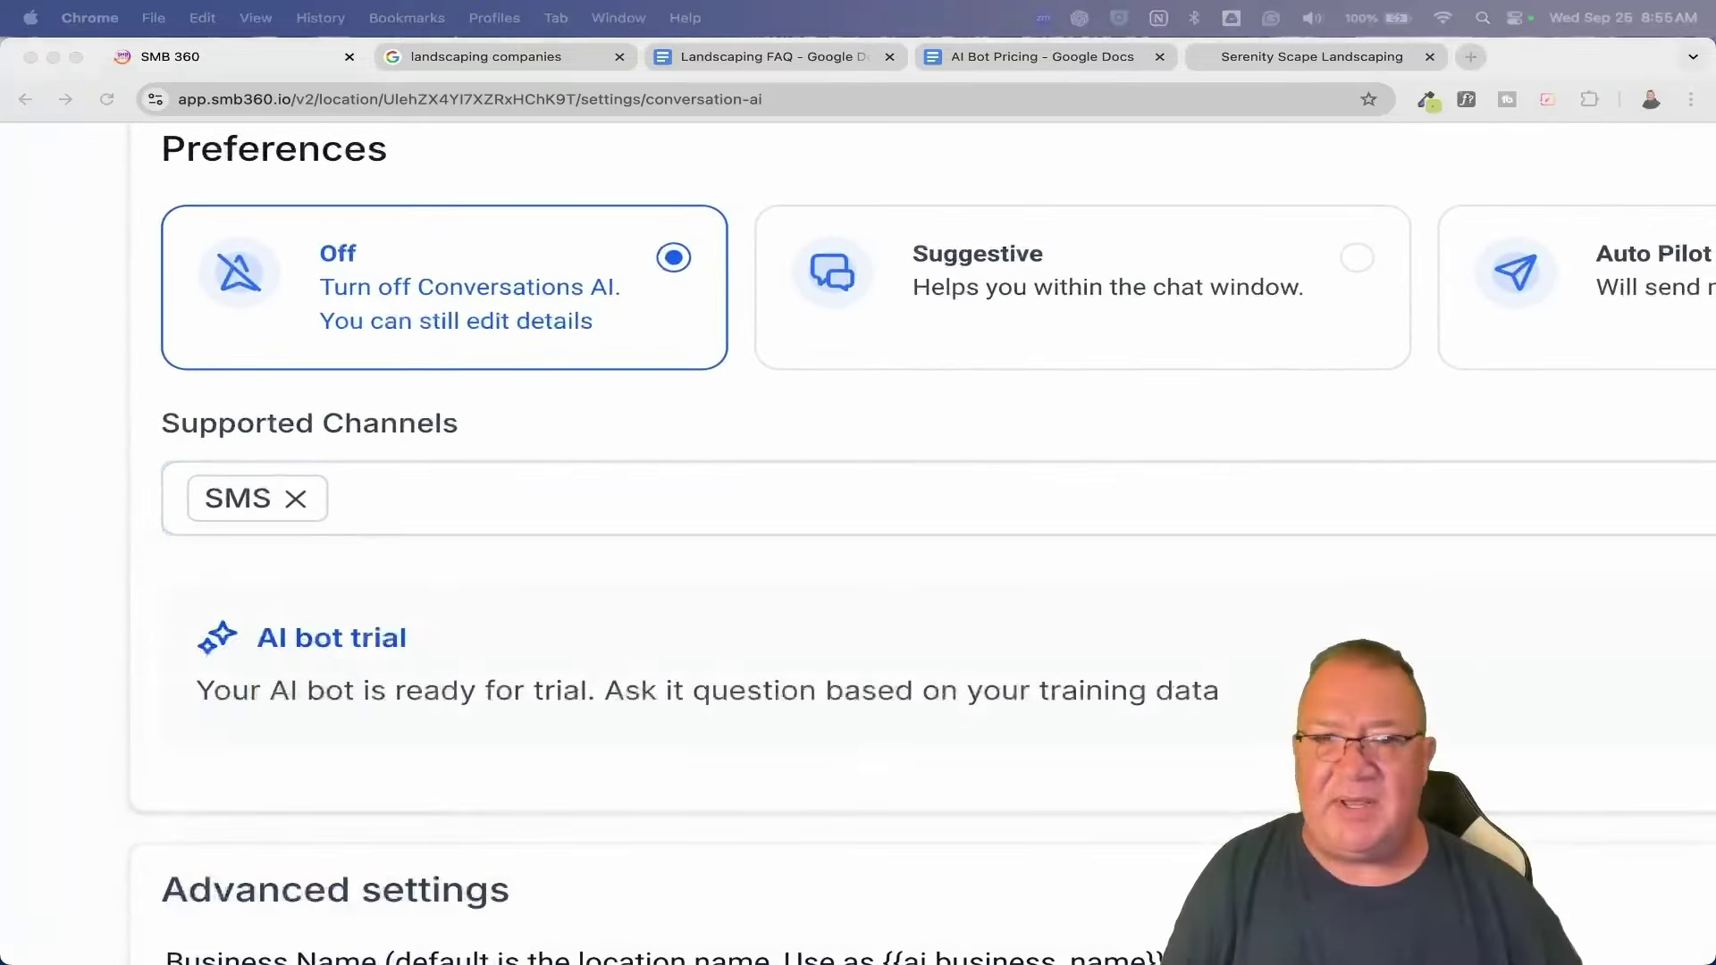
left_click(471, 517)
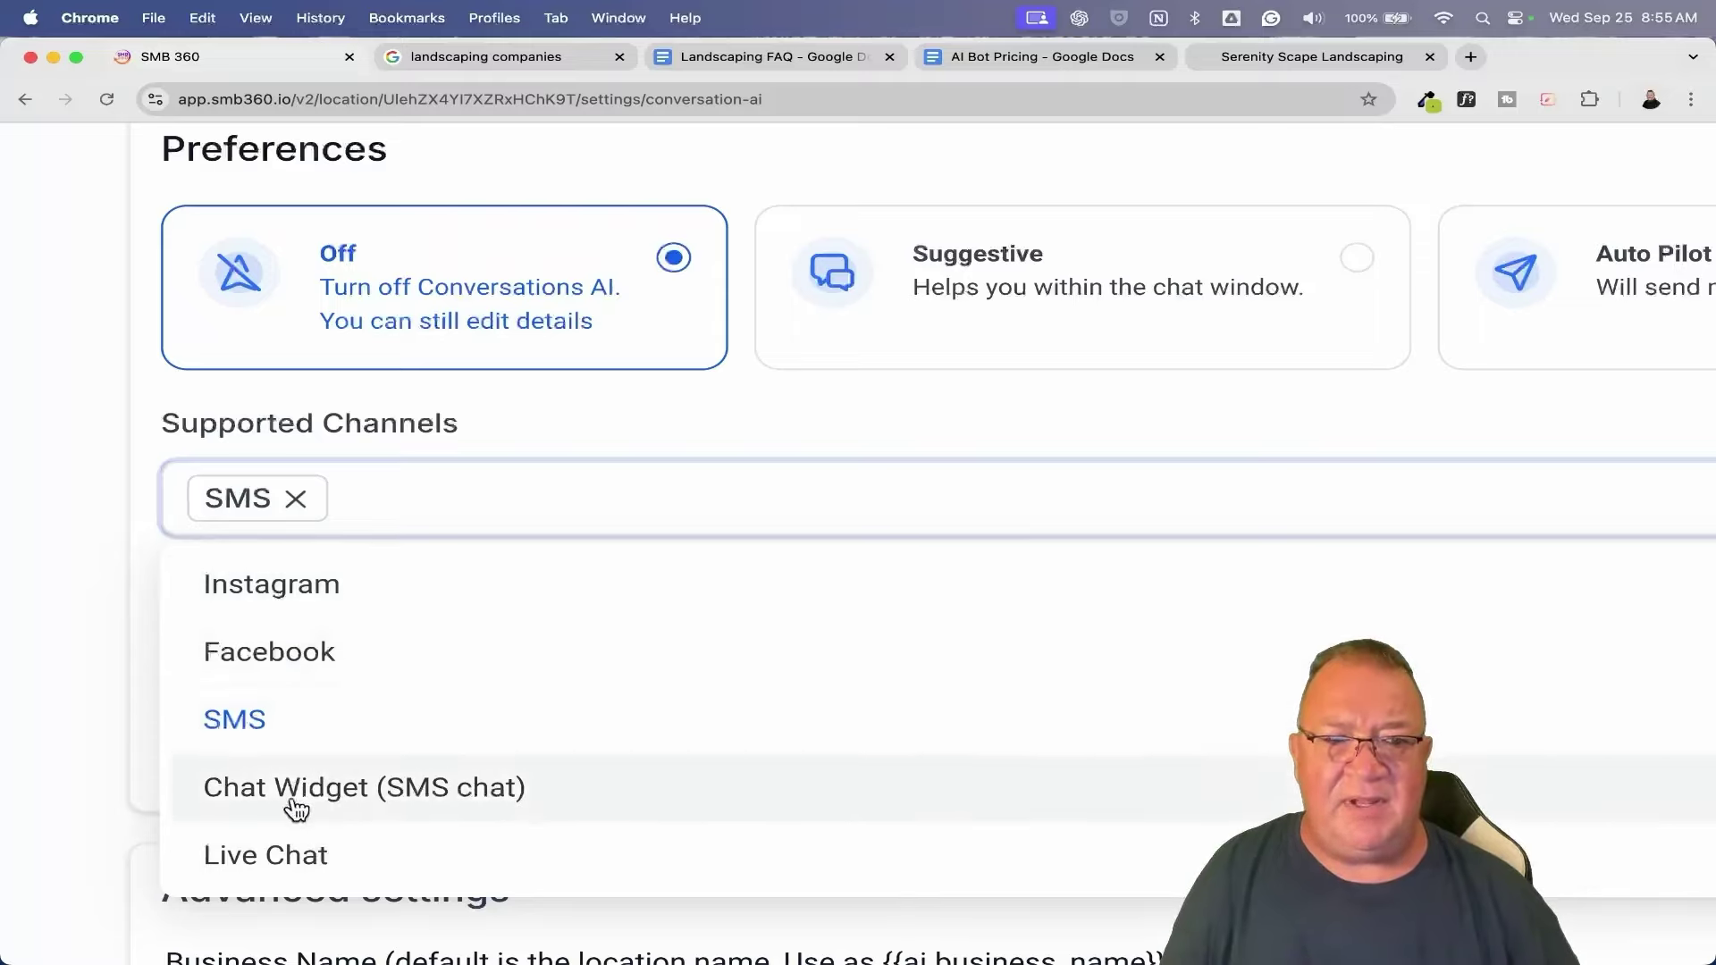
left_click(582, 421)
scroll(582, 421, "down", 5)
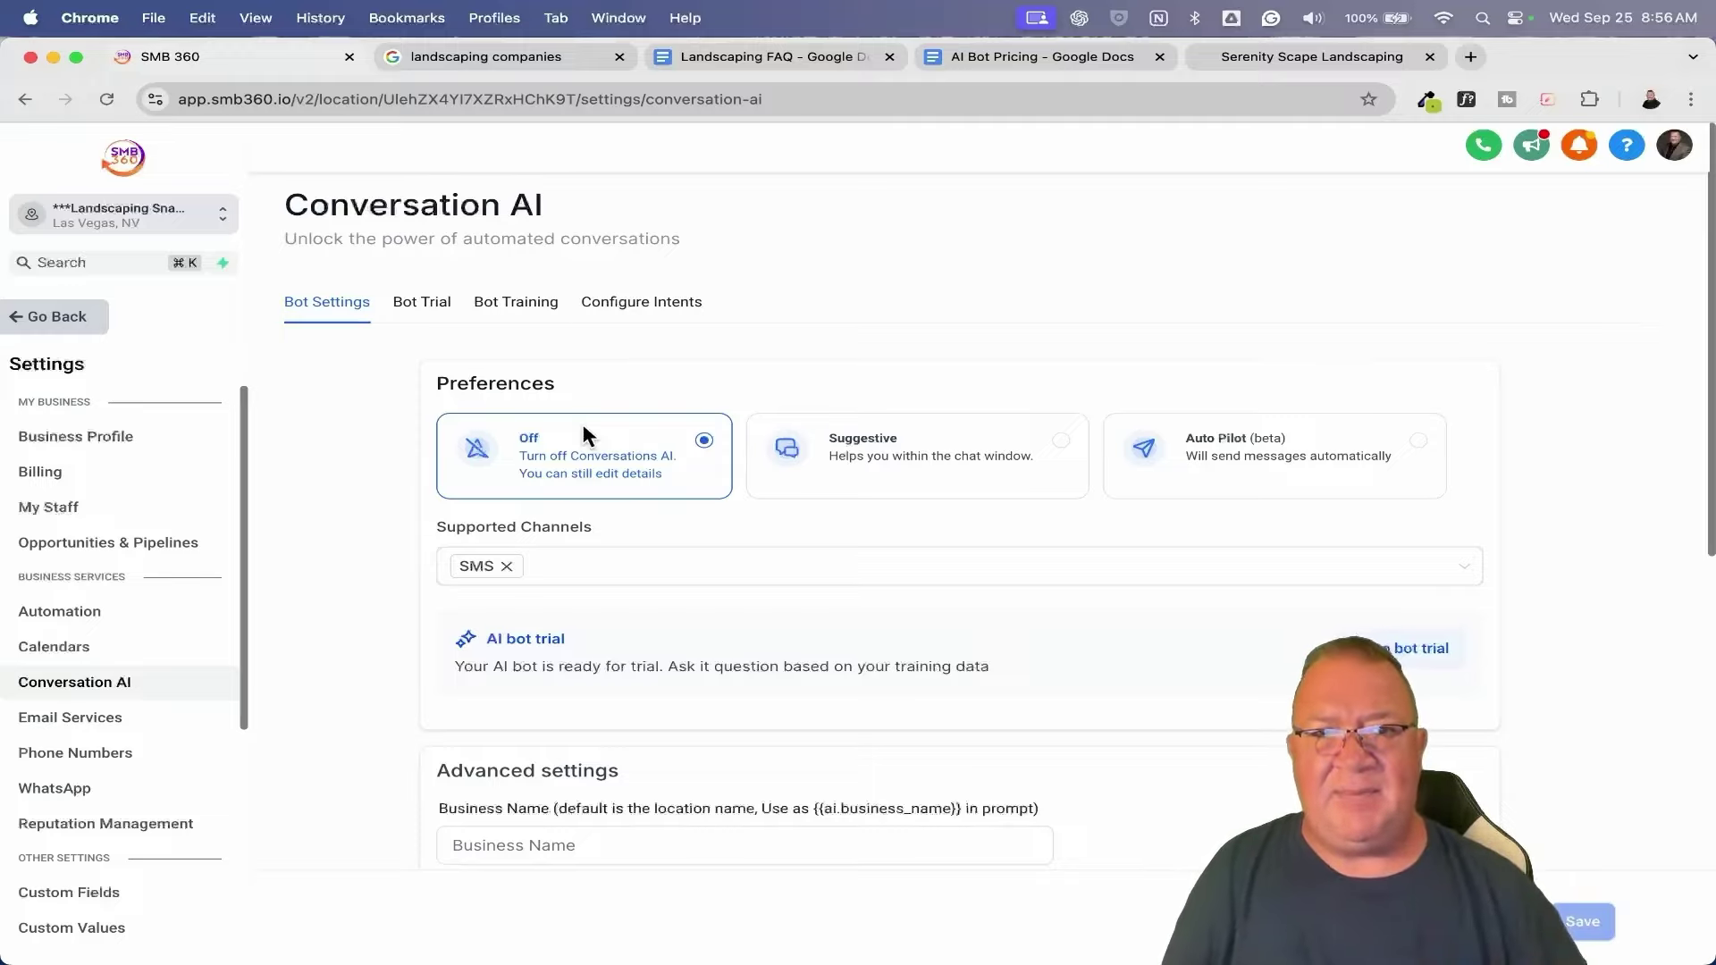
left_click(770, 59)
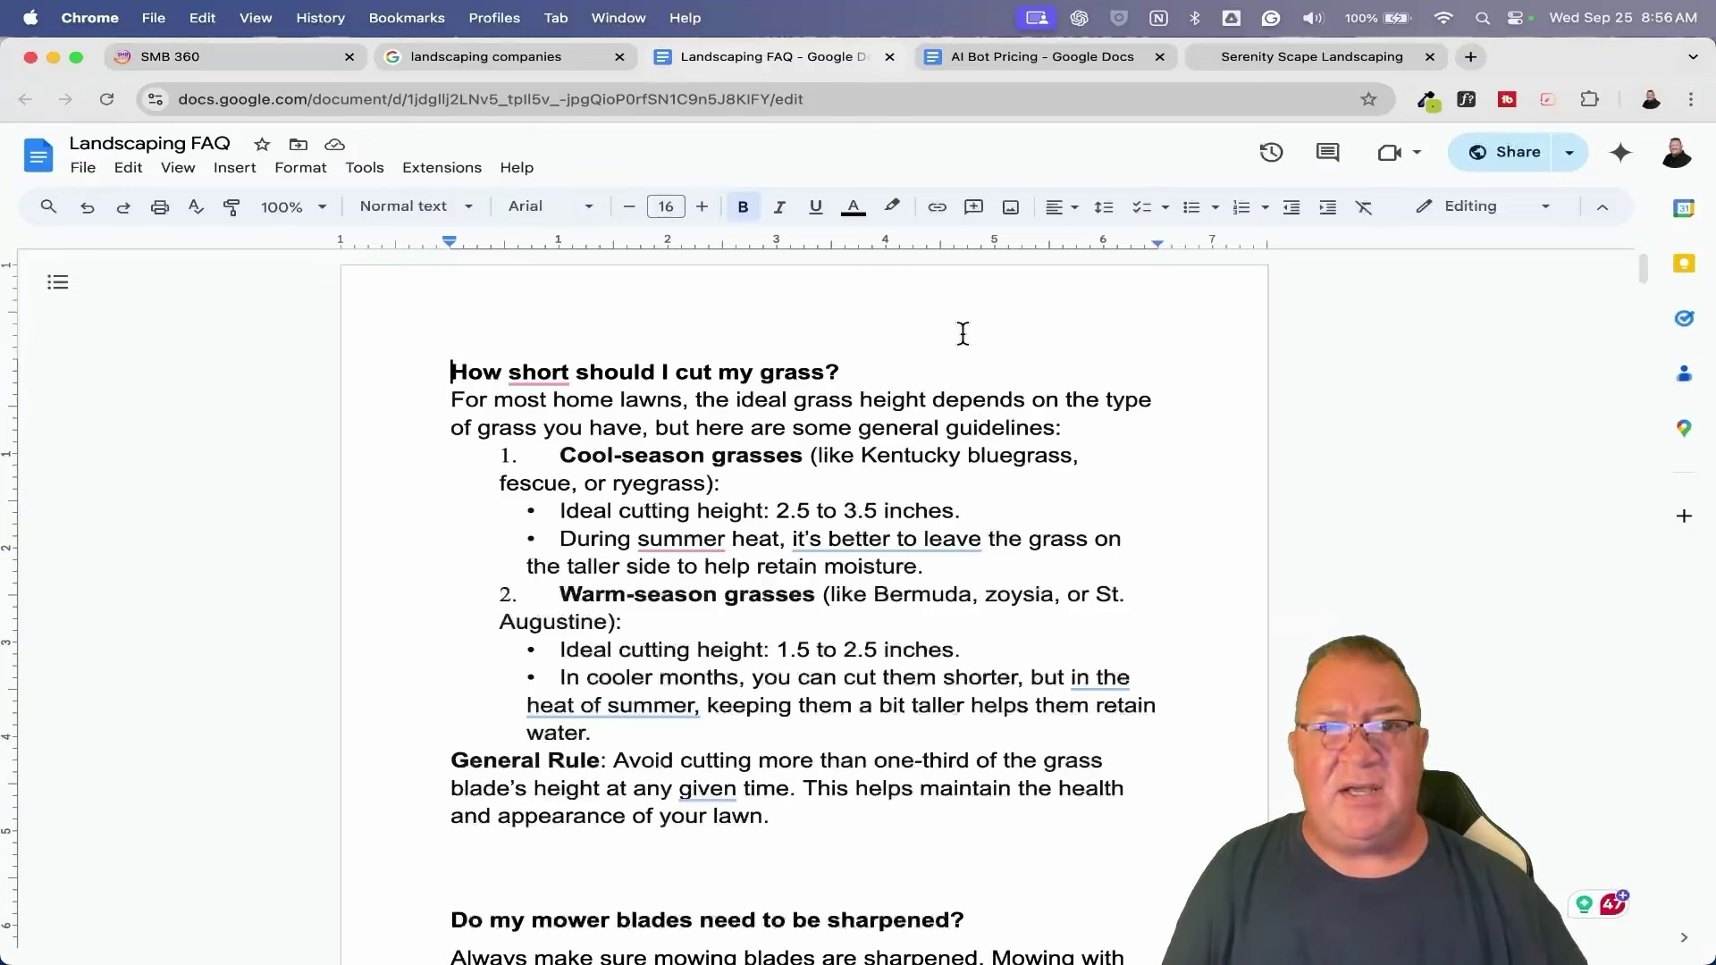
Verify the Landscaping FAQ's General access is Anyone with the link, then return to SMB 360.
left_click(1500, 164)
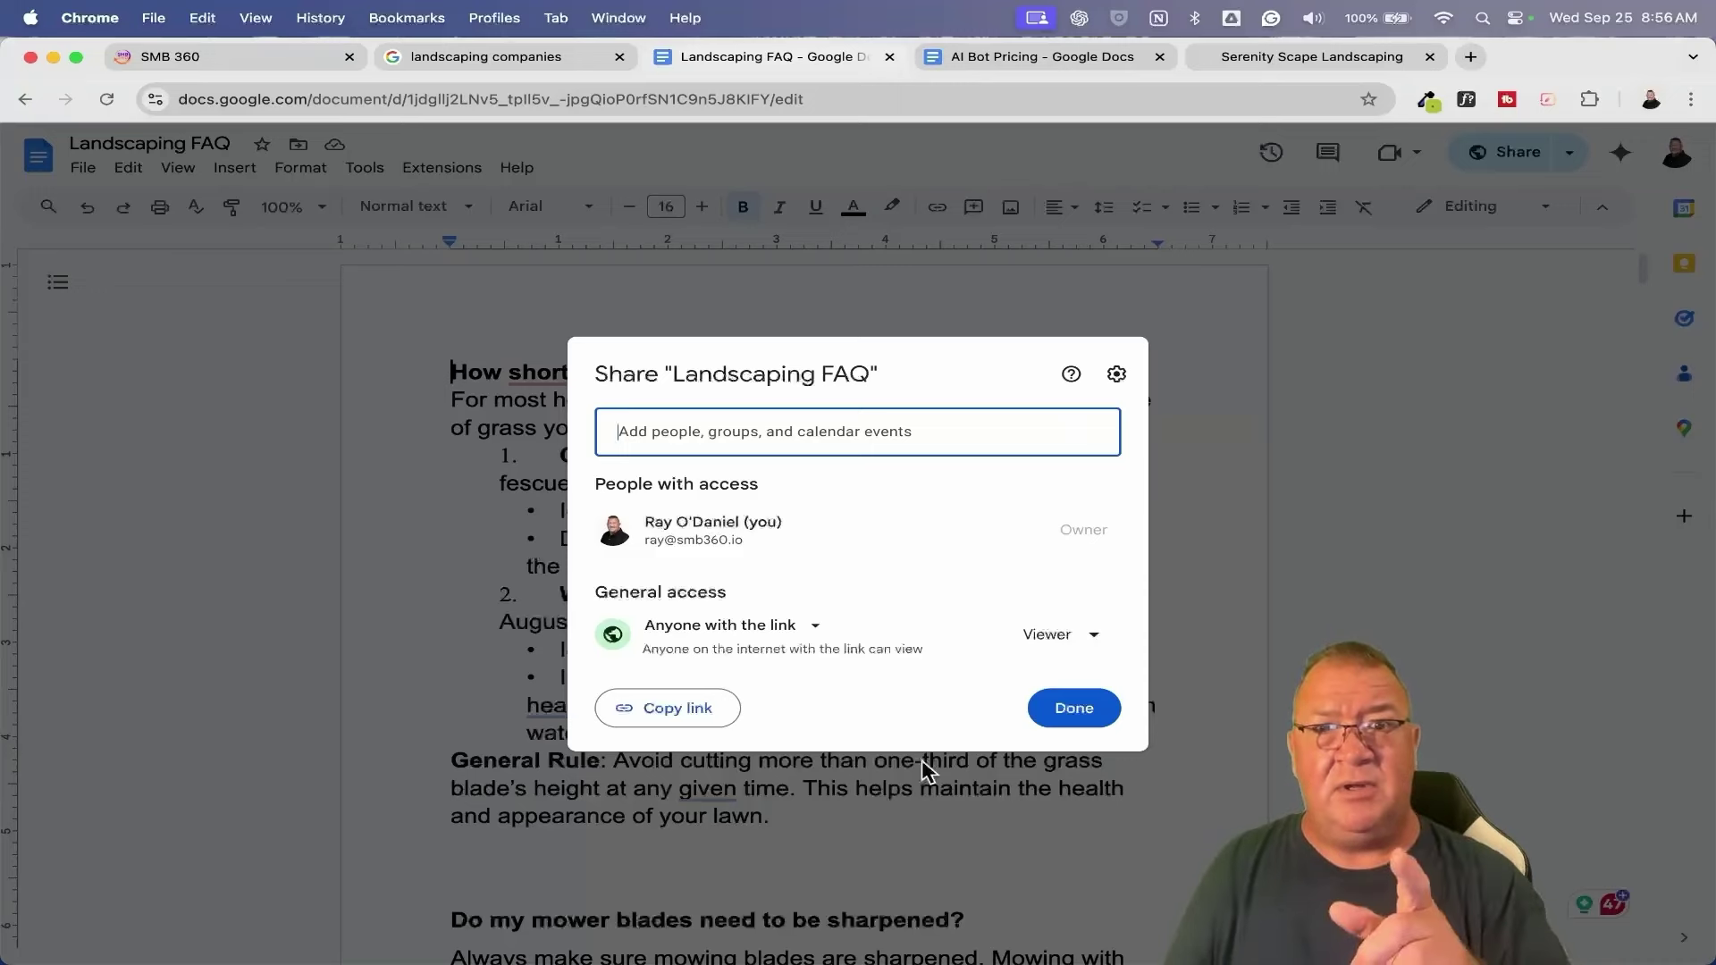
left_click(1079, 713)
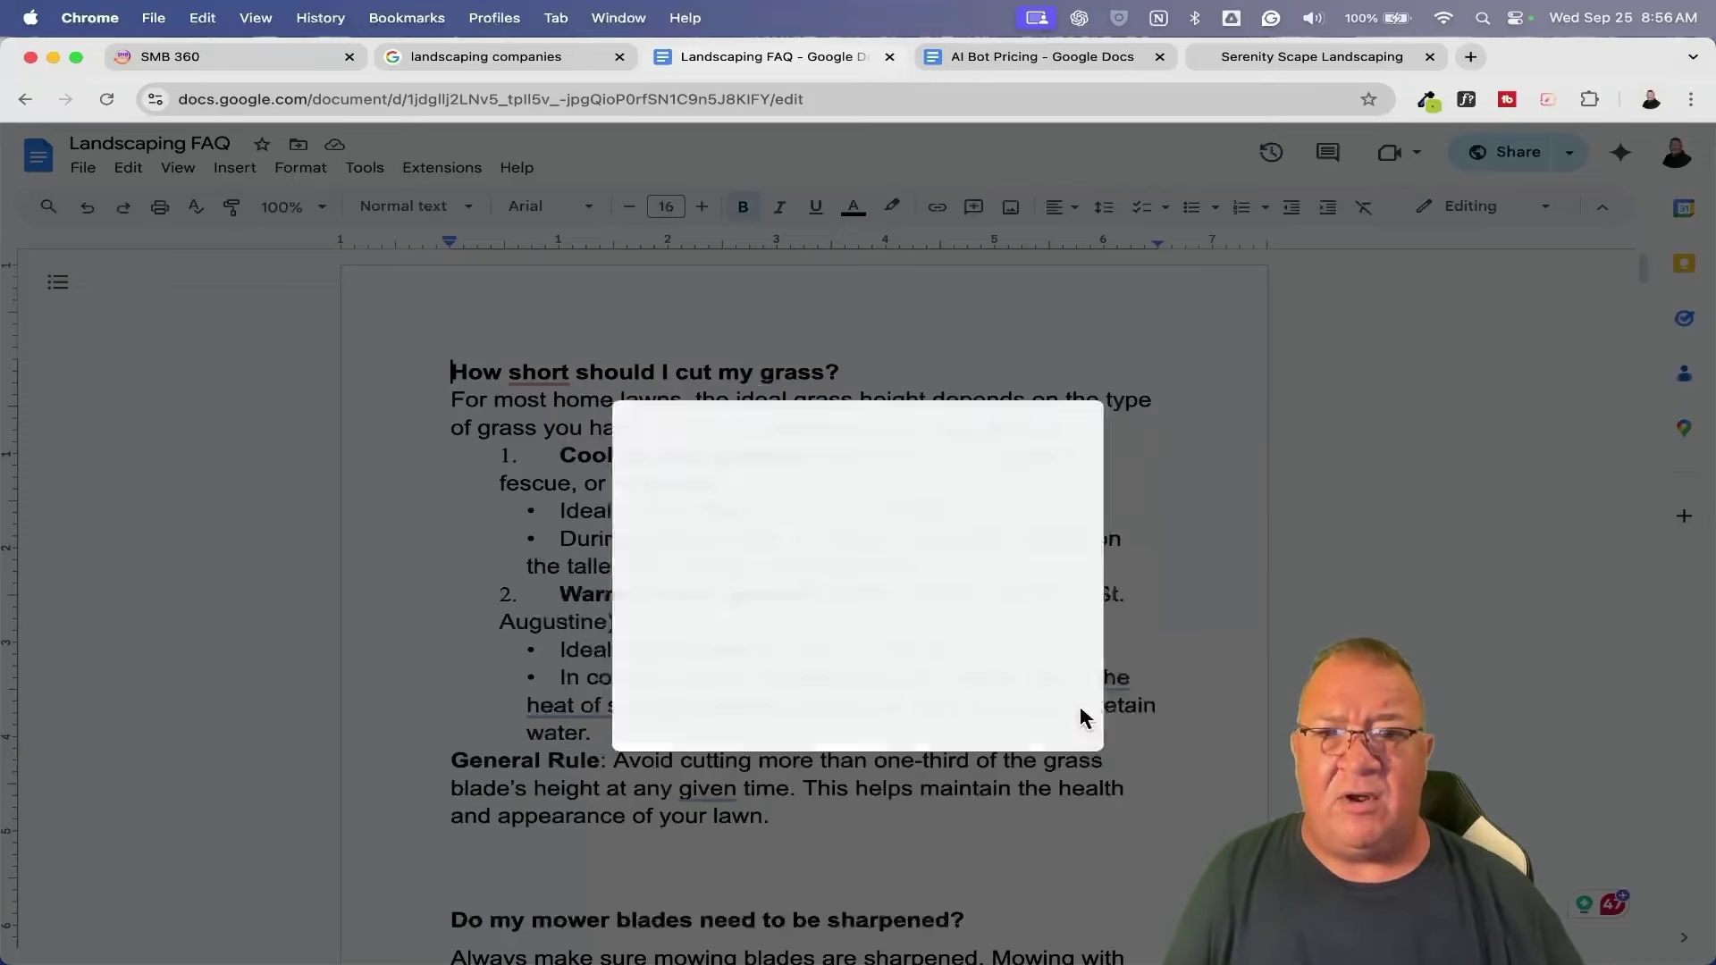
left_click(239, 57)
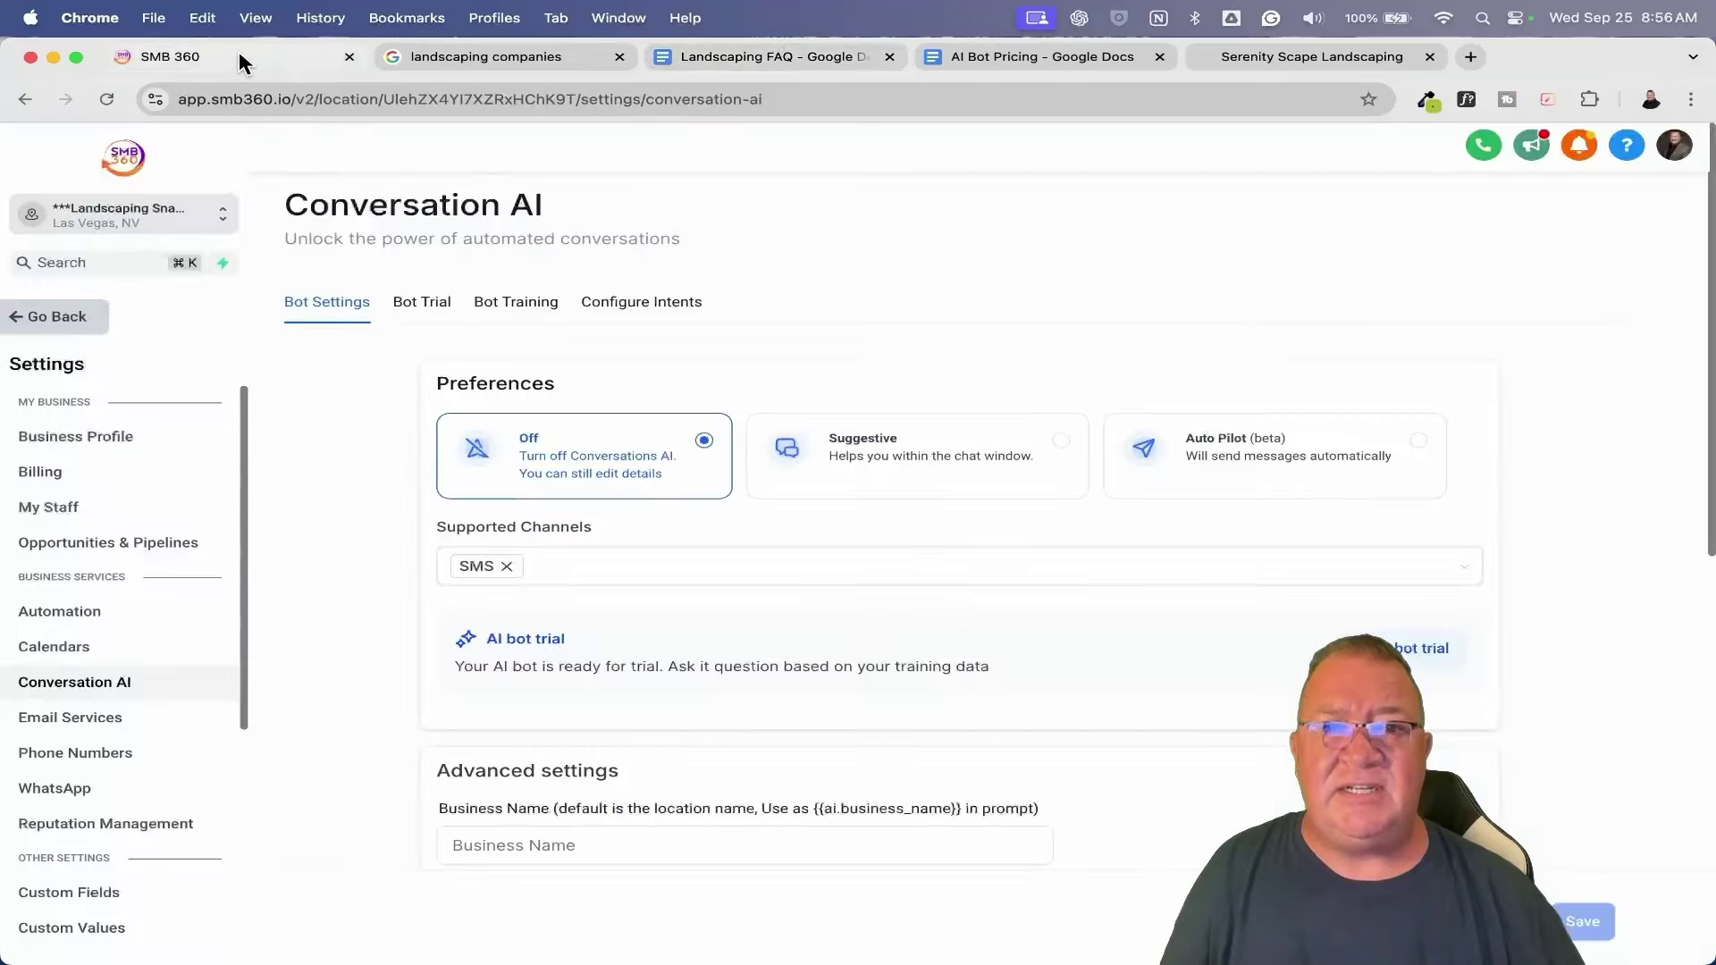
In Bot Training, delete the serenityscapelandscaping.com link from Uploaded Links.
left_click(515, 301)
left_click(941, 460)
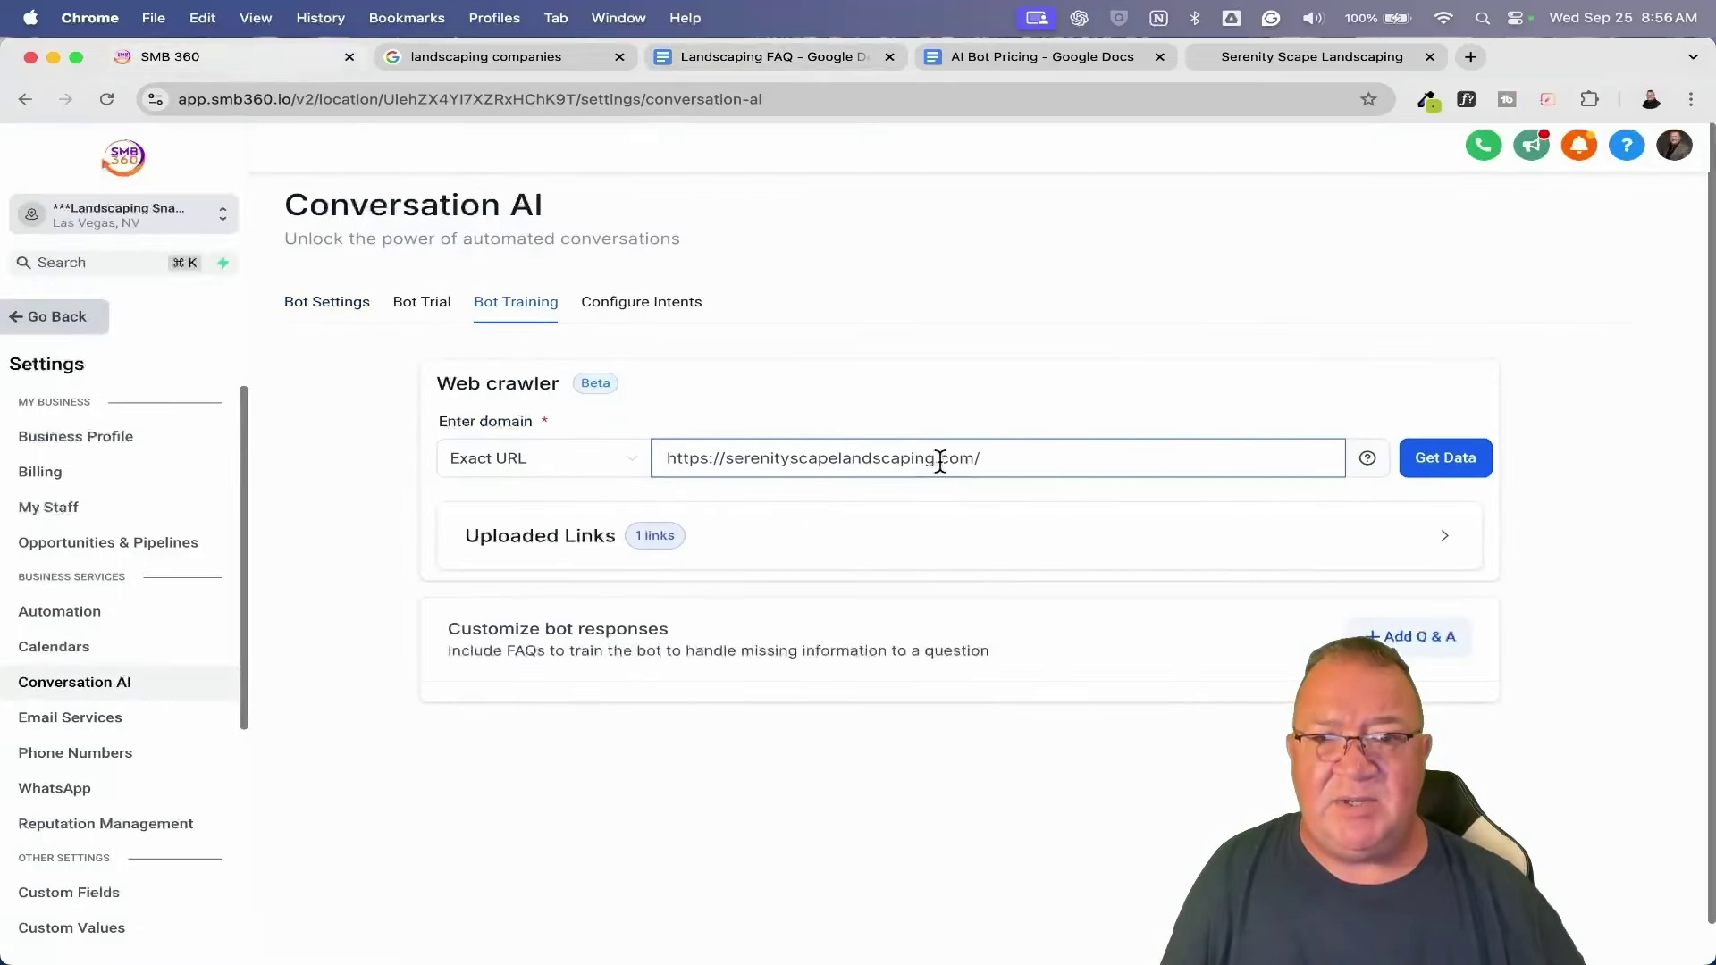
left_click_drag(997, 460, 652, 456)
key("super+c")
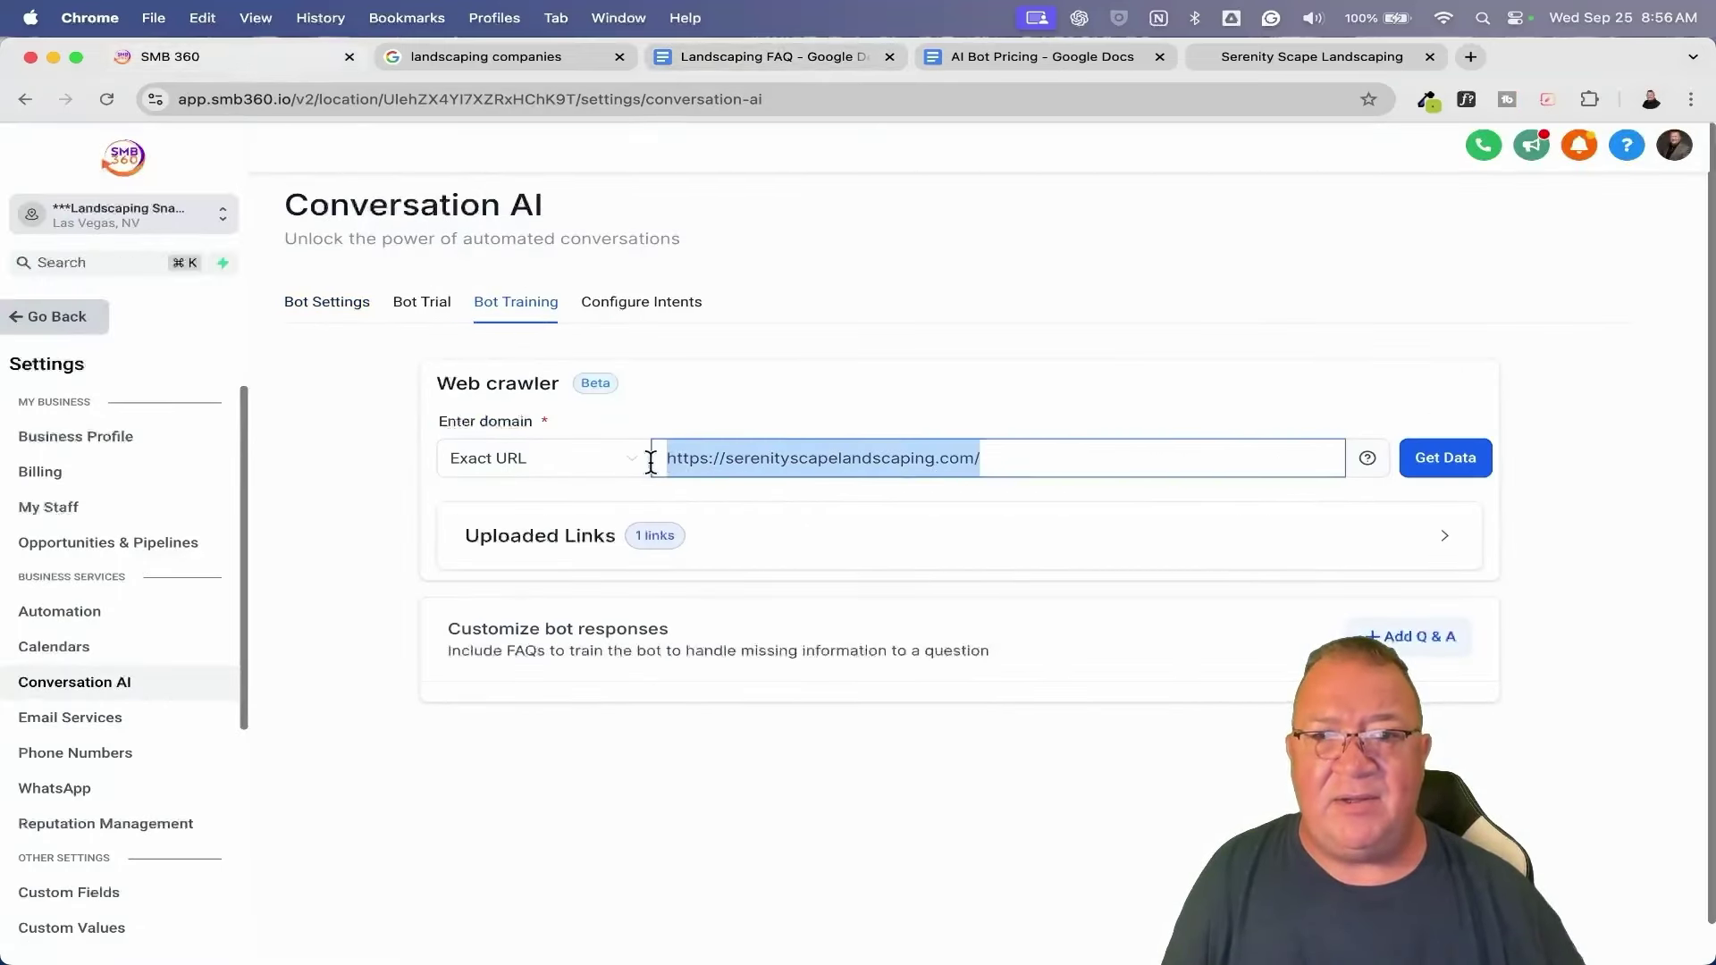
left_click(1444, 536)
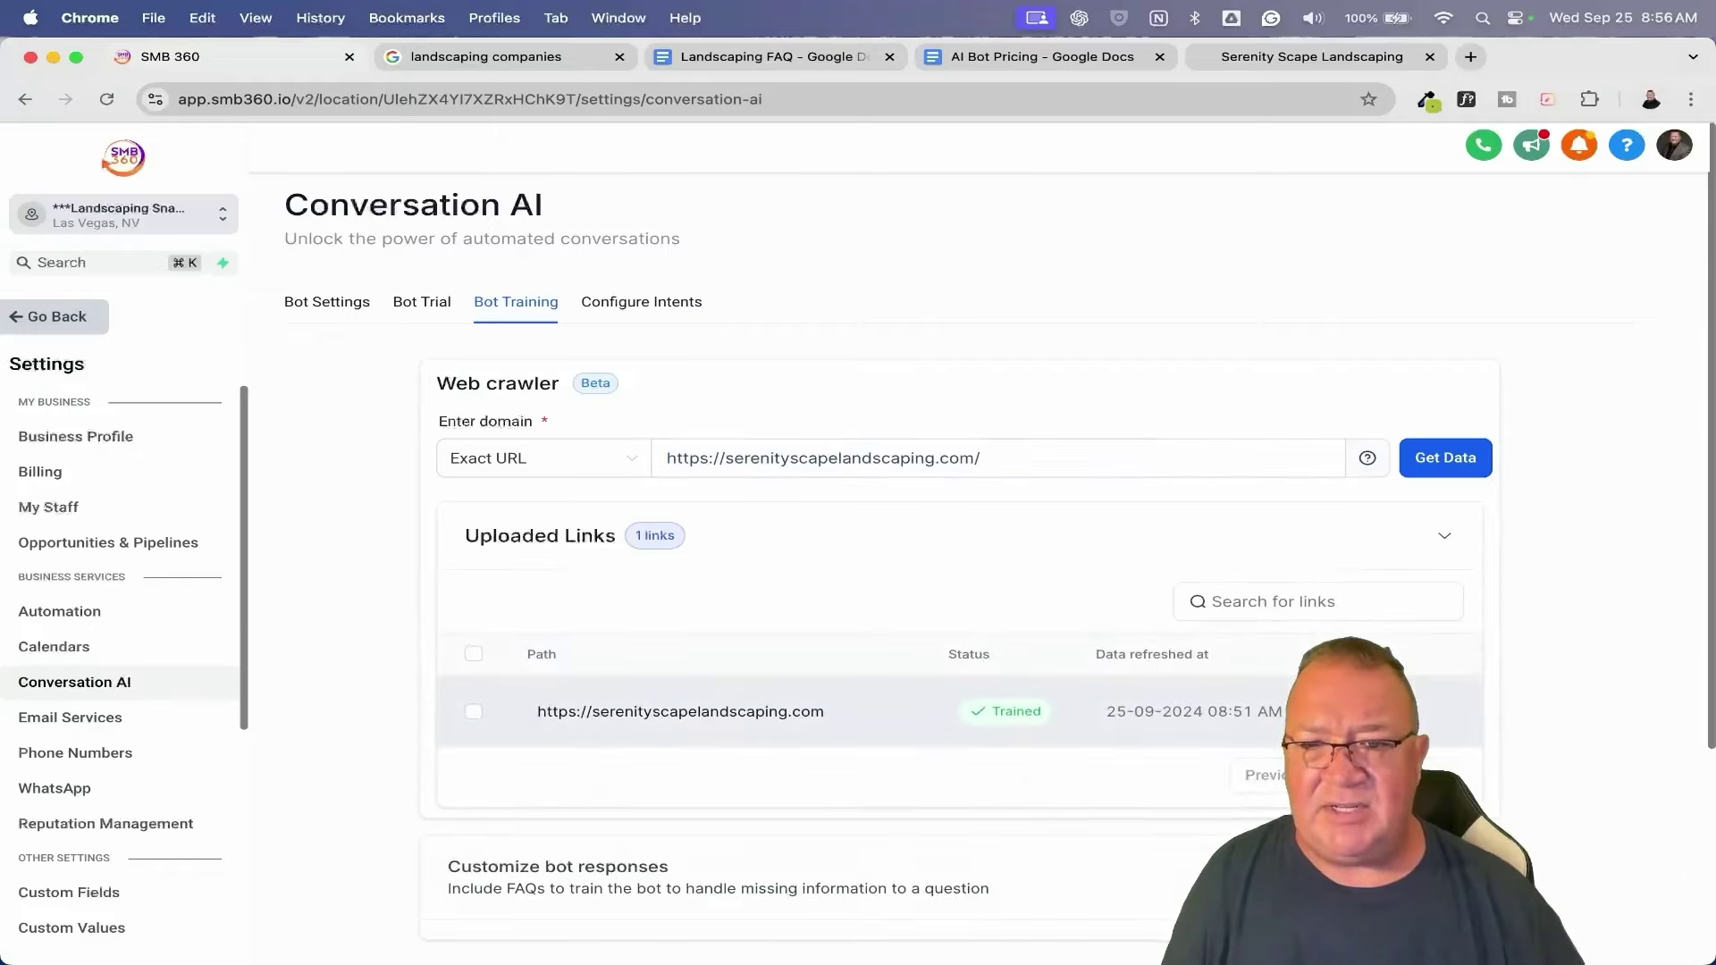
left_click(1428, 711)
left_click(1671, 212)
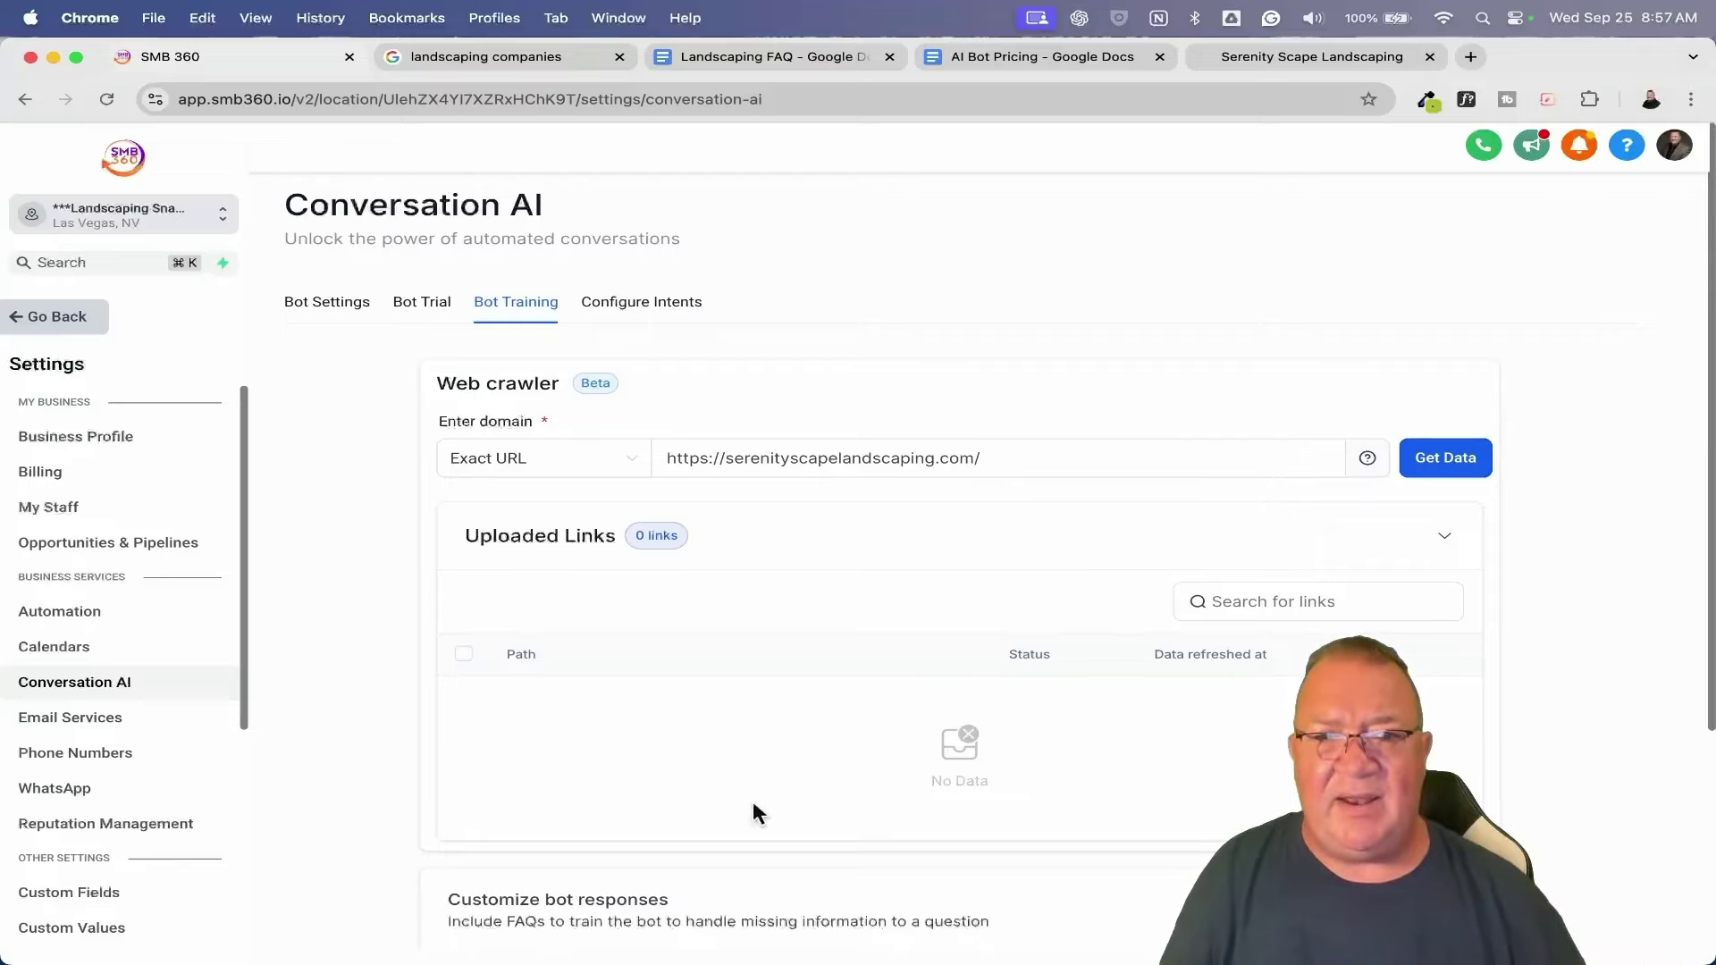
Paste the Serenity Scape website address back into the web crawler domain field.
left_click(327, 303)
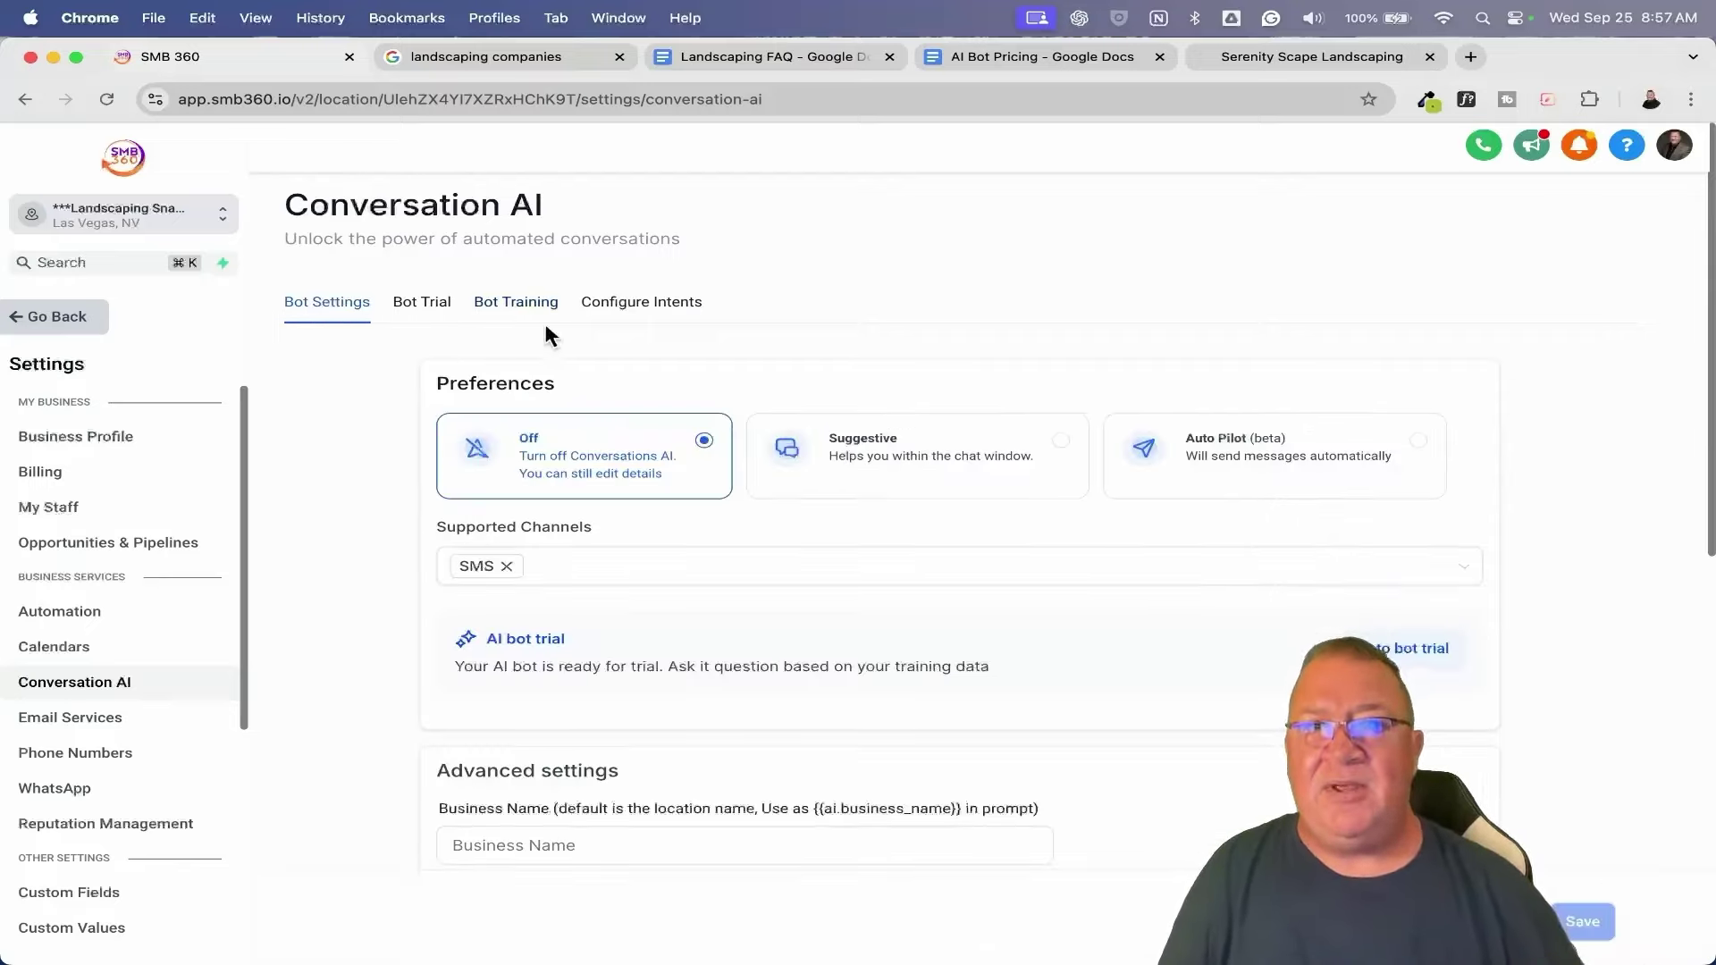
left_click(515, 311)
left_click(843, 464)
key("super+v")
left_click_drag(987, 456, 619, 474)
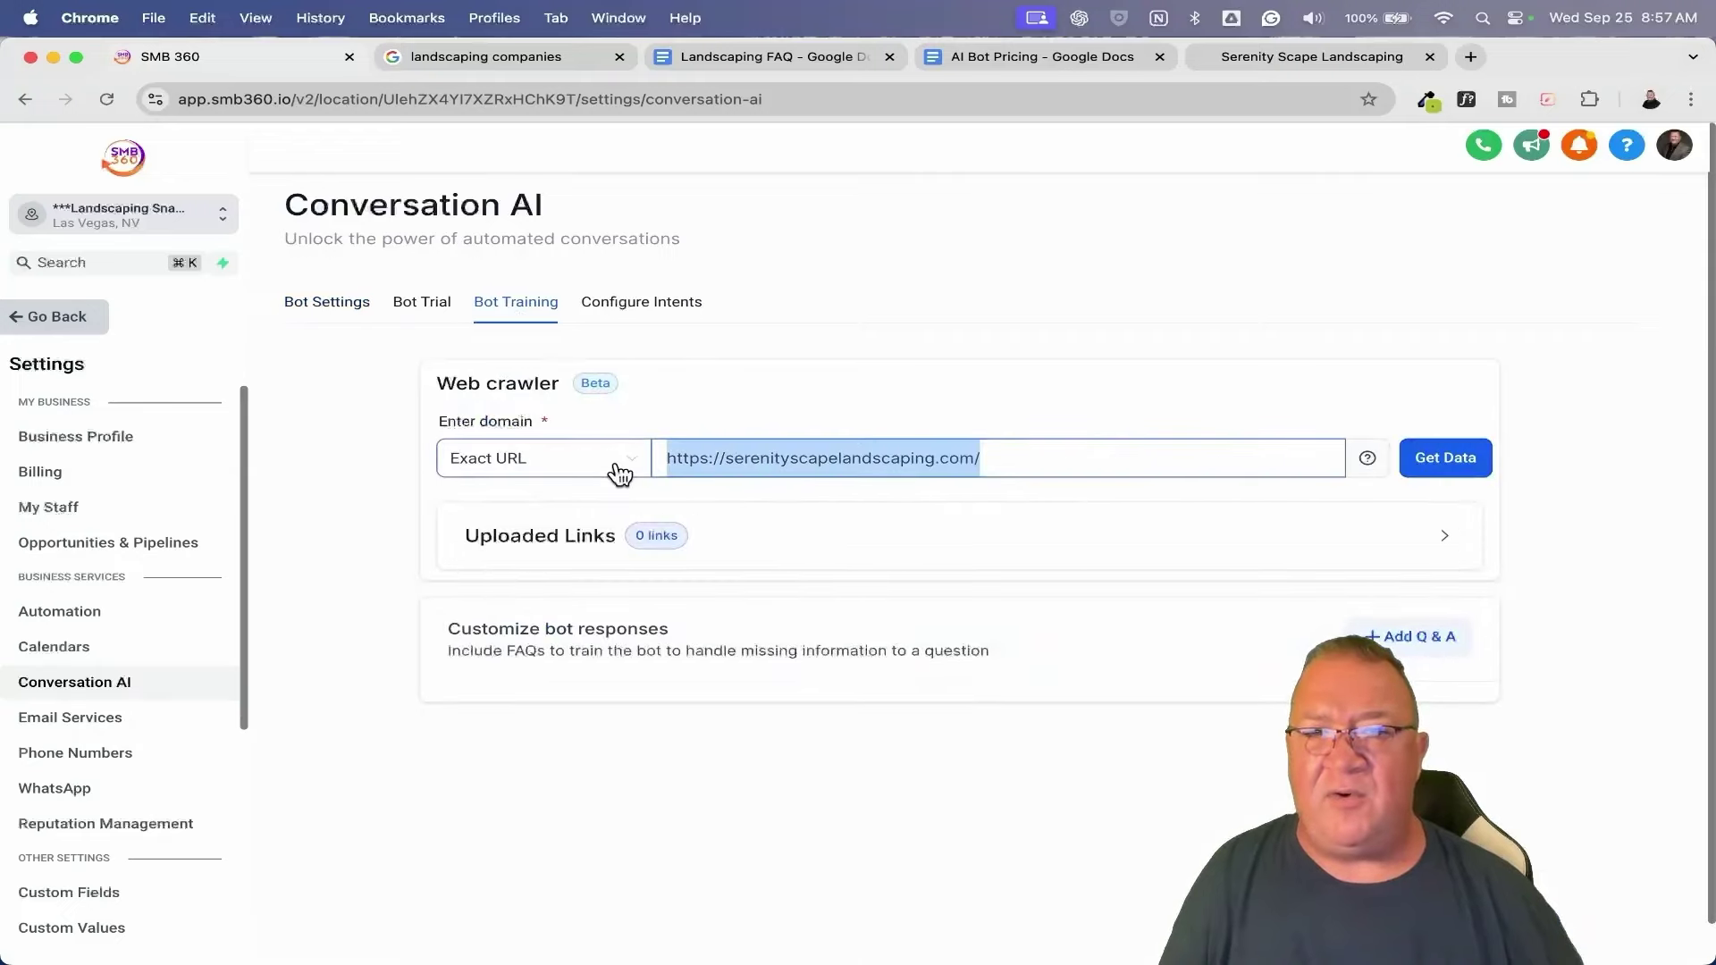